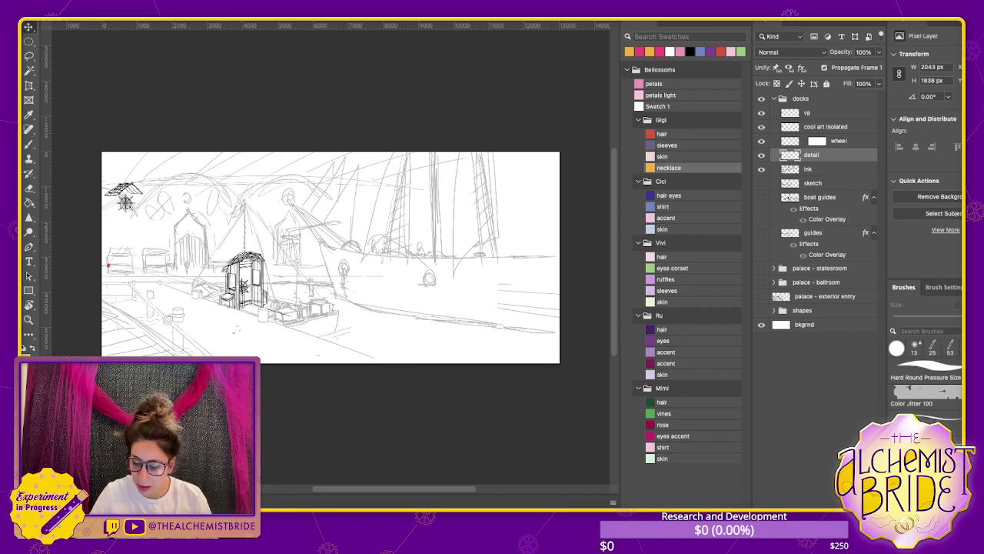
Toggle the palace exterior and docks sketch layers to compare the palace reference, then restore the docks sketch
click(762, 296)
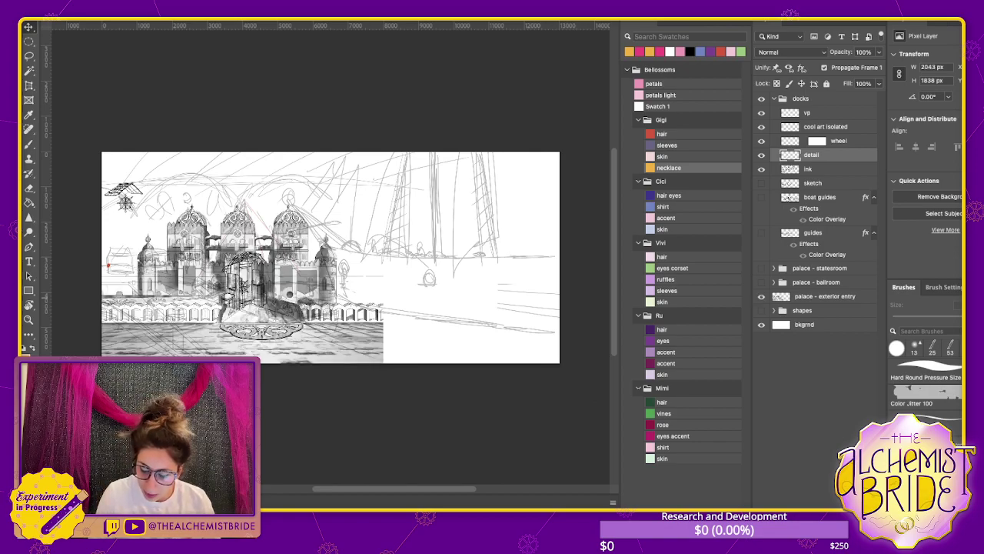
click(761, 98)
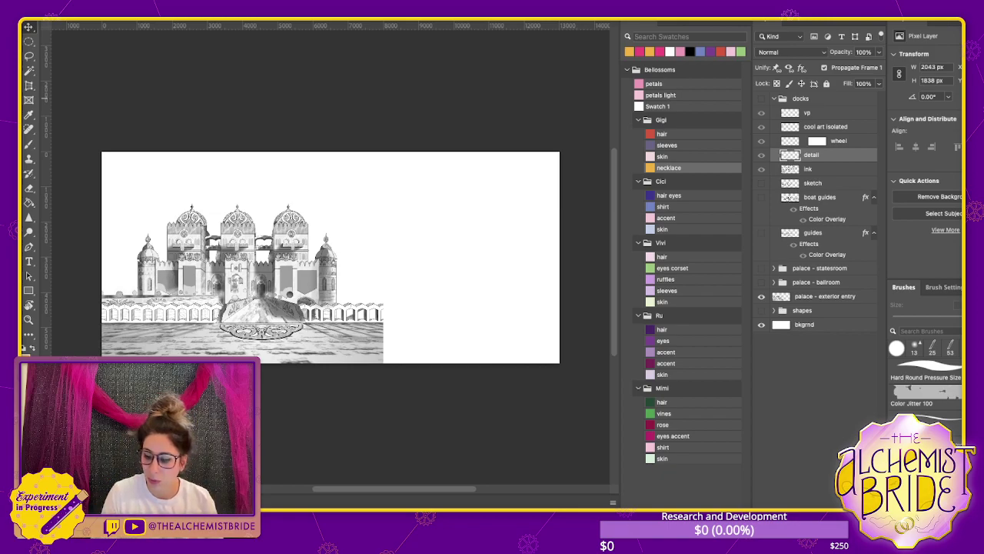
click(762, 296)
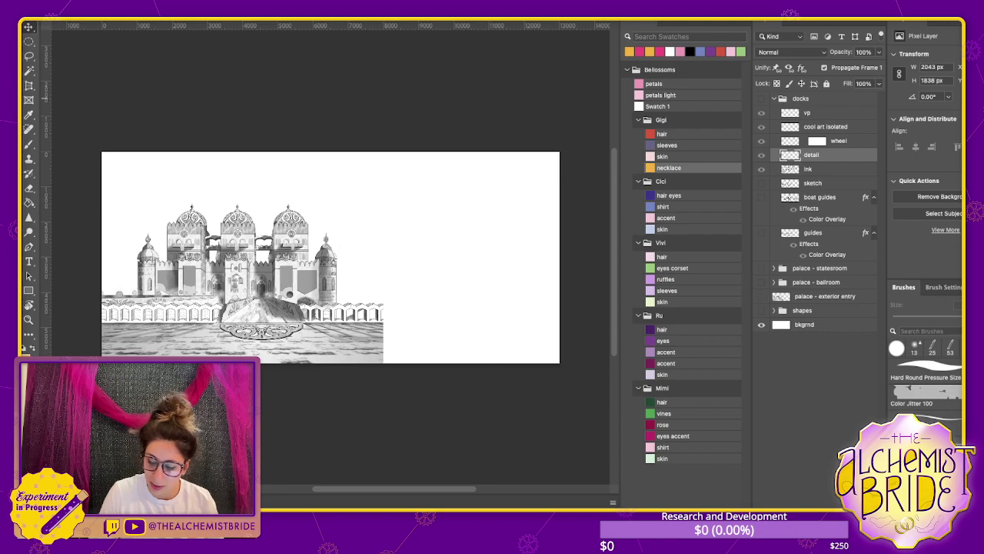
click(761, 98)
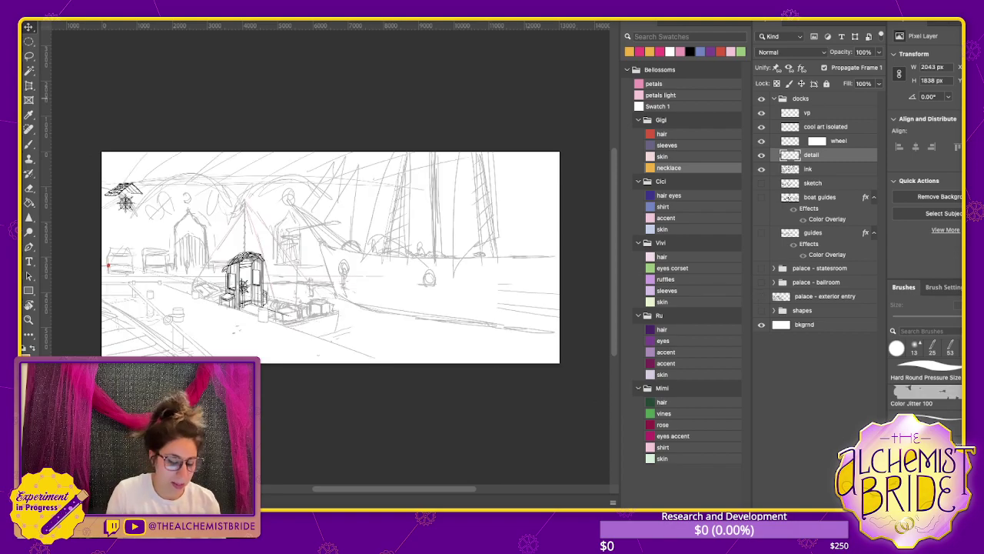
Sketch a red arrow and circle on the booth, undo both, then reset colours and brush size to 12
key(b)
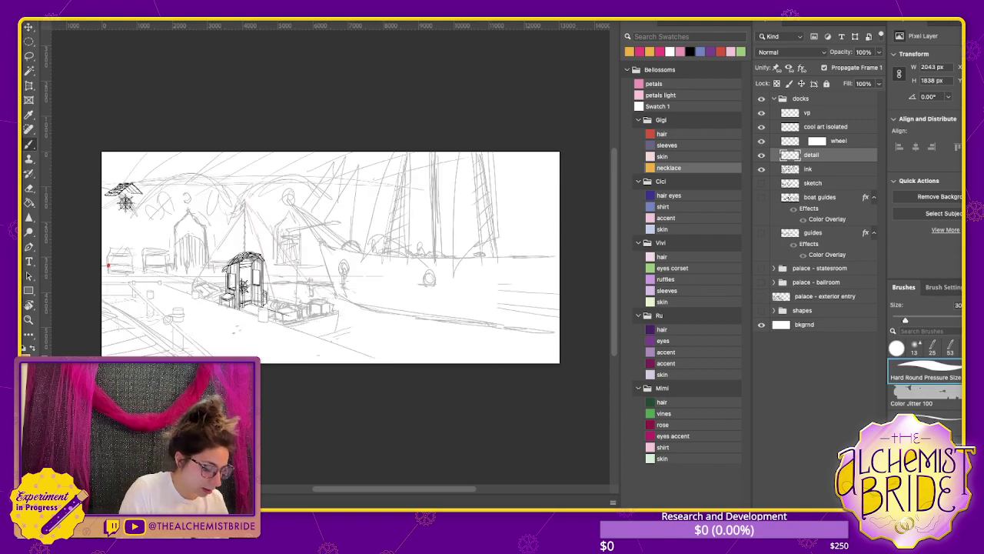
drag(323, 222, 281, 273)
drag(287, 260, 303, 270)
mouse_move(261, 231)
mouse_down()
mouse_move(174, 312)
mouse_move(321, 225)
mouse_up()
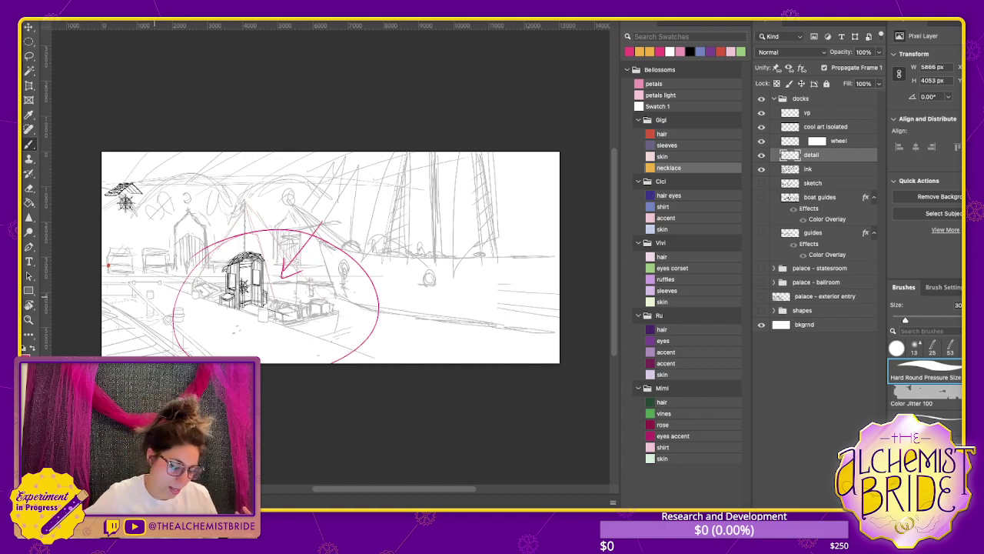
key(ctrl+z)
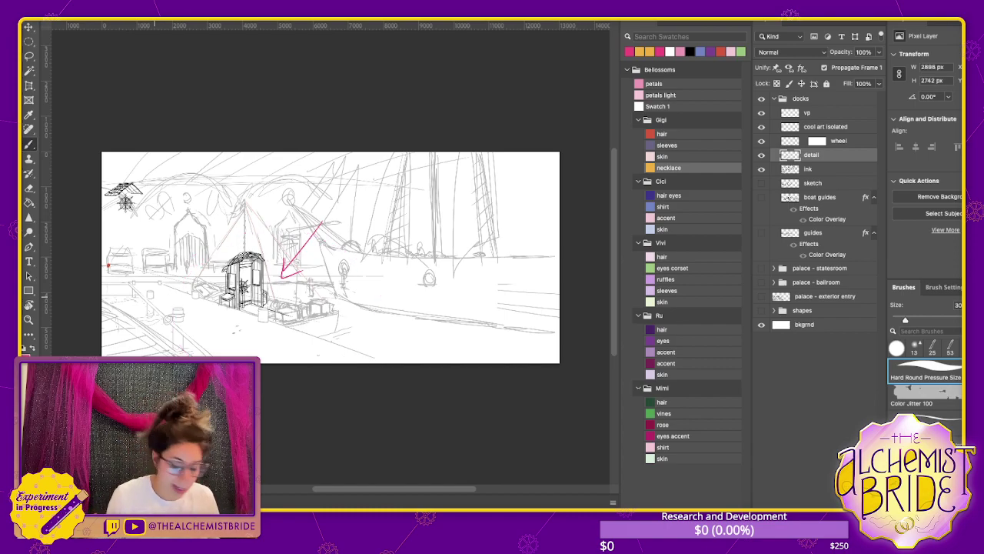
key(ctrl+z)
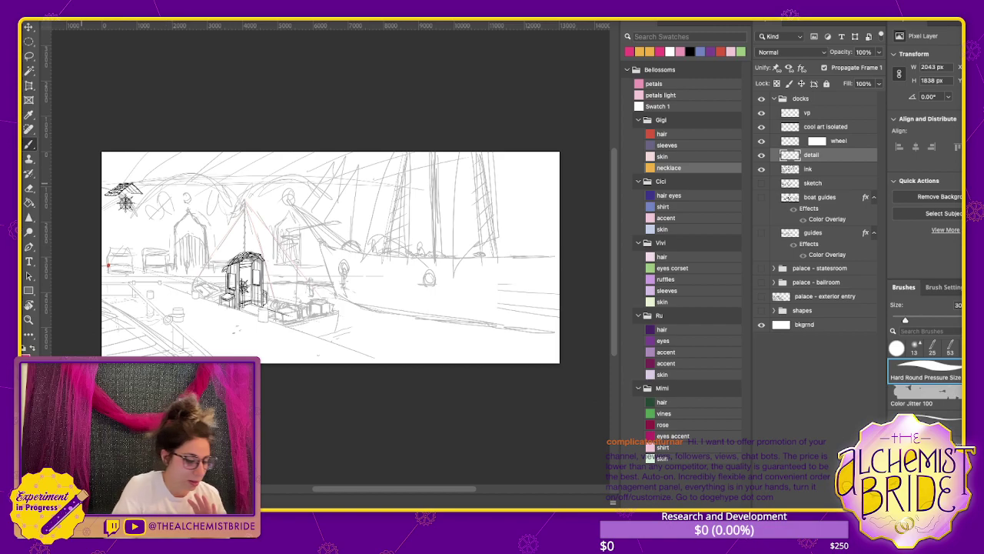
key(d)
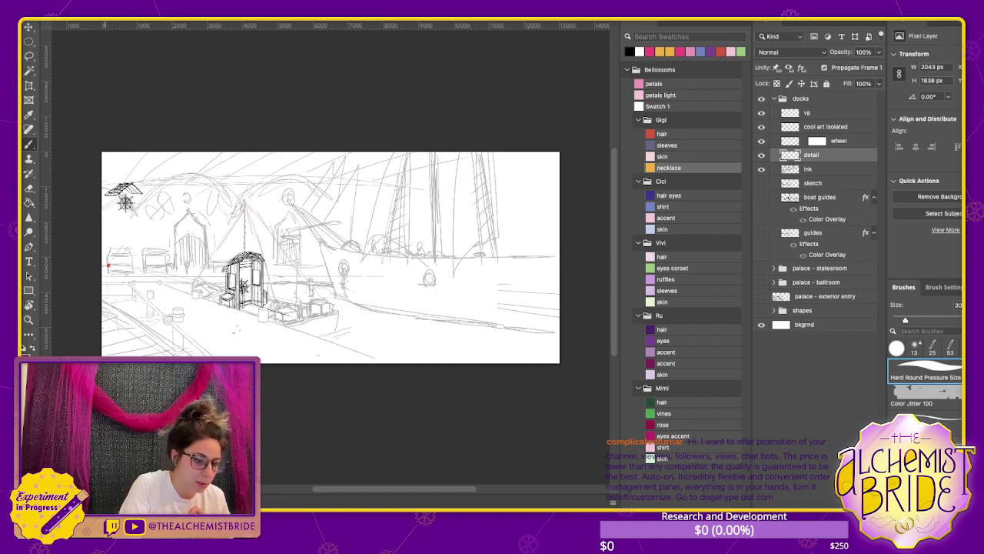
key(bracketleft)
key(bracketleft)
key(bracketleft)
key(bracketleft)
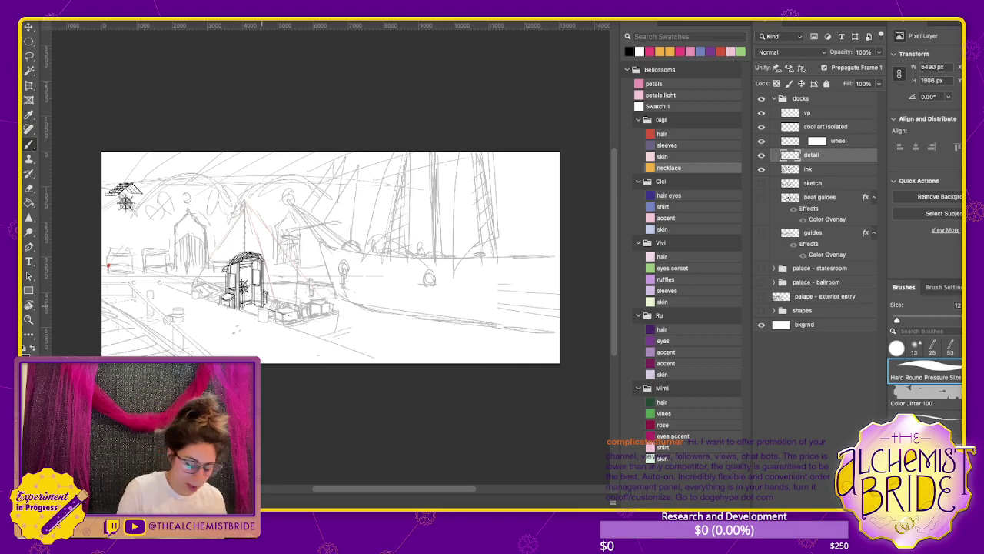
Lower the ink layer's opacity to 16% and return to the detail layer
scroll(207, 307, up, 10)
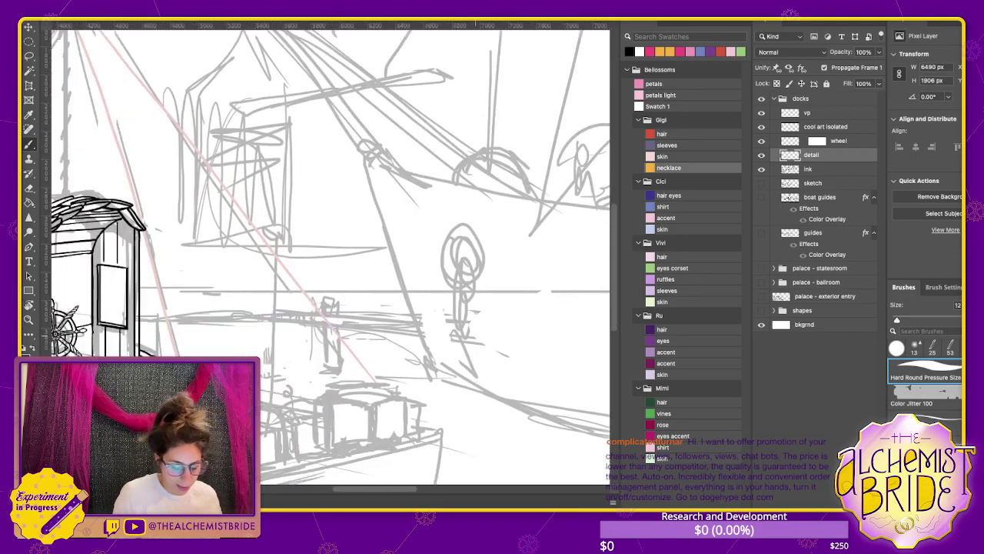
key(alt+bracketleft)
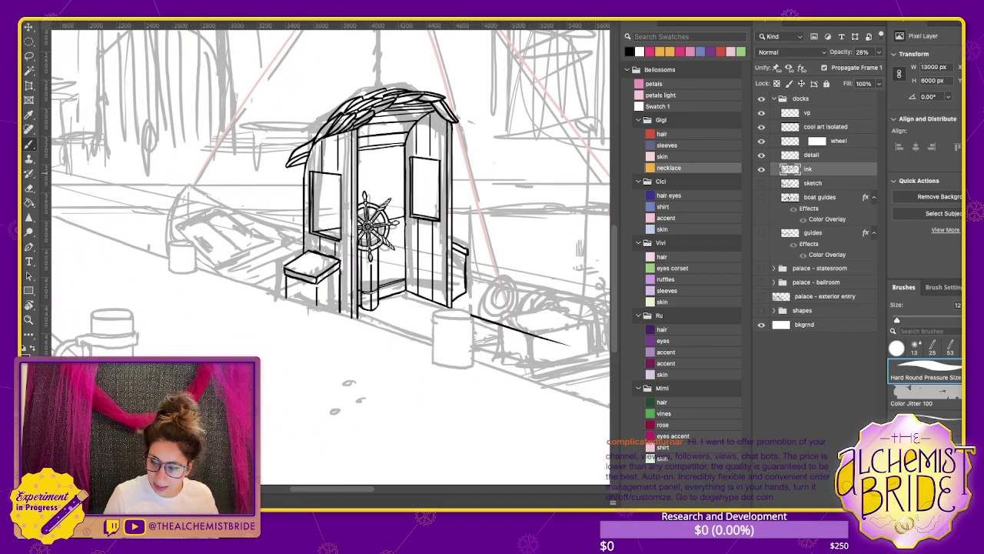
key(1)
key(7)
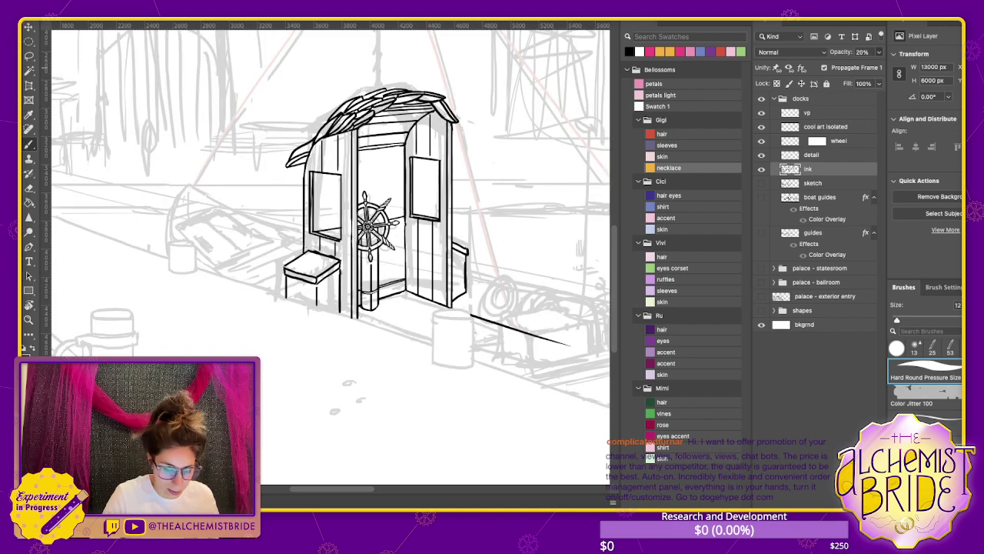
key(1)
key(6)
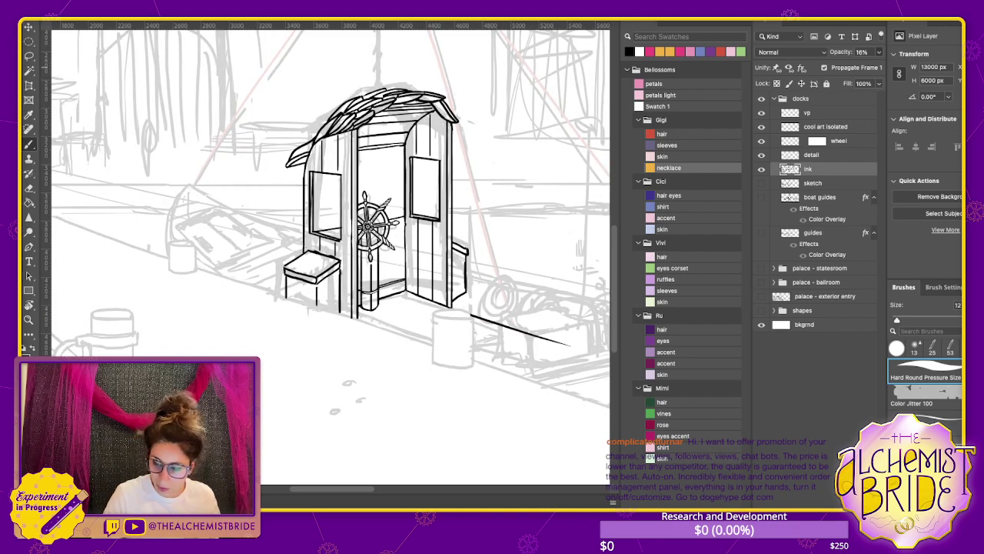
key(alt+bracketright)
Undo the stray stroke above the ship's wheel and zoom in on the helm booth
scroll(330, 254, up, 3)
scroll(330, 254, right, 3)
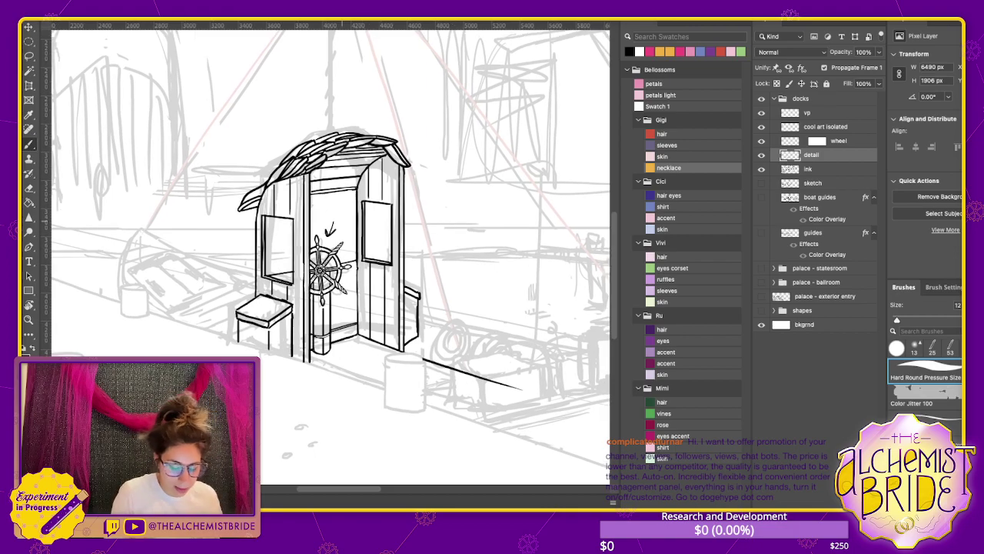
key(ctrl+z)
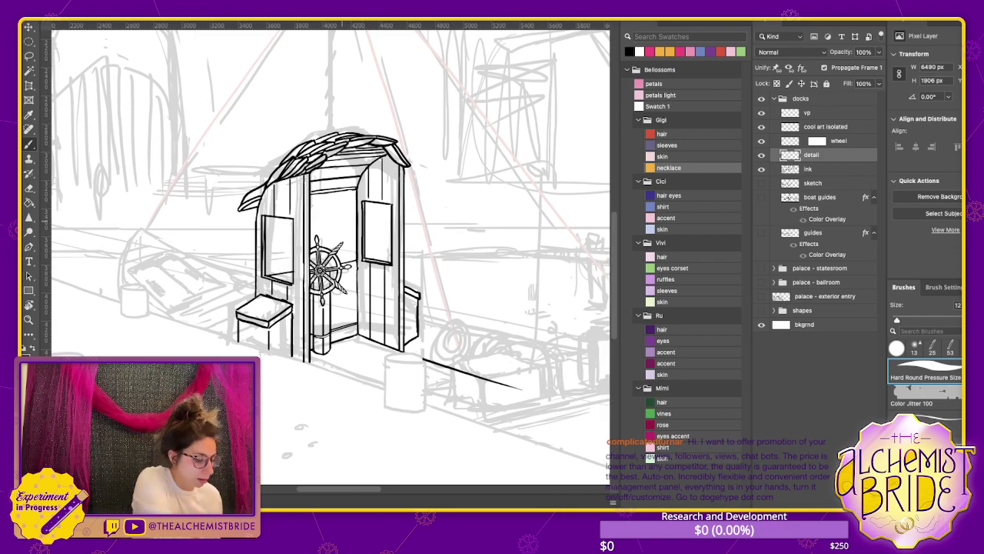
key(ctrl+plus)
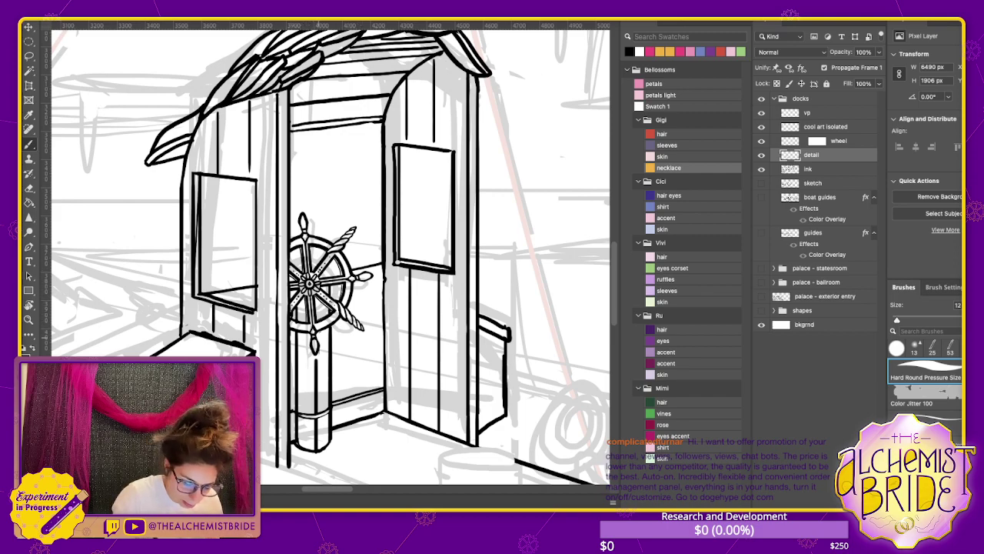
key(e)
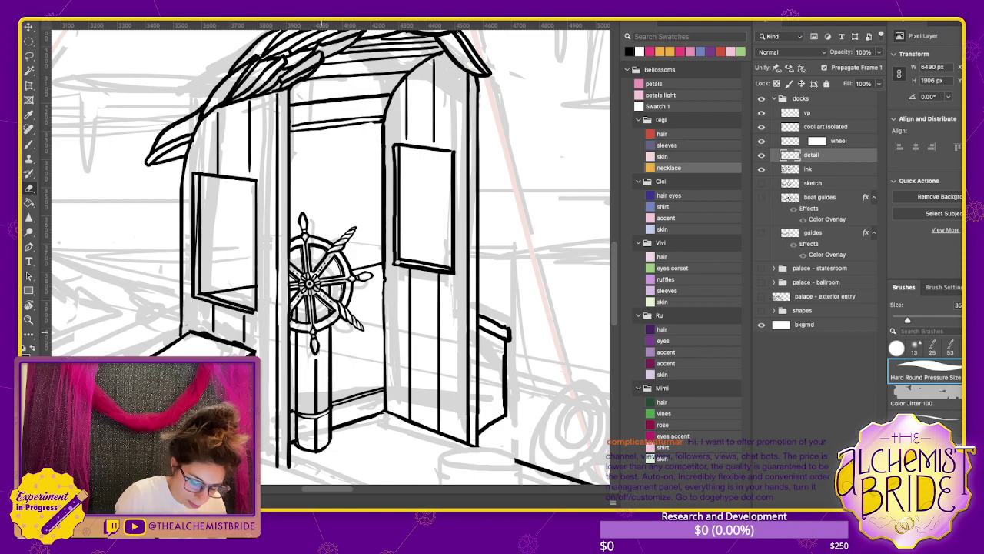
key(b)
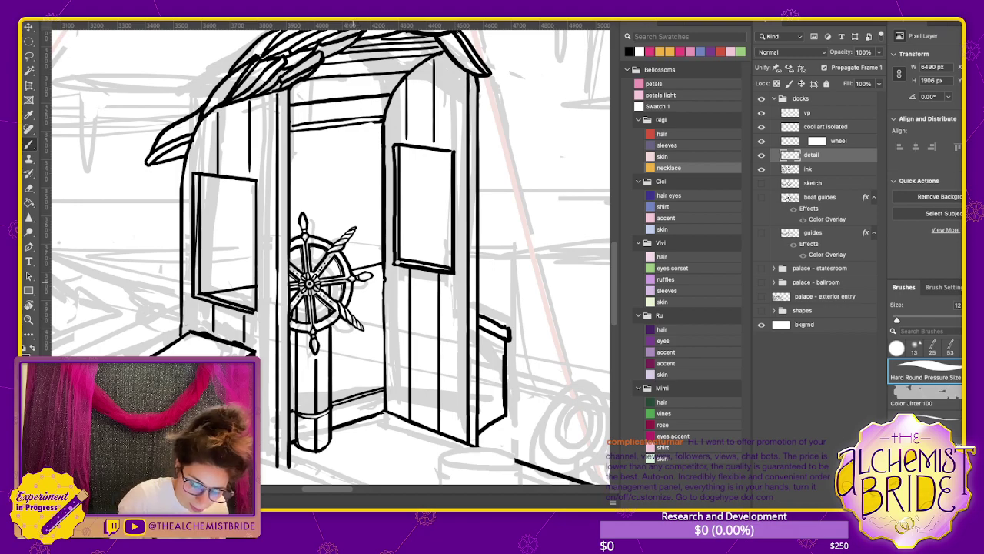
Erase the stray line along the booth's left side, then zoom out to see the whole booth
scroll(331, 254, left, 5)
scroll(331, 254, up, 3)
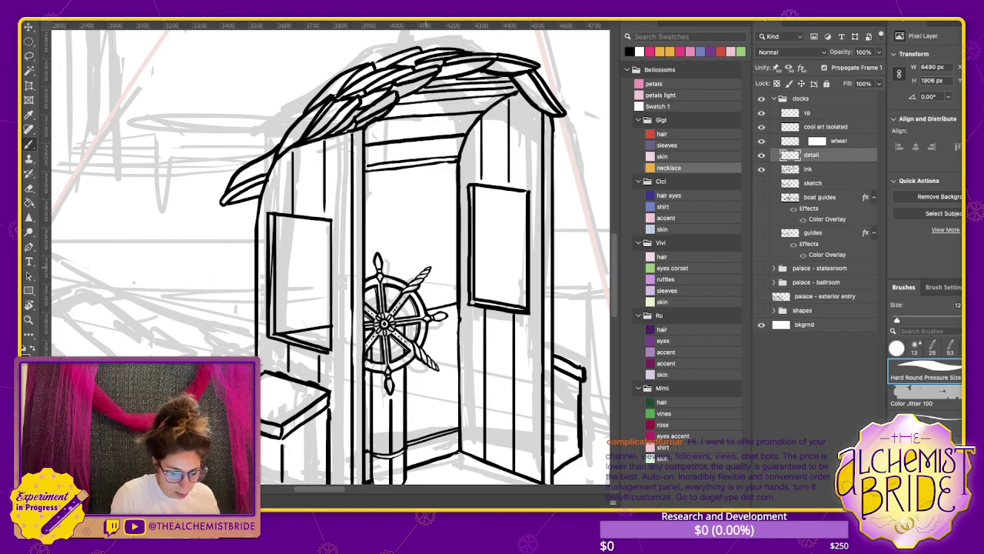
key(e)
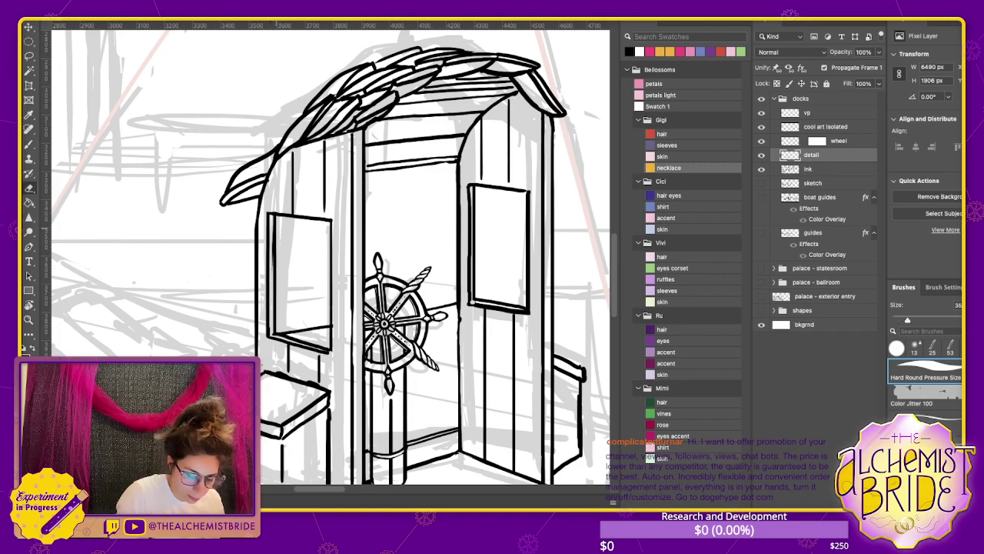
drag(273, 225, 273, 324)
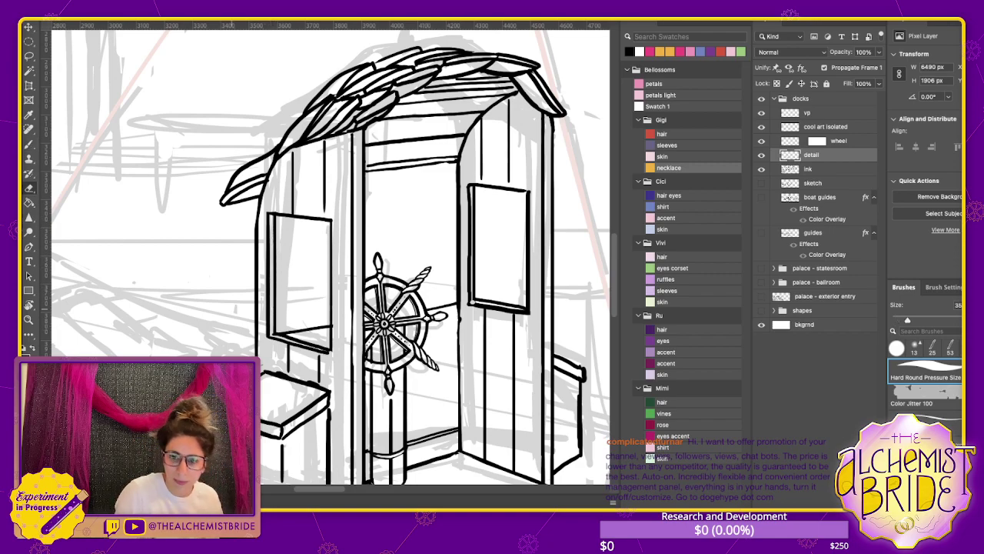
key(ctrl+minus)
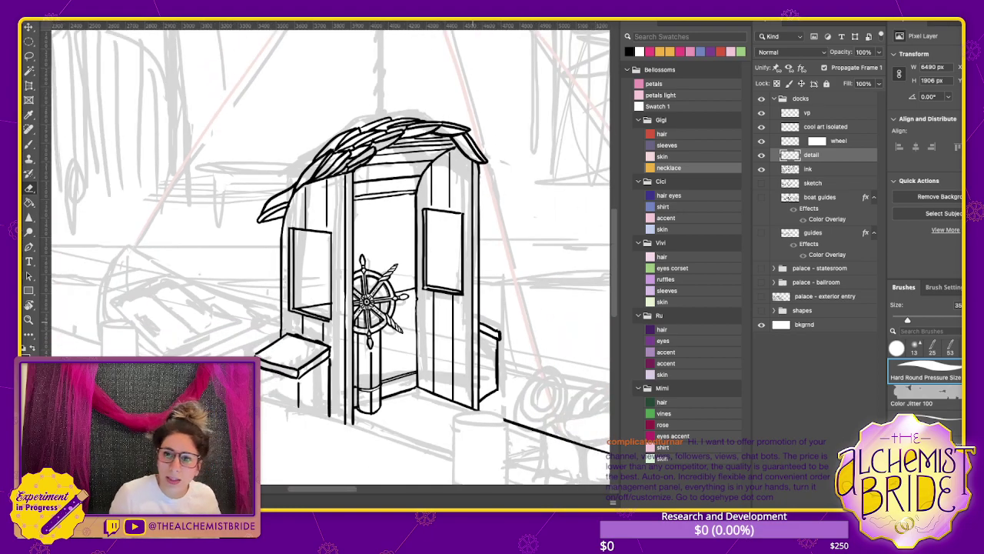
scroll(331, 254, left, 3)
scroll(331, 254, down, 2)
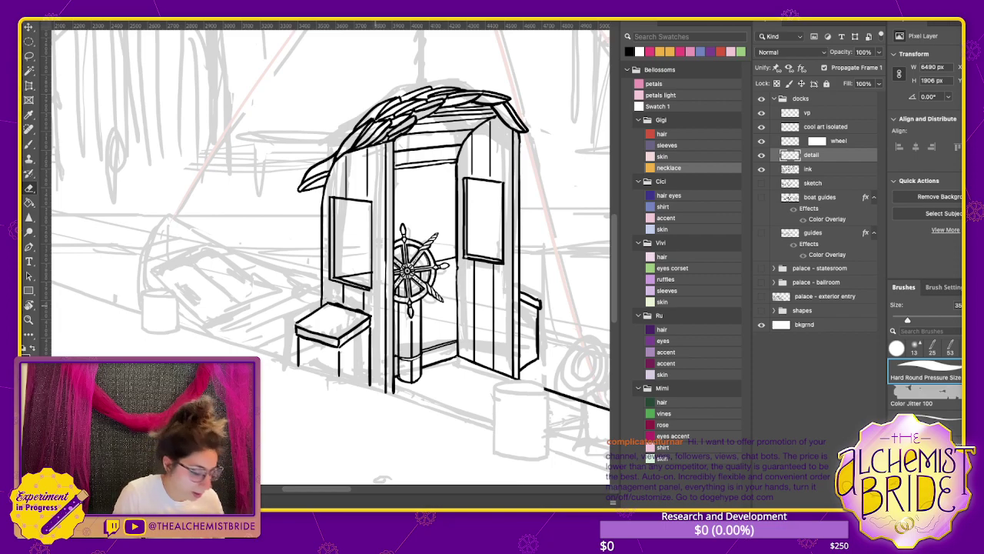
Erase the overshoot along the helm booth's right edge
key(b)
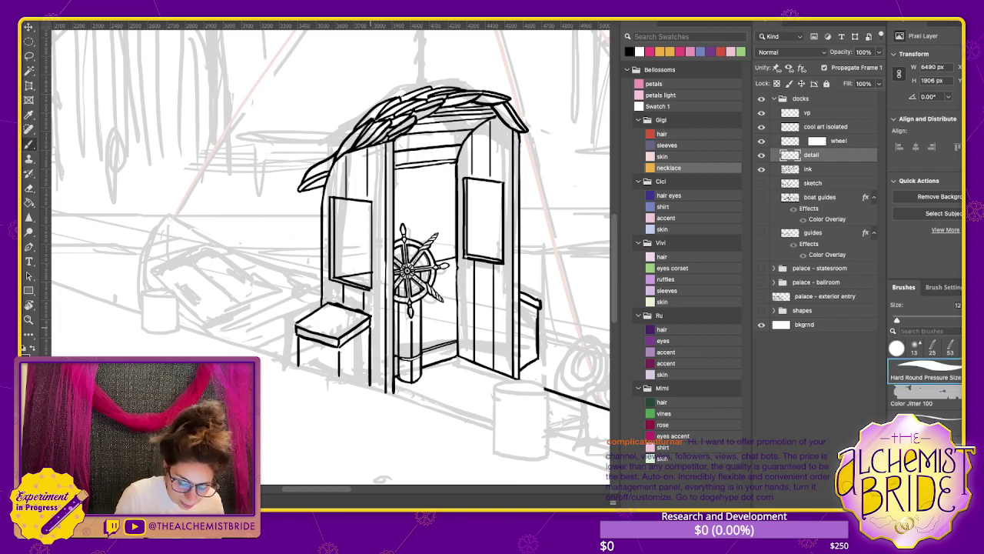
scroll(330, 254, right, 5)
scroll(330, 253, up, 2)
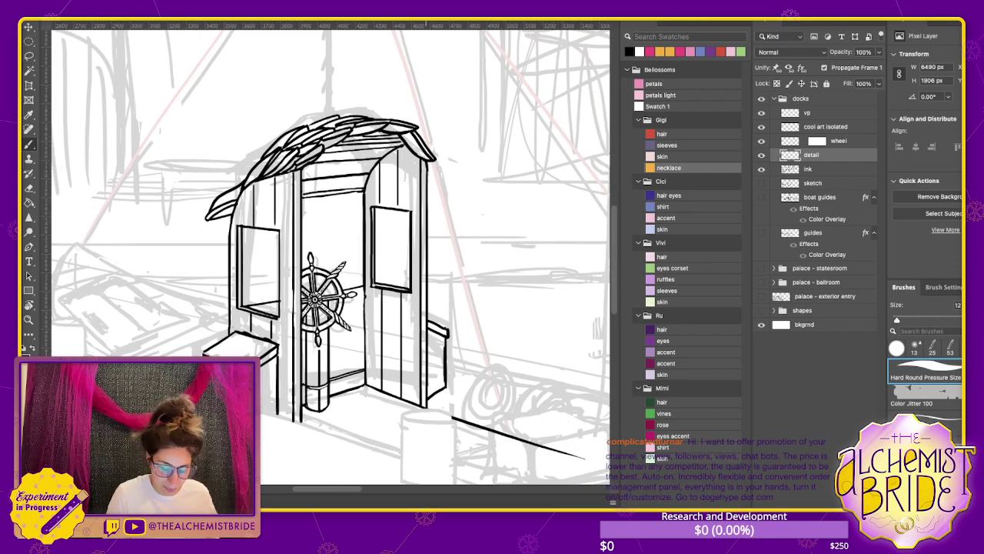
key(e)
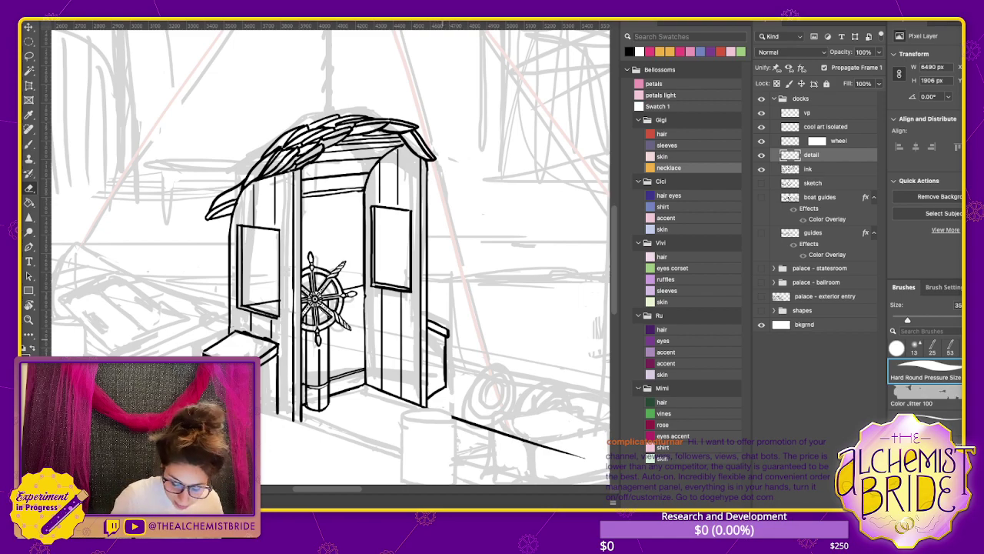
drag(444, 340, 445, 381)
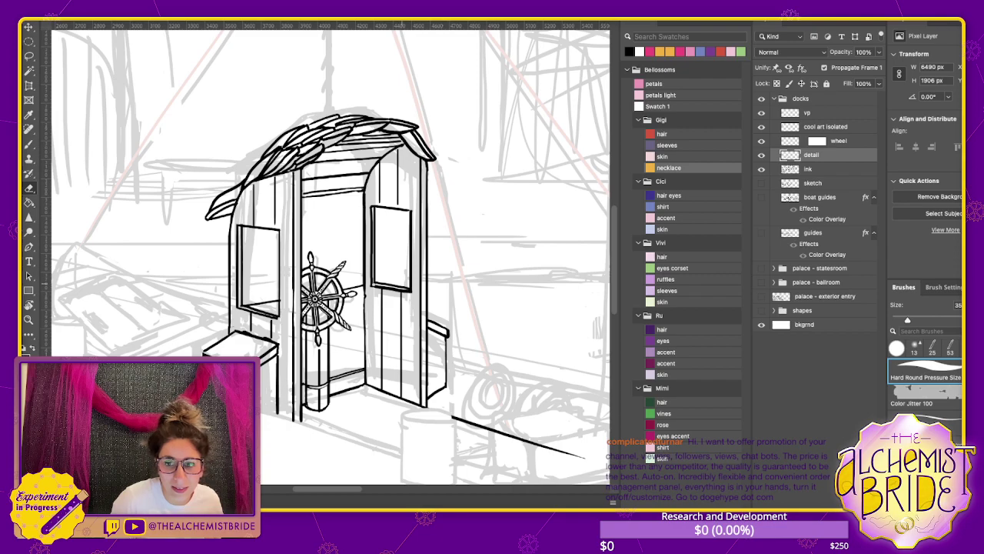
scroll(327, 253, left, 4)
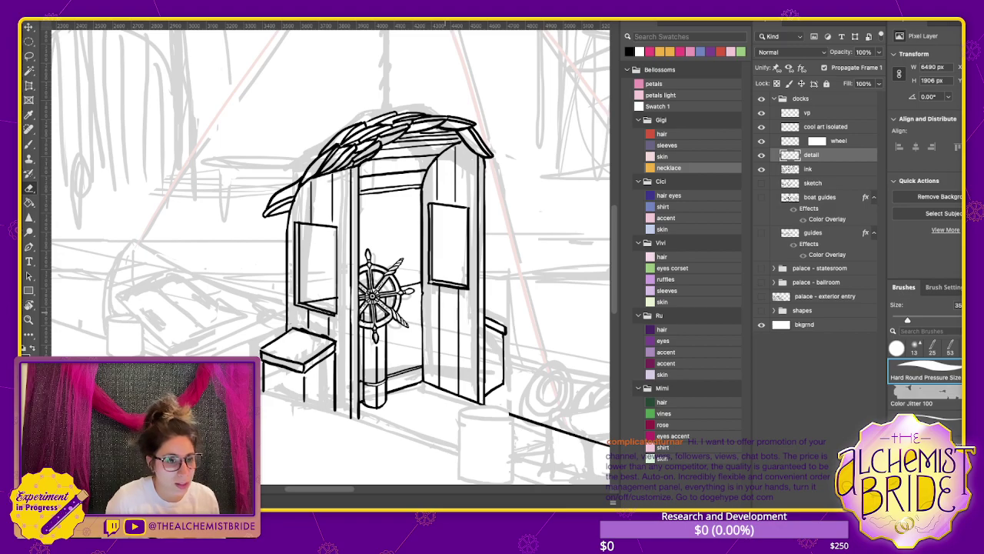
Return to the brush and pan around the canvas to review the inked booth
key(b)
scroll(326, 253, down, 4)
scroll(327, 253, right, 6)
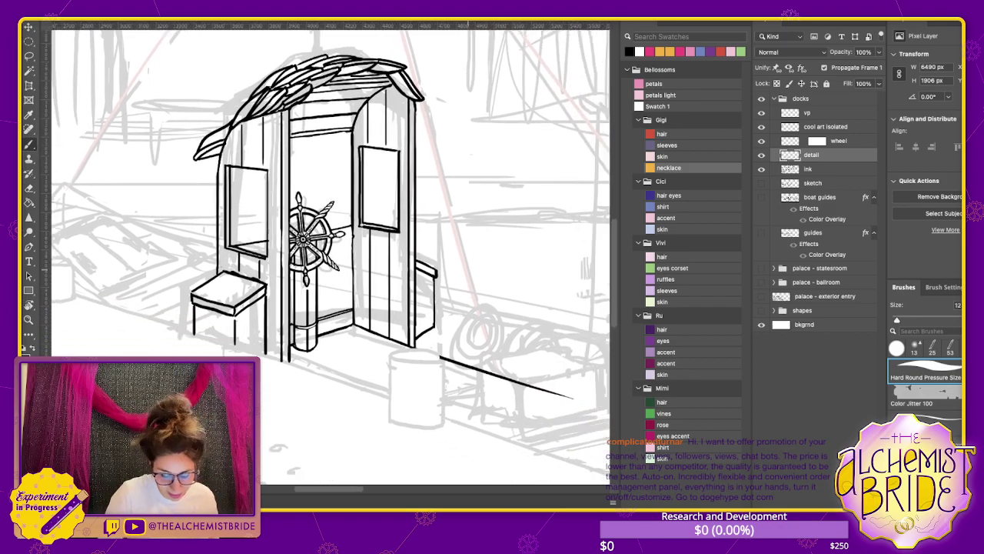
scroll(326, 253, left, 7)
scroll(326, 253, up, 4)
scroll(327, 253, left, 3)
scroll(326, 253, down, 1)
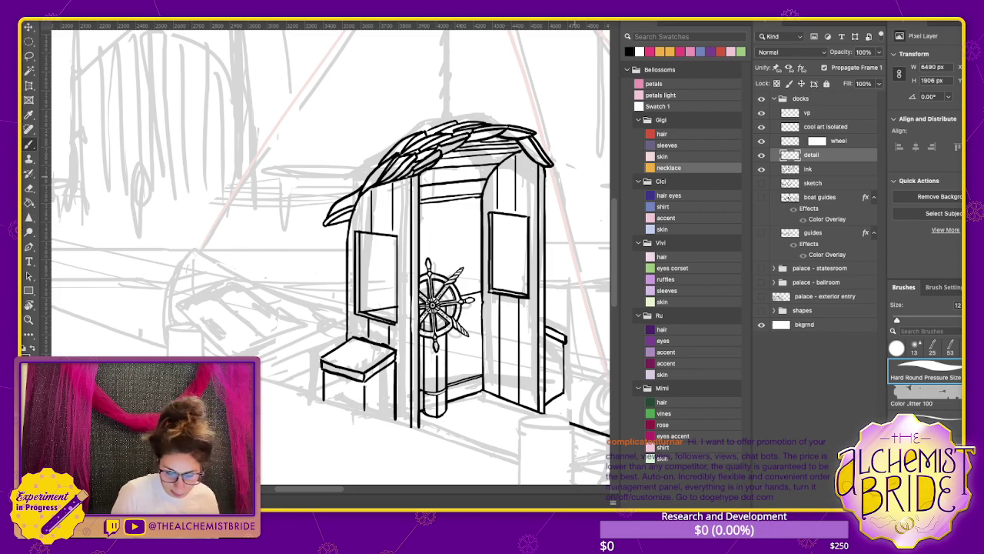
scroll(327, 253, down, 5)
scroll(327, 253, right, 6)
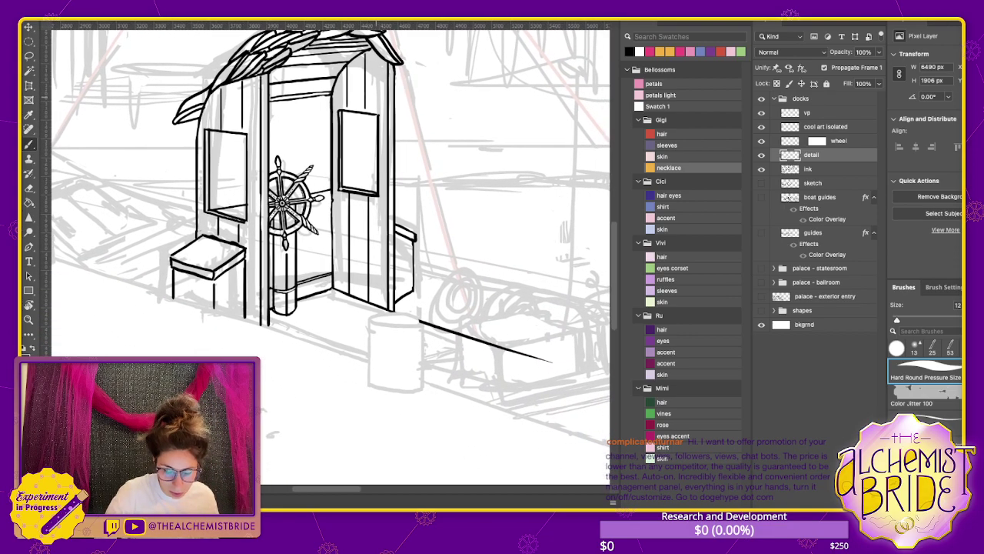
scroll(327, 253, left, 3)
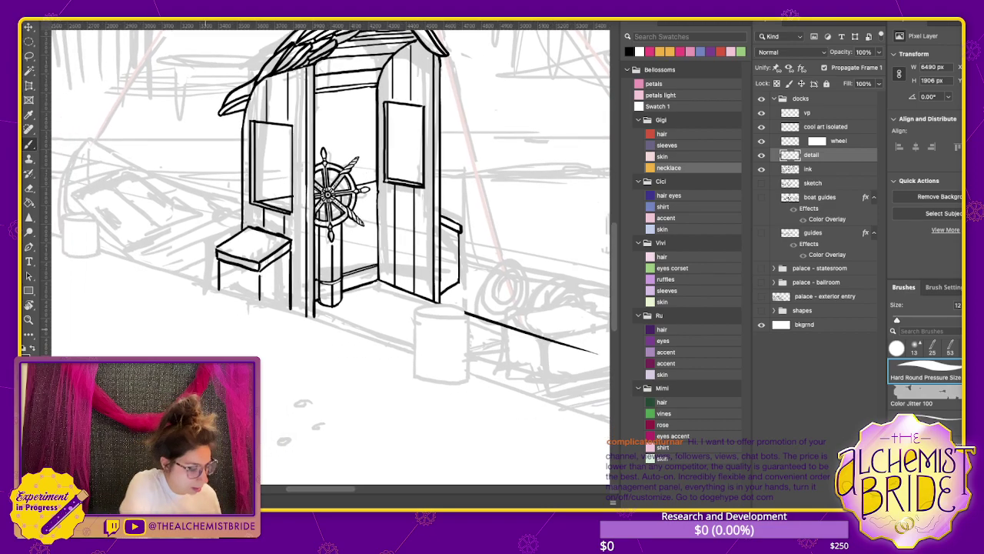
scroll(331, 216, down, 8)
Test a lasso delete of the small roof-and-wheel study, then restore it
scroll(330, 215, up, 3)
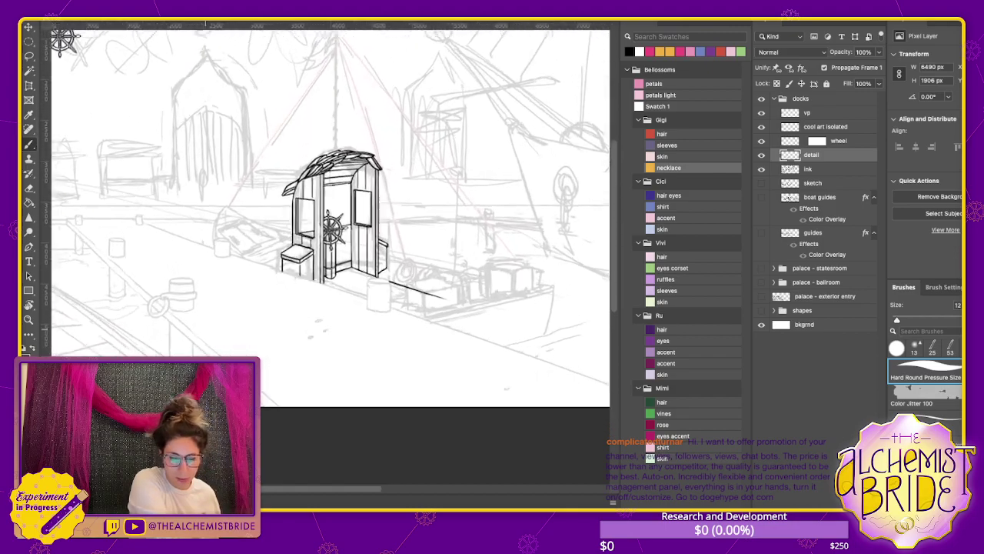
scroll(331, 216, down, 3)
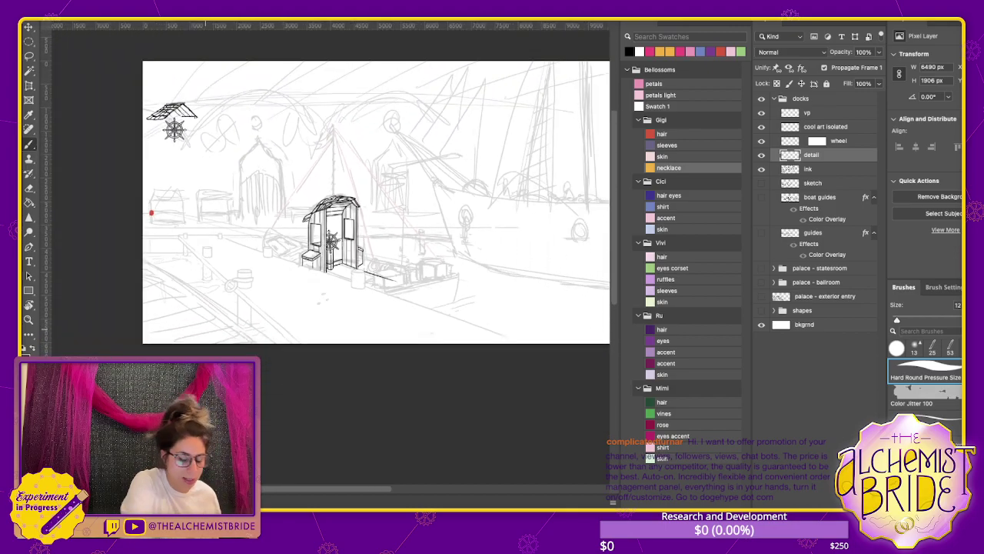
drag(189, 137, 211, 151)
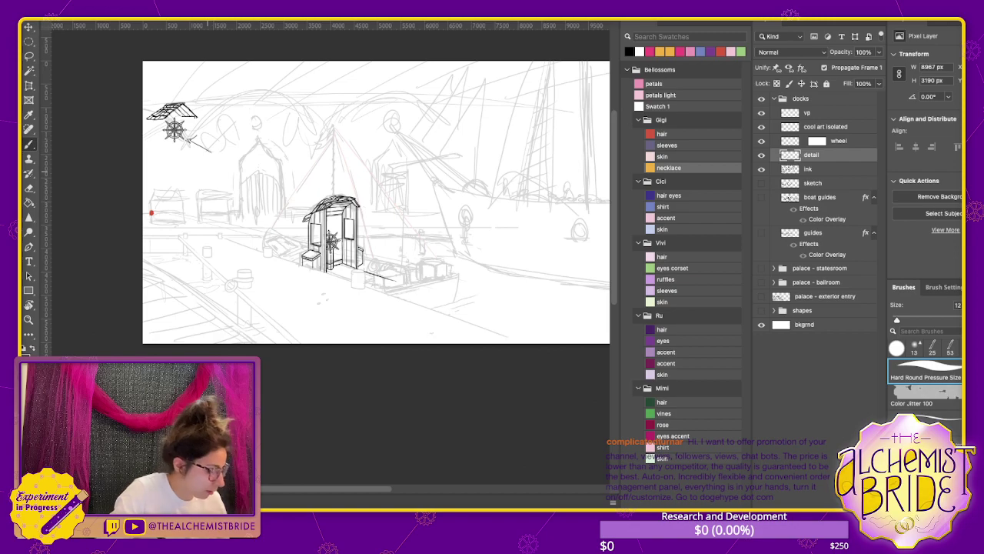
key(l)
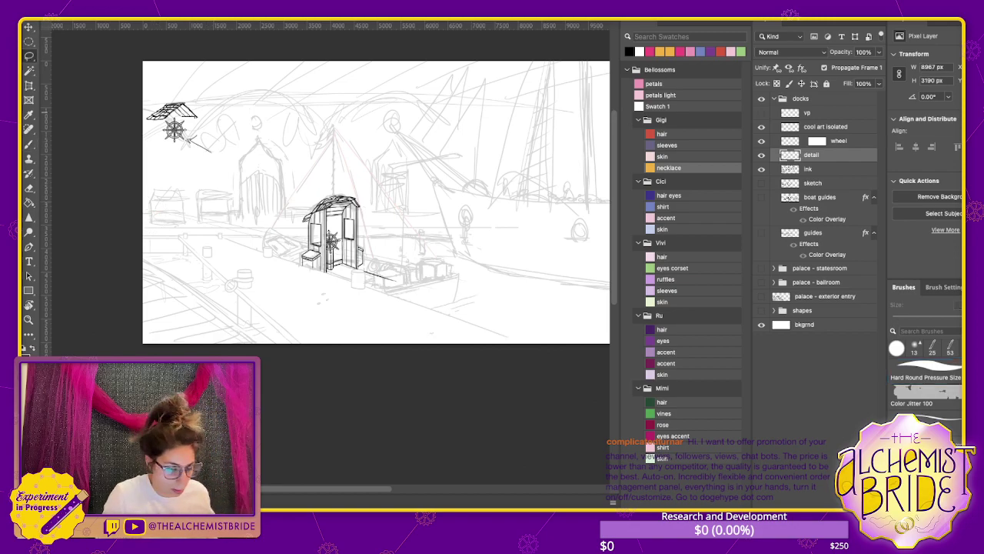
key(Delete)
key(ctrl+z)
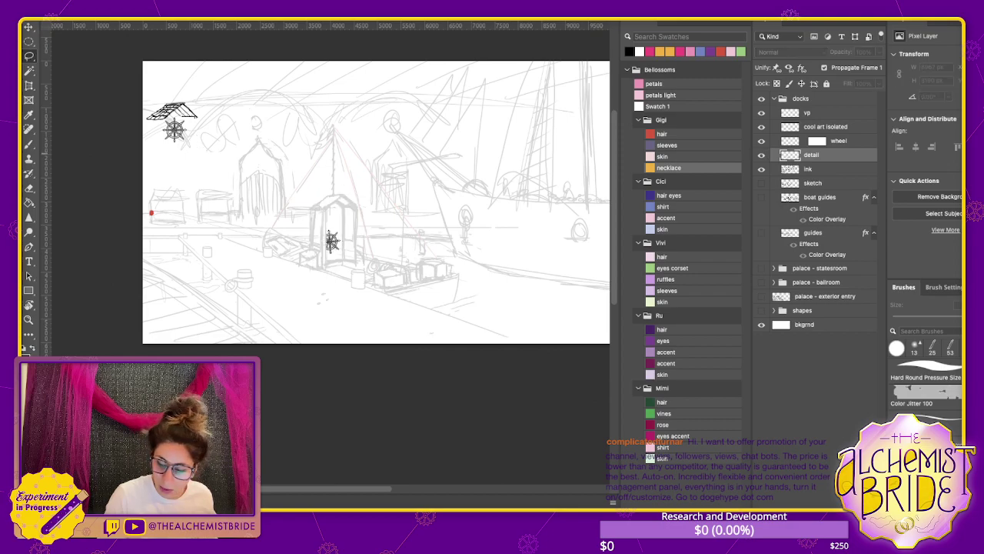
Erase the stray stroke beside the small wheel with a size-67 eraser, then return to size 12
key(e)
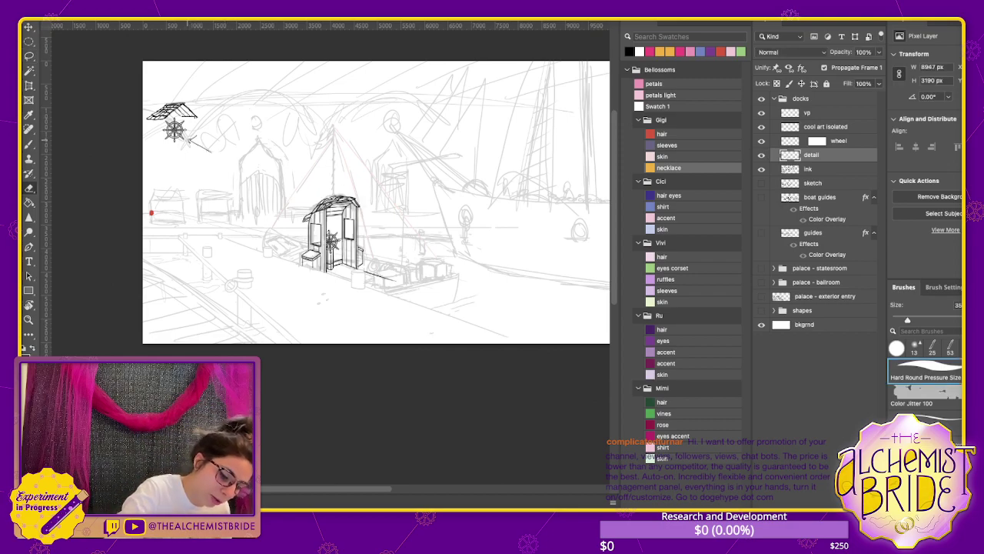
key(bracketright)
key(bracketright)
key(bracketright)
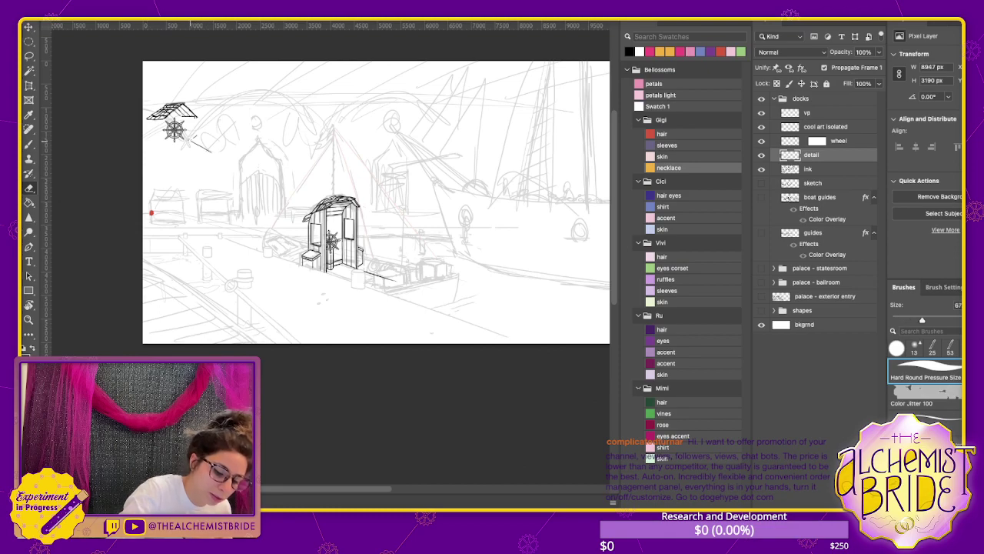
drag(197, 143, 212, 152)
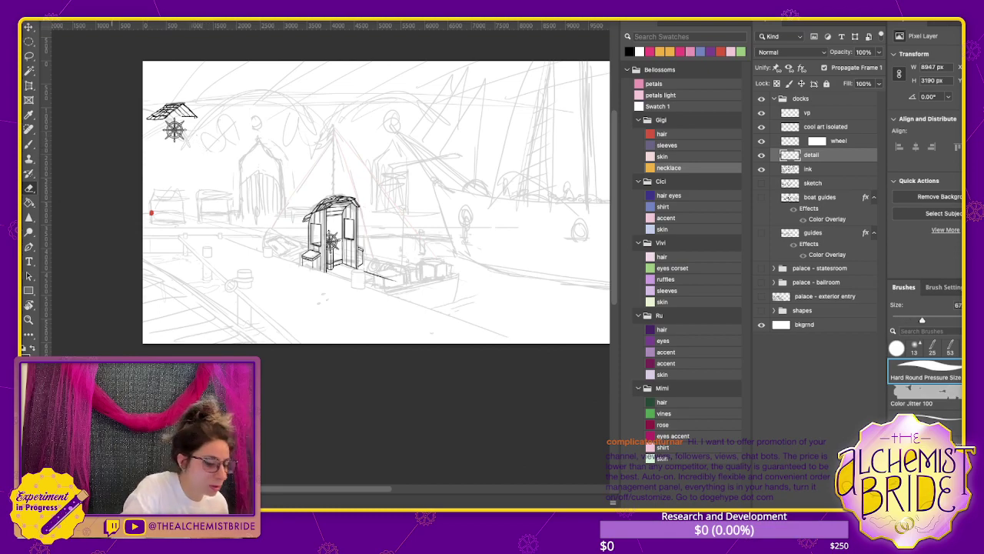
key(bracketleft)
key(bracketleft)
key(bracketleft)
key(bracketleft)
key(bracketleft)
Ink the vertical edge of the booth door, redrawing it once
scroll(332, 231, up, 10)
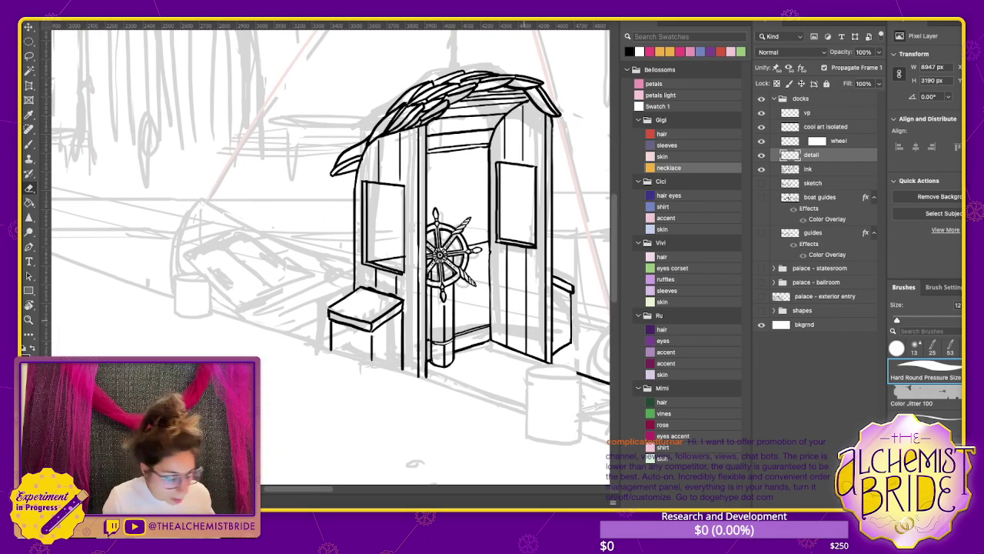
key(b)
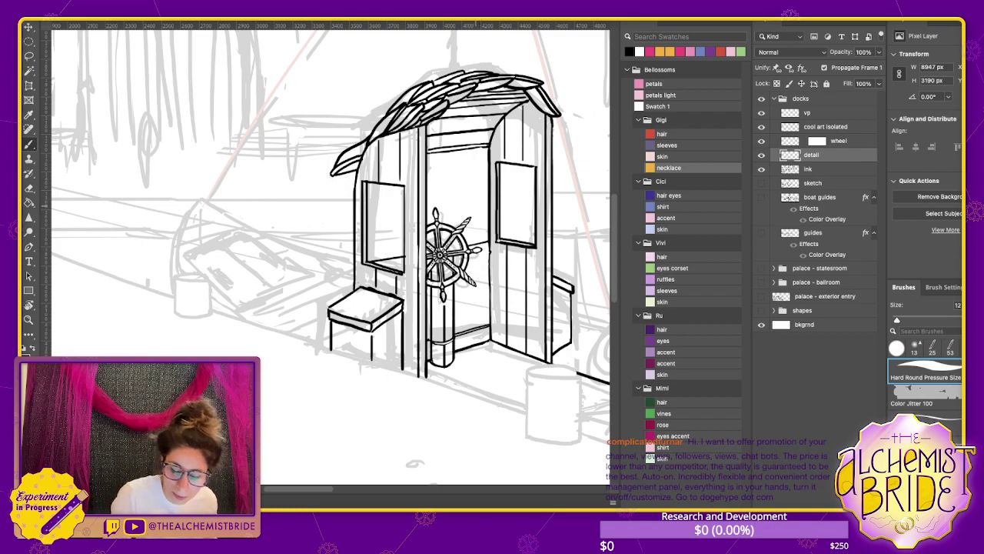
drag(488, 245, 489, 337)
key(ctrl+z)
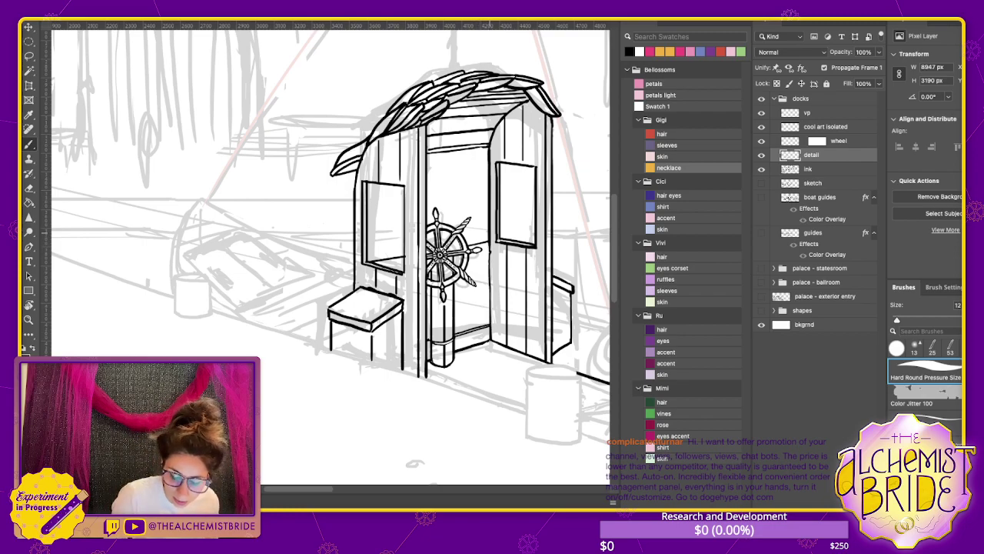
drag(489, 246, 489, 333)
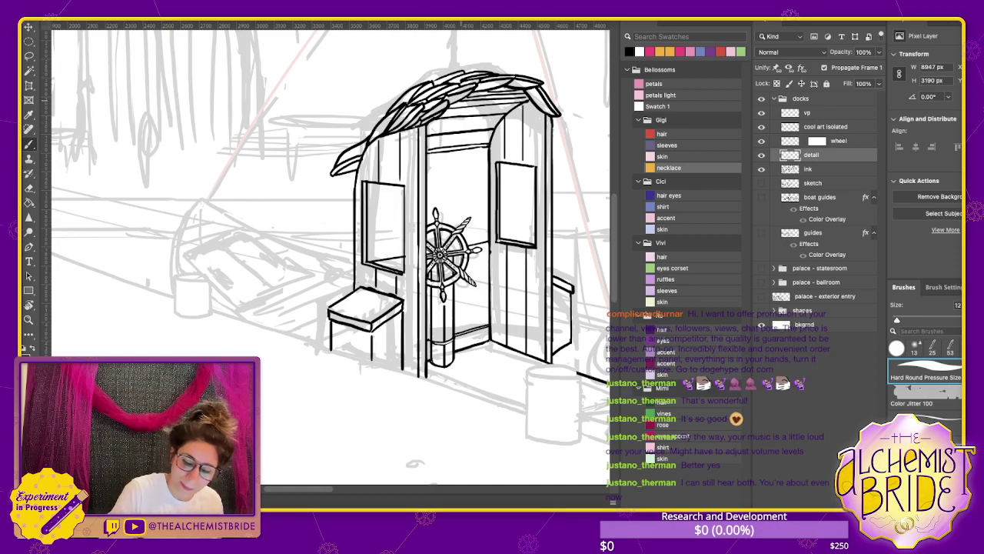
Ink short vertical plank lines above the booth doorway, removing the extra stroke
drag(428, 137, 431, 152)
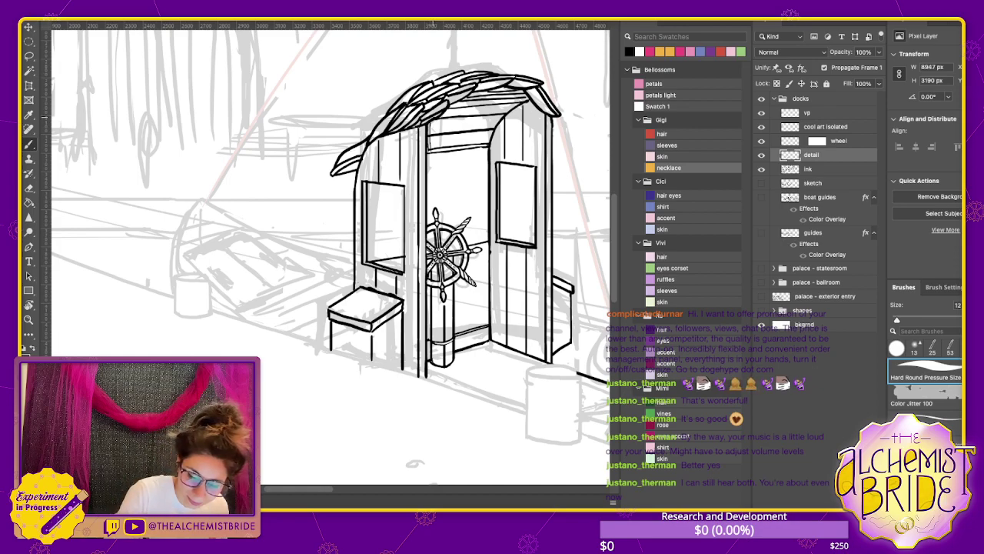
drag(452, 105, 452, 132)
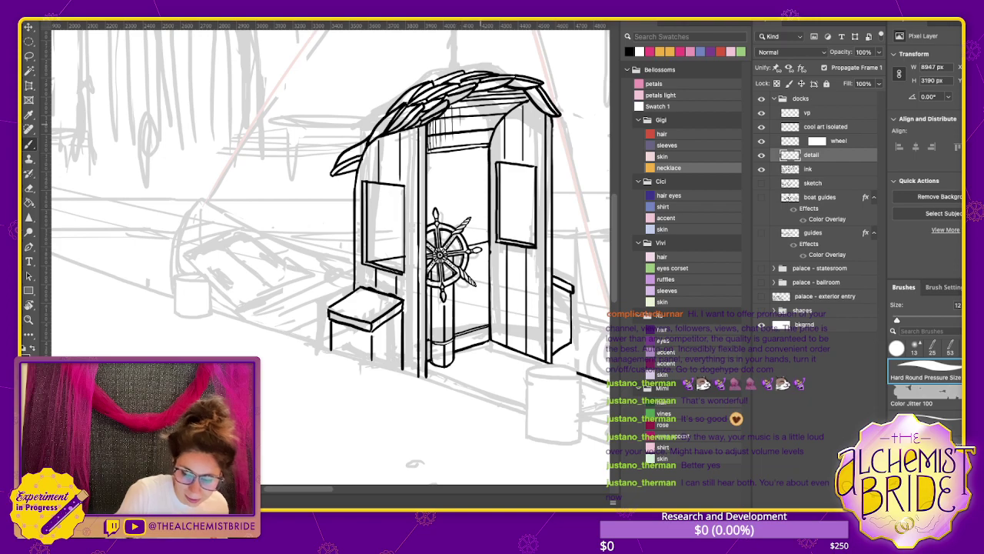
key(ctrl+z)
key(ctrl+z)
key(ctrl+z)
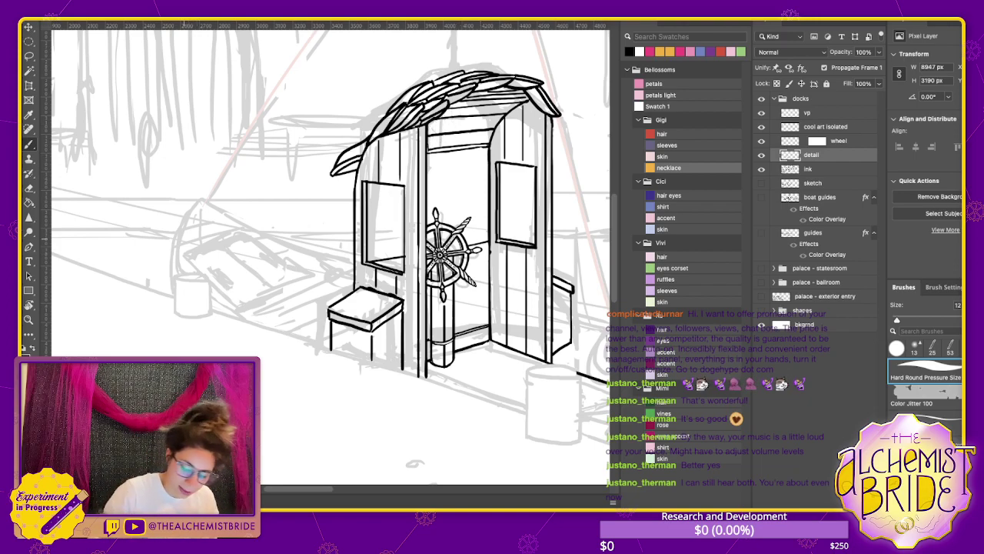
scroll(330, 254, left, 3)
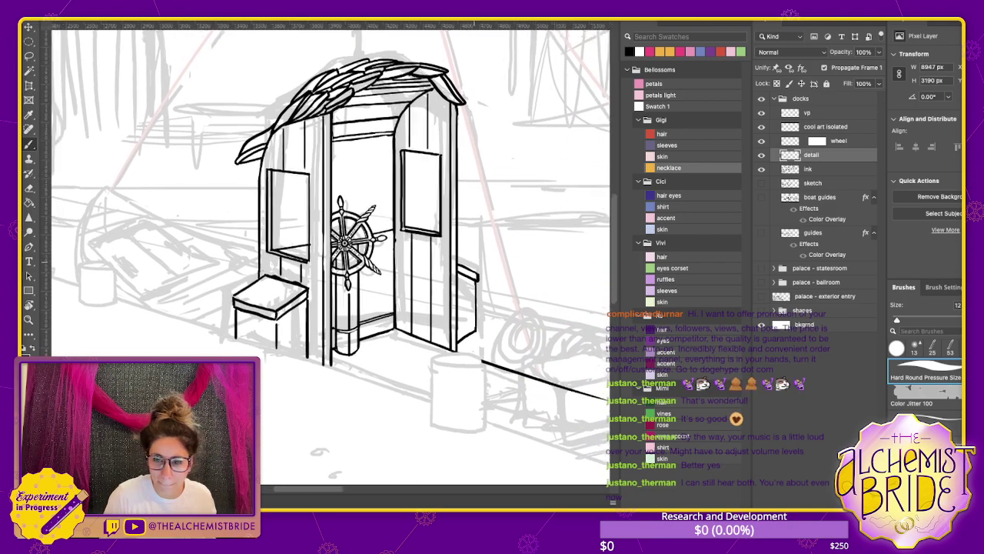
scroll(330, 254, left, 3)
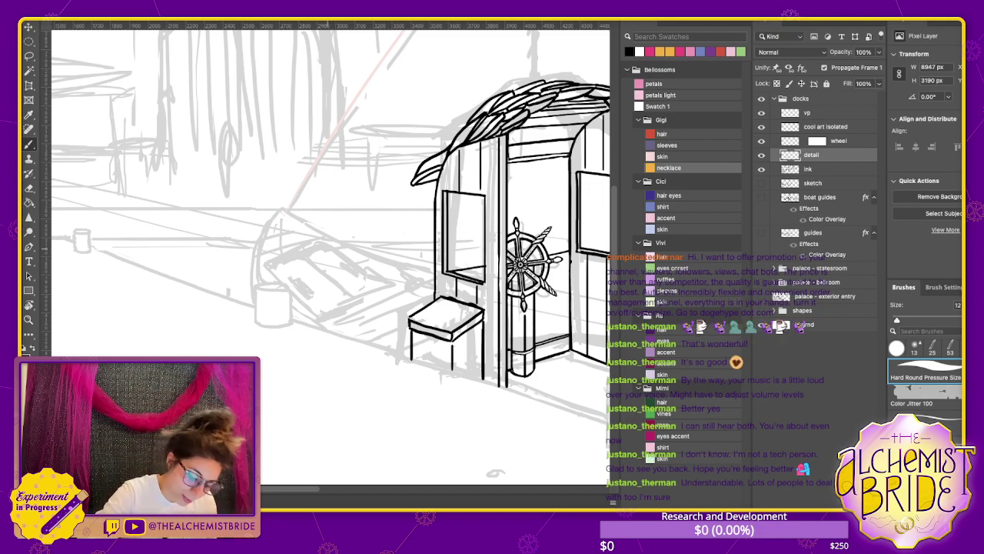
Ink the deck hatch's near, far and lower edges, redrawing each once
drag(269, 268, 316, 311)
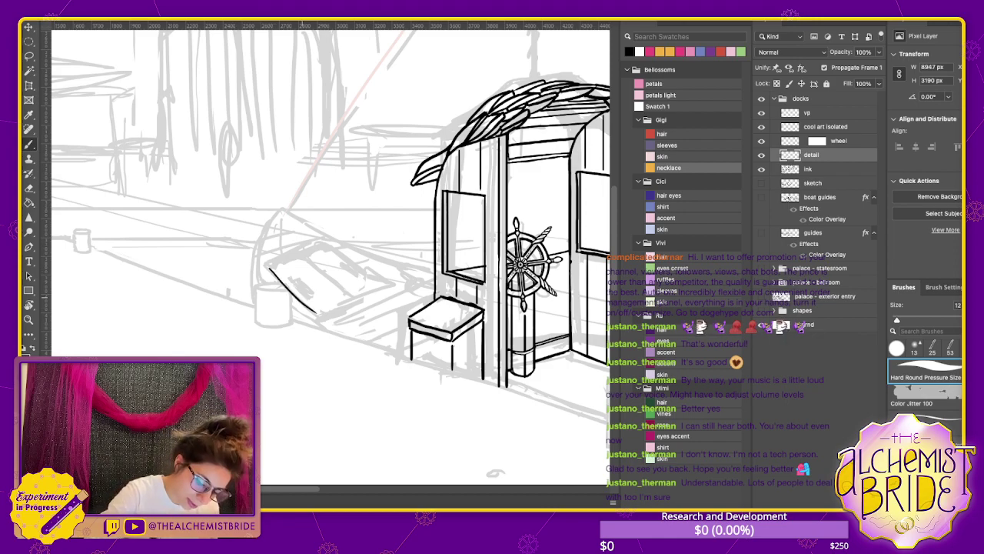
key(ctrl+z)
drag(270, 268, 314, 315)
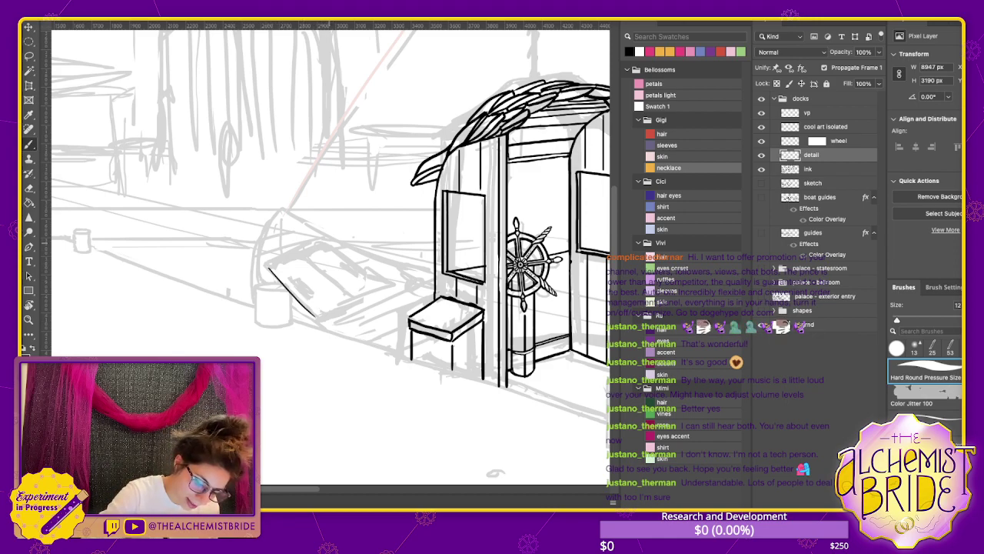
drag(327, 243, 383, 280)
key(ctrl+z)
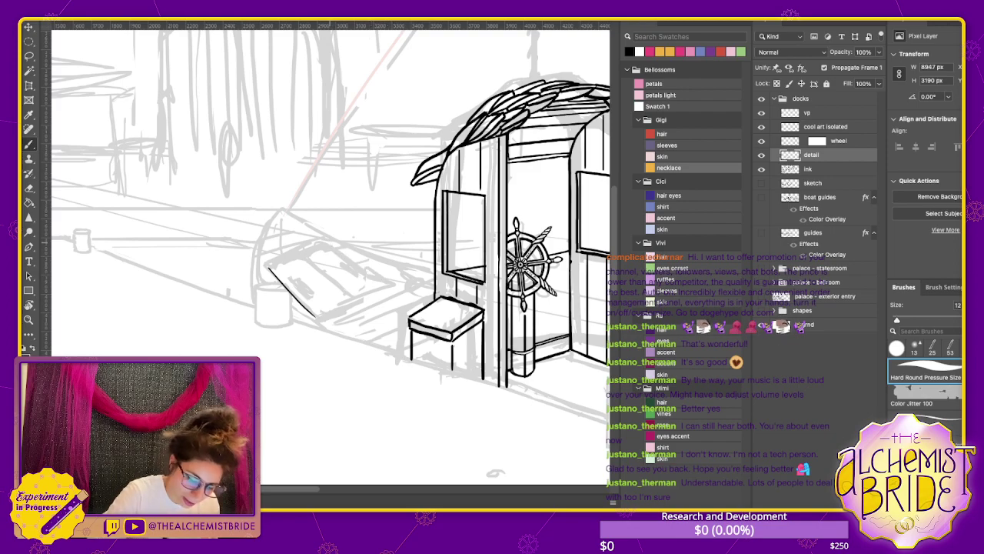
drag(327, 243, 394, 283)
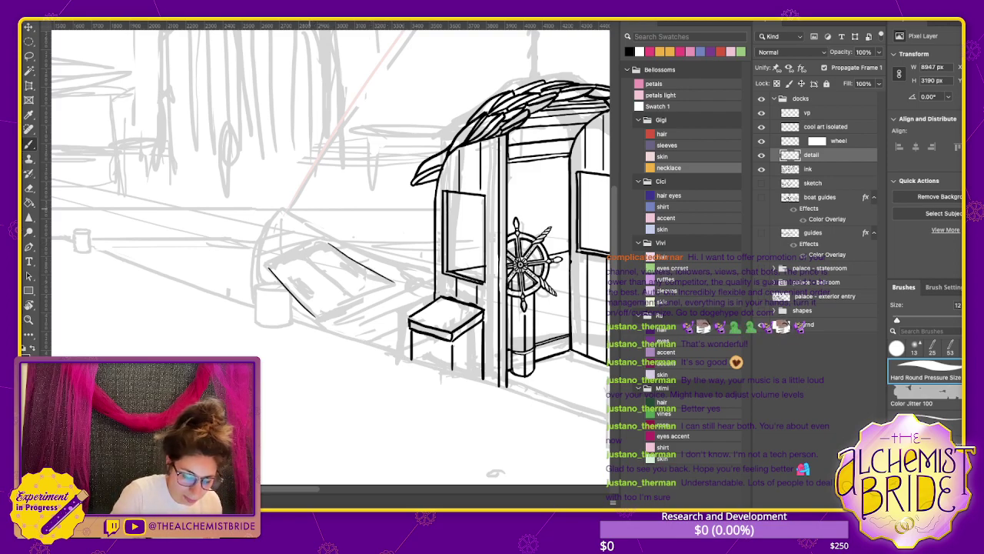
drag(316, 317, 392, 285)
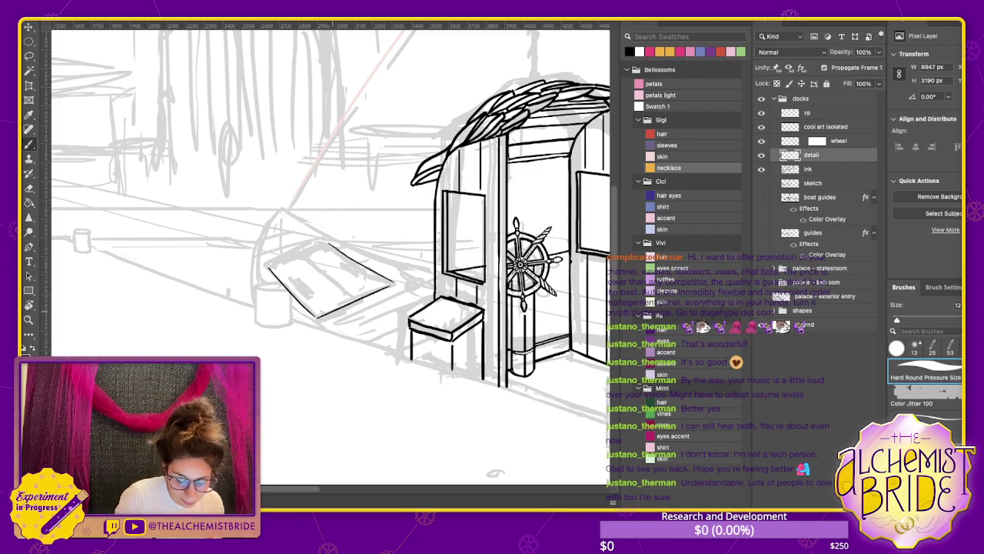
key(ctrl+z)
drag(316, 316, 395, 282)
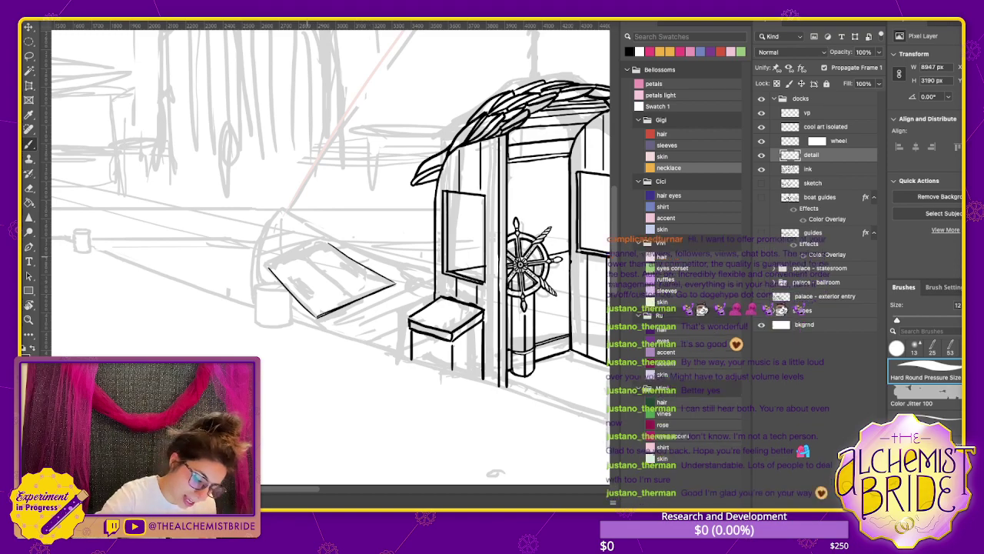
Add the hatch's upper-left edge and two small handles, trying and discarding centre seam strokes
drag(303, 256, 356, 300)
key(ctrl+z)
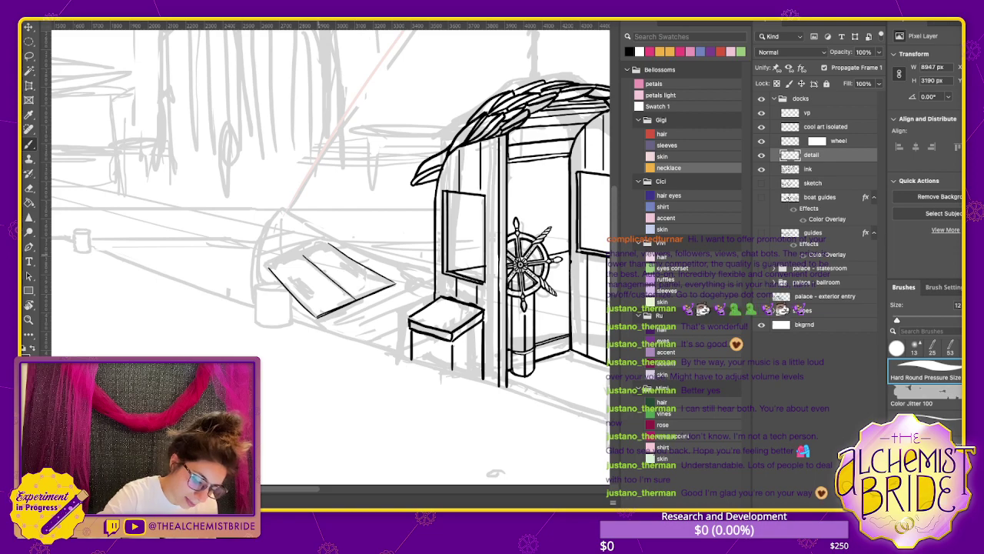
drag(269, 266, 329, 242)
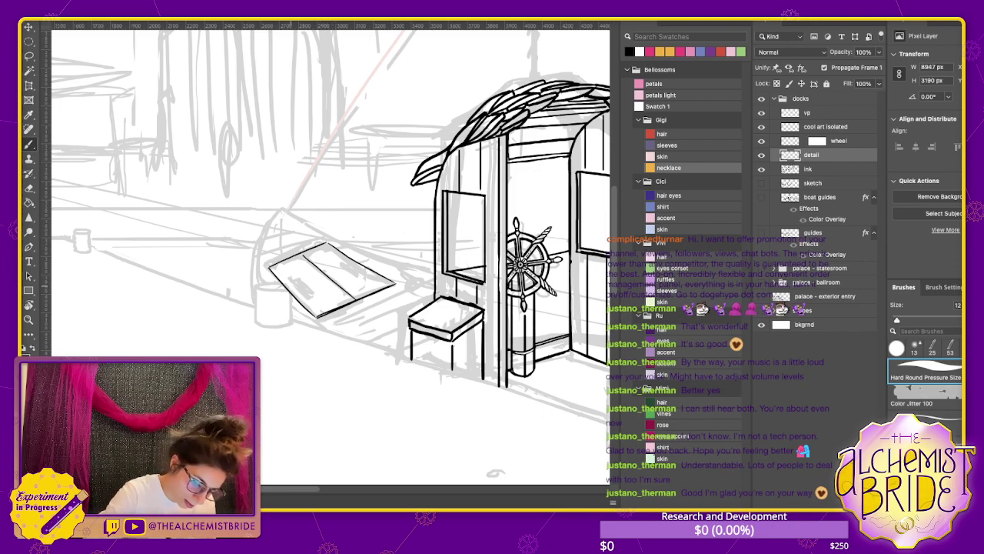
drag(292, 288, 302, 296)
key(ctrl+z)
drag(348, 260, 358, 267)
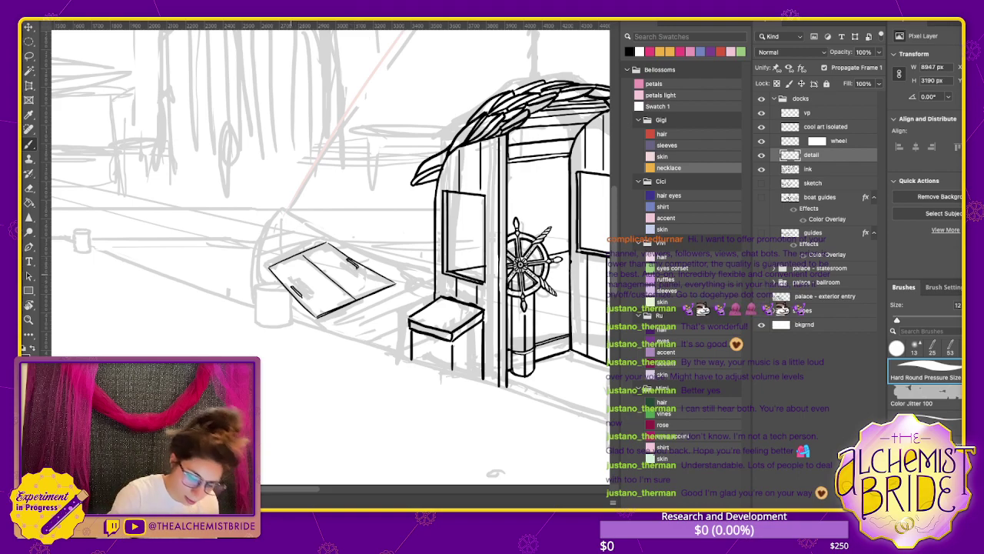
drag(304, 254, 356, 297)
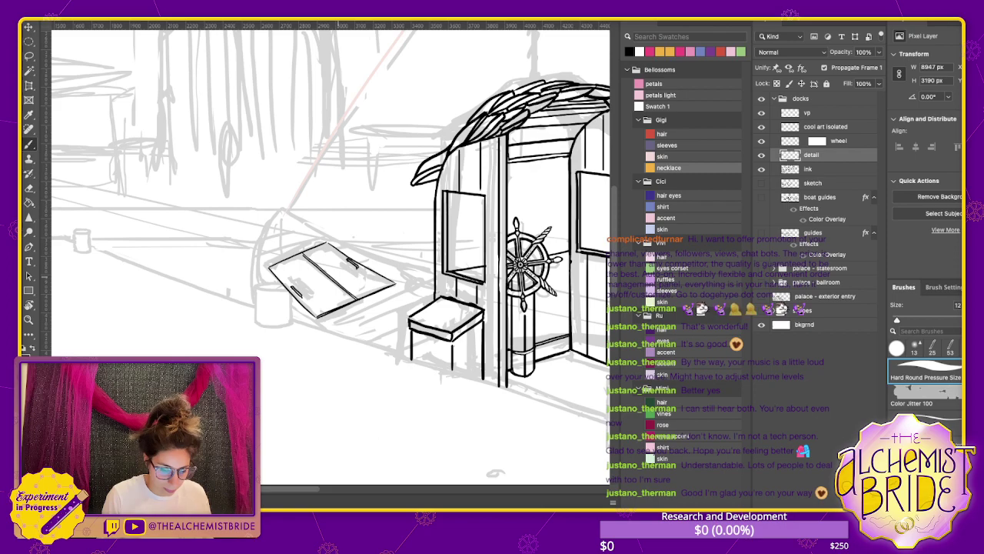
key(ctrl+z)
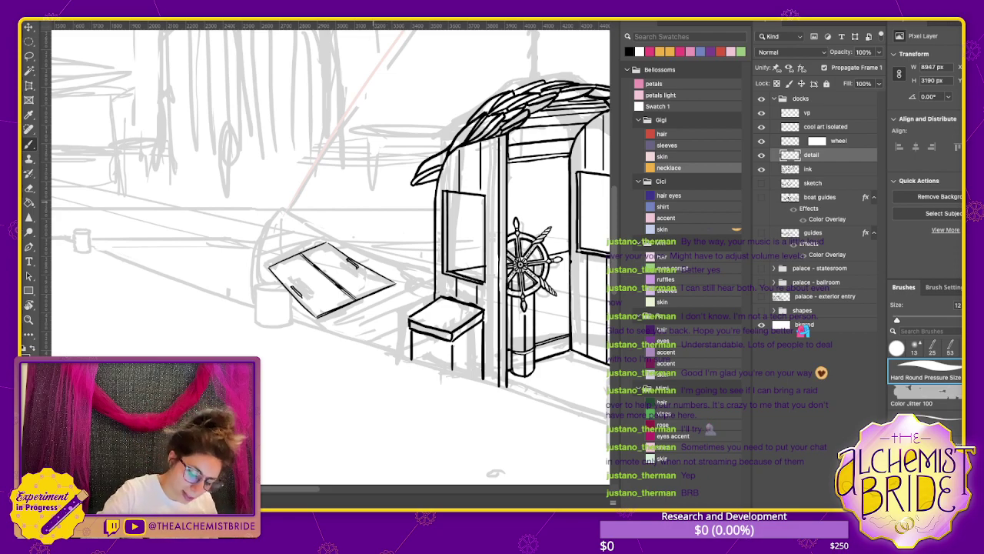
Ink the curved prow line rising left of the deck hatch
mouse_move(303, 322)
mouse_down()
mouse_move(275, 298)
mouse_move(258, 255)
mouse_move(277, 212)
mouse_up()
key(ctrl+z)
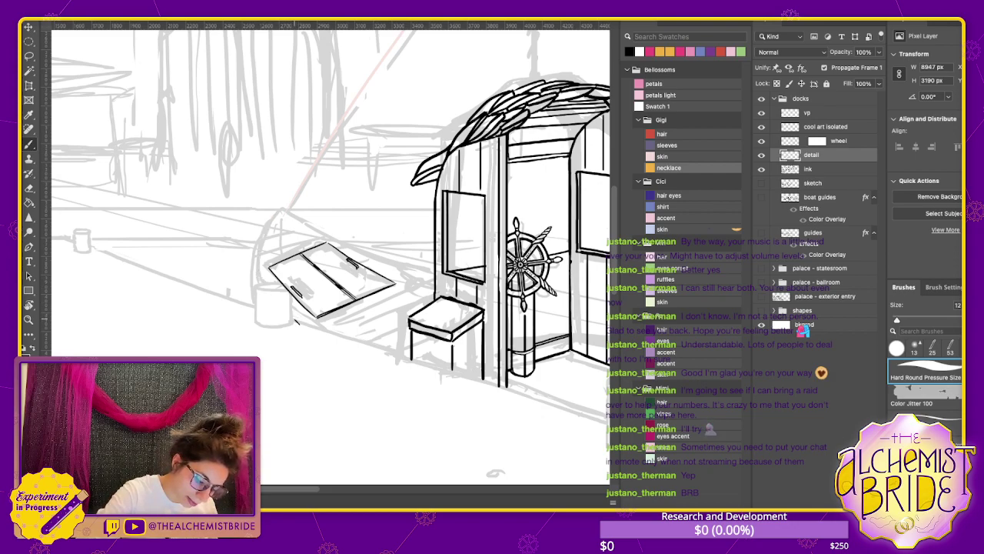
mouse_move(296, 321)
mouse_down()
mouse_move(262, 284)
mouse_move(259, 259)
mouse_move(287, 207)
mouse_up()
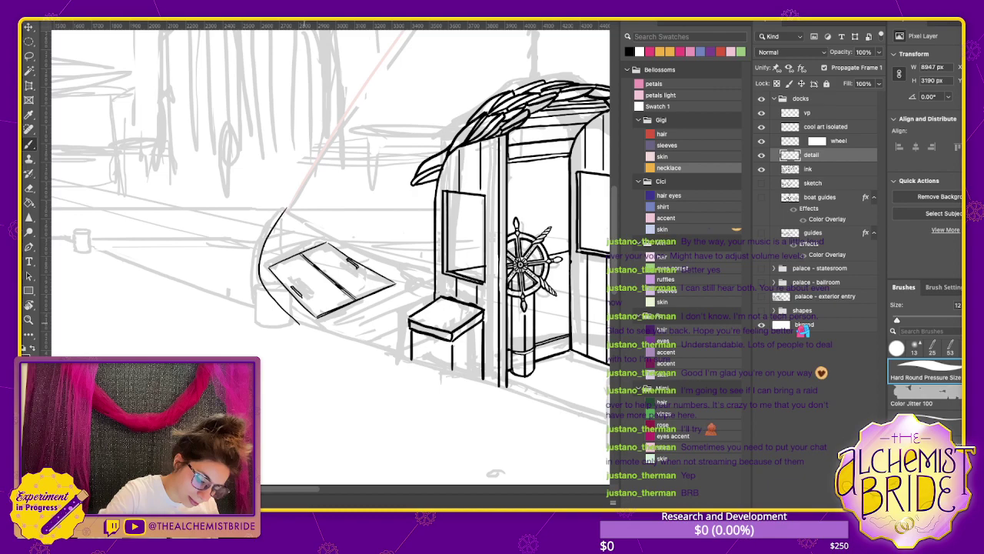
key(ctrl+z)
mouse_move(314, 326)
mouse_down()
mouse_move(272, 288)
mouse_move(259, 254)
mouse_move(273, 220)
mouse_up()
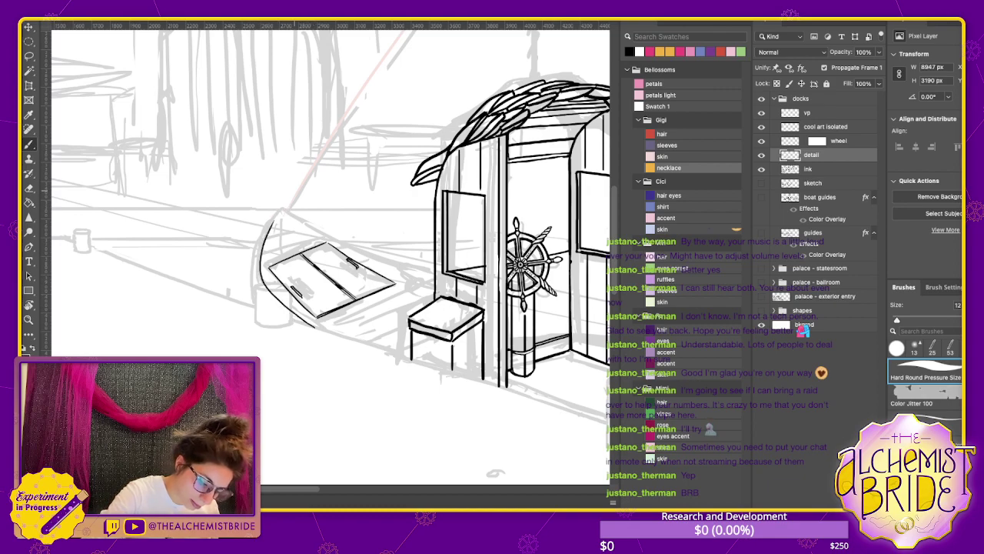
mouse_move(292, 320)
mouse_down()
mouse_move(257, 270)
mouse_move(277, 218)
mouse_move(243, 177)
mouse_move(294, 215)
mouse_up()
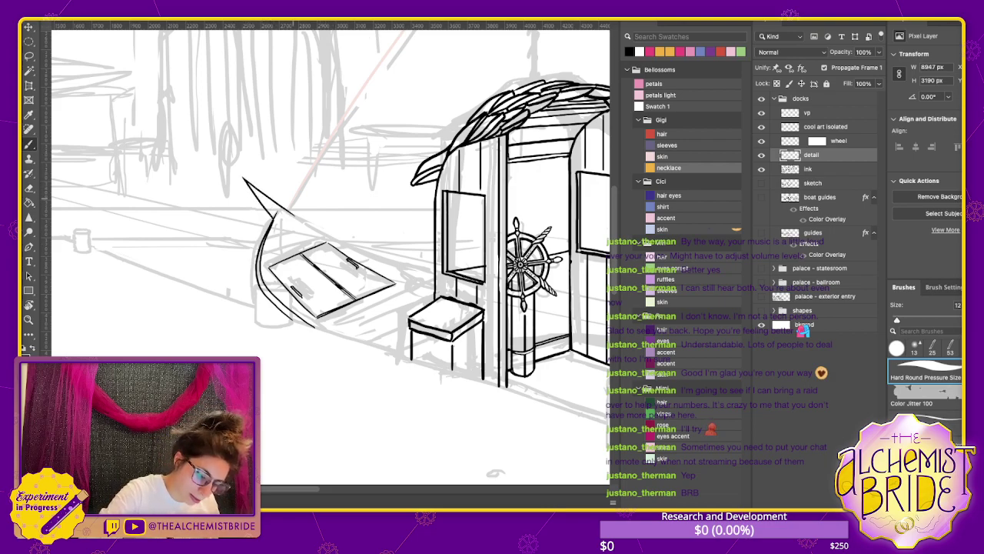
key(super+z)
Ink the pointed bow tip and long hull line, then lasso-select the deck hatch
drag(245, 180, 278, 212)
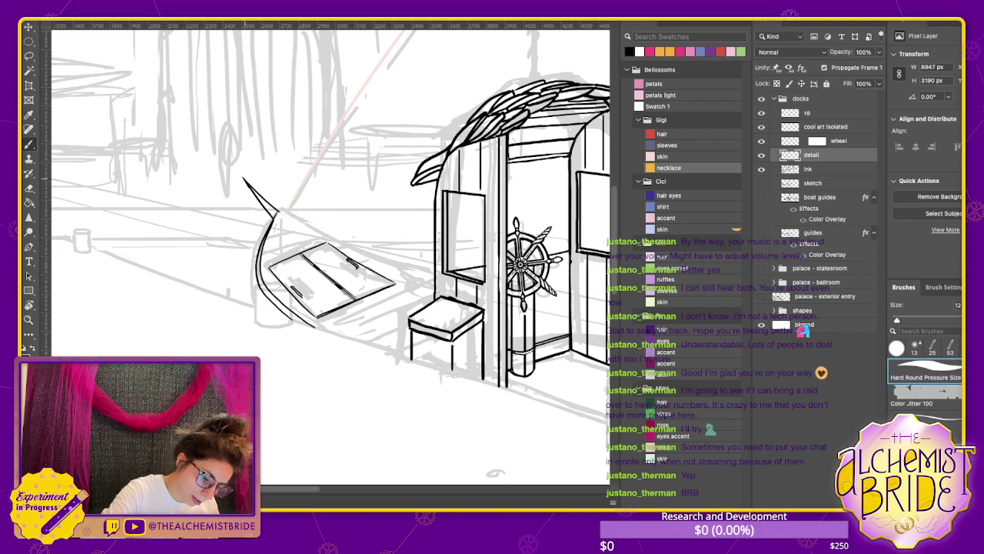
mouse_move(245, 180)
mouse_down()
mouse_move(358, 251)
mouse_move(435, 276)
mouse_up()
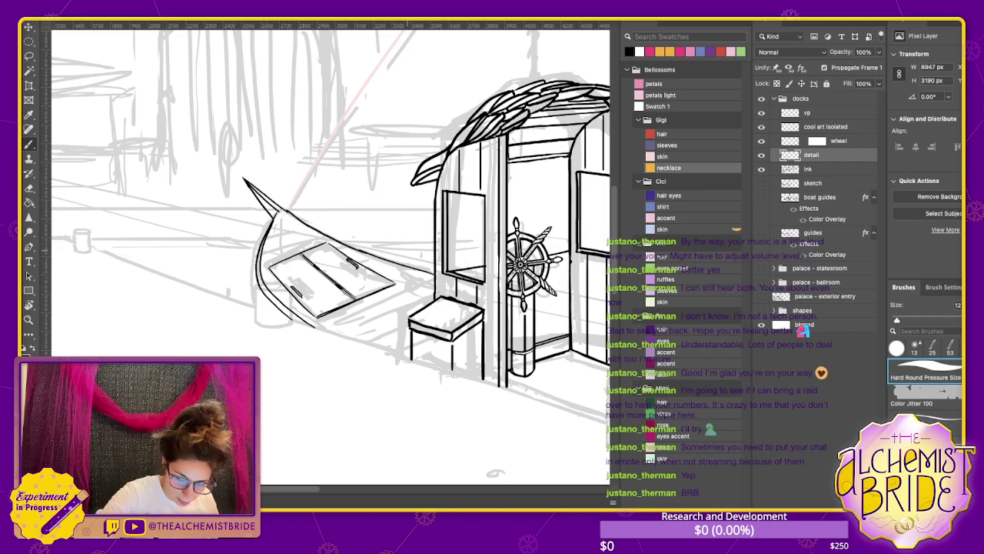
key(ctrl+z)
key(ctrl+z)
mouse_move(286, 212)
mouse_down()
mouse_move(398, 265)
mouse_move(428, 270)
mouse_up()
key(ctrl+z)
drag(291, 214, 435, 272)
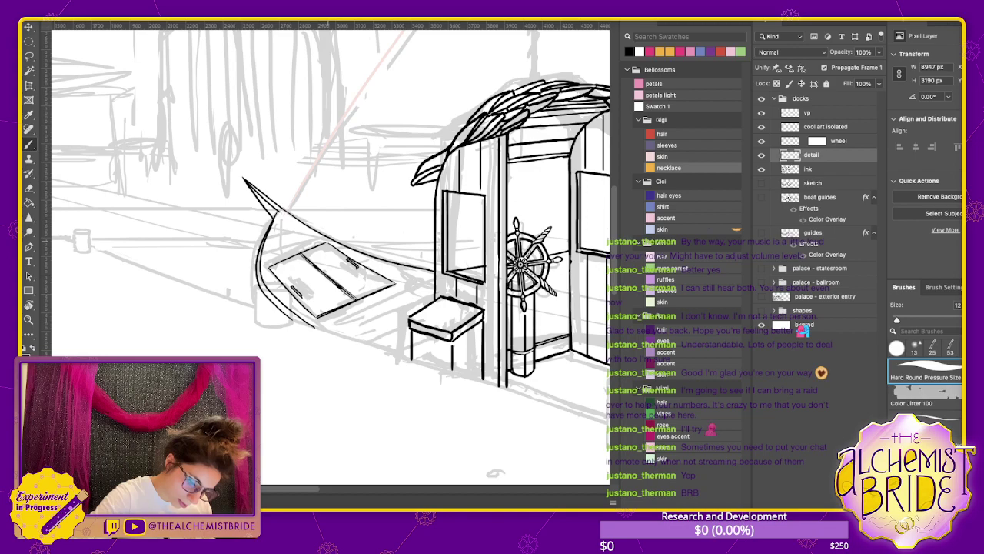
key(l)
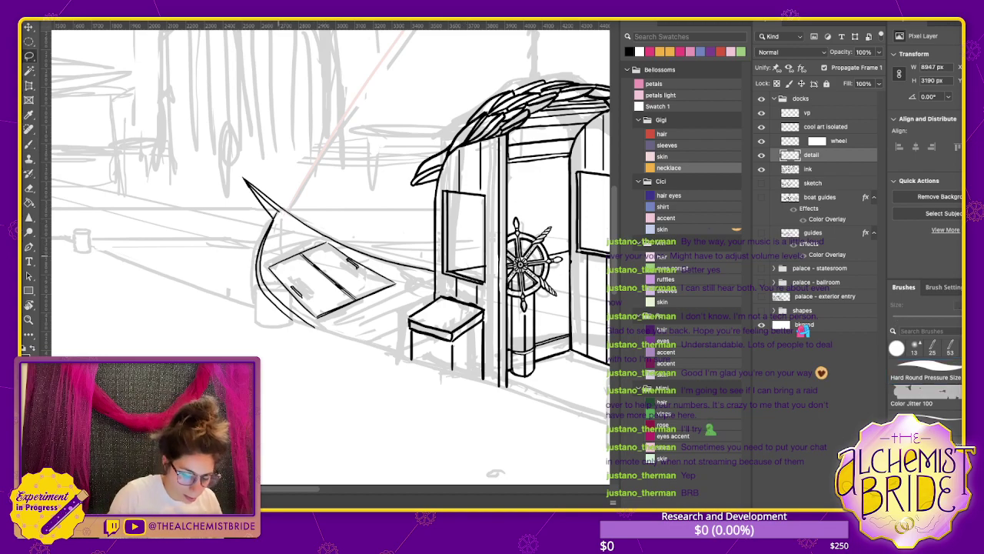
mouse_move(268, 257)
mouse_down()
mouse_move(285, 295)
mouse_move(329, 323)
mouse_move(382, 269)
mouse_move(308, 239)
mouse_up()
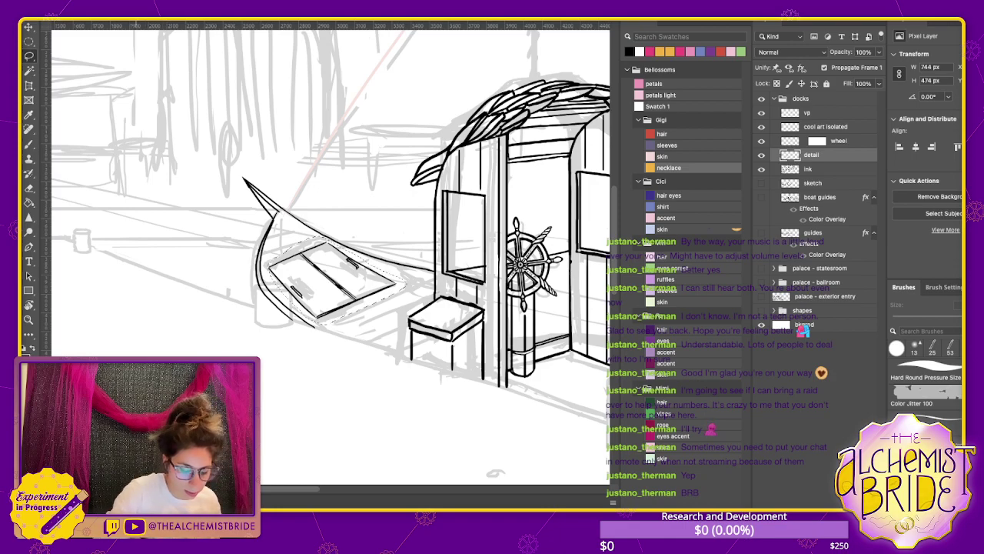
Free-transform the selected deck hatch to re-angle it within the hull, then deselect
key(ctrl+t)
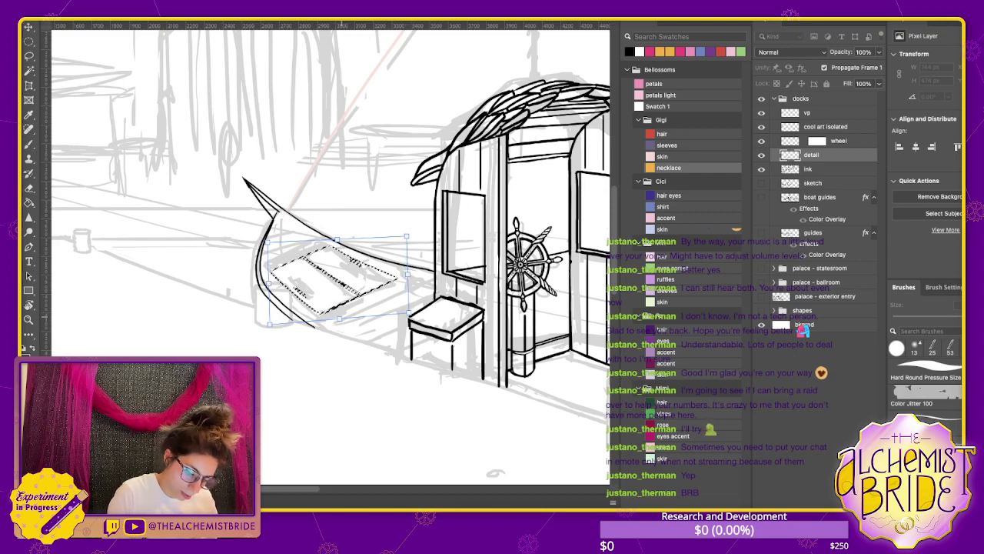
key(Return)
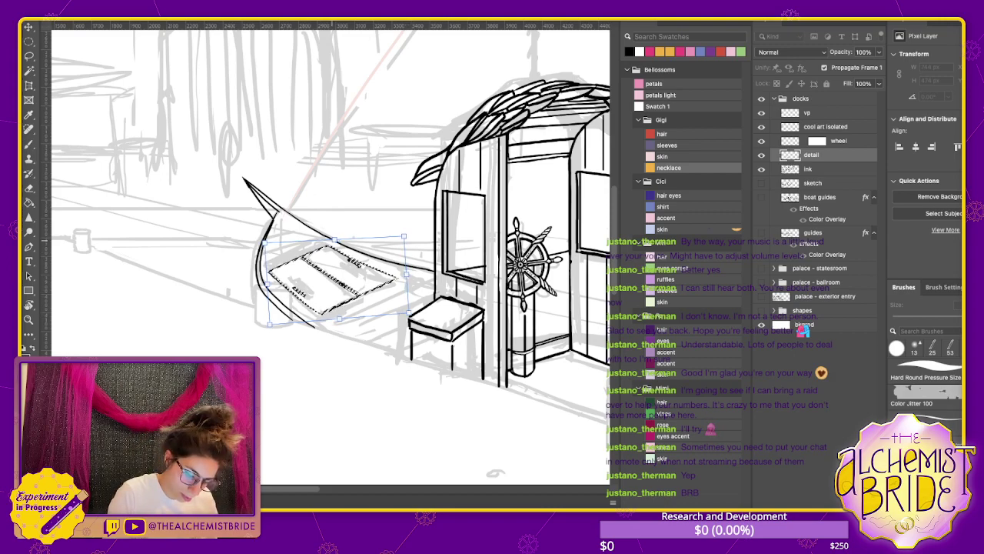
key(ctrl+d)
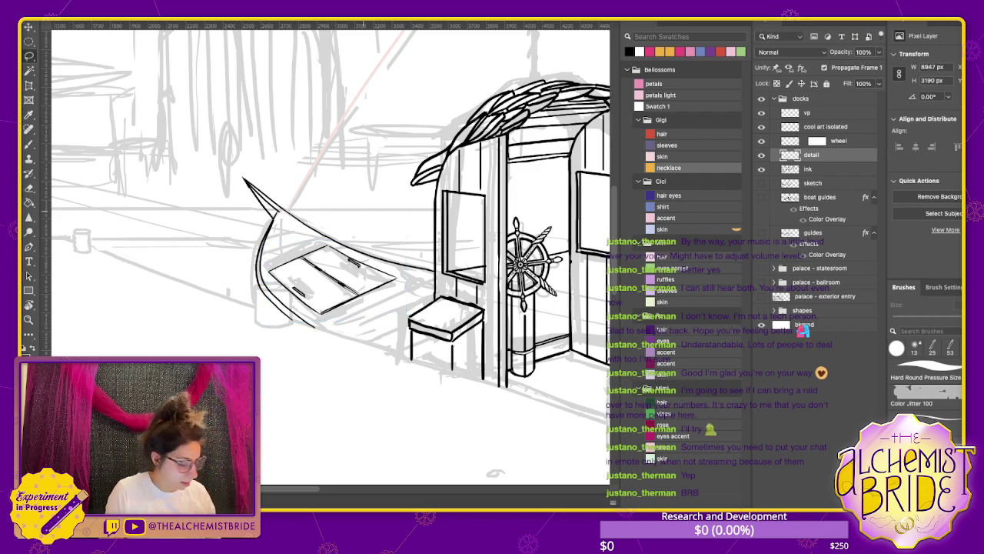
key(b)
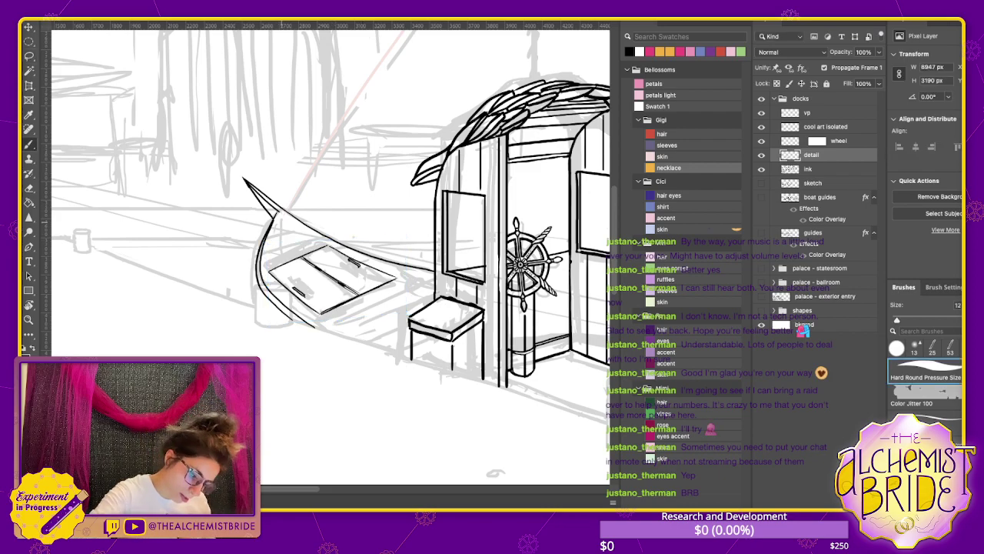
Ink a longer inner gunwale line along the boat
drag(278, 217, 357, 248)
key(ctrl+z)
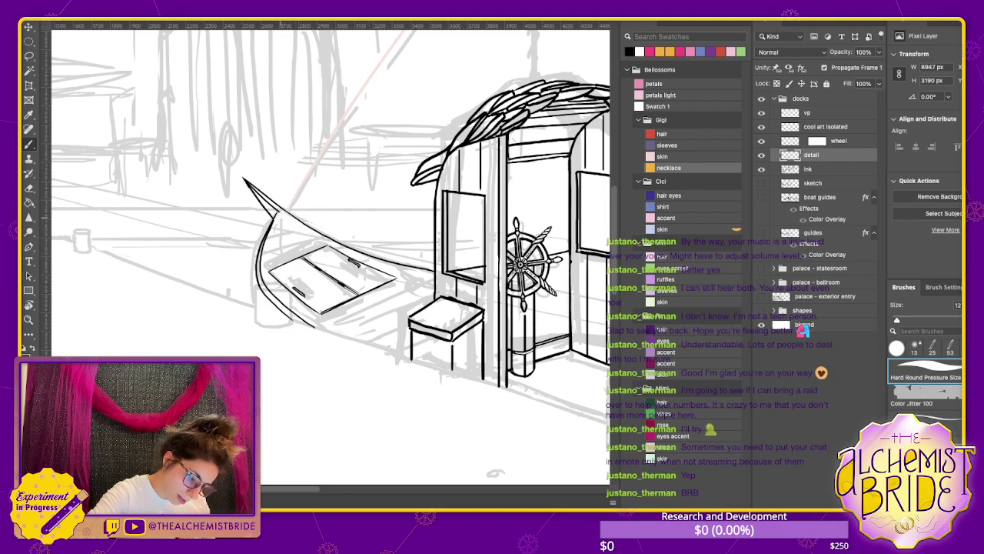
drag(275, 216, 375, 256)
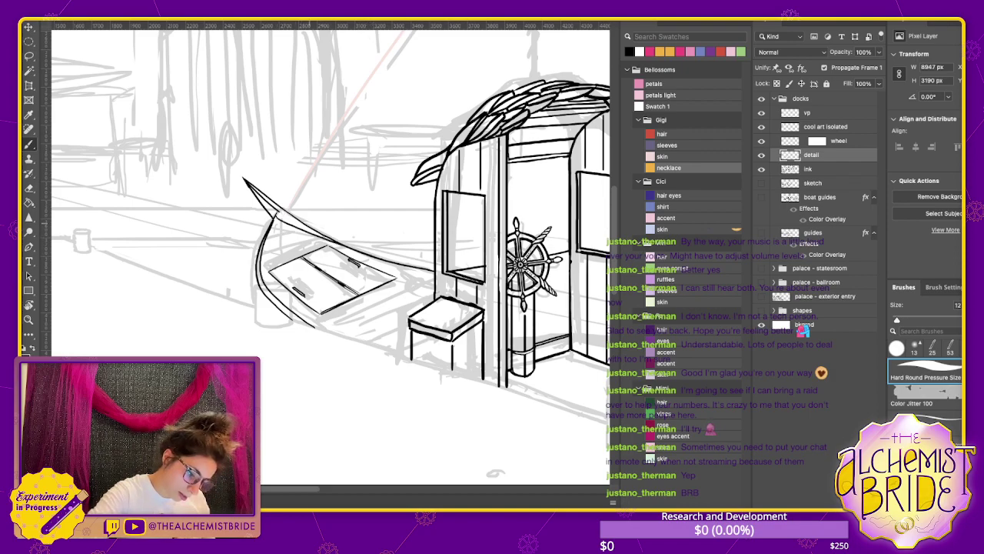
drag(249, 198, 280, 220)
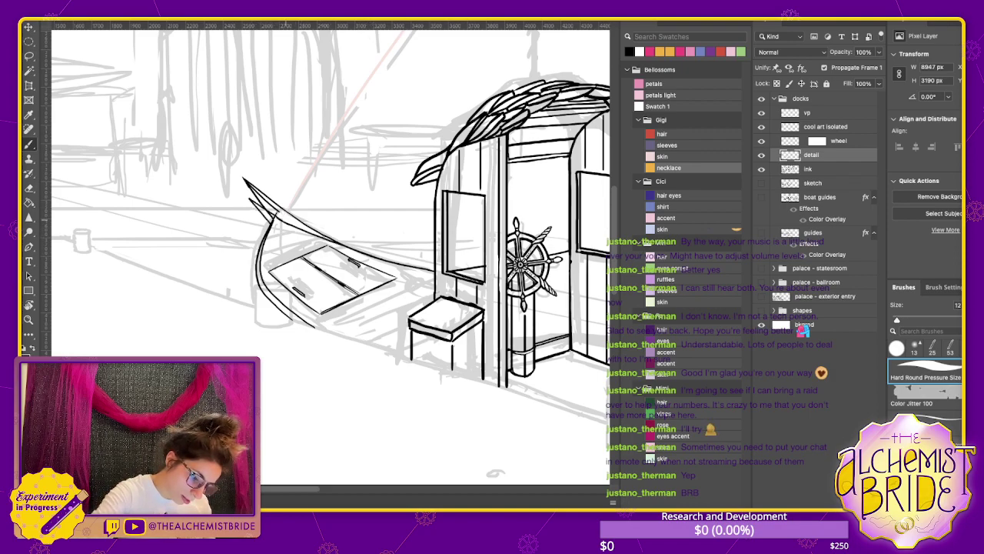
key(ctrl+z)
Lasso and delete the pointed bow tip, deselect, and set the eraser to about 27
key(l)
mouse_move(232, 170)
mouse_down()
mouse_move(264, 216)
mouse_move(340, 239)
mouse_up()
key(Delete)
key(ctrl+d)
key(e)
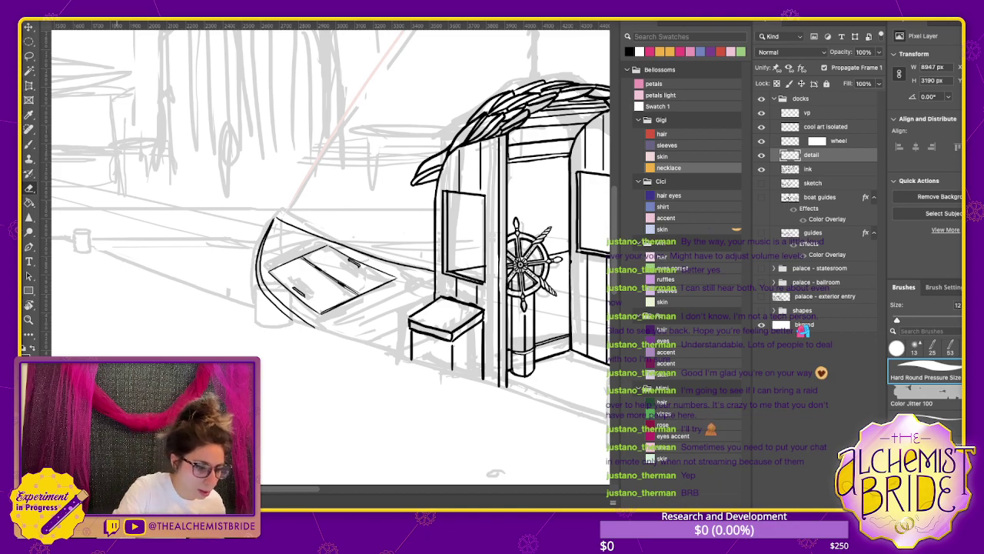
key(bracketright)
key(bracketright)
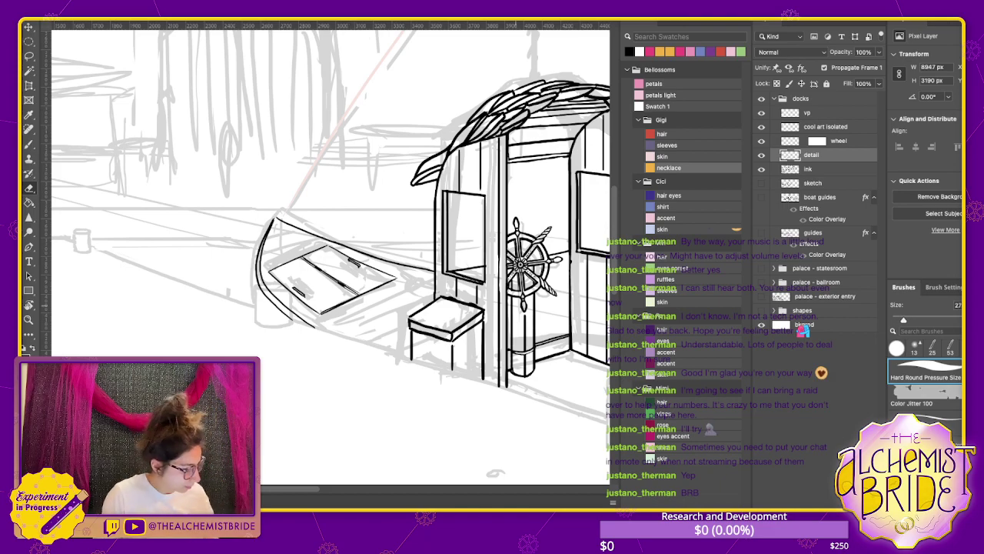
Ink the long upper railing edge toward the booth after several discarded attempts
key(b)
scroll(326, 254, right, 5)
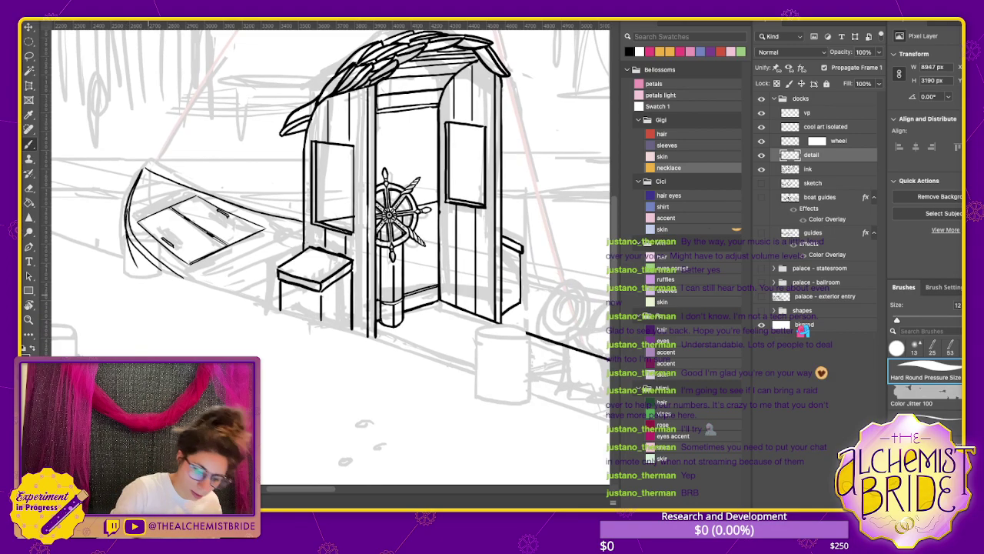
scroll(326, 254, right, 5)
scroll(327, 253, down, 3)
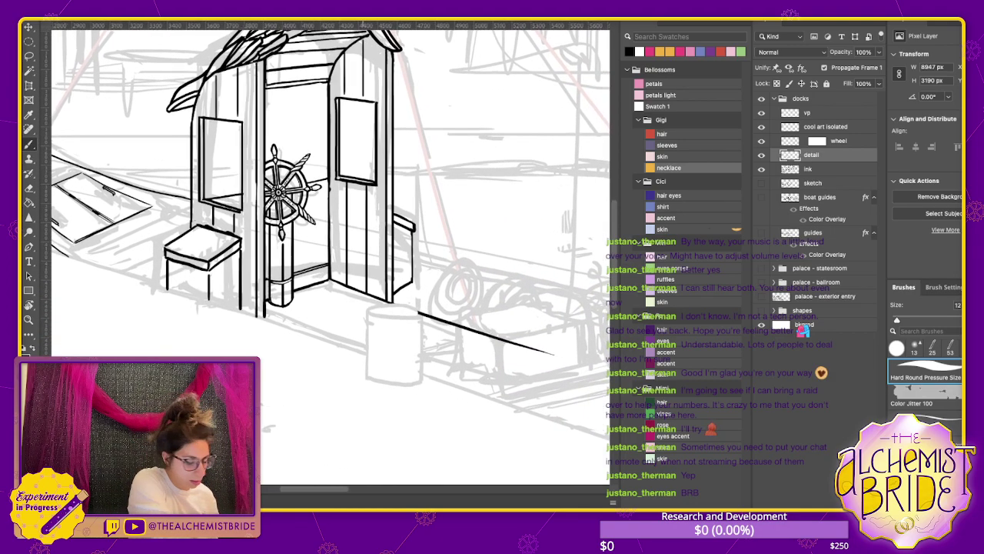
scroll(326, 254, up, 2)
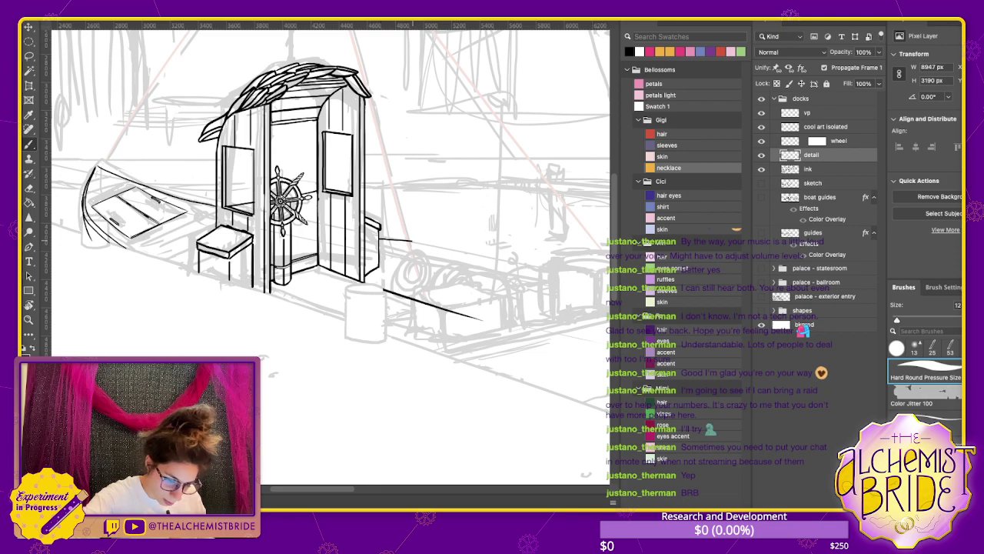
drag(381, 241, 603, 276)
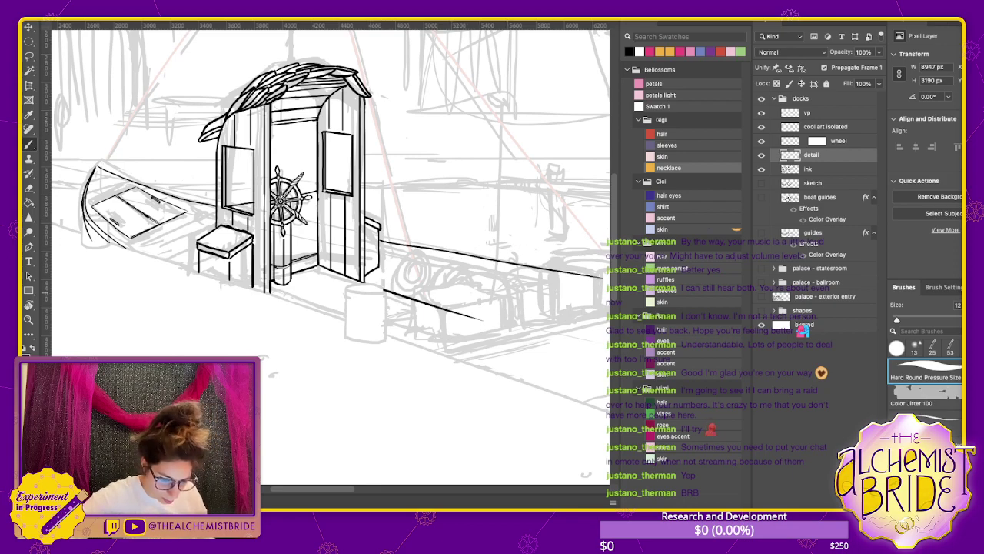
scroll(326, 254, right, 5)
key(ctrl+z)
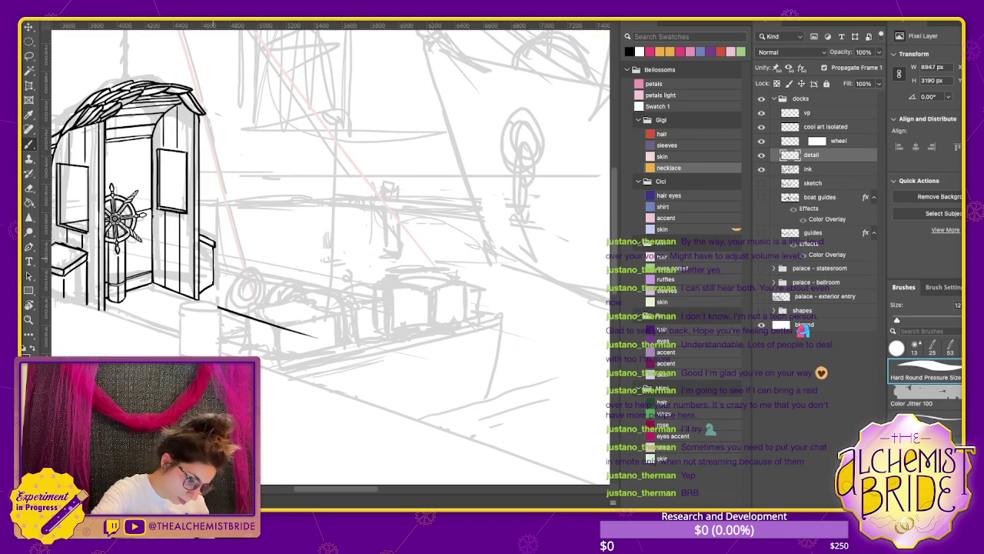
drag(217, 259, 508, 301)
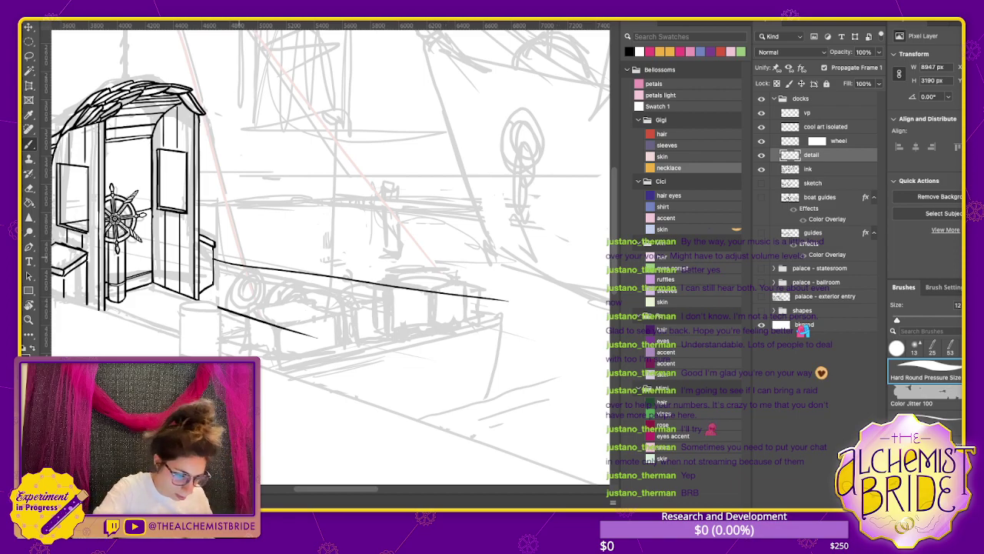
key(ctrl+z)
drag(215, 259, 503, 316)
key(ctrl+z)
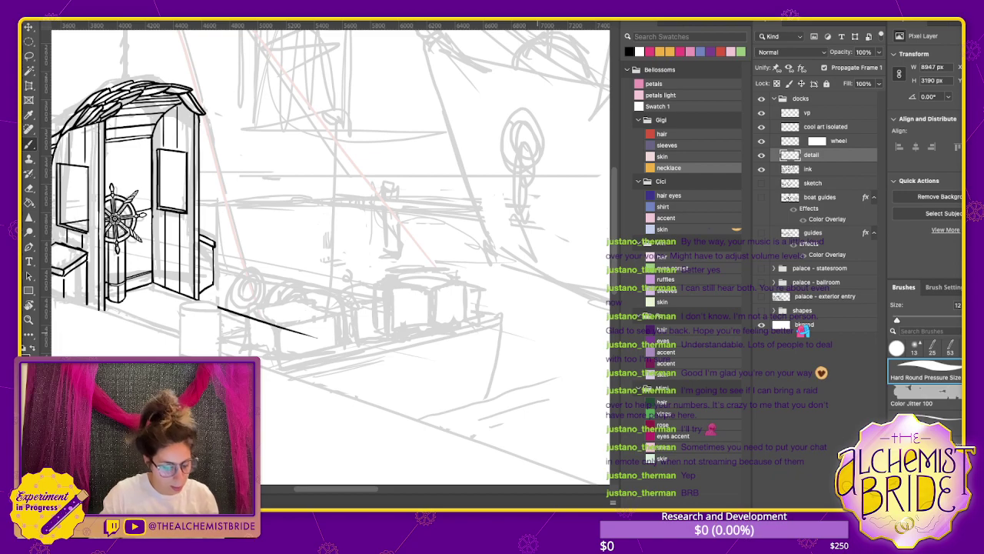
drag(503, 314, 216, 253)
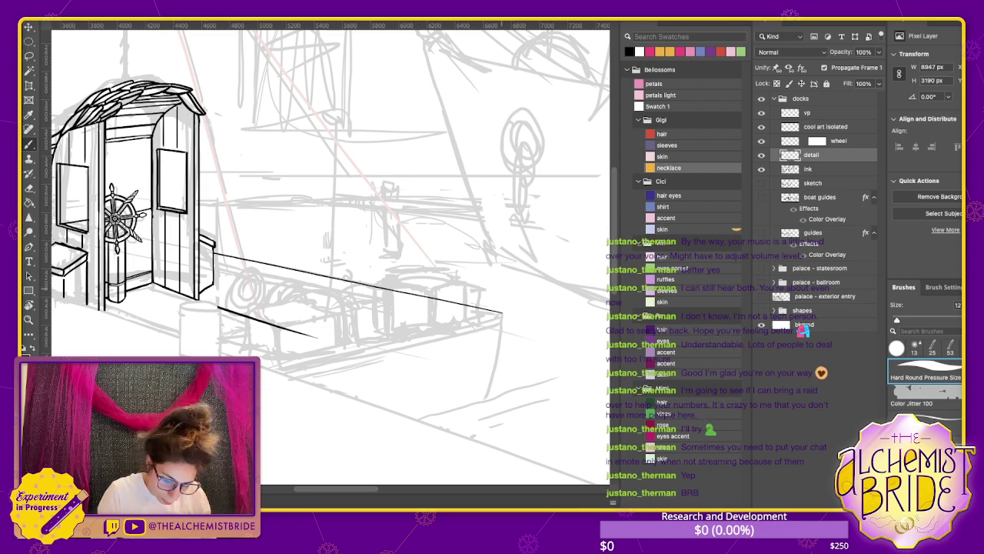
Ink a doubled lower railing edge and two parallel curved lines down the front corner
drag(503, 314, 286, 374)
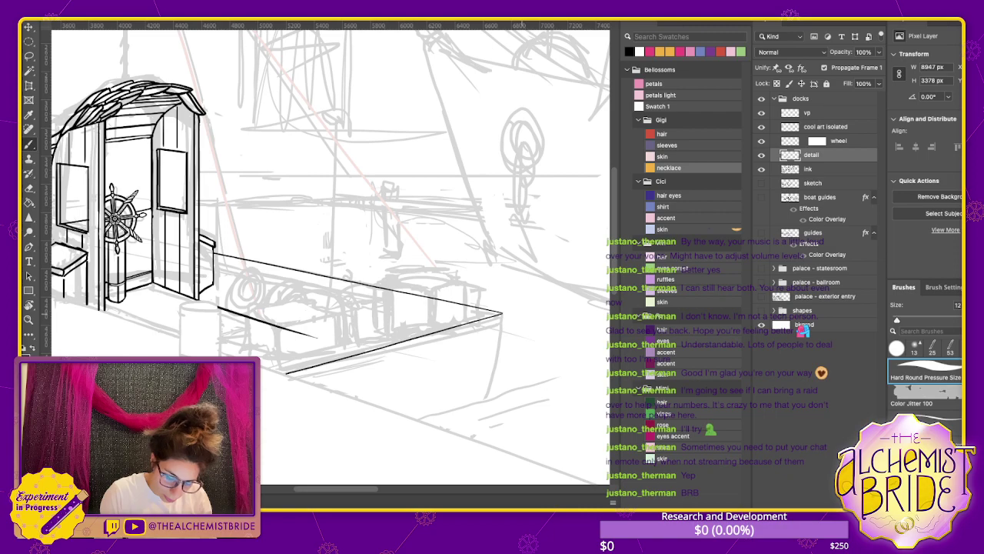
drag(501, 317, 293, 379)
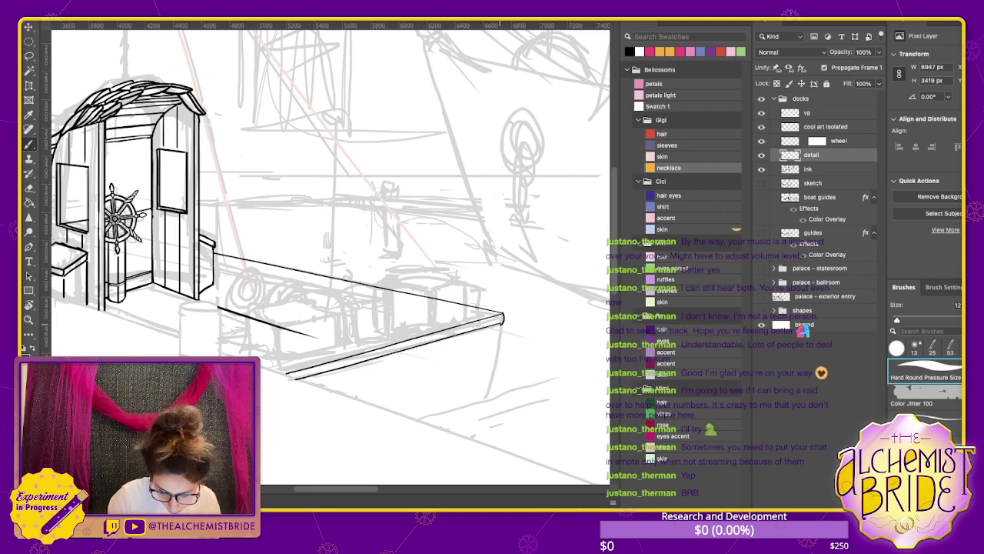
drag(501, 321, 486, 398)
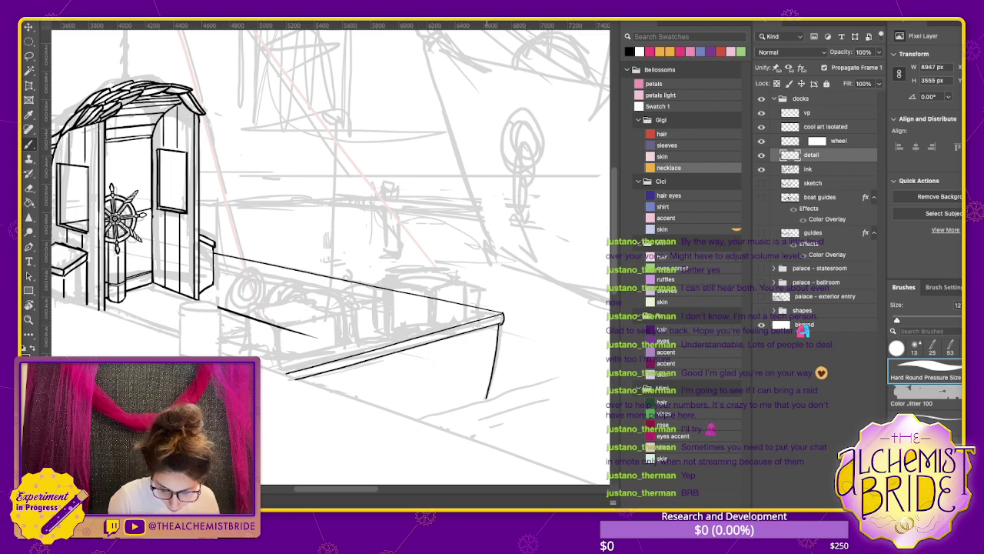
key(ctrl+z)
drag(483, 328, 471, 402)
key(ctrl+z)
drag(482, 308, 486, 317)
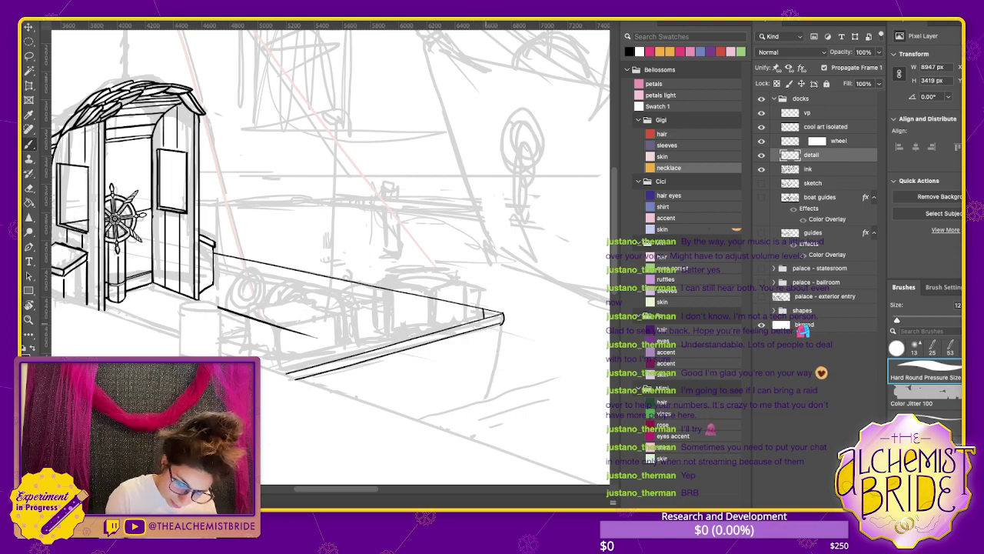
key(ctrl+z)
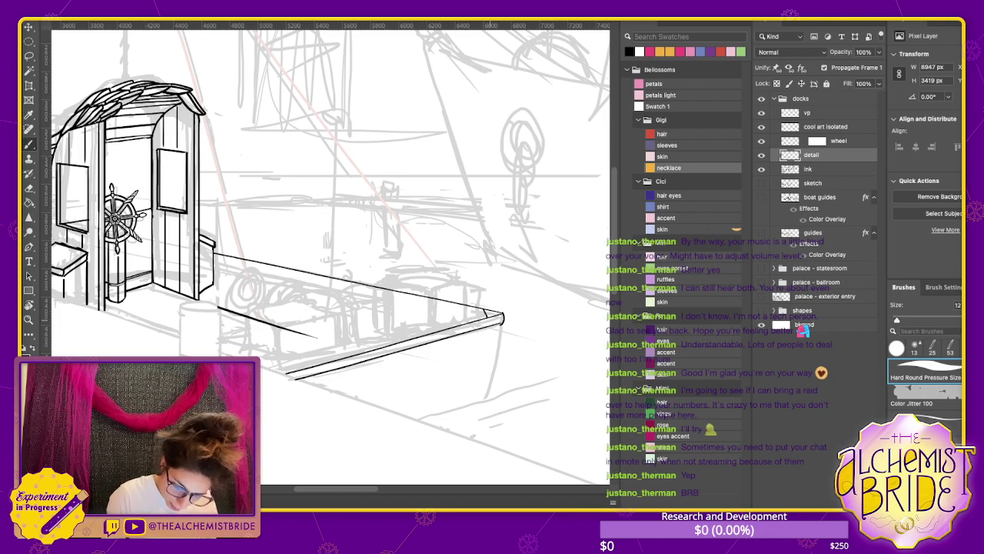
drag(490, 324, 475, 401)
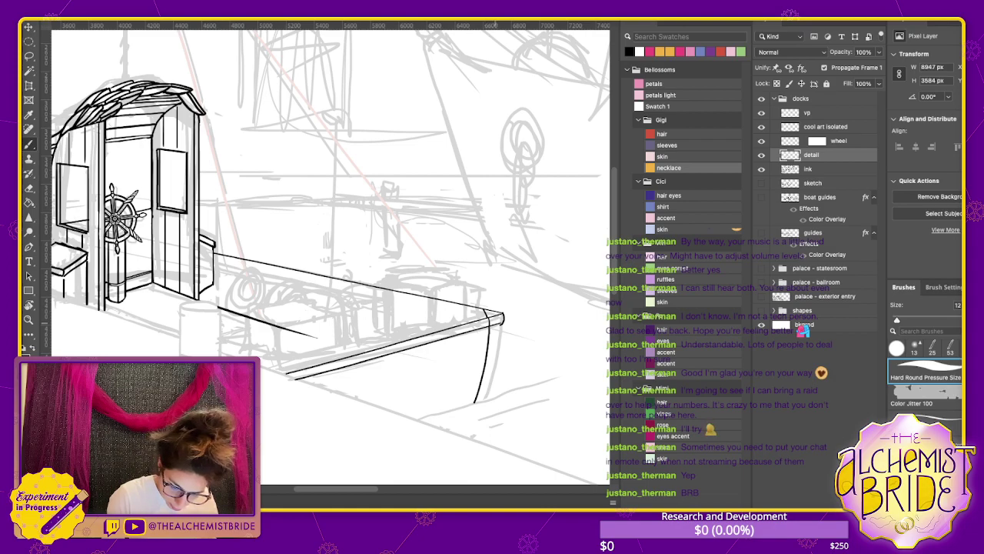
drag(496, 326, 483, 399)
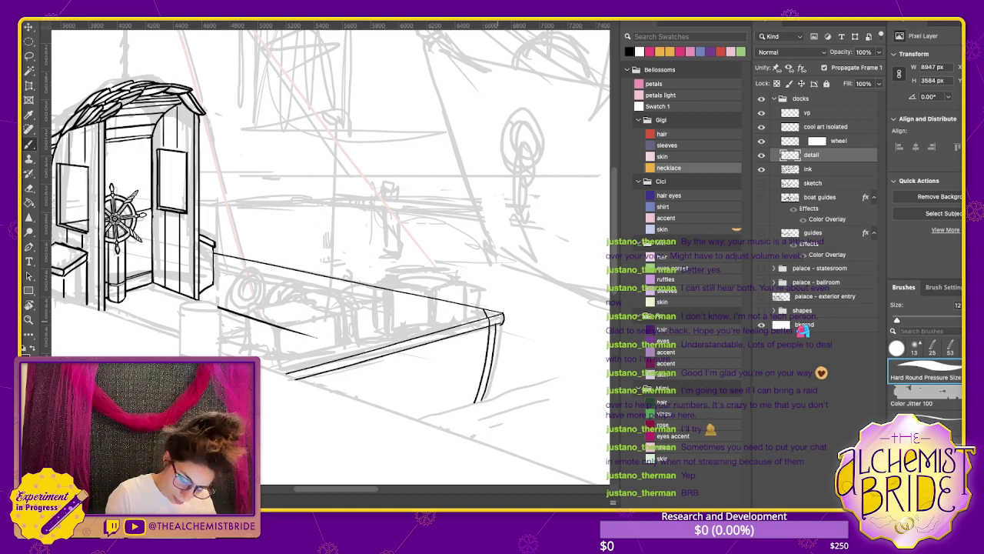
Ink a second line parallel to the first along the boat's upper gunwale
key(e)
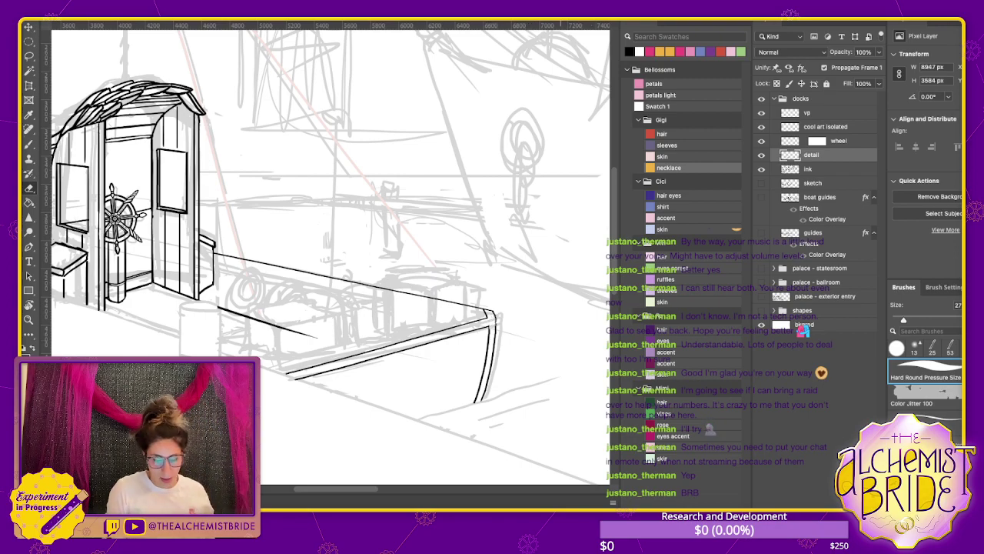
key(b)
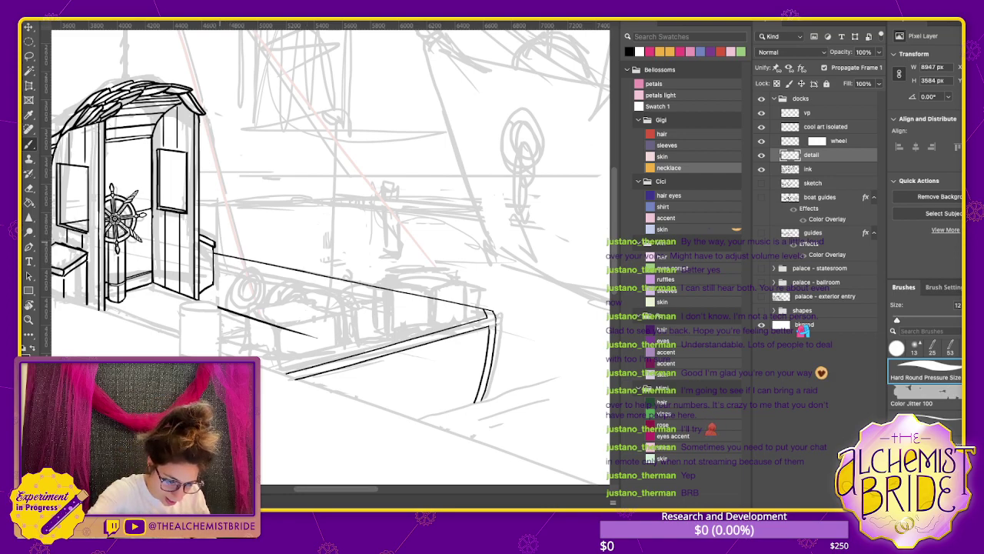
drag(215, 255, 489, 310)
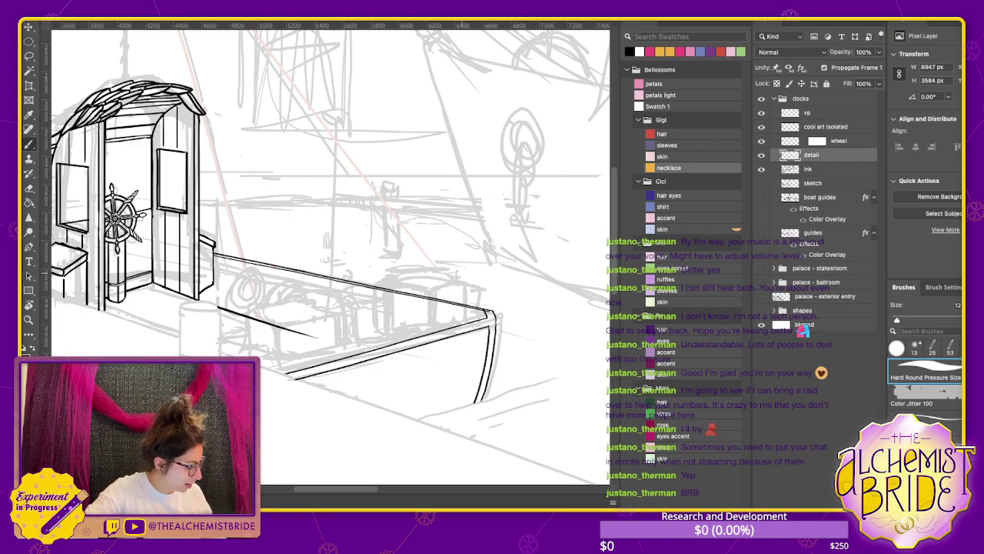
key(e)
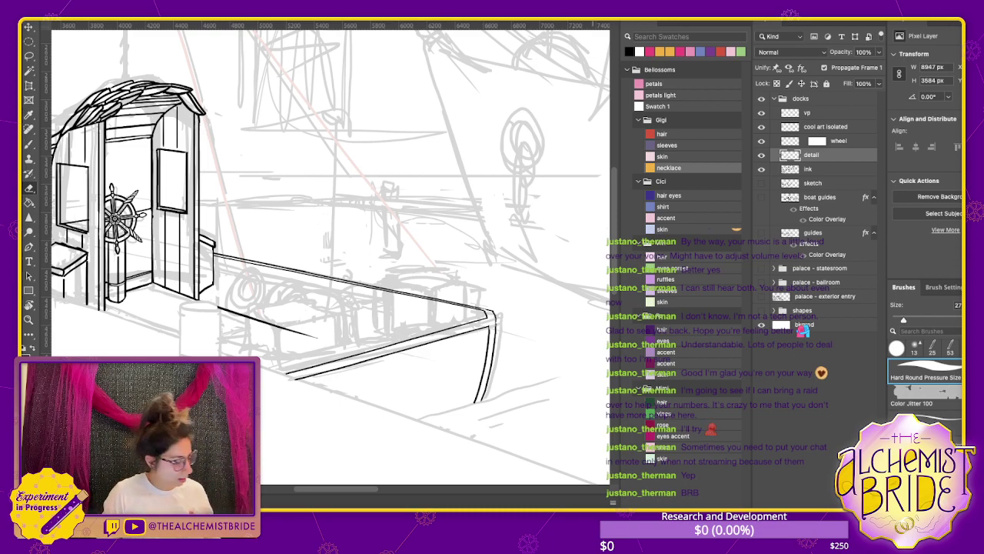
Draw a diagonal ink line across the deck and erase its right end
key(b)
scroll(326, 254, left, 6)
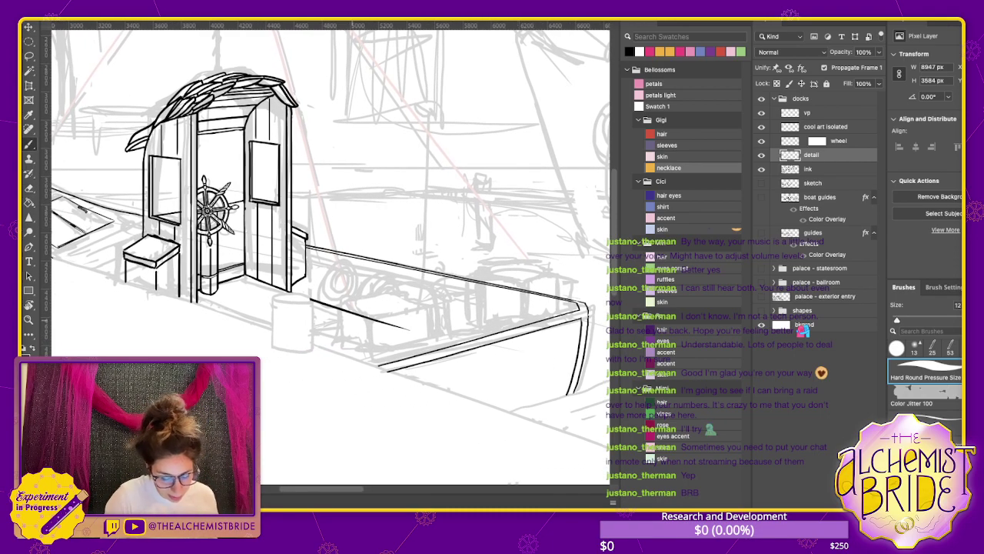
scroll(326, 253, up, 3)
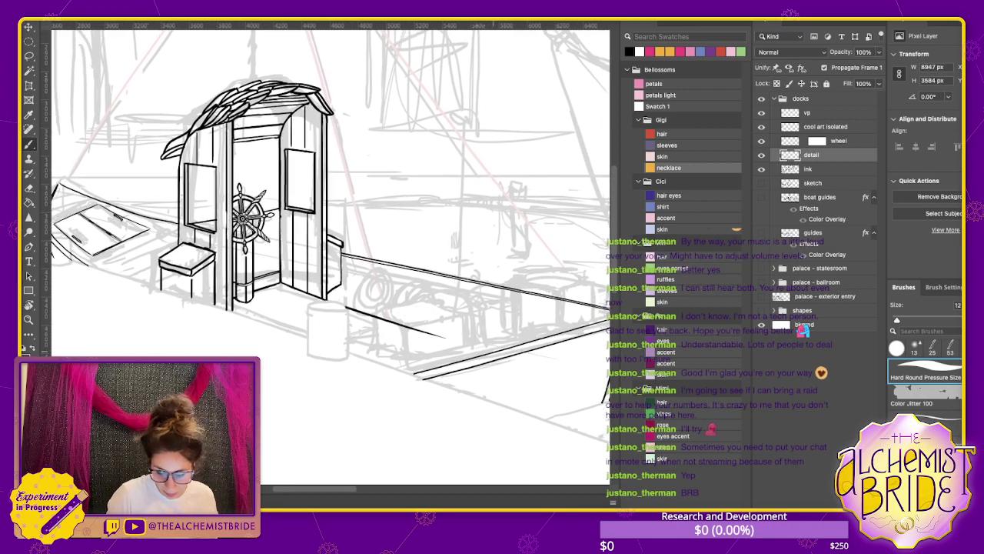
drag(514, 291, 335, 347)
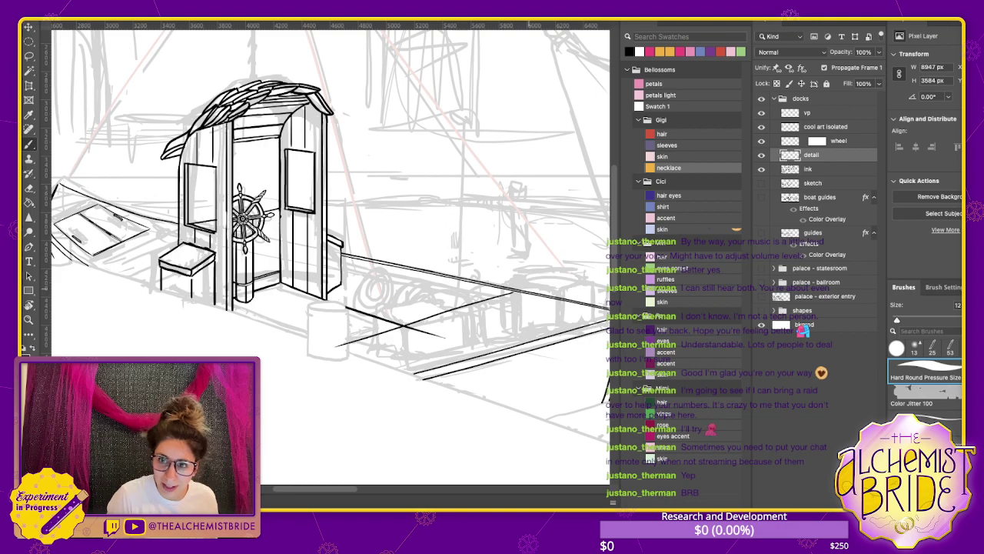
key(ctrl+z)
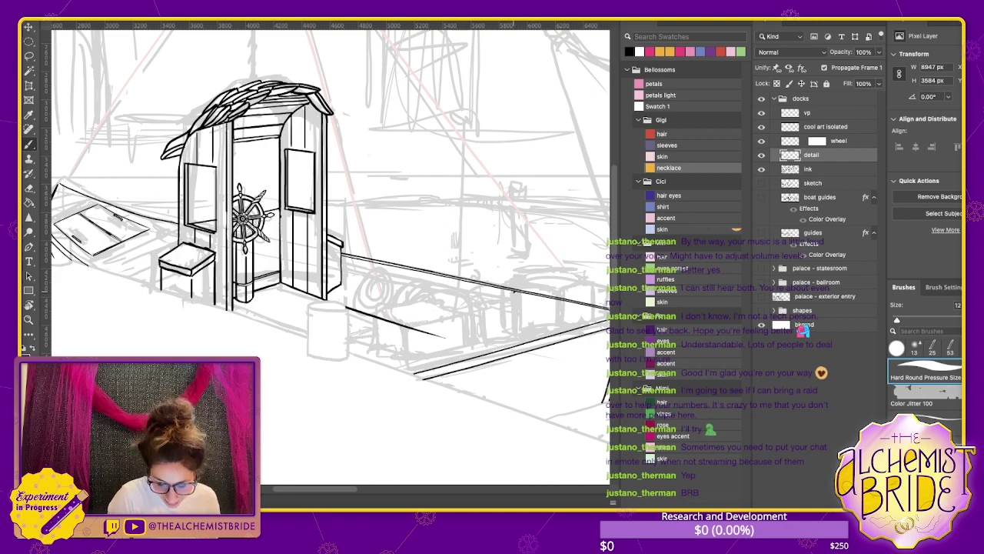
drag(513, 290, 306, 344)
scroll(330, 233, right, 3)
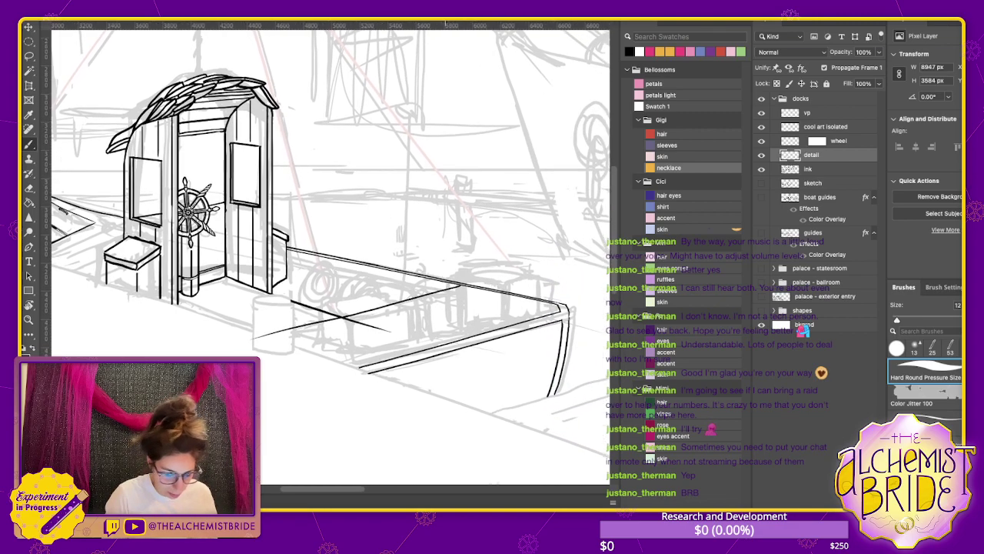
key(e)
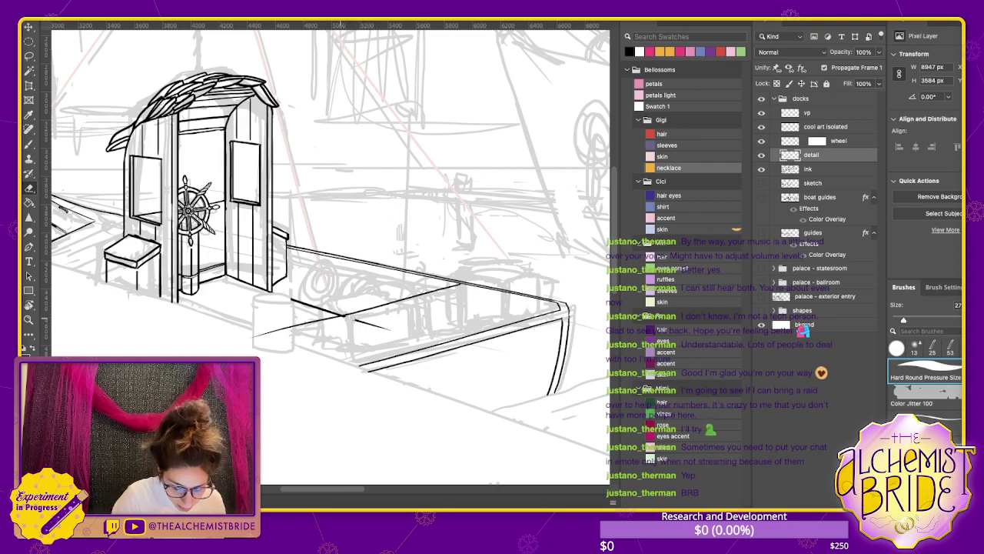
mouse_move(357, 319)
mouse_down()
mouse_move(343, 313)
mouse_move(358, 321)
mouse_up()
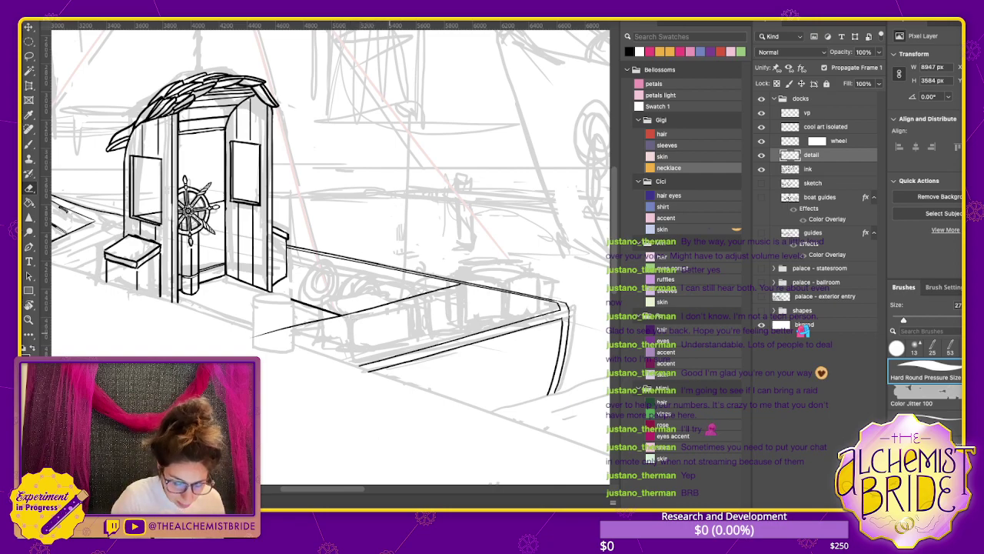
key(b)
Sketch rough ink figures by the helm booth door and on the deck to its right
mouse_move(353, 208)
mouse_down()
mouse_move(343, 256)
mouse_move(355, 282)
mouse_up()
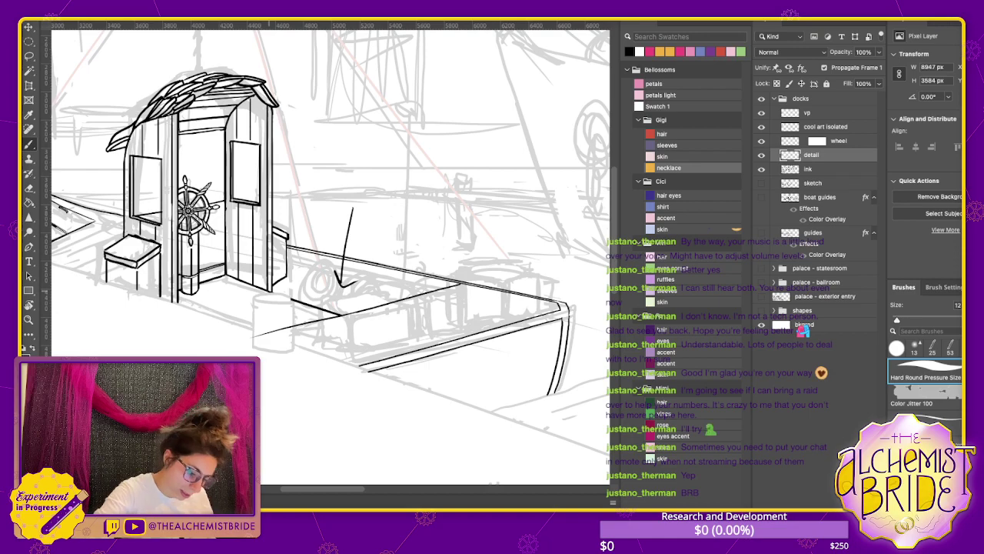
drag(270, 293, 396, 304)
key(ctrl+z)
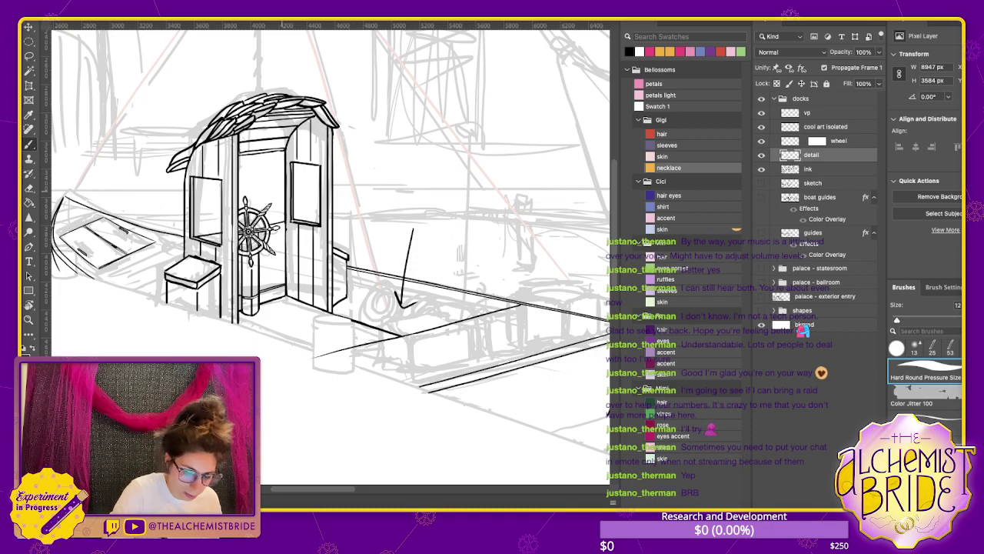
drag(270, 163, 295, 326)
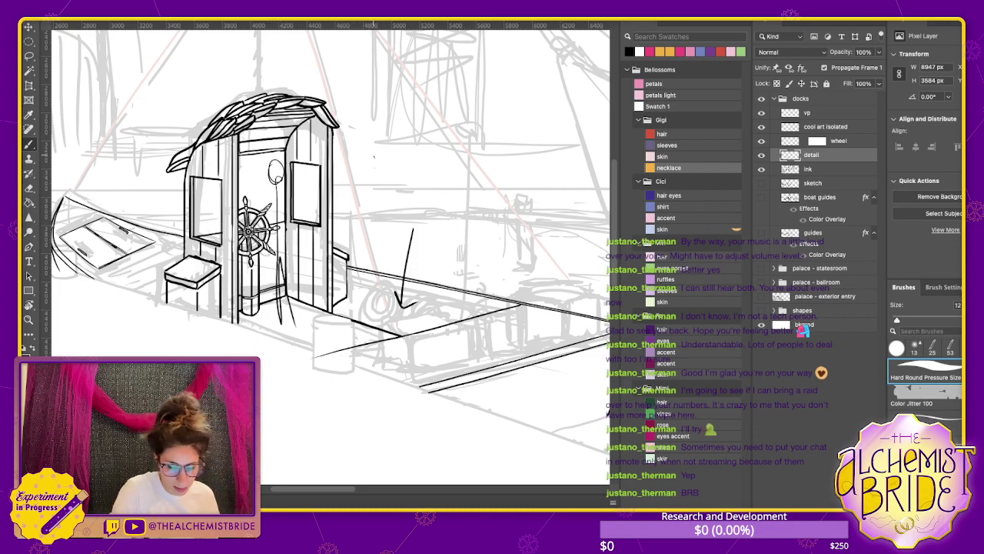
mouse_move(381, 145)
mouse_down()
mouse_move(391, 188)
mouse_move(376, 265)
mouse_move(440, 348)
mouse_move(421, 339)
mouse_move(448, 245)
mouse_move(436, 216)
mouse_move(460, 318)
mouse_move(360, 339)
mouse_up()
Add short ink strokes at the figures' feet and lasso-select the prow's deck hatch
mouse_move(366, 300)
mouse_down()
mouse_move(424, 306)
mouse_move(431, 329)
mouse_move(489, 354)
mouse_up()
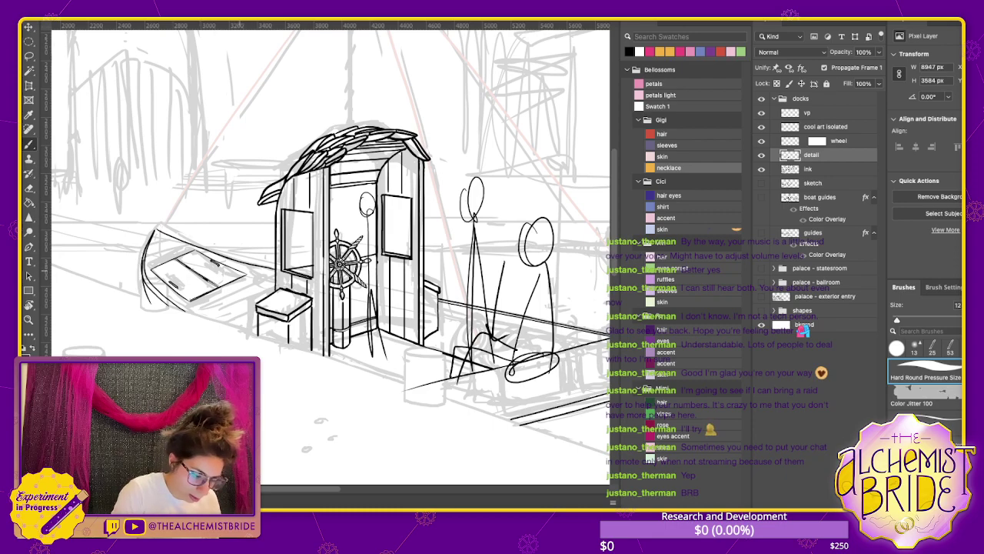
key(l)
mouse_move(154, 256)
mouse_down()
mouse_move(152, 271)
mouse_move(223, 306)
mouse_move(245, 269)
mouse_move(188, 246)
mouse_up()
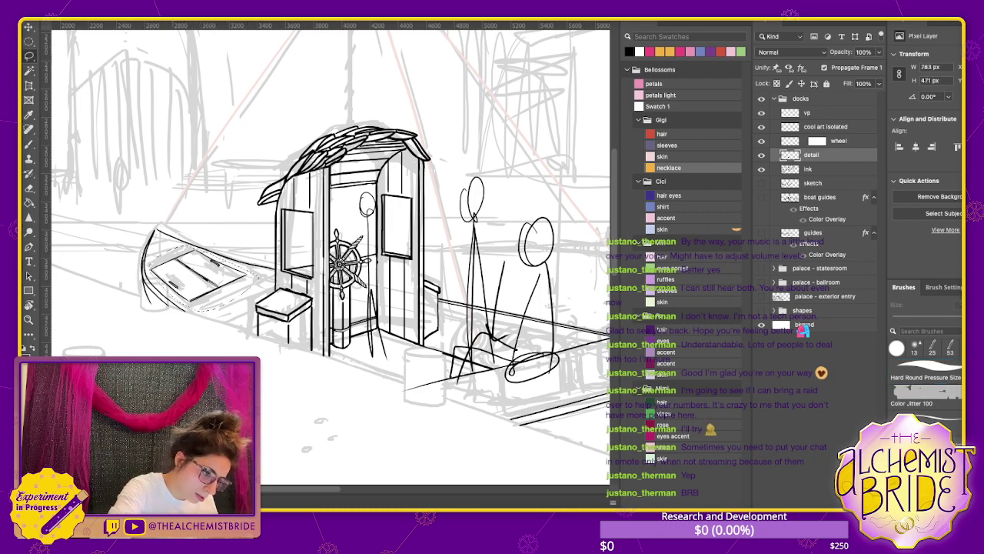
key(v)
key(Delete)
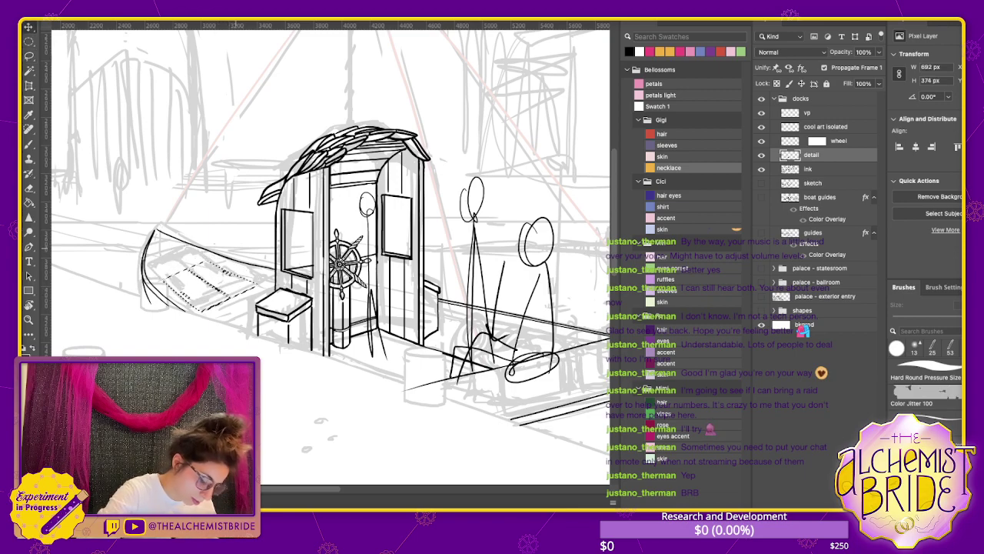
Free-transform the hatch to fit the deck's perspective, then undo it and deselect
key(ctrl+t)
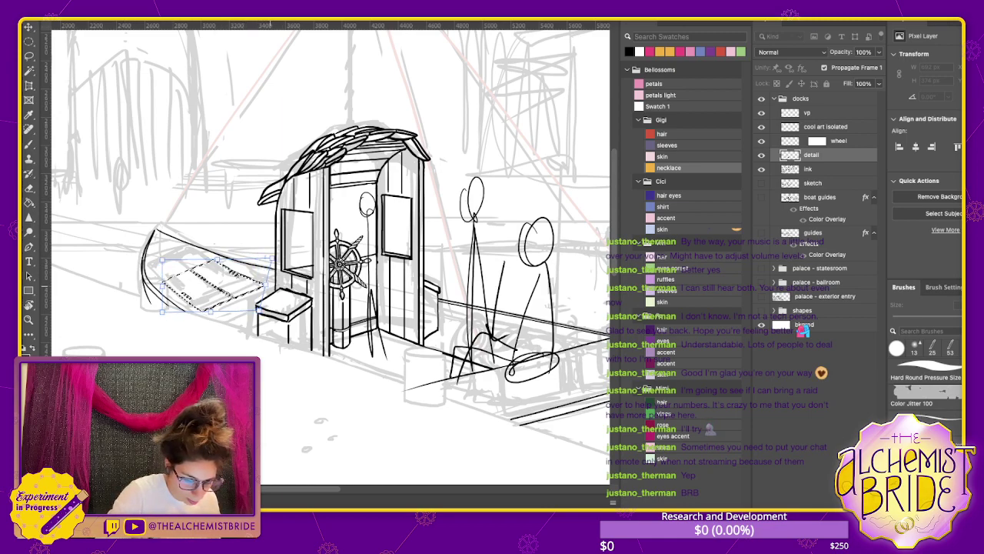
drag(271, 284, 268, 260)
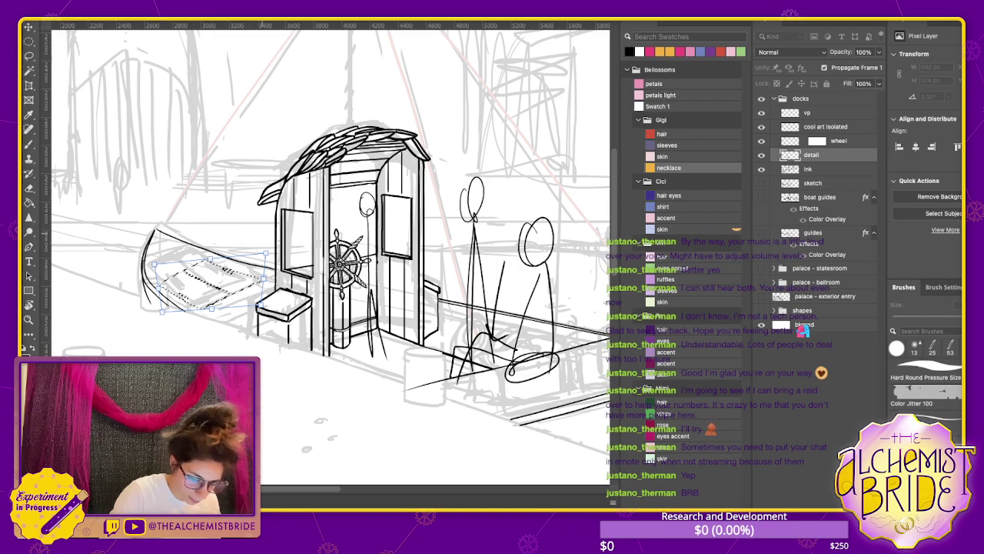
drag(266, 254, 268, 257)
key(Return)
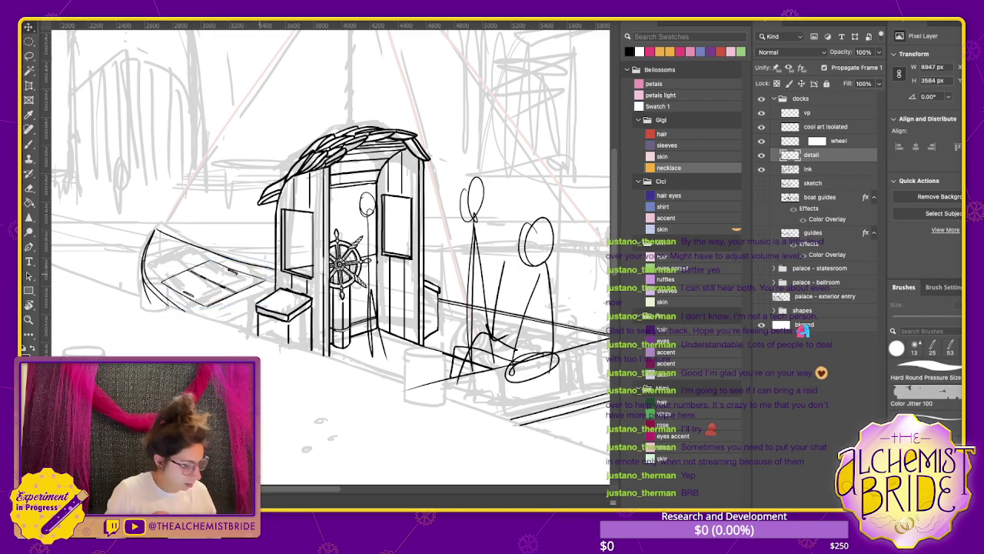
key(ctrl+z)
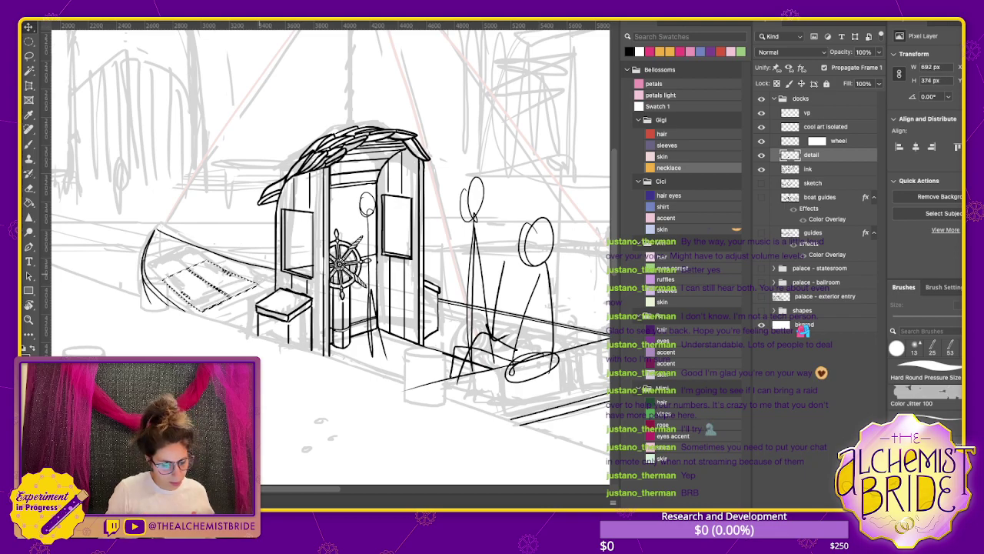
key(ctrl+z)
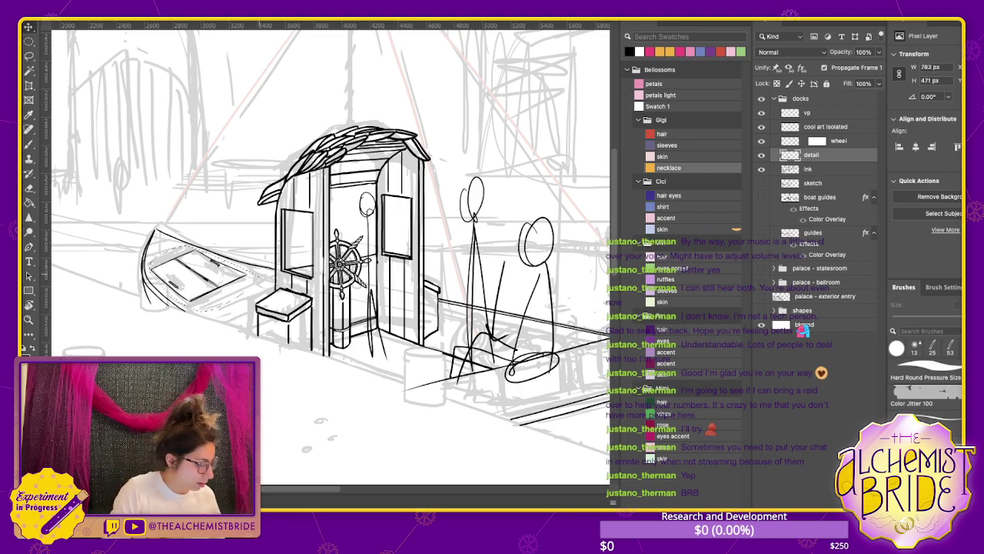
key(ctrl+d)
Sketch a raised lid, an umbrella and a stick figure over the prow hatch
key(b)
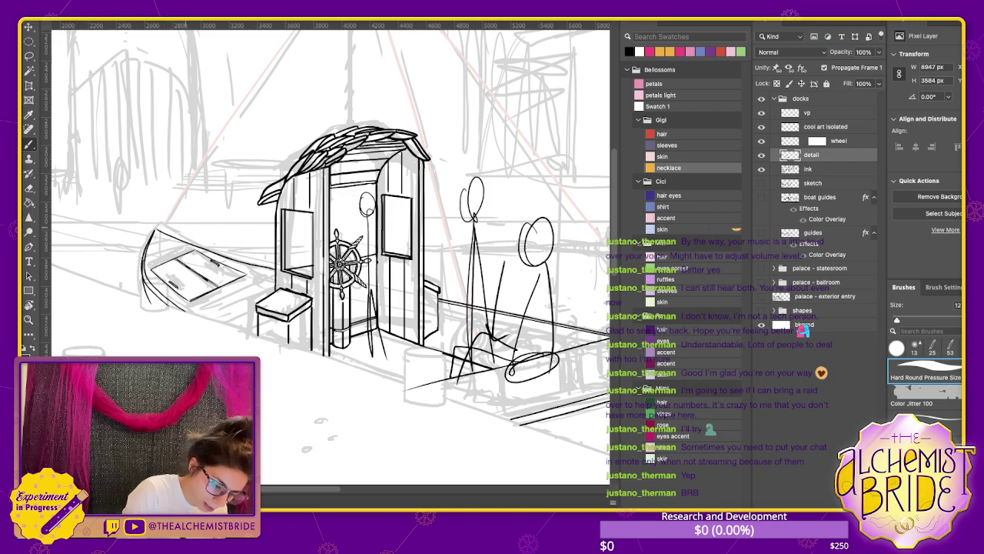
mouse_move(160, 213)
mouse_down()
mouse_move(196, 231)
mouse_move(174, 268)
mouse_up()
mouse_move(197, 232)
mouse_down()
mouse_move(206, 283)
mouse_move(243, 300)
mouse_up()
mouse_move(201, 250)
mouse_down()
mouse_move(191, 225)
mouse_move(204, 223)
mouse_move(201, 247)
mouse_up()
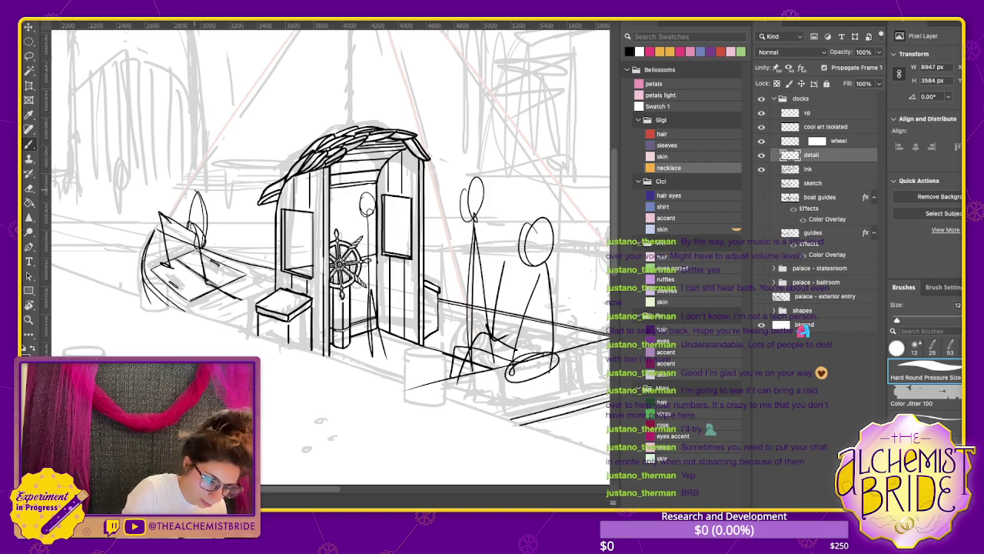
mouse_move(194, 191)
mouse_down()
mouse_move(167, 218)
mouse_move(215, 223)
mouse_up()
mouse_move(196, 164)
mouse_down()
mouse_move(195, 189)
mouse_move(202, 171)
mouse_up()
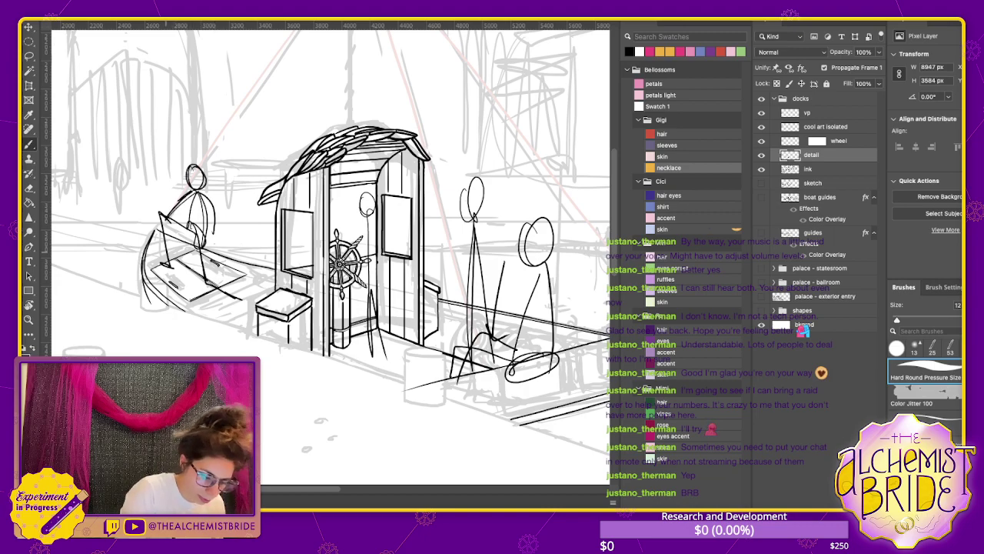
mouse_move(196, 212)
mouse_down()
mouse_move(177, 262)
mouse_move(130, 294)
mouse_move(142, 297)
mouse_up()
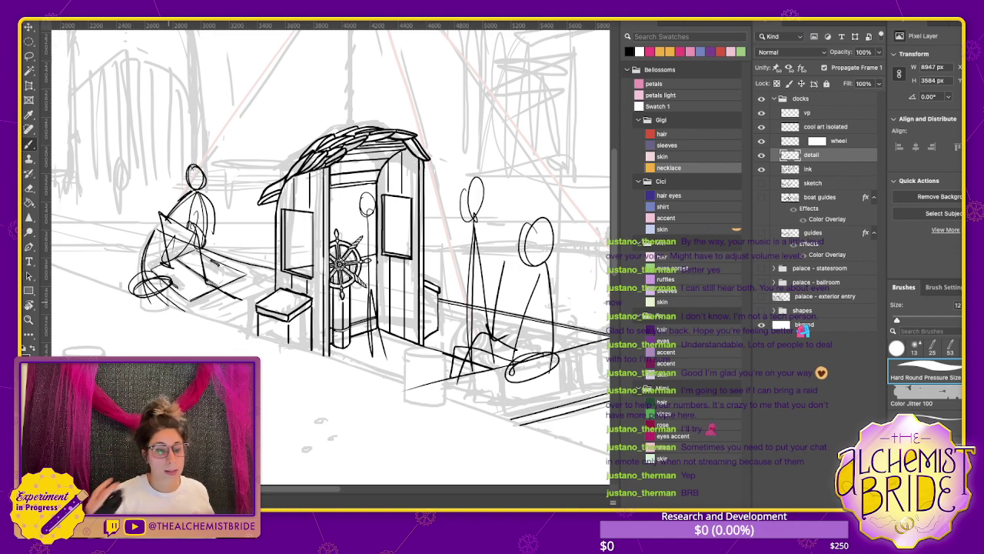
Undo the umbrella, stick-figure and deck-figure strokes, stepping back and forth through history
key(ctrl+z)
key(ctrl+z)
key(ctrl+z)
key(ctrl+z)
key(ctrl+z)
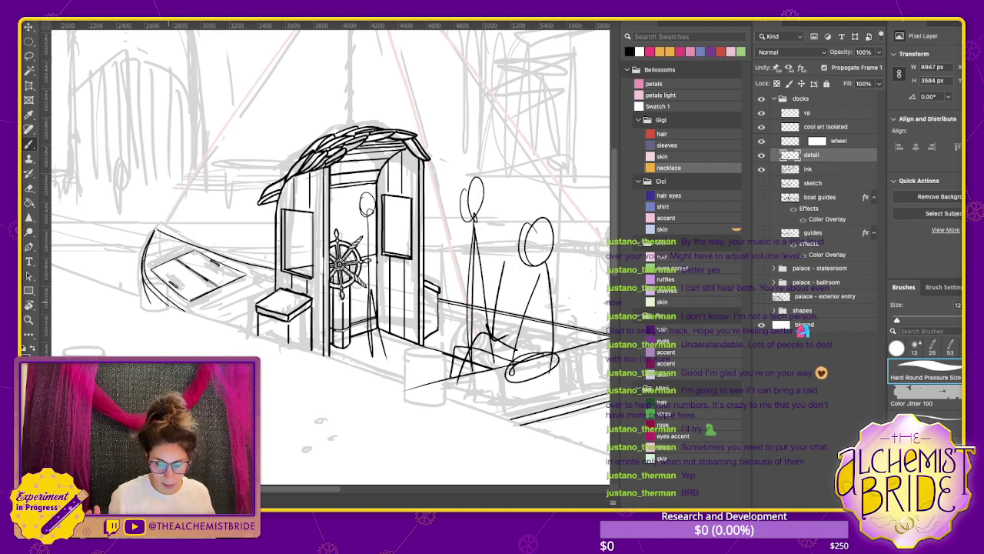
key(ctrl+z)
key(ctrl+z)
key(ctrl+z)
key(ctrl+z)
key(ctrl+z)
key(ctrl+z)
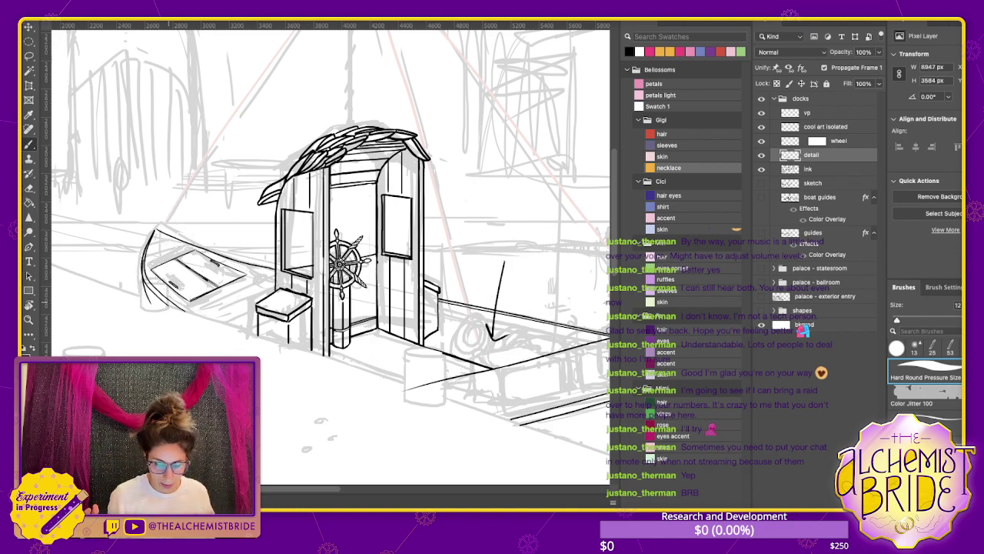
key(ctrl+z)
key(ctrl+shift+z)
key(ctrl+shift+z)
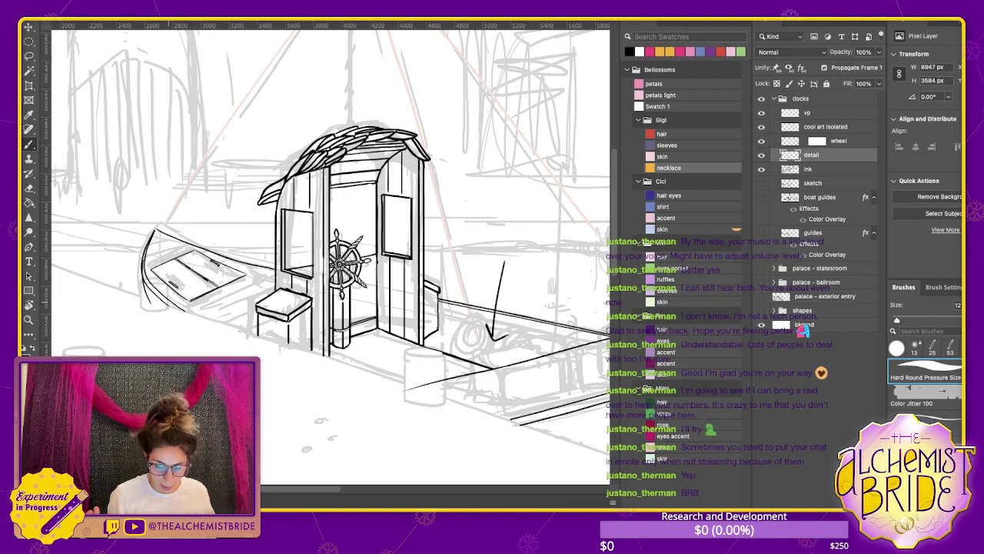
key(ctrl+z)
key(ctrl+z)
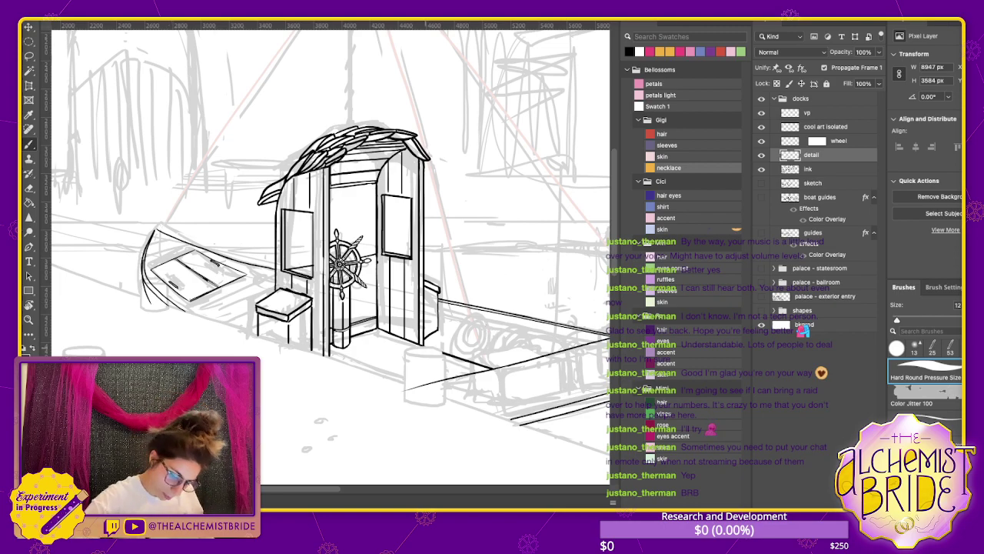
key(ctrl+shift+z)
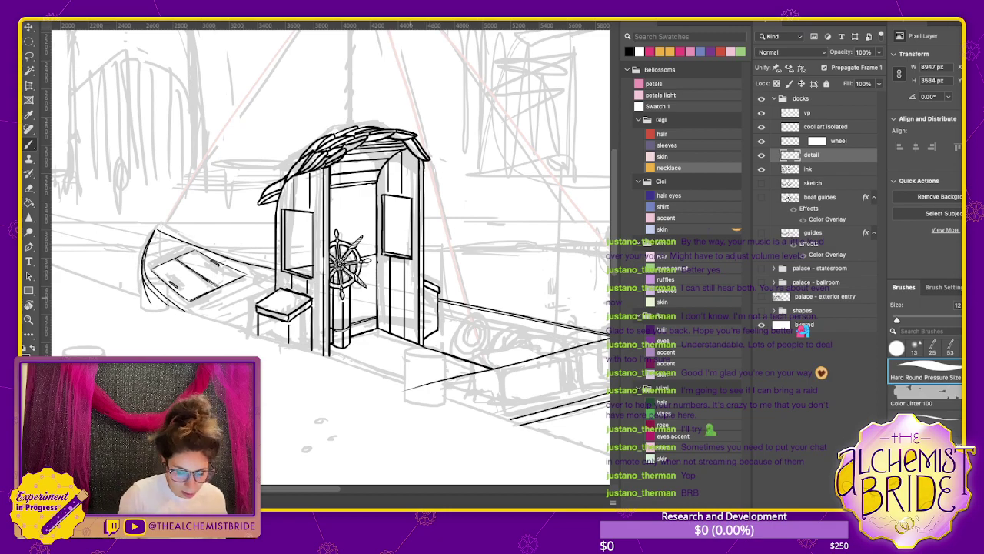
key(ctrl+z)
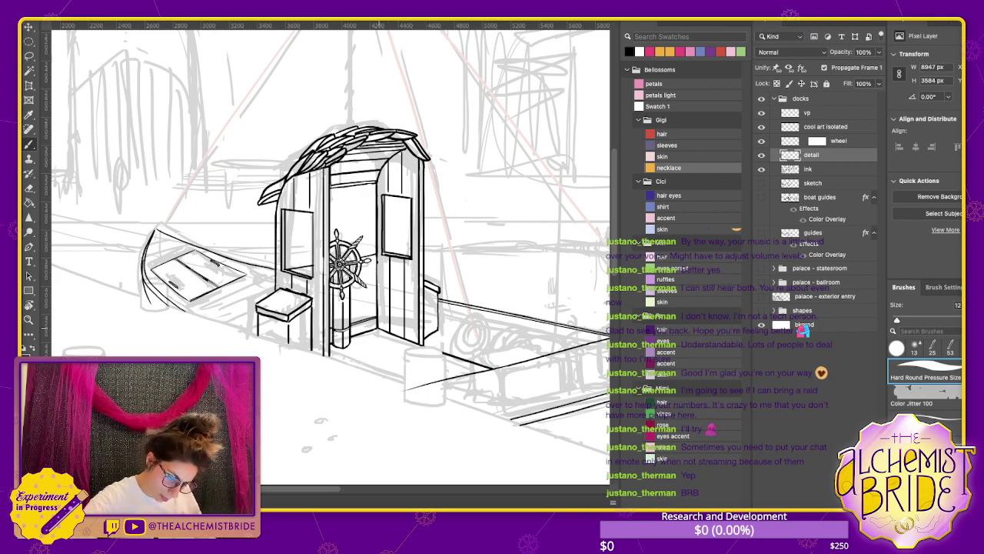
Redraw the long dock-edge line beside the helm booth several times until it sits right
drag(391, 332, 497, 368)
key(ctrl+z)
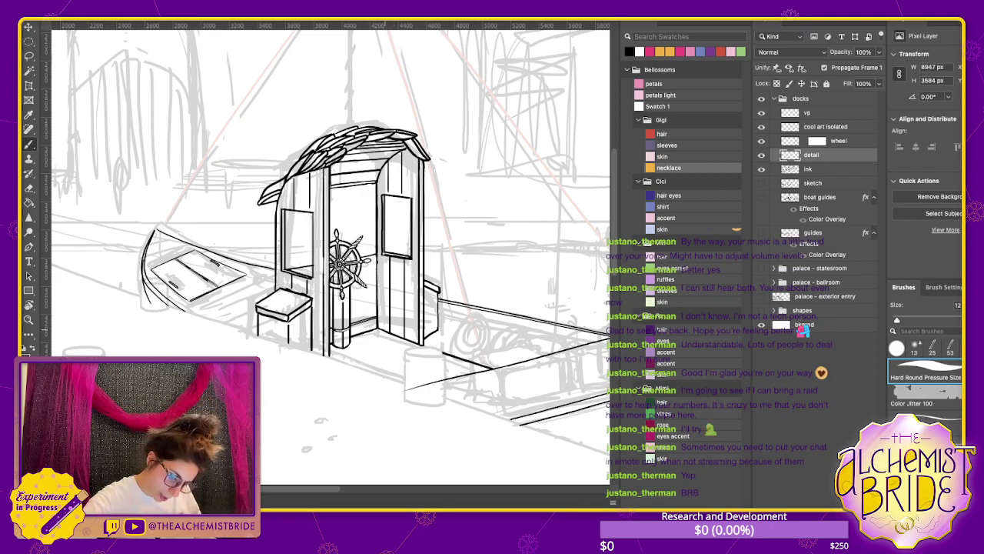
drag(391, 332, 503, 366)
key(ctrl+z)
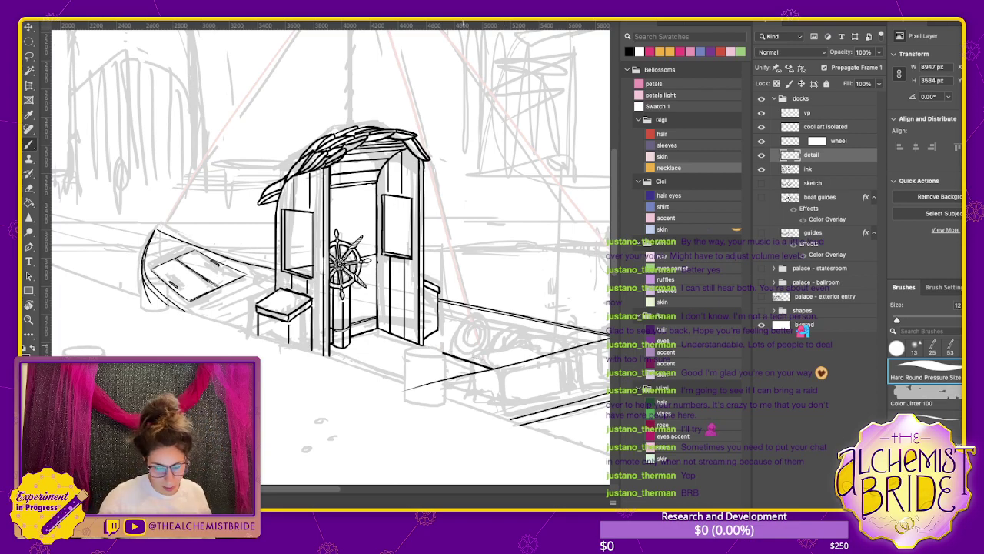
drag(378, 326, 496, 366)
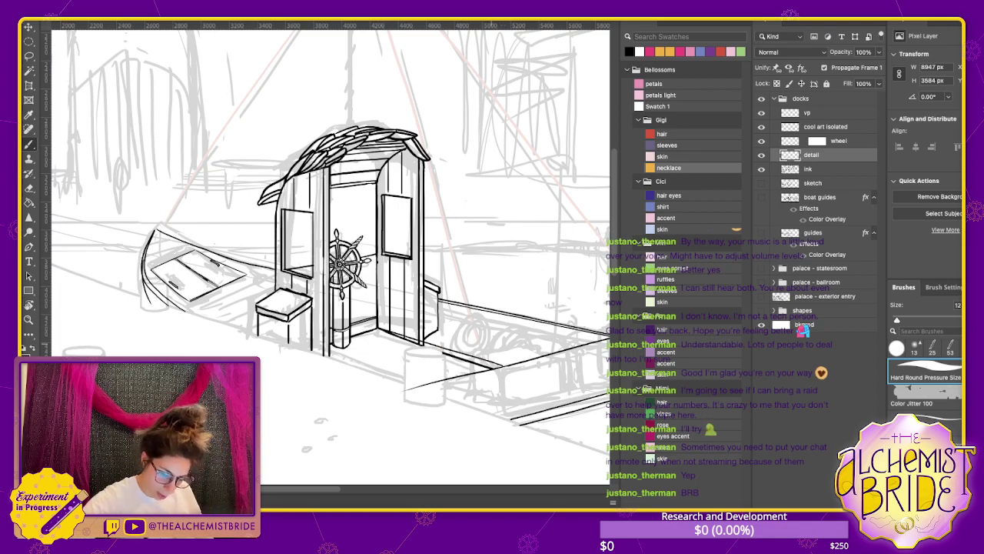
Redraw the dock-edge line, then add a longer, darker line along it
key(ctrl+z)
drag(392, 333, 506, 366)
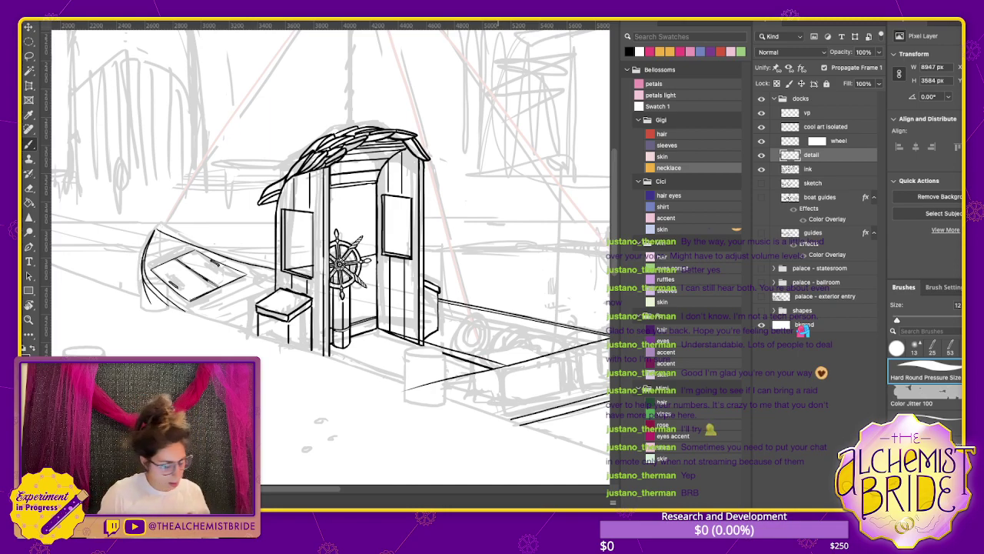
key(ctrl+z)
drag(442, 354, 542, 382)
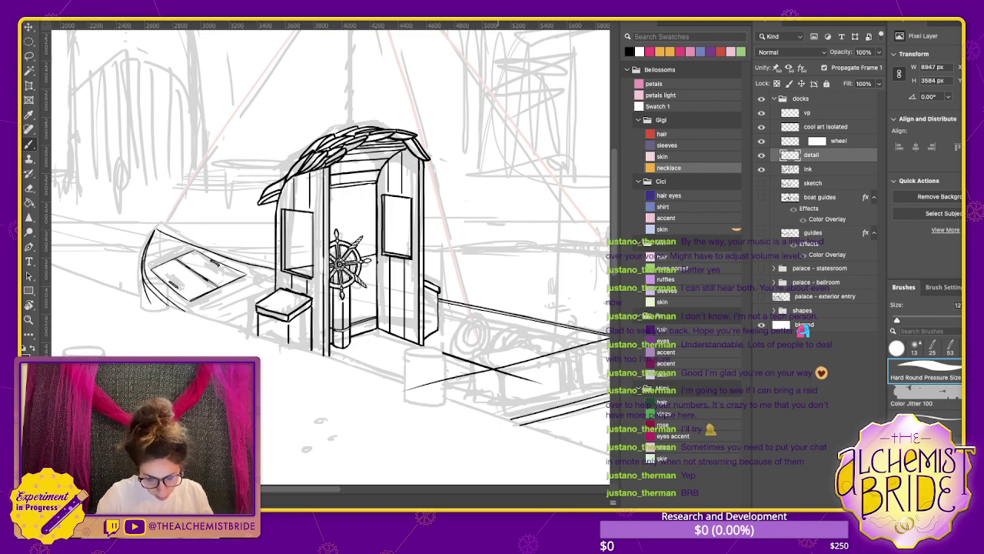
drag(508, 363, 391, 330)
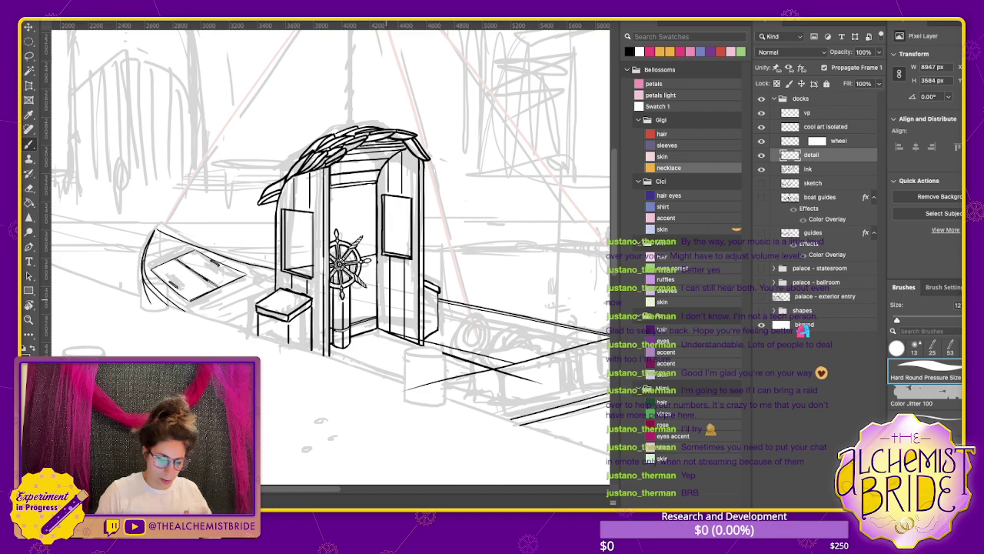
Erase the dock line's overshooting start, far end and a short middle piece
key(e)
drag(386, 332, 480, 365)
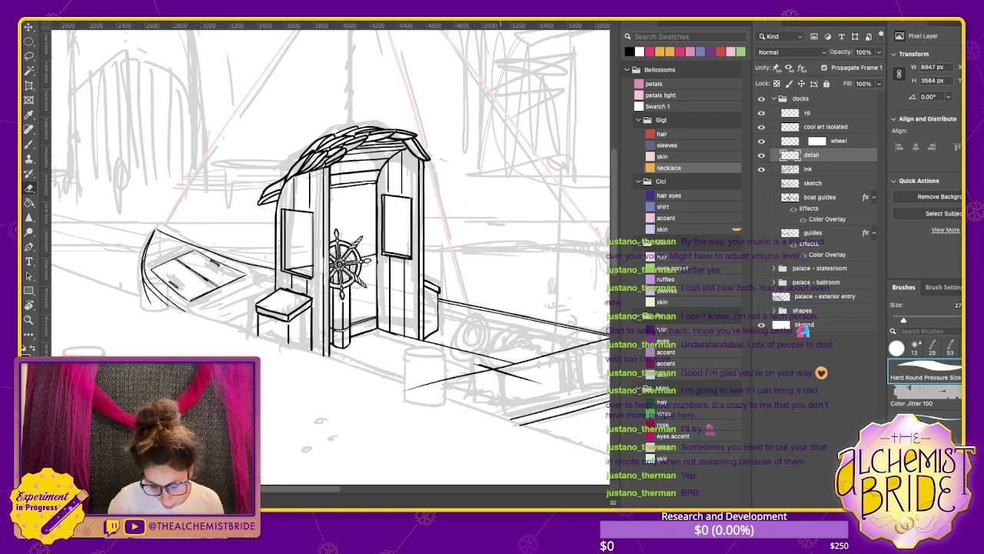
drag(500, 372, 537, 382)
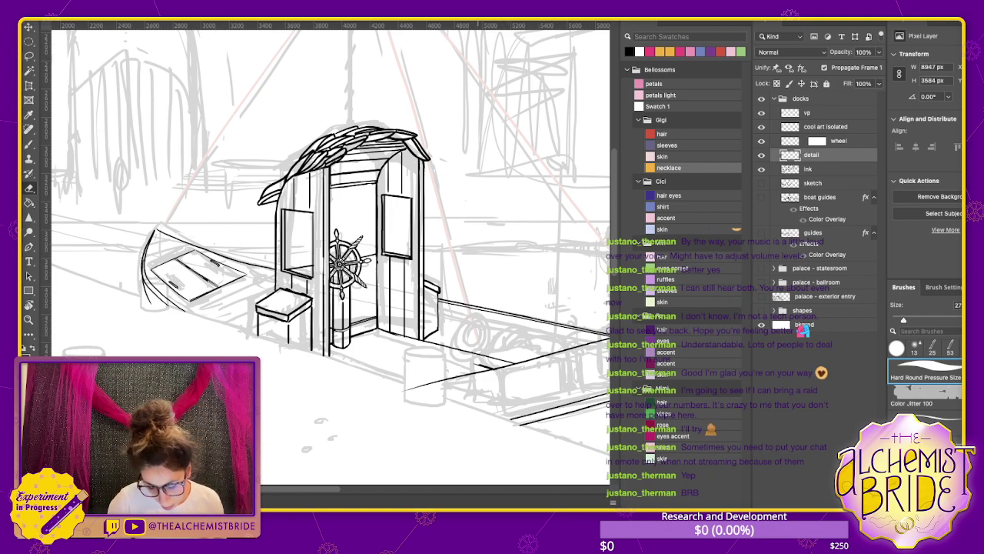
drag(475, 364, 491, 367)
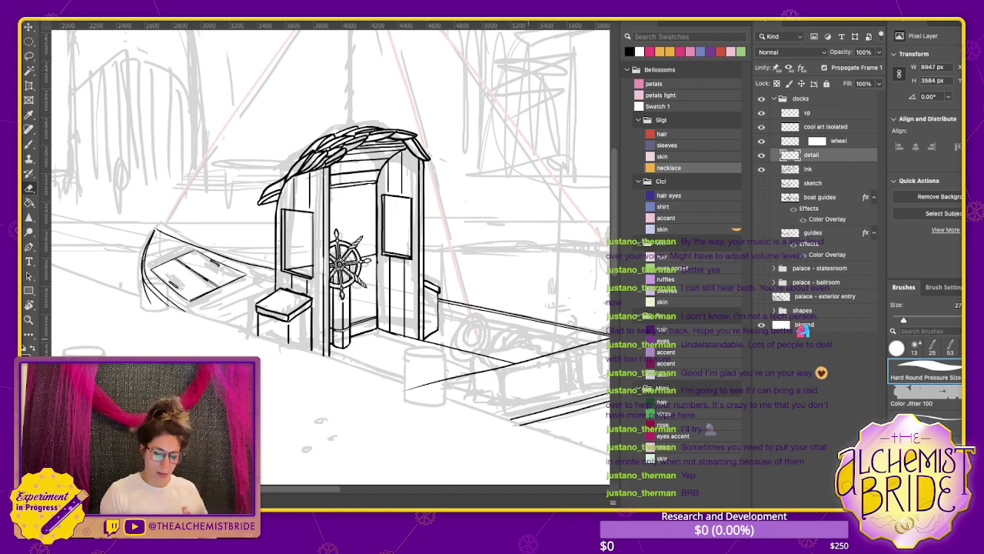
Ink a new line along the dock edge, then step back and forth through undo history
key(b)
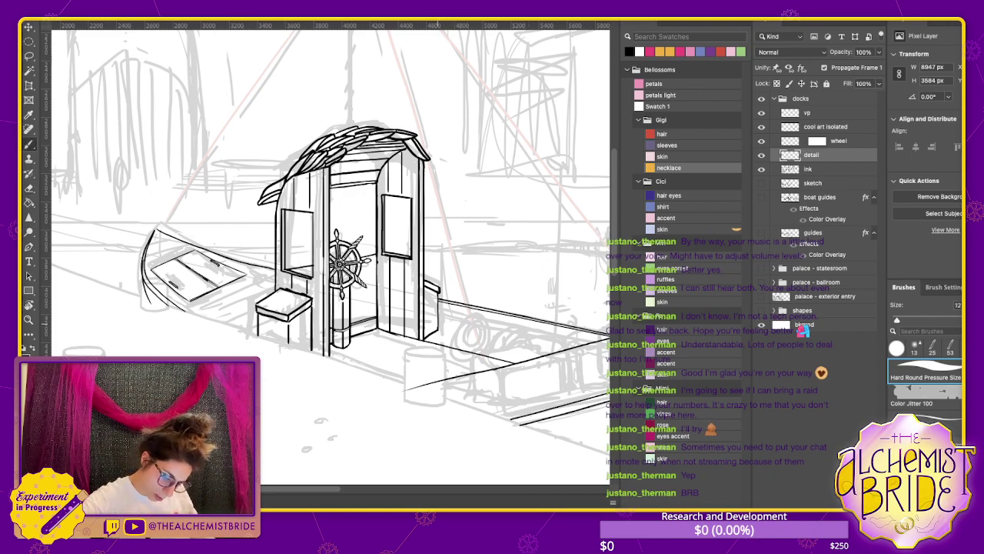
drag(437, 323, 554, 353)
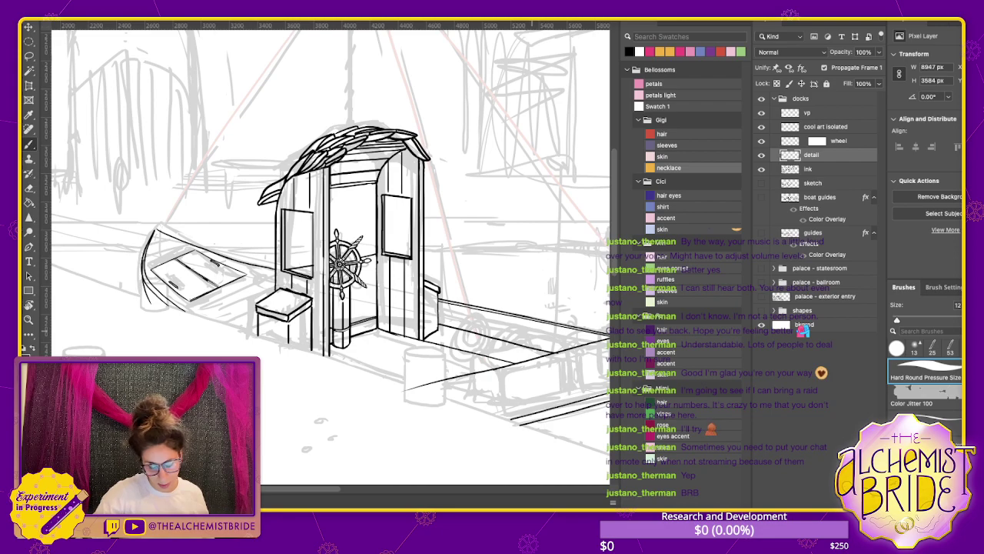
key(super+z)
key(super+z)
key(super+z)
key(super+z)
key(super+z)
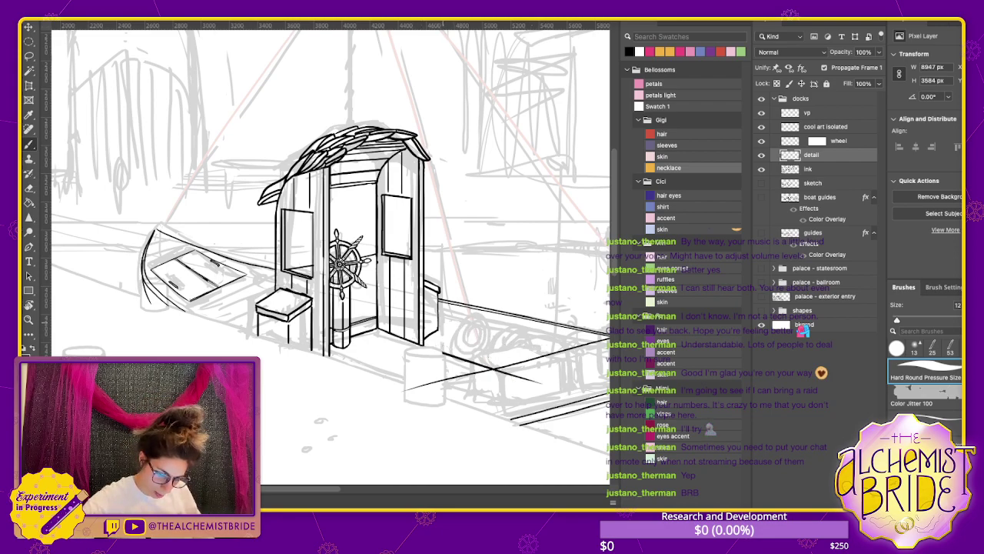
key(super+z)
key(super+shift+z)
key(super+shift+z)
key(super+z)
key(super+shift+z)
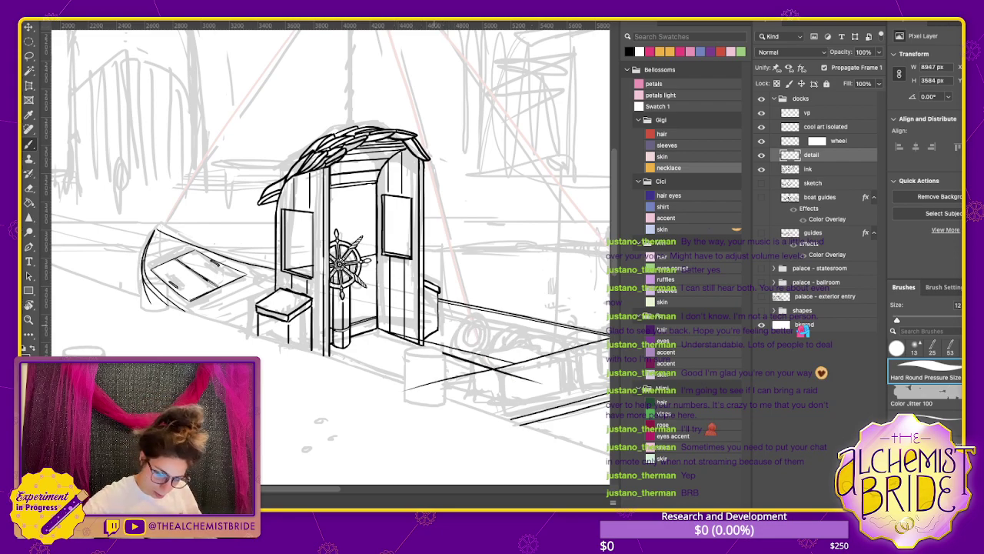
Retry the dock-edge line several times, keeping the last version
drag(438, 328, 546, 355)
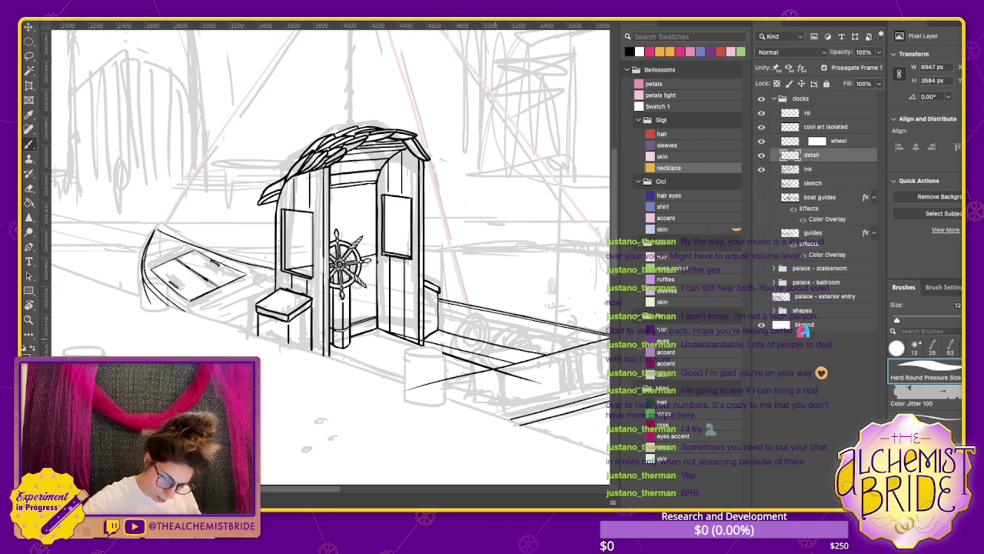
key(super+z)
drag(436, 328, 543, 357)
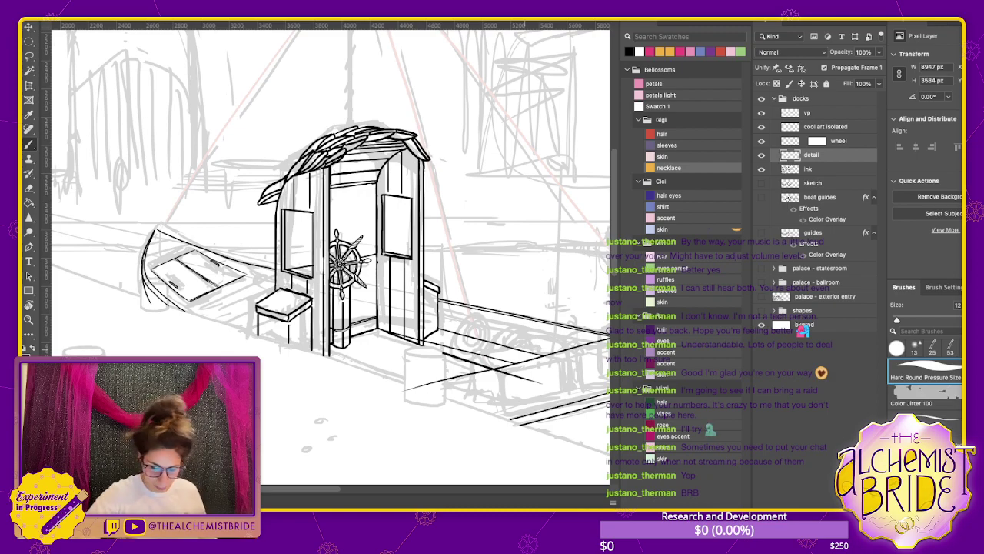
key(super+z)
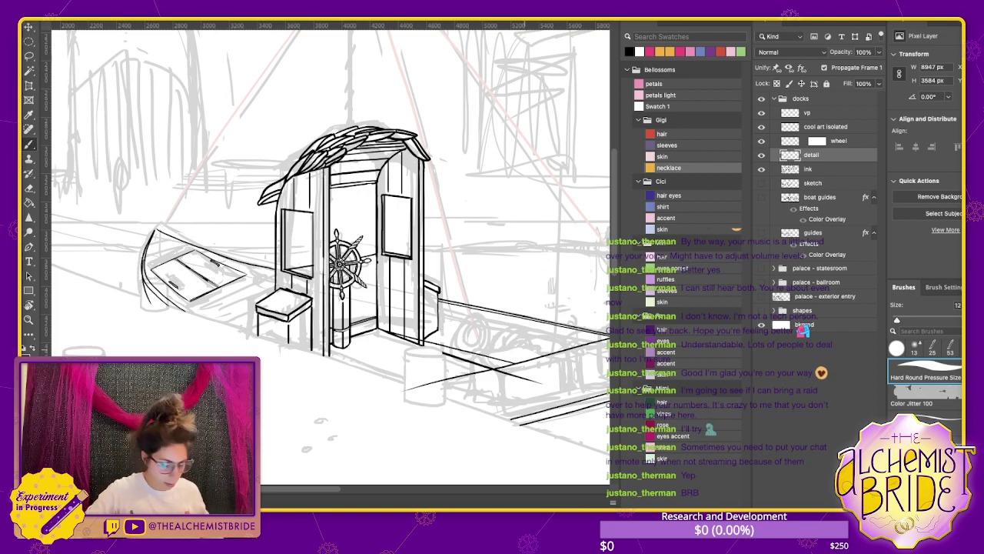
key(super+z)
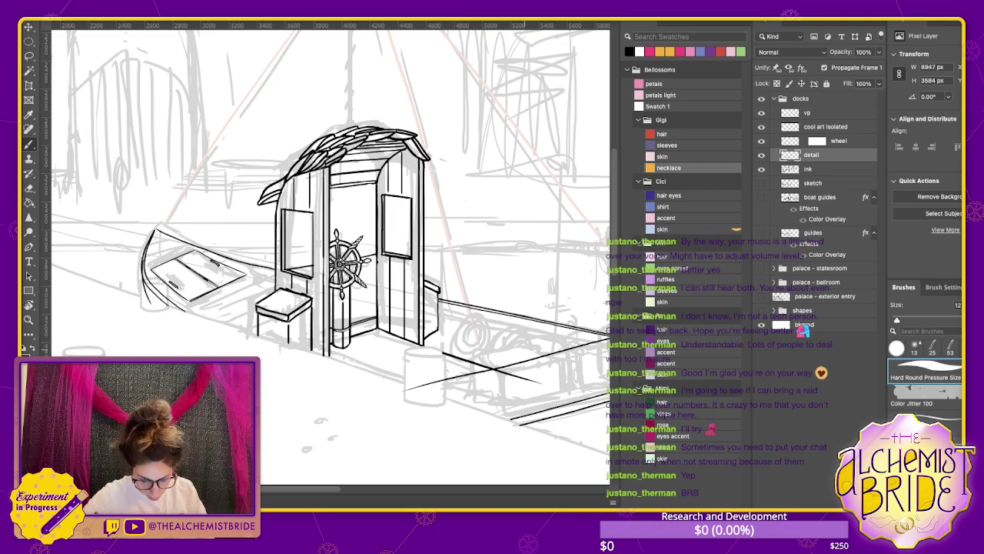
drag(438, 330, 544, 353)
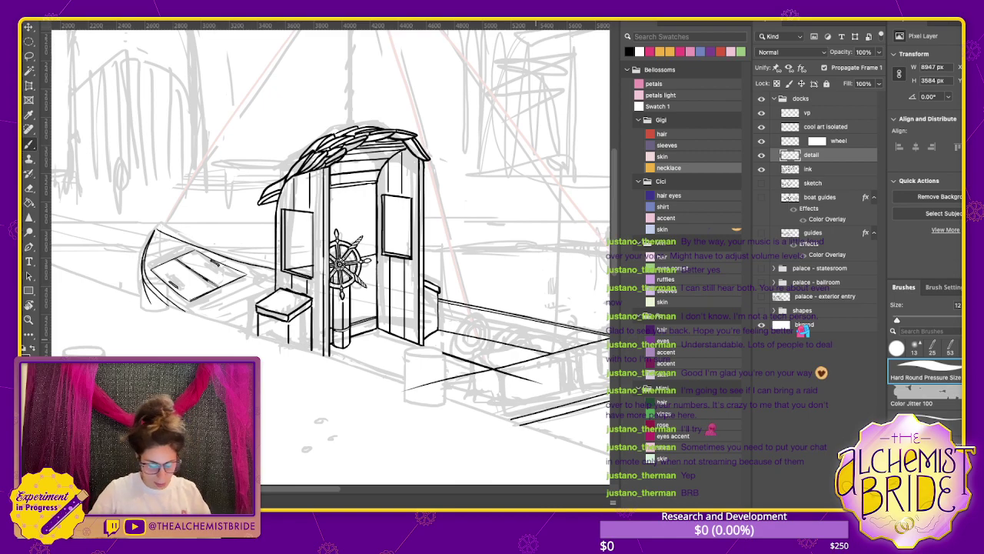
key(super+z)
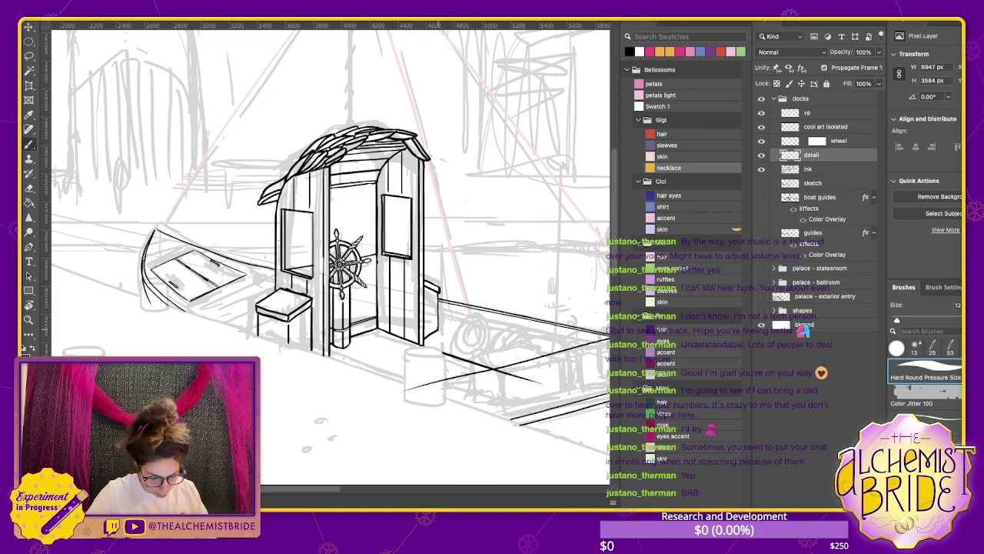
drag(439, 330, 540, 355)
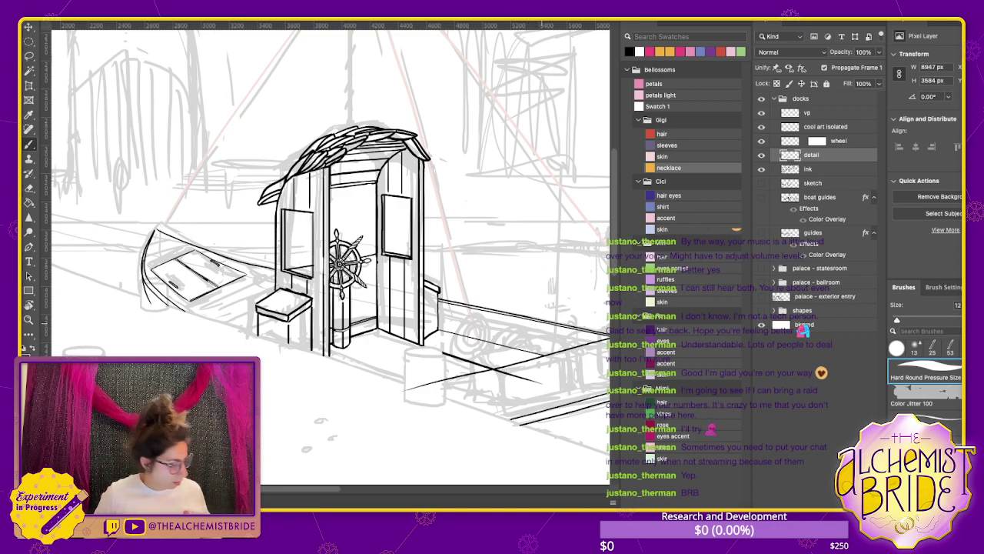
Erase the dock line's overshooting end and trim a piece off it
key(e)
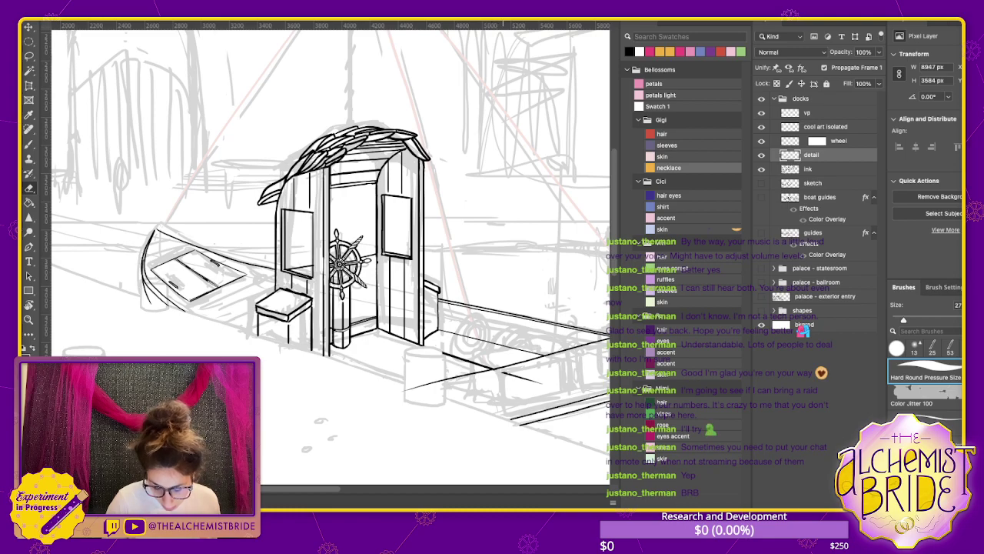
drag(505, 372, 535, 380)
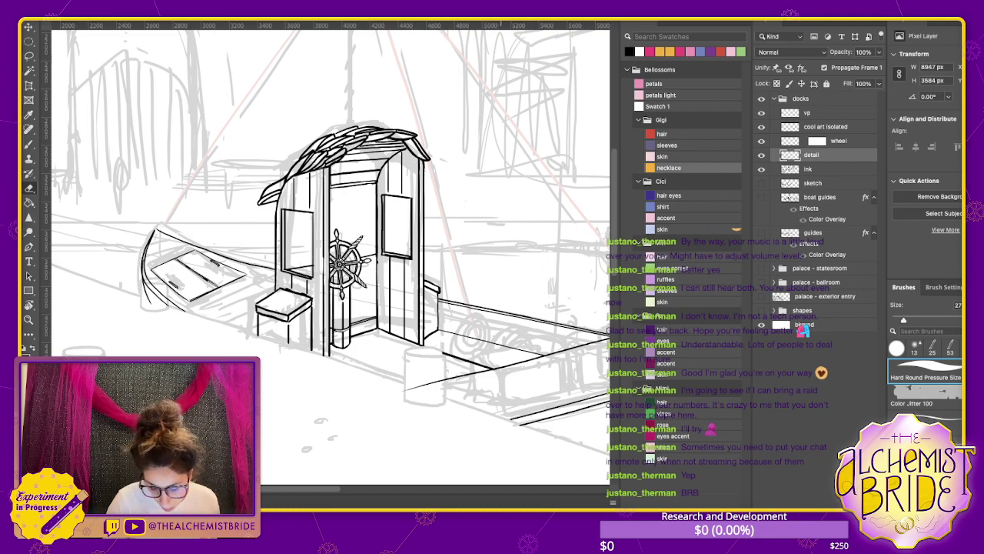
drag(480, 363, 442, 352)
Add a short ink mark across the dock line to the right of the helm booth
scroll(327, 254, right, 5)
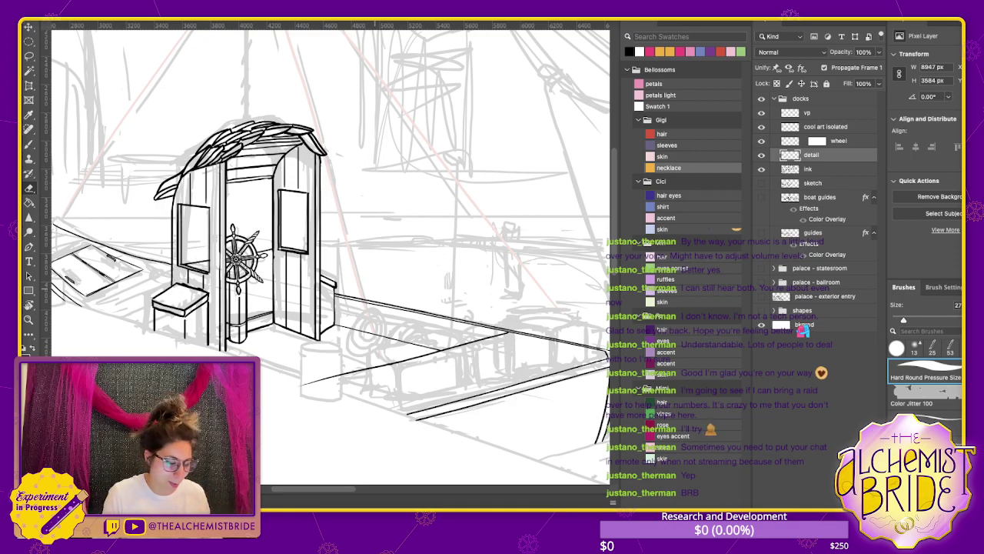
key(b)
scroll(329, 253, left, 3)
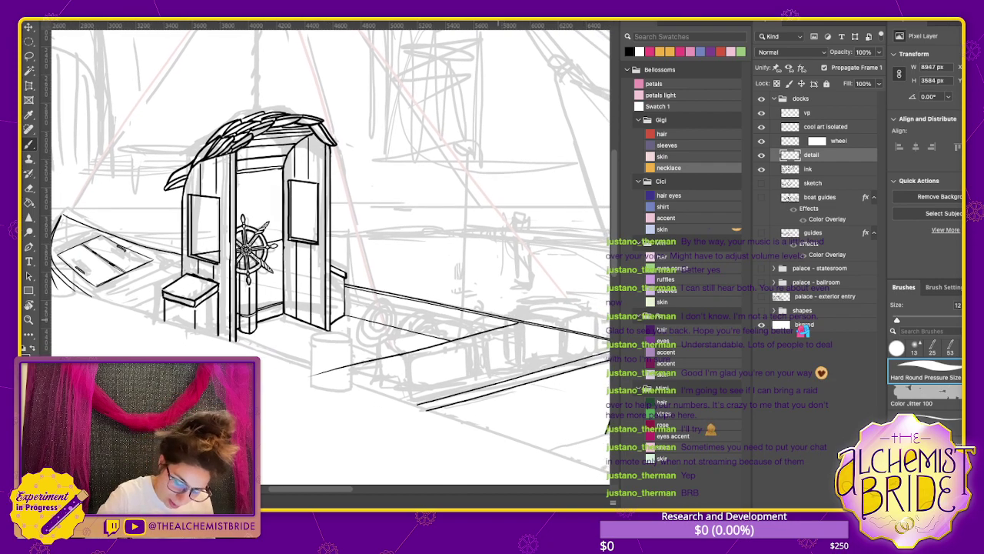
drag(498, 318, 492, 331)
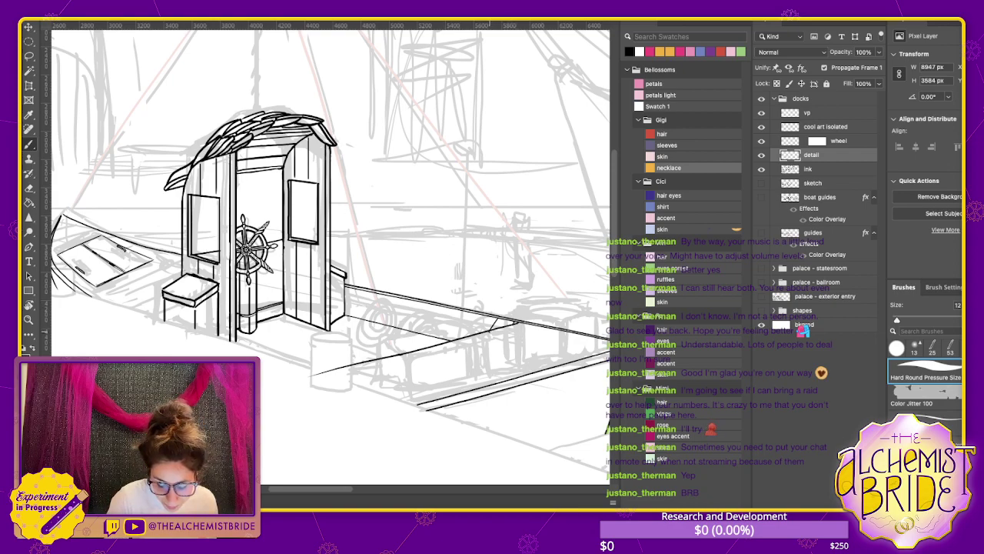
key(e)
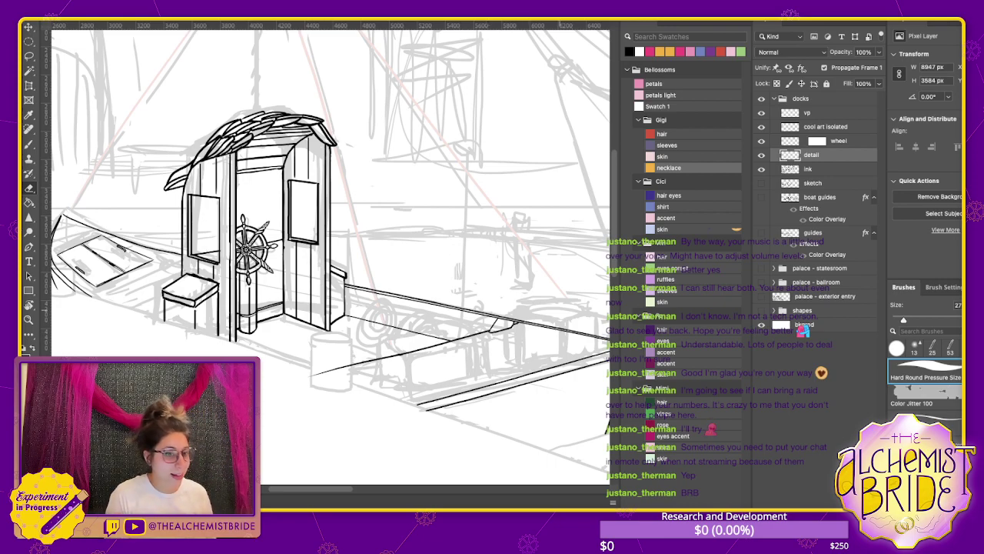
key(b)
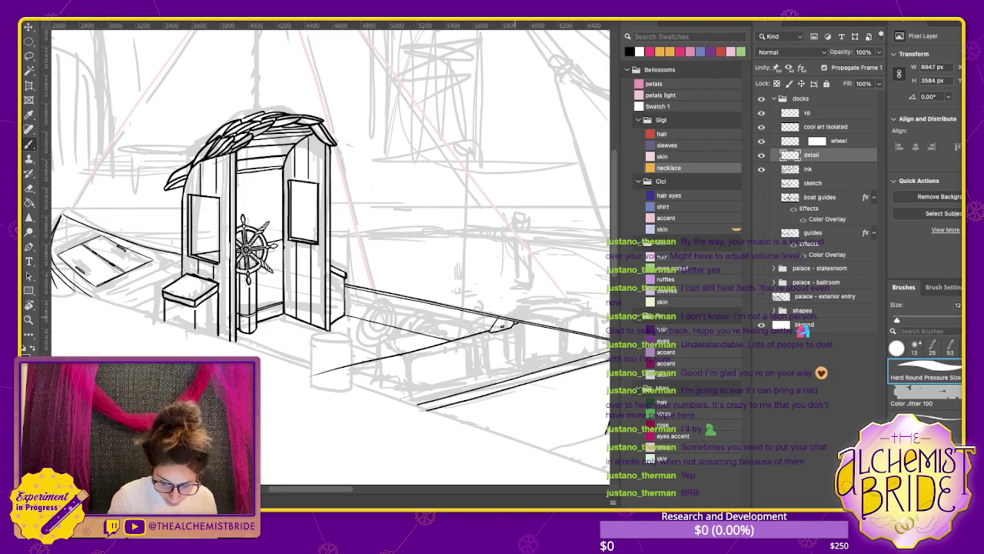
key(e)
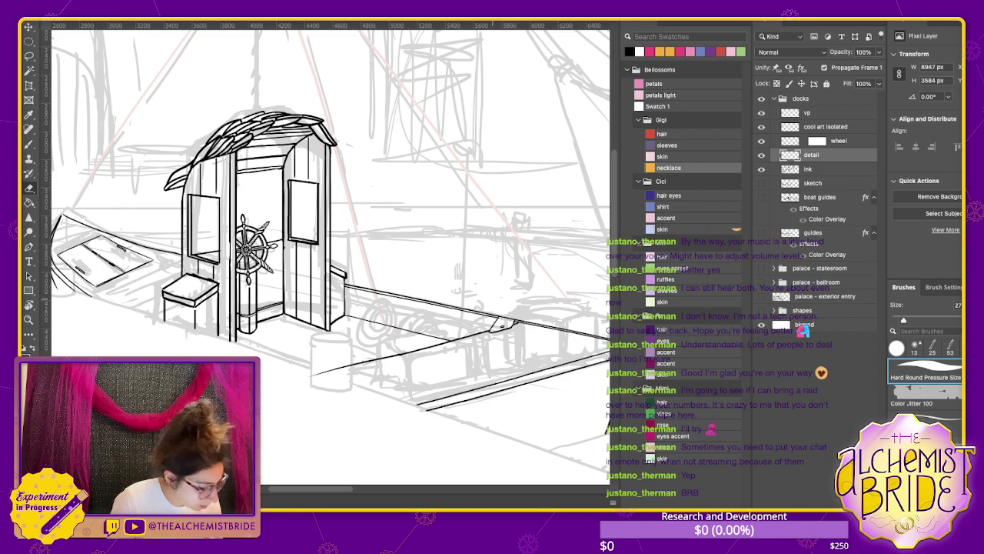
key(b)
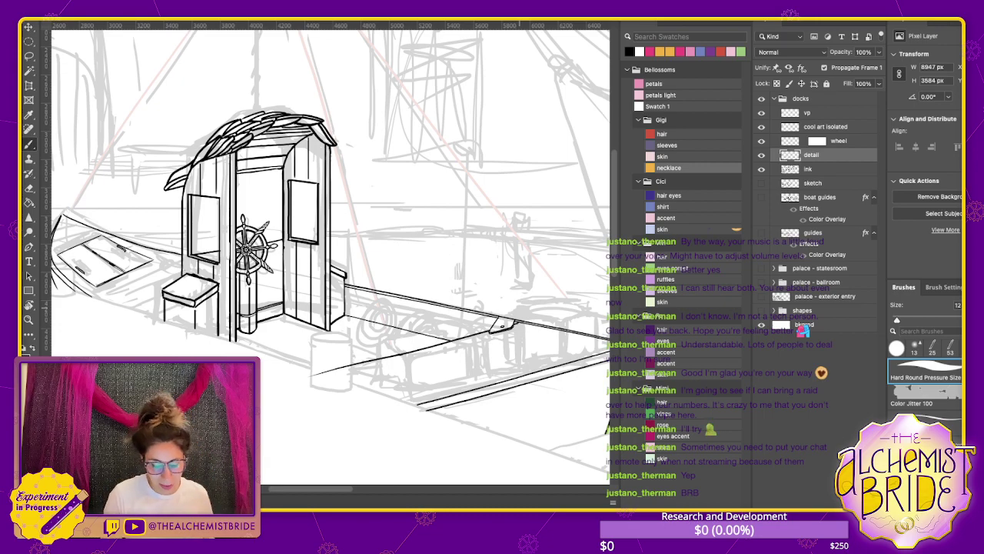
Lasso the boat's deck hatch and shrink it slightly
scroll(327, 253, left, 5)
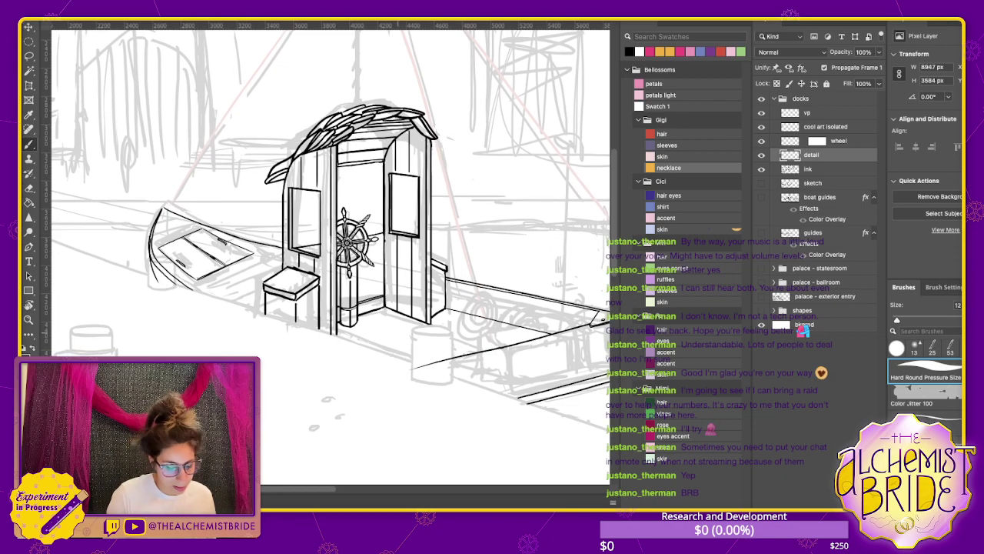
scroll(326, 254, left, 5)
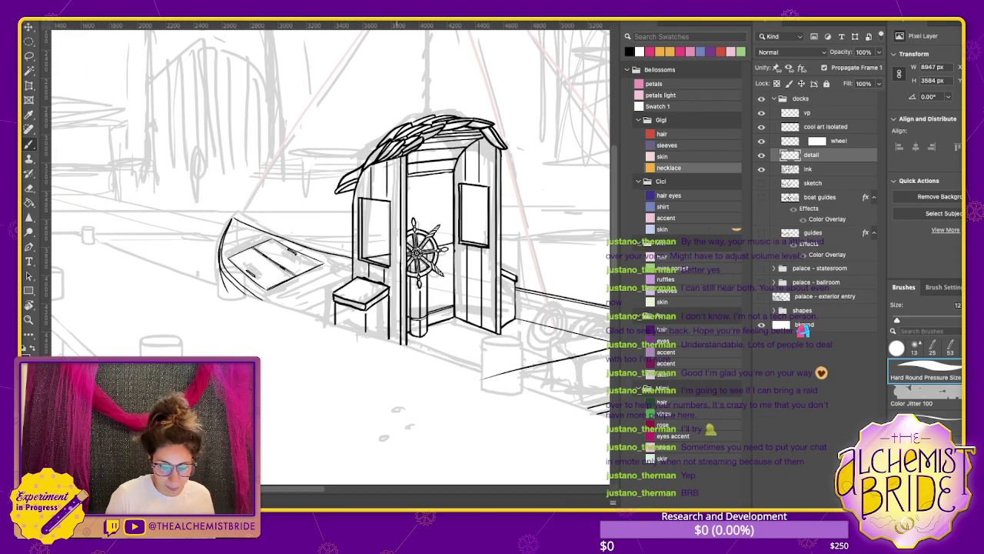
key(l)
mouse_move(229, 262)
mouse_down()
mouse_move(309, 295)
mouse_move(330, 262)
mouse_move(238, 240)
mouse_move(229, 258)
mouse_up()
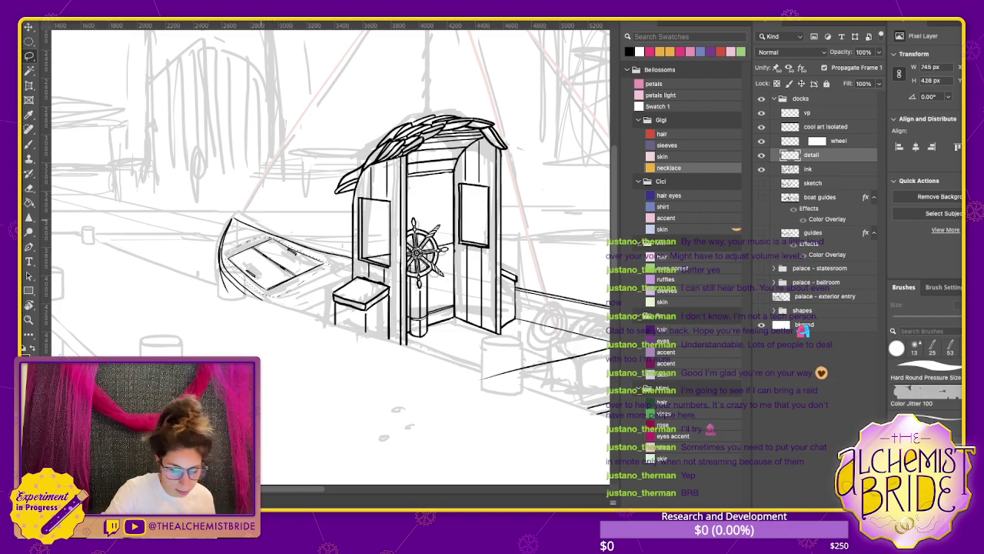
key(v)
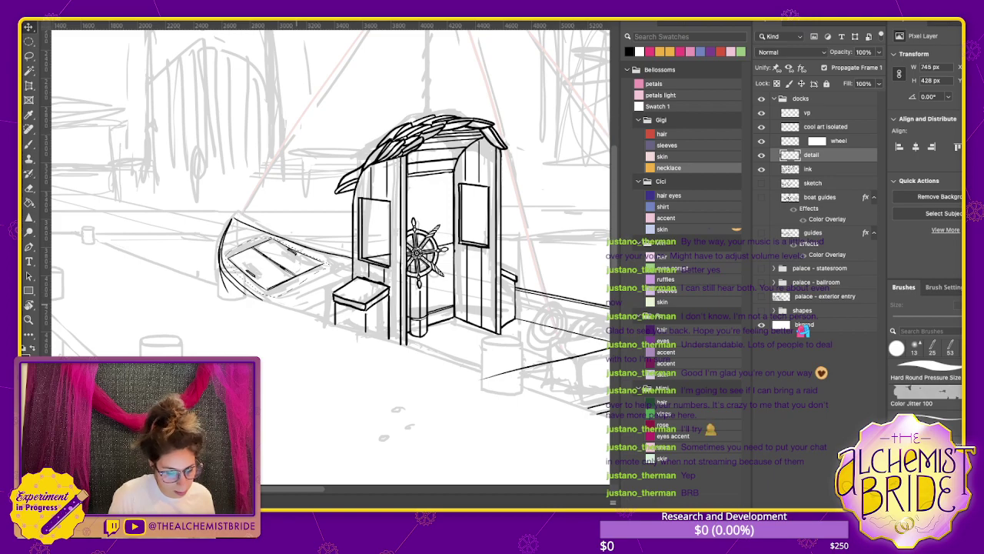
drag(225, 238, 232, 246)
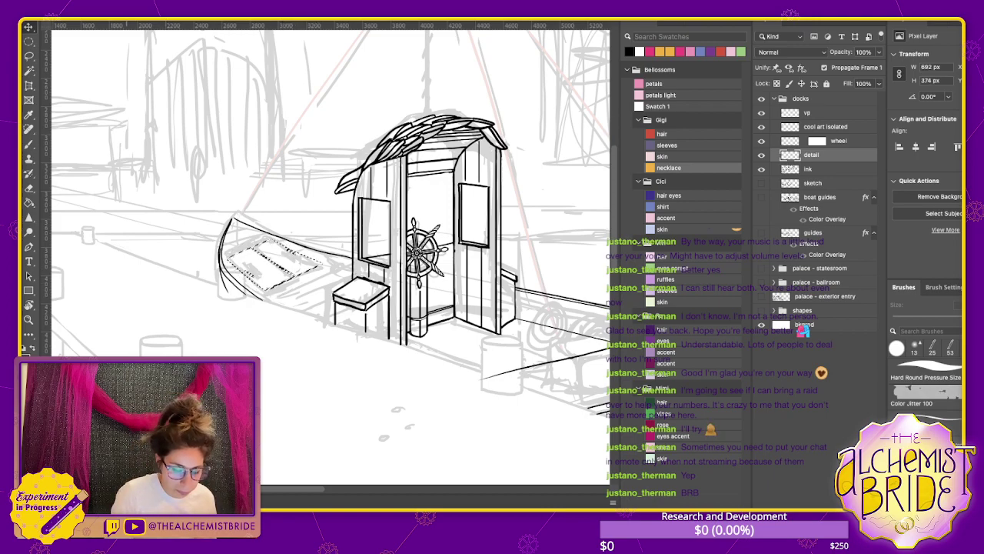
Free-transform the hatch's corners so it sits in perspective on the deck, and commit
key(ctrl+t)
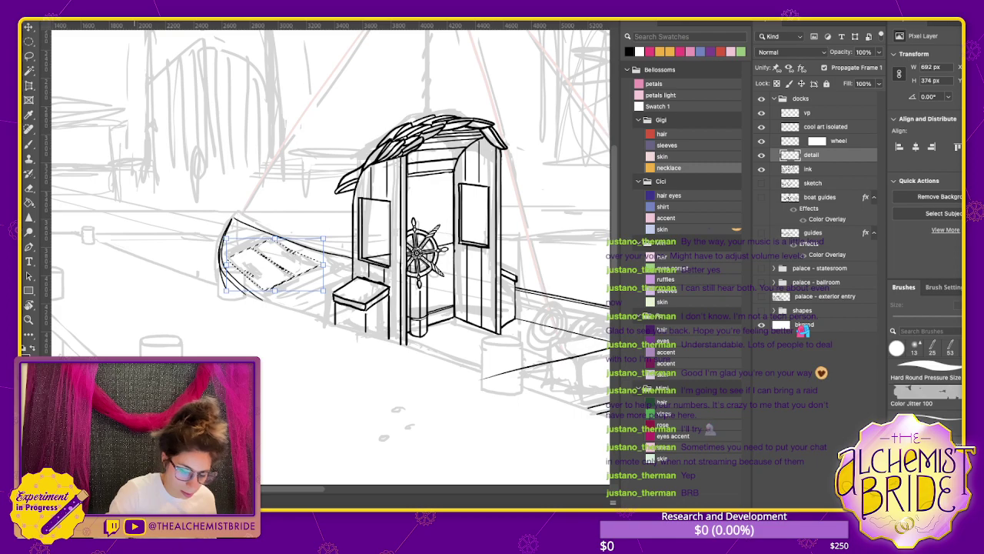
drag(323, 237, 333, 243)
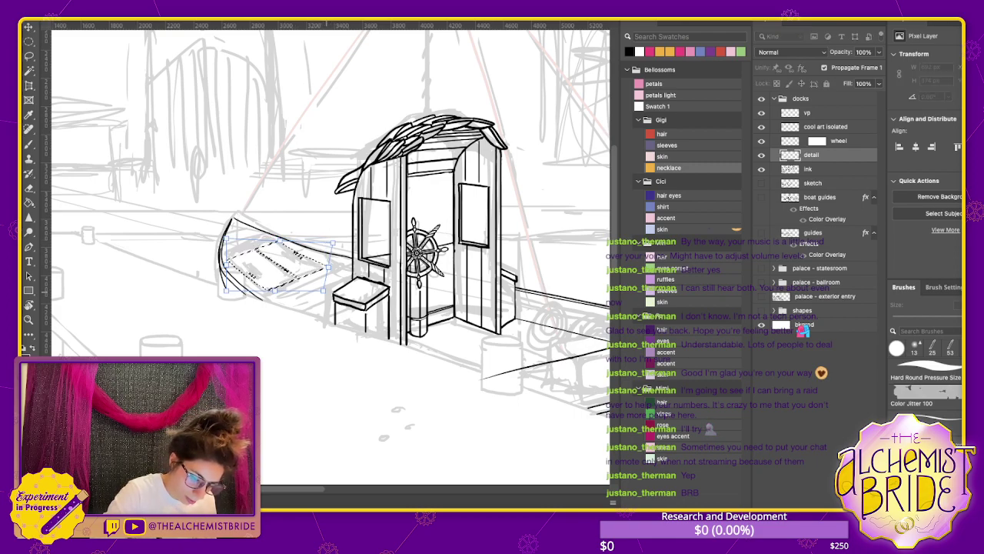
drag(322, 291, 334, 289)
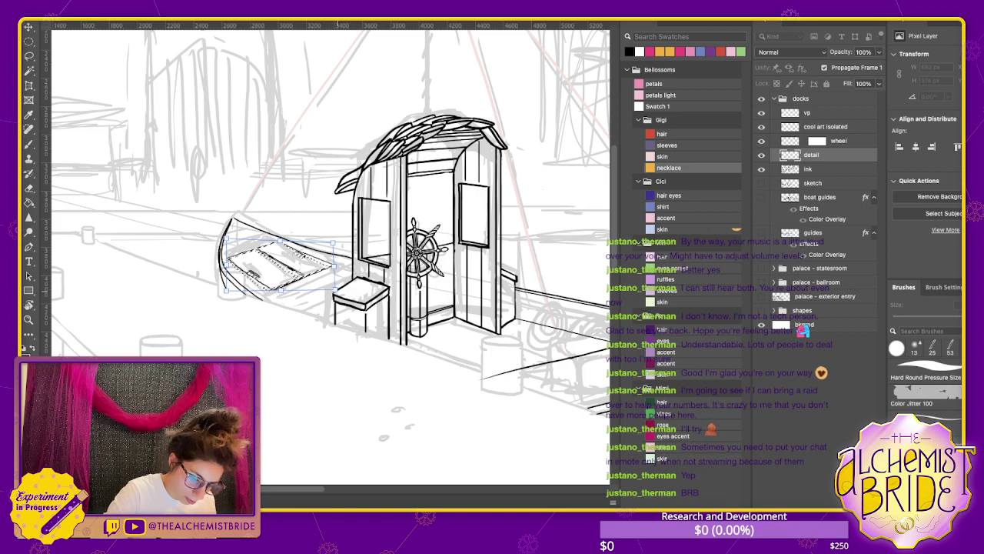
drag(229, 244, 228, 244)
key(Return)
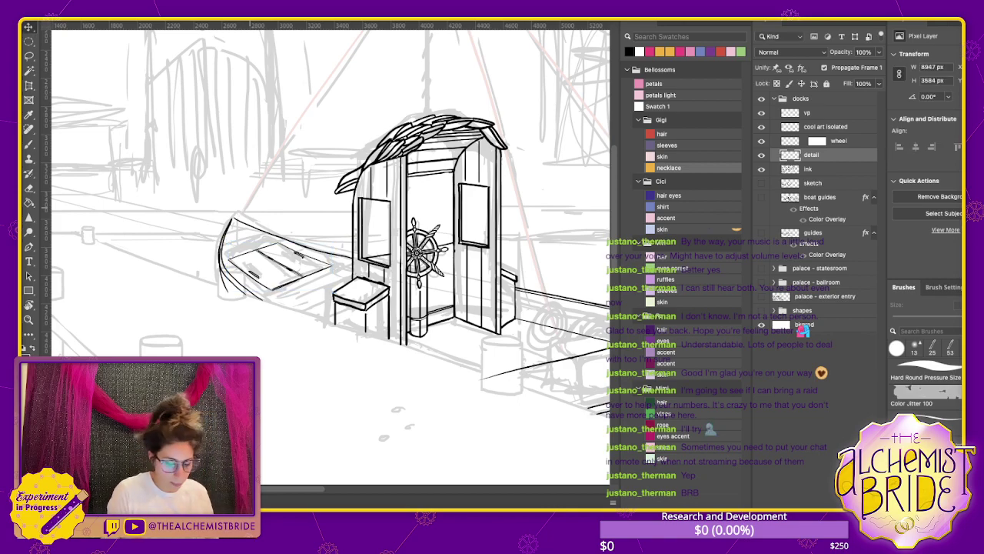
Try inking the boat's inner rim line several times, undoing each attempt
scroll(330, 231, down, 2)
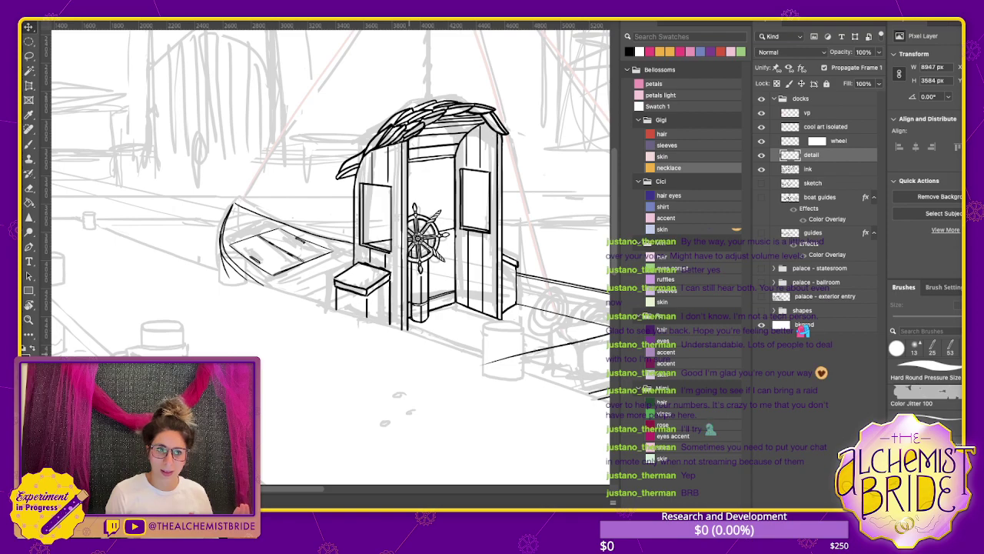
key(b)
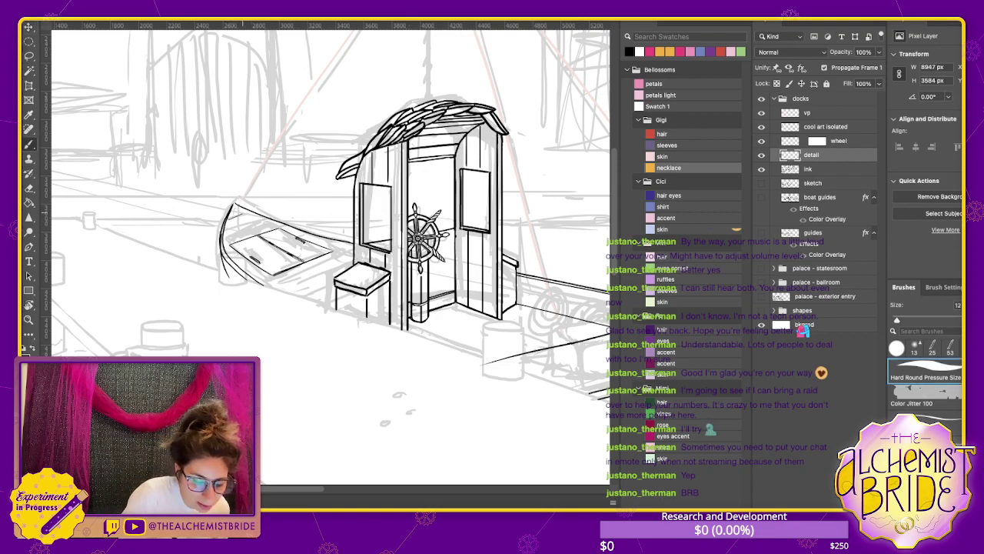
key(e)
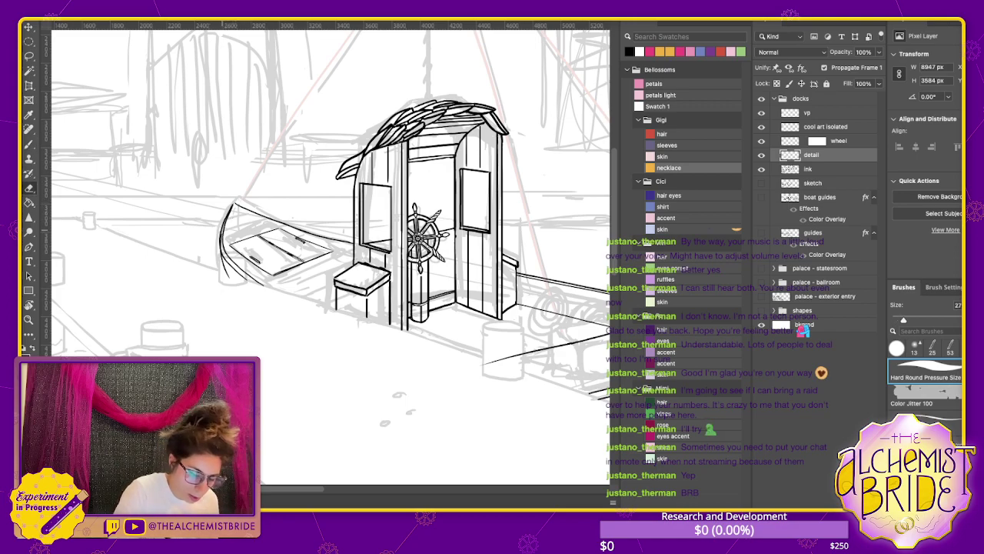
key(b)
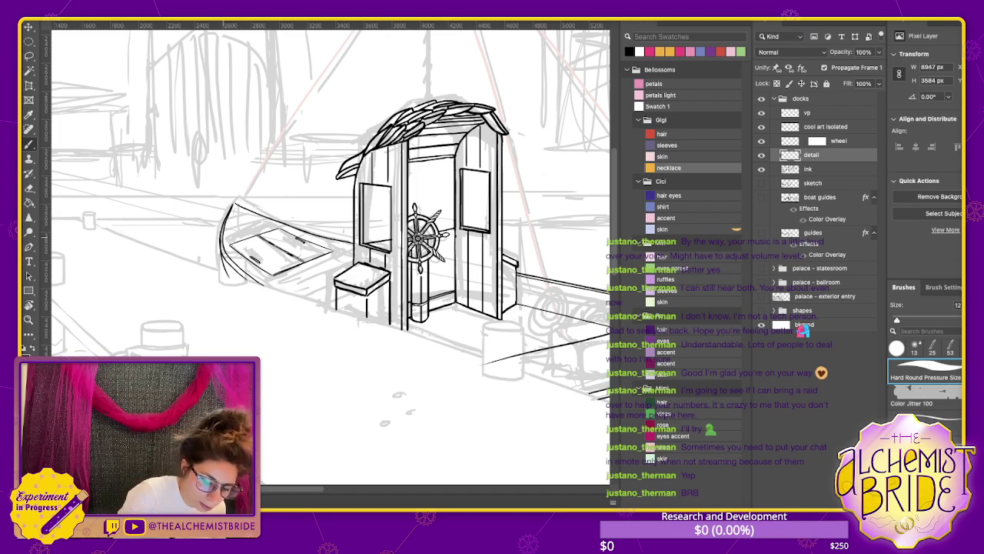
mouse_move(224, 234)
mouse_down()
mouse_move(282, 221)
mouse_move(351, 251)
mouse_up()
key(ctrl+z)
key(ctrl+z)
drag(289, 227, 343, 246)
key(ctrl+z)
drag(278, 225, 348, 245)
key(ctrl+z)
key(ctrl+z)
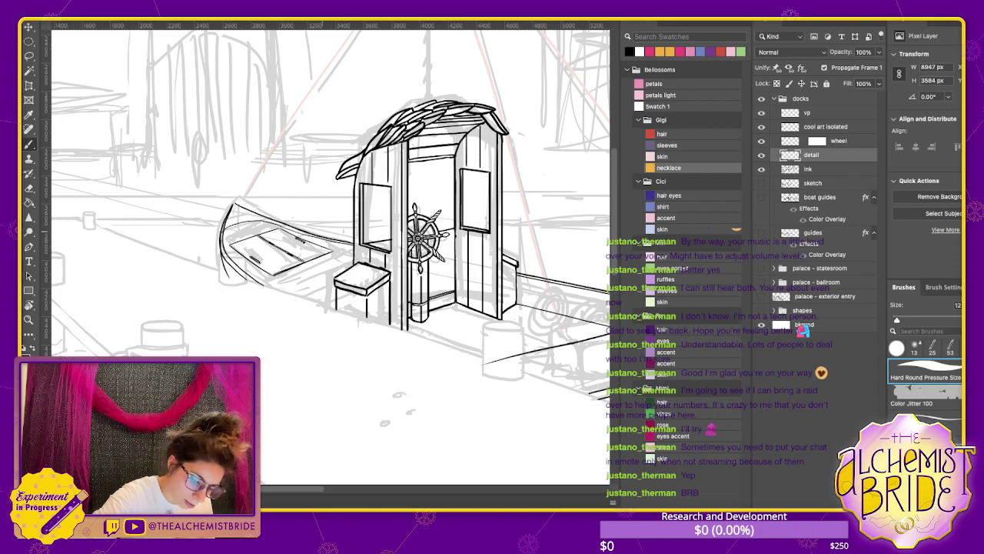
key(ctrl+z)
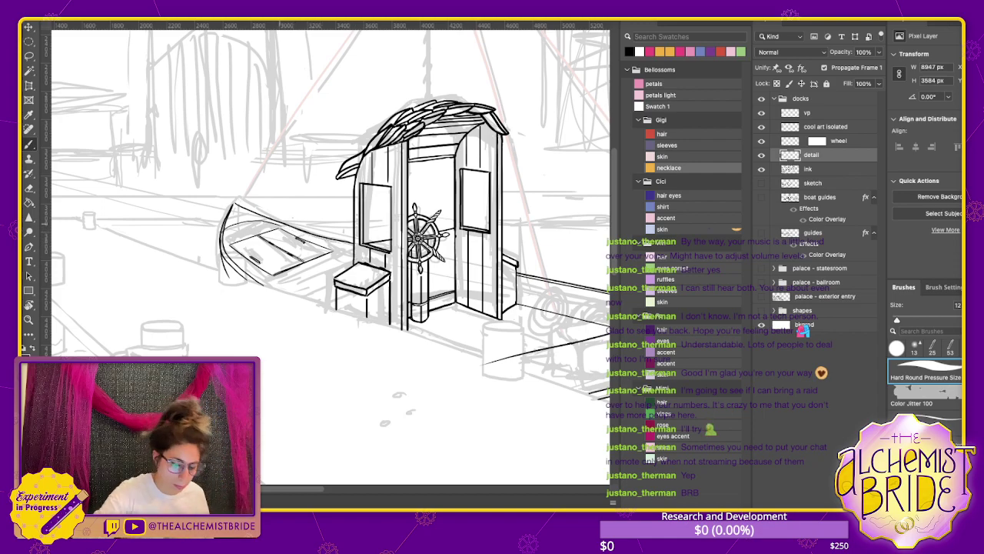
drag(280, 225, 350, 247)
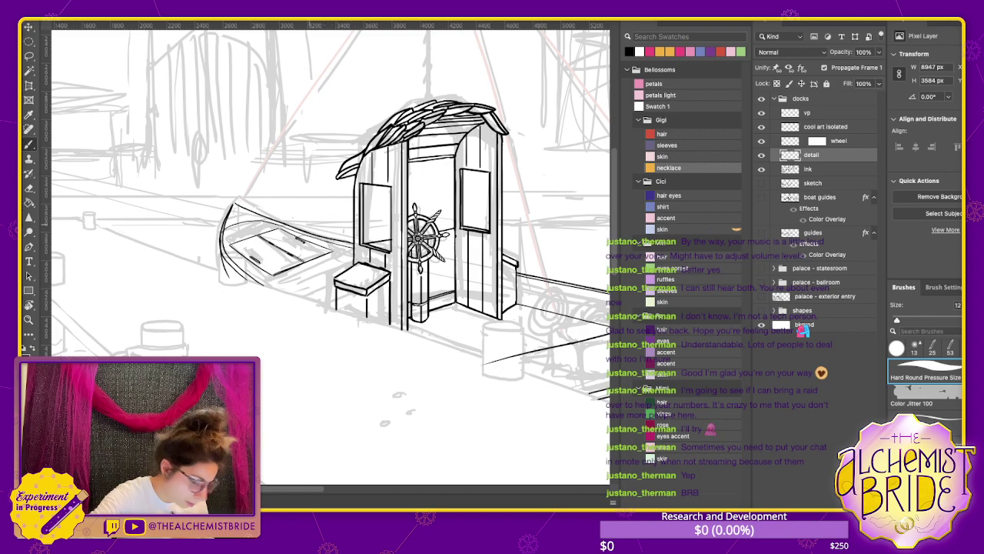
key(ctrl+z)
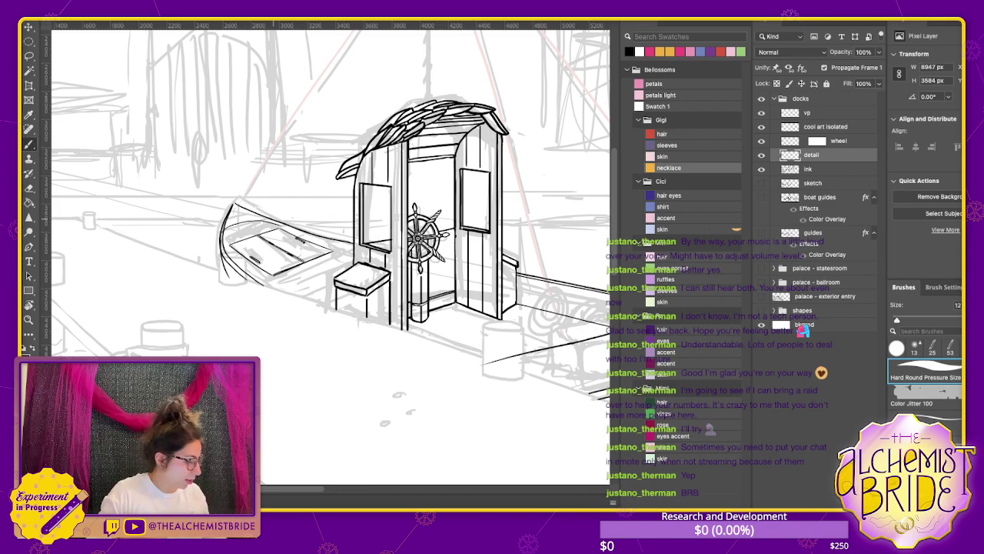
Extend the boat's prow tip with short new ink strokes at the bow
drag(240, 211, 229, 199)
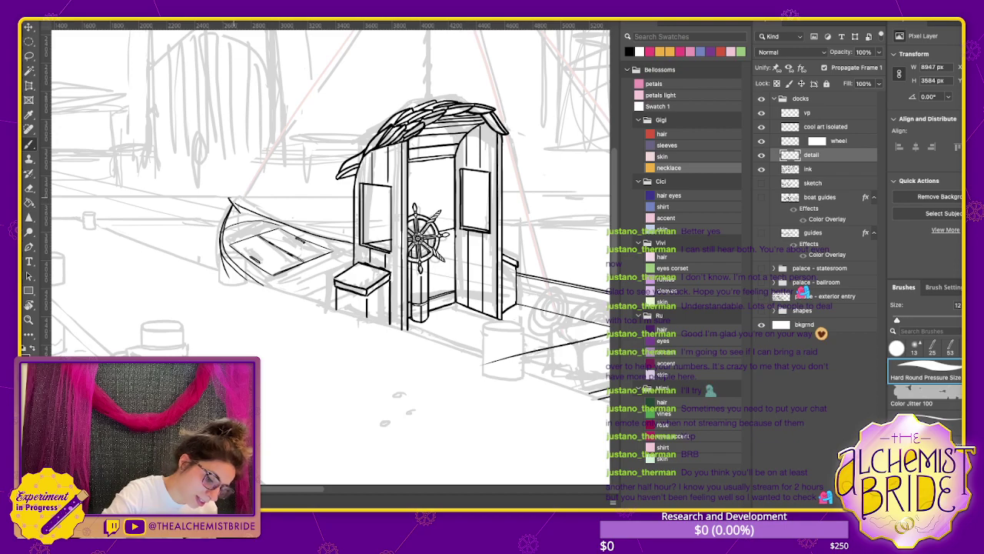
drag(234, 202, 243, 211)
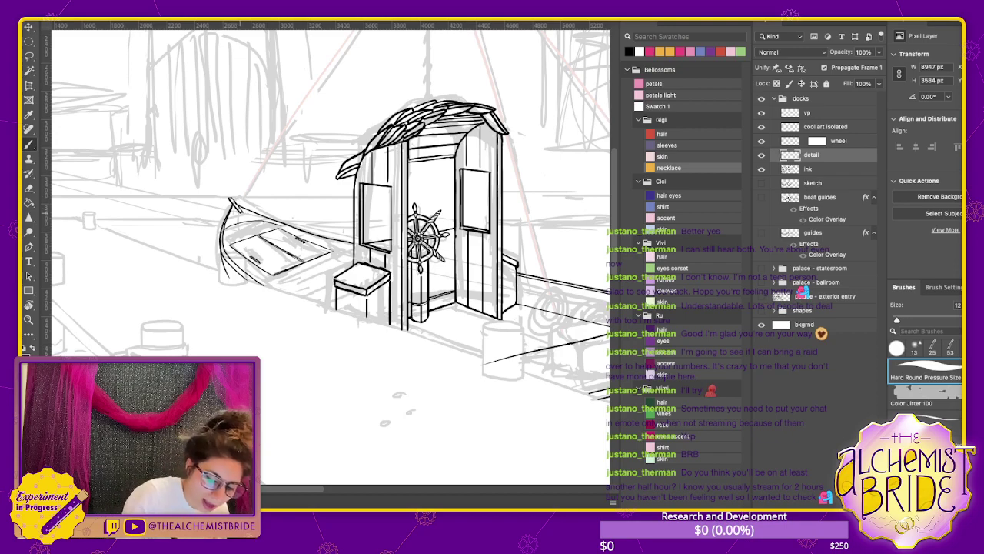
drag(243, 213, 243, 231)
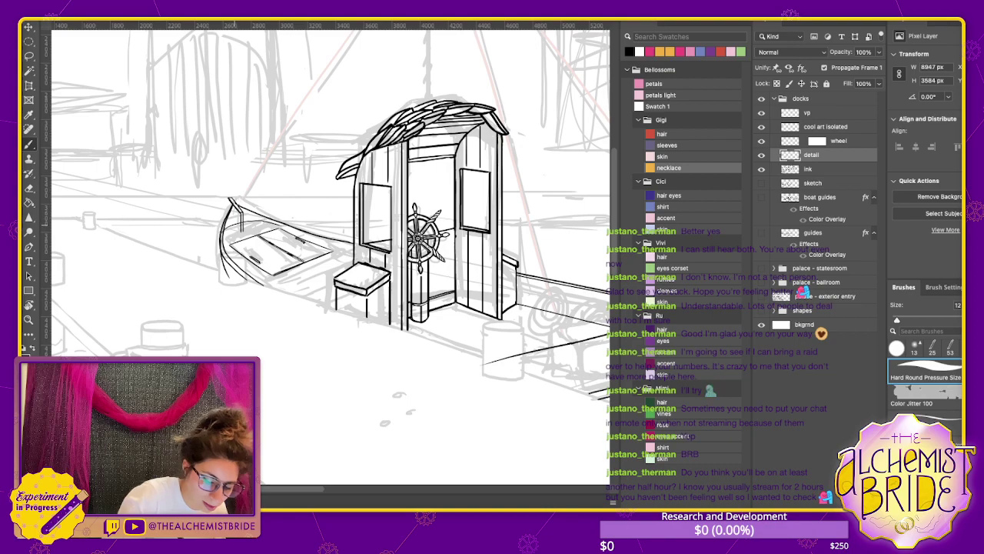
key(ctrl+z)
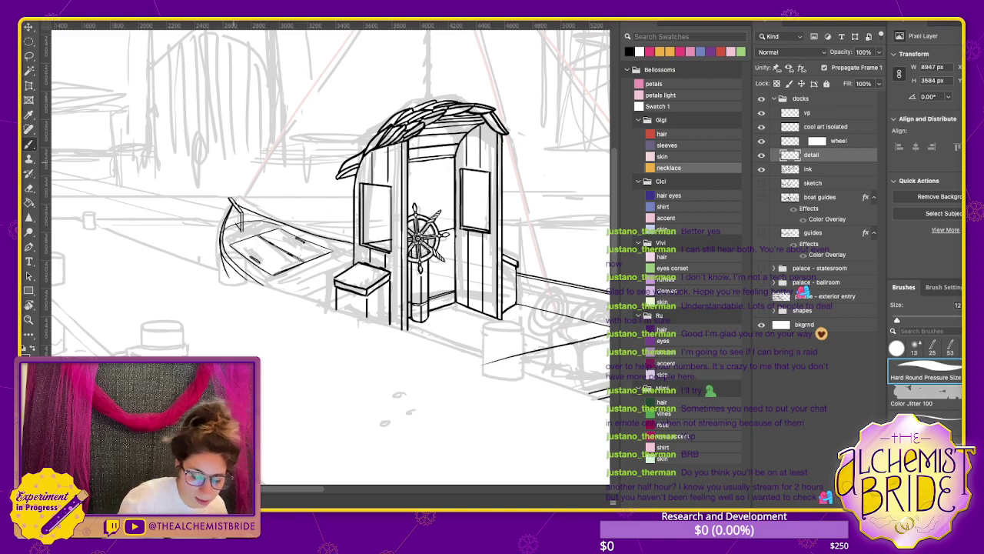
drag(235, 206, 234, 220)
key(ctrl+z)
key(ctrl+z)
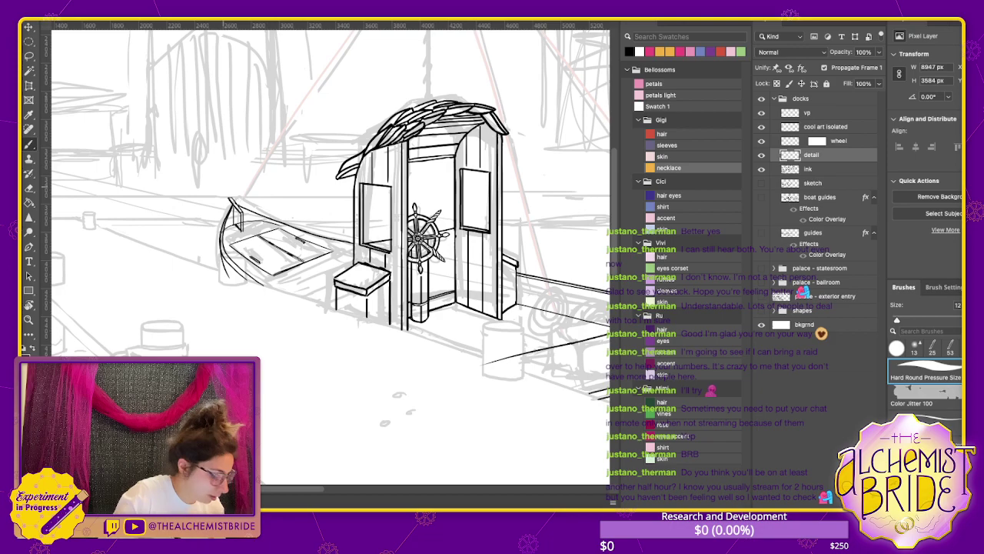
key(e)
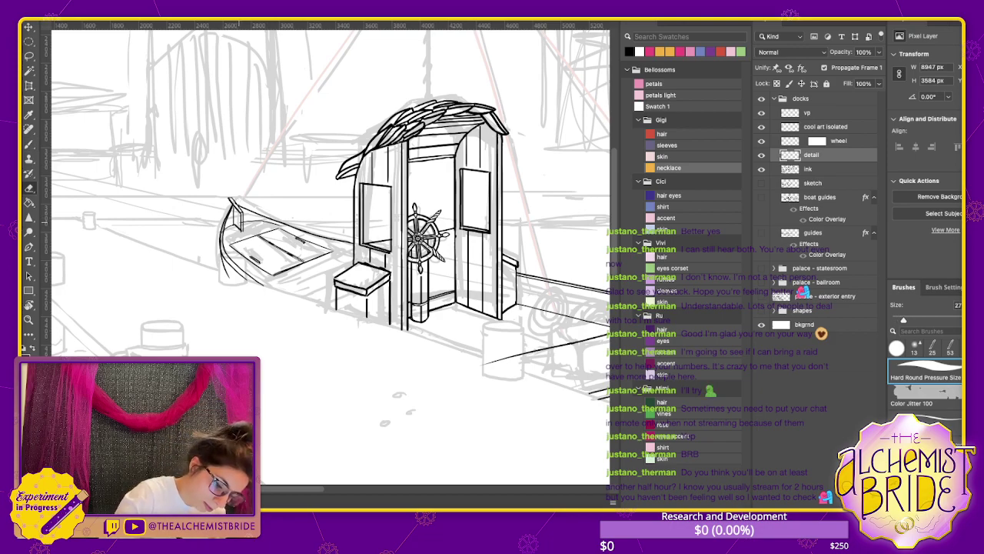
Erase a stray bow mark and ink a short vertical stroke and a curl at the prow tip
drag(243, 216, 243, 229)
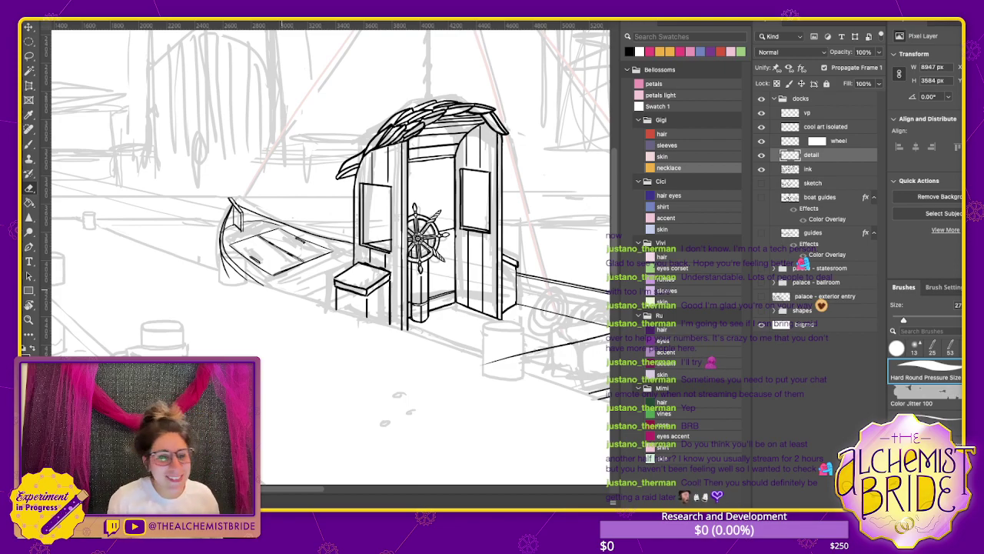
key(b)
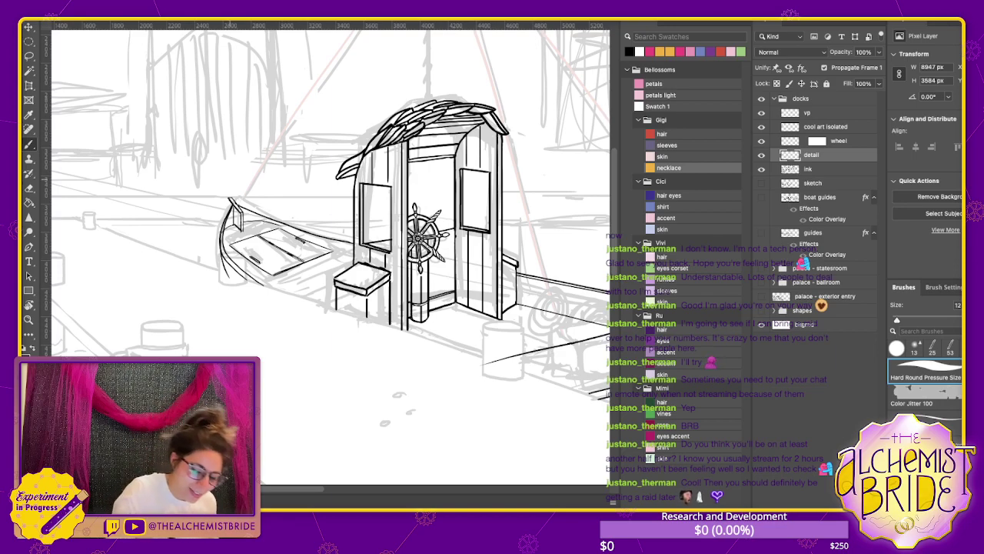
drag(228, 200, 230, 213)
key(ctrl+z)
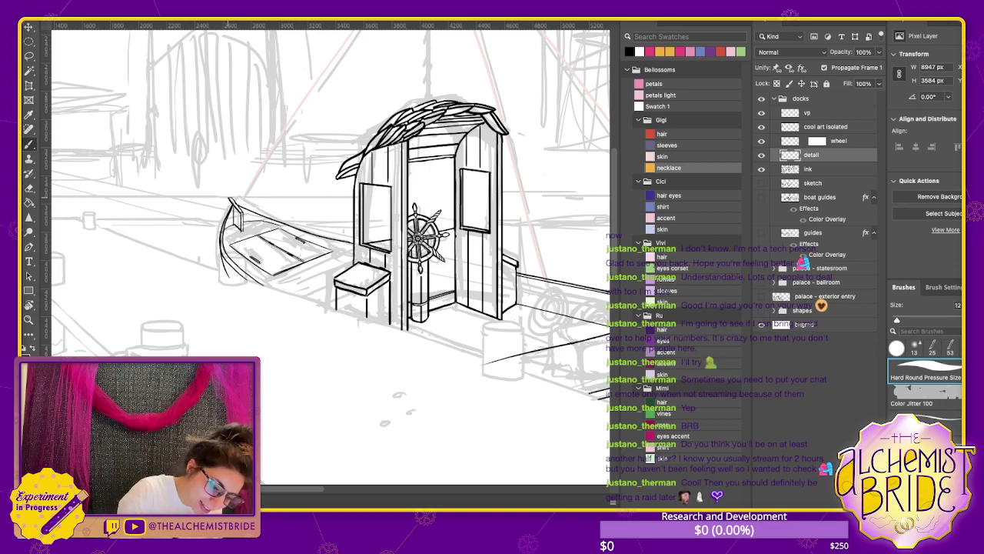
key(e)
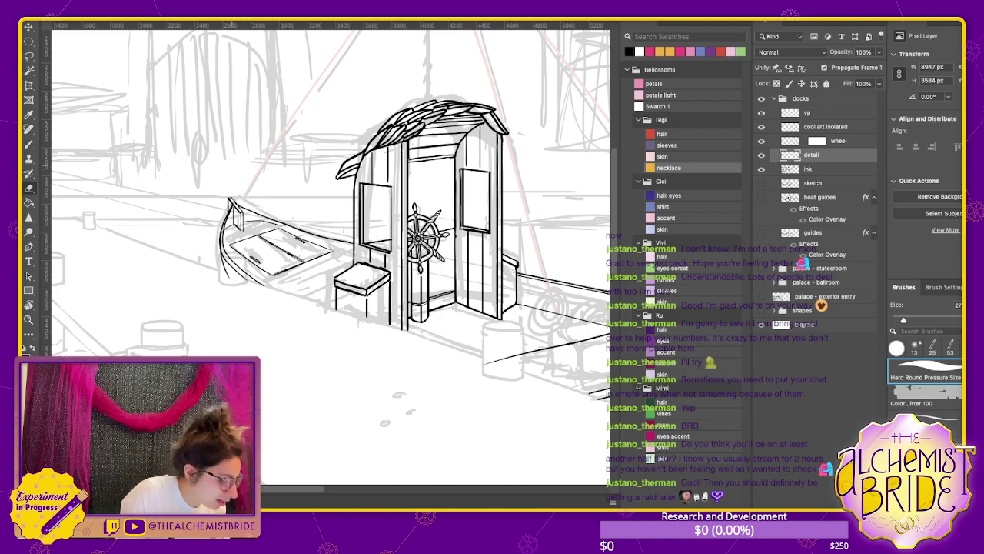
key(b)
drag(240, 213, 239, 229)
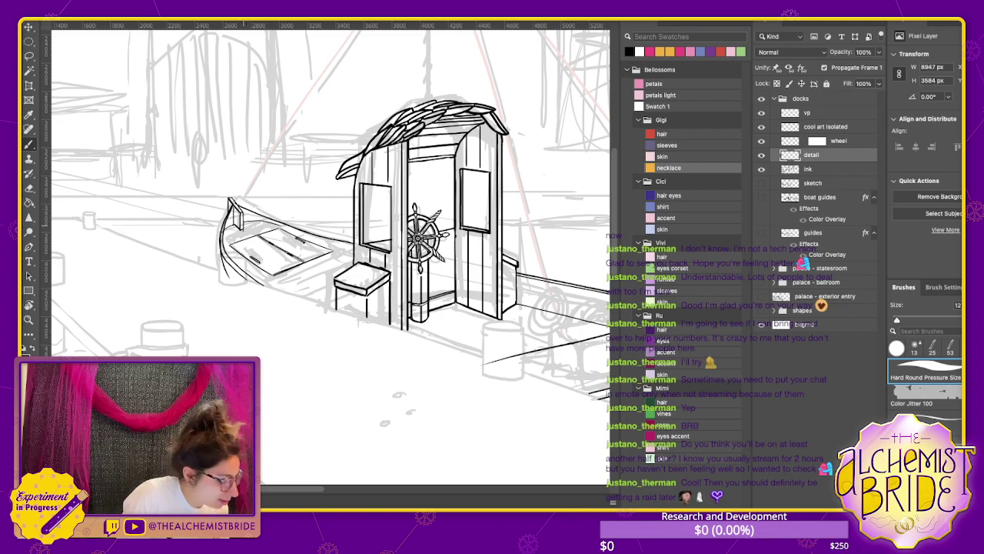
key(e)
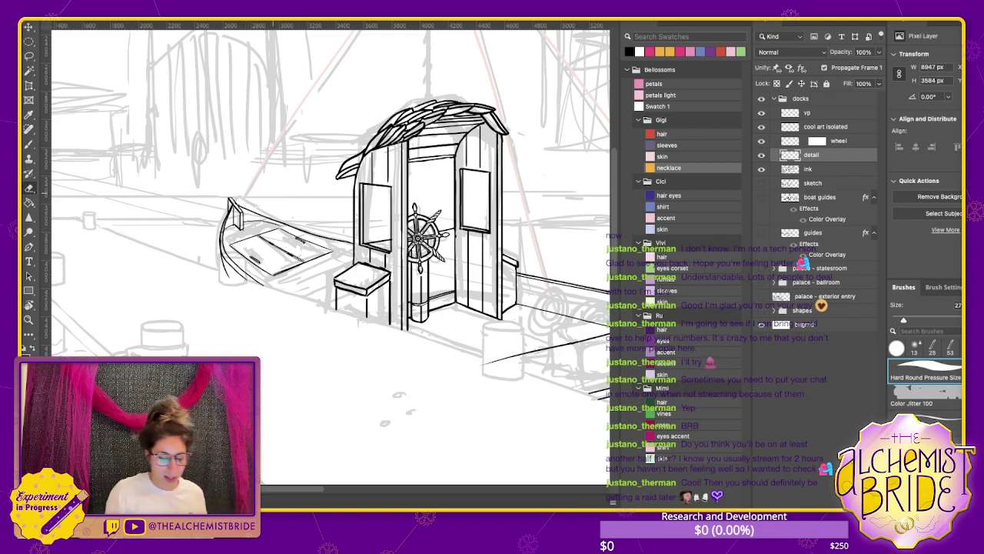
key(b)
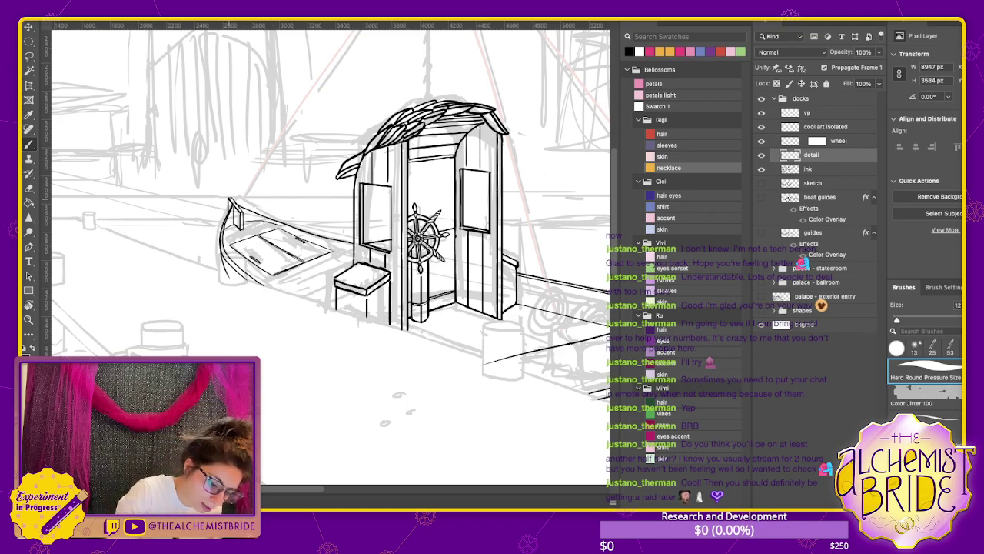
drag(223, 198, 218, 213)
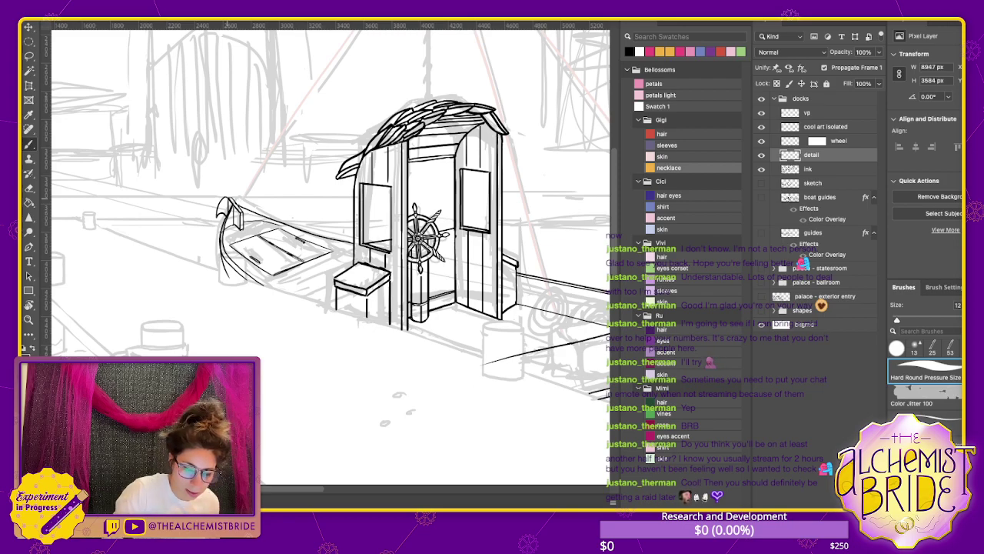
Erase the stray stroke ends on the booth roof's lower-left and redraw that edge
key(e)
mouse_move(336, 176)
mouse_down()
mouse_move(359, 166)
mouse_move(337, 166)
mouse_up()
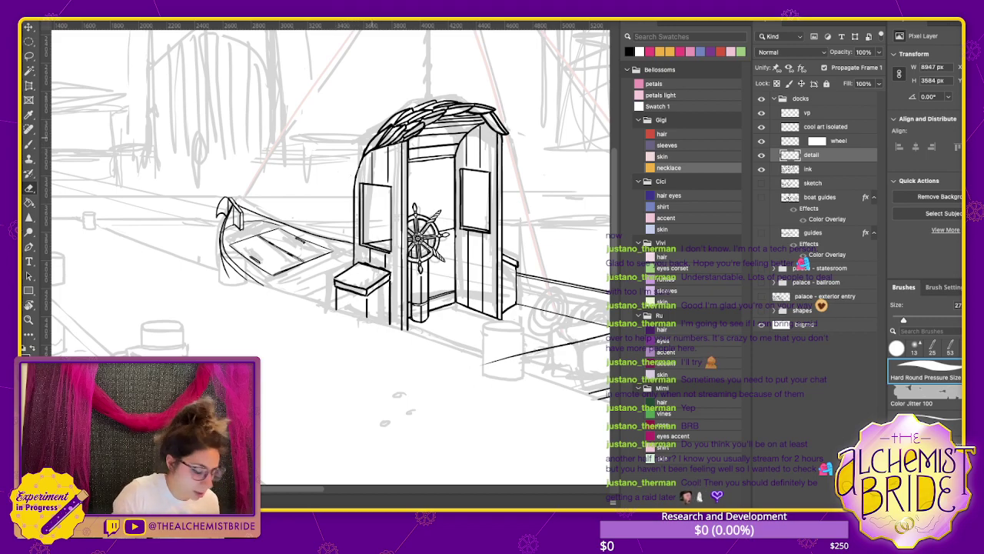
key(b)
mouse_move(374, 135)
mouse_down()
mouse_move(357, 174)
mouse_move(374, 130)
mouse_up()
key(ctrl+z)
key(ctrl+z)
key(ctrl+z)
key(ctrl+z)
key(ctrl+z)
key(ctrl+z)
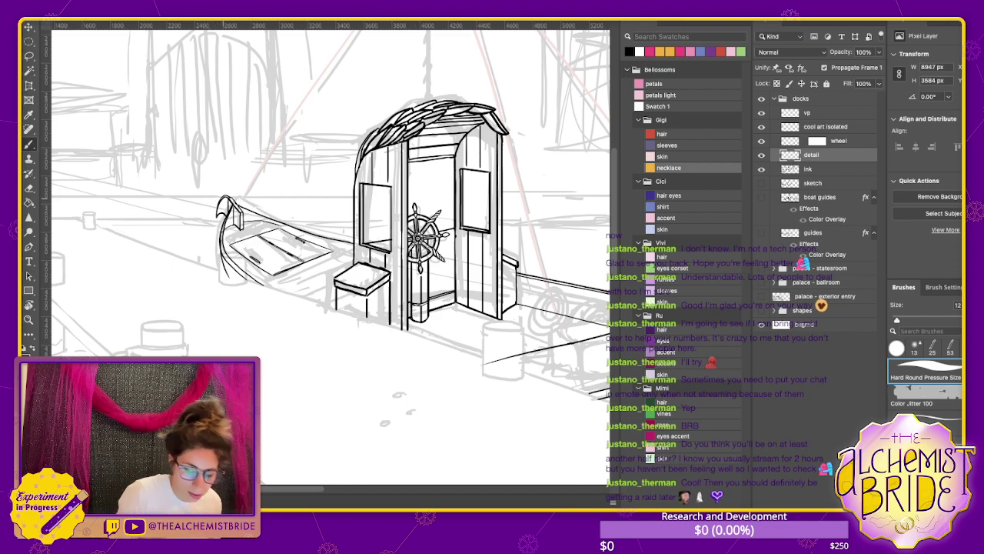
key(e)
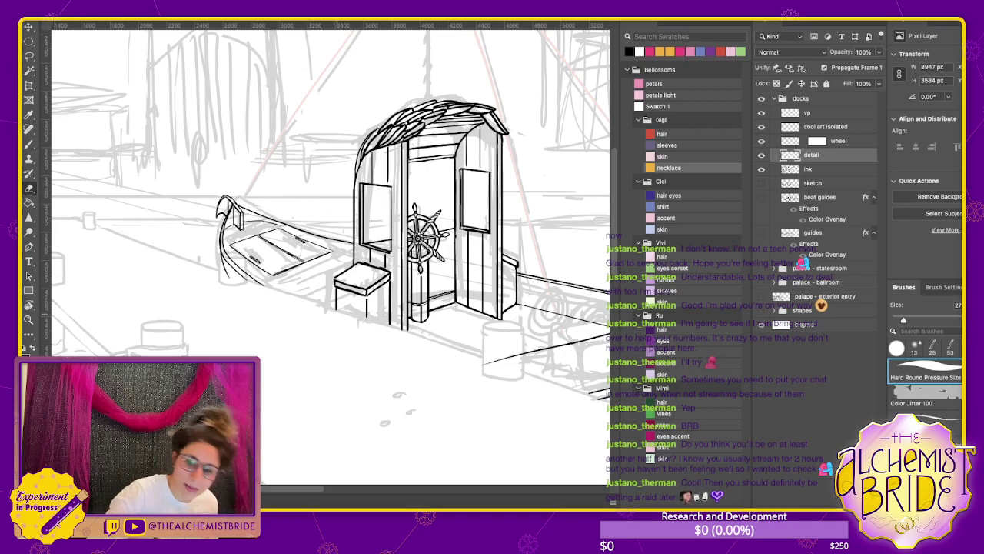
key(b)
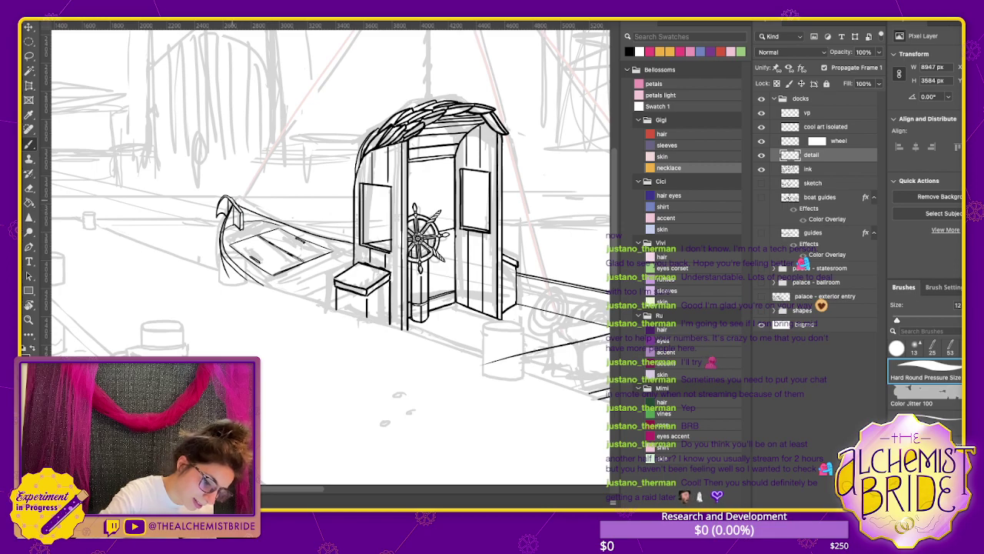
key(e)
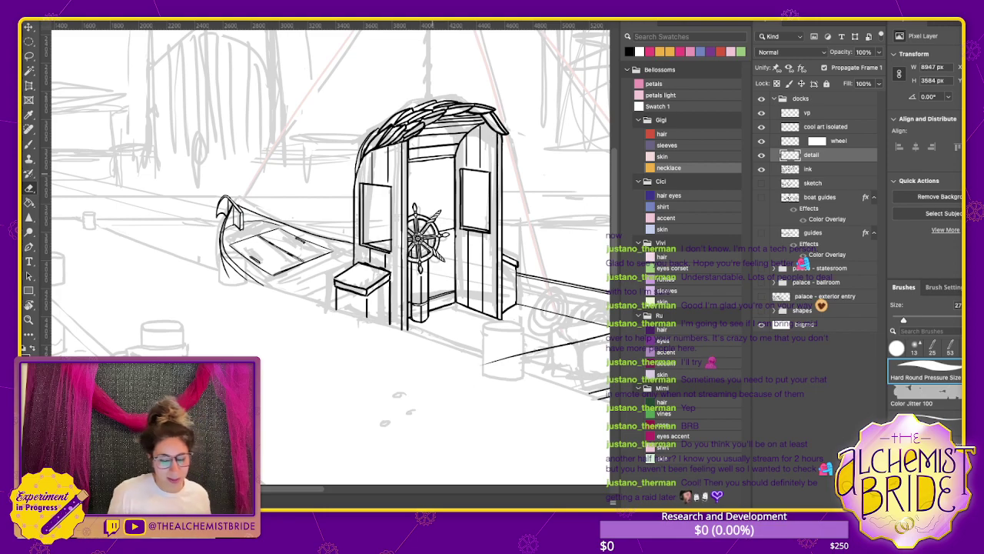
key(b)
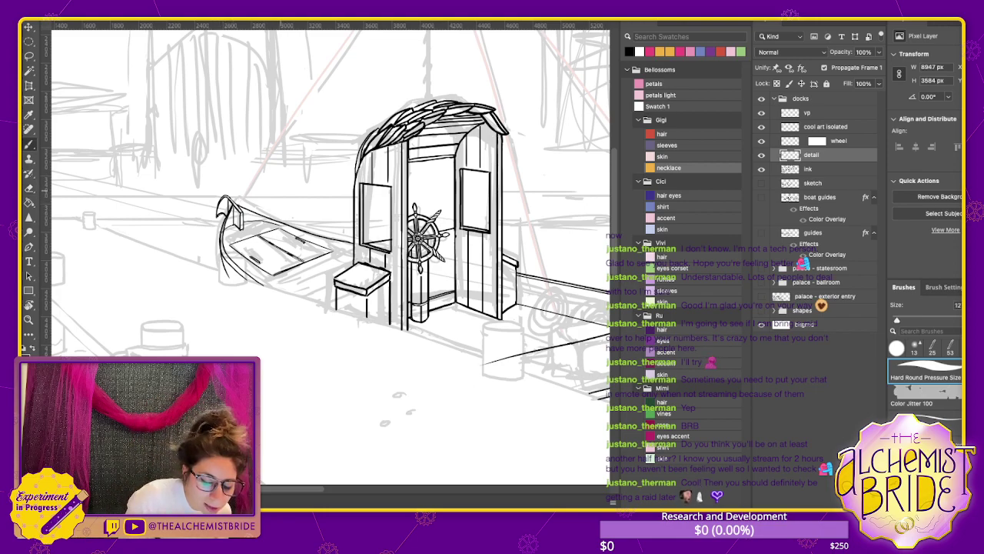
key(e)
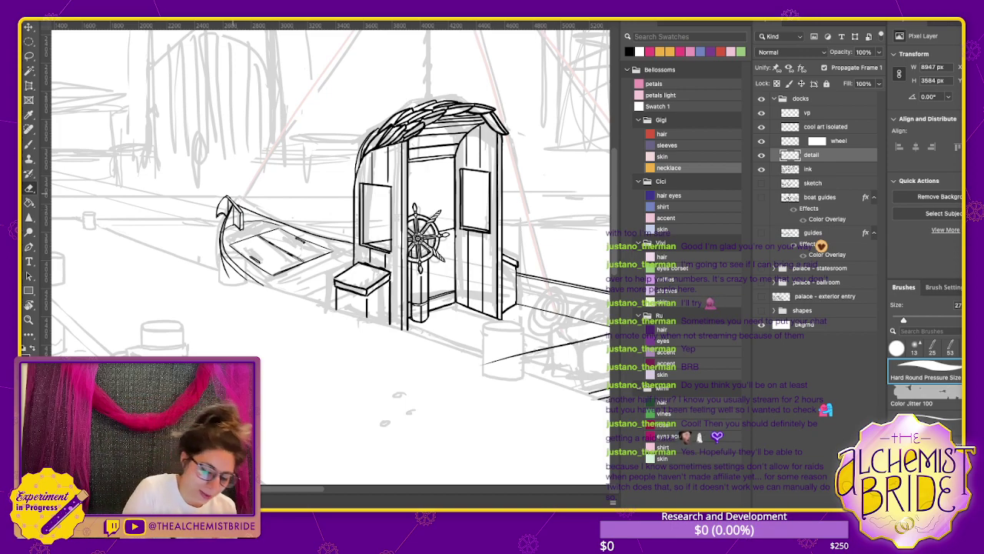
key(b)
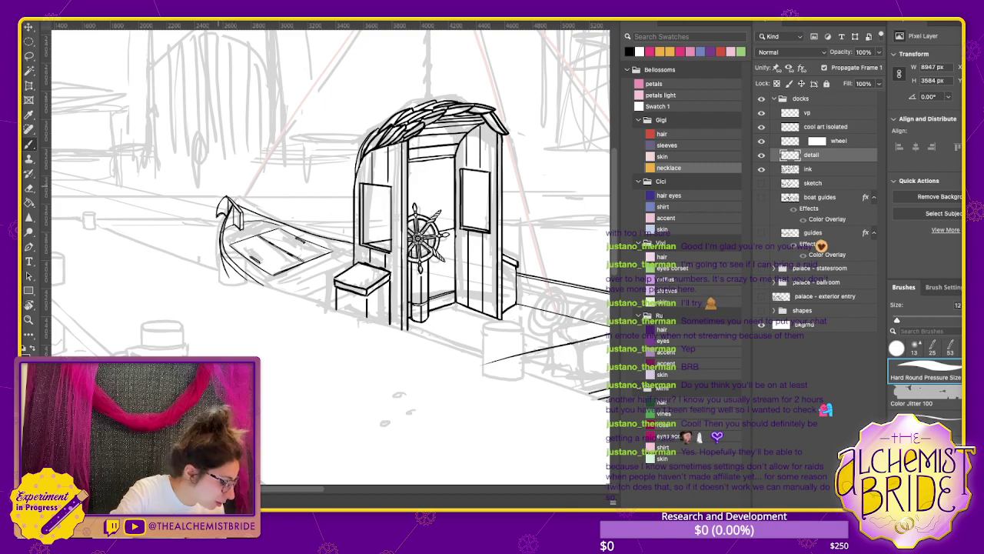
key(e)
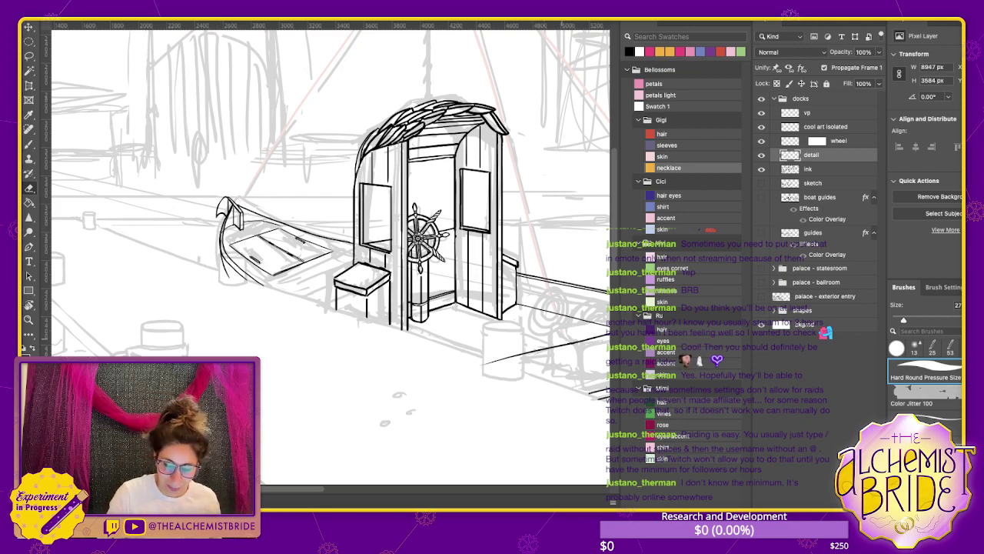
Ink a short line along the boat's edge, then trim its left end with the Eraser
scroll(326, 256, right, 5)
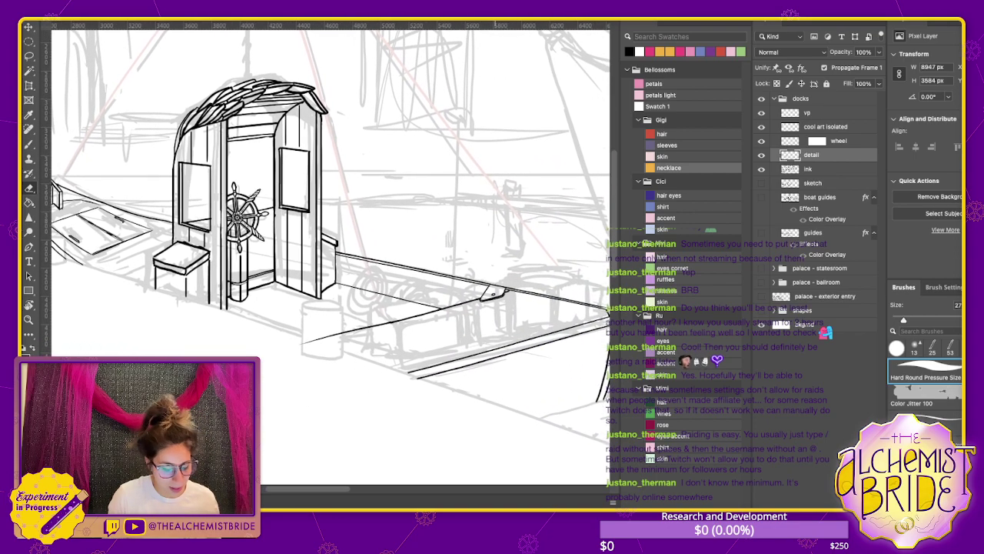
scroll(326, 257, left, 1)
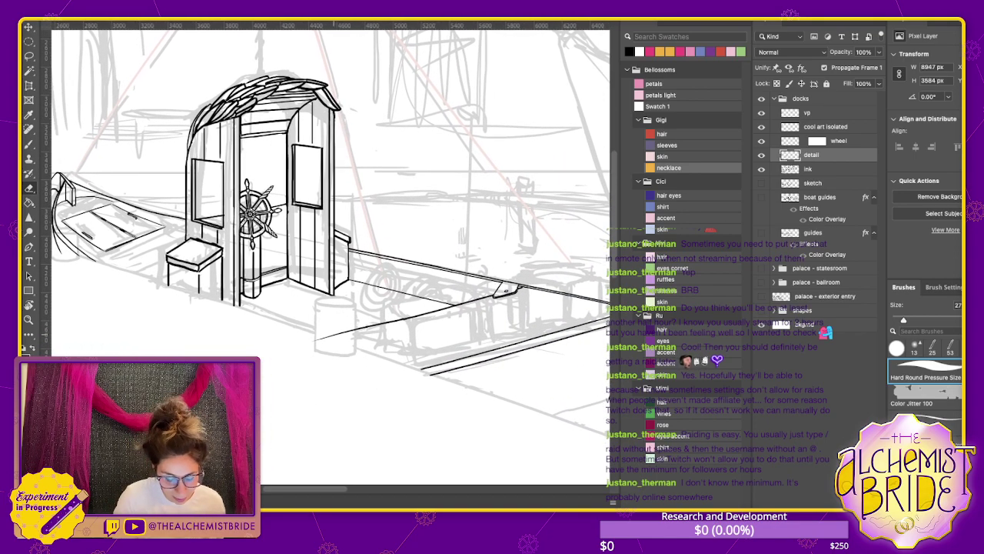
key(b)
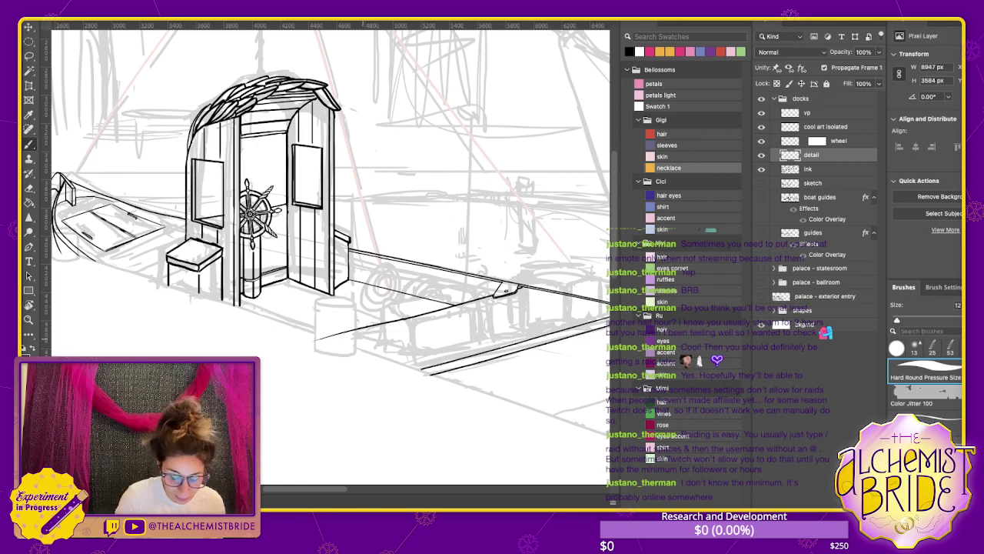
mouse_move(320, 340)
mouse_down()
mouse_move(363, 334)
mouse_move(337, 338)
mouse_up()
key(ctrl+z)
key(ctrl+z)
key(ctrl+z)
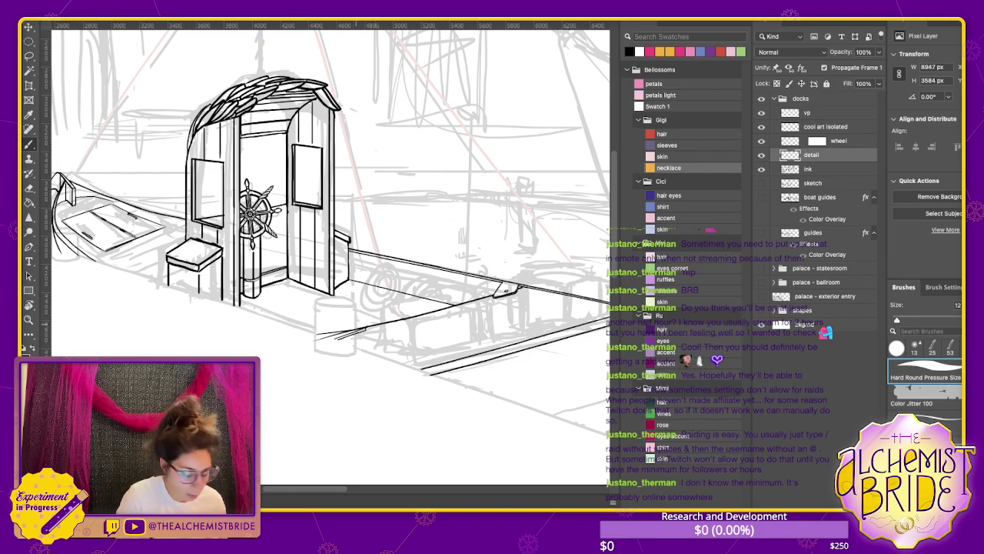
key(e)
drag(325, 336, 355, 332)
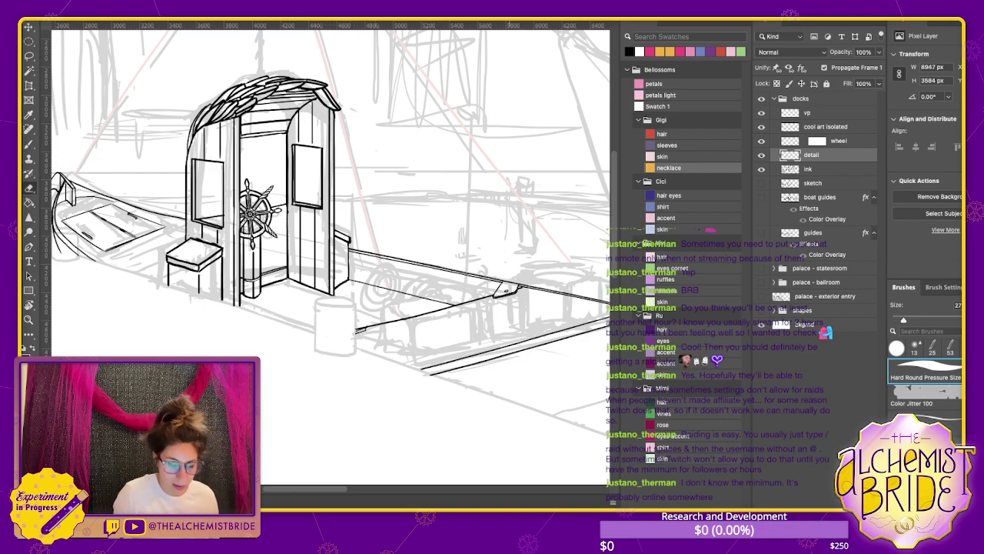
Ink a diagonal line along the boat's edge and its top edge toward the prow
key(b)
scroll(323, 246, right, 5)
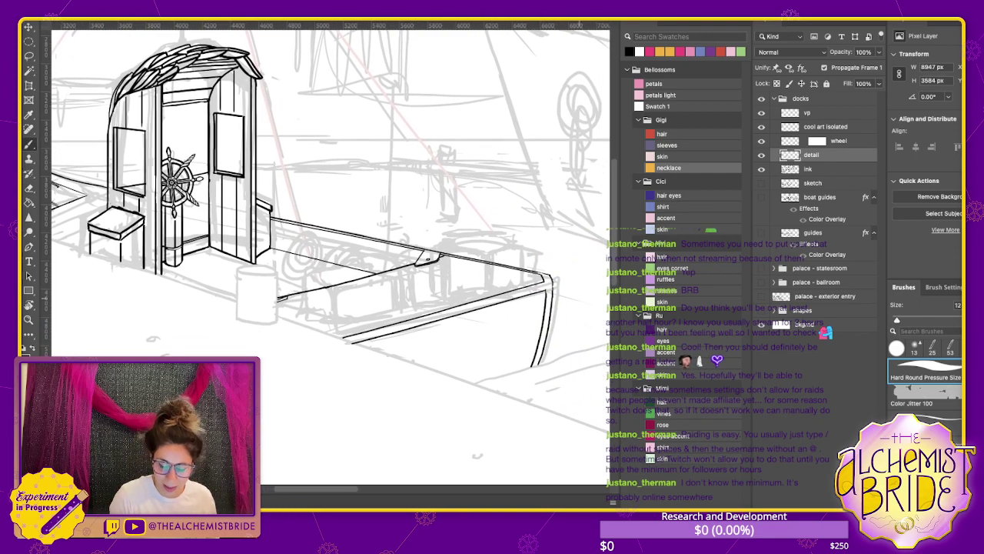
scroll(323, 254, left, 5)
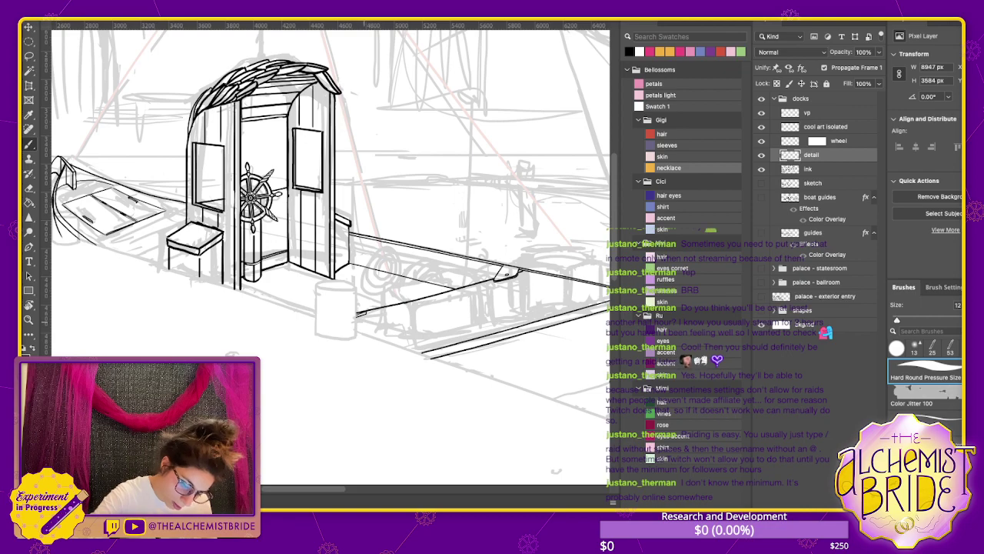
drag(366, 323, 423, 344)
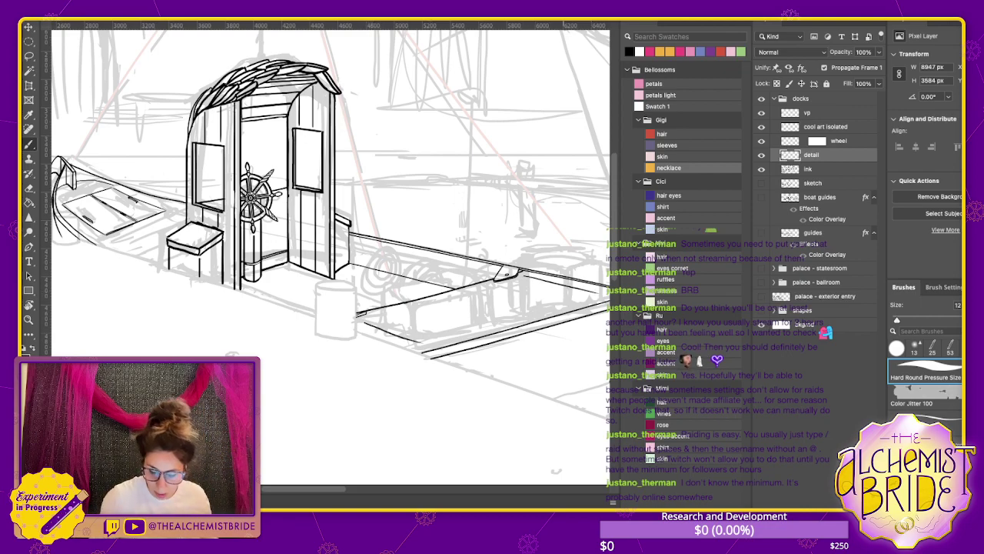
scroll(326, 253, right, 5)
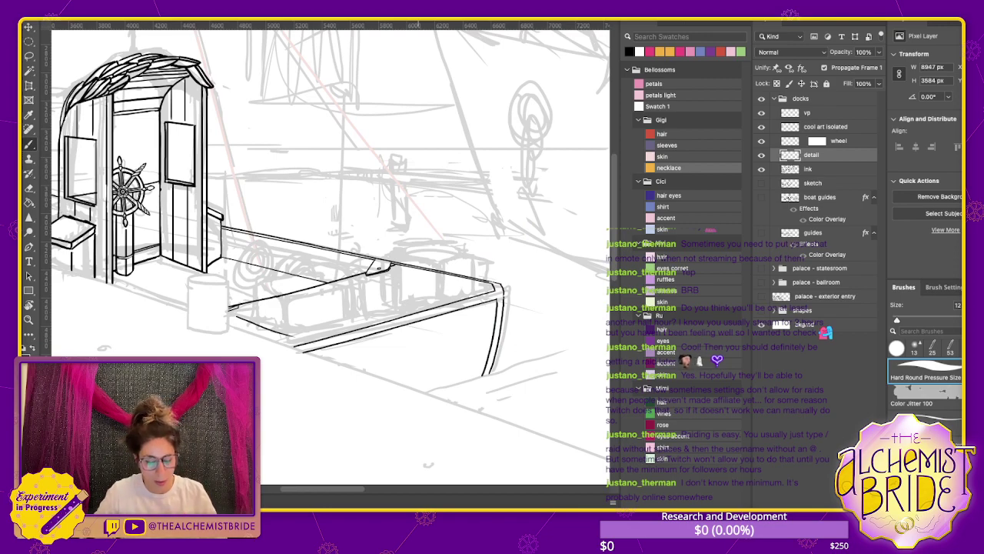
drag(407, 272, 477, 289)
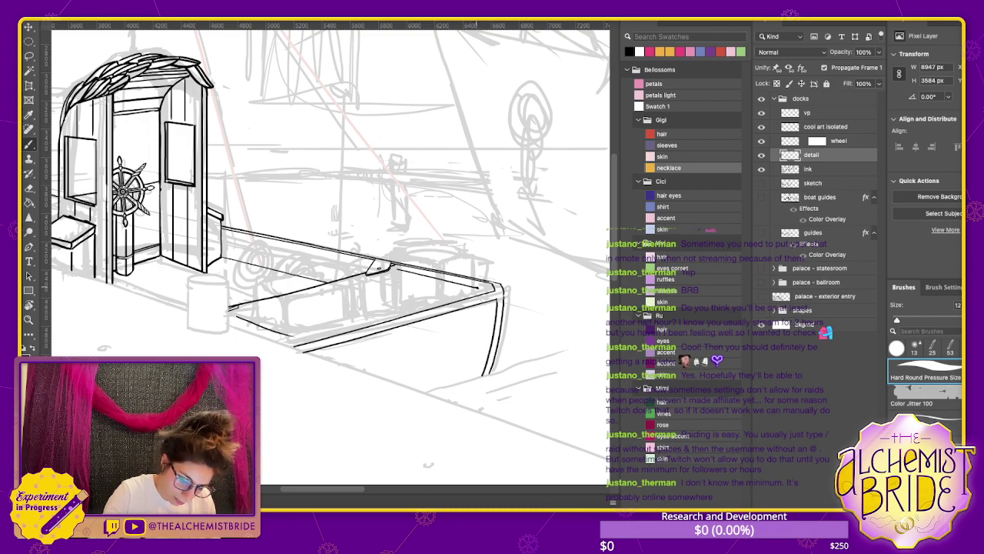
Ink the boat's lower edge and an inner line below its top edge, redrawing the lower edge, then add seat curves
drag(477, 288, 297, 339)
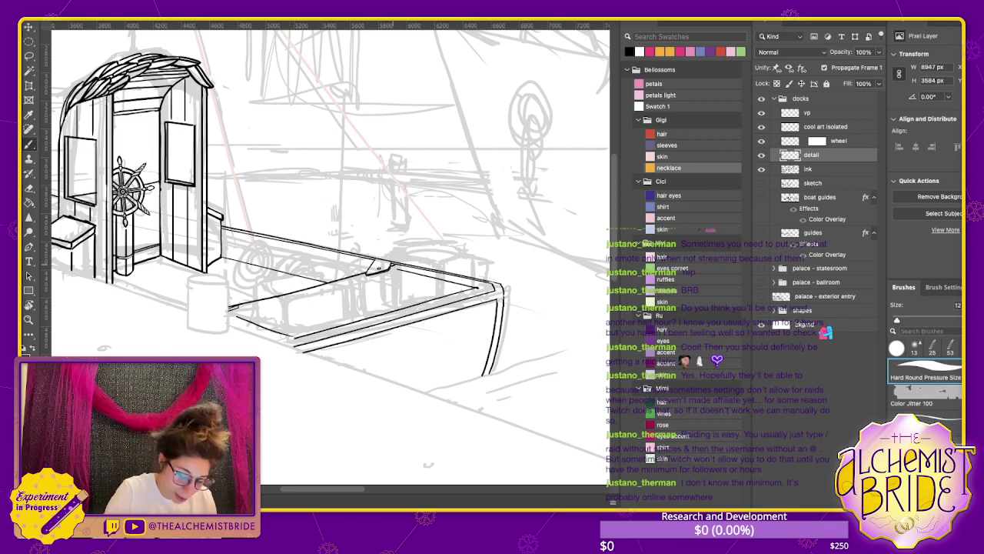
drag(392, 269, 237, 317)
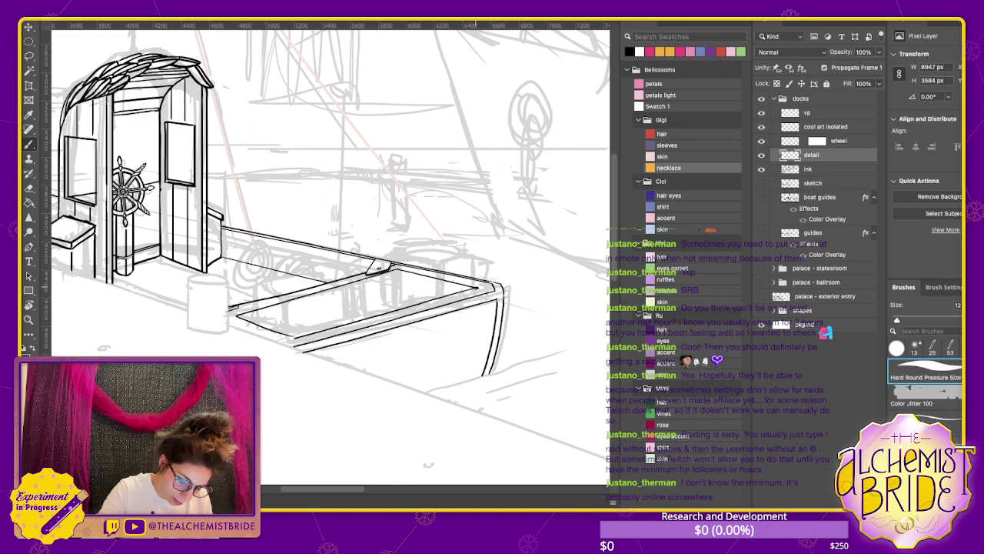
drag(475, 289, 300, 343)
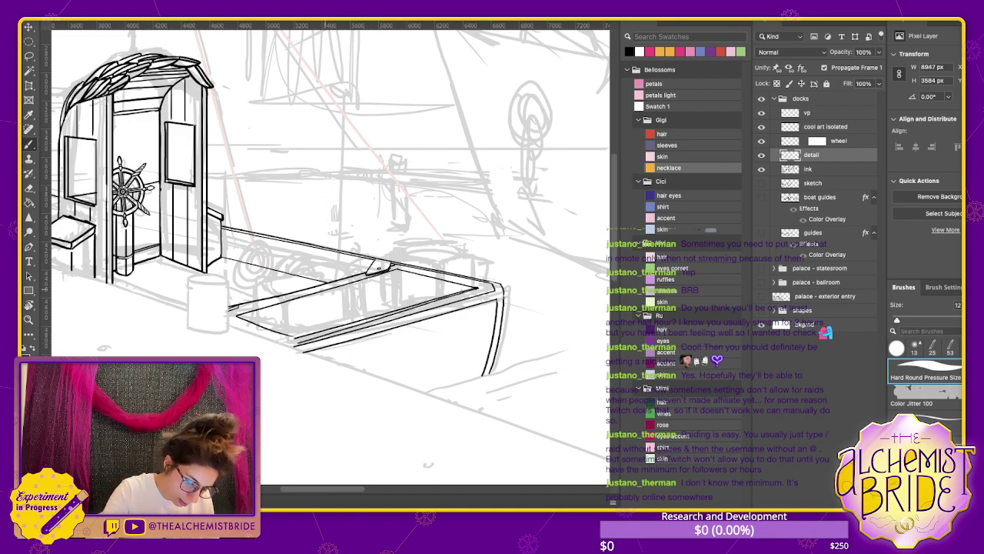
key(ctrl+z)
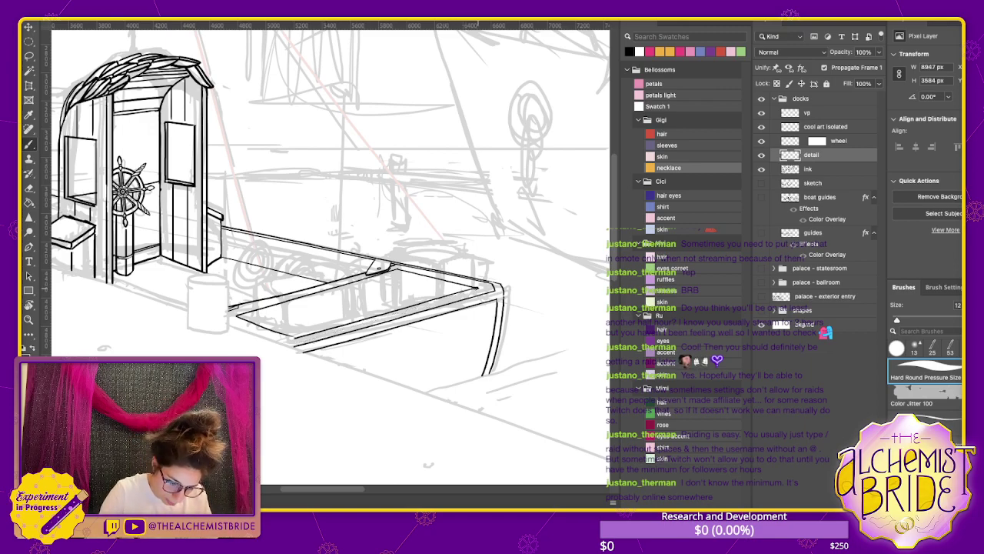
drag(477, 289, 300, 343)
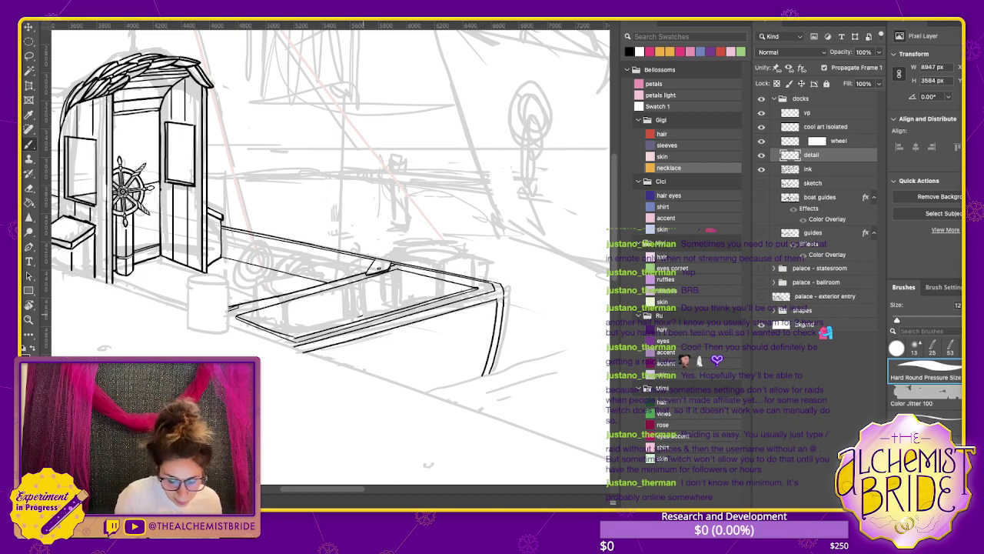
mouse_move(363, 315)
mouse_down()
mouse_move(407, 300)
mouse_move(380, 307)
mouse_move(397, 305)
mouse_up()
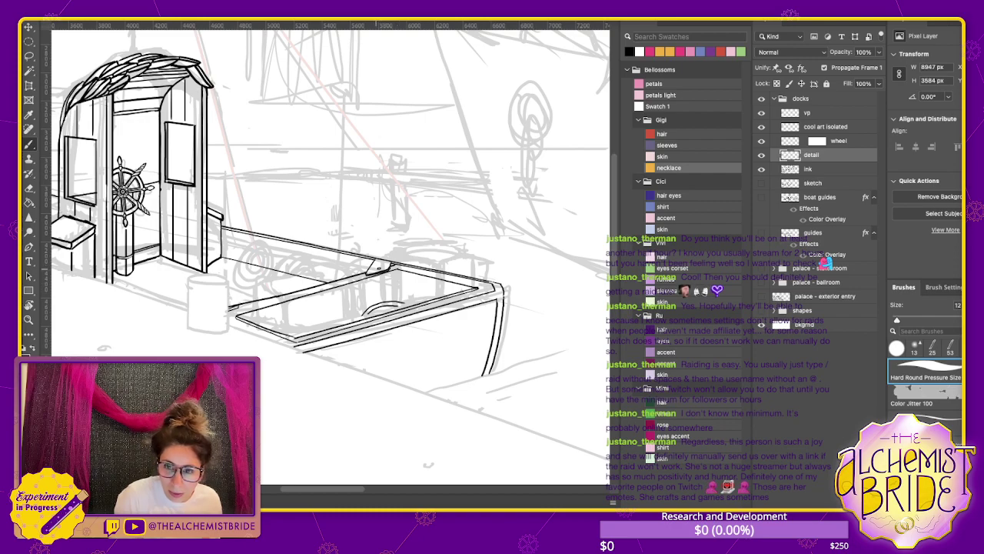
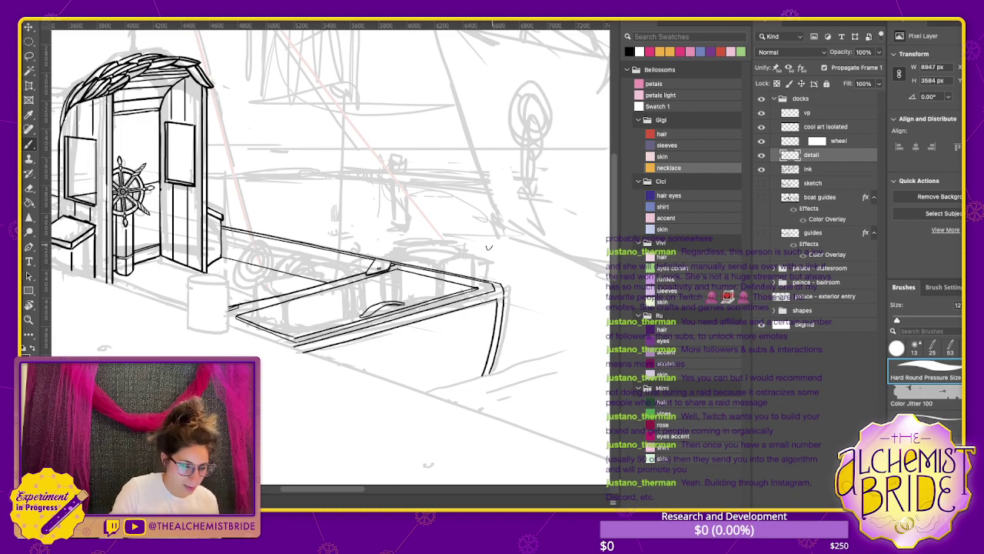
Ink a short stroke along the cabin panel's base, then undo and redo it
scroll(323, 254, left, 5)
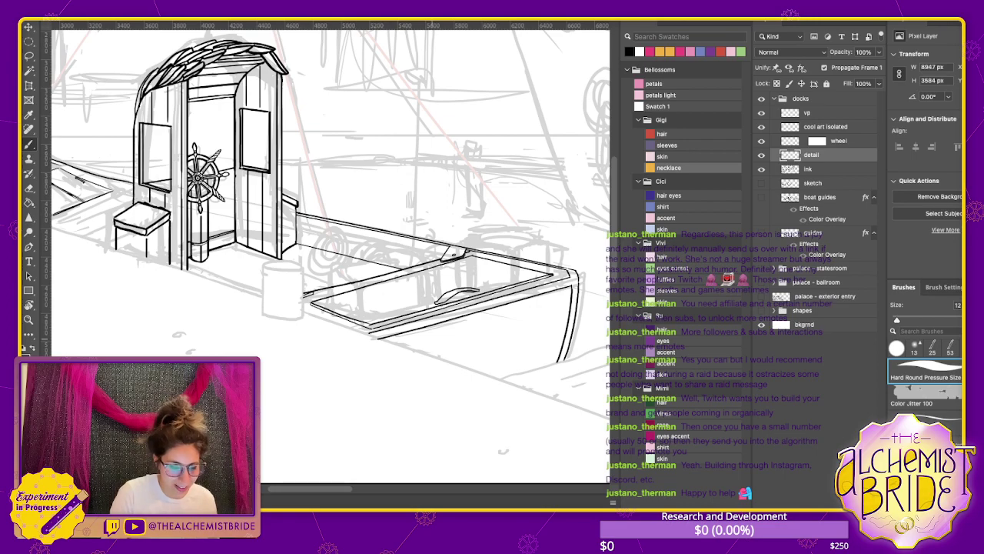
scroll(326, 256, left, 3)
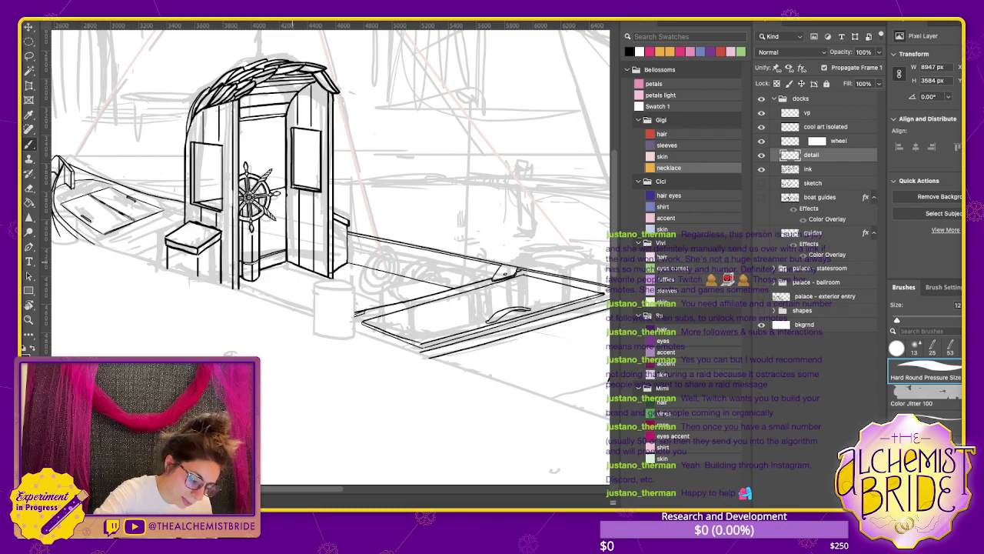
drag(300, 264, 328, 274)
key(ctrl+z)
key(ctrl+z)
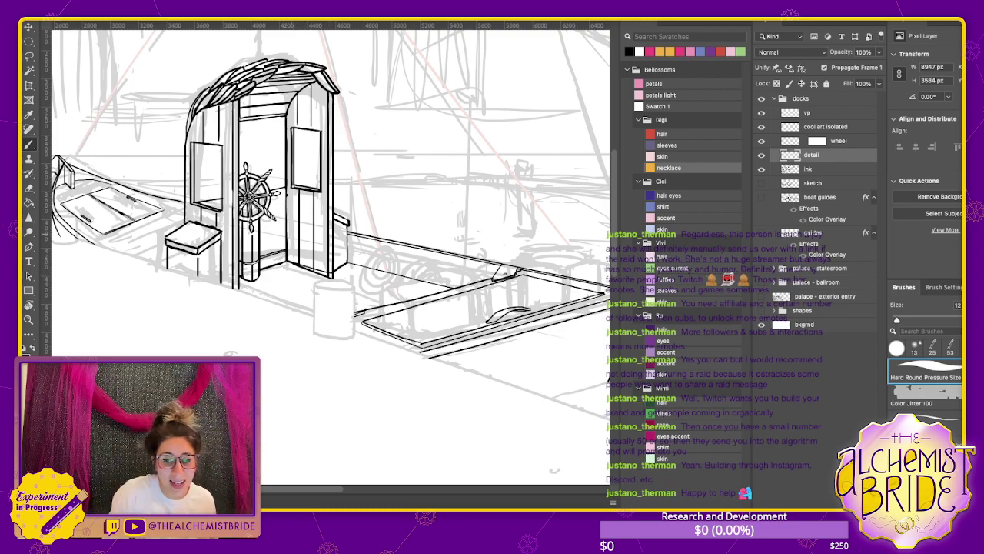
Erase excess ink at the cabin's lower-right corner and edge, undoing the over-erasing
key(e)
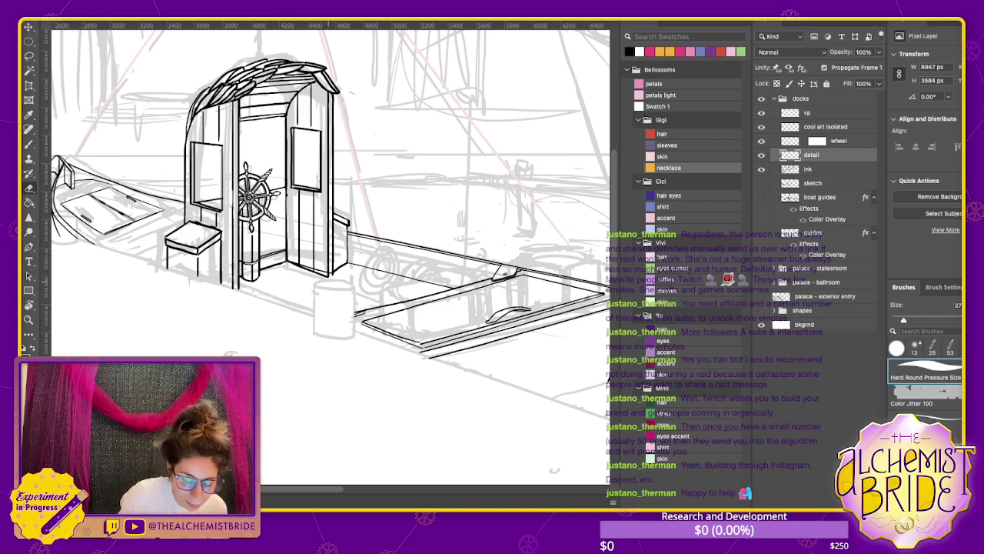
click(329, 276)
mouse_move(297, 265)
mouse_down()
mouse_move(326, 276)
mouse_move(288, 261)
mouse_move(326, 275)
mouse_up()
key(ctrl+z)
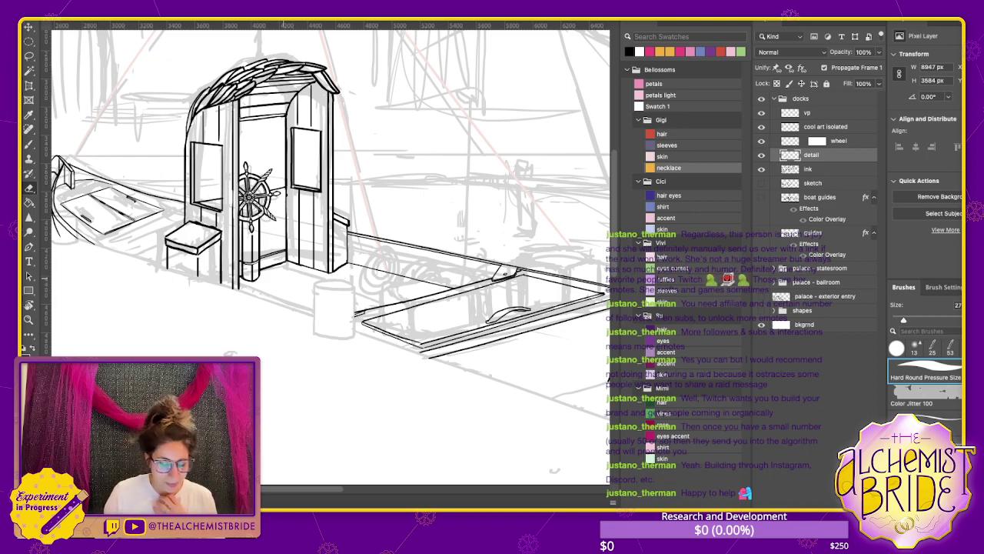
Try a short horizontal ink line beside the hull, then erase it
key(b)
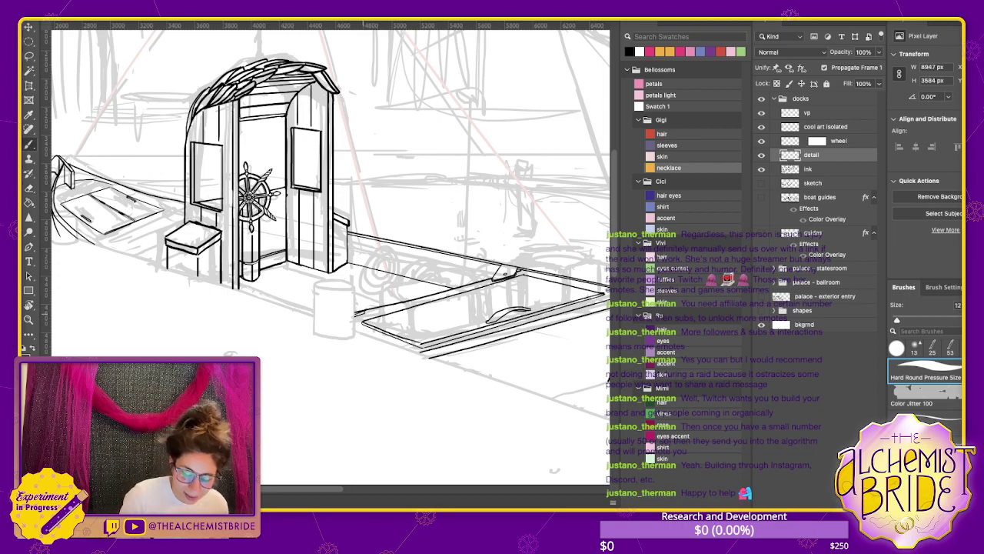
drag(358, 312, 317, 313)
key(ctrl+z)
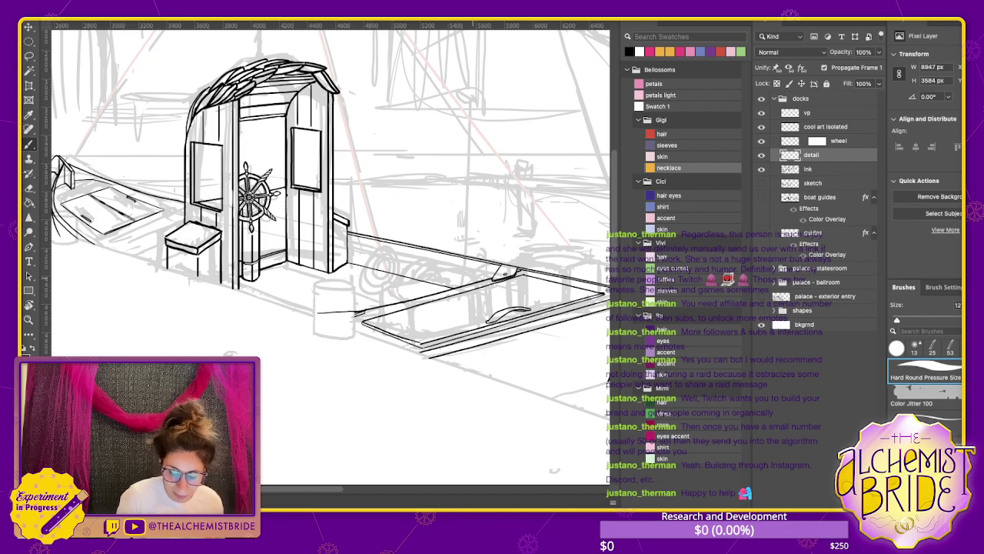
key(ctrl+z)
key(ctrl+shift+z)
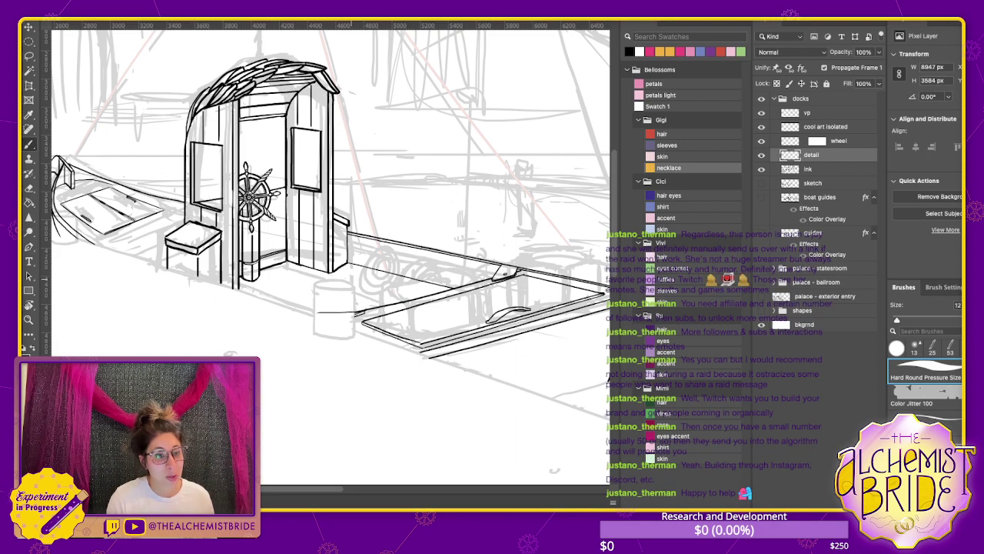
key(e)
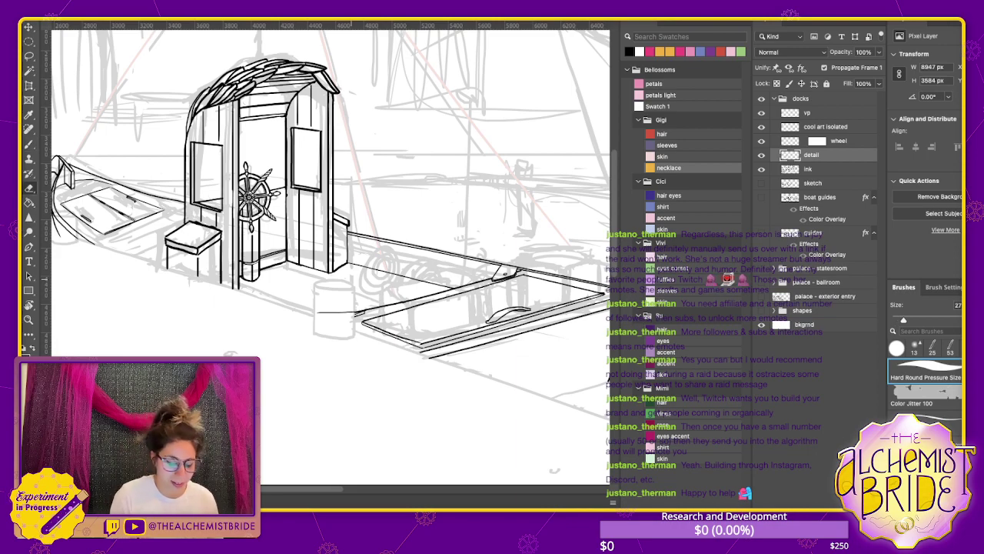
drag(359, 312, 318, 312)
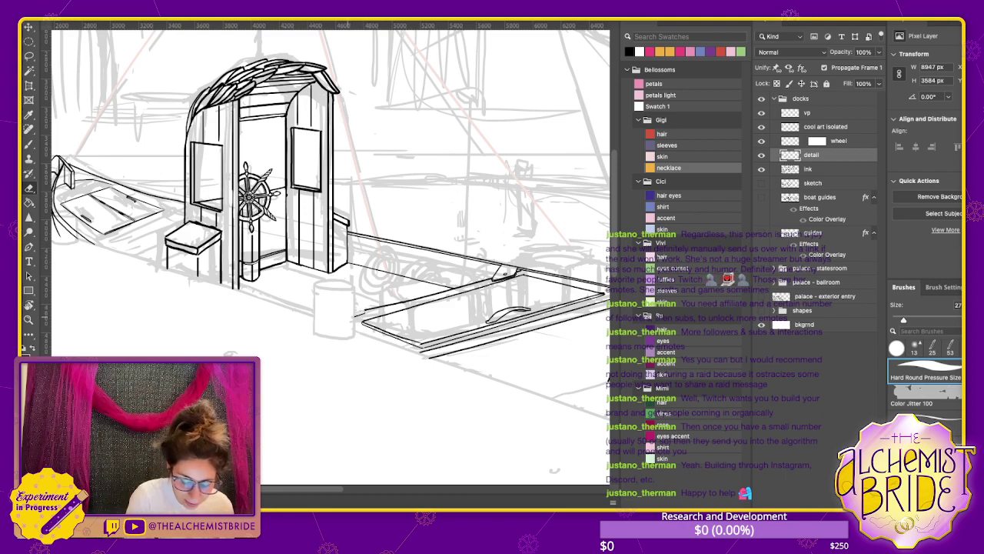
Redraw the short horizontal line beside the hull near the barrel, undoing stray strokes
key(b)
drag(368, 309, 310, 310)
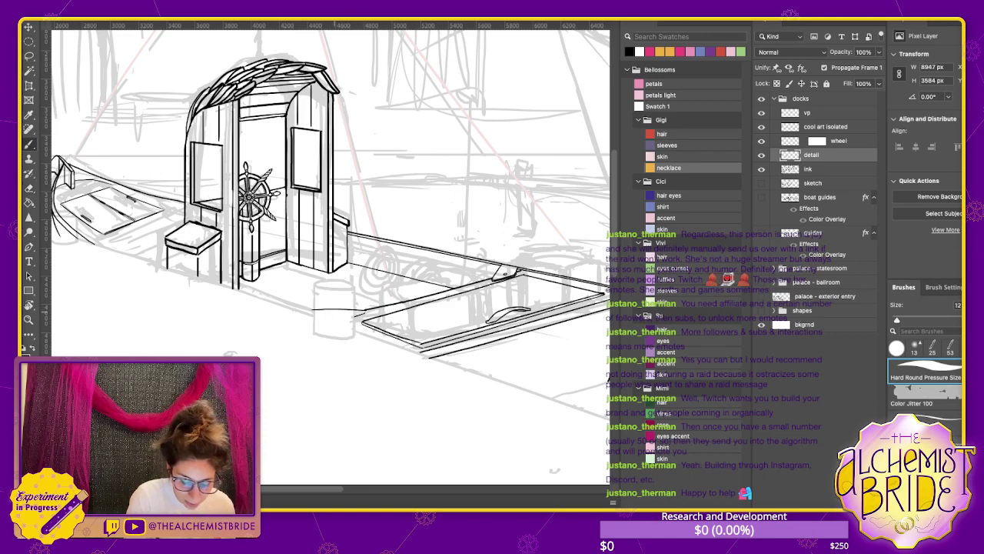
key(ctrl+z)
mouse_move(373, 310)
mouse_down()
mouse_move(313, 309)
mouse_move(340, 322)
mouse_up()
key(ctrl+z)
key(ctrl+z)
key(ctrl+z)
key(ctrl+z)
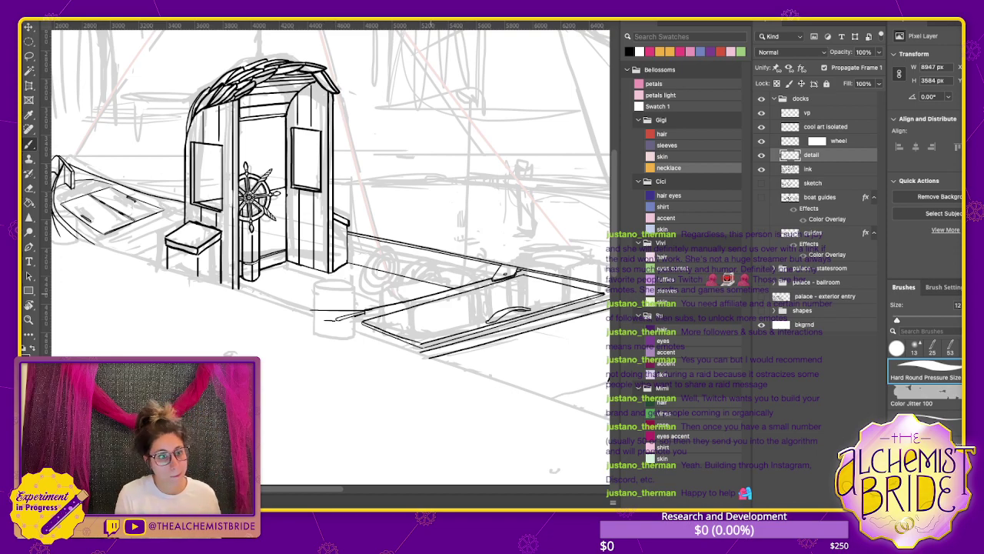
Ink long vertical plank lines down the hull's right side
scroll(326, 258, right, 5)
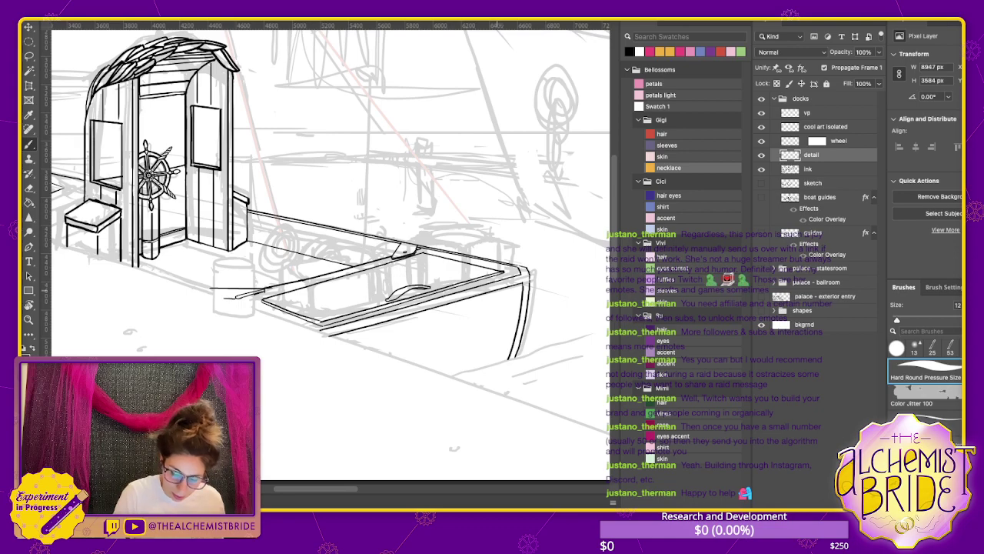
drag(499, 289, 489, 368)
drag(462, 300, 459, 369)
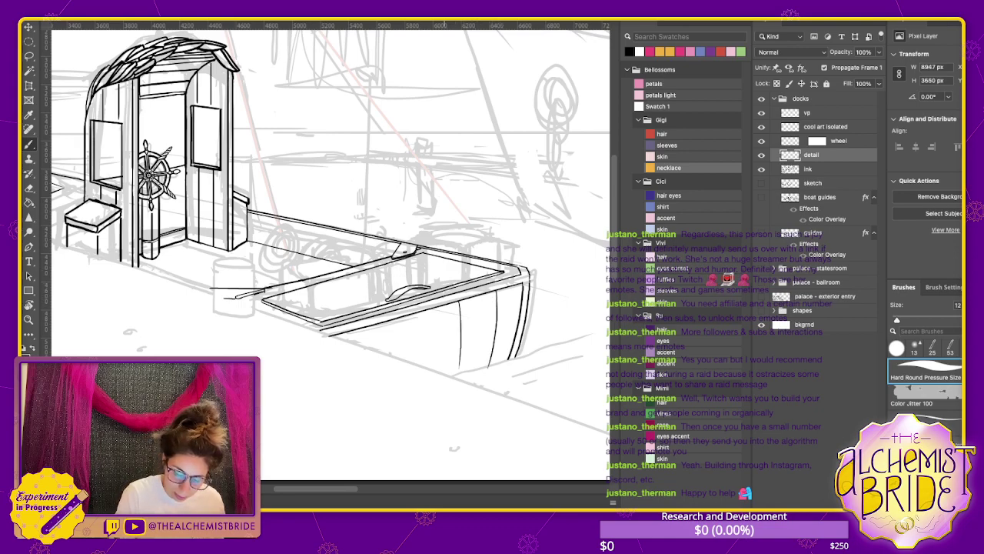
key(ctrl+z)
key(ctrl+z)
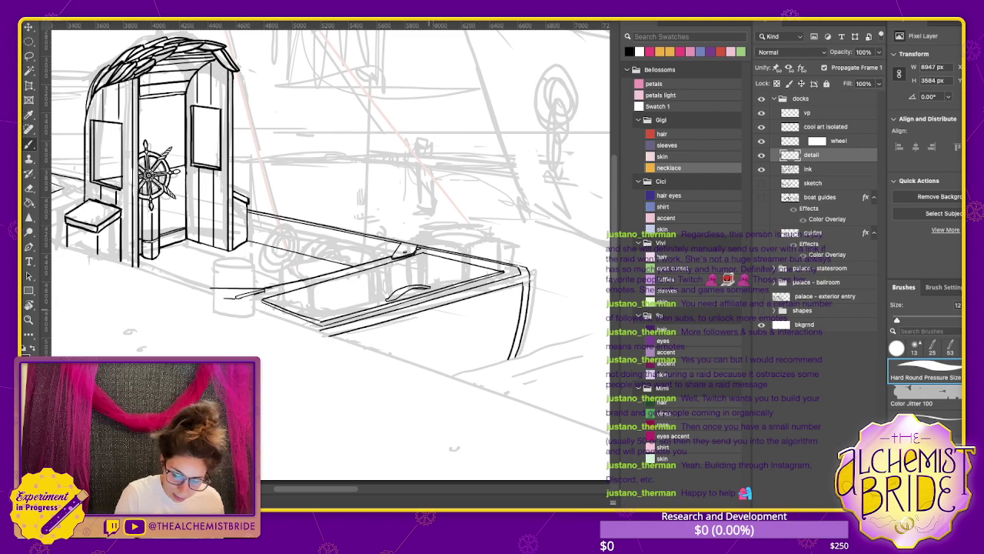
drag(428, 310, 434, 385)
key(ctrl+z)
drag(427, 310, 427, 415)
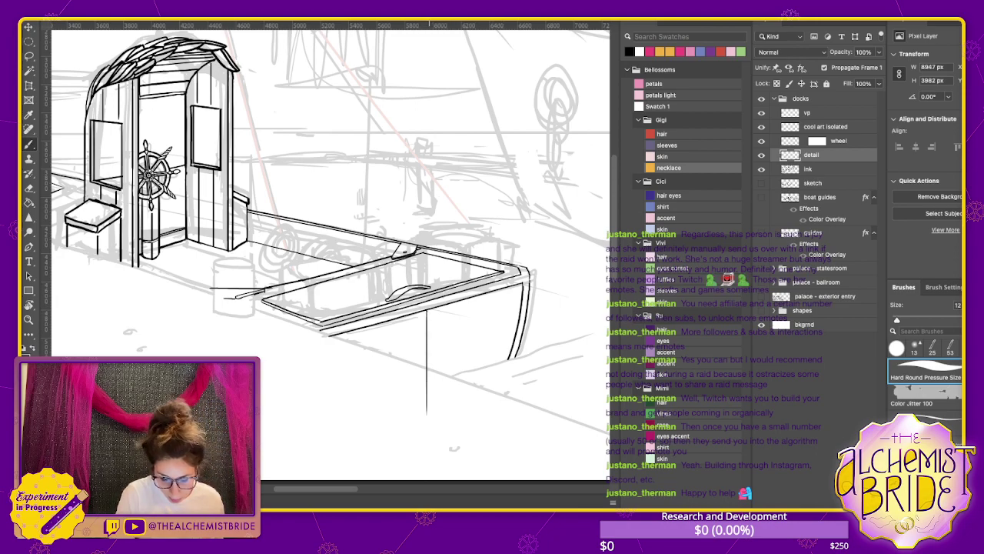
drag(462, 302, 459, 395)
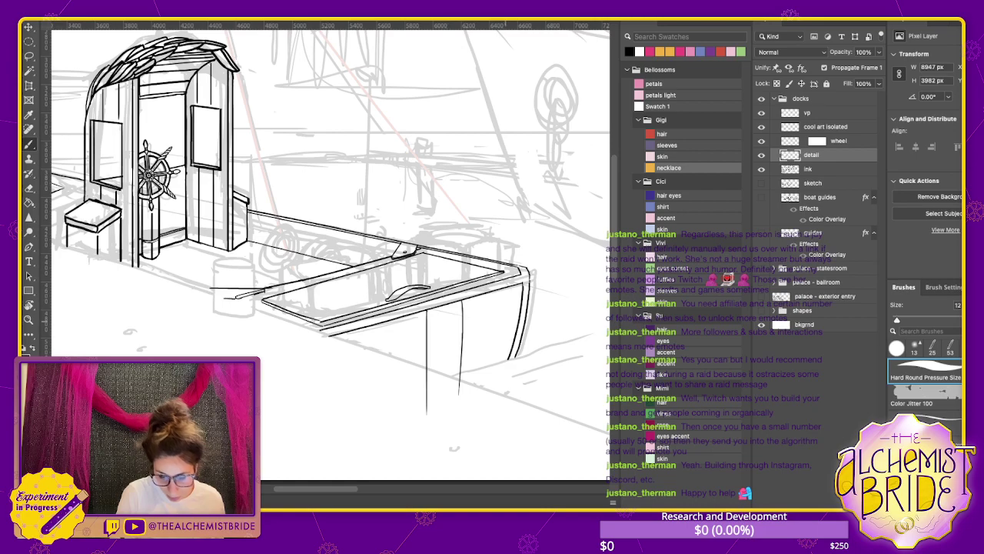
drag(496, 290, 483, 389)
Add a longer plank line further left and a short vertical line at the hull's curve
drag(383, 323, 392, 412)
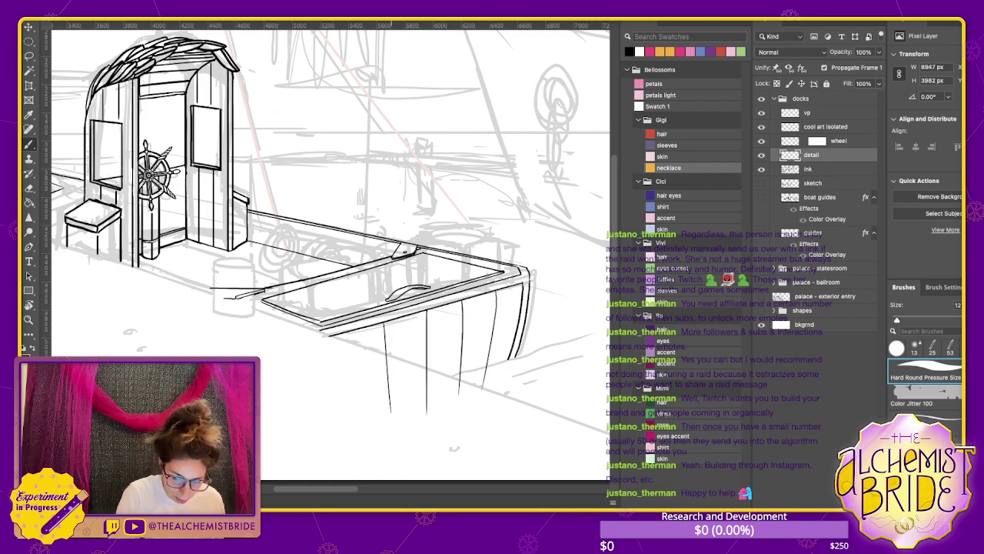
key(ctrl+z)
drag(382, 324, 380, 427)
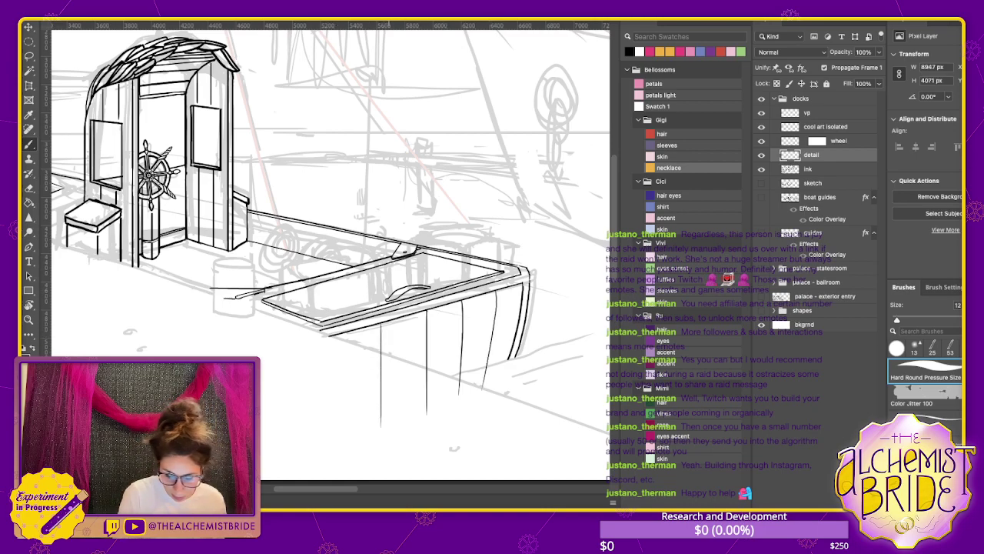
drag(343, 336, 369, 400)
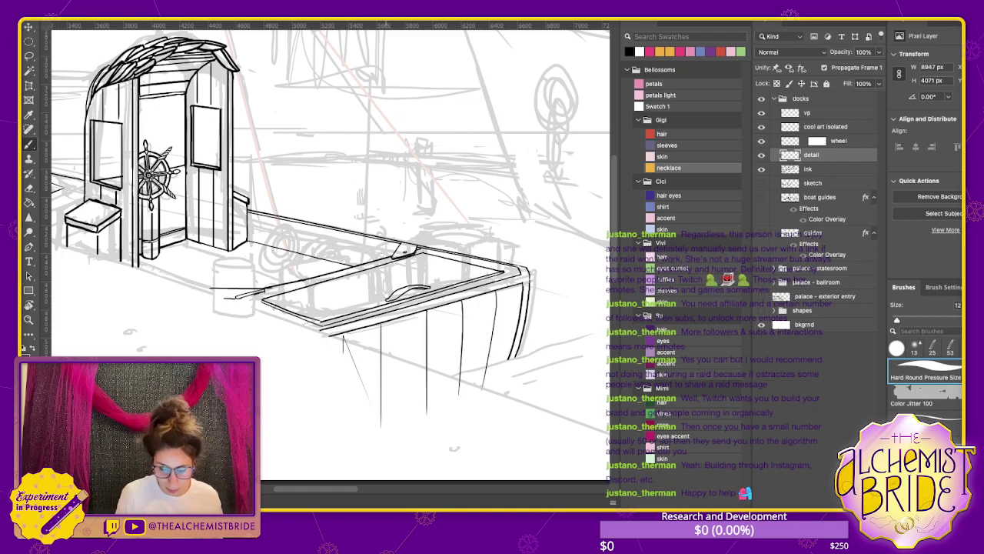
key(ctrl+z)
drag(343, 334, 344, 350)
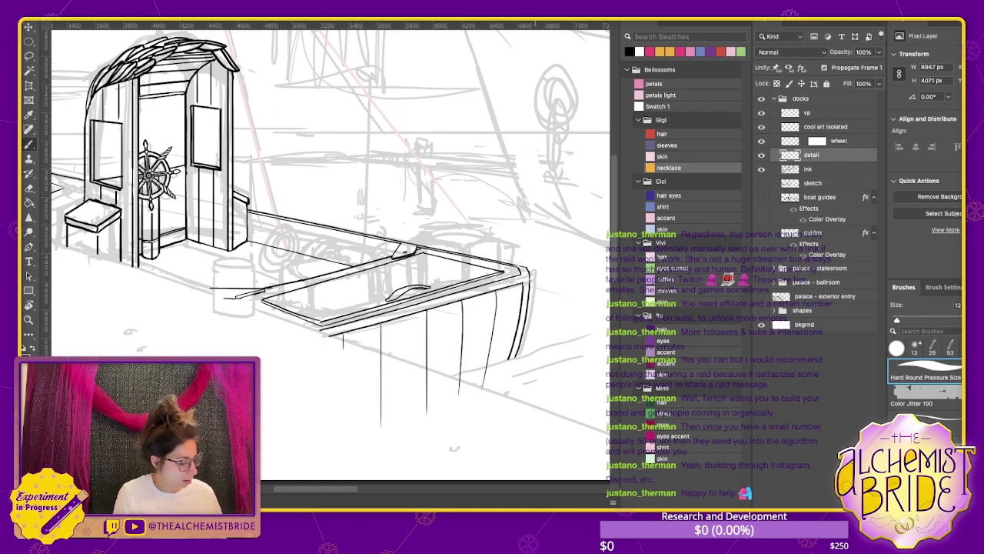
Lasso the overshooting plank ends below the hull and delete them
key(e)
key(l)
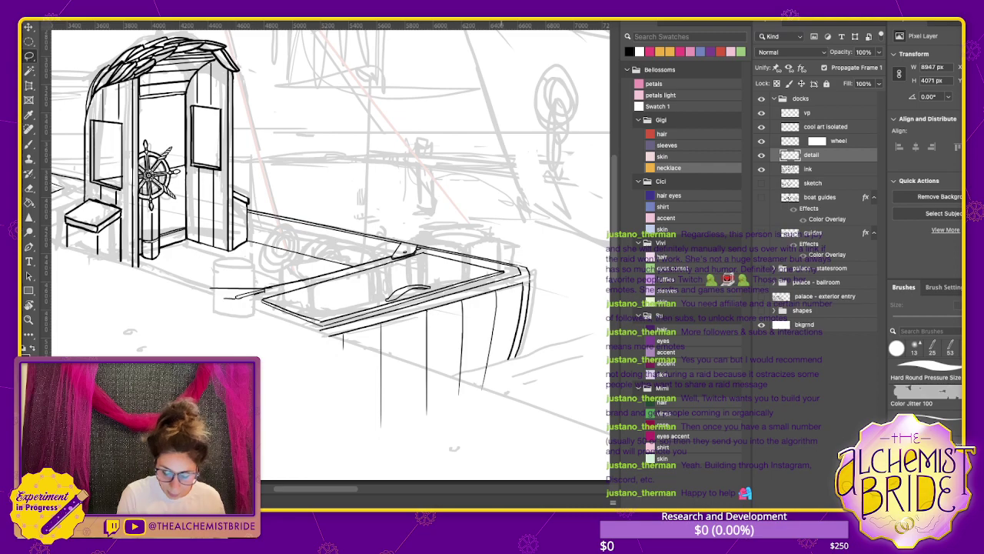
mouse_move(532, 371)
mouse_down()
mouse_move(428, 376)
mouse_move(511, 411)
mouse_up()
key(Delete)
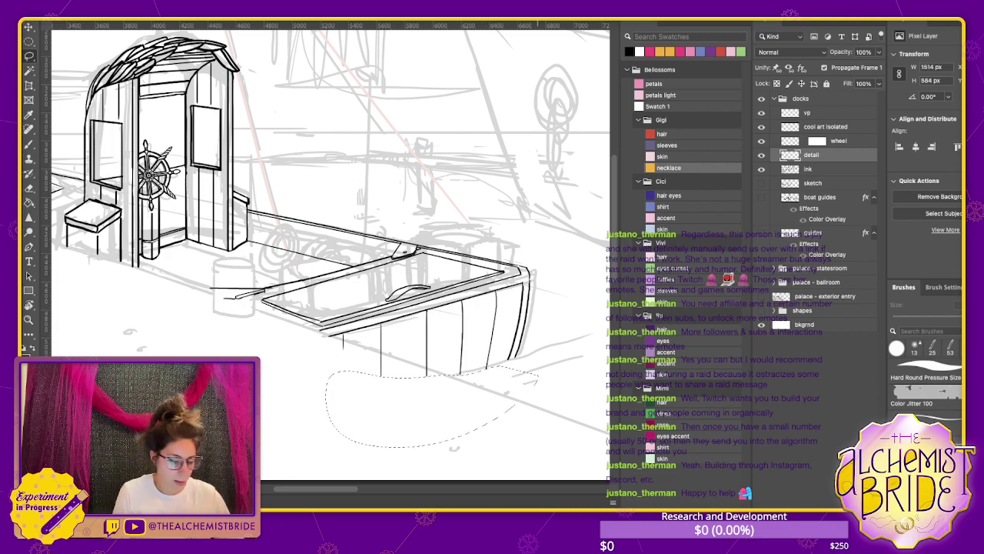
key(ctrl+d)
Ink short detail strokes on the seat box lid beside the ship's wheel
key(b)
scroll(326, 253, left, 5)
scroll(327, 254, up, 2)
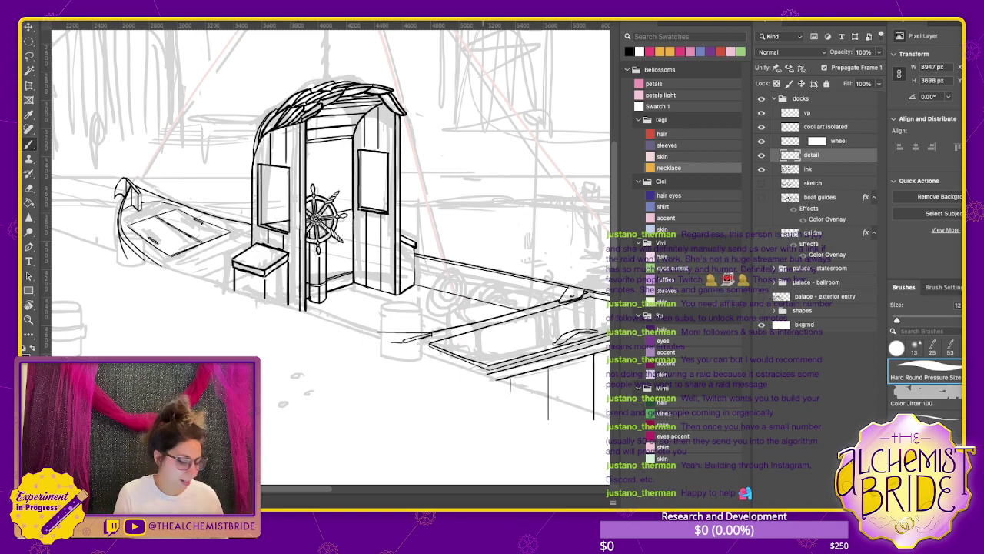
scroll(331, 254, right, 3)
scroll(331, 254, up, 1)
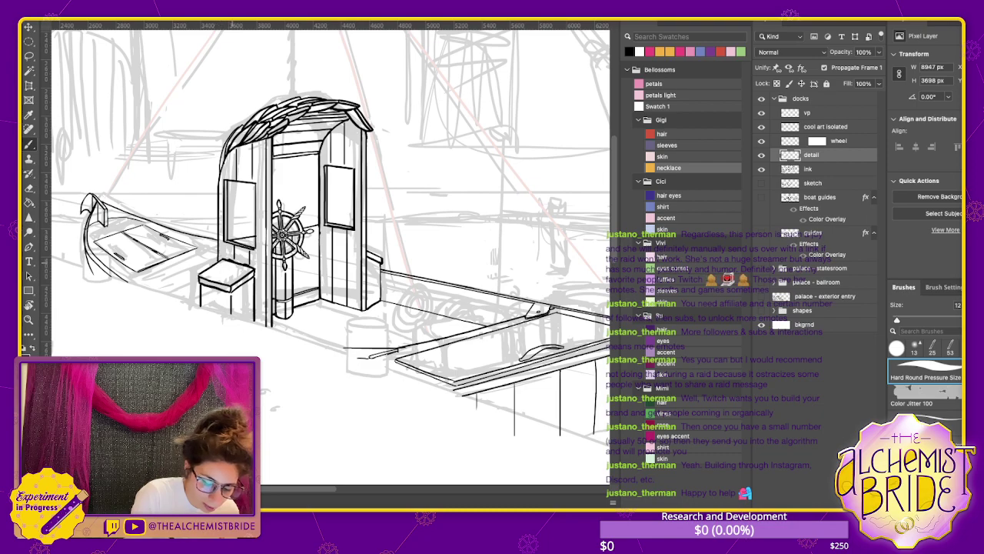
mouse_move(231, 263)
mouse_down()
mouse_move(213, 270)
mouse_move(239, 276)
mouse_up()
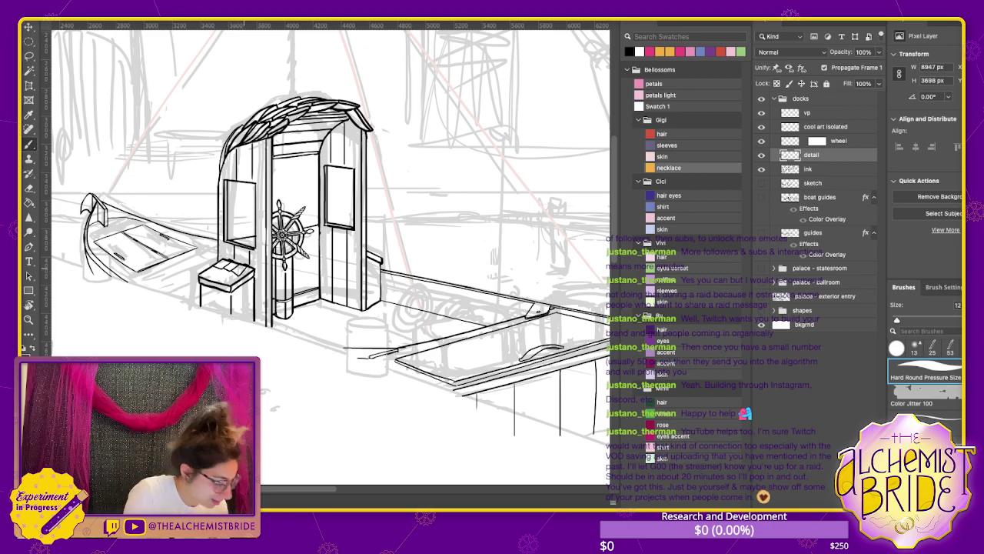
key(e)
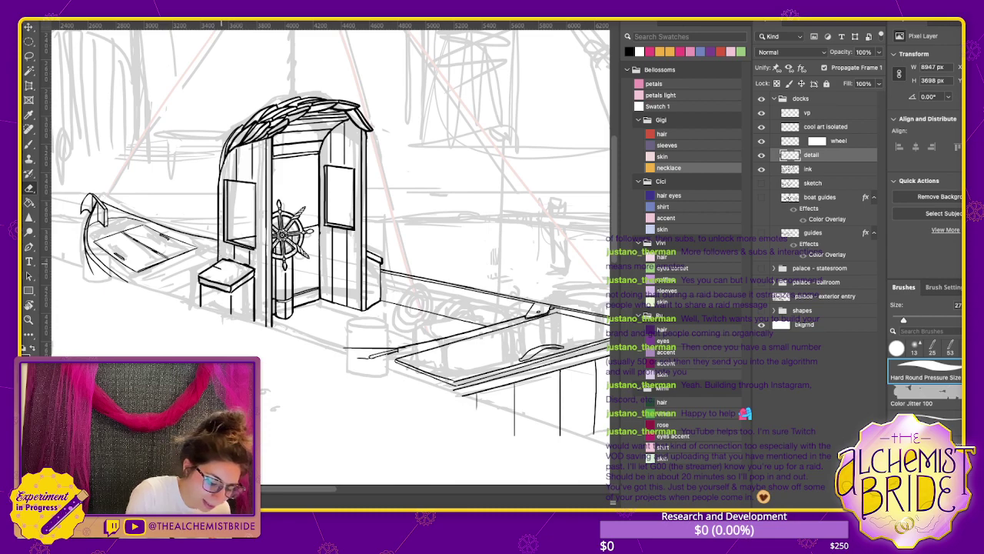
key(b)
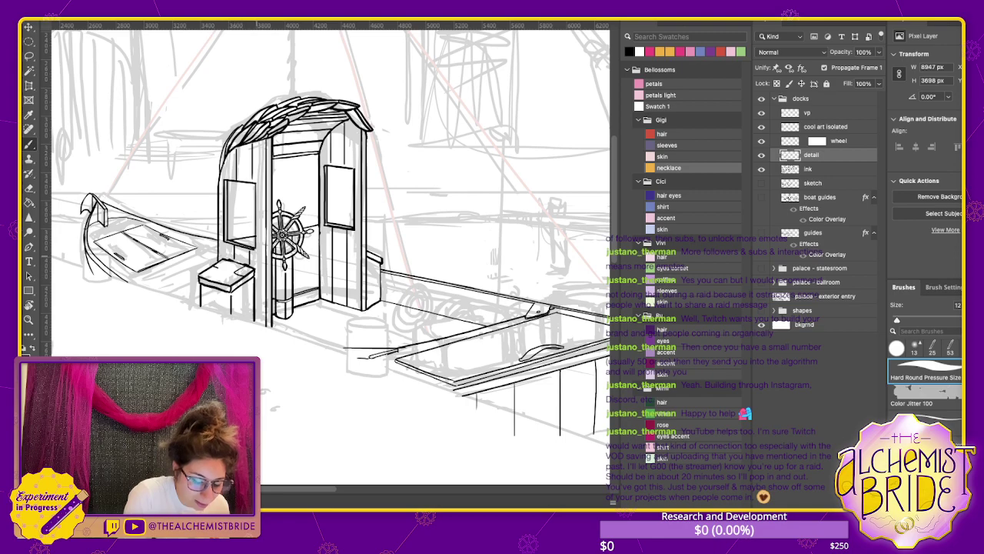
drag(227, 263, 236, 268)
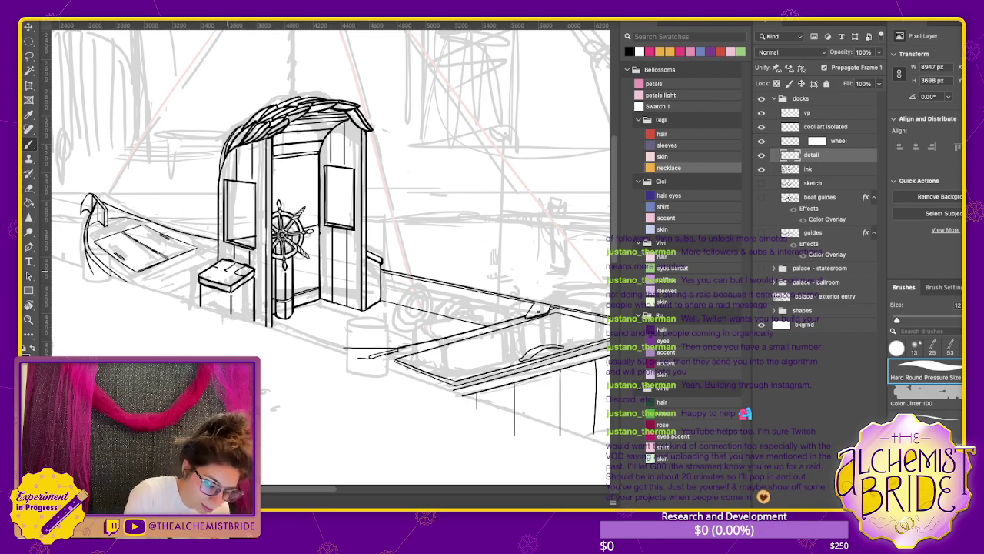
key(ctrl+z)
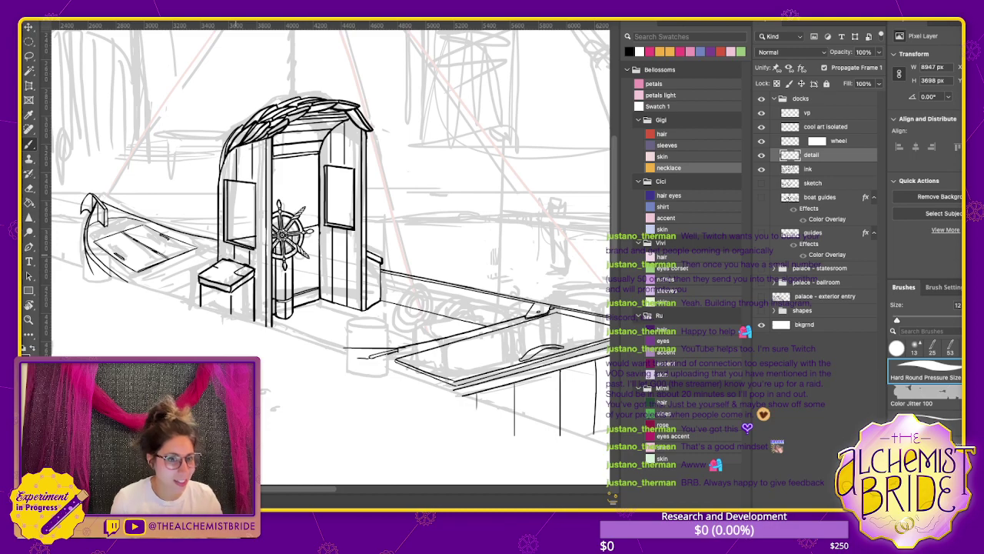
key(e)
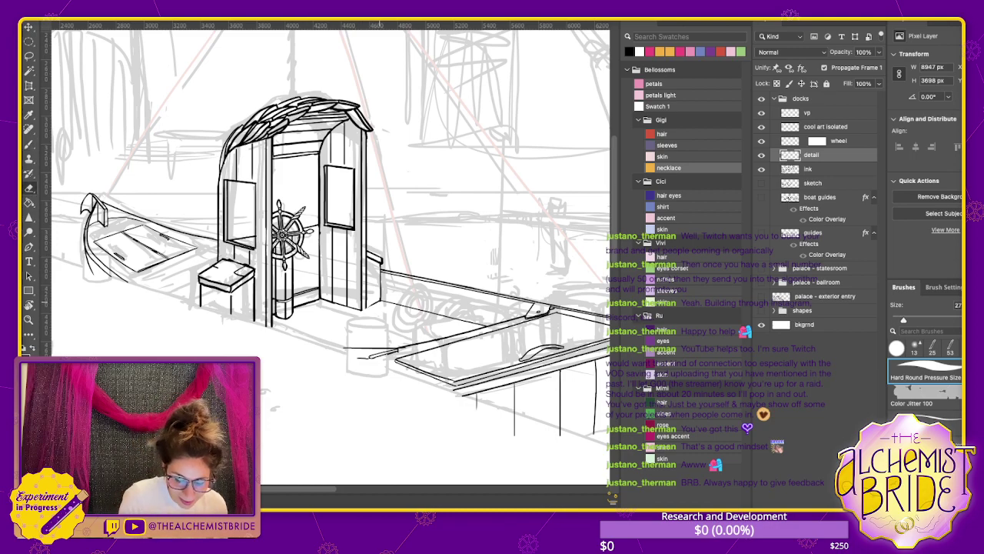
key(b)
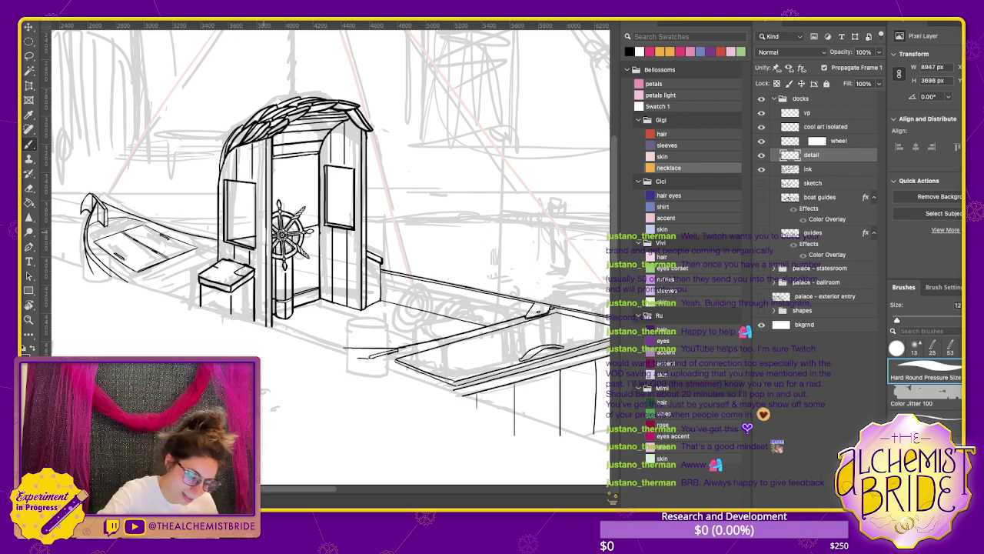
drag(140, 283, 205, 247)
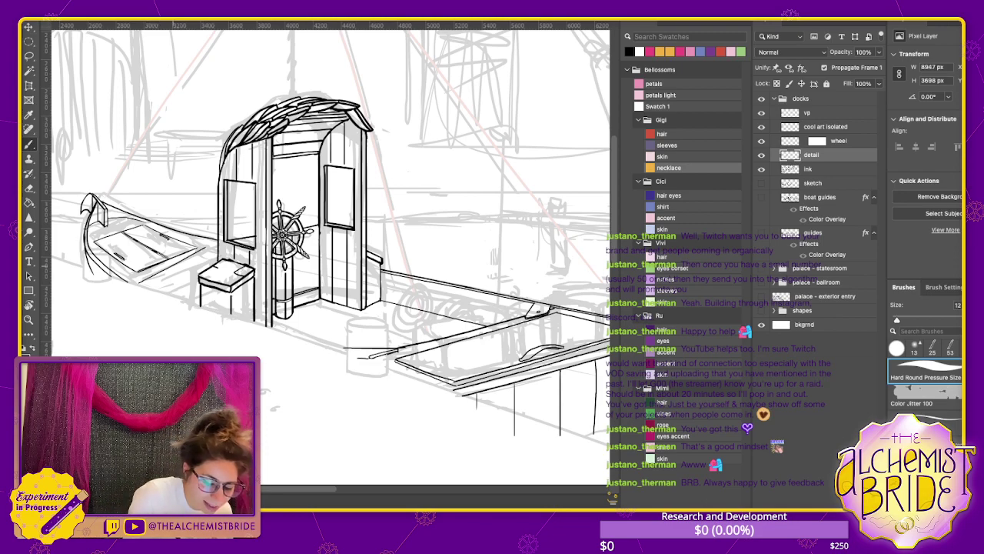
key(ctrl+z)
drag(140, 283, 206, 247)
key(ctrl+z)
drag(151, 282, 212, 249)
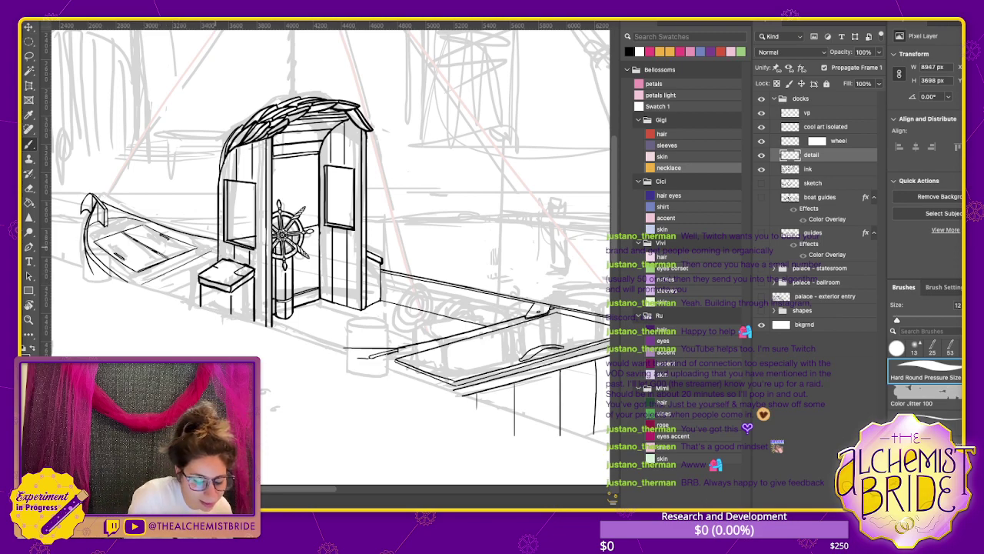
drag(158, 288, 211, 266)
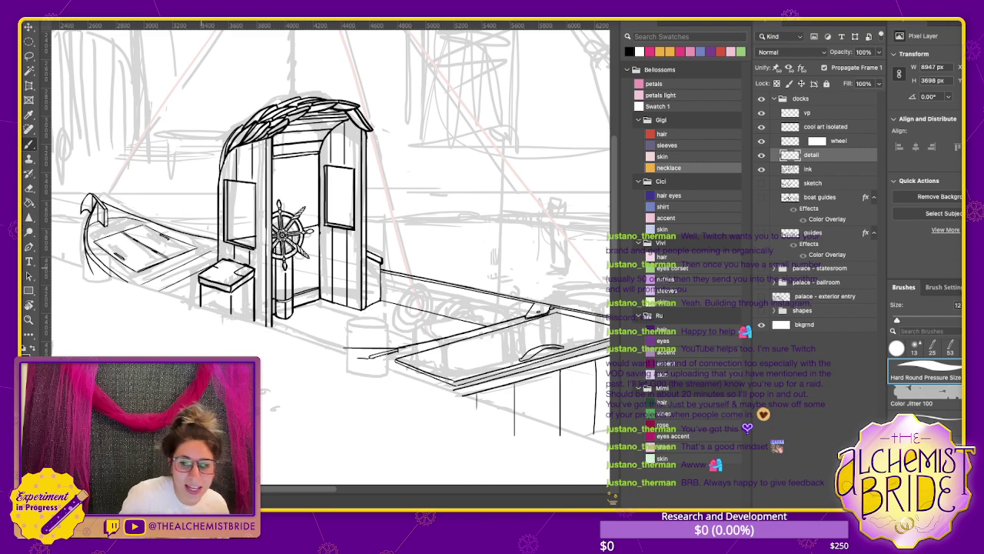
key(ctrl+z)
key(ctrl+z)
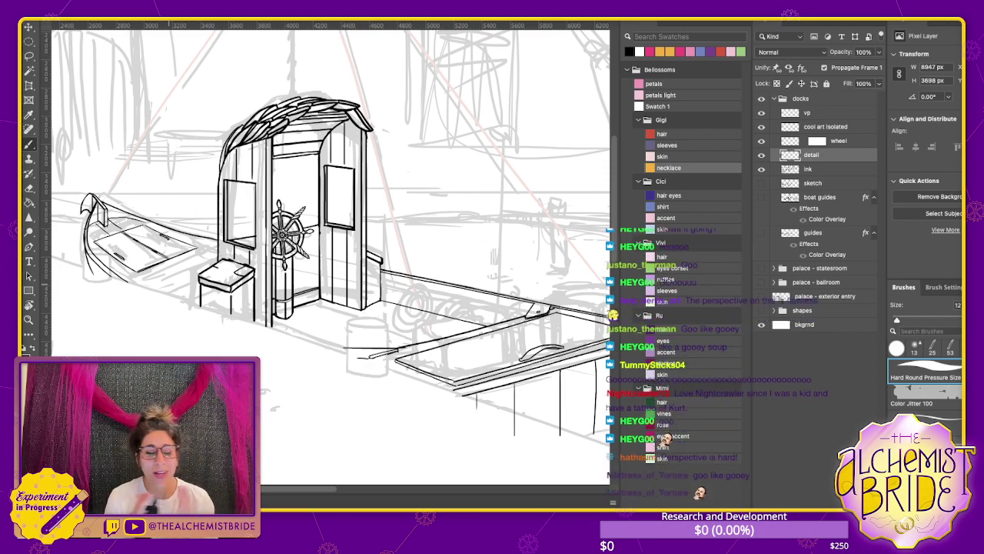
Reframe the view and make the 'palace - exterior entry' layer group visible
key(super+0)
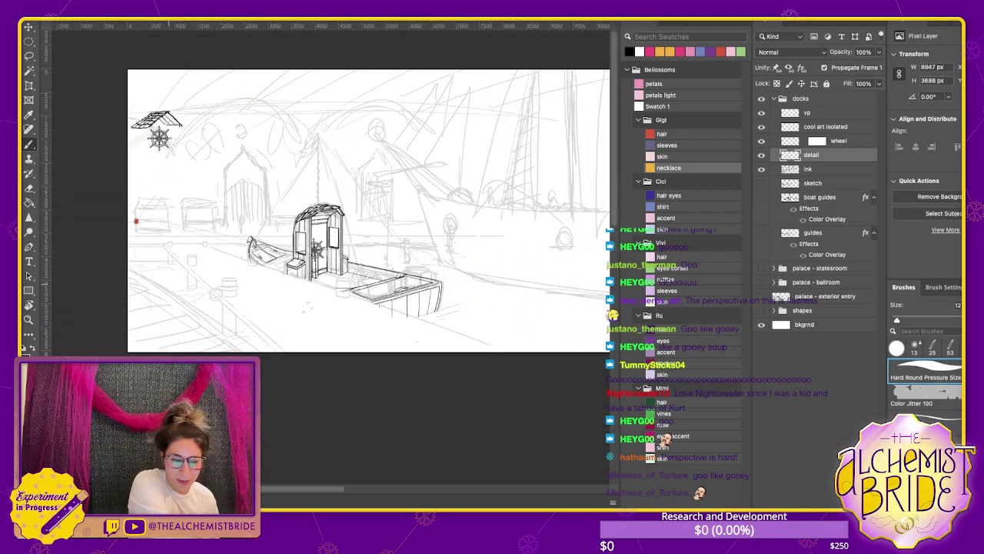
key(super+plus)
scroll(80, 229, up, 3)
scroll(80, 228, left, 4)
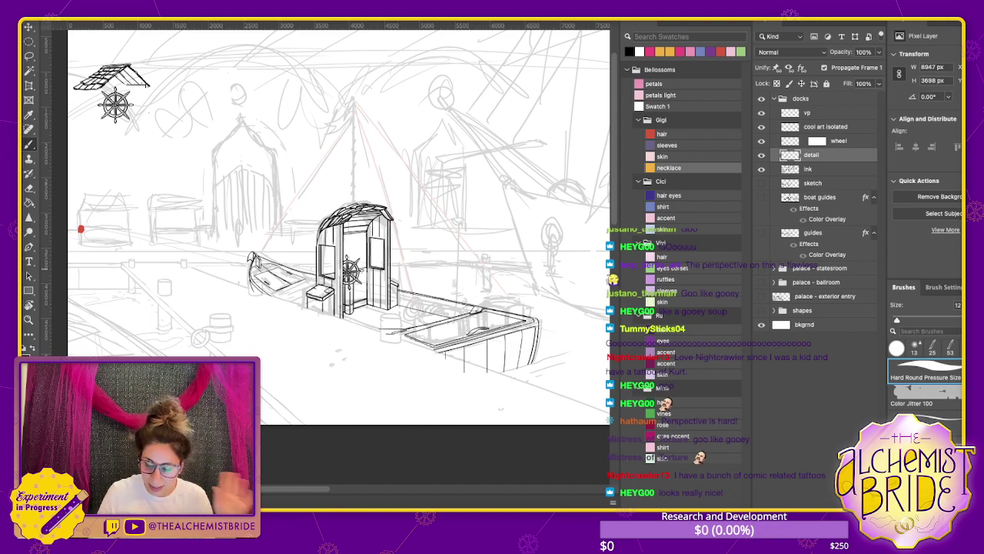
click(762, 296)
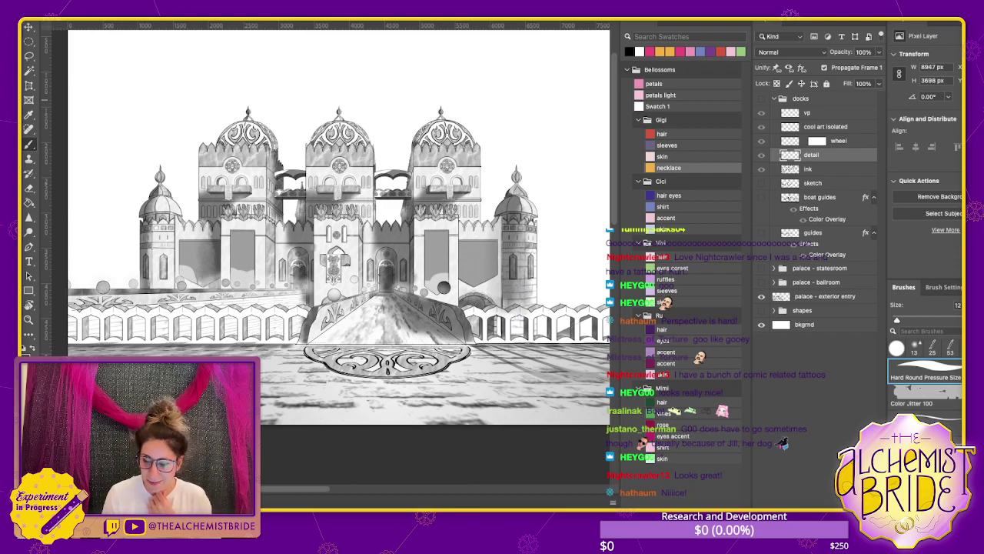
Swap the exterior group for 'palace - ballroom' and show its angle 01 sketch
click(761, 281)
click(762, 296)
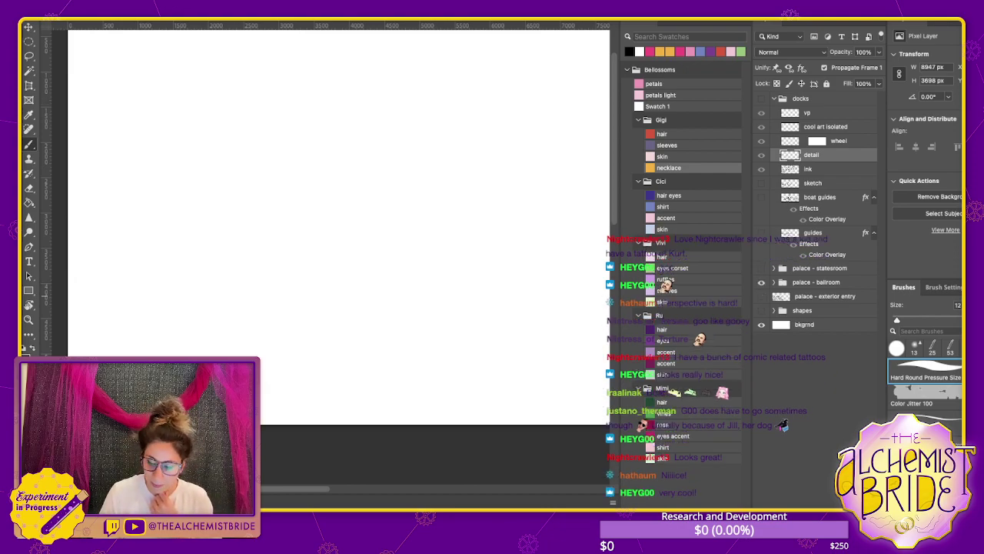
click(774, 282)
mouse_move(762, 296)
mouse_down()
mouse_move(762, 324)
mouse_move(761, 296)
mouse_up()
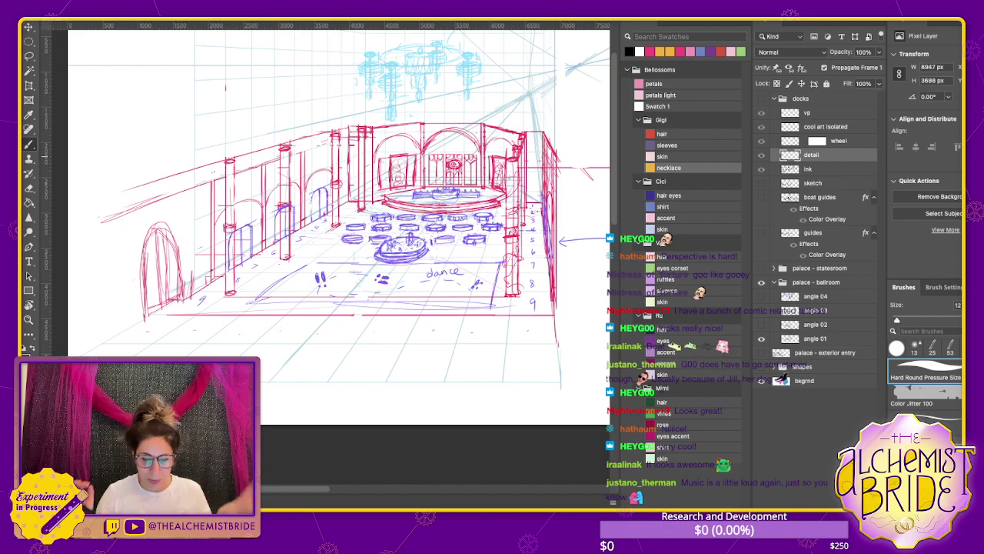
Step through ballroom angle sketches 02, 03 and 04, then zoom out
click(762, 338)
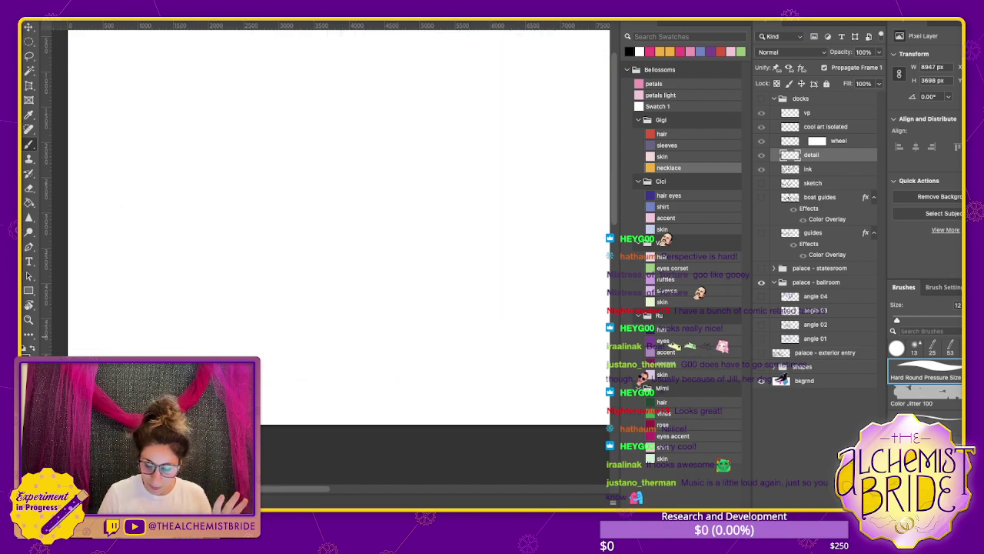
click(761, 325)
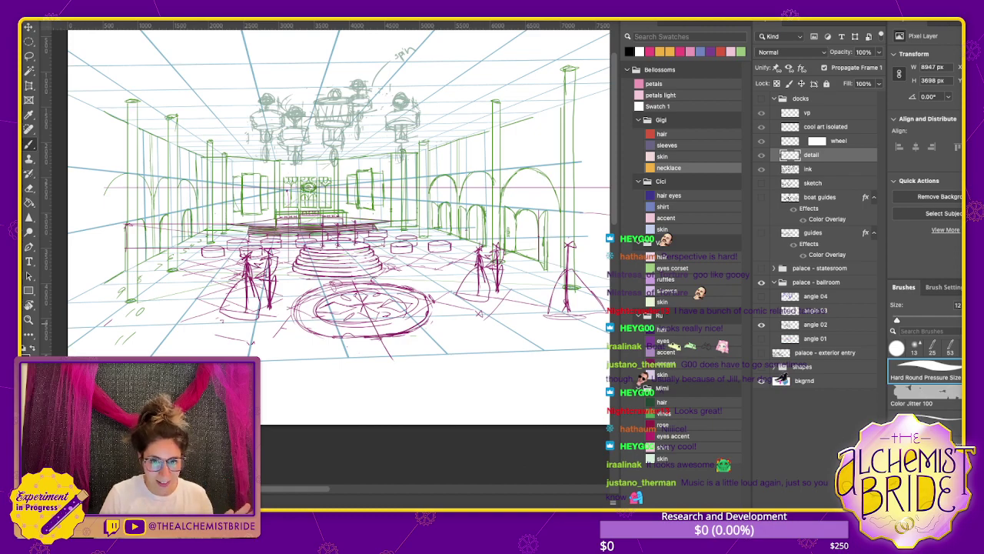
click(761, 311)
click(762, 325)
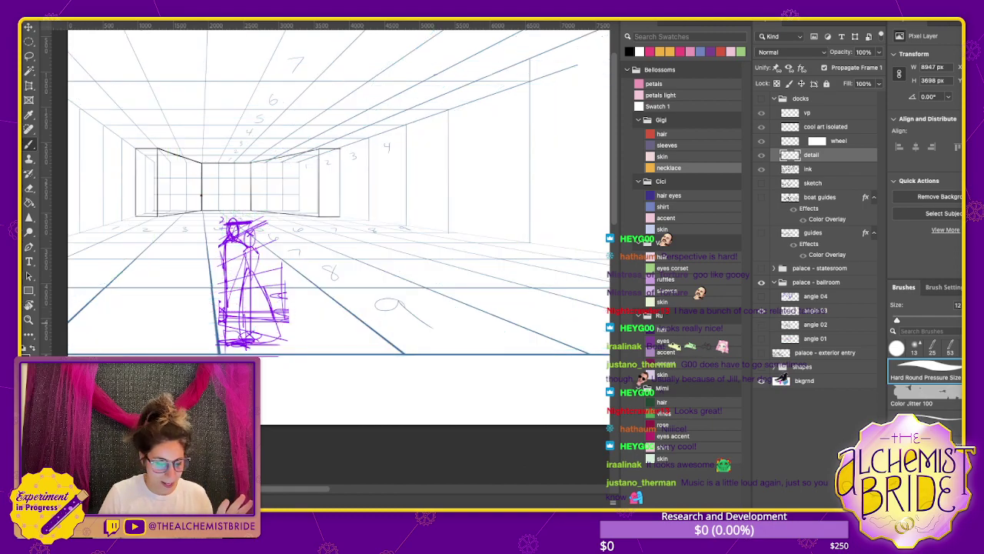
click(761, 296)
click(762, 310)
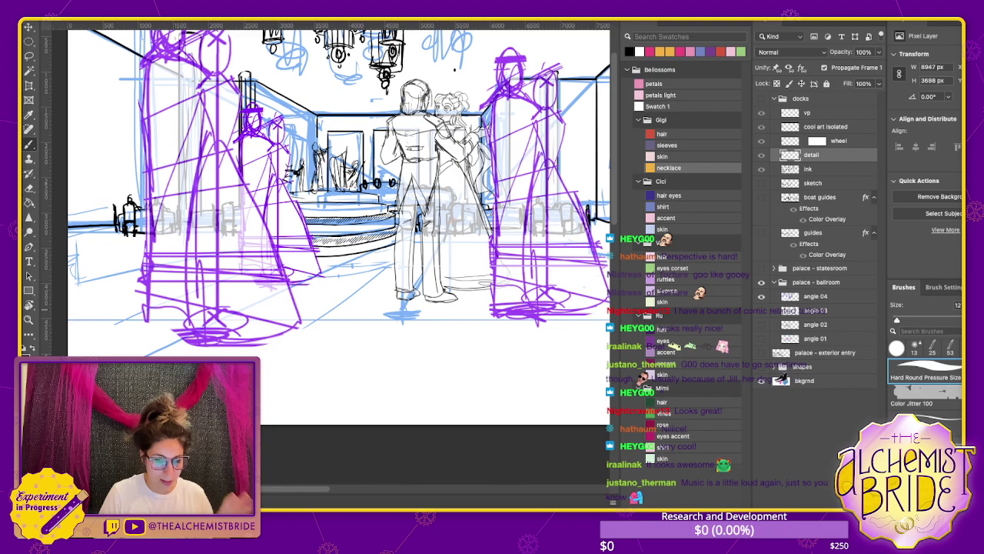
key(super+minus)
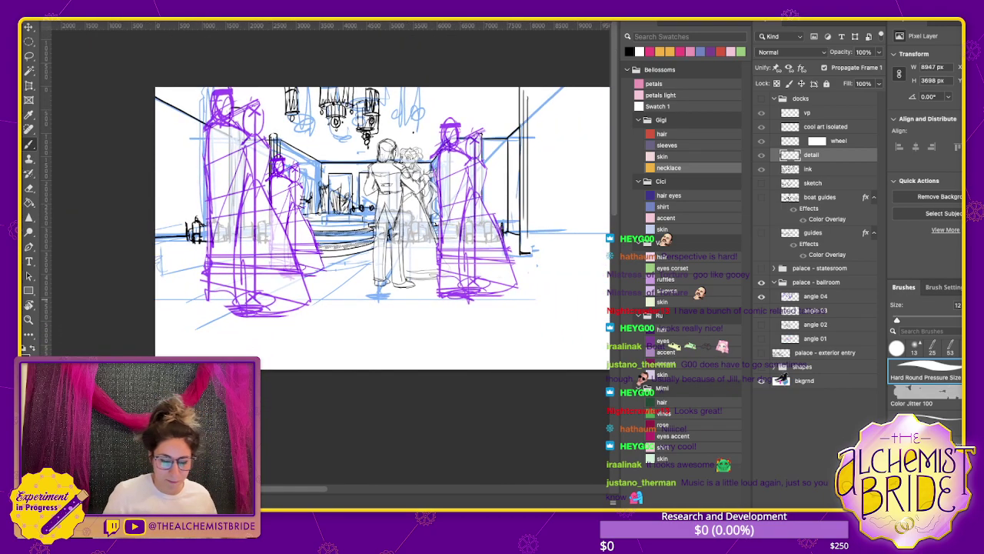
Hide the ballroom group and show the 'palace - statesroom' figure, doorway and overhead sketches
click(762, 282)
click(762, 267)
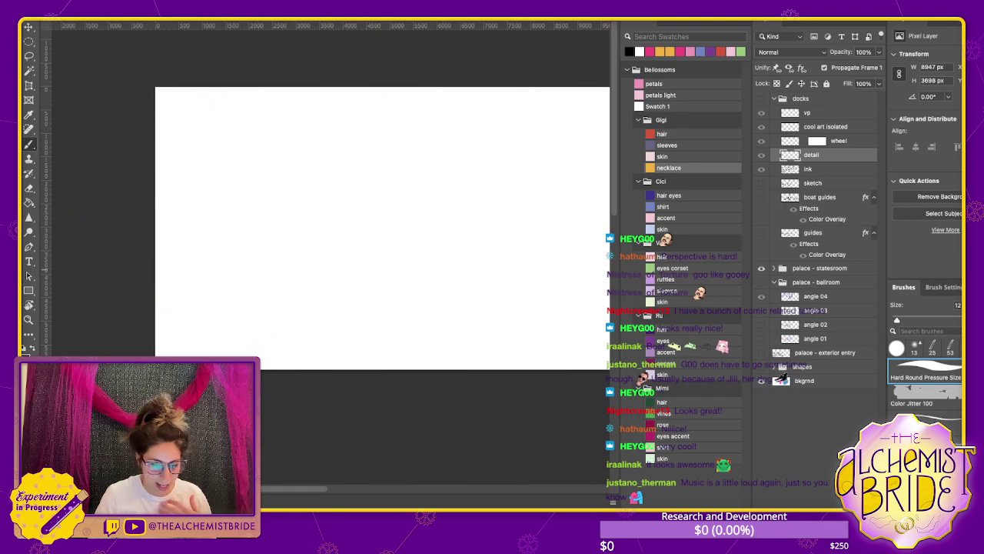
click(773, 267)
click(761, 281)
click(761, 296)
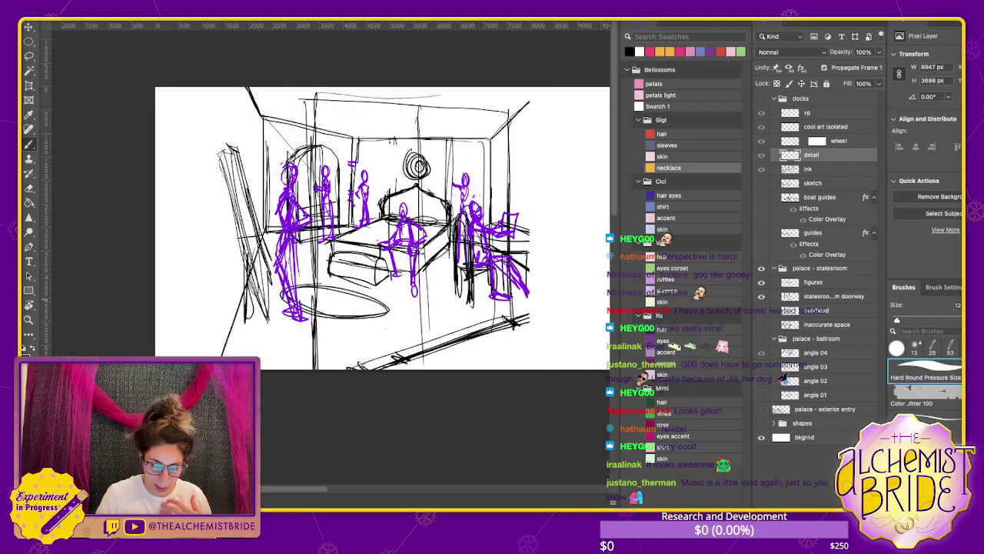
click(761, 310)
click(761, 323)
click(761, 323)
Hide the statesroom sketch layers, collapse the group and hide it entirely
click(761, 310)
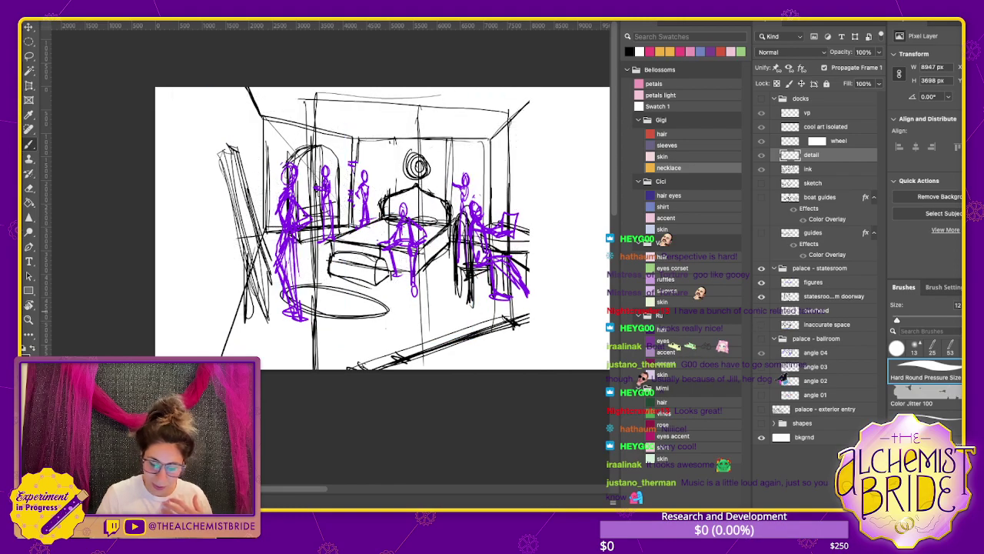
click(761, 296)
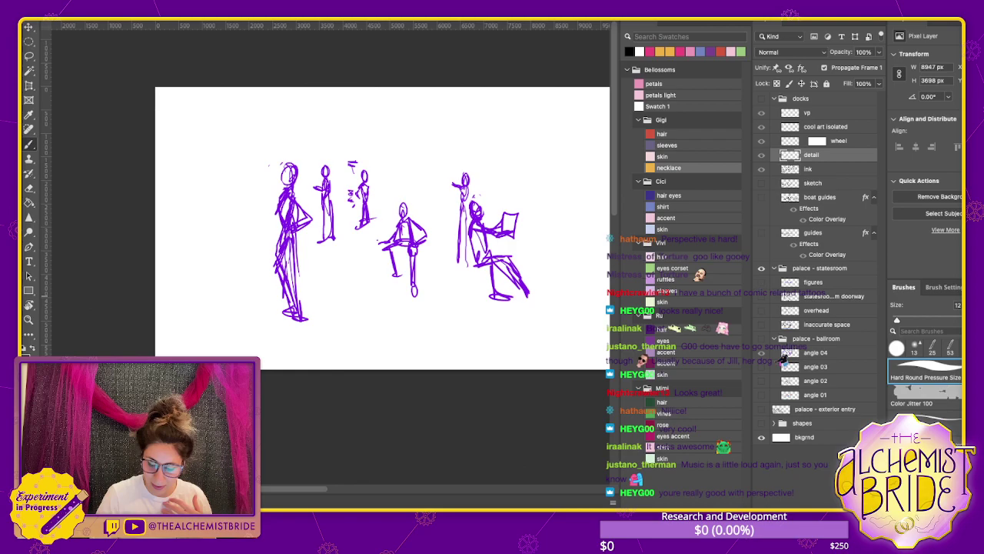
click(761, 281)
click(774, 267)
click(762, 267)
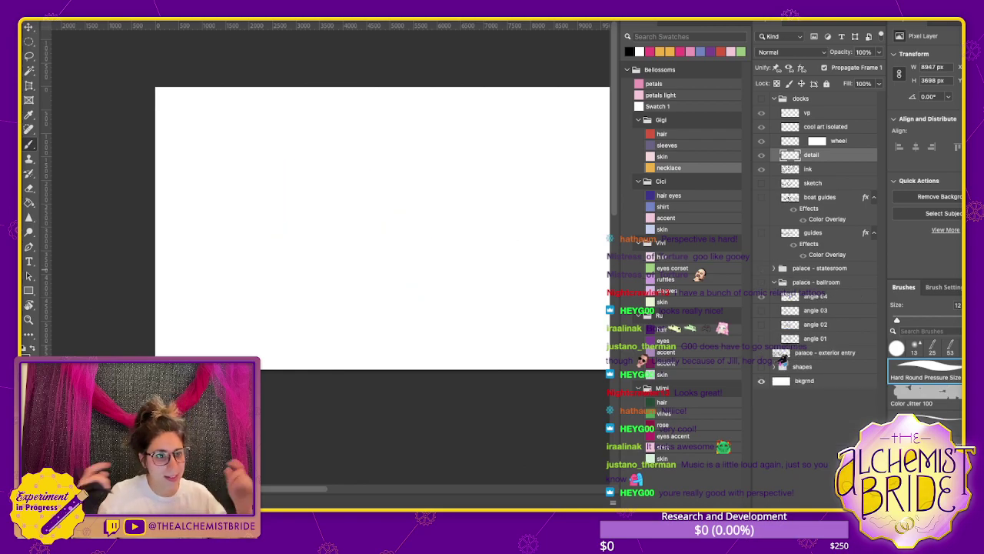
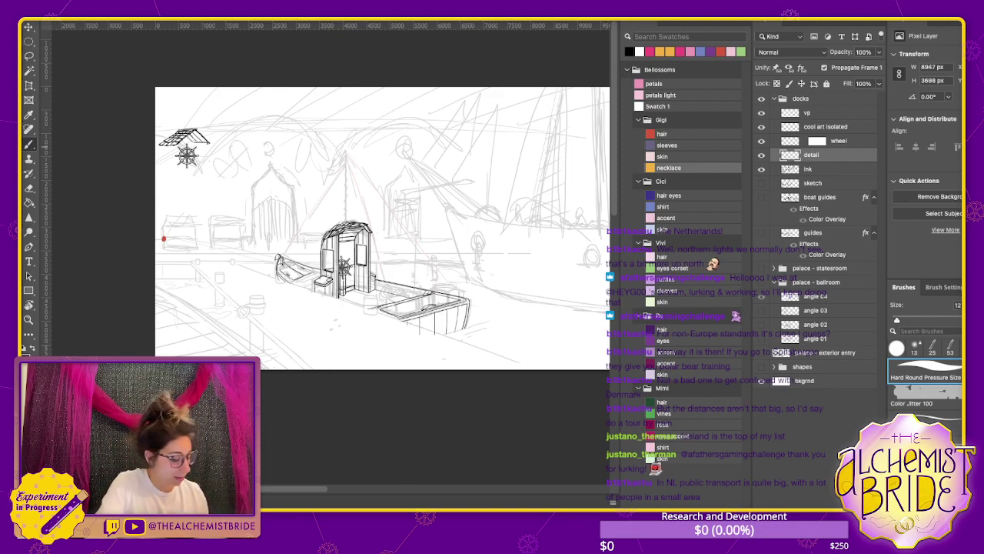
Zoom in and scroll so the boat and its wheelhouse fill the view
key(ctrl+plus)
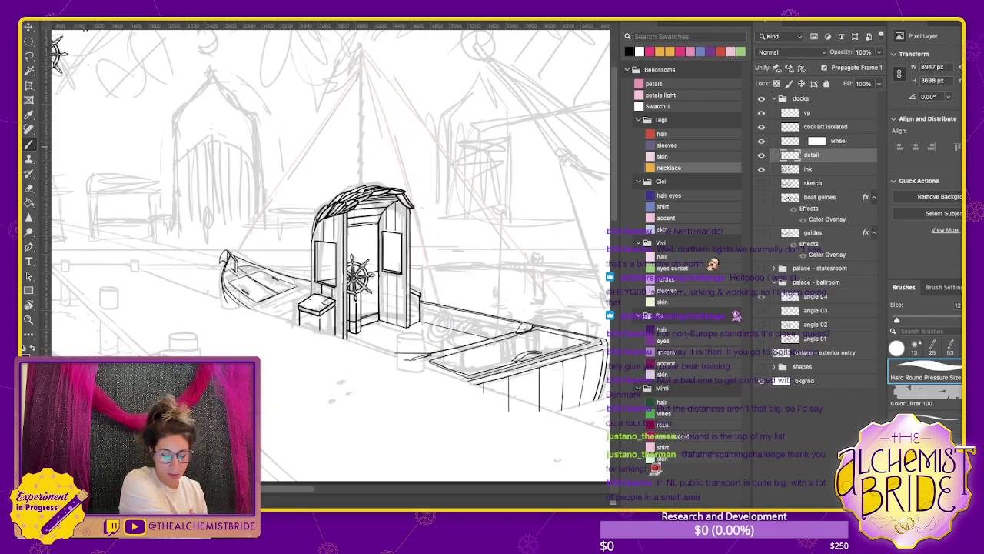
scroll(63, 189, left, 3)
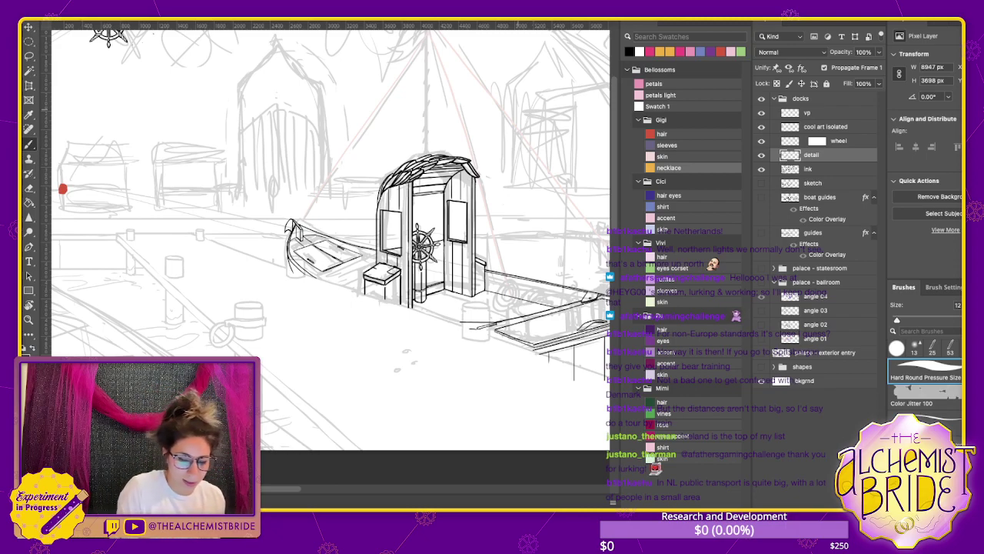
scroll(329, 236, down, 2)
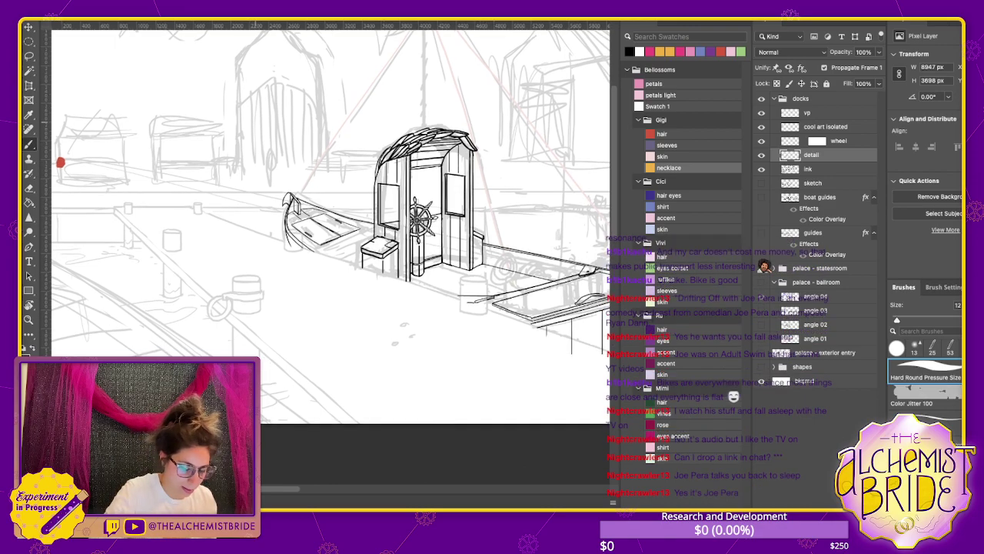
Pan down and right, then zoom in on the boat cabin for detail inking
scroll(330, 223, down, 2)
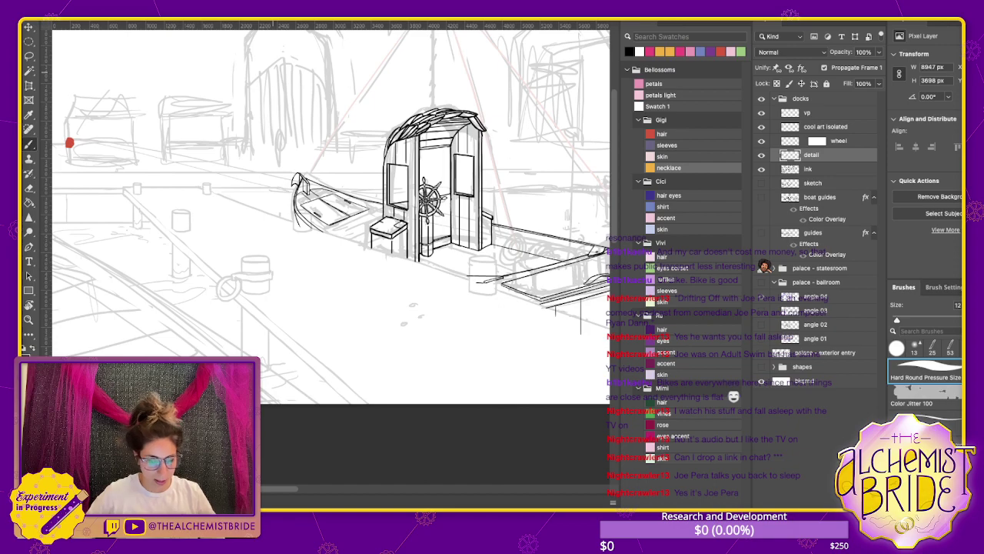
scroll(329, 223, right, 4)
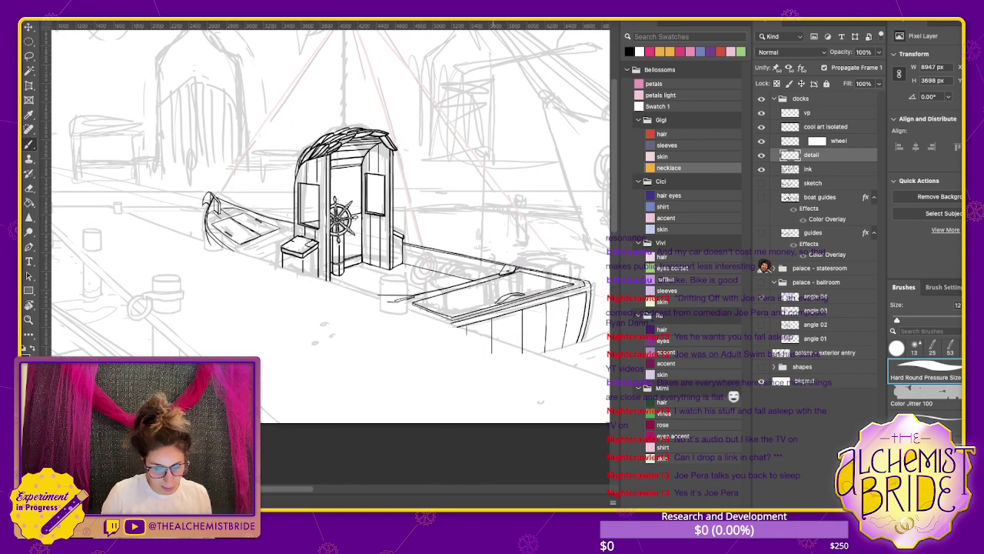
key(super+equal)
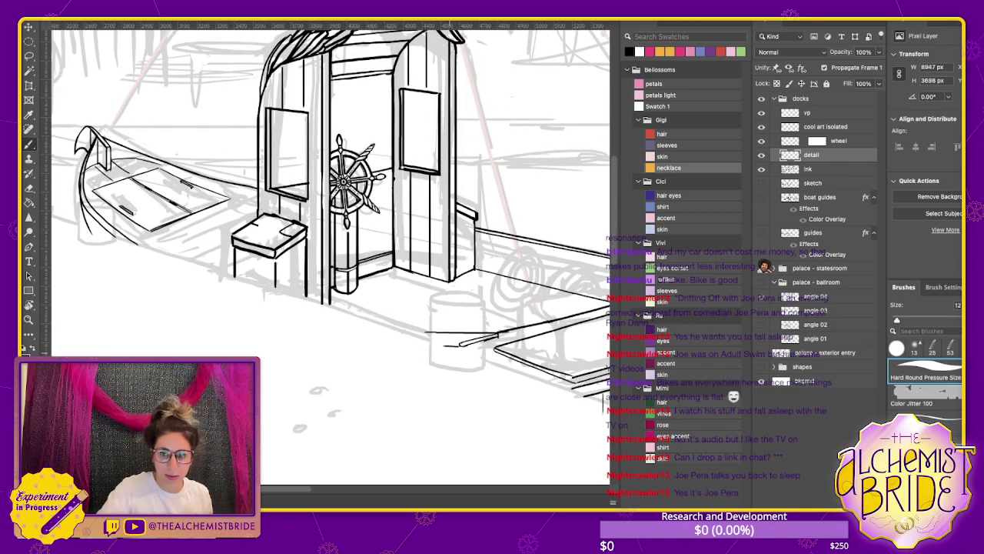
Ink four parallel plank lines across the deck in front of the wheelhouse, redoing misplaced strokes
scroll(327, 229, right, 4)
scroll(327, 228, down, 1)
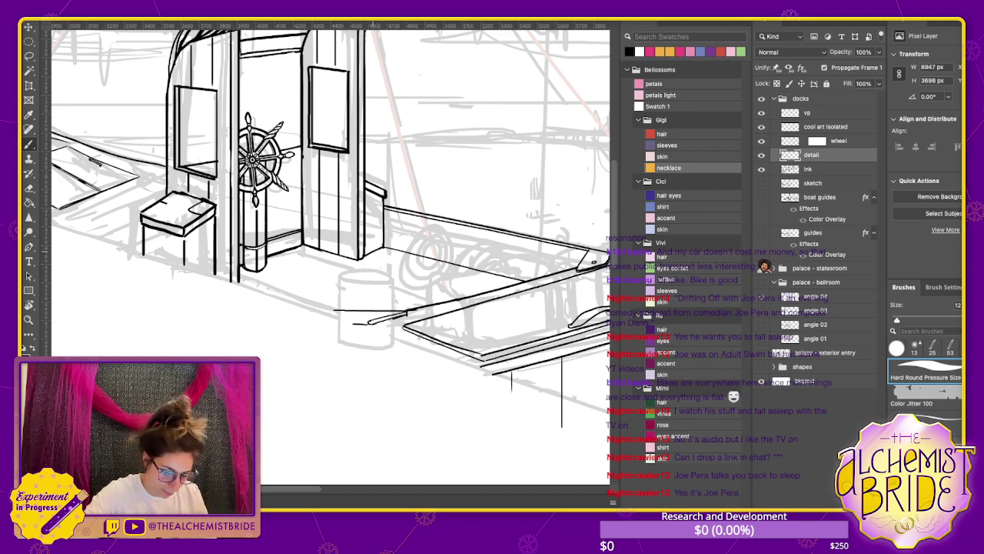
drag(372, 253, 499, 289)
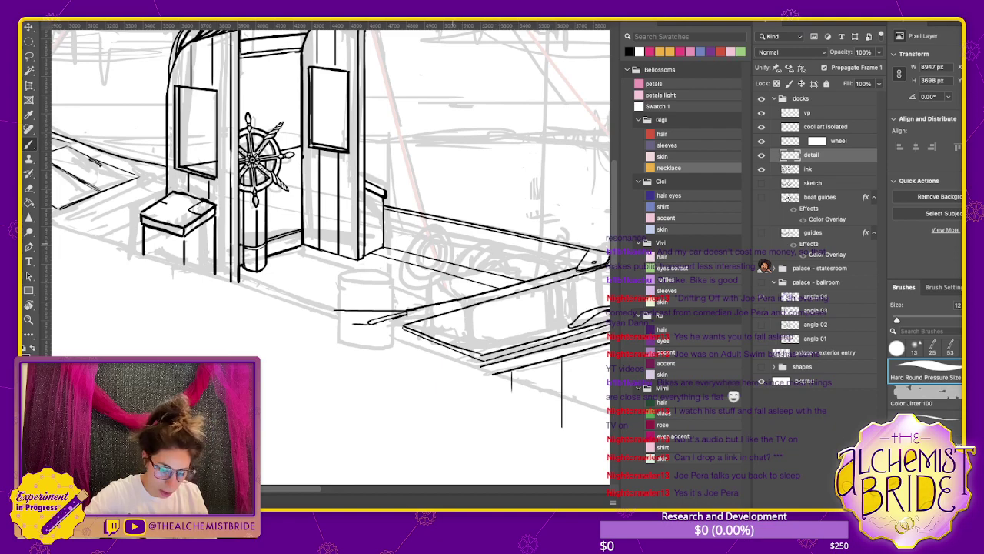
drag(320, 249, 480, 293)
key(ctrl+z)
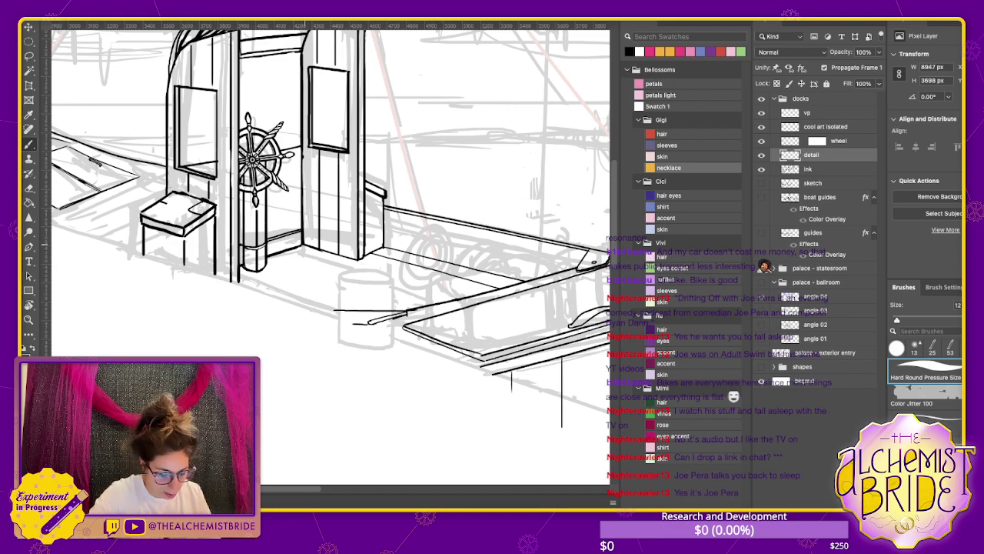
drag(326, 250, 472, 292)
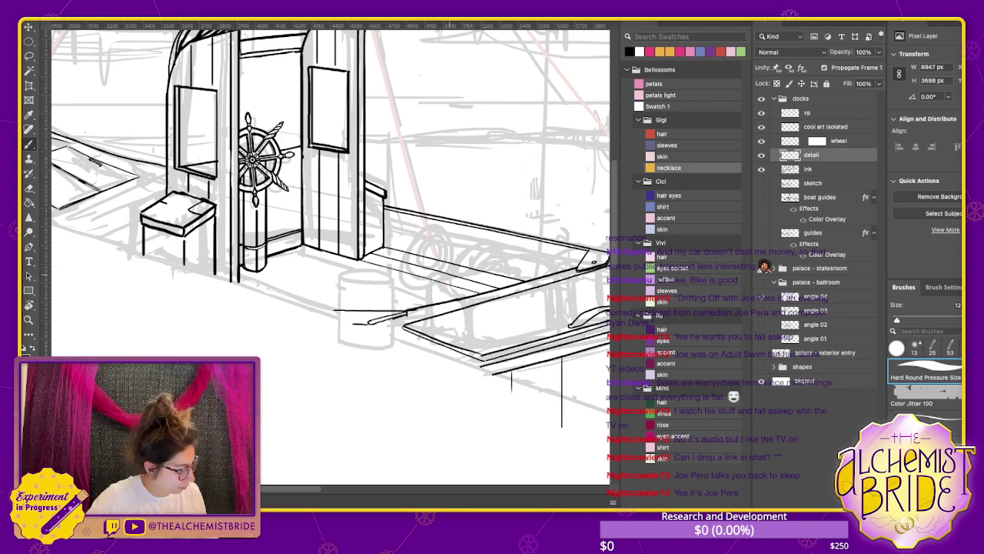
key(ctrl+z)
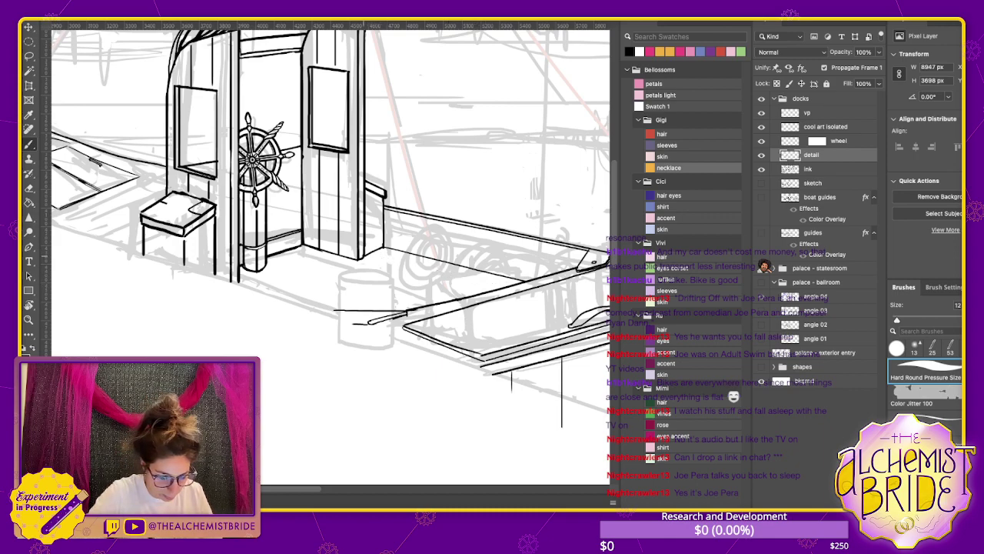
drag(359, 255, 483, 292)
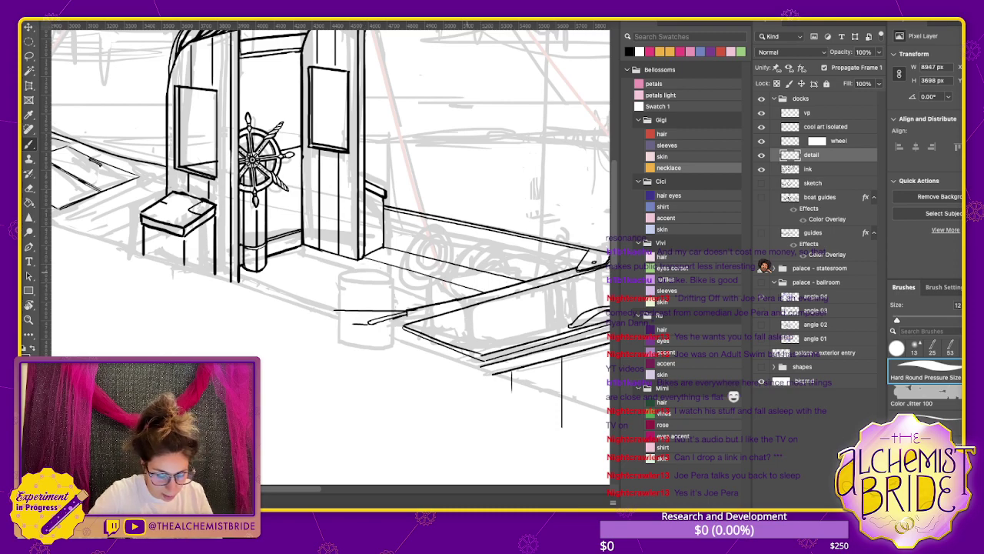
drag(283, 252, 449, 302)
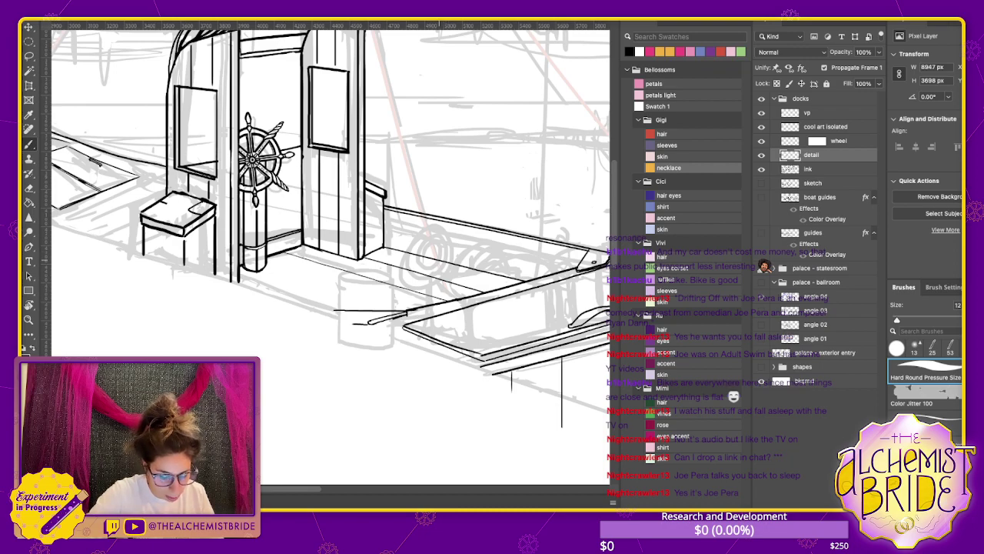
drag(265, 266, 389, 307)
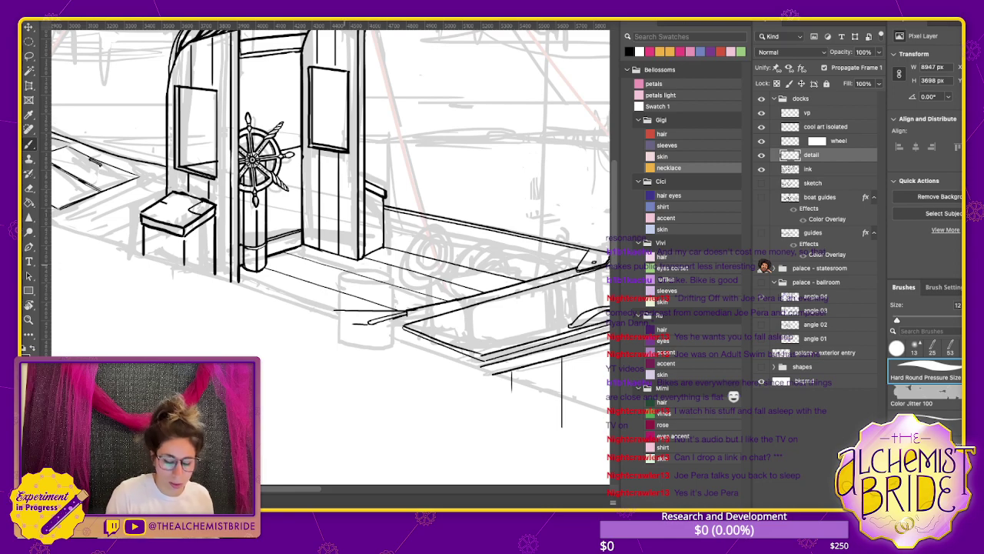
Select the line art, deselect it, and switch to the Eraser at size 27
scroll(331, 254, left, 10)
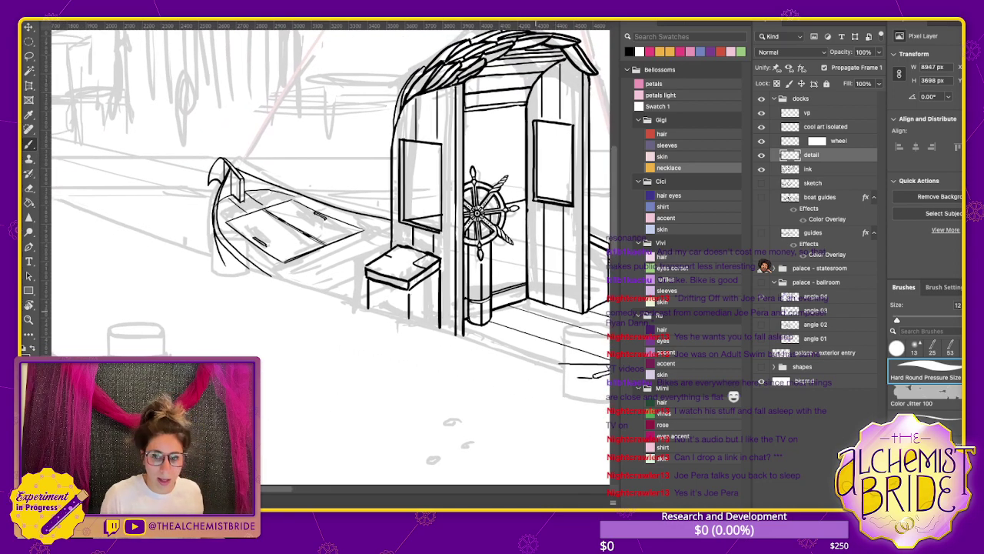
key(w)
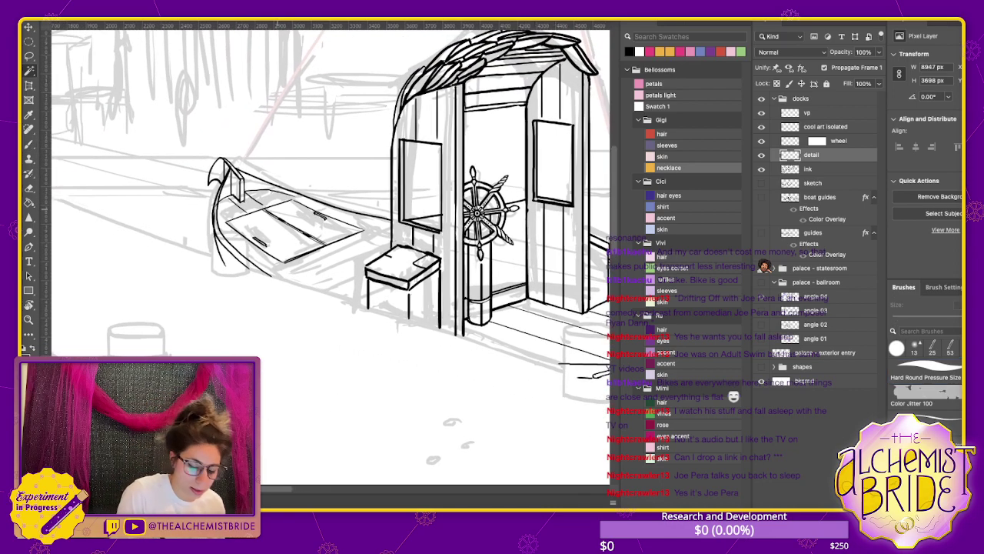
key(ctrl+d)
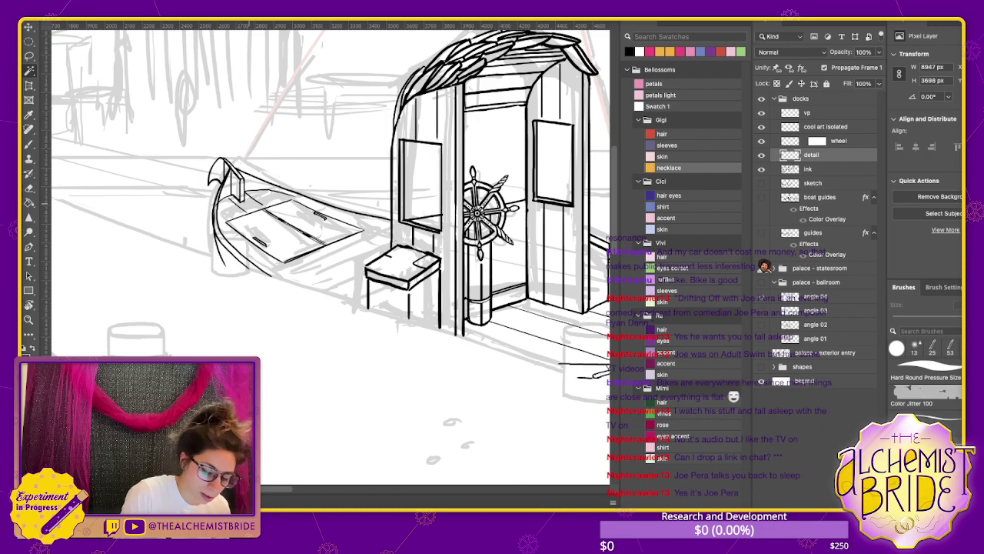
key(e)
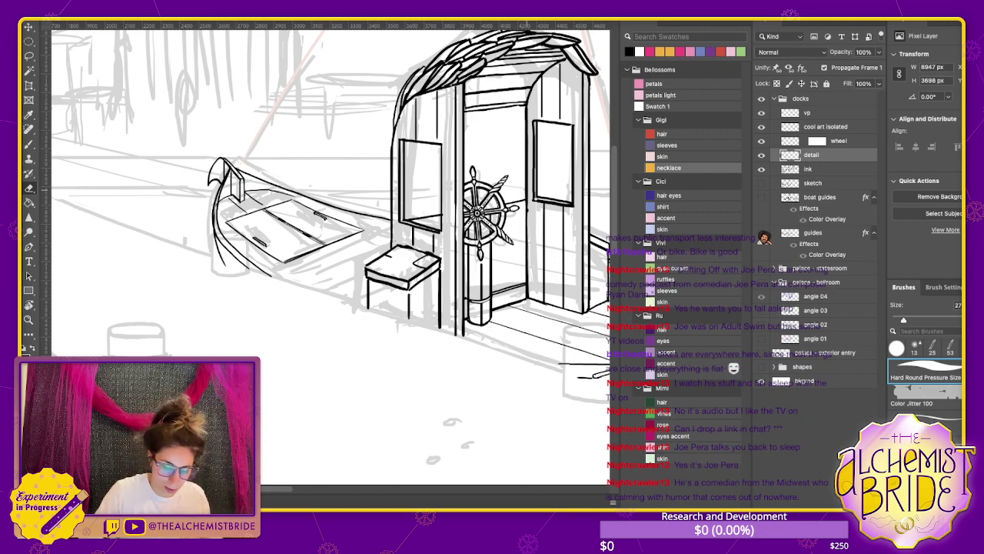
Ink a short diagonal line below the boat, redrawing it after one undo
key(b)
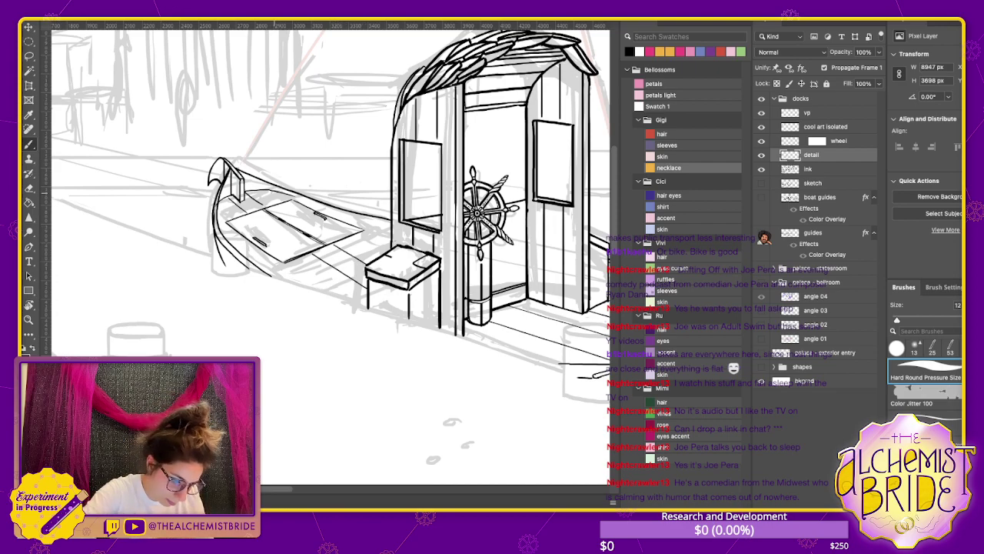
drag(362, 238, 387, 230)
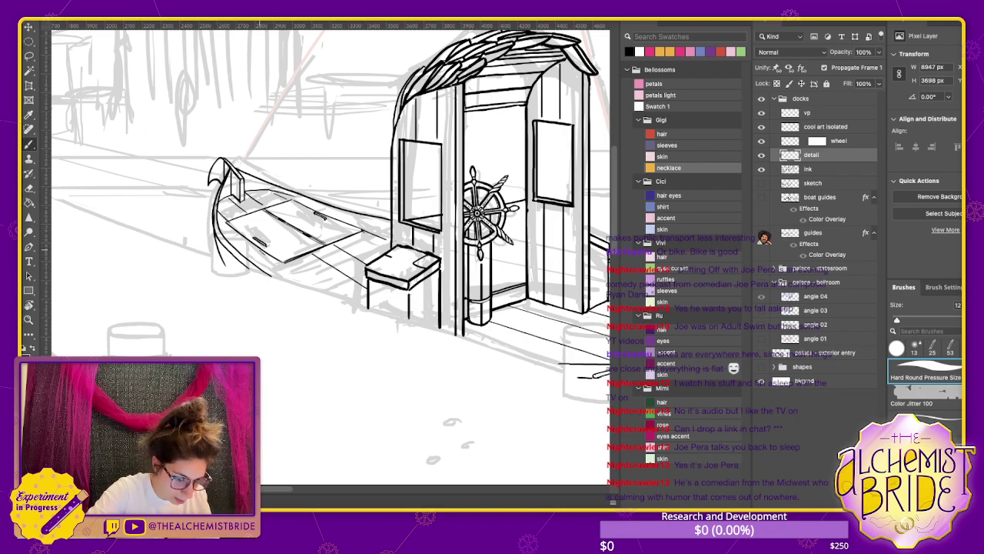
drag(262, 252, 298, 285)
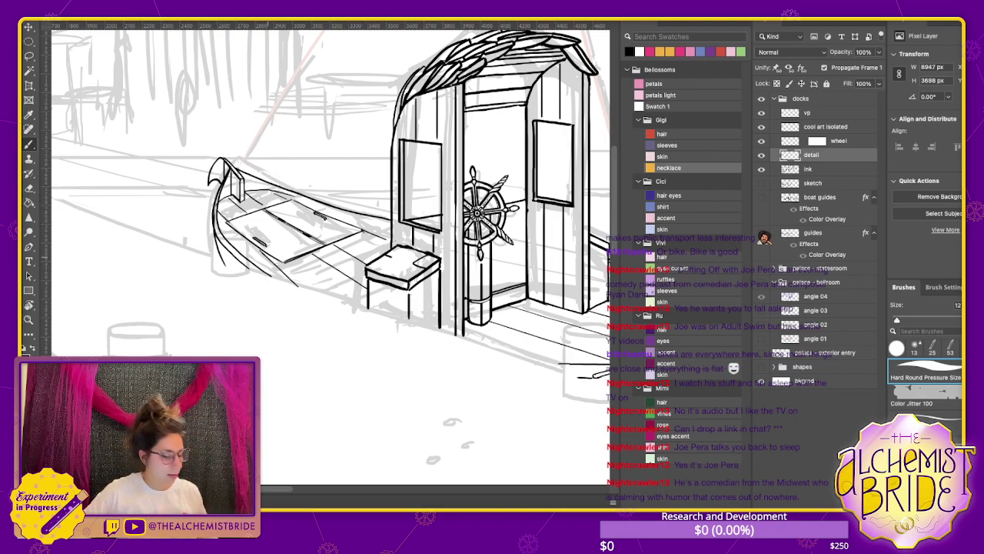
key(ctrl+z)
key(ctrl+z)
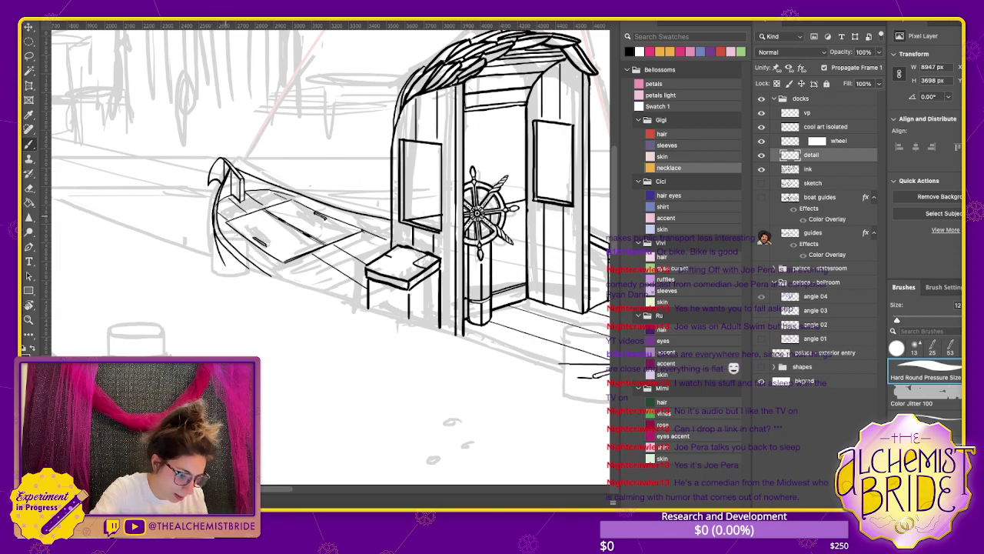
drag(286, 262, 320, 286)
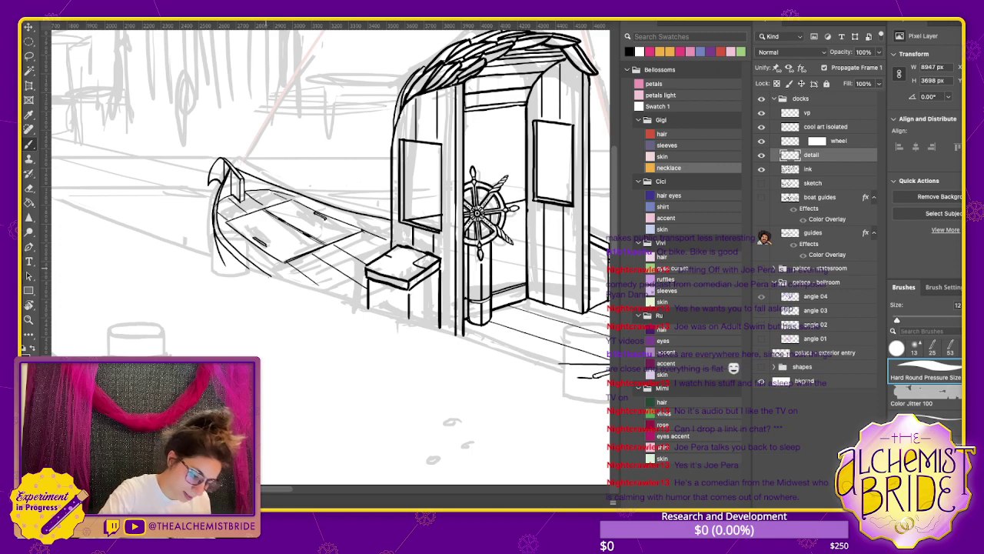
Refine the stern deck's raised rim and handle fitting with brush and eraser, then zoom out
scroll(331, 254, right, 5)
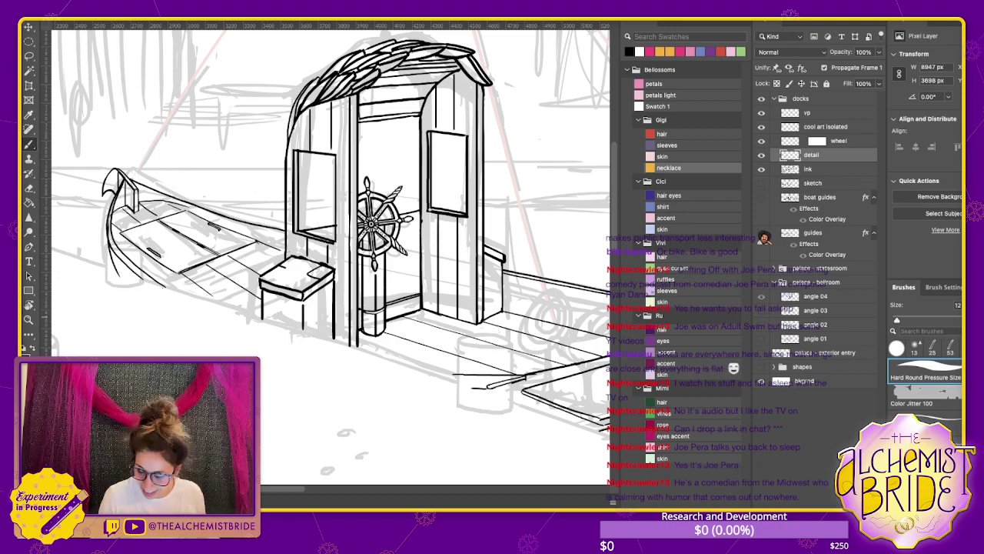
scroll(326, 254, right, 5)
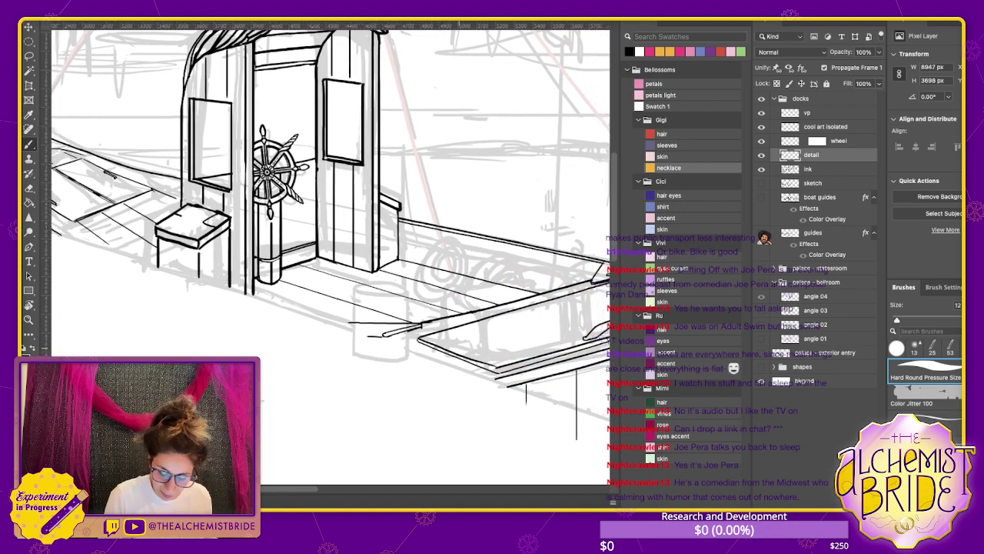
key(e)
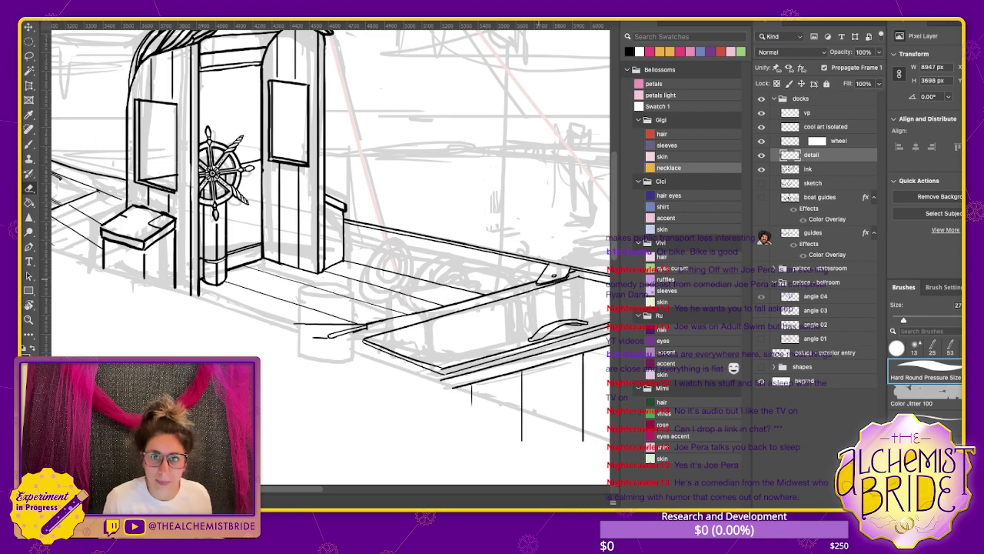
key(b)
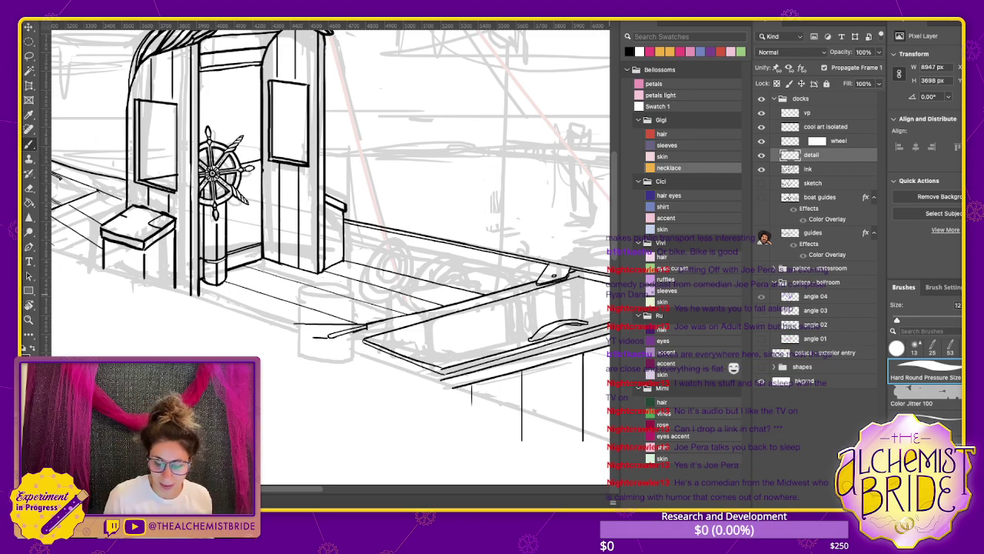
key(e)
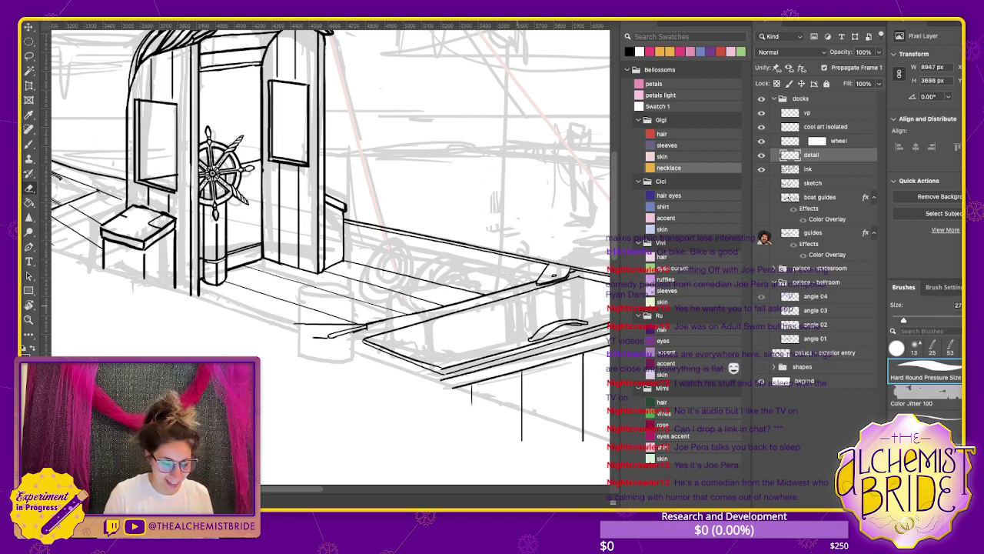
key(ctrl+minus)
key(ctrl+minus)
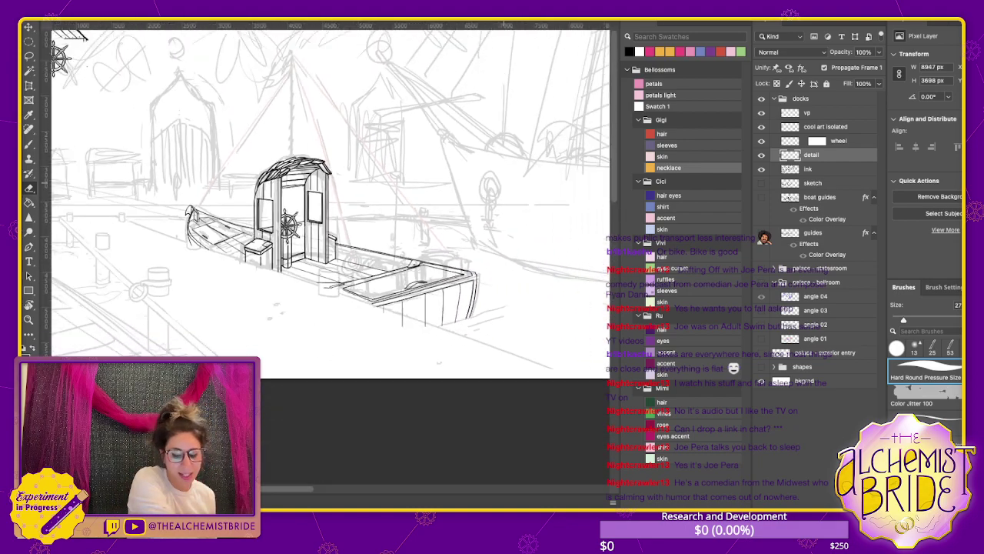
scroll(70, 182, left, 5)
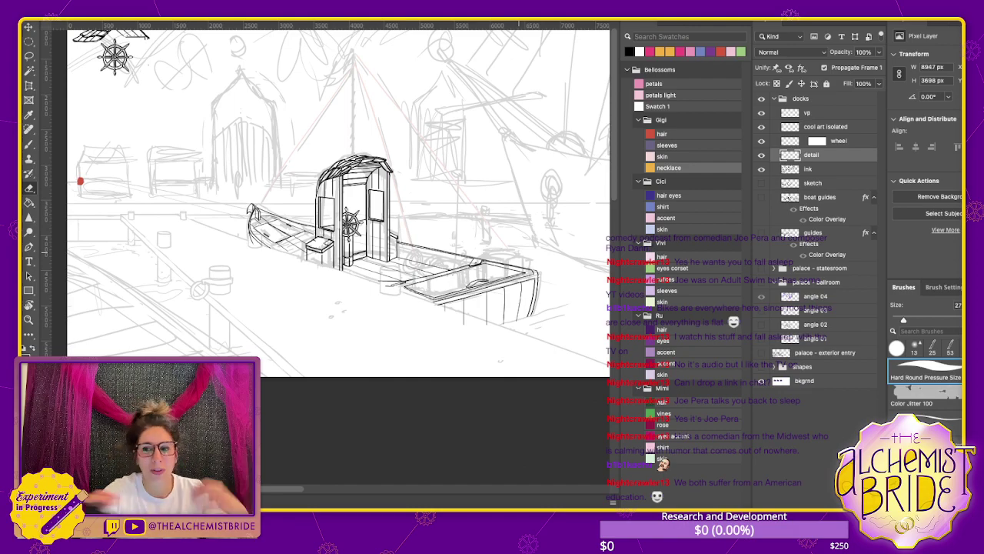
scroll(323, 261, right, 10)
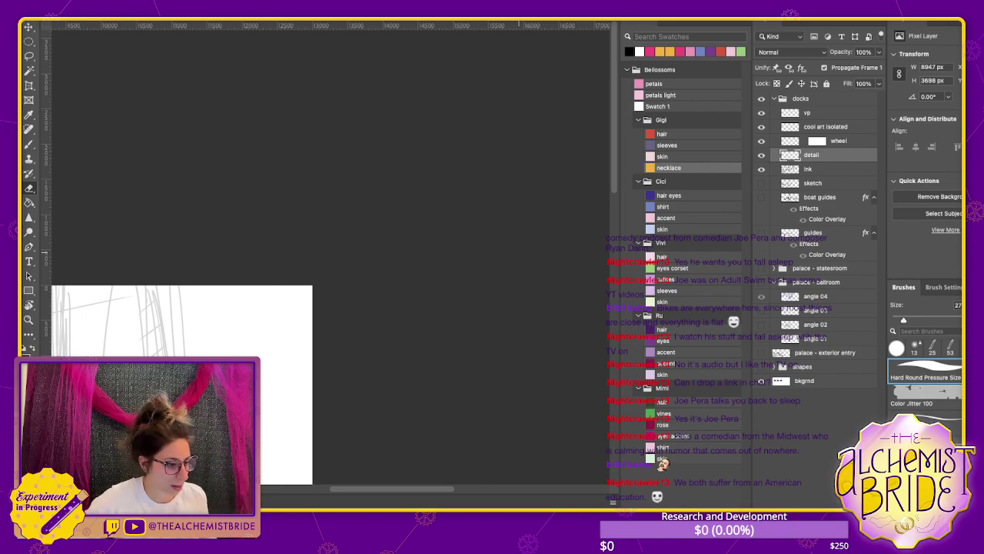
scroll(323, 261, left, 10)
scroll(323, 261, down, 5)
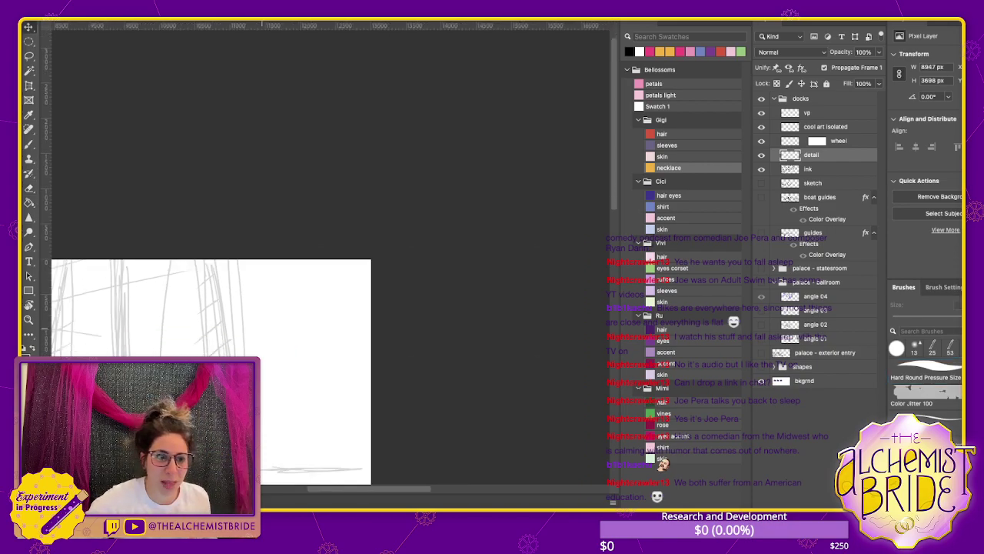
scroll(323, 262, left, 5)
scroll(323, 261, down, 3)
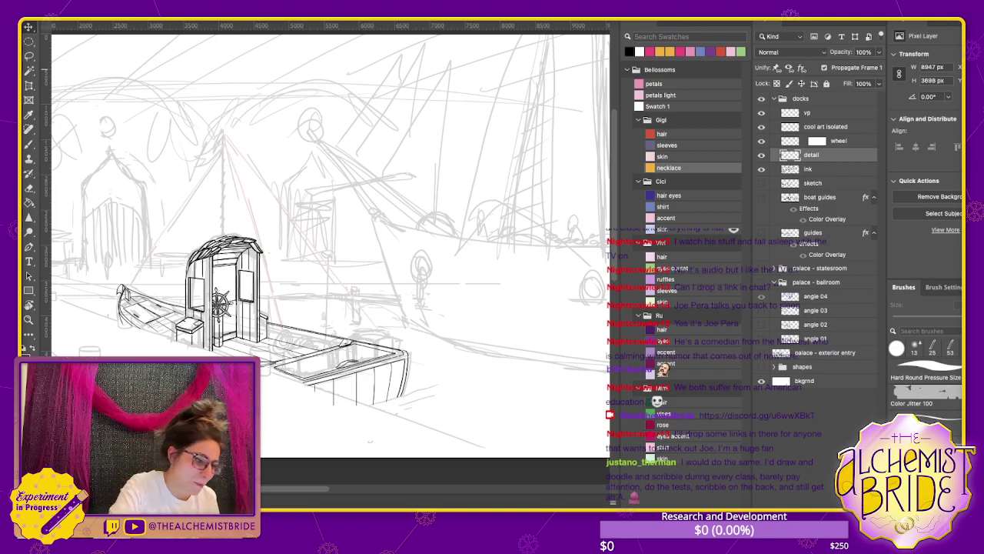
scroll(331, 239, down, 5)
scroll(331, 239, left, 4)
scroll(331, 200, up, 3)
scroll(331, 200, left, 3)
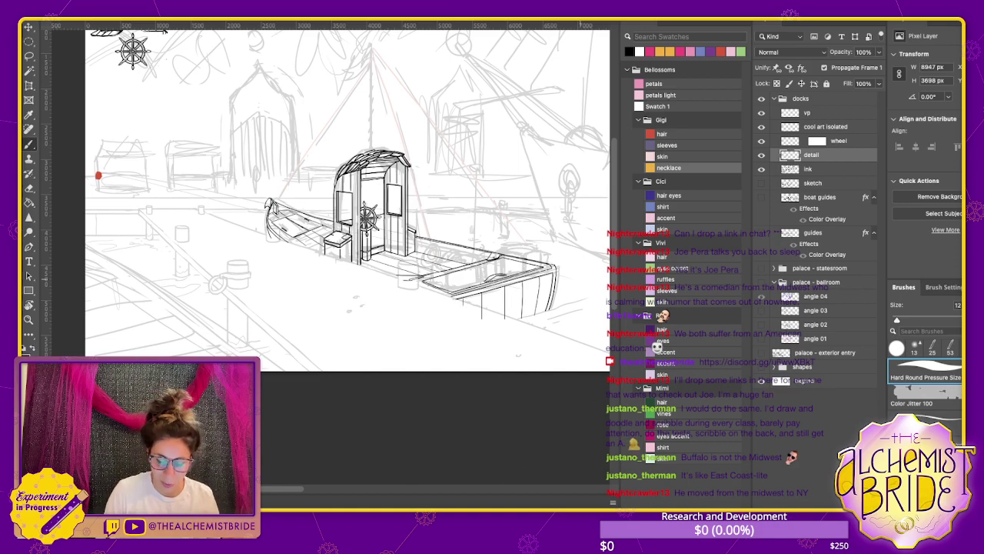
key(v)
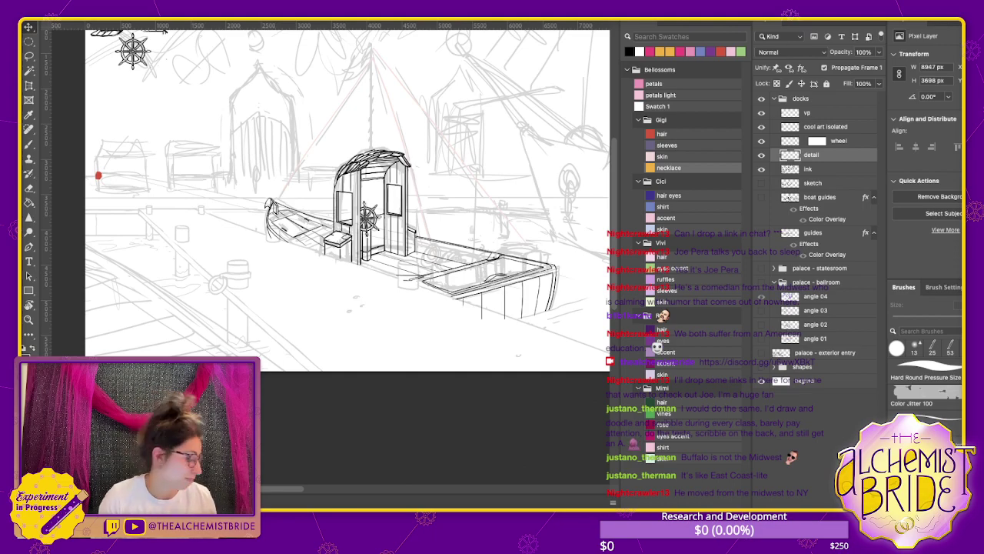
key(b)
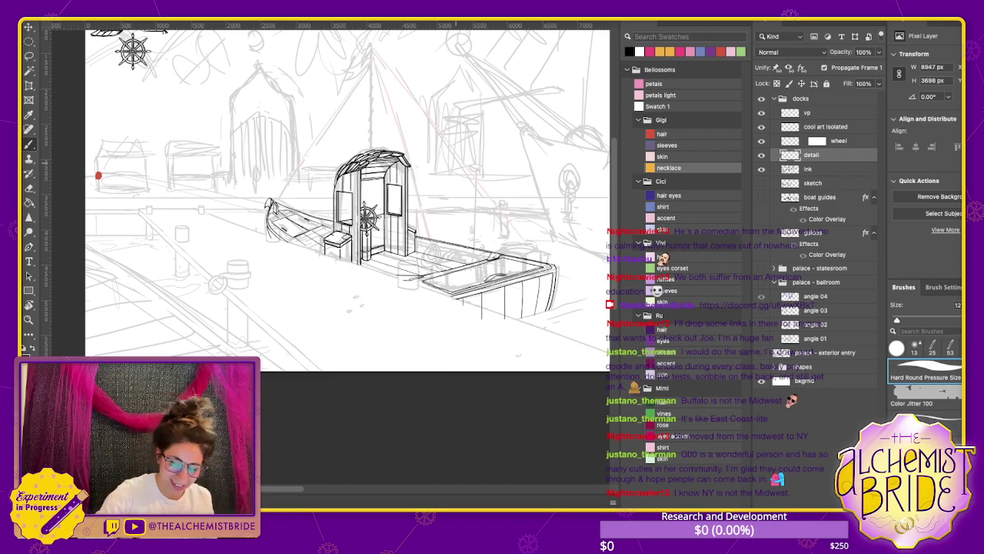
Ink the bucket's left and right sides and retry its elliptical top rim
scroll(340, 246, up, 5)
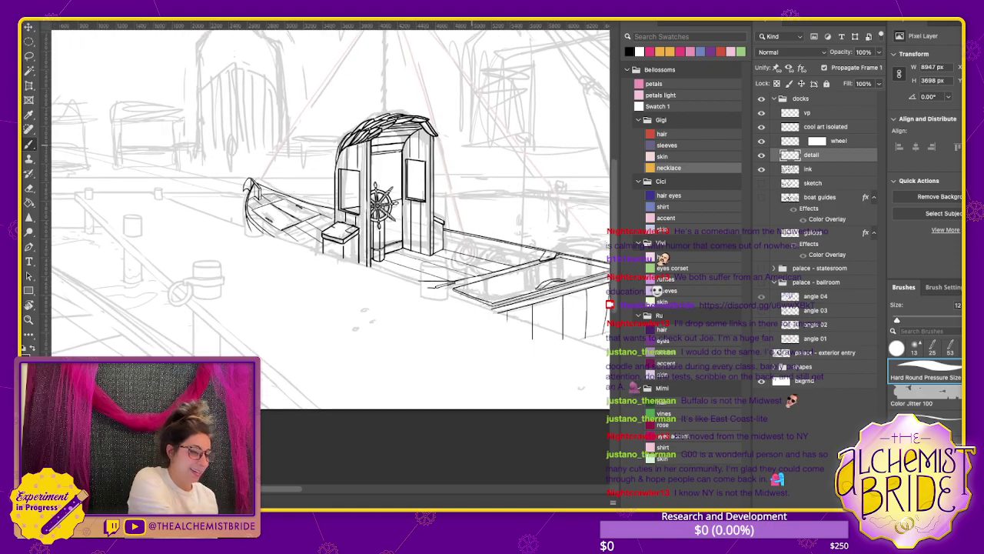
scroll(330, 254, right, 5)
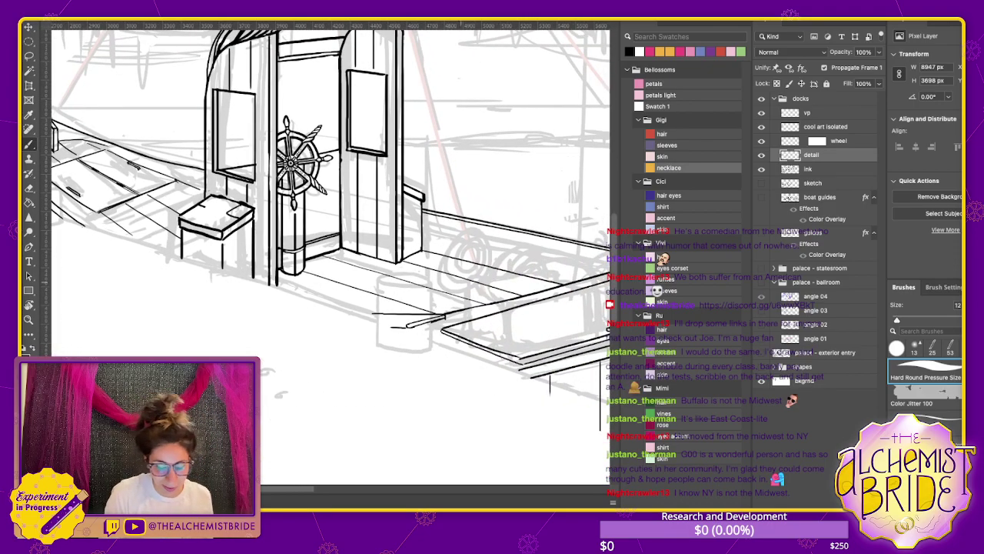
drag(377, 279, 377, 346)
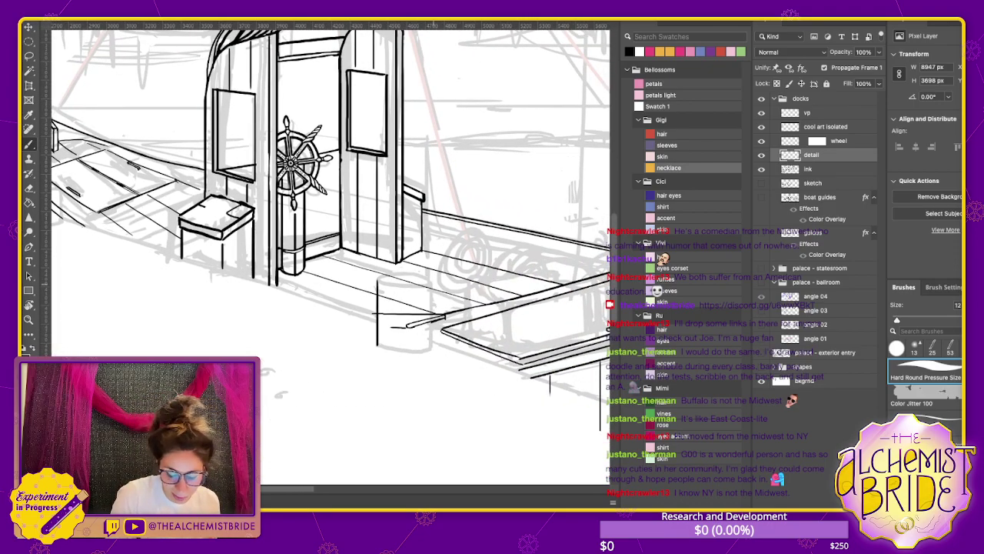
mouse_move(432, 283)
mouse_down()
mouse_move(431, 345)
mouse_move(389, 350)
mouse_move(430, 346)
mouse_up()
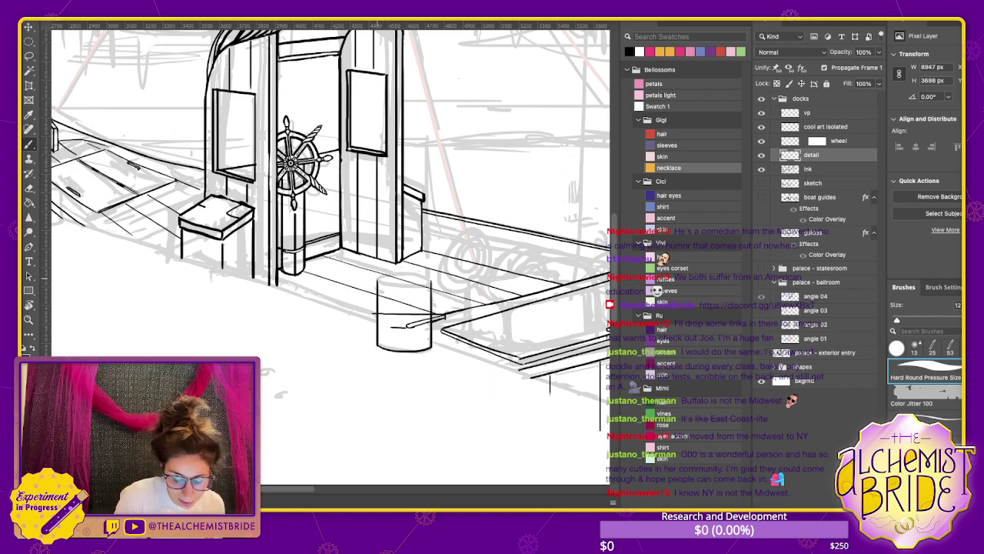
mouse_move(377, 278)
mouse_down()
mouse_move(433, 281)
mouse_move(378, 279)
mouse_up()
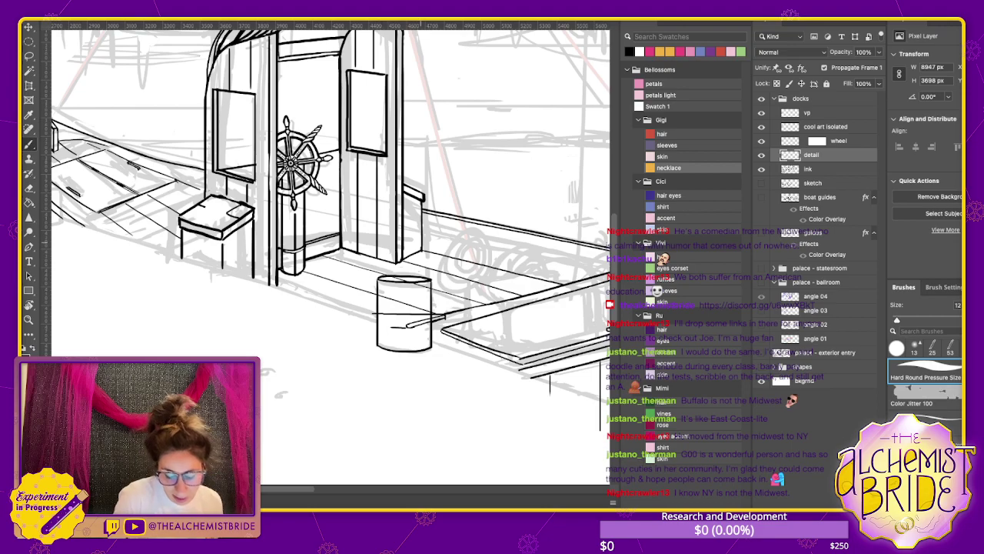
key(ctrl+z)
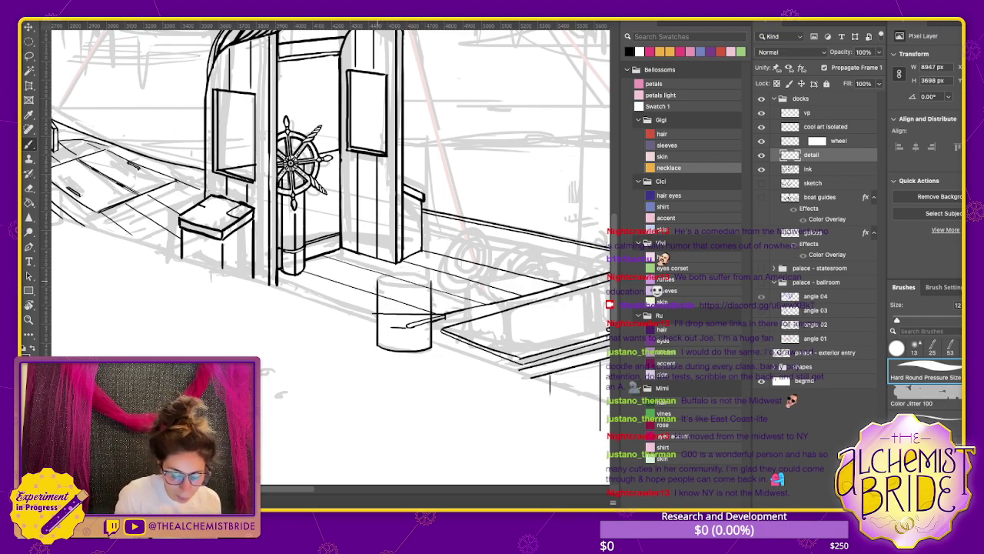
mouse_move(386, 273)
mouse_down()
mouse_move(432, 279)
mouse_move(379, 276)
mouse_move(391, 287)
mouse_move(431, 284)
mouse_move(412, 289)
mouse_move(432, 280)
mouse_move(385, 271)
mouse_move(377, 278)
mouse_up()
key(ctrl+z)
key(ctrl+z)
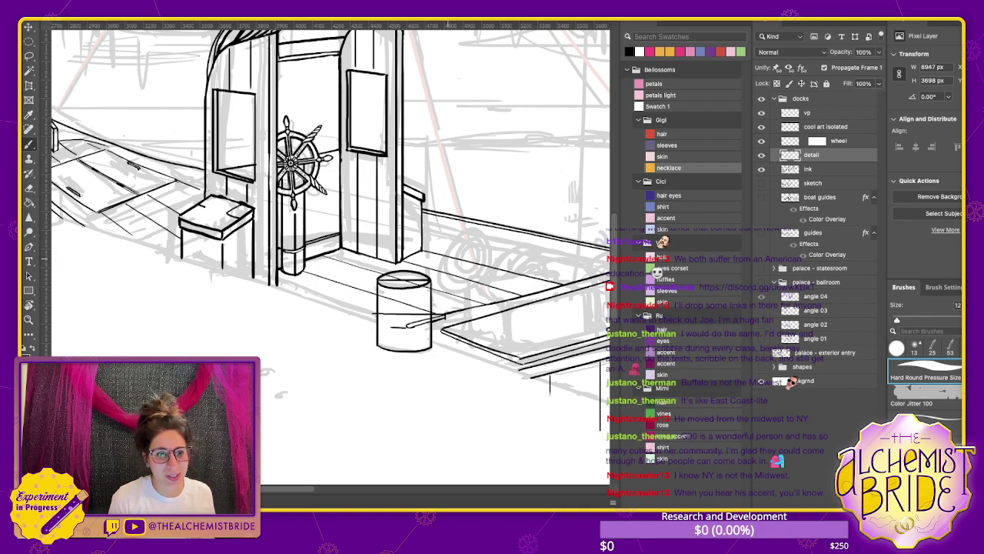
key(ctrl+z)
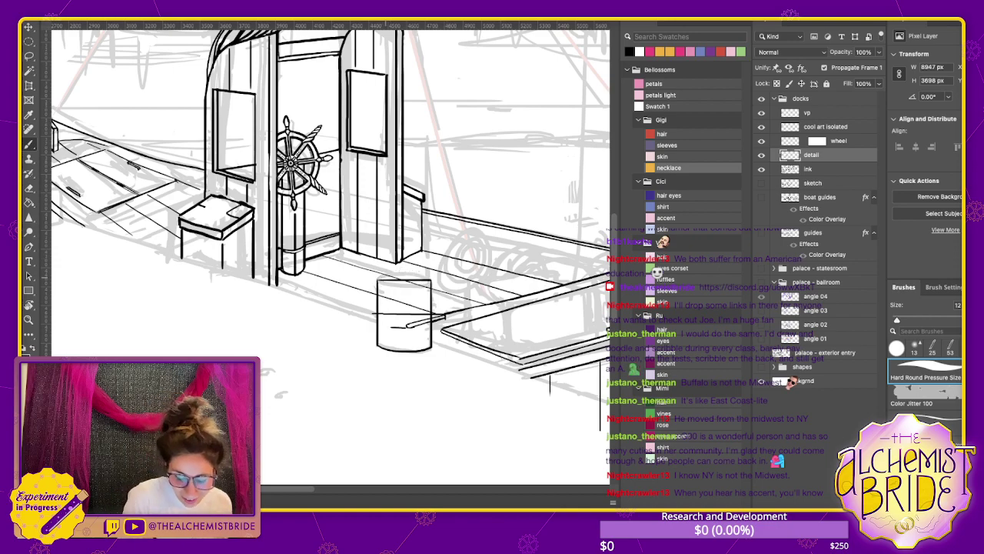
mouse_move(377, 276)
mouse_down()
mouse_move(386, 285)
mouse_move(429, 280)
mouse_move(381, 273)
mouse_move(385, 283)
mouse_move(429, 283)
mouse_move(381, 273)
mouse_up()
key(ctrl+z)
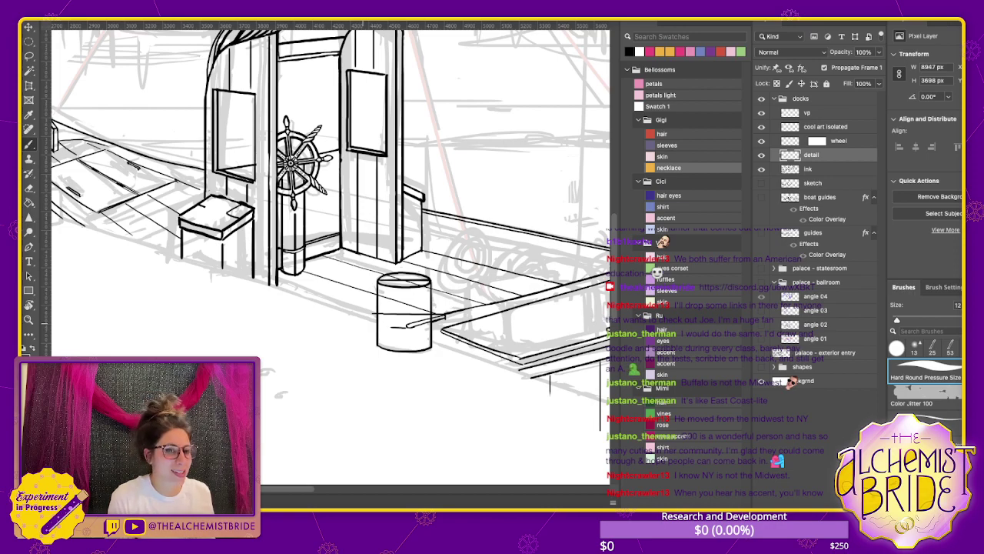
Erase part of the rim line and stray sketch lines inside the bucket
key(e)
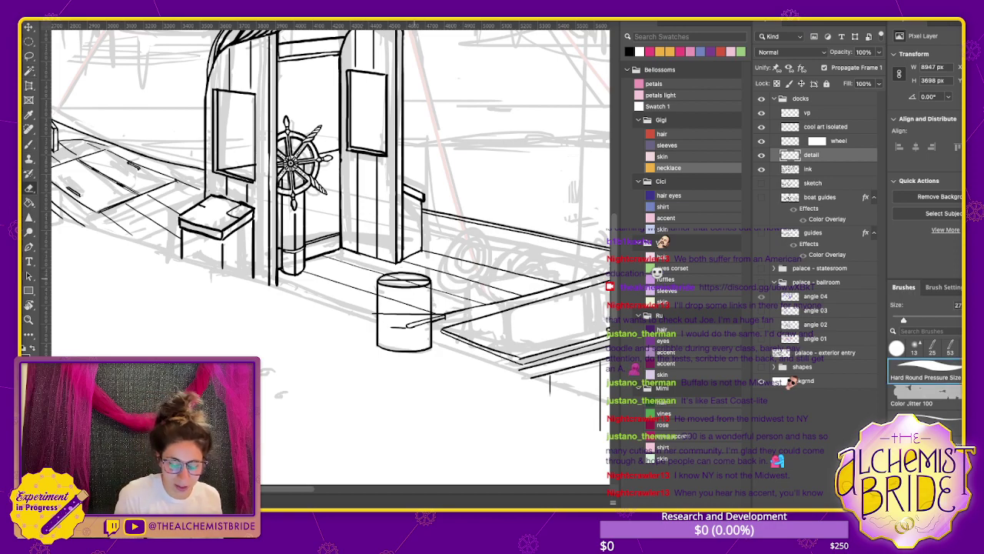
mouse_move(386, 278)
mouse_down()
mouse_move(428, 276)
mouse_move(404, 274)
mouse_up()
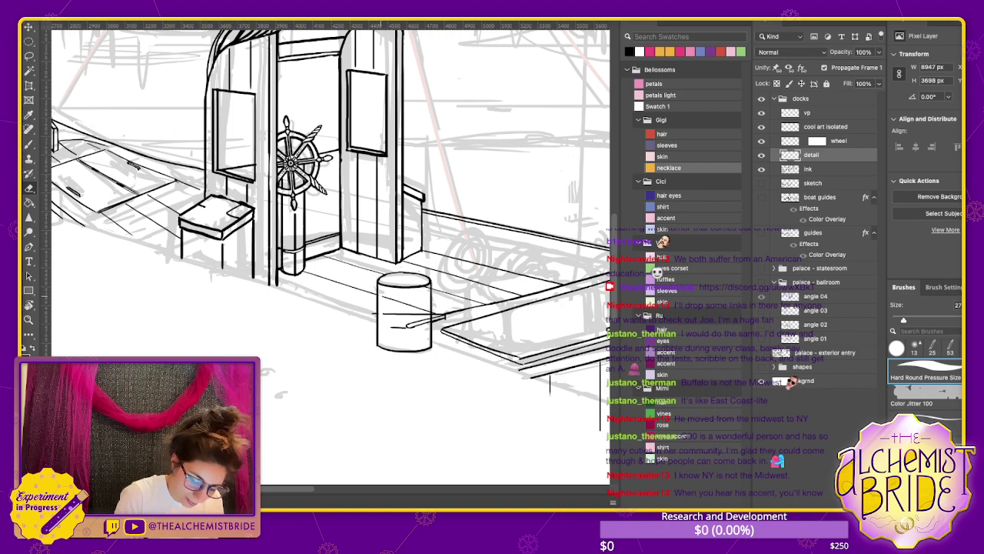
drag(398, 326, 420, 324)
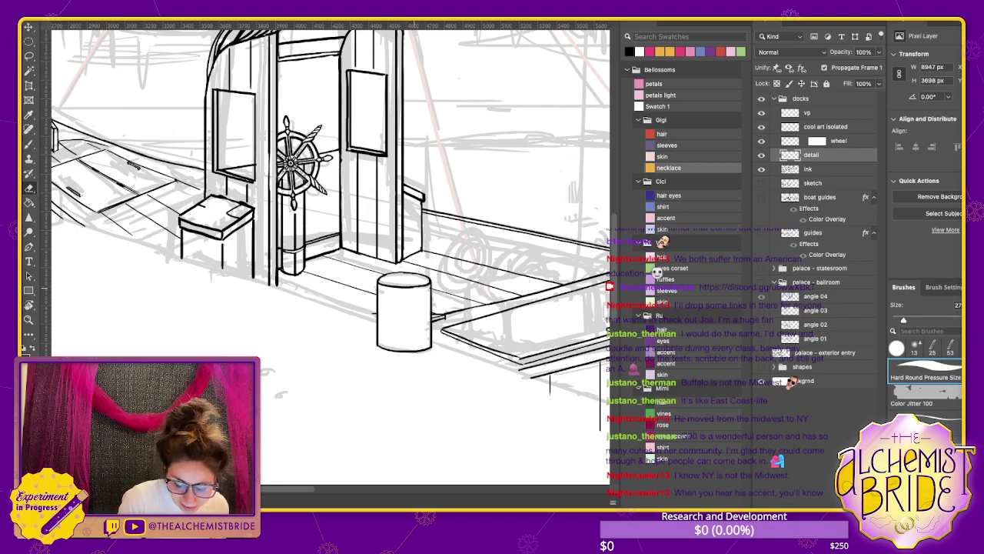
drag(308, 231, 374, 248)
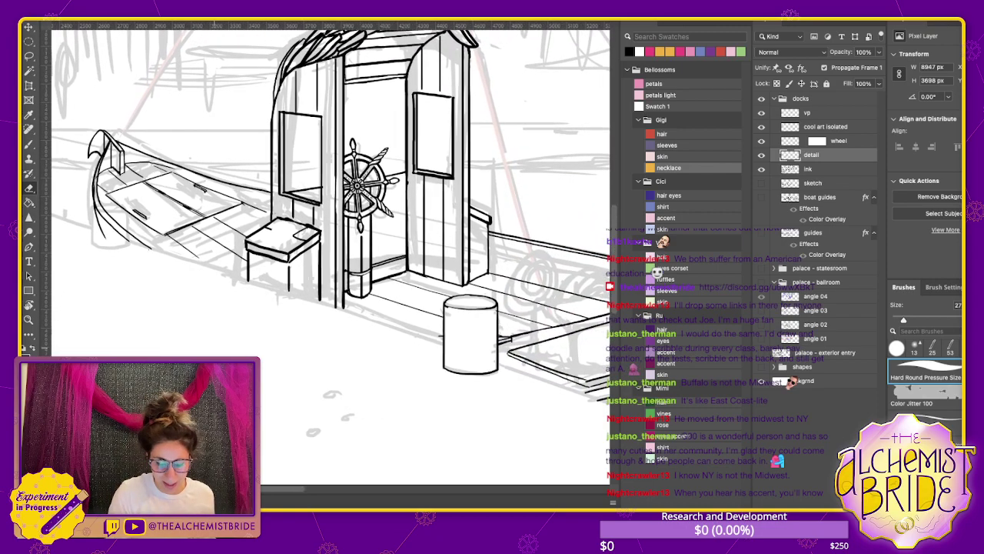
Draw a band line across the bucket below its top, retrying until it sits right
key(b)
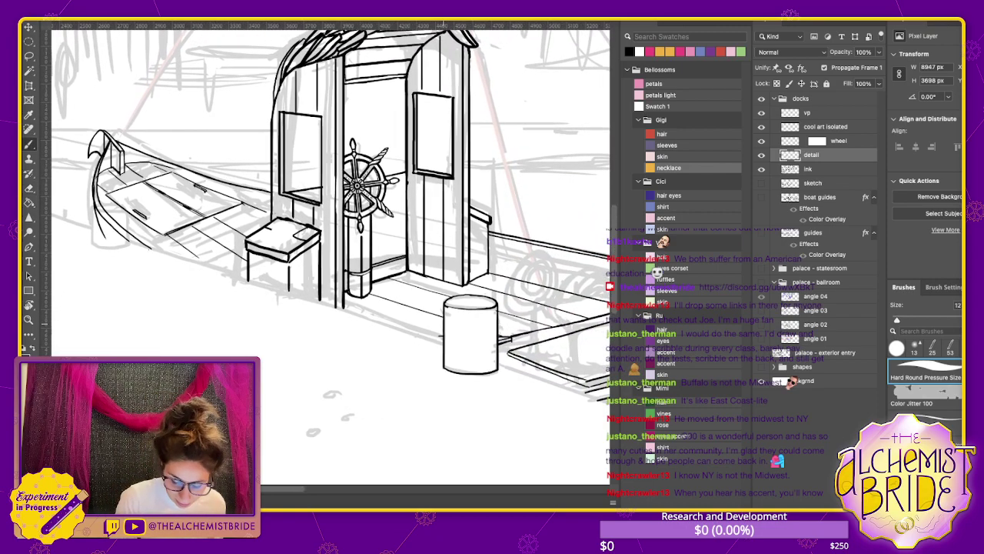
drag(444, 326, 499, 327)
key(ctrl+z)
key(ctrl+z)
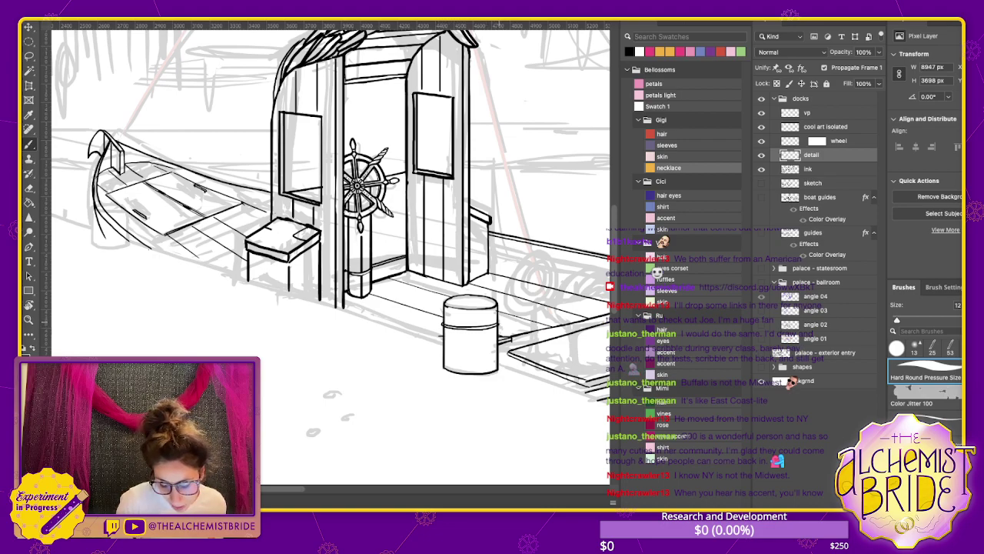
key(ctrl+z)
key(ctrl+z)
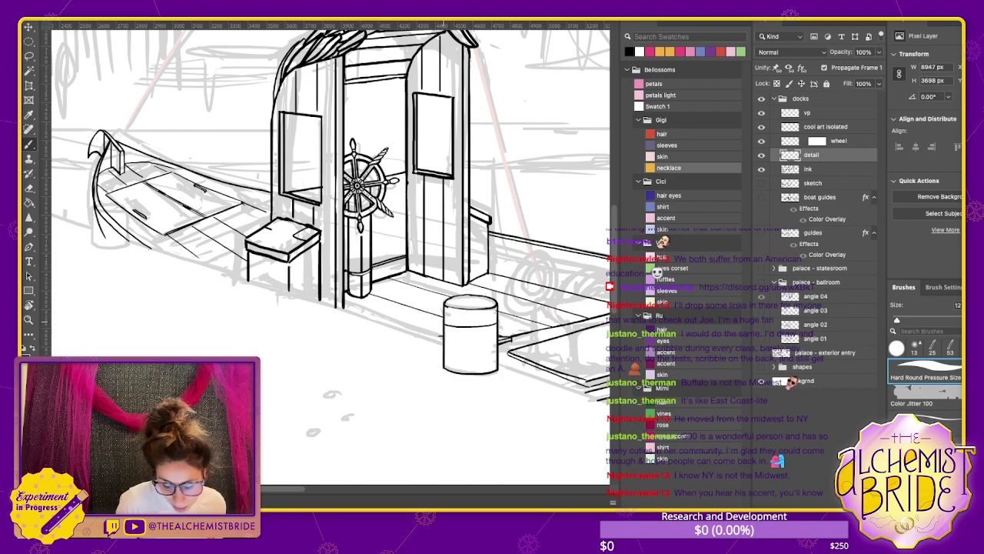
mouse_move(446, 328)
mouse_down()
mouse_move(497, 325)
mouse_move(441, 327)
mouse_up()
key(ctrl+z)
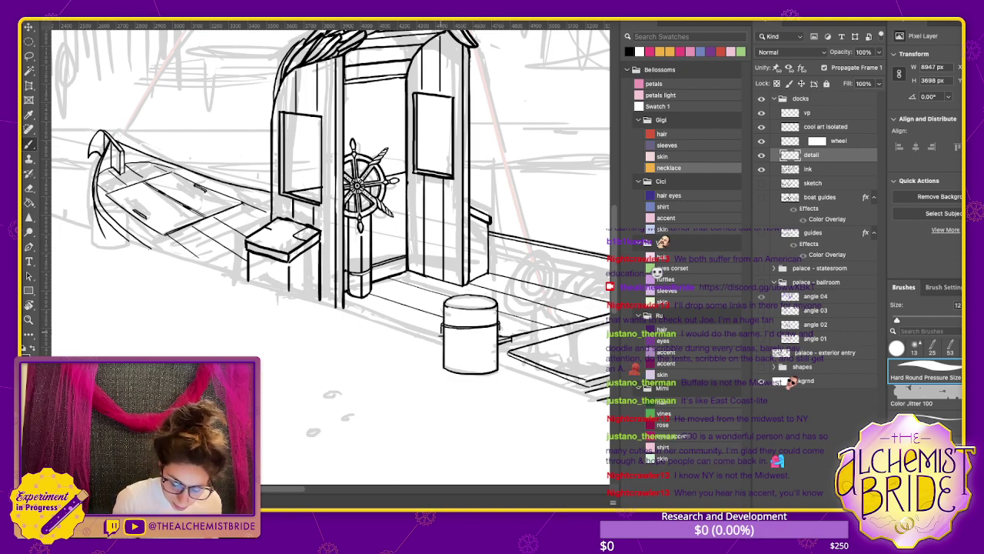
drag(443, 335, 492, 336)
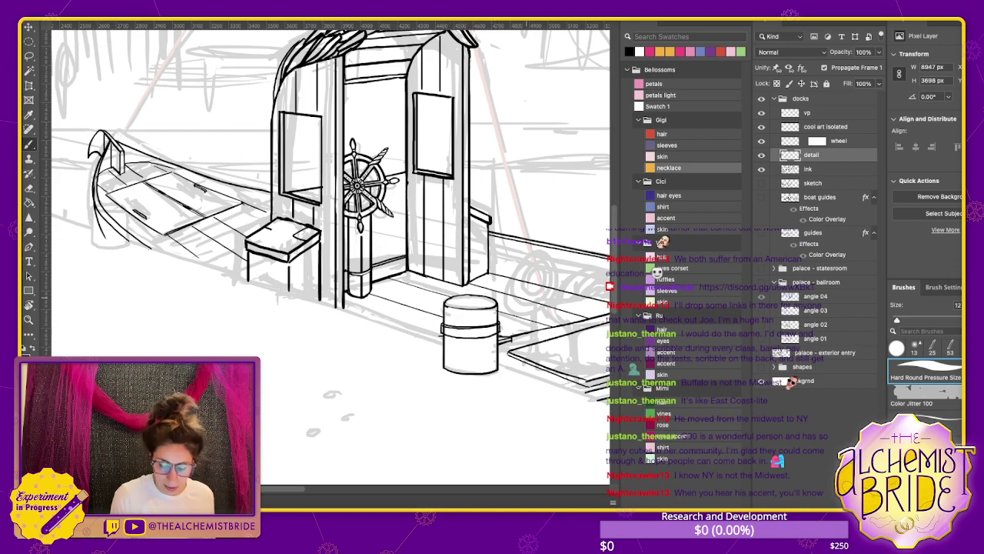
key(e)
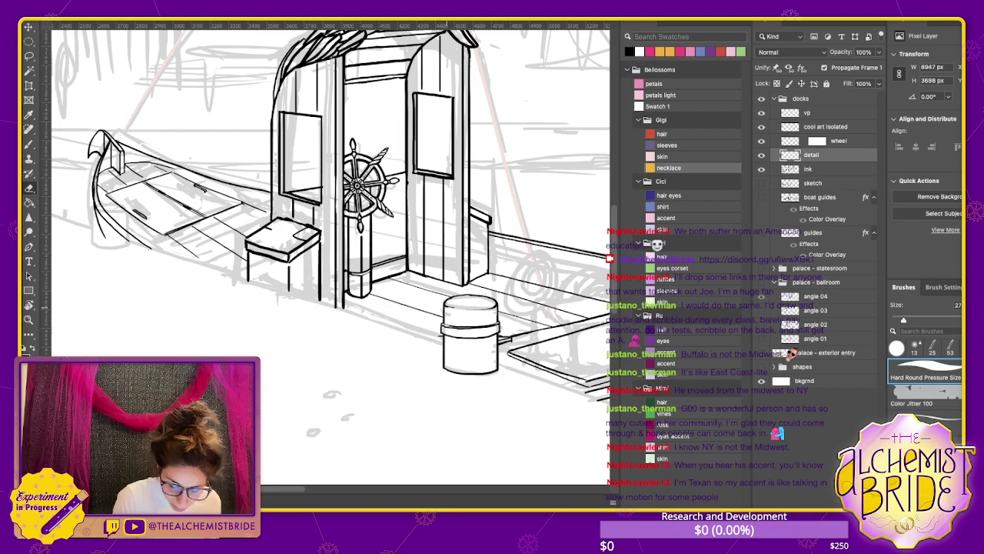
scroll(329, 253, down, 3)
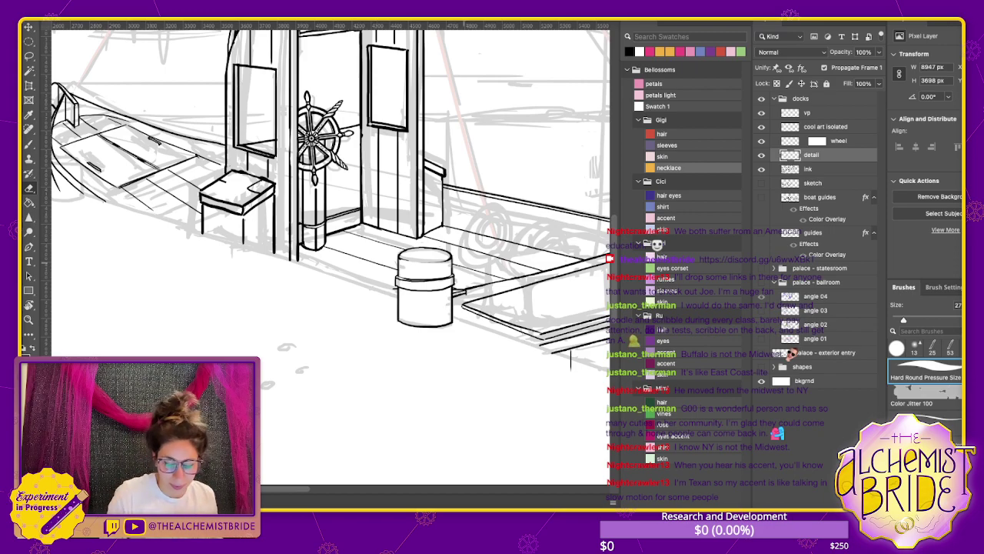
scroll(326, 196, left, 5)
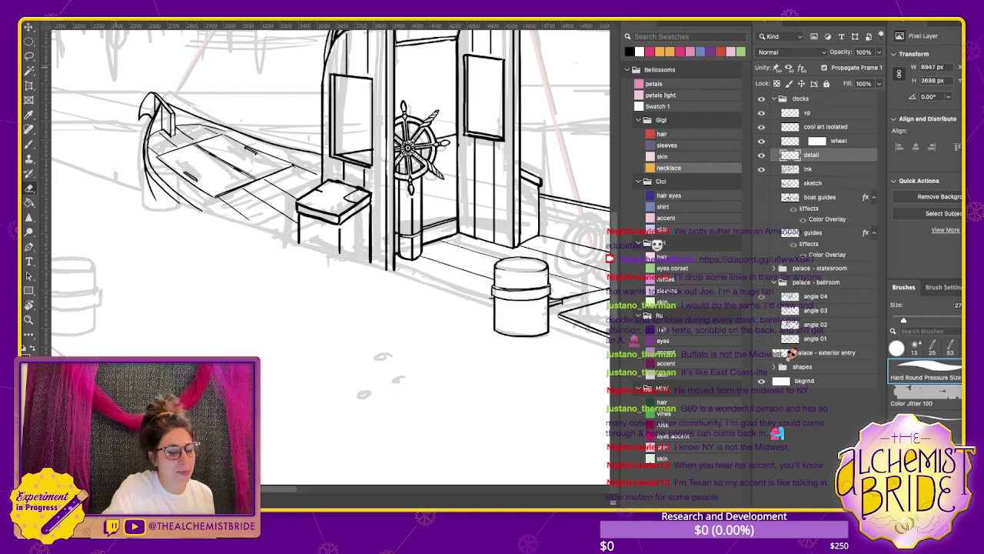
scroll(326, 185, left, 4)
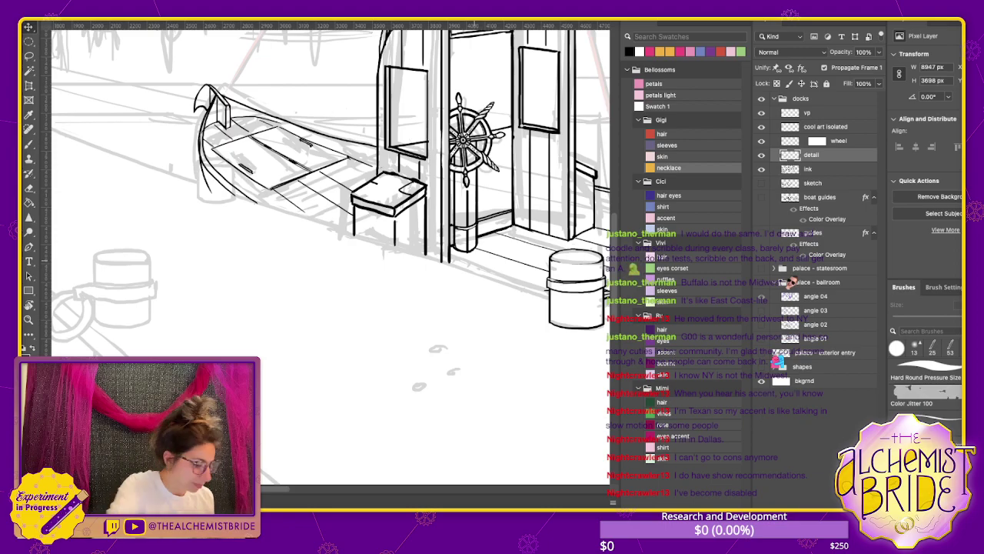
Ink the foreground mooring post's two tall vertical edges, undoing a stray top-rim stroke
key(ctrl+minus)
scroll(326, 254, left, 5)
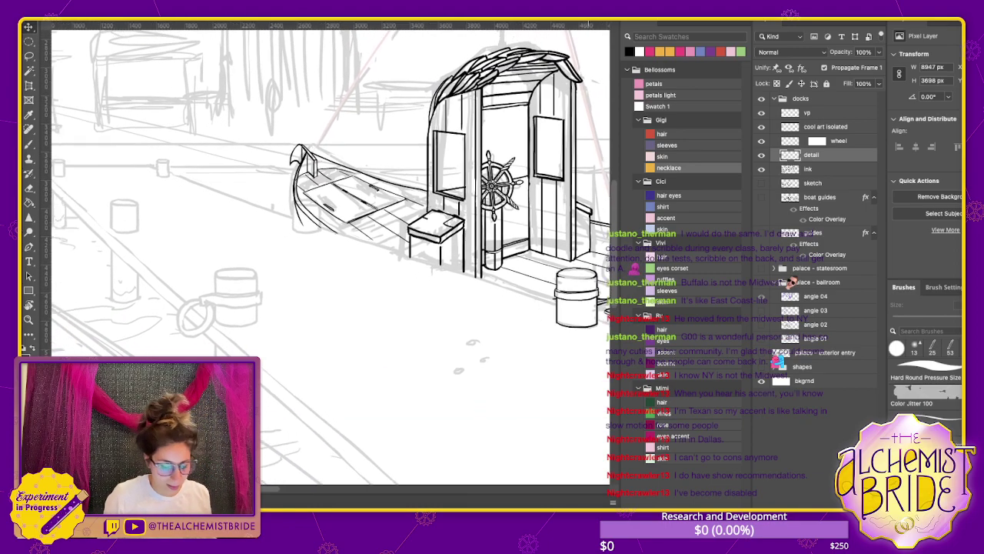
scroll(326, 253, left, 3)
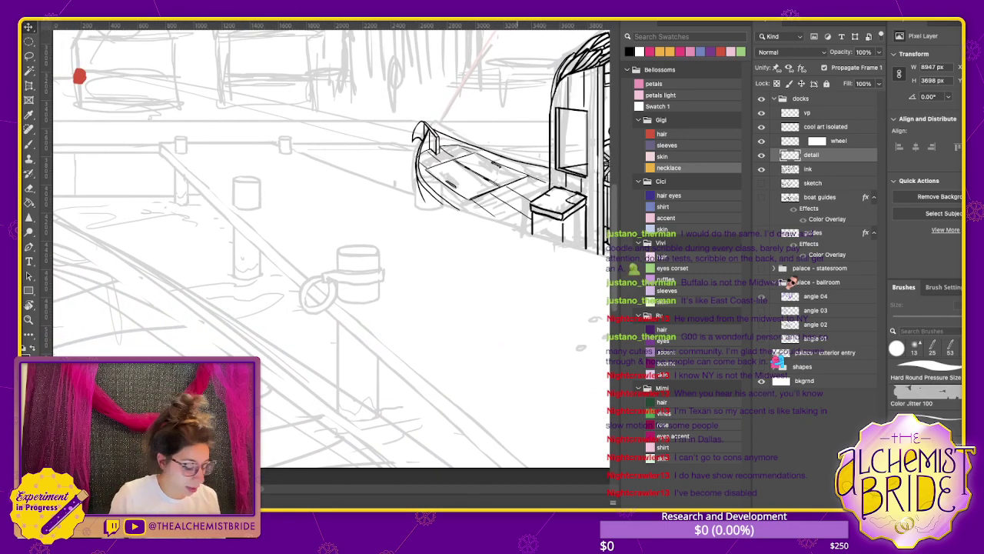
key(b)
drag(339, 250, 338, 406)
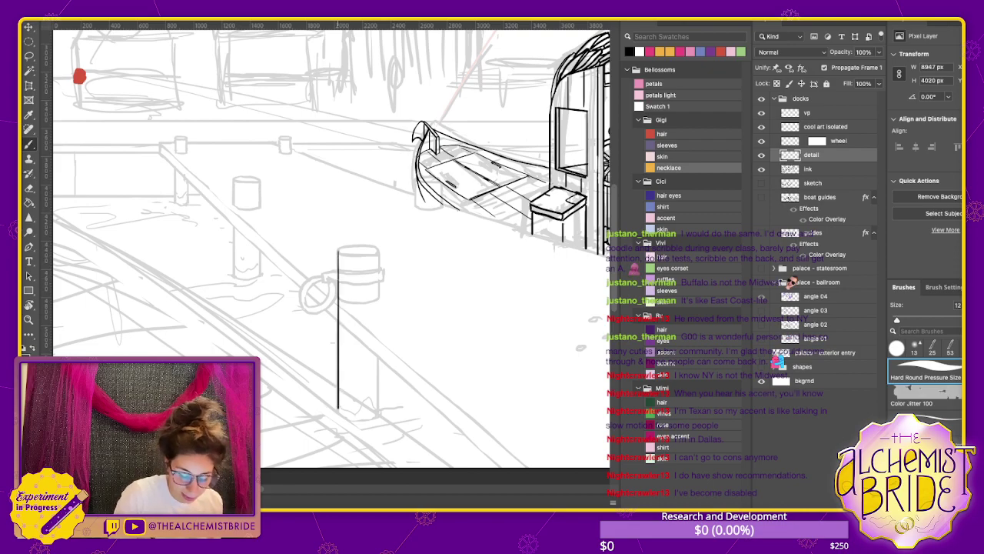
mouse_move(379, 250)
mouse_down()
mouse_move(380, 409)
mouse_move(339, 407)
mouse_up()
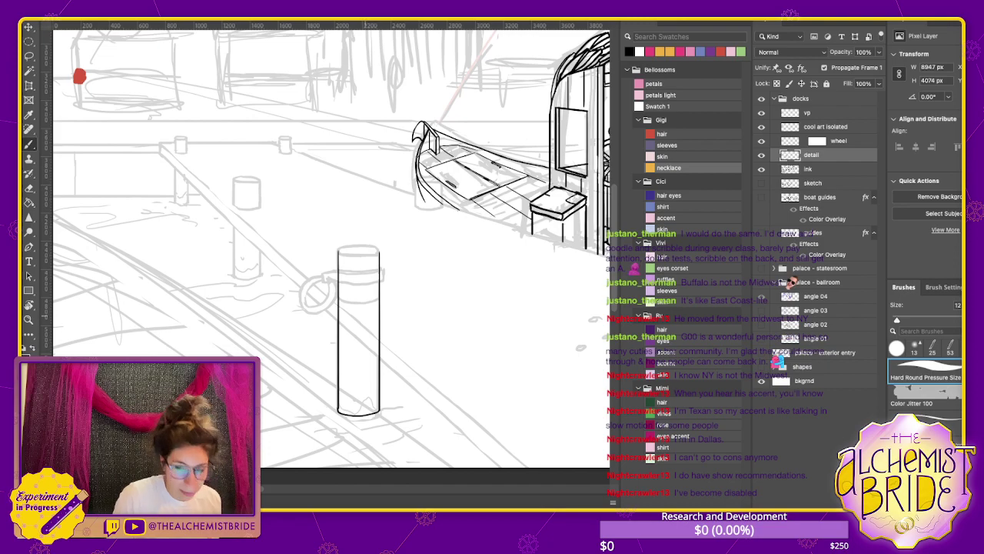
scroll(331, 246, left, 3)
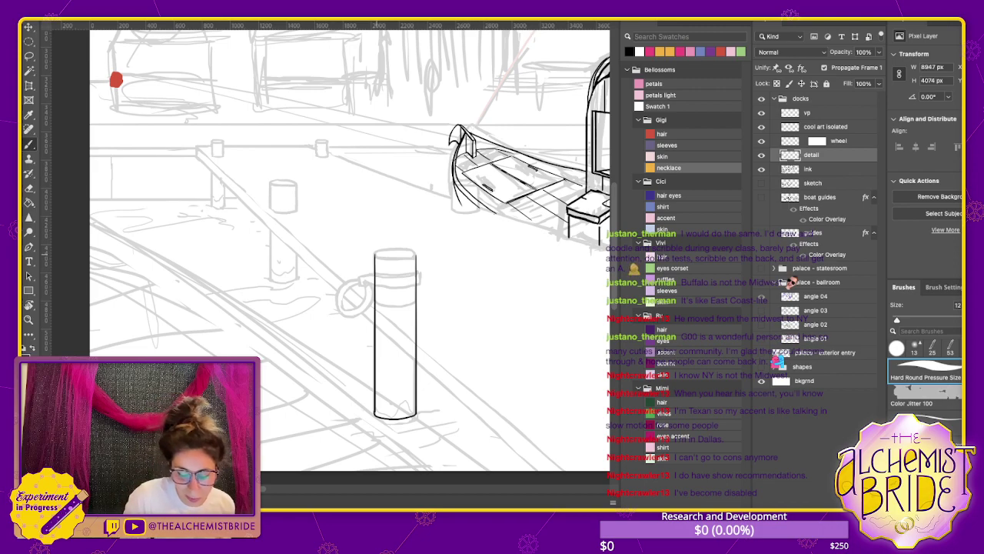
mouse_move(377, 256)
mouse_down()
mouse_move(404, 249)
mouse_move(415, 252)
mouse_move(377, 252)
mouse_move(415, 258)
mouse_up()
key(ctrl+z)
key(ctrl+z)
key(ctrl+z)
key(ctrl+z)
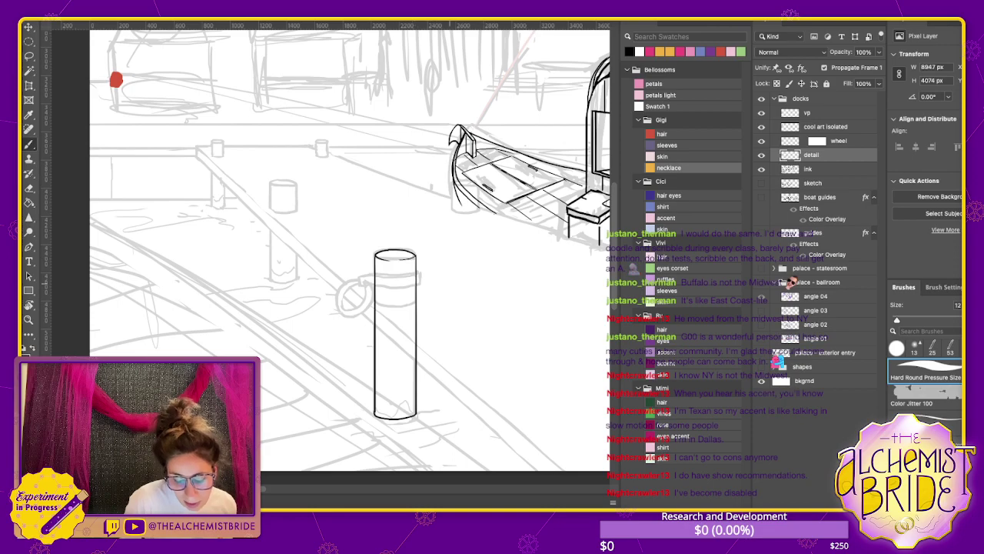
mouse_move(346, 254)
mouse_down()
mouse_move(236, 254)
mouse_move(159, 230)
mouse_move(258, 239)
mouse_up()
key(e)
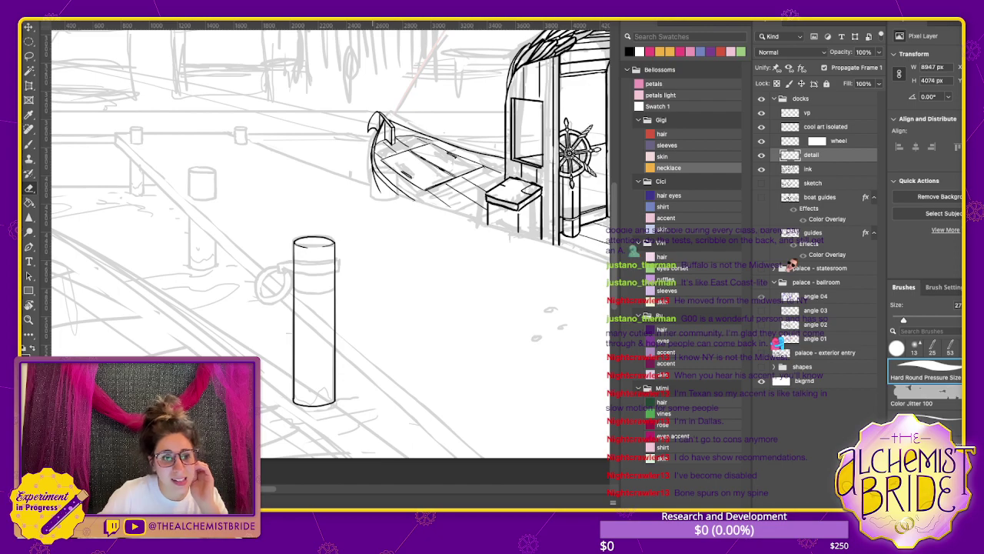
Ink a curved band line around the post just below its top rim, redrawing it once
scroll(330, 256, right, 3)
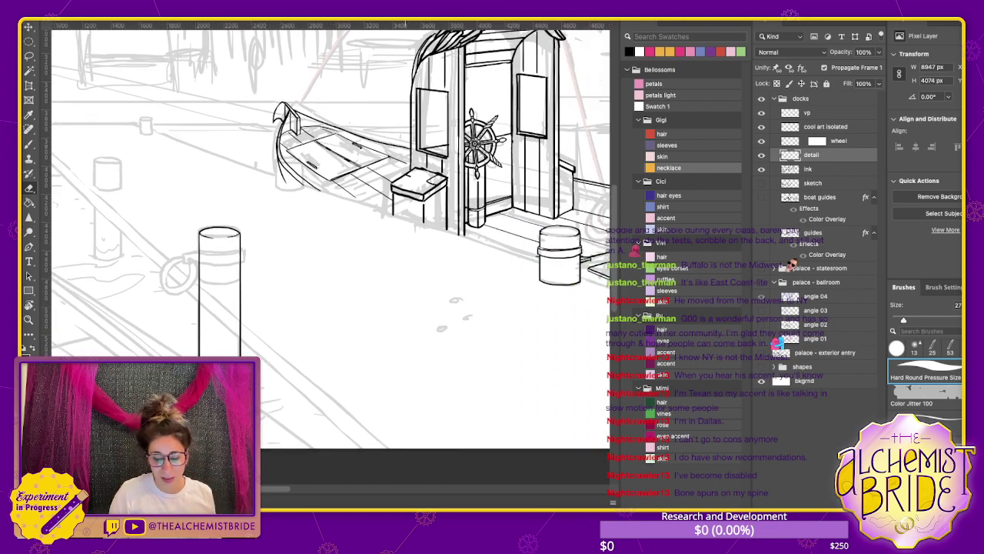
scroll(330, 256, up, 2)
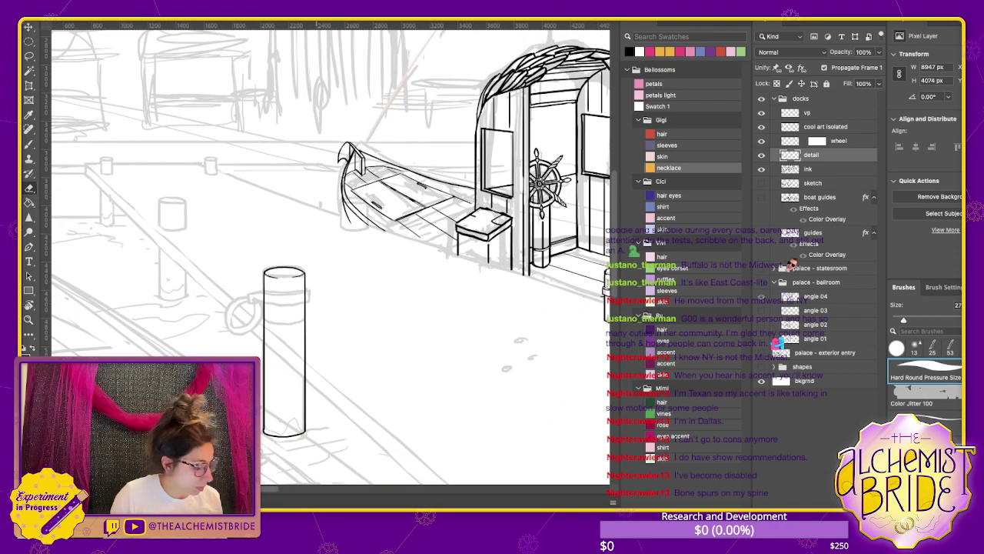
key(b)
scroll(87, 80, left, 5)
scroll(87, 81, down, 1)
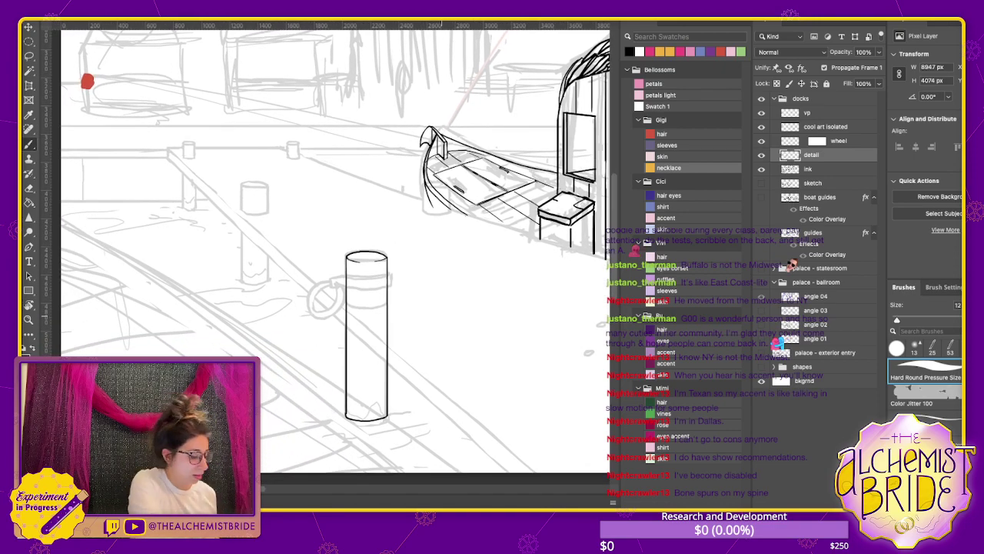
scroll(330, 261, up, 3)
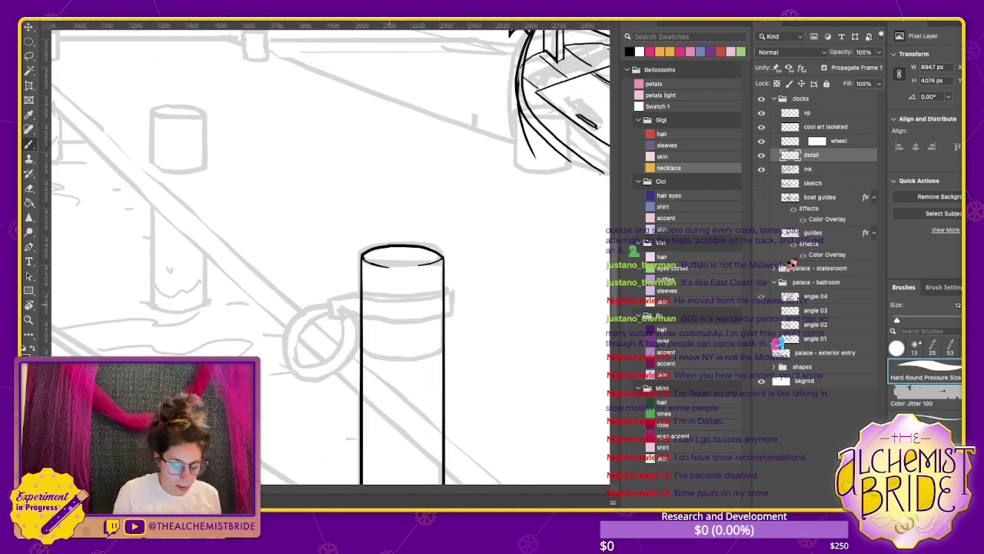
mouse_move(358, 290)
mouse_down()
mouse_move(379, 300)
mouse_move(442, 294)
mouse_up()
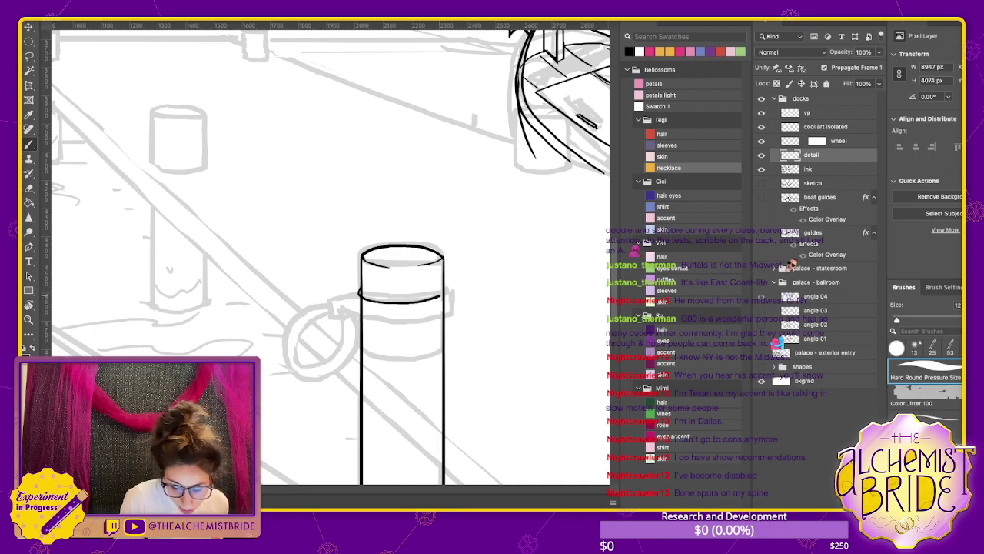
key(ctrl+z)
mouse_move(358, 291)
mouse_down()
mouse_move(380, 304)
mouse_move(447, 287)
mouse_up()
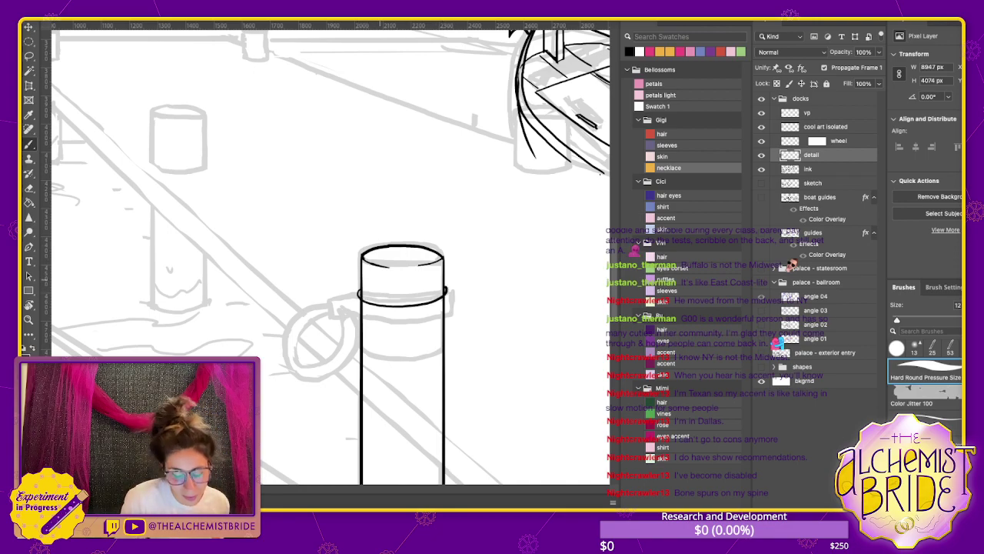
mouse_move(360, 296)
mouse_down()
mouse_move(420, 302)
mouse_move(442, 292)
mouse_move(363, 298)
mouse_move(394, 304)
mouse_move(443, 291)
mouse_move(373, 303)
mouse_move(358, 294)
mouse_up()
key(ctrl+z)
key(ctrl+z)
key(ctrl+z)
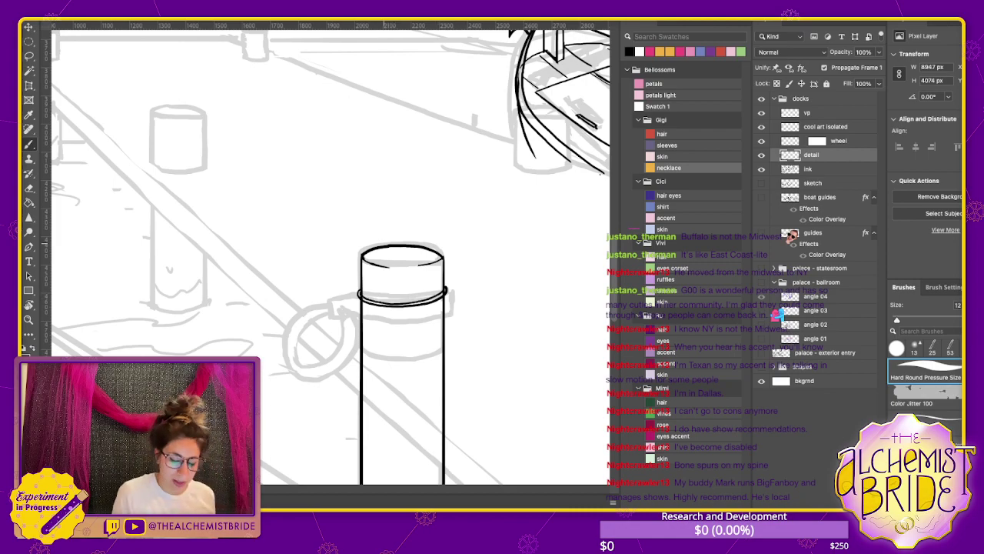
key(e)
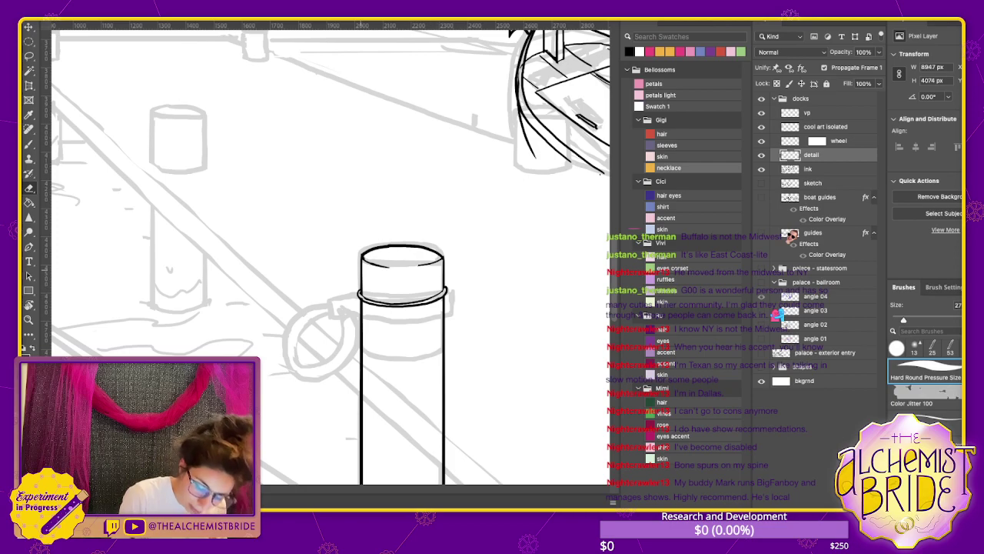
key(b)
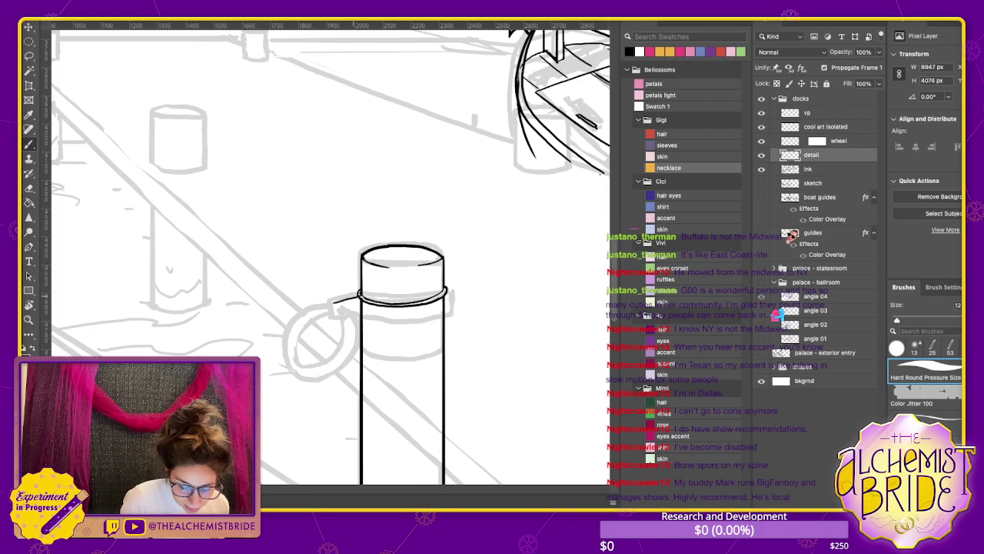
Ink a small rectangular bracket jutting left from the post's band, erasing stray strokes
drag(359, 294, 331, 302)
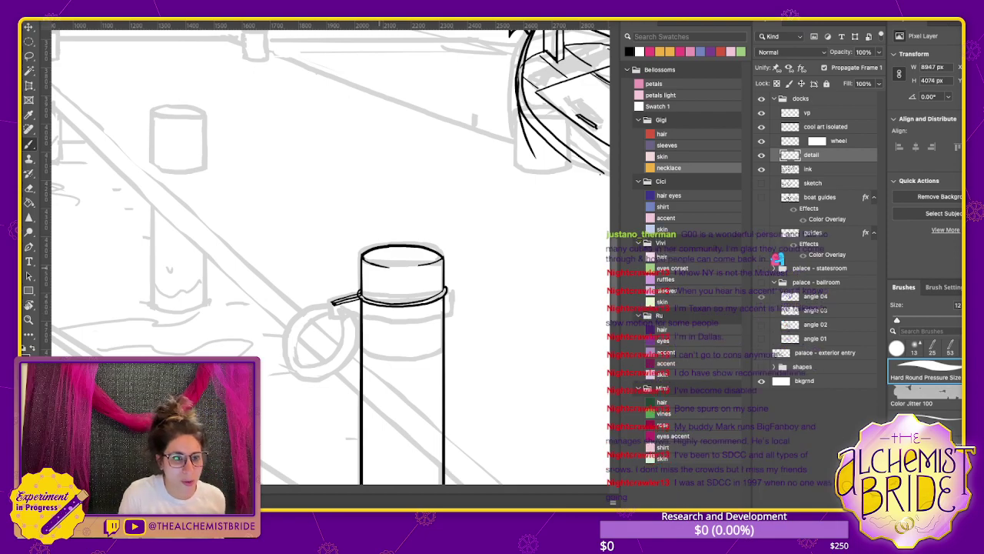
mouse_move(335, 306)
mouse_down()
mouse_move(335, 328)
mouse_move(360, 317)
mouse_move(397, 327)
mouse_move(443, 317)
mouse_up()
key(ctrl+z)
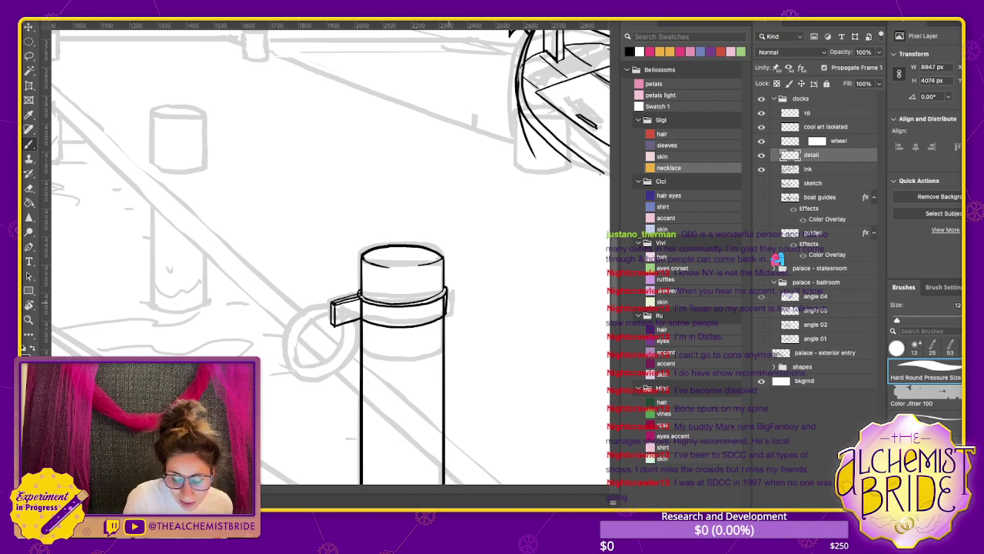
key(e)
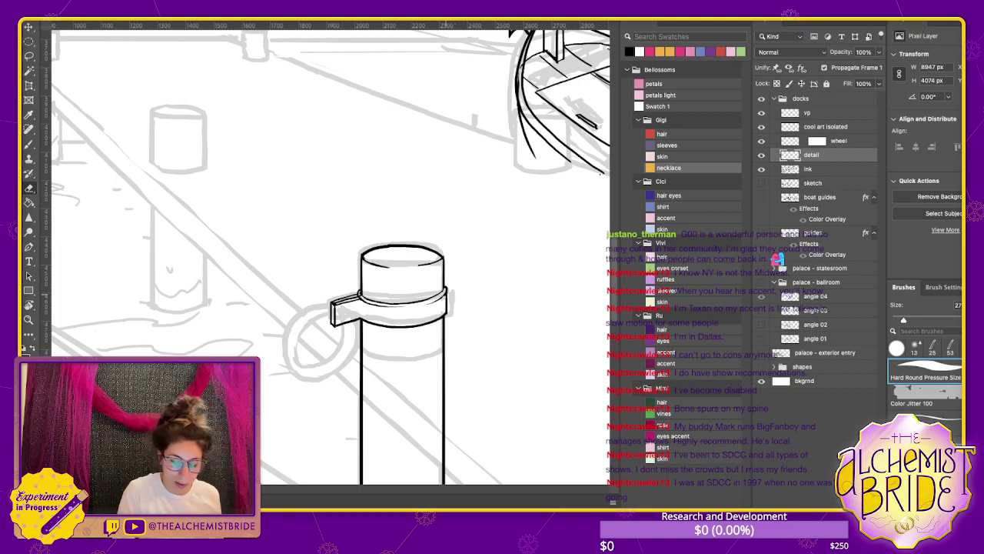
key(b)
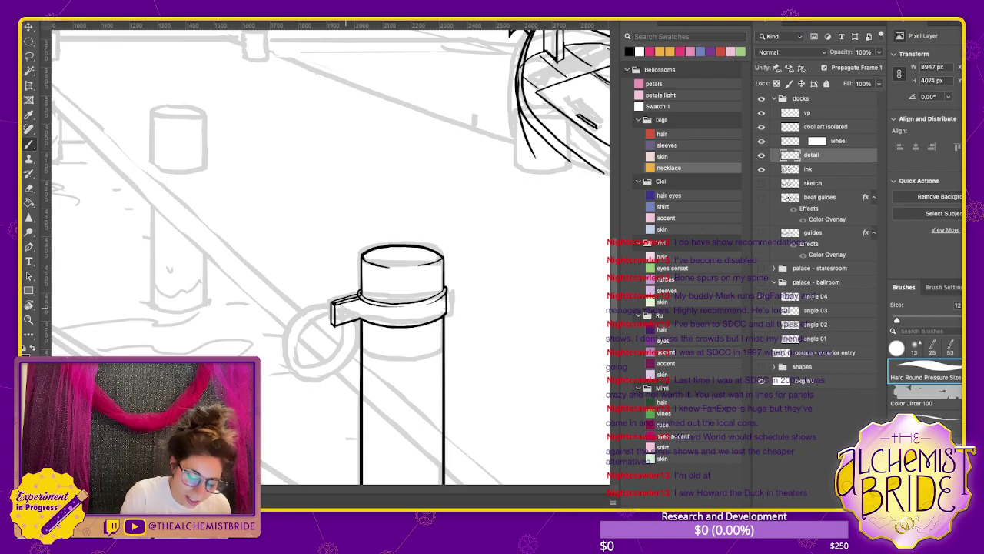
Ink the mooring ring's loop from the bracket, redrawing its inner line more cleanly
mouse_move(343, 309)
mouse_down()
mouse_move(327, 362)
mouse_move(300, 367)
mouse_up()
mouse_move(348, 309)
mouse_down()
mouse_move(356, 344)
mouse_move(345, 366)
mouse_move(319, 382)
mouse_move(291, 374)
mouse_move(286, 347)
mouse_move(330, 306)
mouse_up()
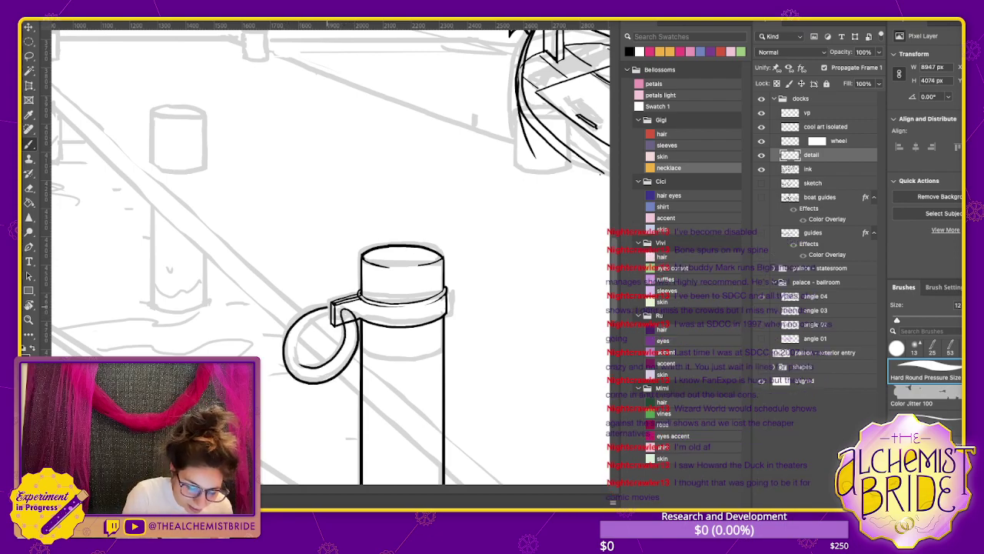
mouse_move(301, 362)
mouse_down()
mouse_move(302, 331)
mouse_move(332, 315)
mouse_move(297, 347)
mouse_move(300, 365)
mouse_up()
key(ctrl+z)
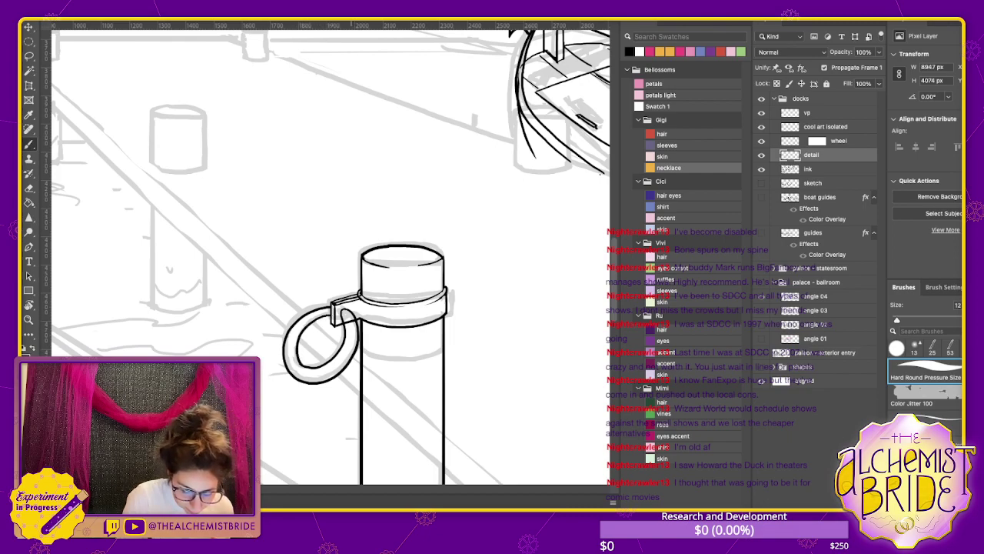
key(ctrl+z)
drag(329, 316, 302, 366)
key(ctrl+z)
mouse_move(345, 315)
mouse_down()
mouse_move(300, 365)
mouse_move(306, 330)
mouse_move(329, 316)
mouse_up()
Ink the ring's right side, tidy with the eraser, and zoom out to the whole dock scene
key(e)
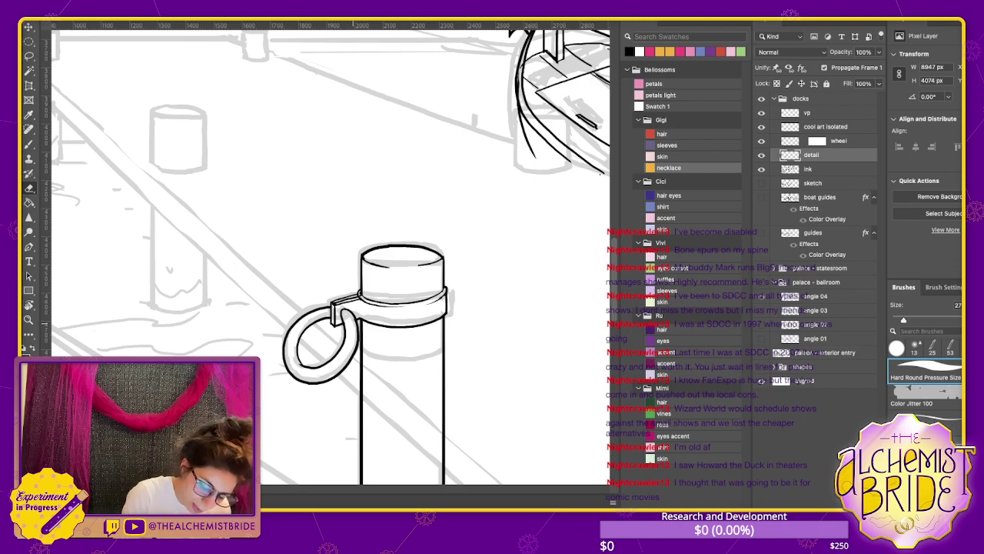
key(b)
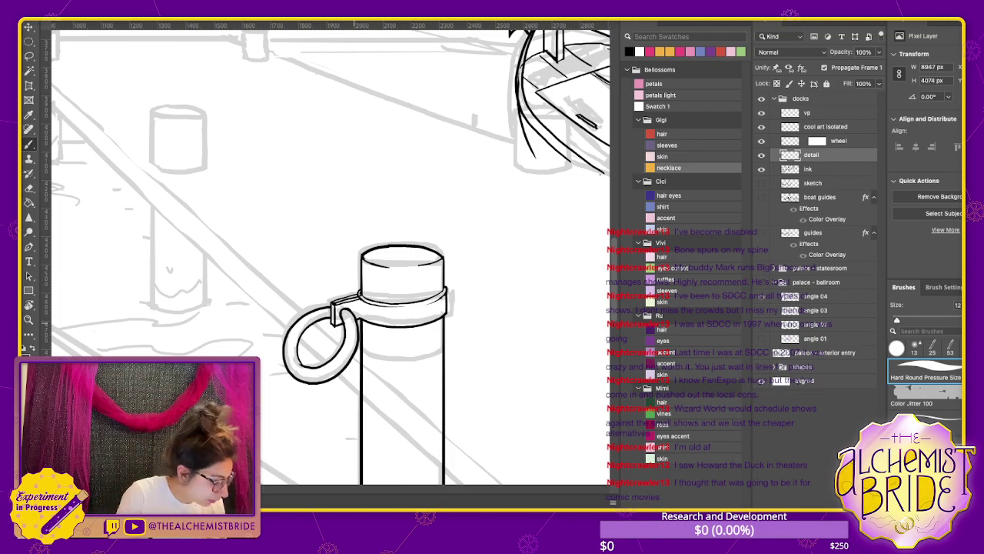
key(e)
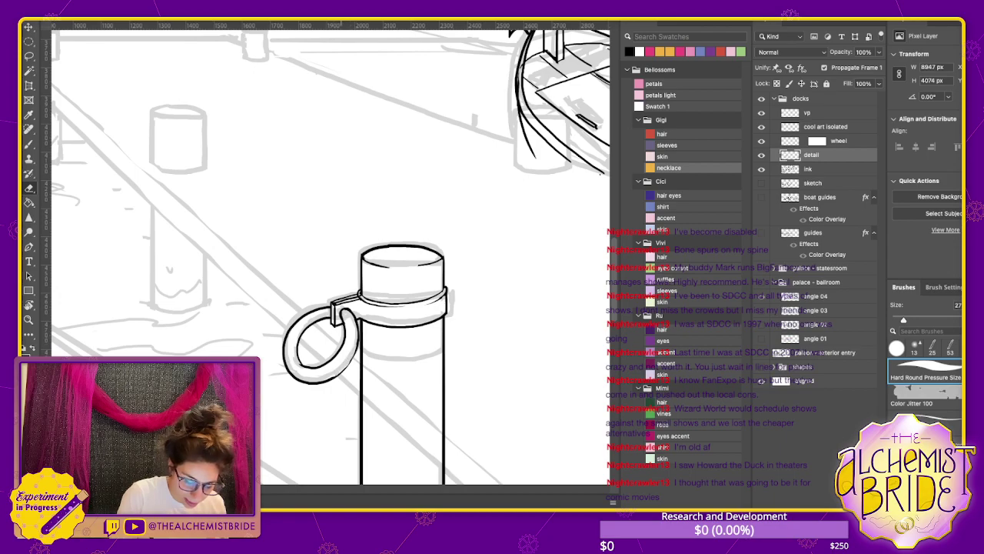
key(b)
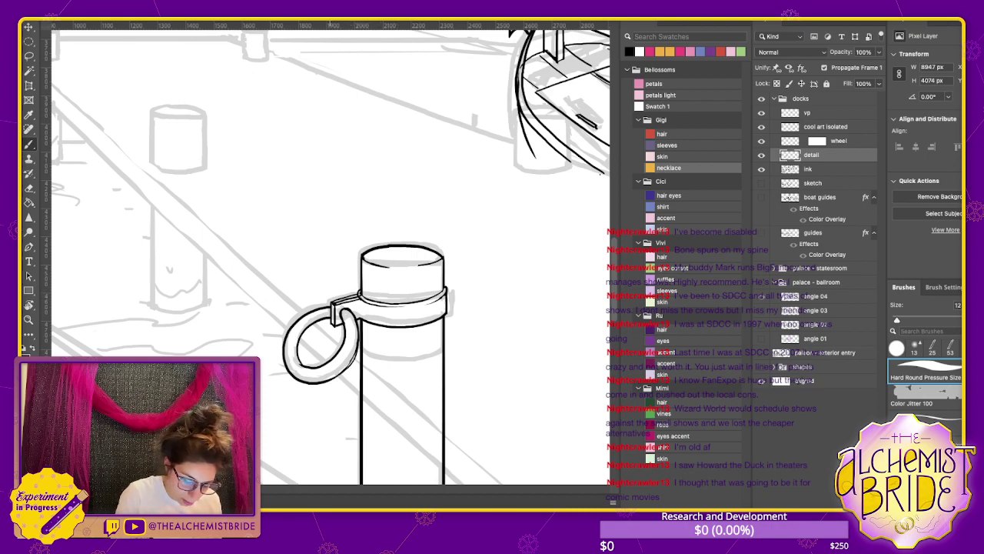
drag(335, 379, 358, 346)
key(e)
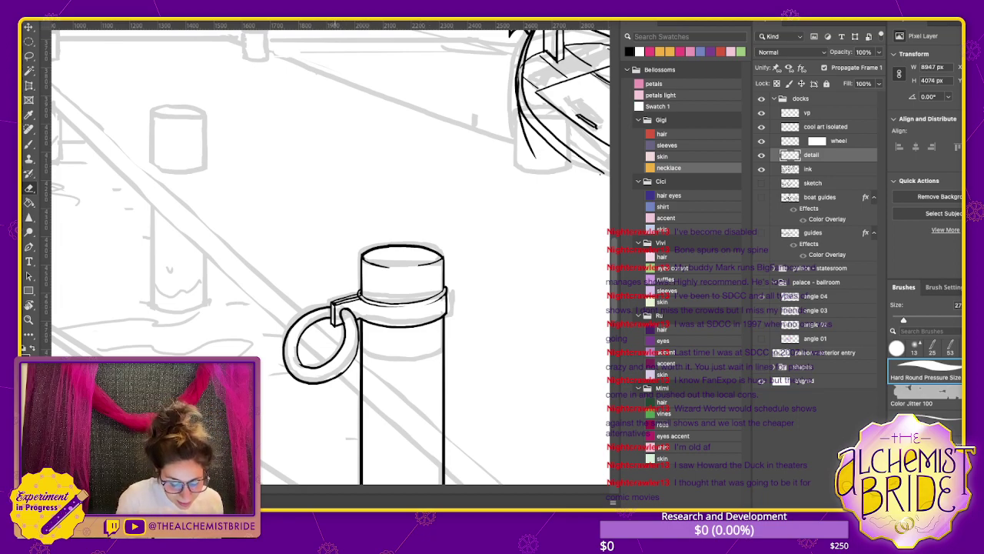
scroll(330, 254, up, 3)
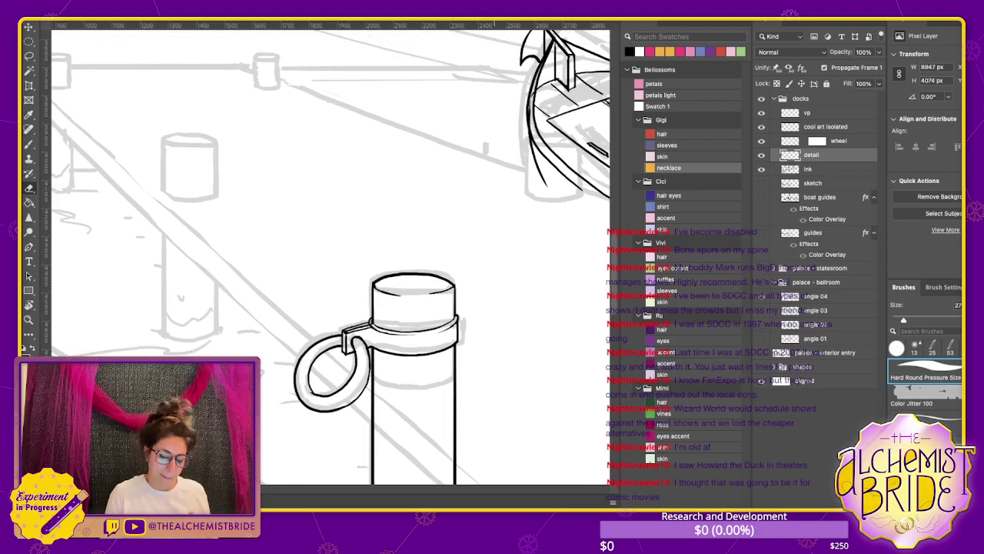
key(ctrl+minus)
key(ctrl+minus)
key(ctrl+minus)
key(ctrl+minus)
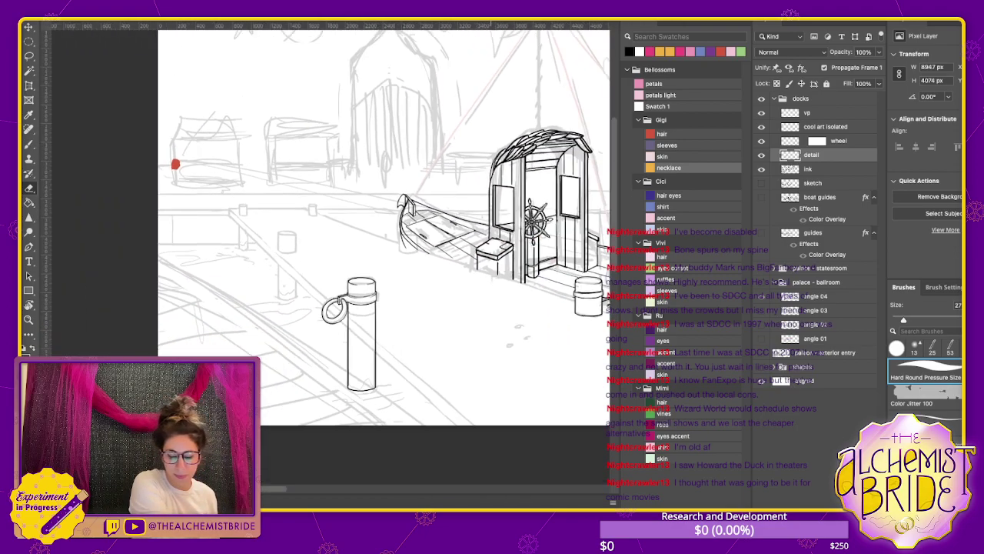
scroll(367, 223, right, 3)
scroll(367, 223, up, 1)
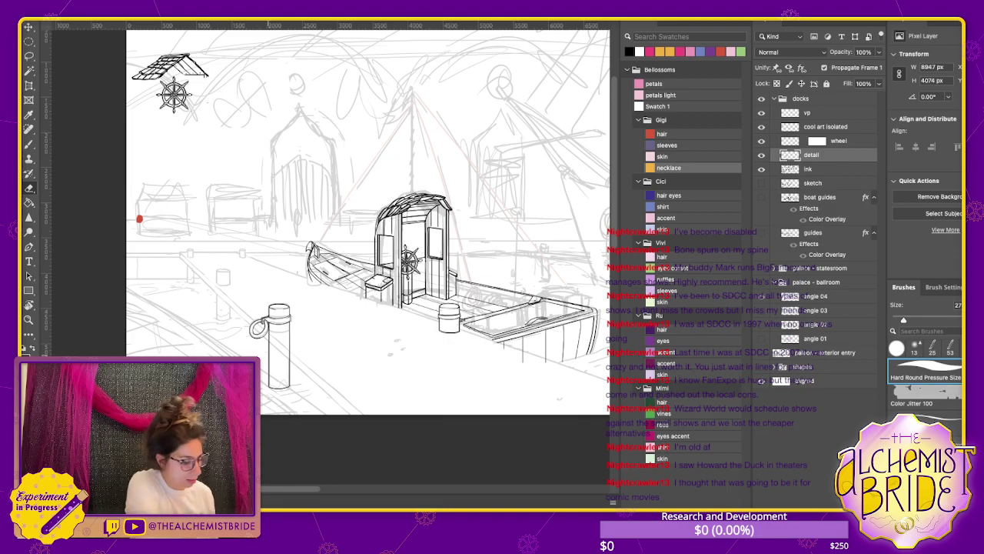
Zoom in on the lidded barrel beside the wheelhouse and switch to the Brush tool
key(ctrl+plus)
key(ctrl+plus)
key(ctrl+plus)
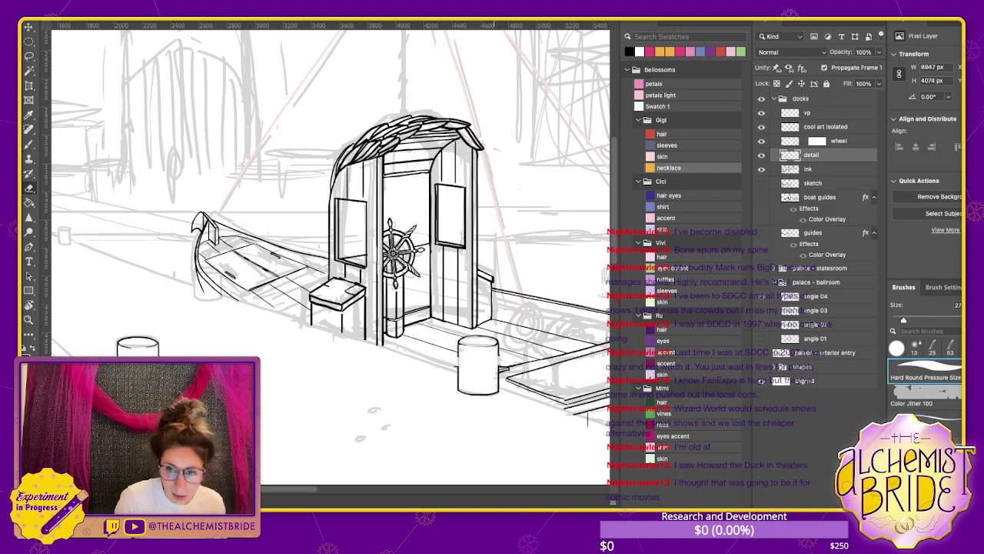
scroll(492, 346, up, 8)
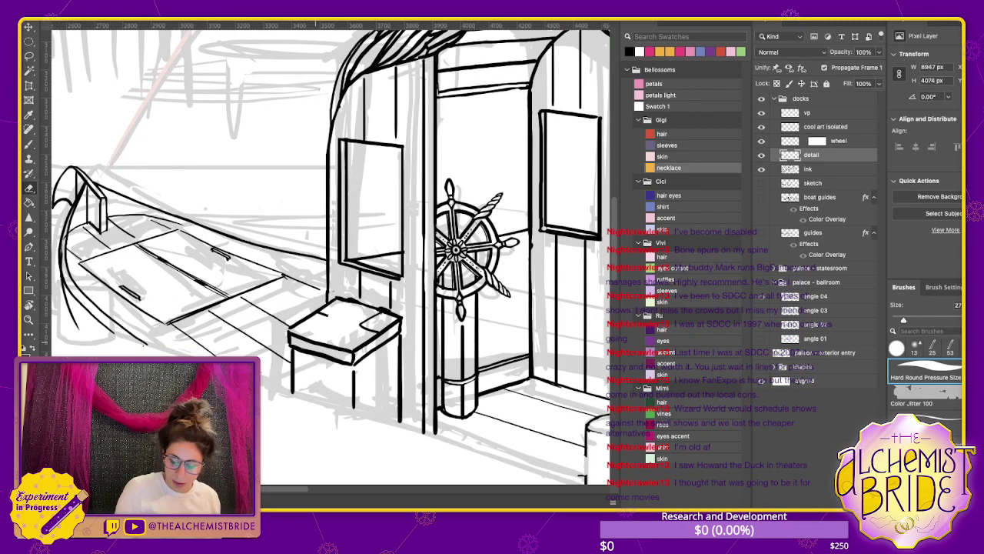
key(b)
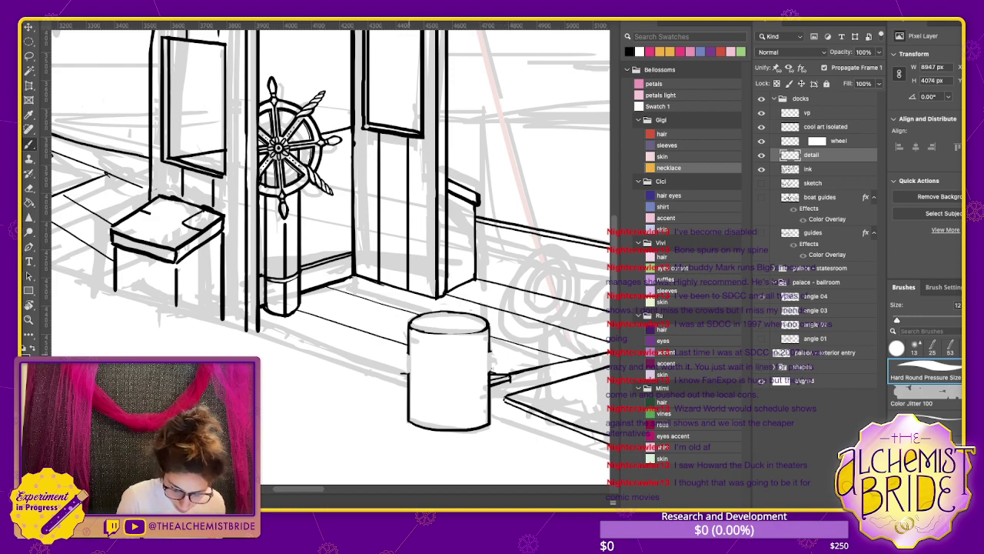
Ink a band on the barrel with its top edge, two end ticks and a redrawn lower edge
drag(410, 356, 489, 353)
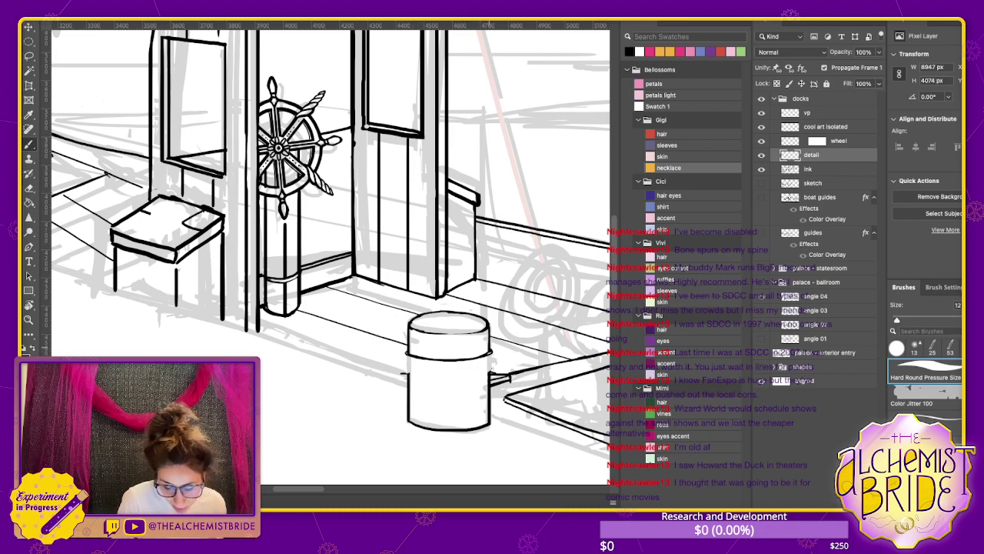
drag(406, 354, 404, 369)
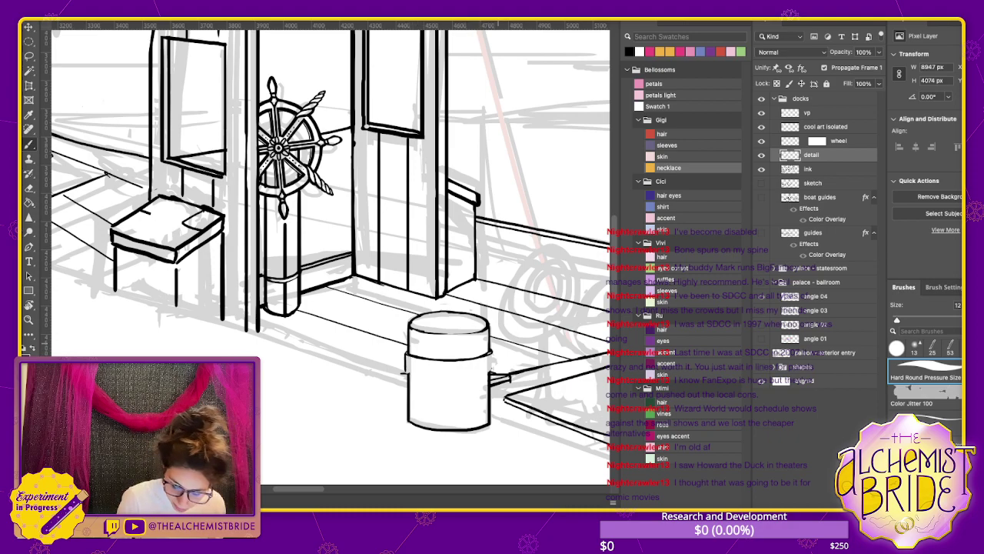
drag(493, 353, 492, 373)
drag(406, 374, 489, 375)
key(ctrl+z)
mouse_move(408, 375)
mouse_down()
mouse_move(462, 381)
mouse_move(489, 372)
mouse_up()
key(ctrl+z)
drag(406, 374, 489, 376)
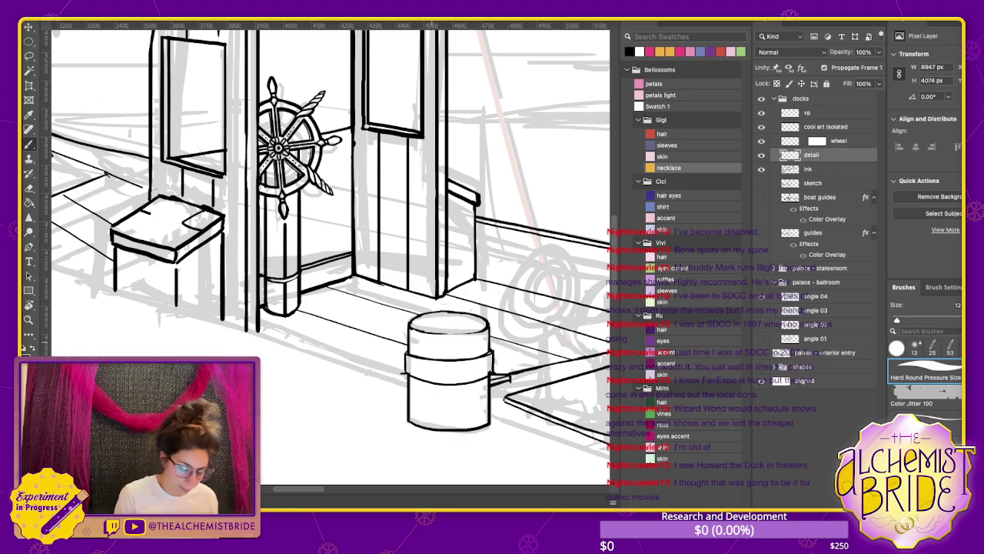
key(ctrl+z)
drag(406, 375, 489, 376)
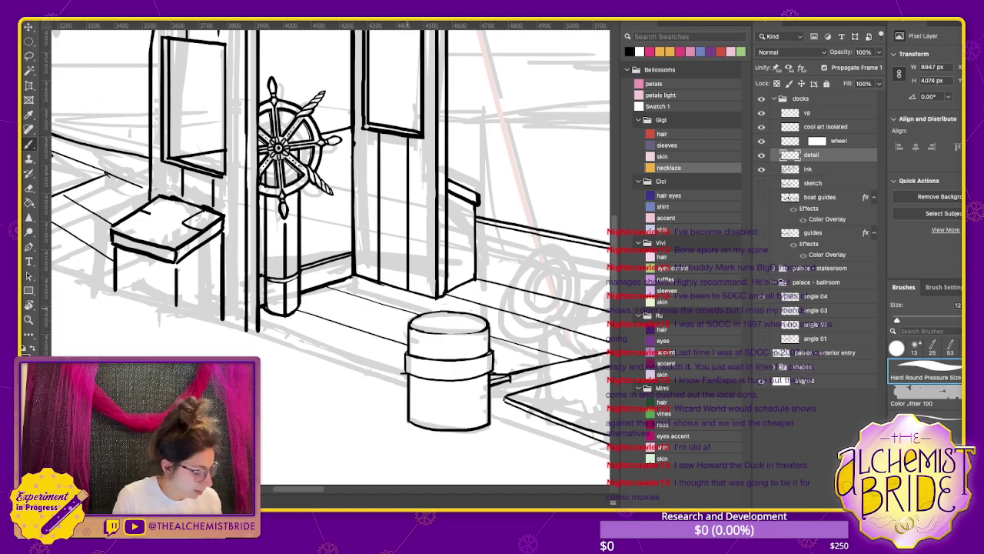
Draw a small round rivet on the front of the barrel's band
key(e)
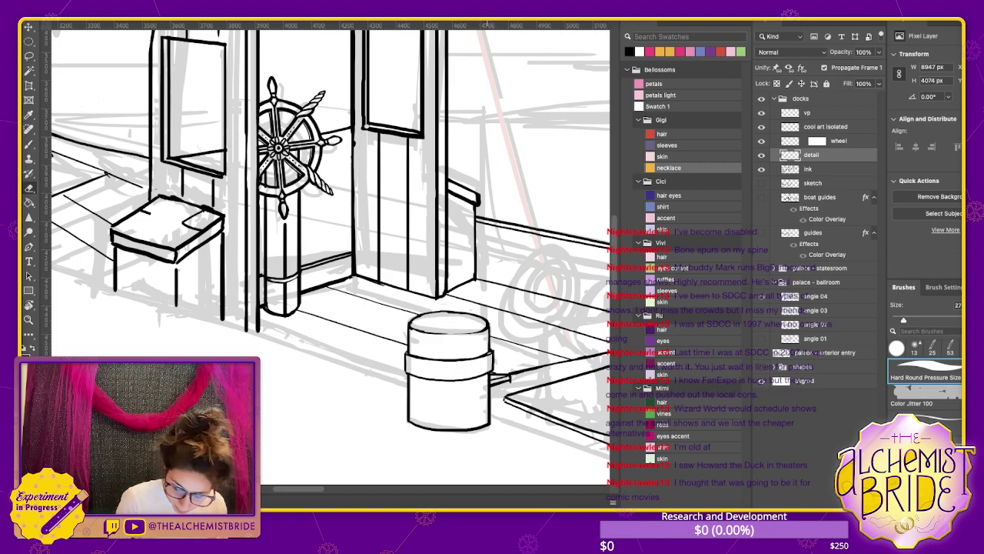
key(b)
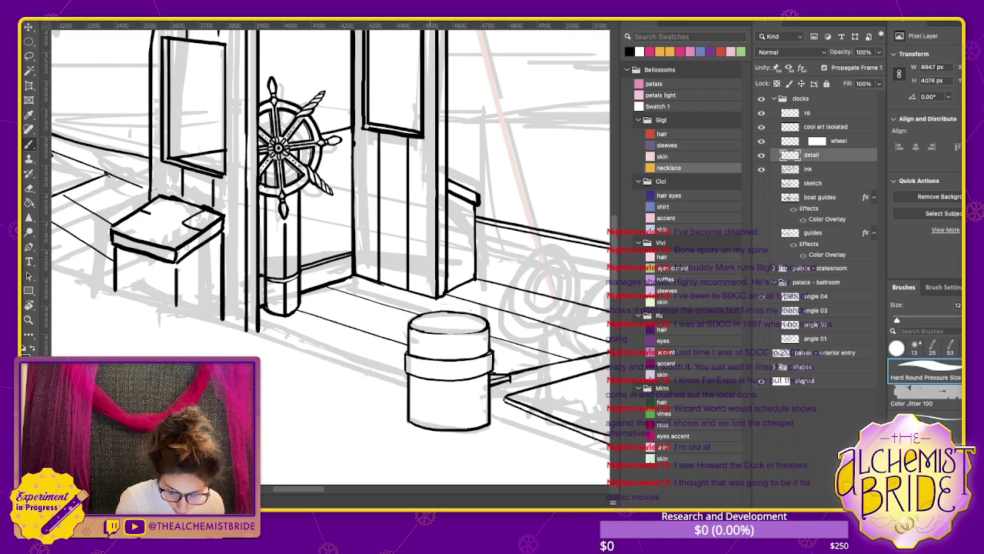
drag(429, 366, 436, 374)
key(ctrl+z)
key(ctrl+z)
key(ctrl+z)
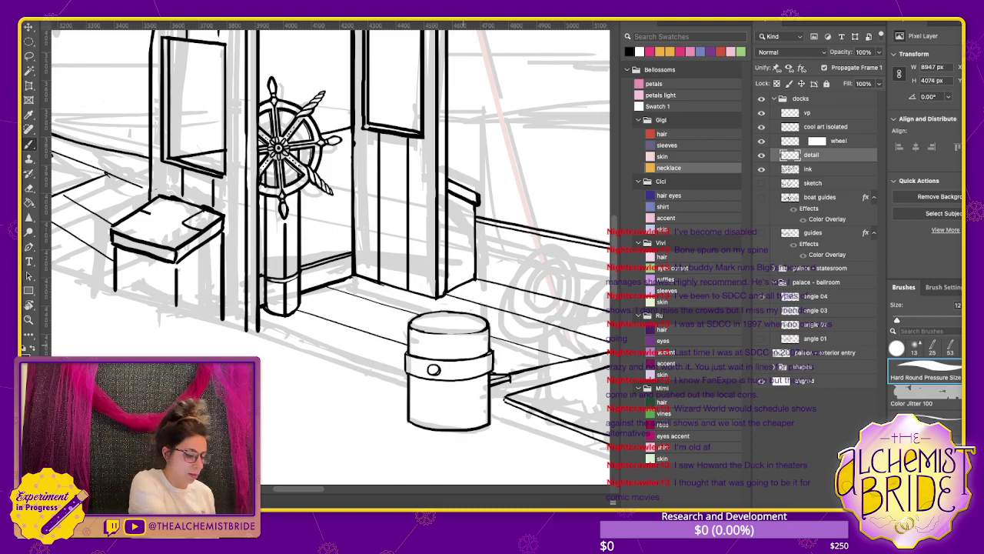
scroll(434, 370, down, 8)
Erase the stray lower ink line on the foreground mooring post with a size-27 eraser
scroll(323, 231, up, 5)
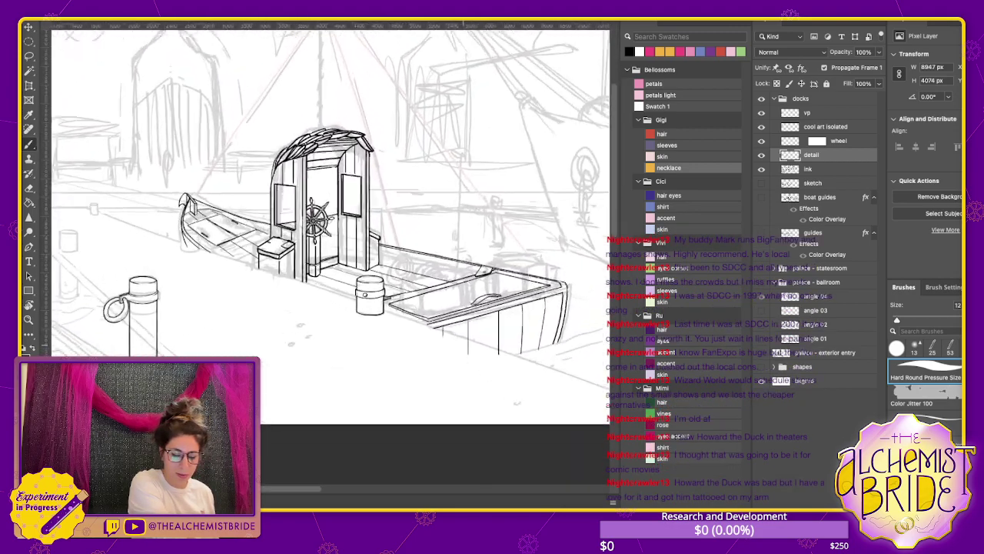
scroll(92, 160, left, 5)
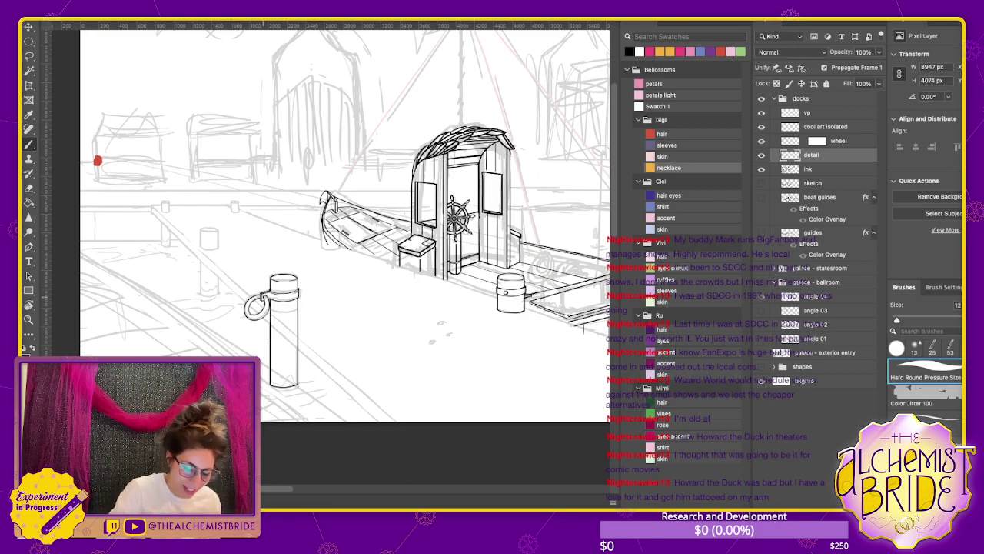
key(ctrl+plus)
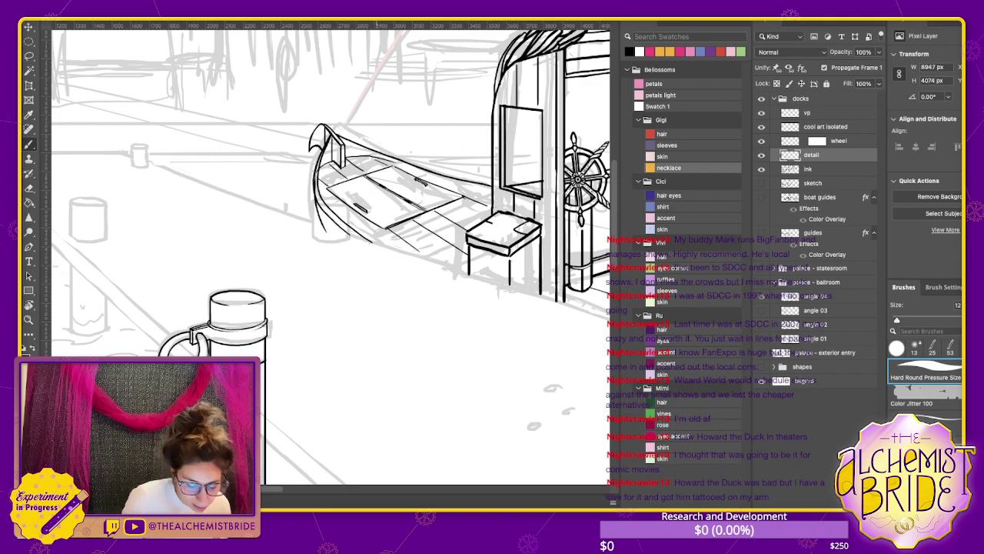
scroll(331, 254, down, 2)
key(e)
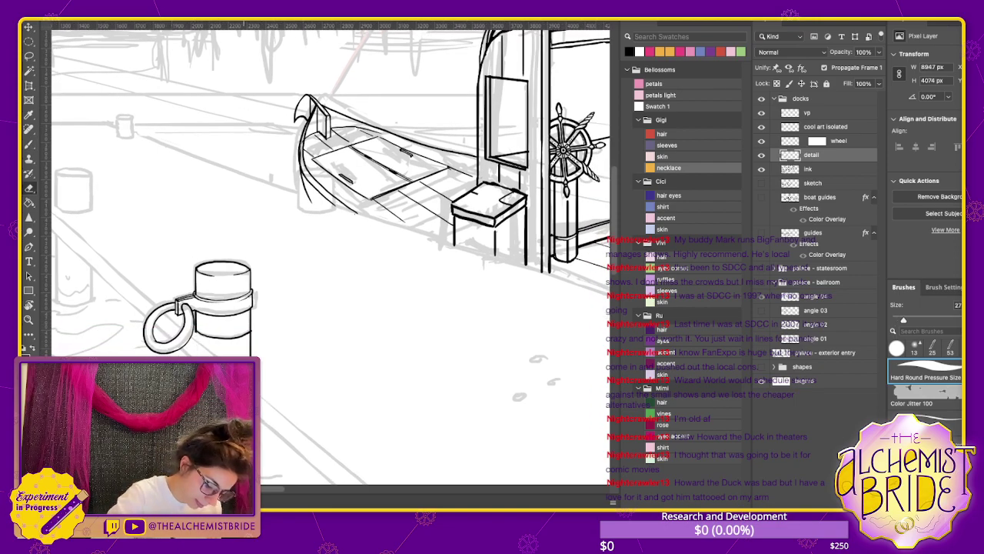
drag(250, 343, 251, 355)
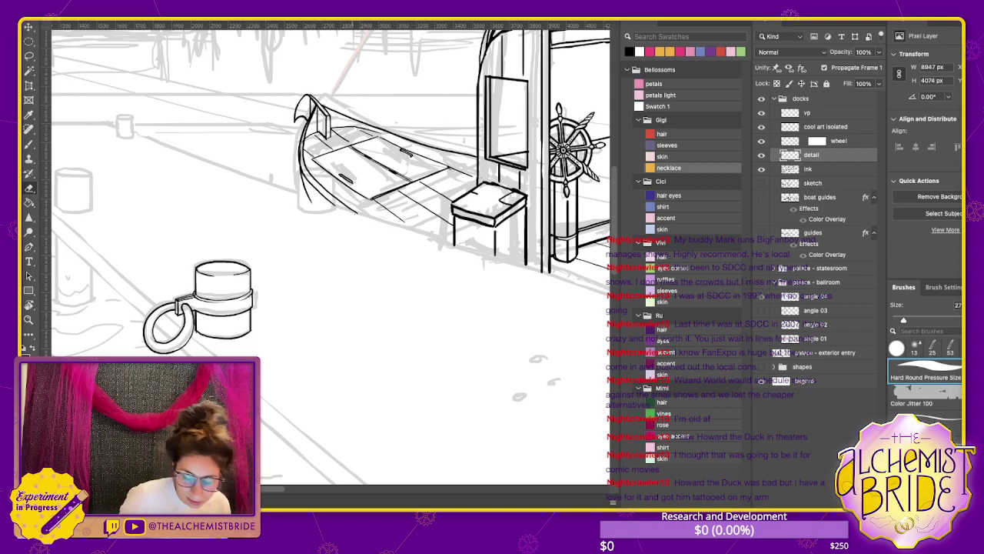
Erase part of the barrel's bottom outline and undo a test brush stroke
scroll(327, 208, right, 5)
drag(421, 327, 475, 324)
key(b)
key(ctrl+z)
key(ctrl+z)
key(ctrl+z)
key(ctrl+z)
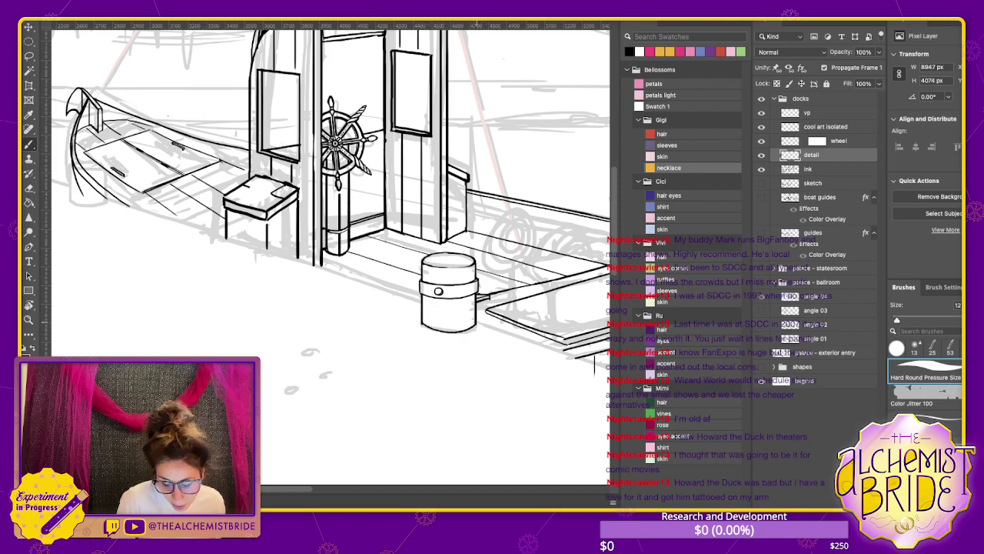
key(e)
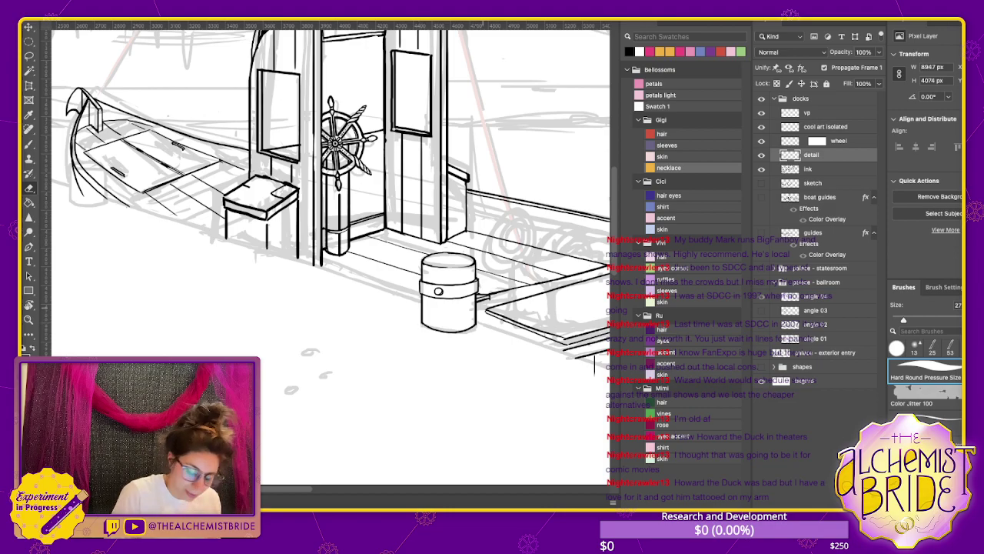
scroll(331, 204, down, 6)
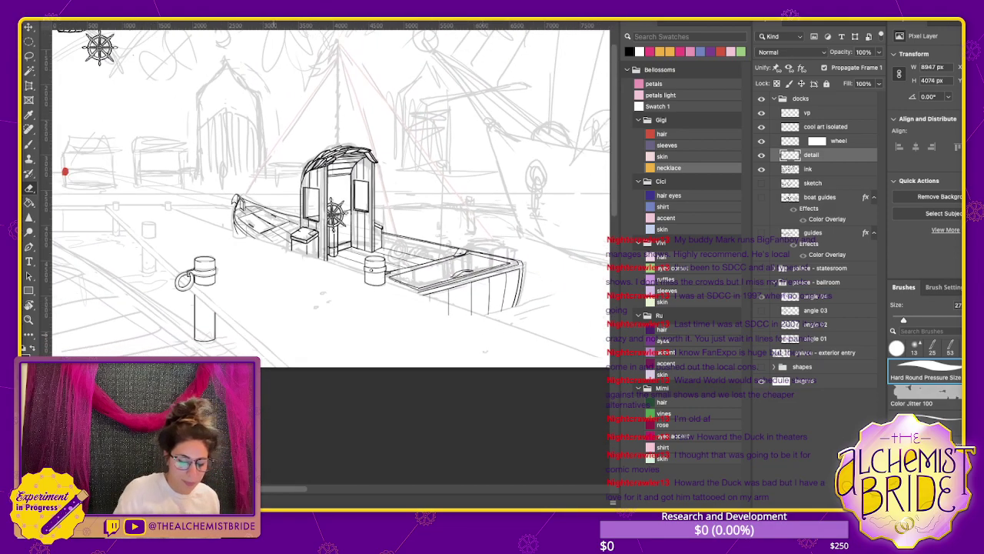
scroll(331, 204, up, 3)
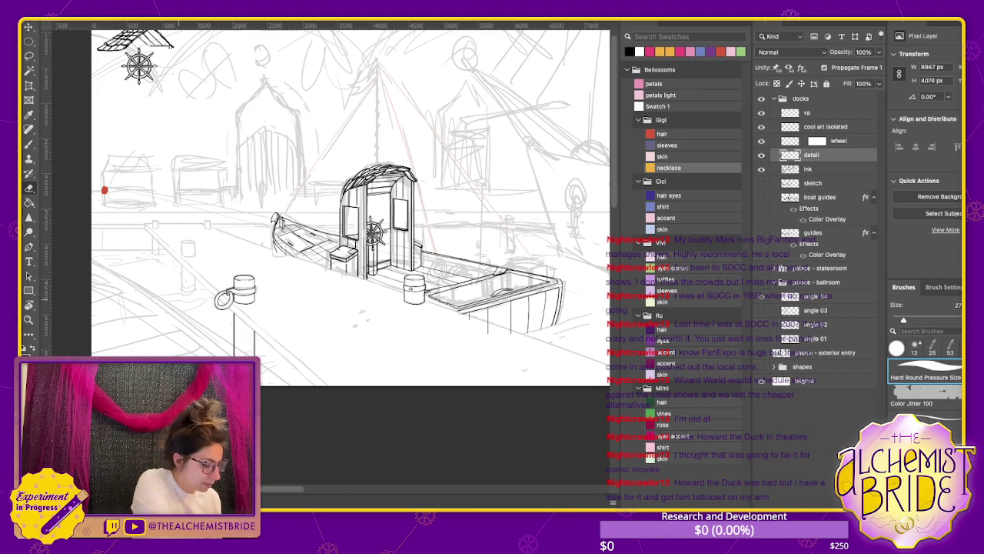
scroll(330, 258, up, 3)
key(b)
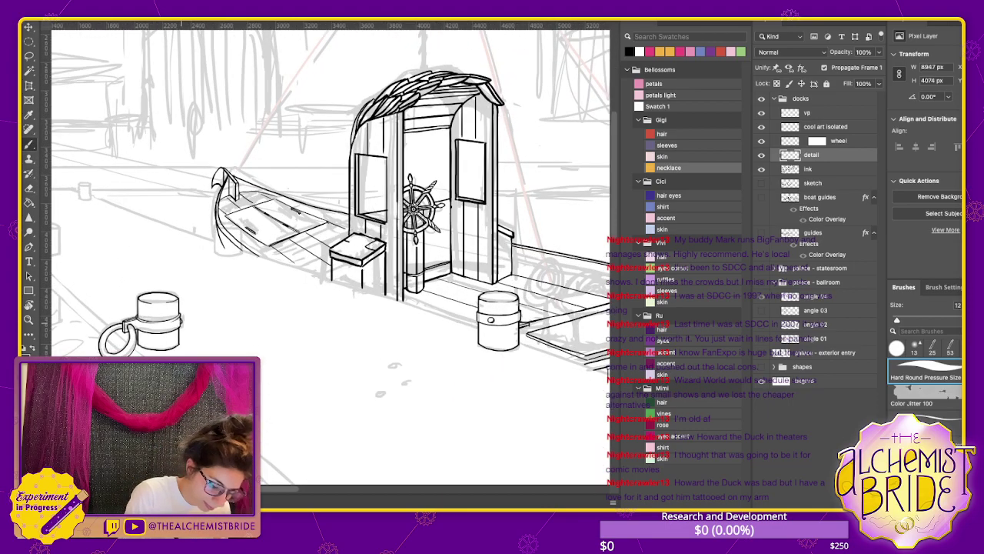
scroll(331, 254, left, 10)
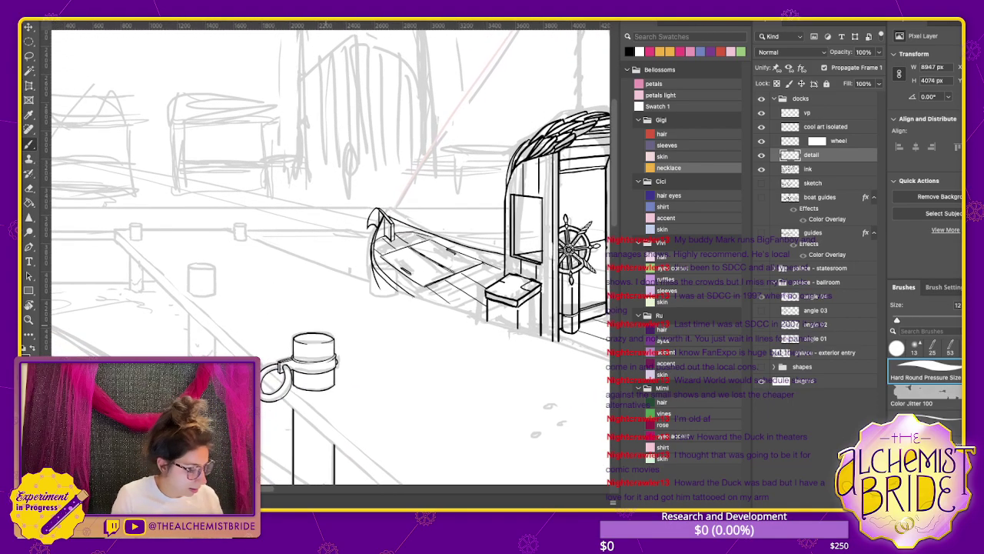
key(l)
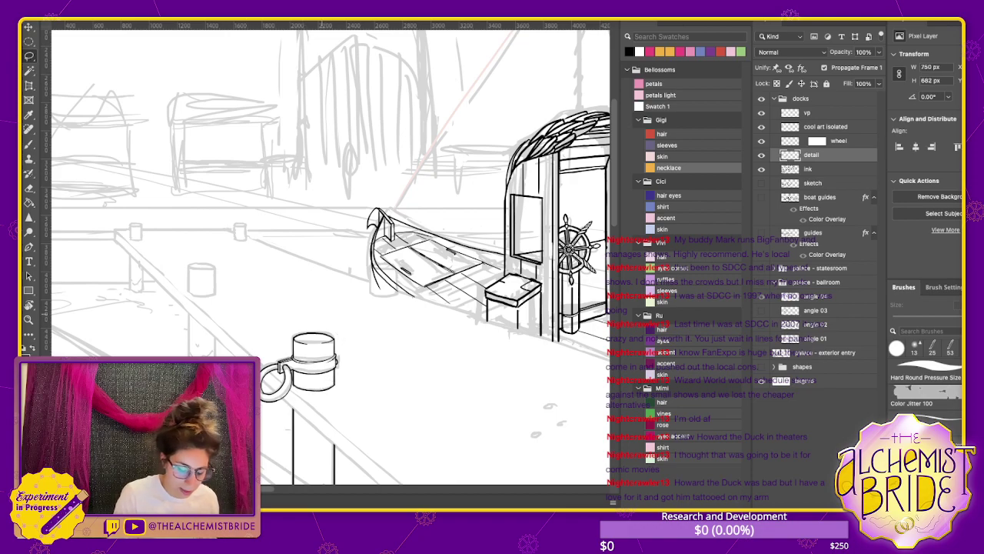
Copy the foreground post's cap and ring onto a distant post and scale it down
mouse_move(315, 308)
mouse_down()
mouse_move(254, 362)
mouse_move(361, 361)
mouse_move(331, 307)
mouse_up()
key(v)
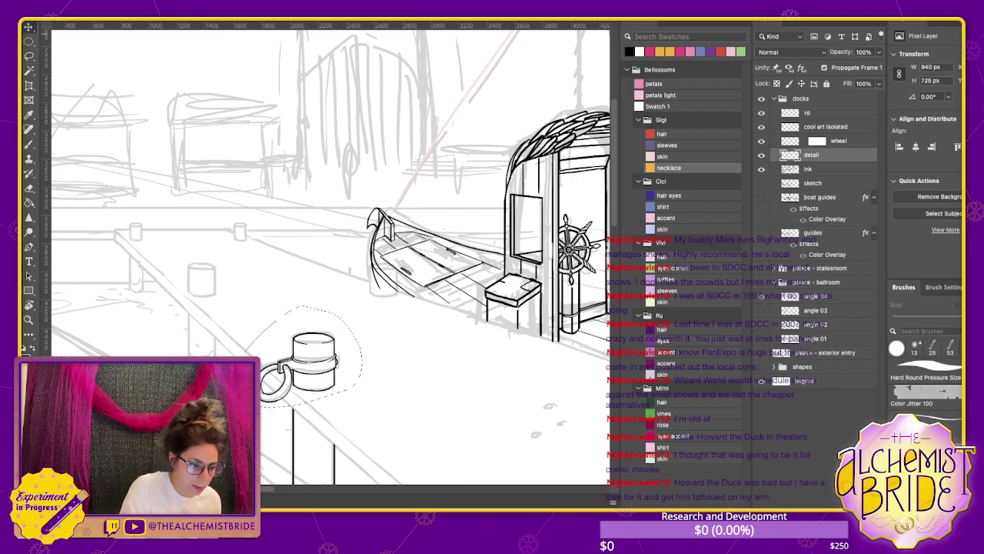
drag(308, 354, 181, 258)
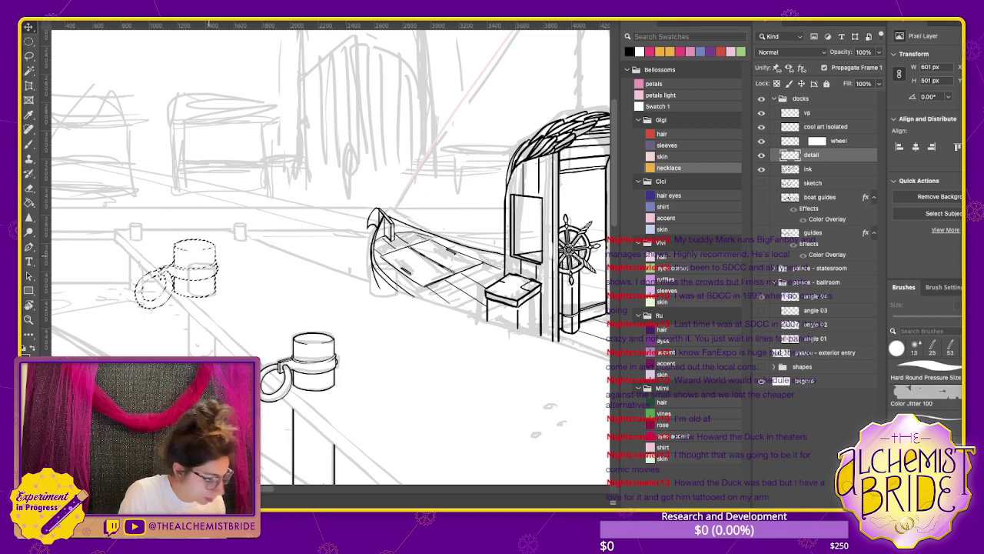
key(ctrl+t)
drag(134, 237, 161, 262)
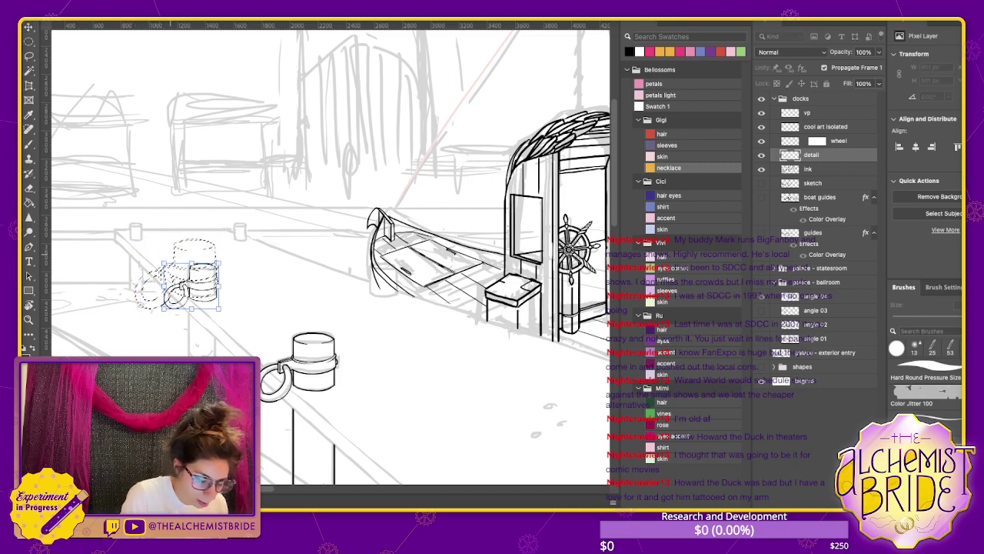
mouse_move(164, 308)
mouse_down()
mouse_move(177, 293)
mouse_move(163, 305)
mouse_up()
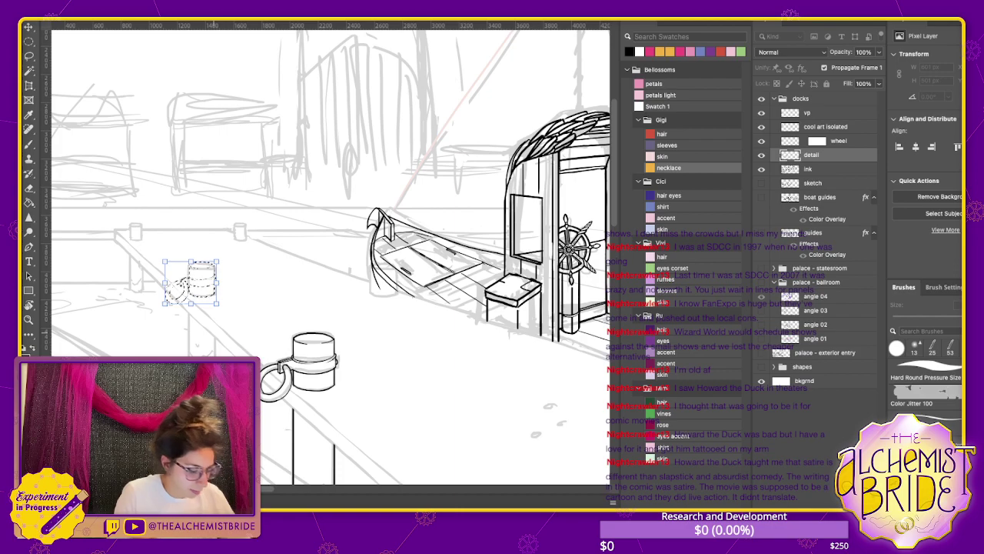
key(Return)
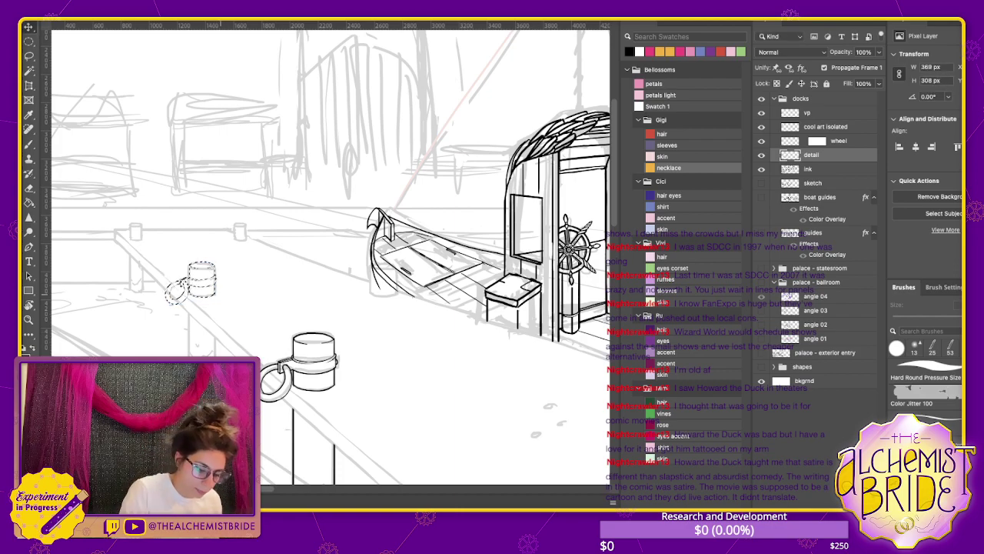
Place a second, scaled copy farther back on the dock and nudge it down onto its post
drag(193, 281, 116, 228)
key(ctrl+t)
scroll(157, 213, up, 5)
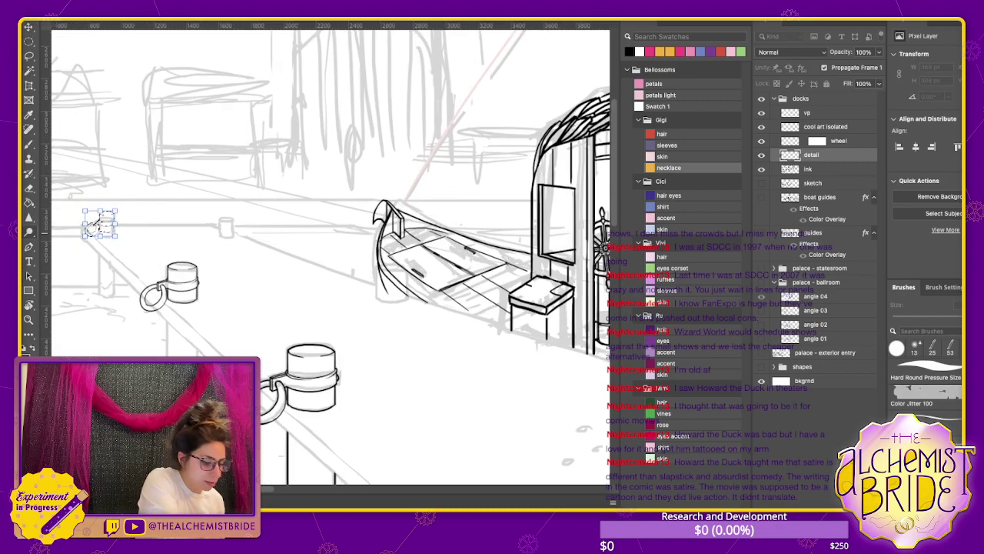
scroll(327, 254, left, 2)
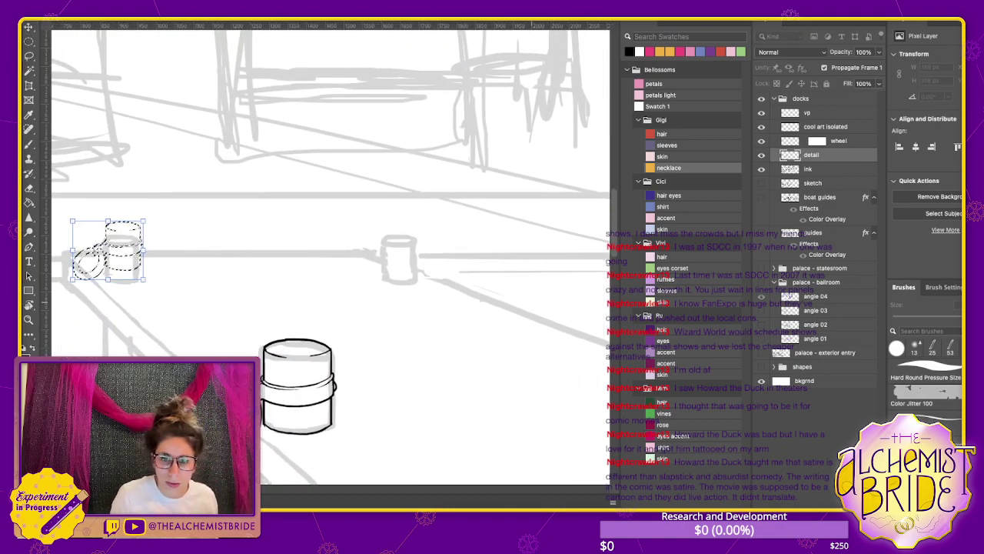
scroll(327, 254, left, 8)
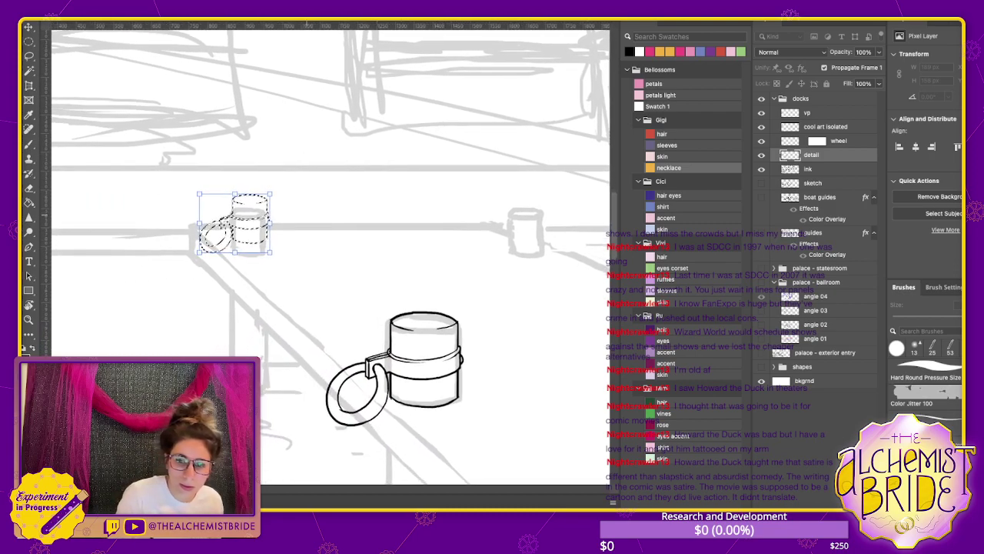
key(Down)
key(Down)
key(Down)
key(Down)
key(Down)
key(Down)
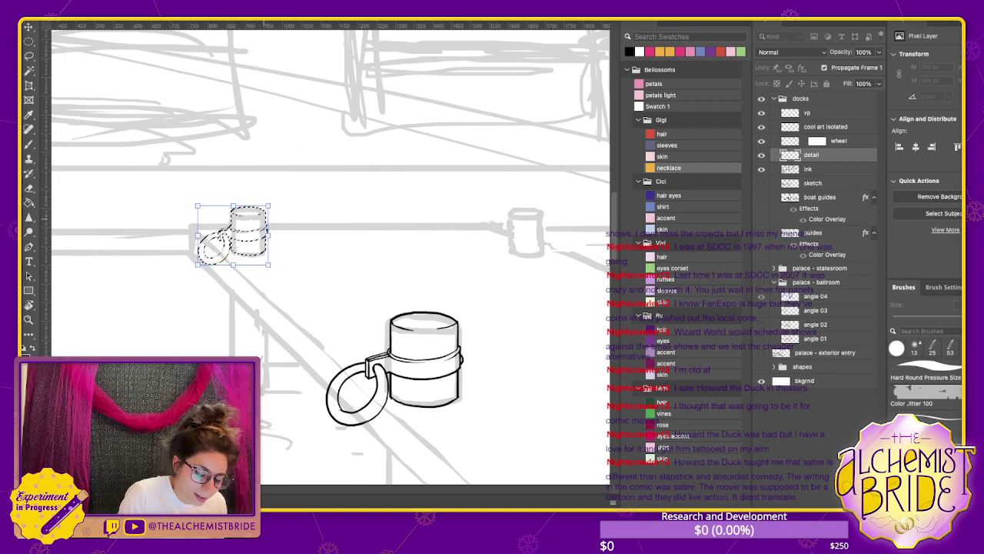
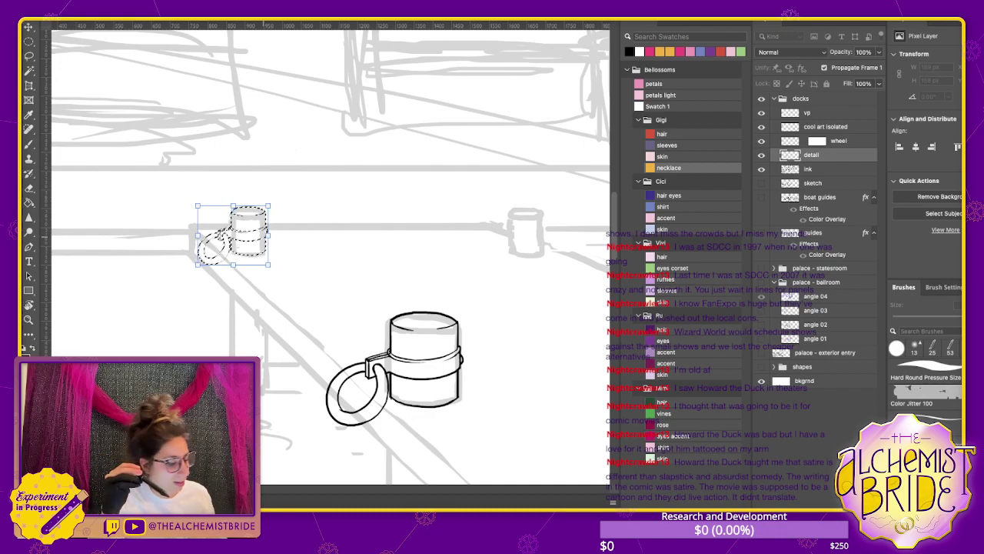
Commit the smaller post copy at the dock's far end and zoom out over the scene
key(Return)
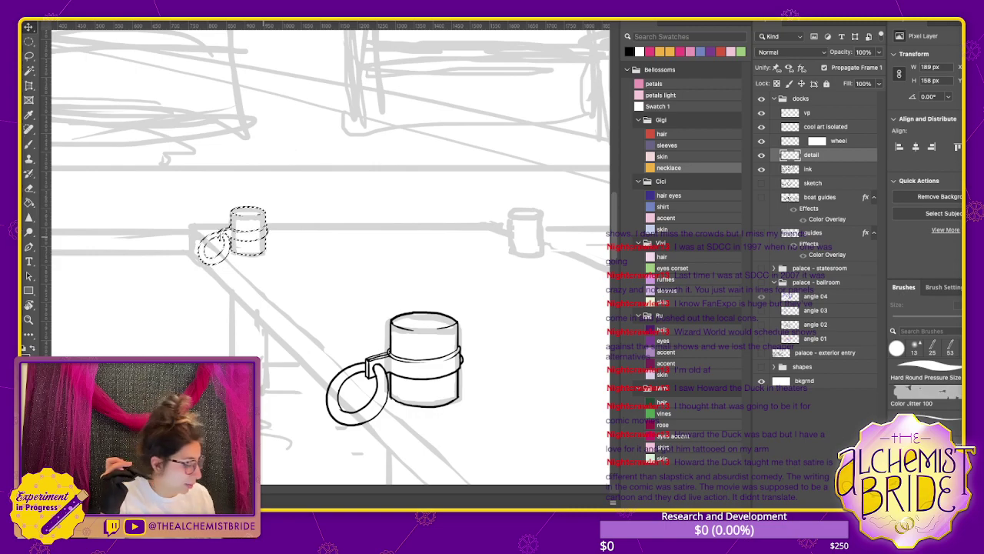
key(ctrl+d)
key(b)
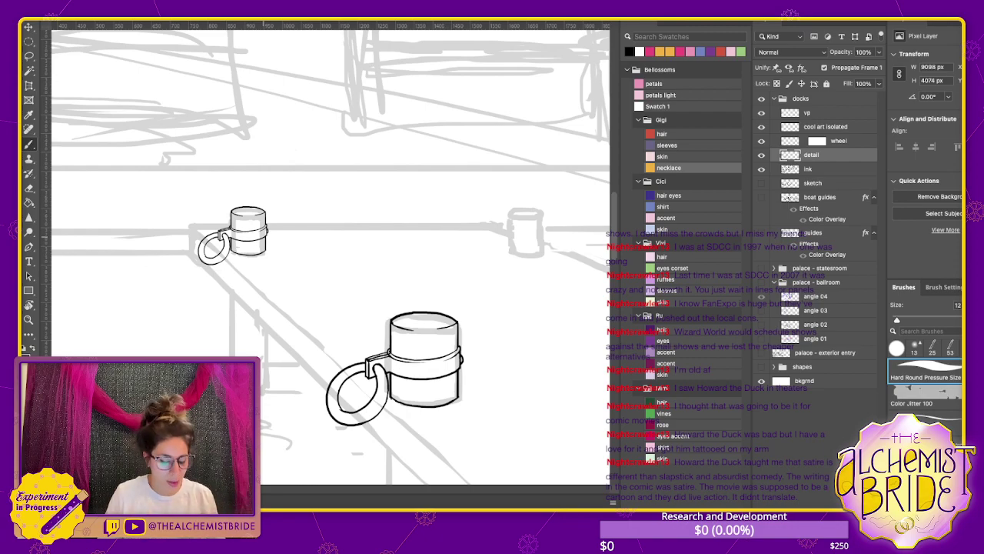
key(ctrl+minus)
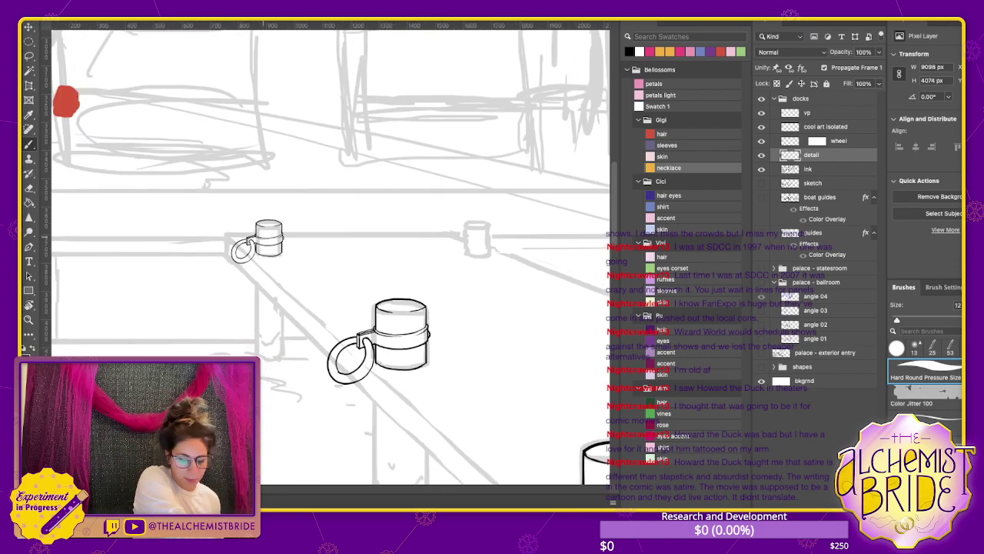
key(ctrl+minus)
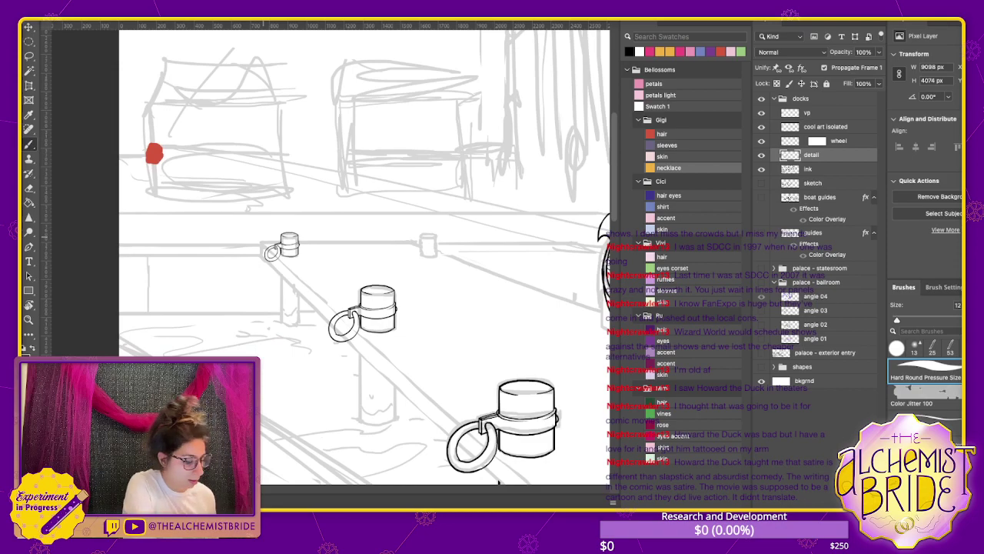
key(ctrl+minus)
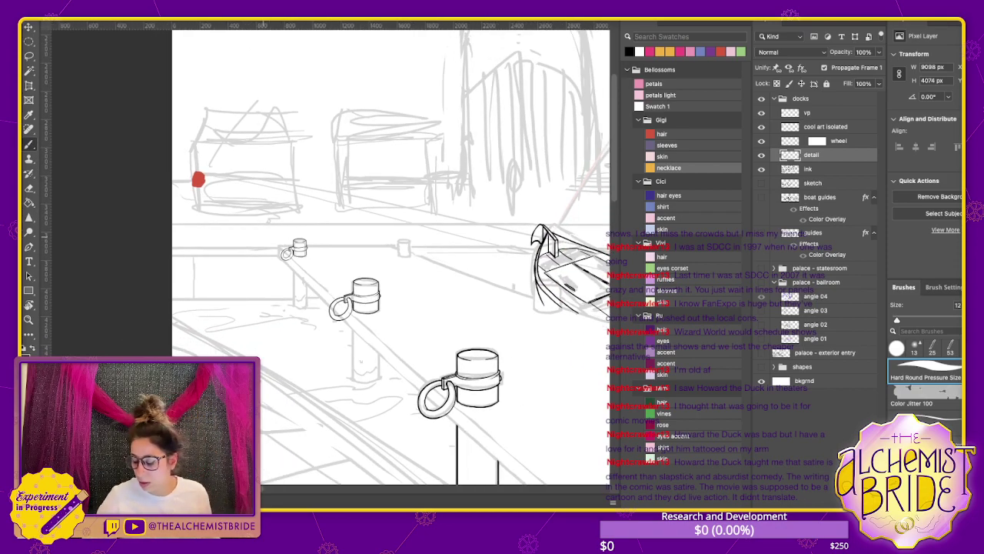
Touch up the small post's ring and ink the rope linking all three rings down to the bottom
scroll(392, 254, right, 8)
scroll(392, 254, down, 5)
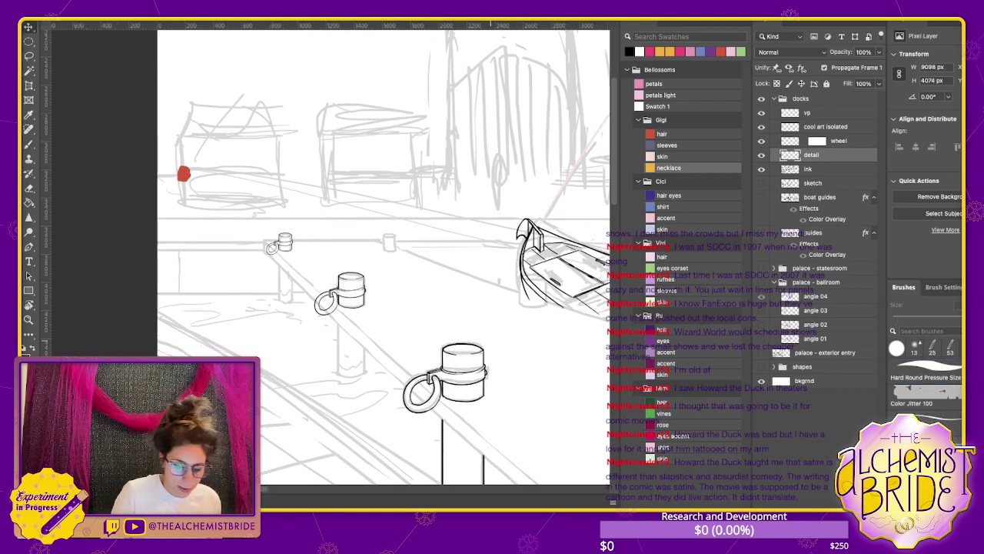
scroll(327, 246, left, 3)
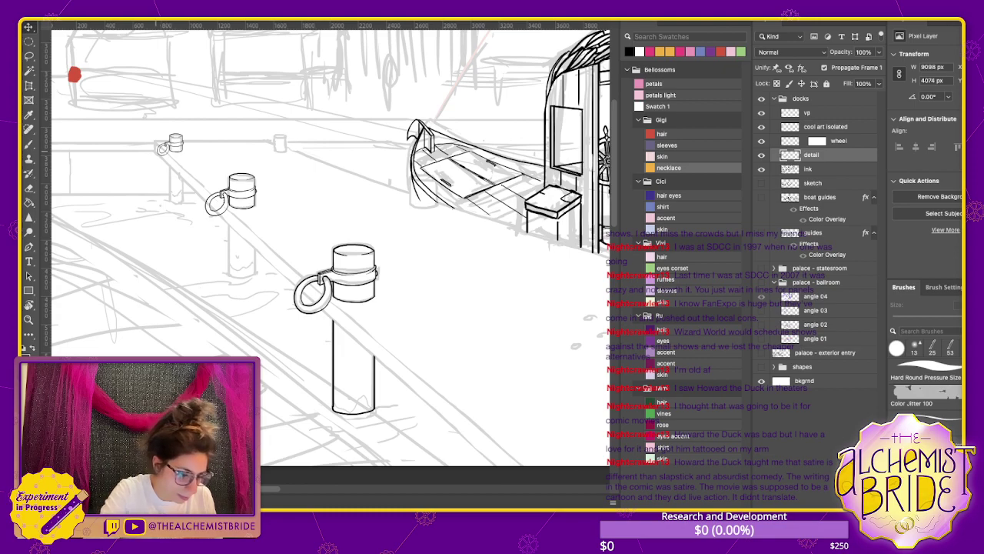
key(i)
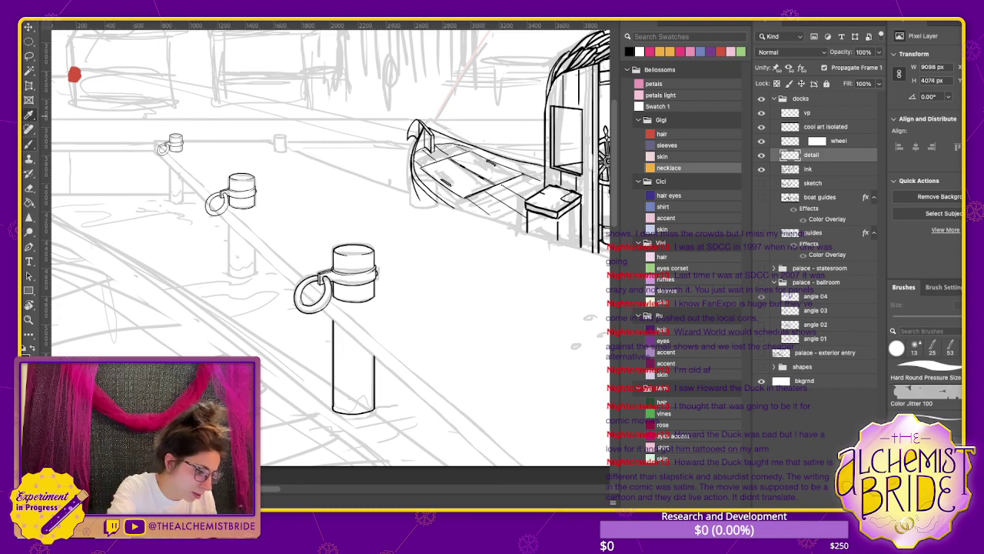
key(b)
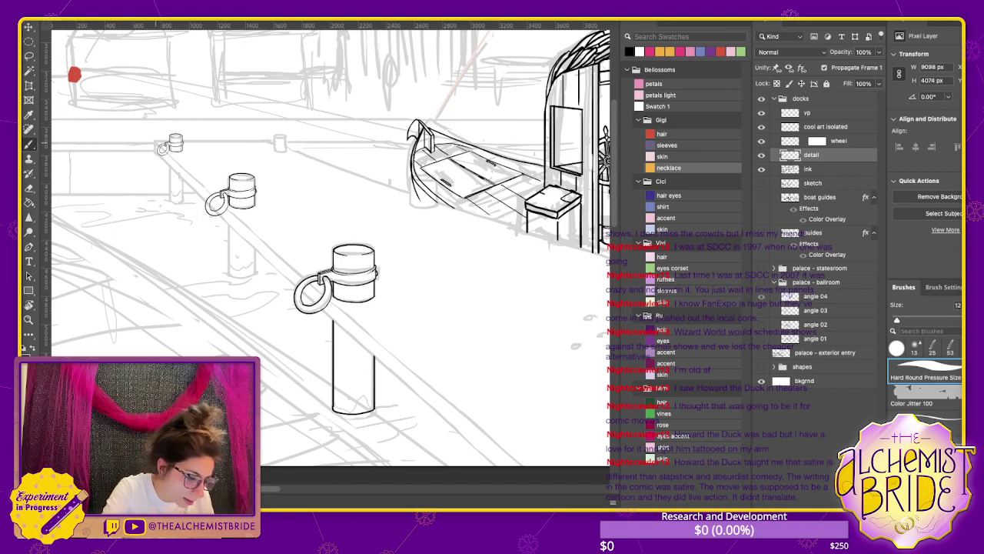
drag(157, 146, 163, 150)
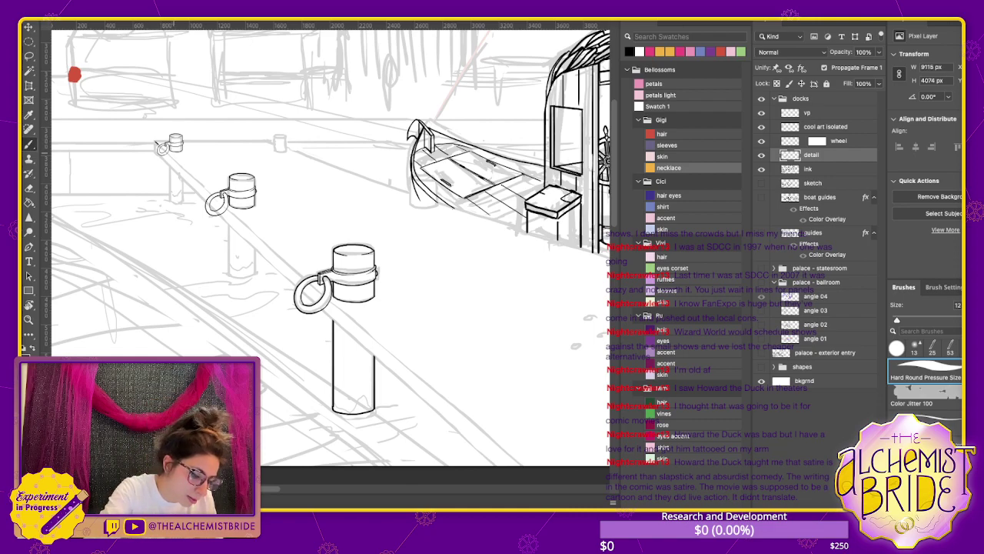
drag(170, 154, 213, 191)
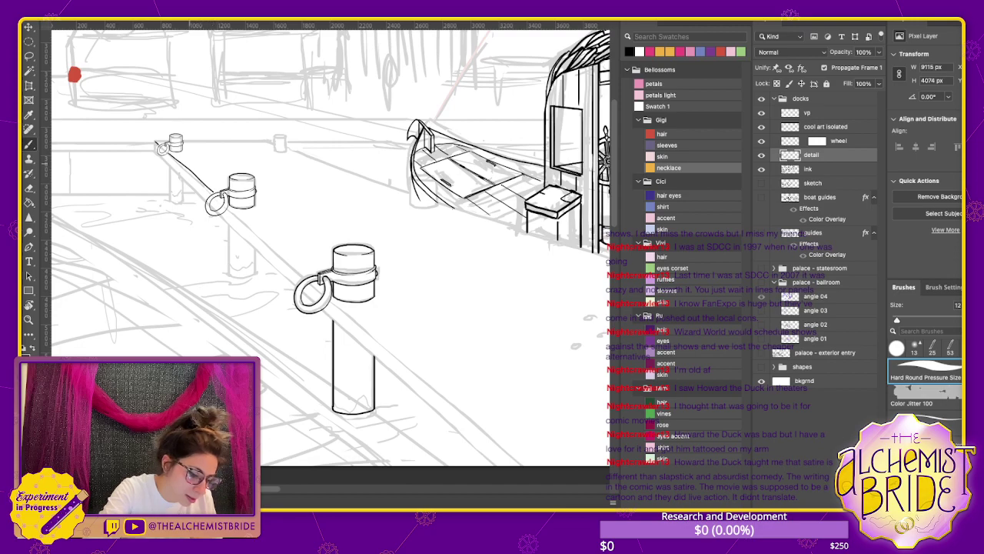
key(ctrl+z)
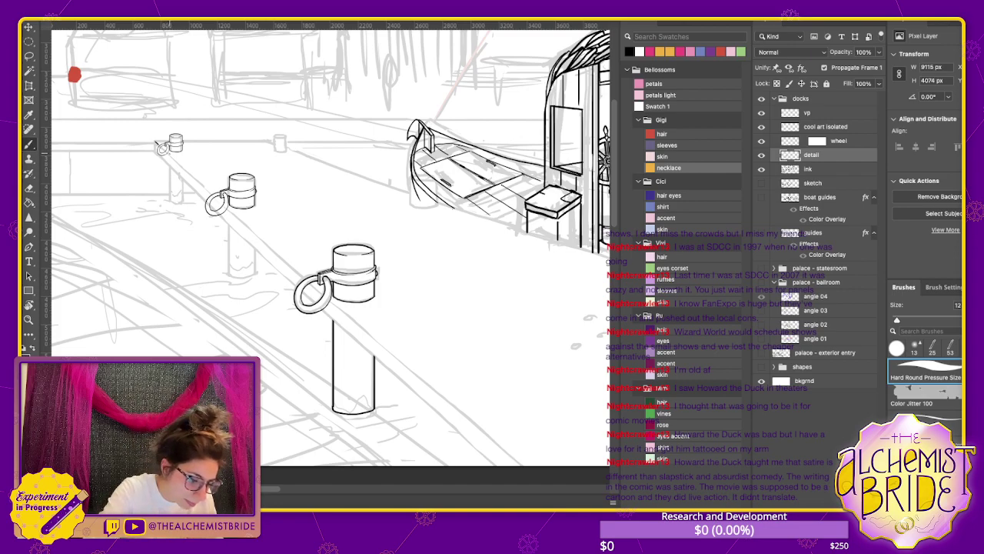
drag(170, 154, 207, 187)
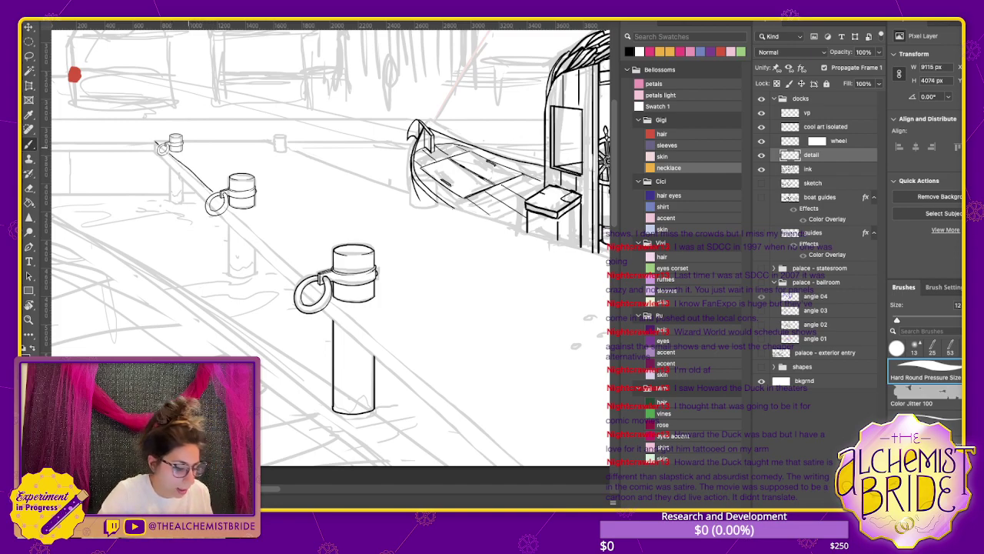
key(ctrl+z)
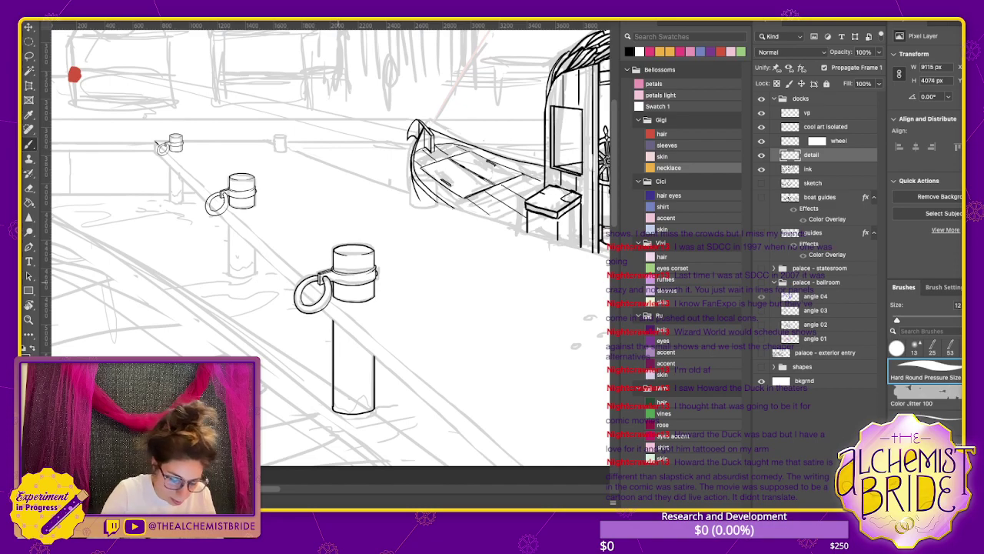
drag(333, 299, 515, 464)
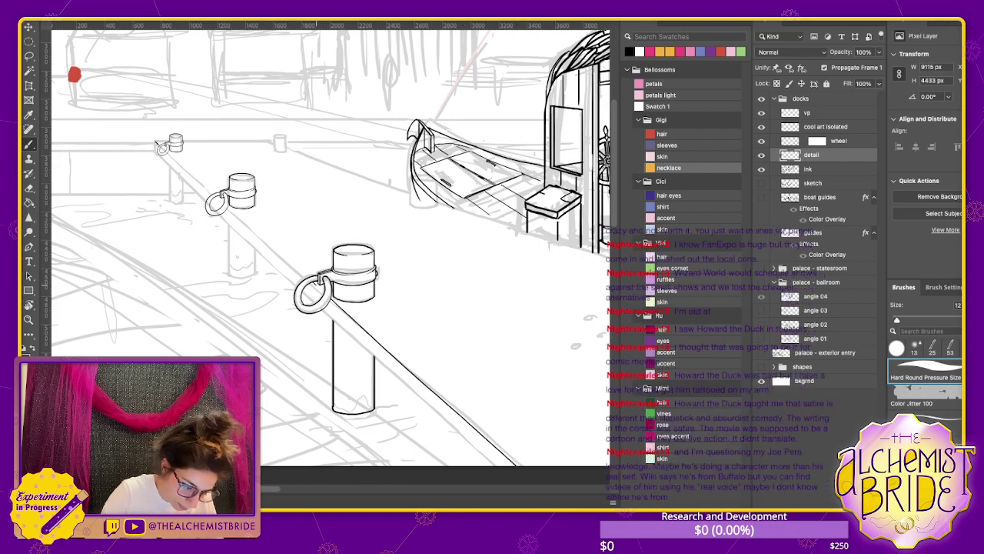
drag(228, 204, 298, 269)
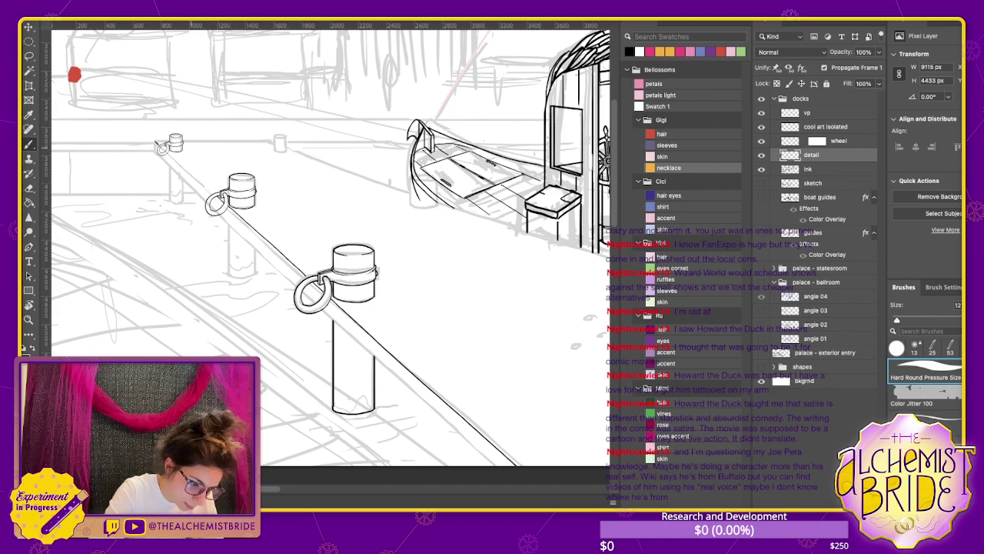
drag(170, 157, 211, 192)
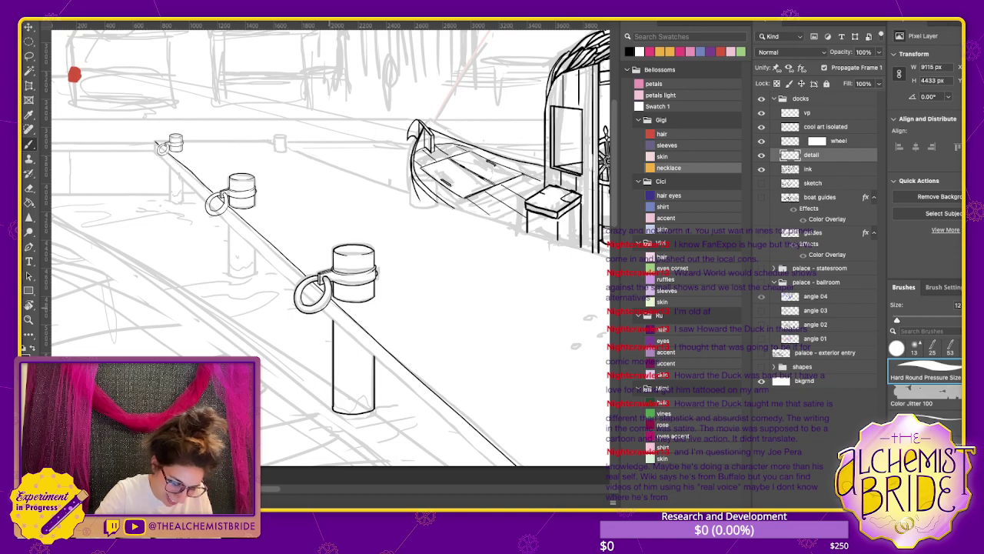
Double each rope segment with a parallel line, finishing the end at the small post
drag(326, 309, 489, 464)
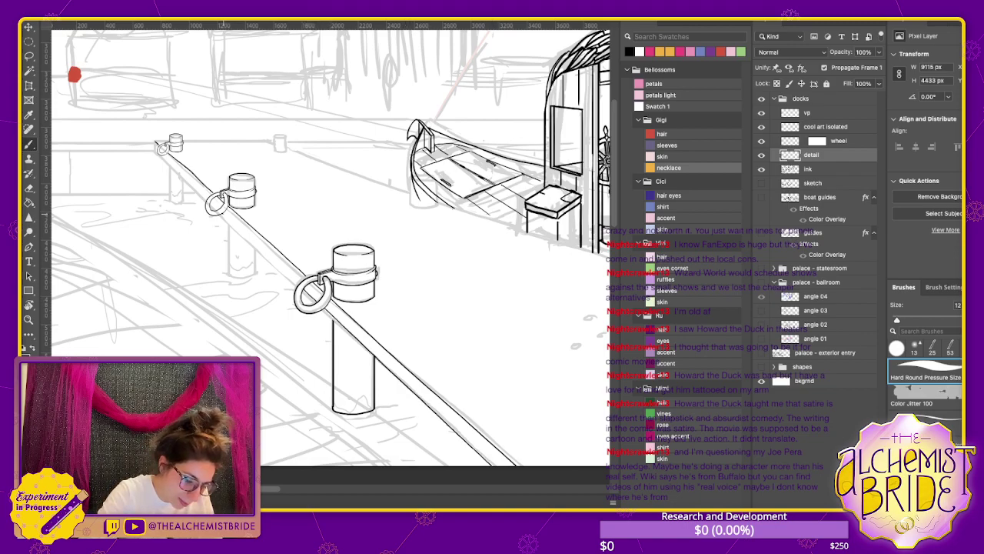
drag(224, 216, 295, 279)
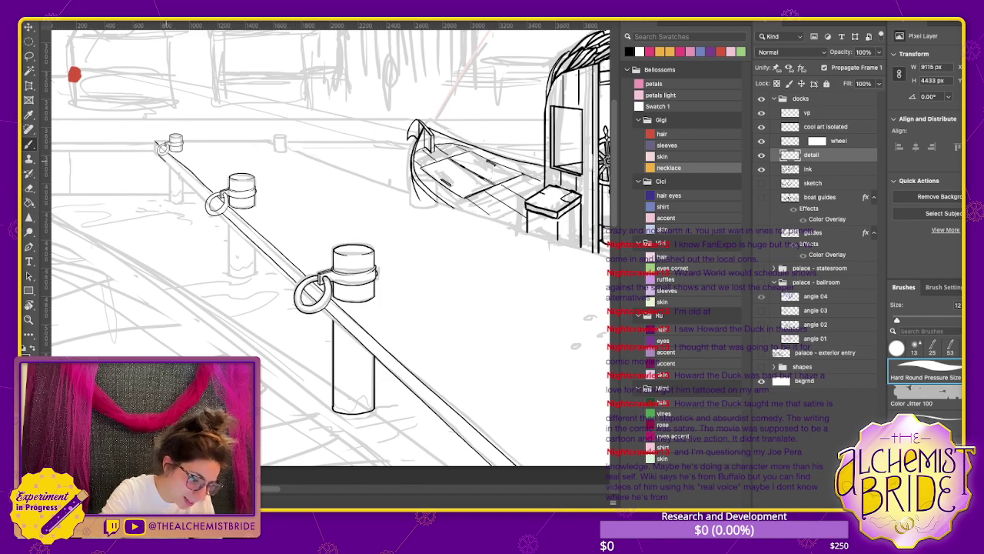
drag(165, 161, 201, 194)
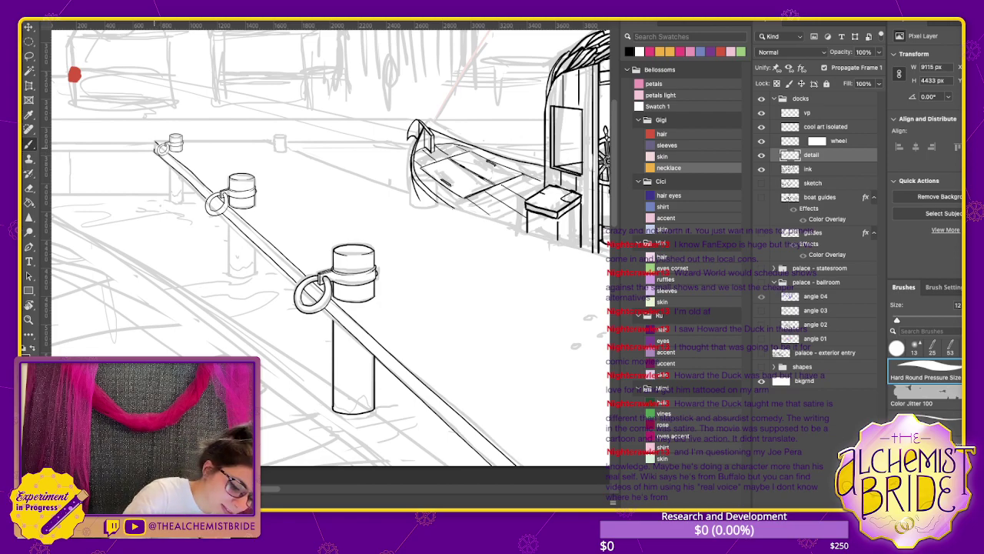
drag(163, 143, 155, 151)
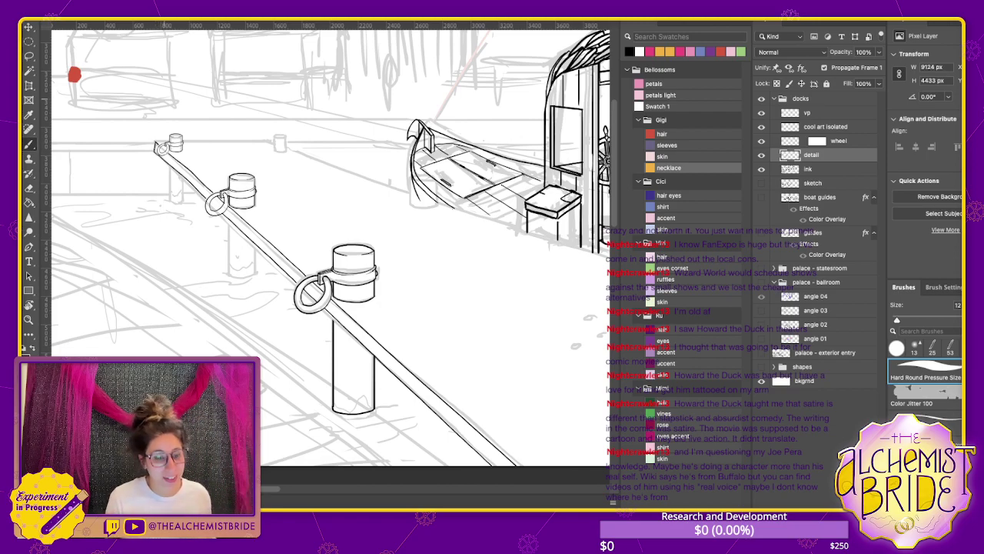
Lasso-select and erase the boat's left hull lines near the bow
scroll(331, 254, right, 6)
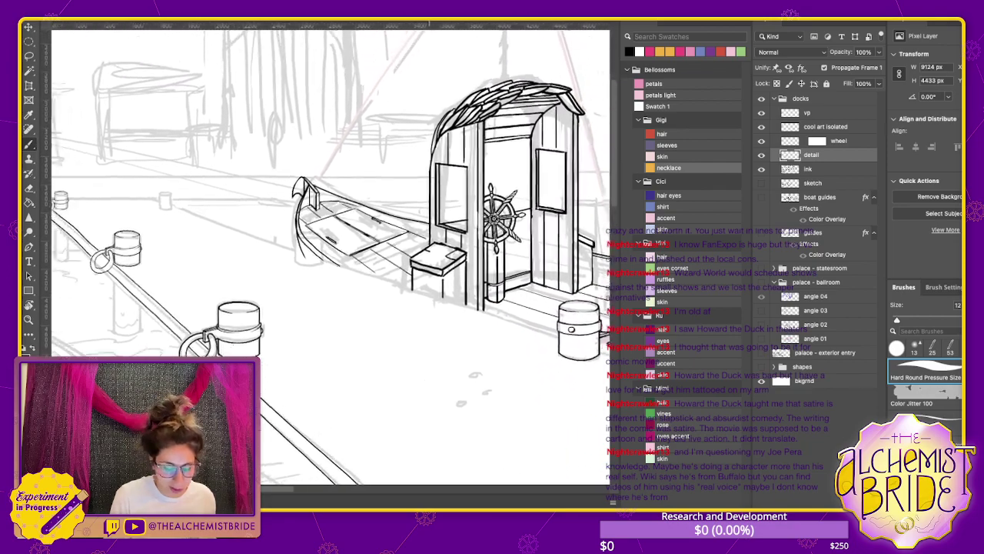
scroll(331, 254, right, 5)
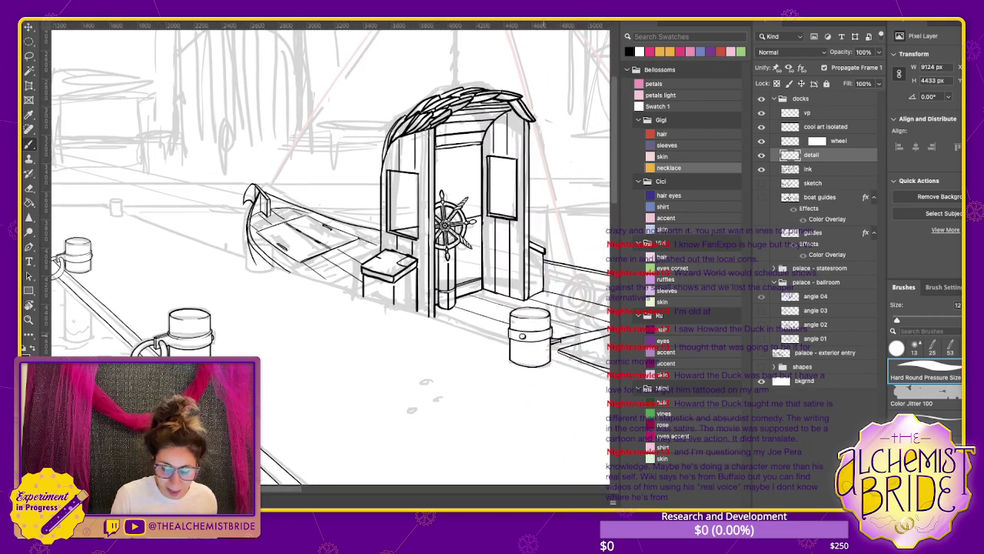
key(l)
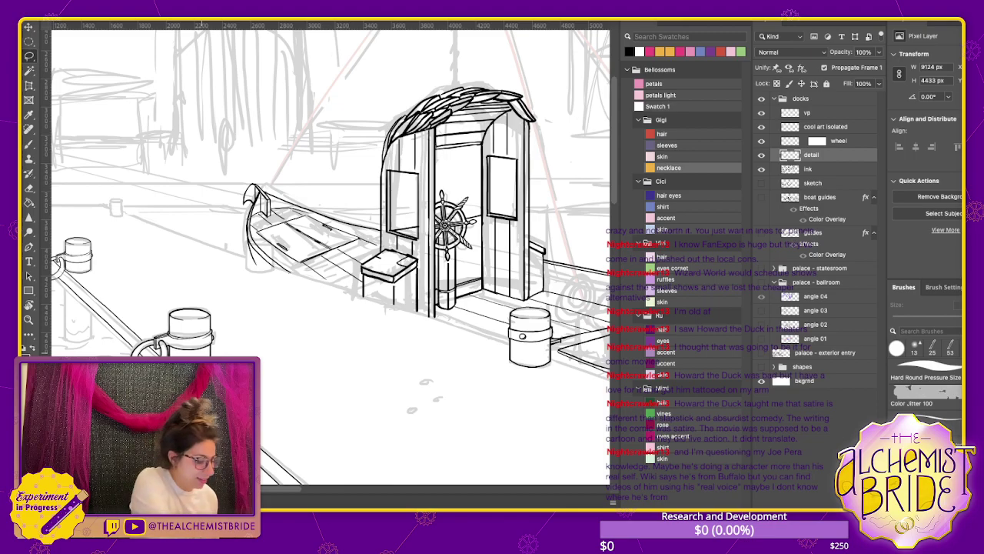
key(super+equal)
key(super+equal)
scroll(331, 213, left, 10)
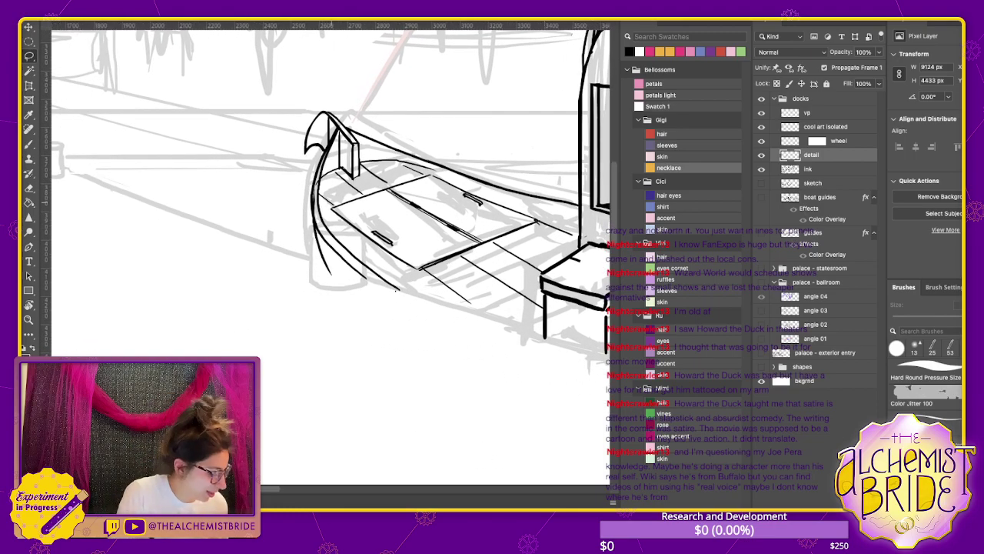
mouse_move(366, 282)
mouse_down()
mouse_move(354, 220)
mouse_move(310, 255)
mouse_move(315, 285)
mouse_up()
key(BackSpace)
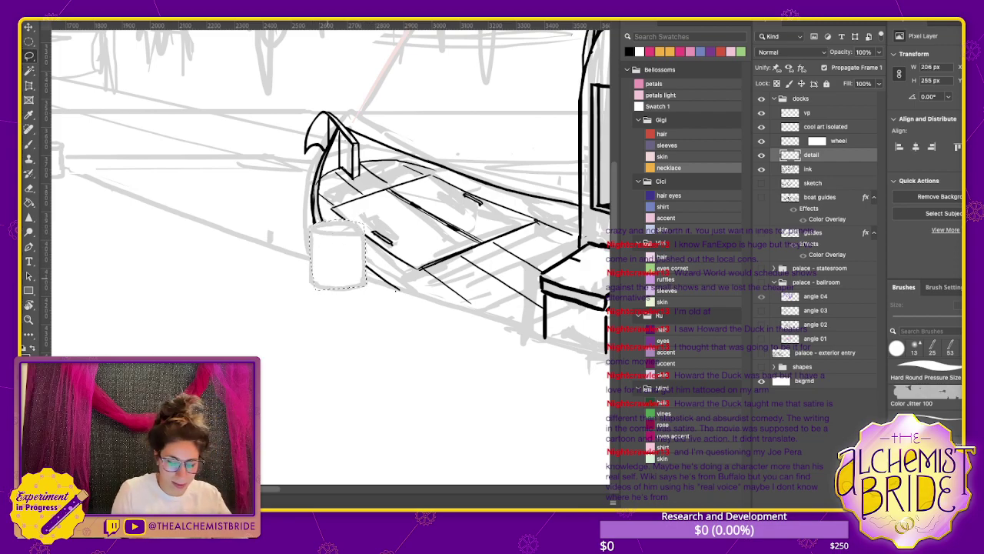
key(super+d)
key(b)
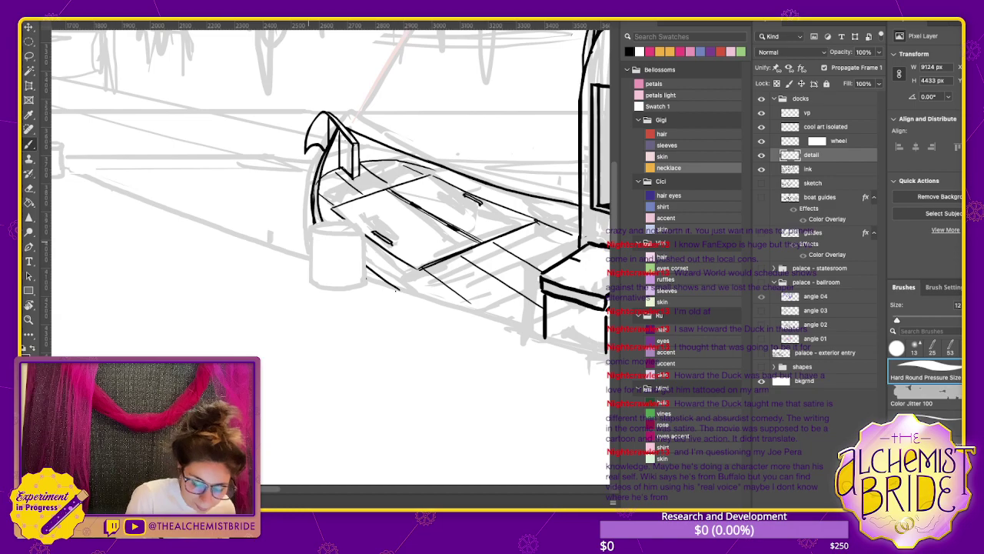
Try inking the cup's top edge beside the bow, undoing both attempts
drag(310, 246, 363, 244)
key(super+z)
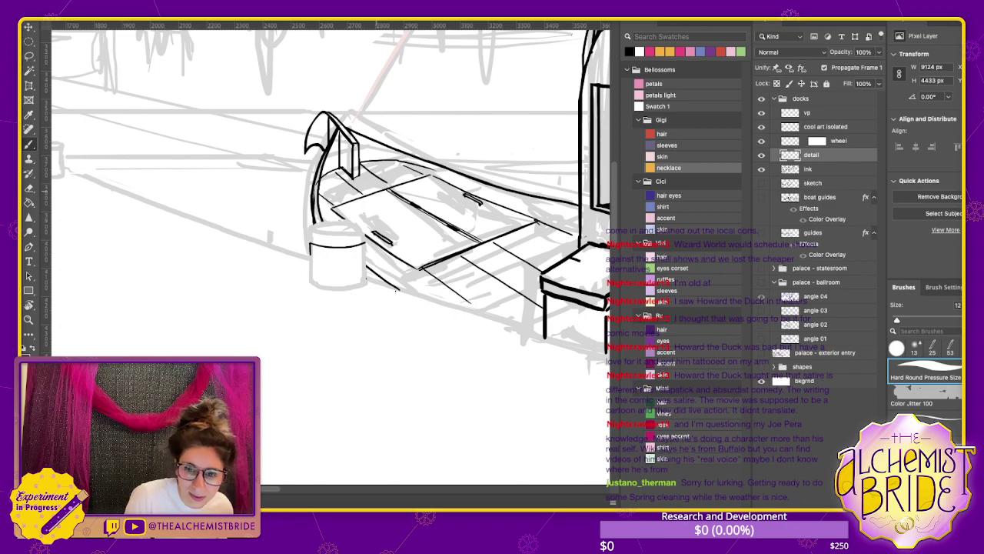
mouse_move(310, 253)
mouse_down()
mouse_move(367, 256)
mouse_move(330, 245)
mouse_move(357, 245)
mouse_up()
key(super+z)
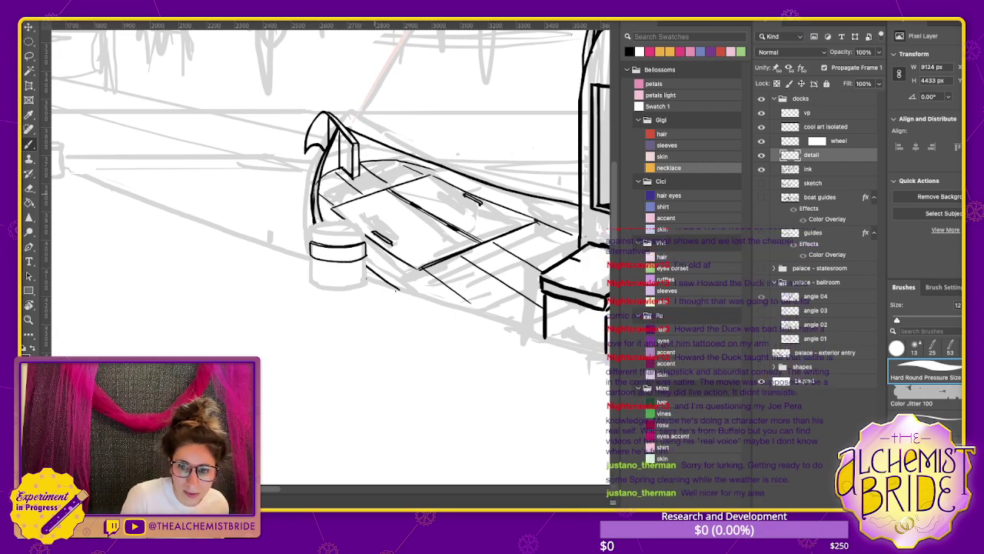
drag(397, 290, 426, 301)
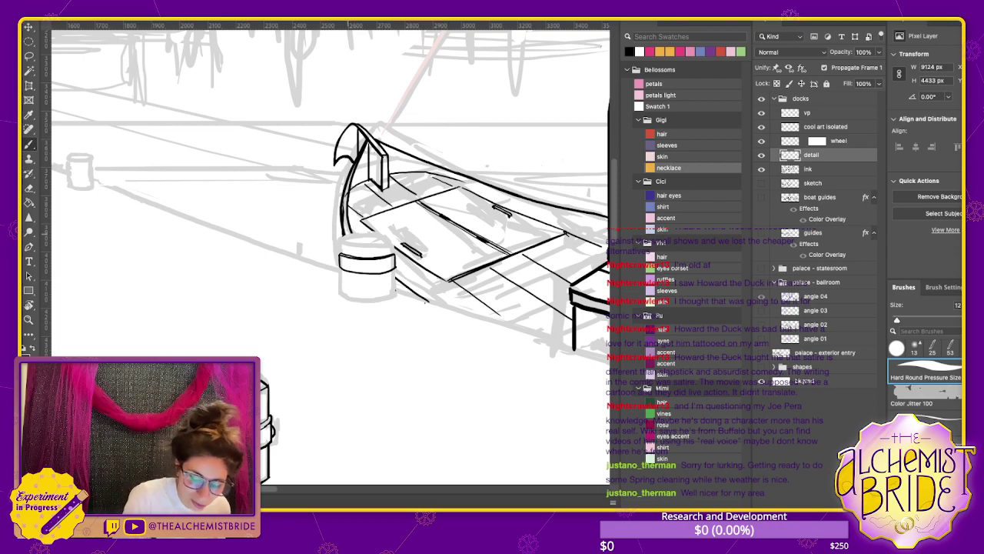
Ink the bollard's curved top rim in one stroke
drag(342, 250, 393, 245)
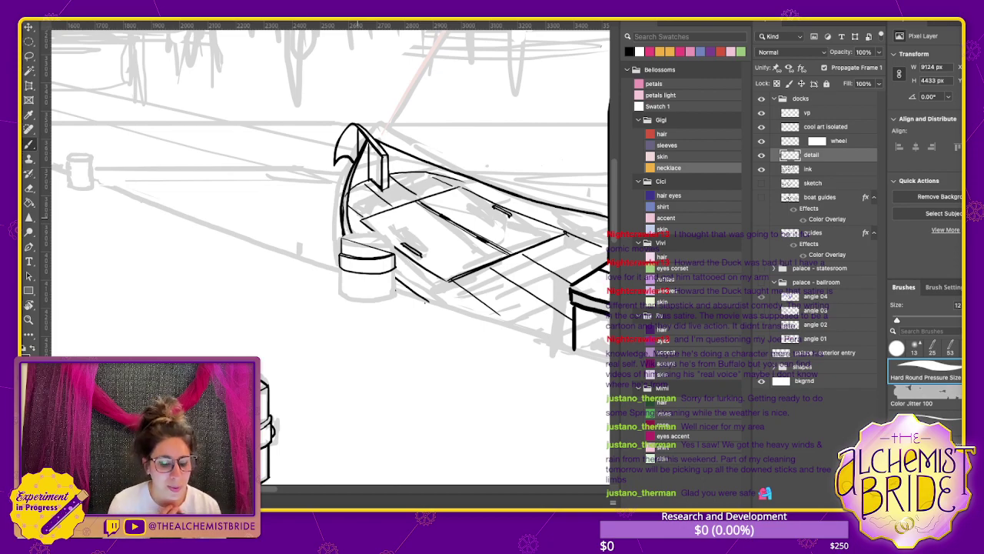
Ink the bollard's right side and curved bottom edge, discarding the stray rim stroke
key(e)
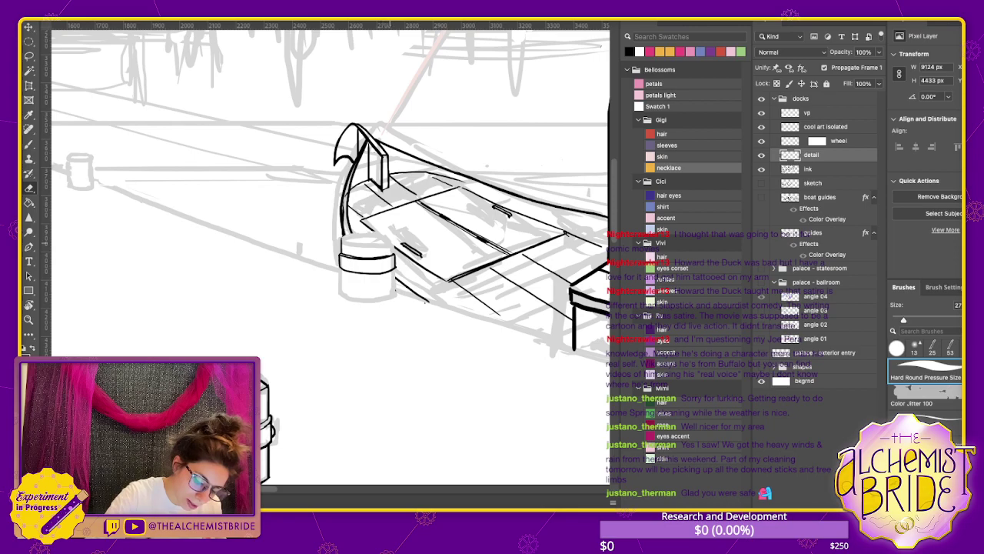
key(b)
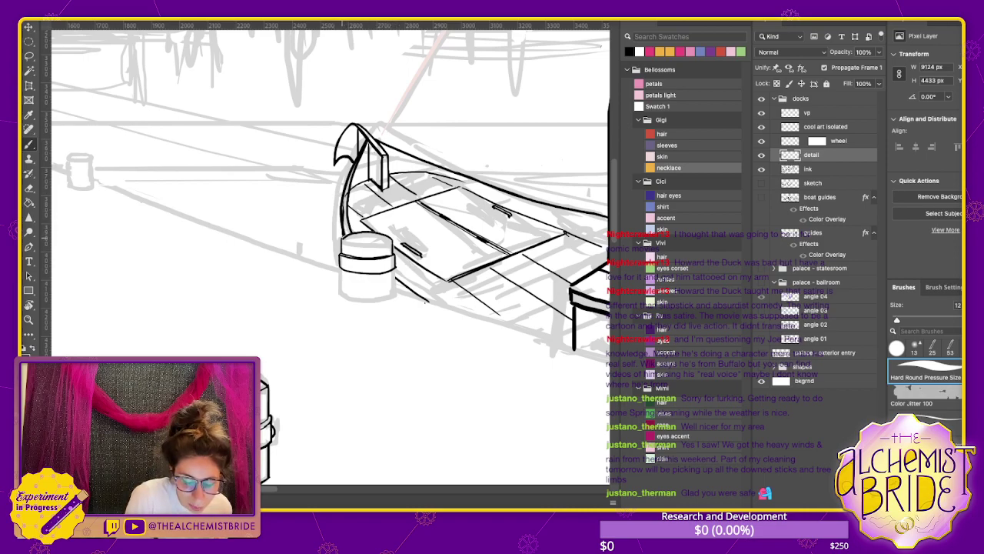
mouse_move(343, 242)
mouse_down()
mouse_move(392, 243)
mouse_move(361, 245)
mouse_move(392, 243)
mouse_move(347, 231)
mouse_move(340, 293)
mouse_up()
key(ctrl+z)
key(ctrl+z)
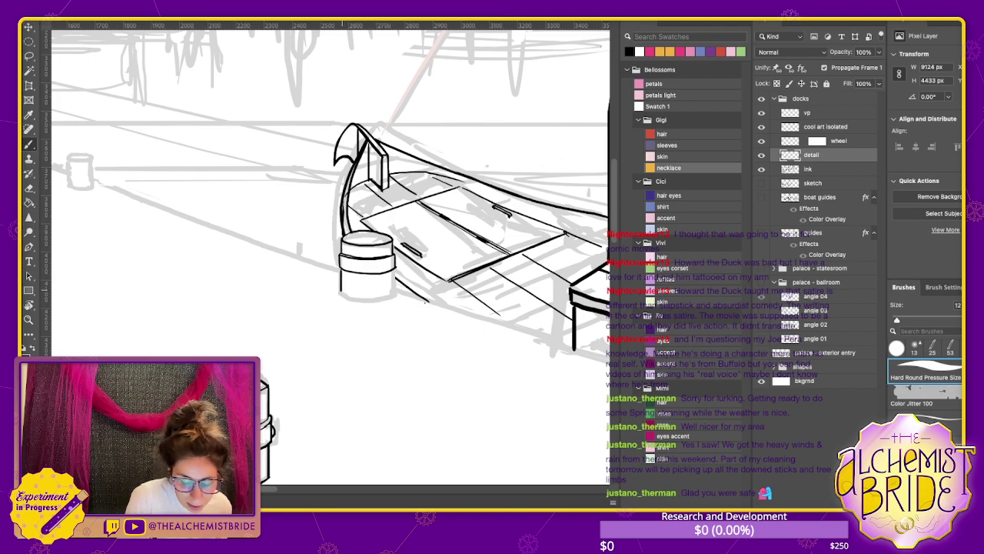
mouse_move(393, 271)
mouse_down()
mouse_move(395, 296)
mouse_move(359, 300)
mouse_up()
key(ctrl+z)
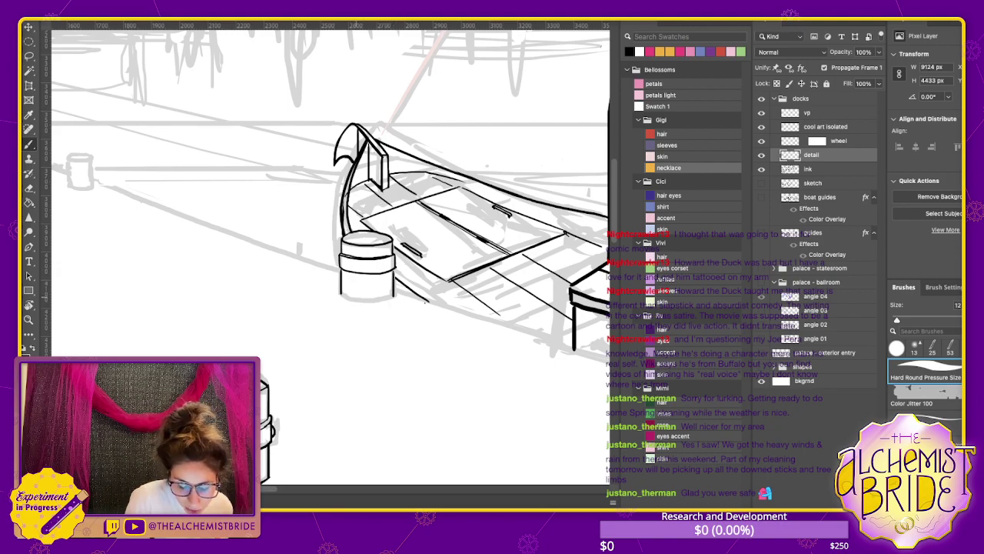
drag(343, 295, 394, 295)
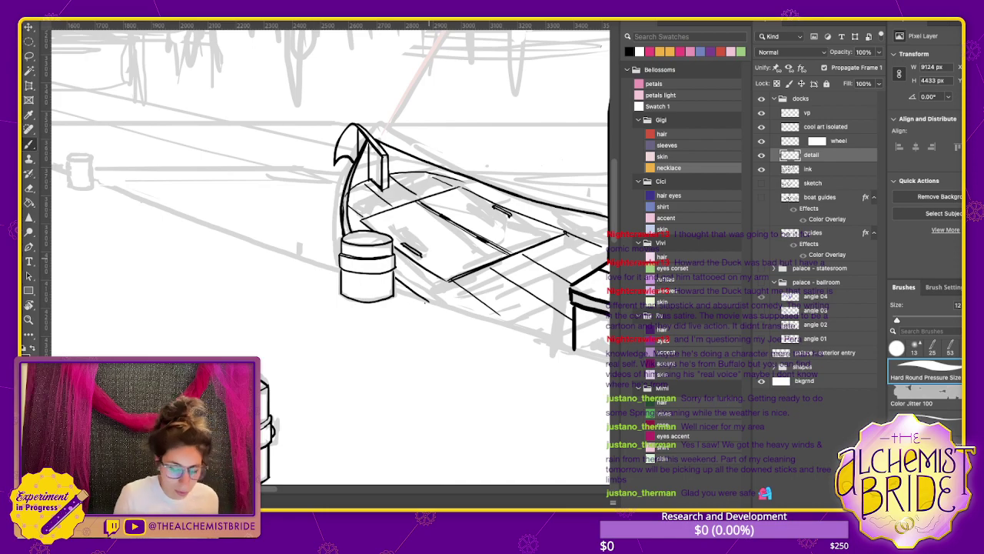
Erase part of the right bollard's top edge
scroll(326, 254, left, 10)
scroll(327, 253, up, 3)
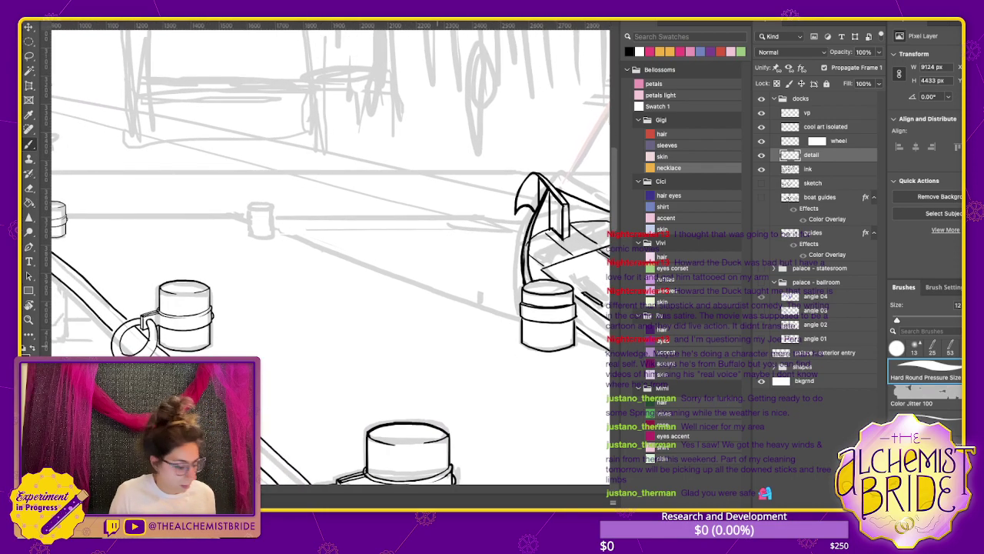
key(e)
drag(525, 293, 560, 294)
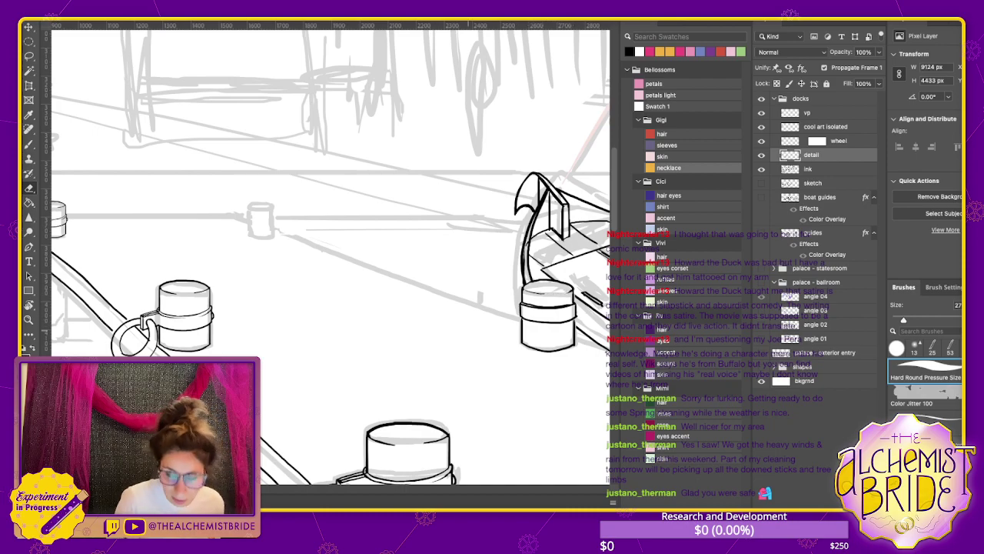
scroll(330, 254, left, 5)
scroll(331, 253, up, 2)
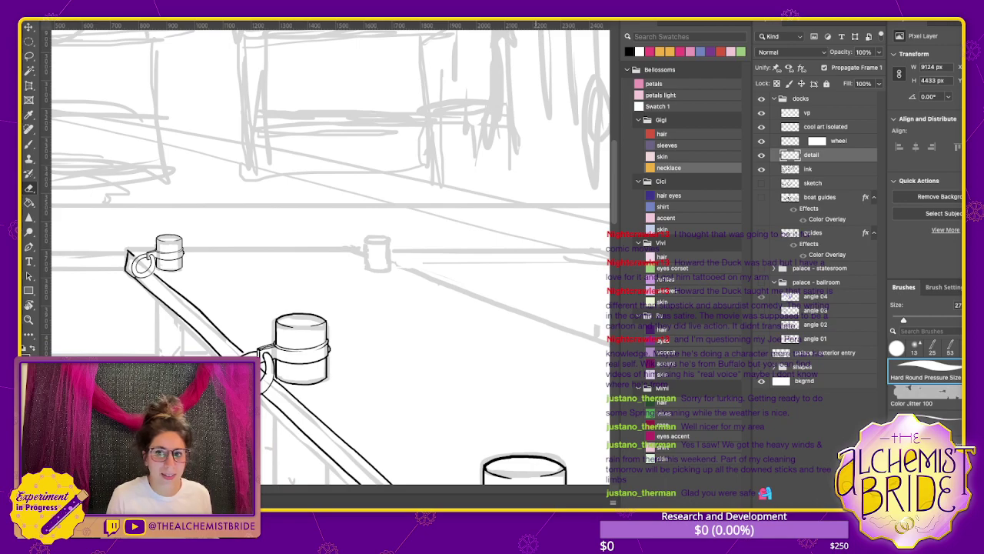
Ink the small distant bollard's side and lower edge, undoing the unwanted band strokes
key(b)
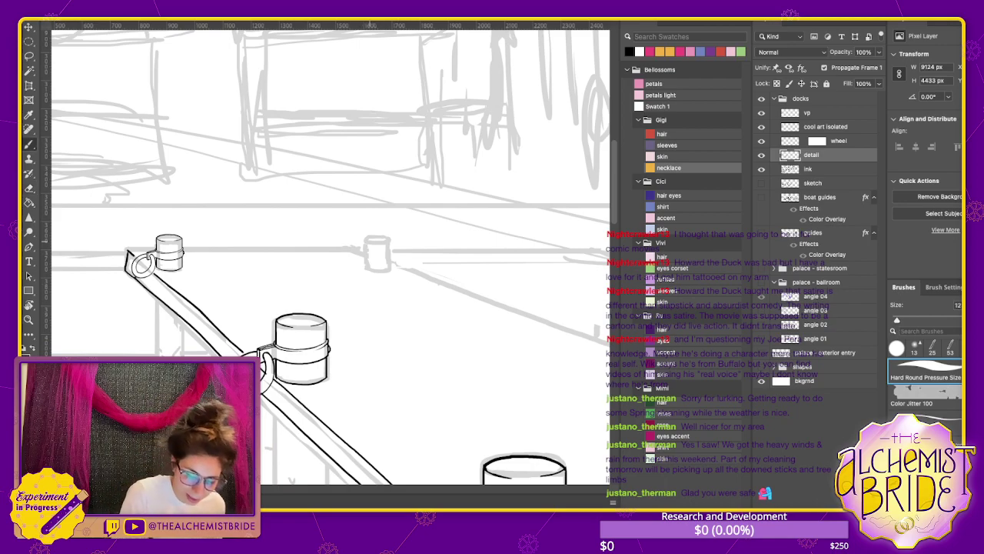
mouse_move(366, 240)
mouse_down()
mouse_move(366, 267)
mouse_move(389, 267)
mouse_move(393, 249)
mouse_move(394, 268)
mouse_move(394, 239)
mouse_move(372, 239)
mouse_up()
key(ctrl+z)
key(ctrl+z)
key(ctrl+z)
key(ctrl+z)
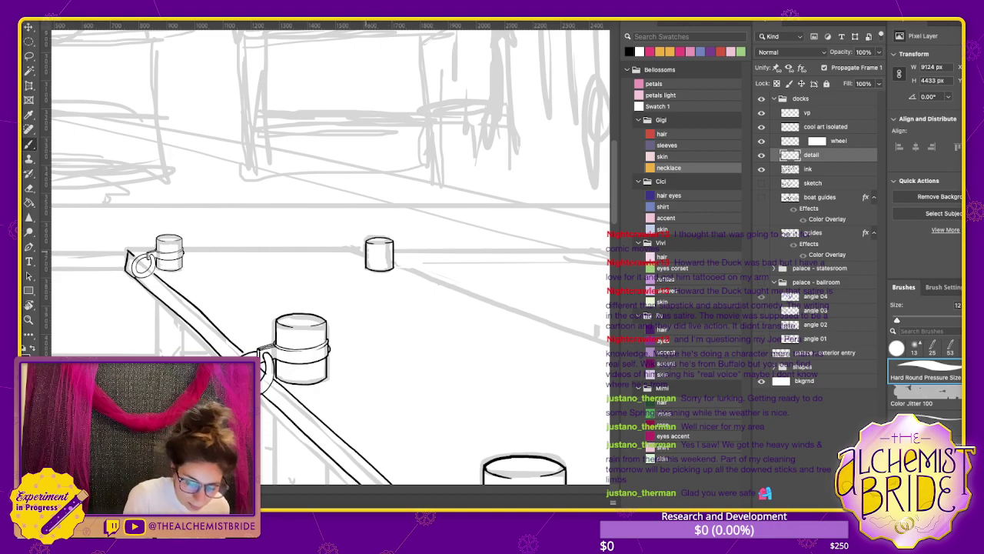
drag(370, 254, 394, 260)
key(ctrl+z)
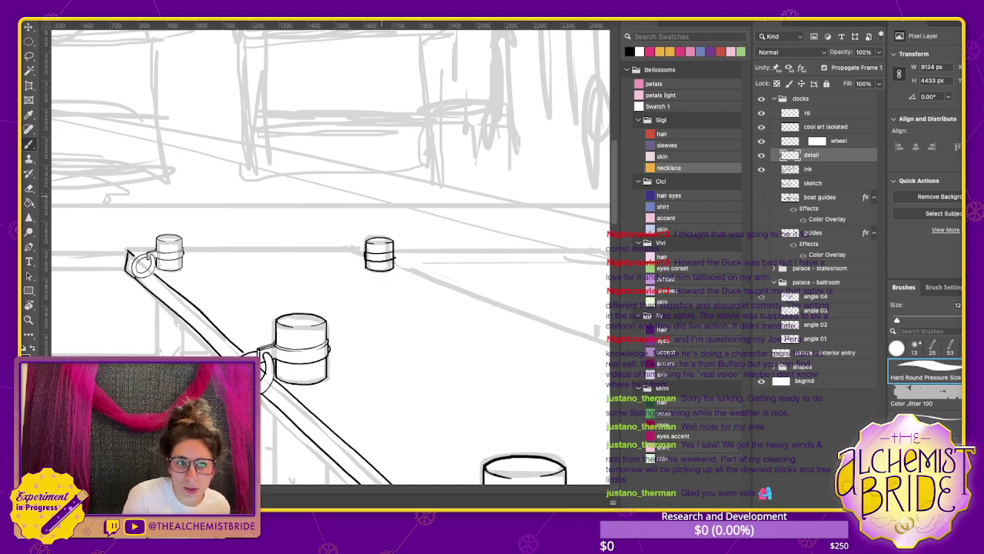
key(ctrl+z)
key(ctrl+z)
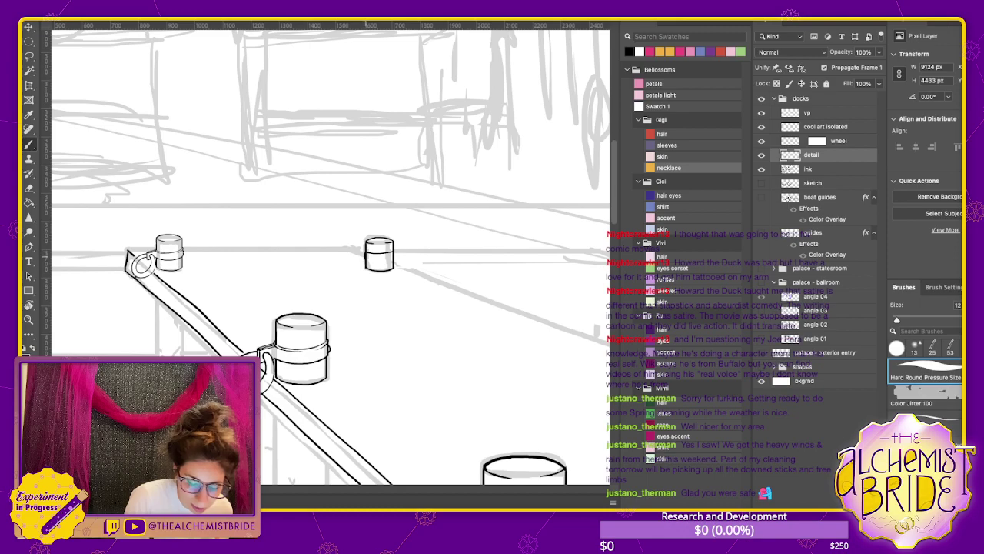
drag(374, 262, 396, 260)
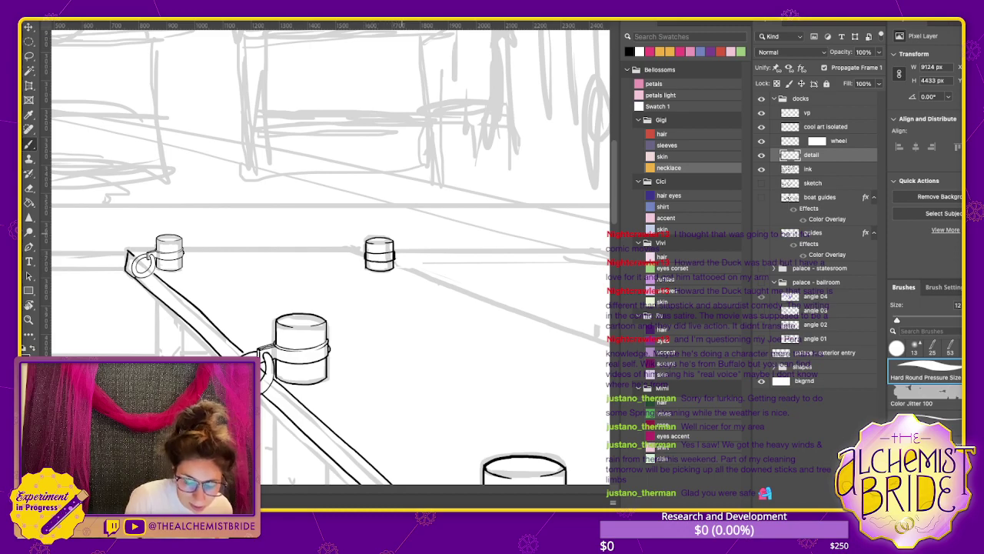
key(e)
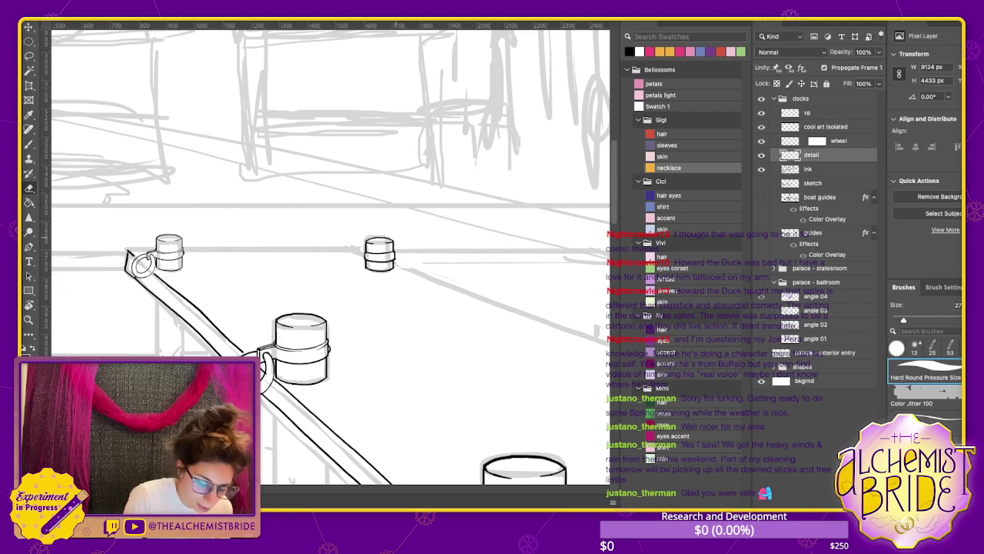
key(b)
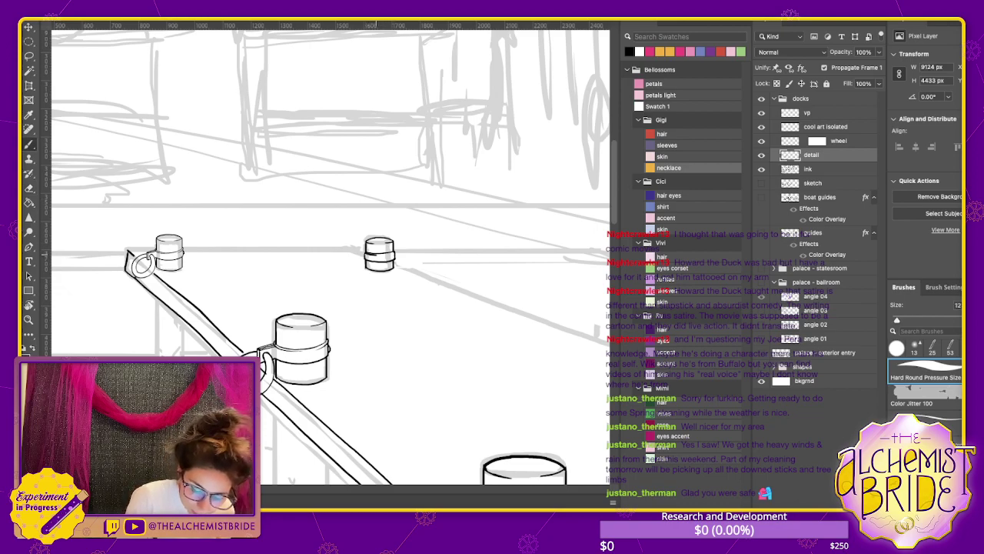
drag(375, 255, 395, 255)
key(ctrl+z)
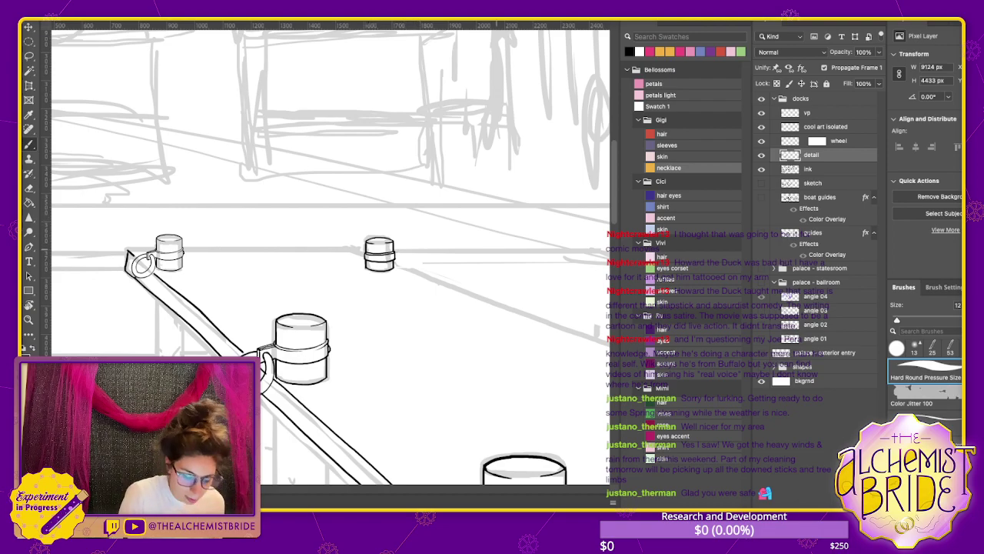
Ink a long line along the dock rail and a short line on the dock's left edge
scroll(331, 254, down, 5)
scroll(330, 253, right, 4)
scroll(330, 254, down, 3)
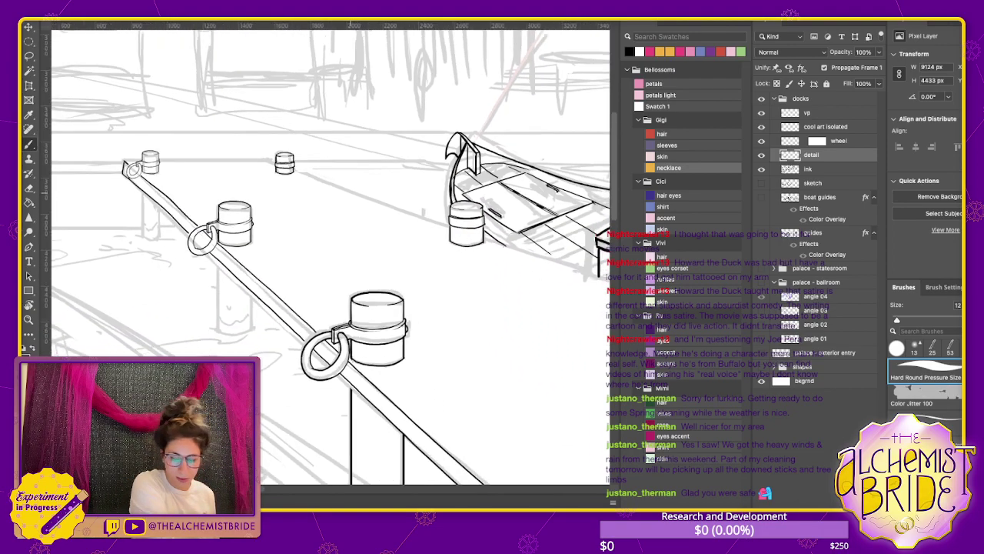
scroll(331, 254, right, 5)
scroll(330, 254, right, 5)
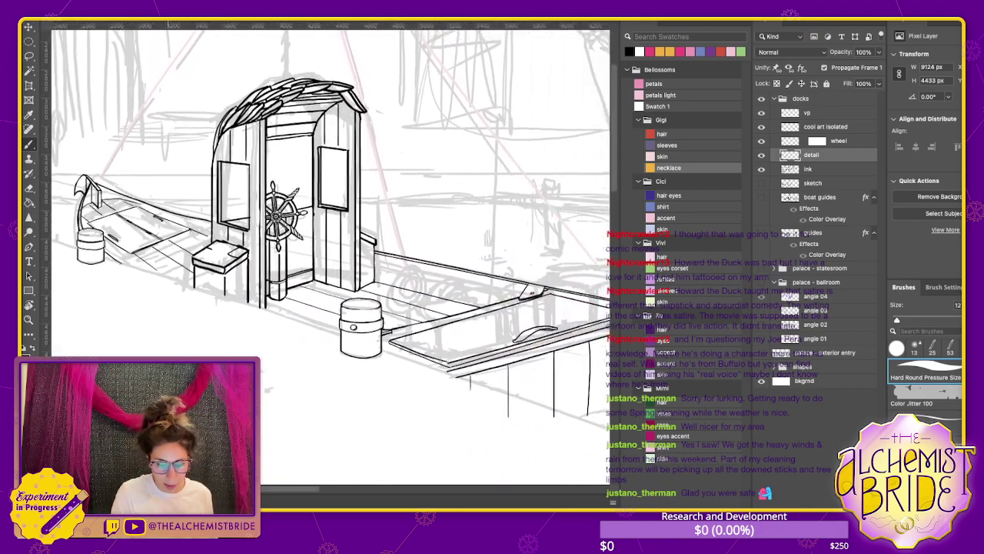
scroll(330, 253, left, 3)
scroll(331, 253, down, 3)
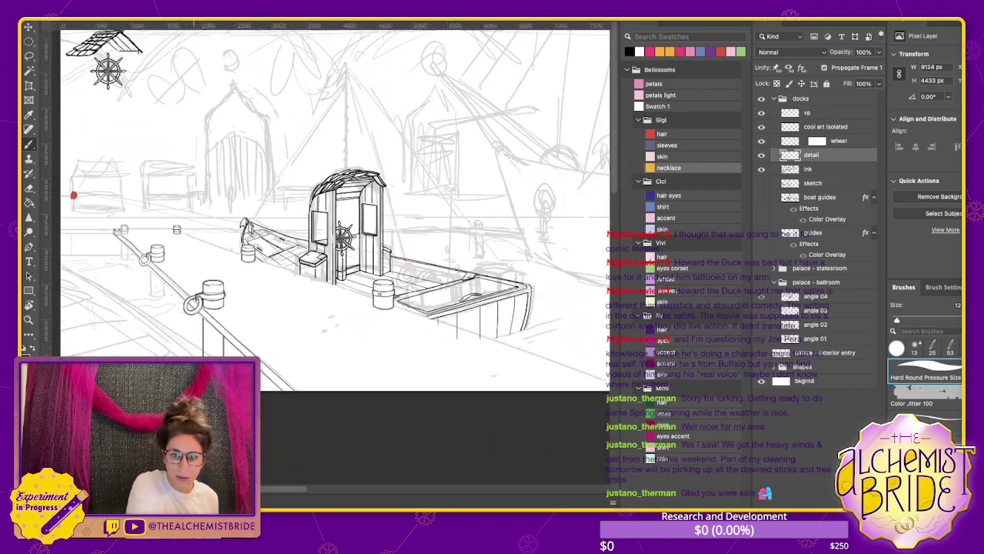
scroll(330, 254, left, 3)
scroll(330, 253, up, 2)
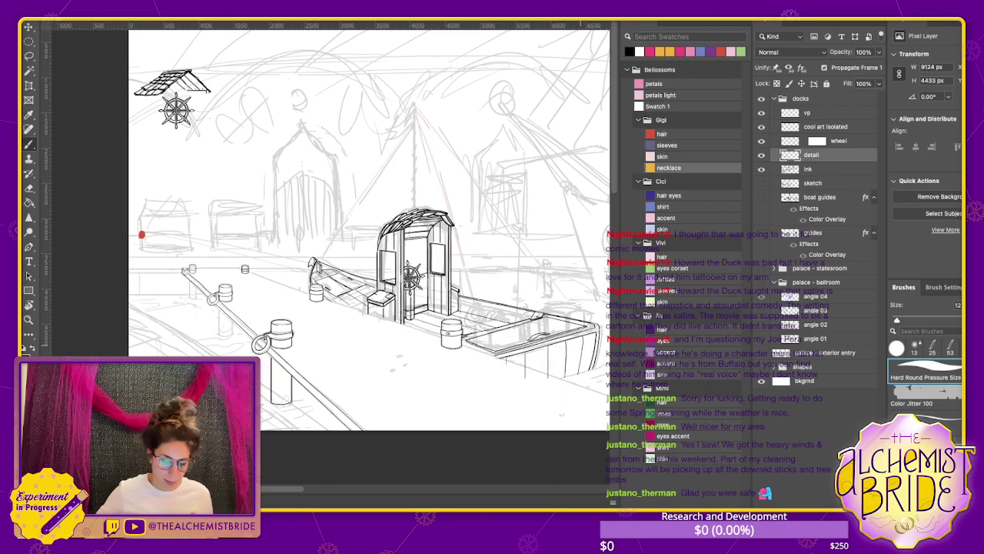
scroll(331, 254, right, 4)
scroll(331, 254, down, 1)
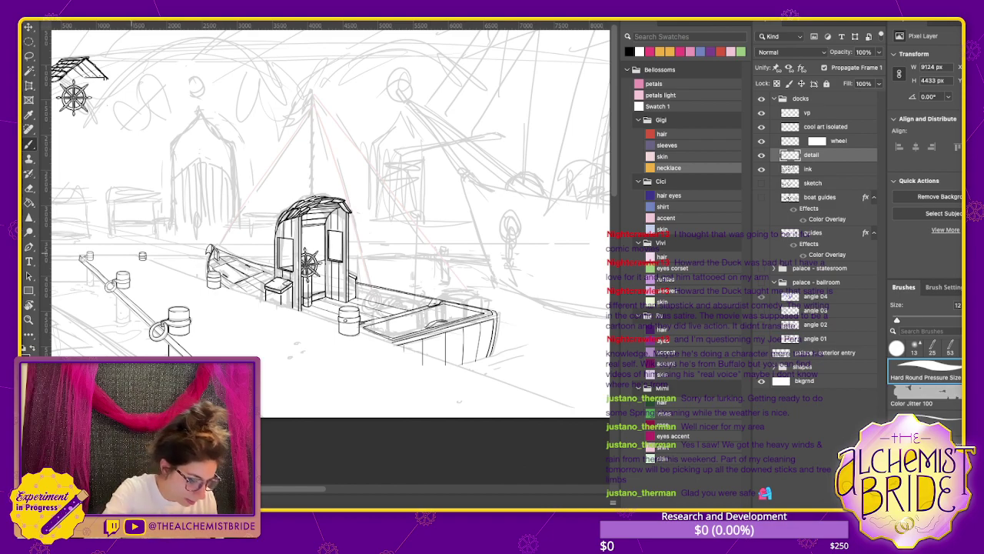
drag(159, 262, 594, 419)
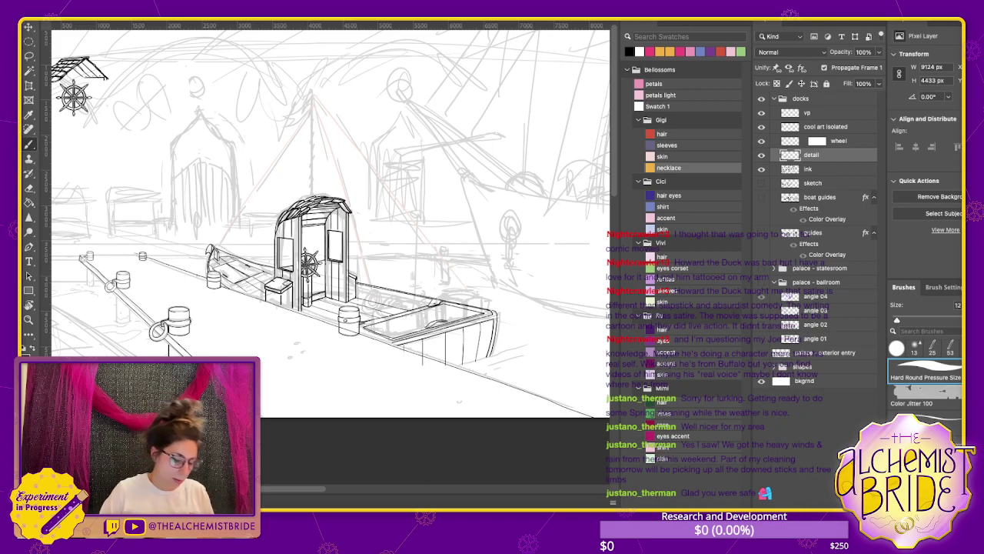
drag(149, 260, 209, 283)
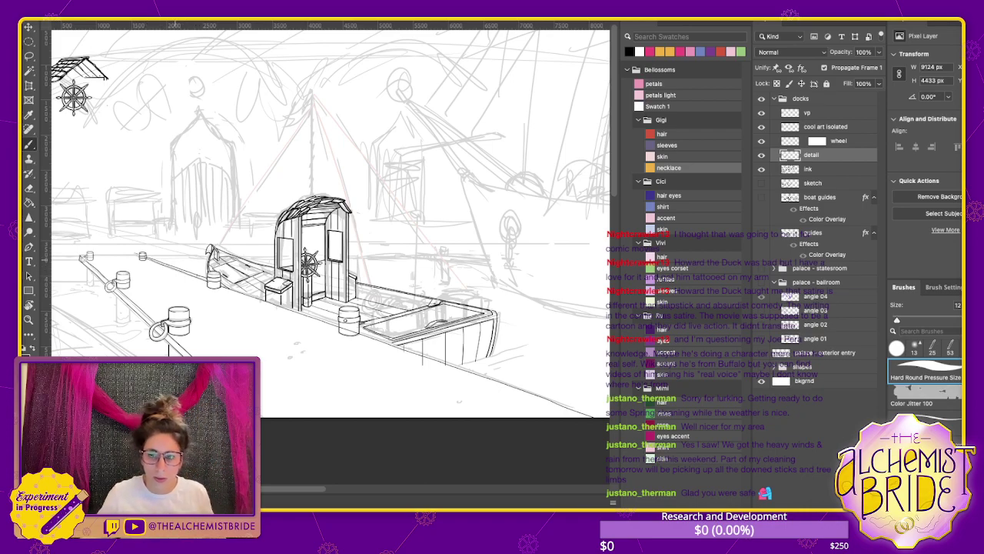
Erase the upper rope line and the stray ink strokes below the cabin
scroll(115, 254, up, 5)
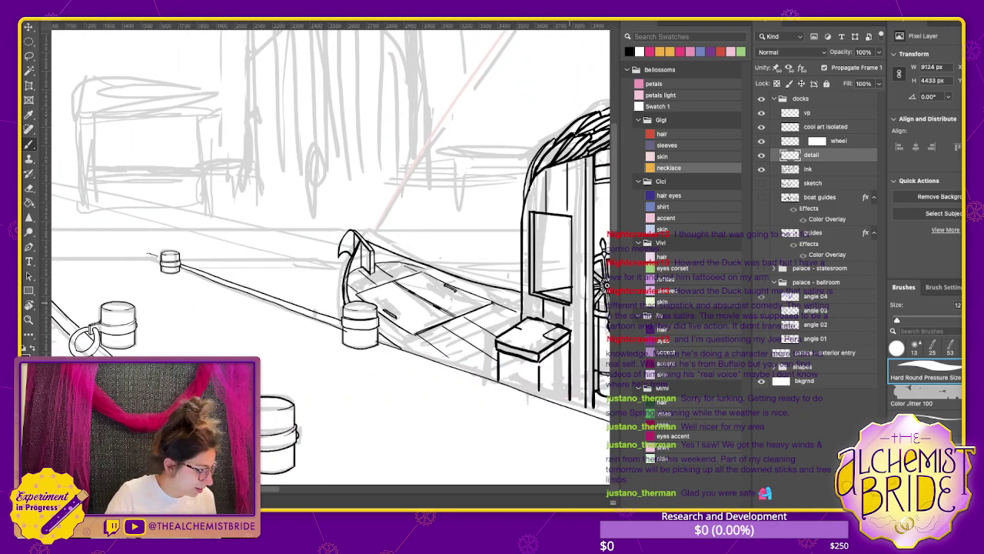
key(e)
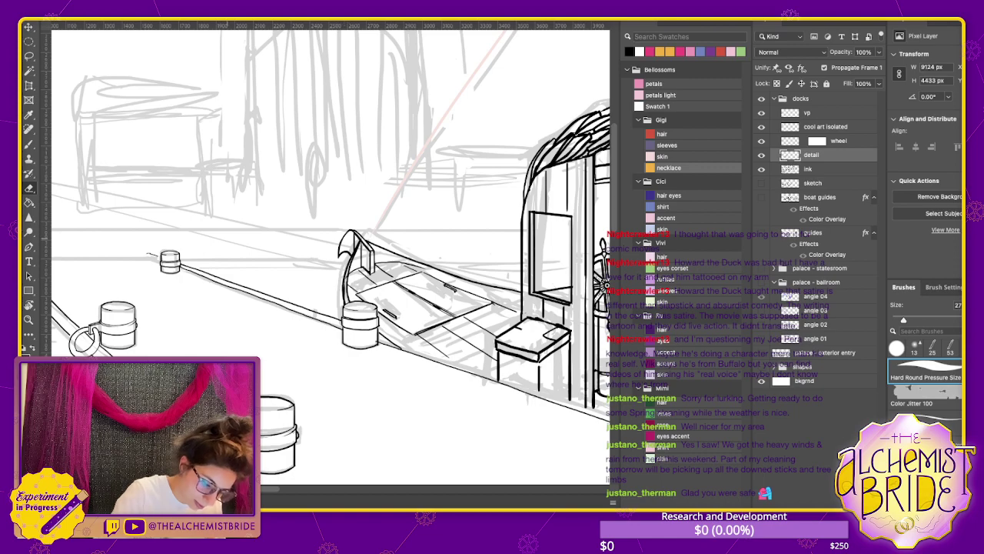
drag(185, 267, 332, 315)
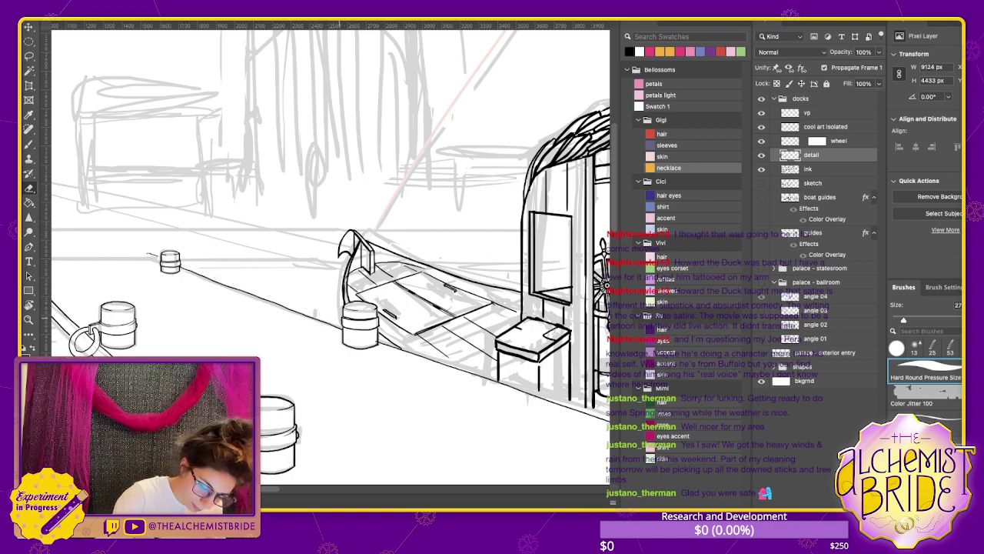
scroll(331, 254, up, 3)
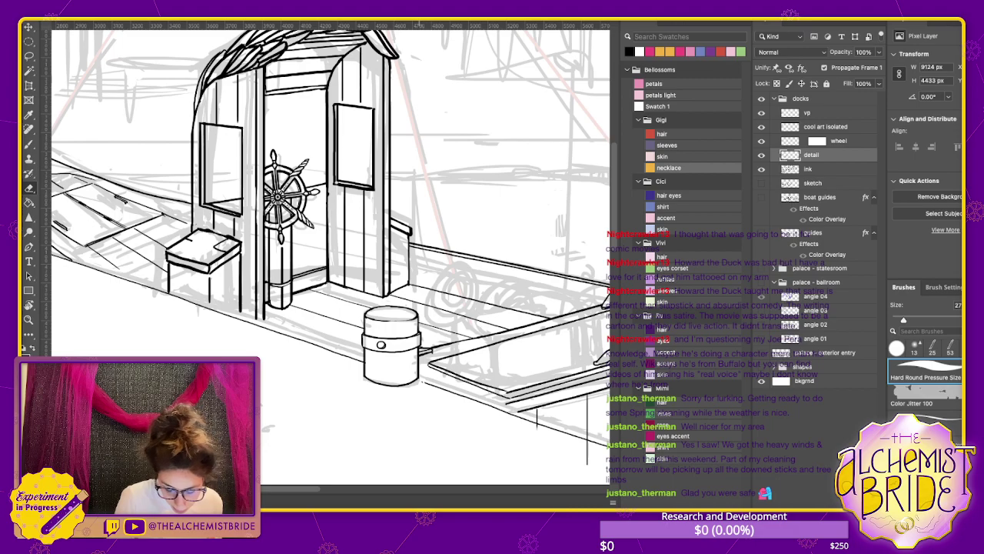
scroll(454, 392, right, 5)
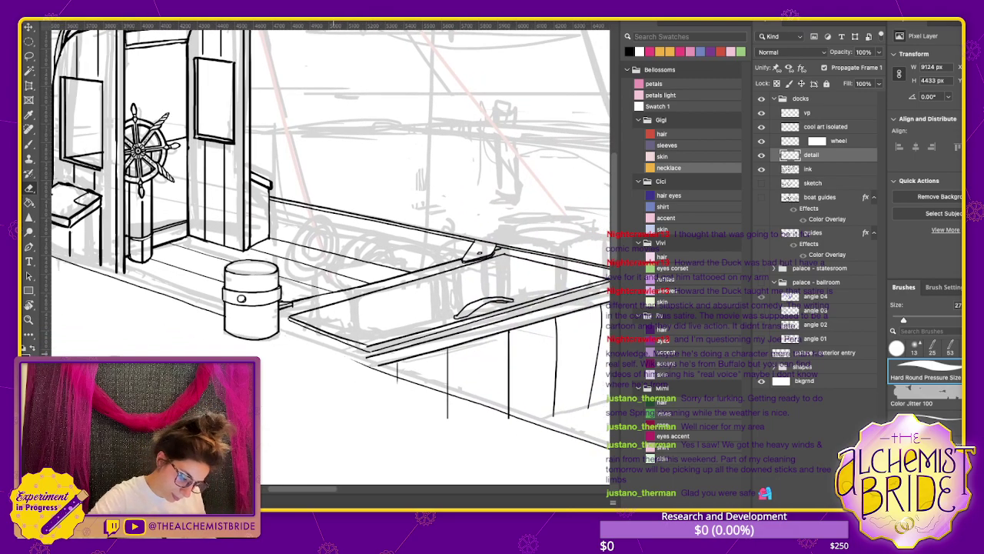
mouse_move(369, 365)
mouse_down()
mouse_move(458, 397)
mouse_move(448, 420)
mouse_up()
Ink the boat's lower front edge as a single clean stroke
key(b)
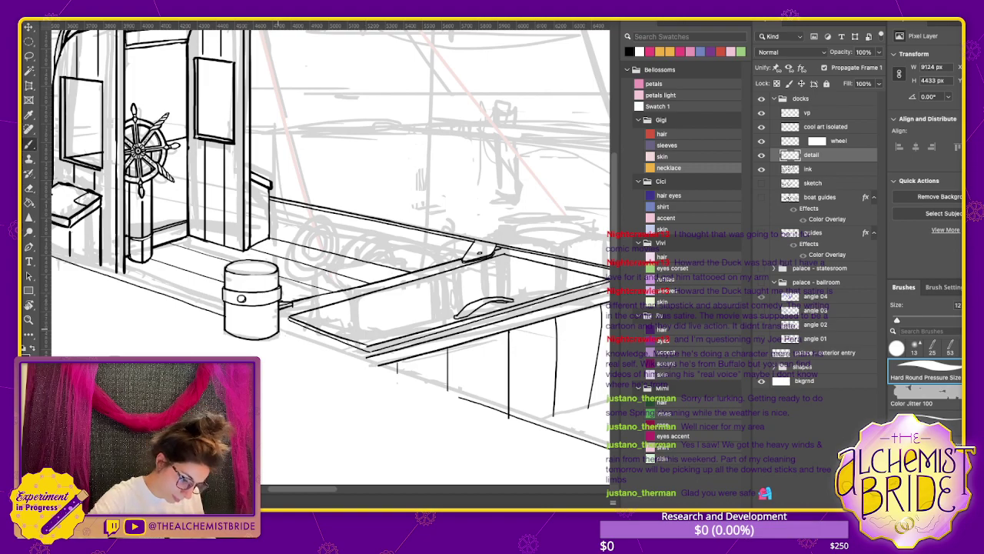
drag(280, 329, 356, 354)
key(ctrl+z)
drag(281, 329, 467, 397)
key(ctrl+z)
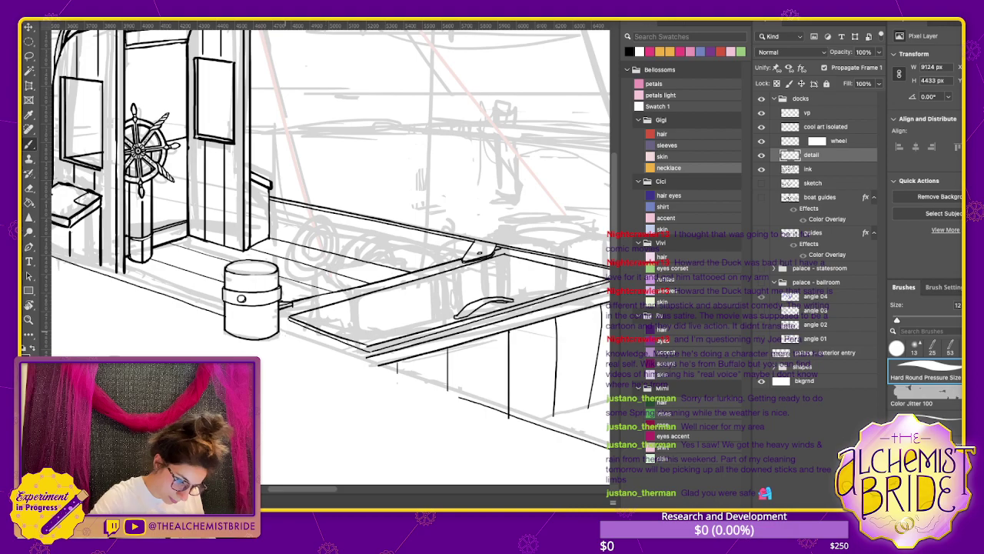
mouse_move(278, 331)
mouse_down()
mouse_move(610, 449)
mouse_move(633, 470)
mouse_up()
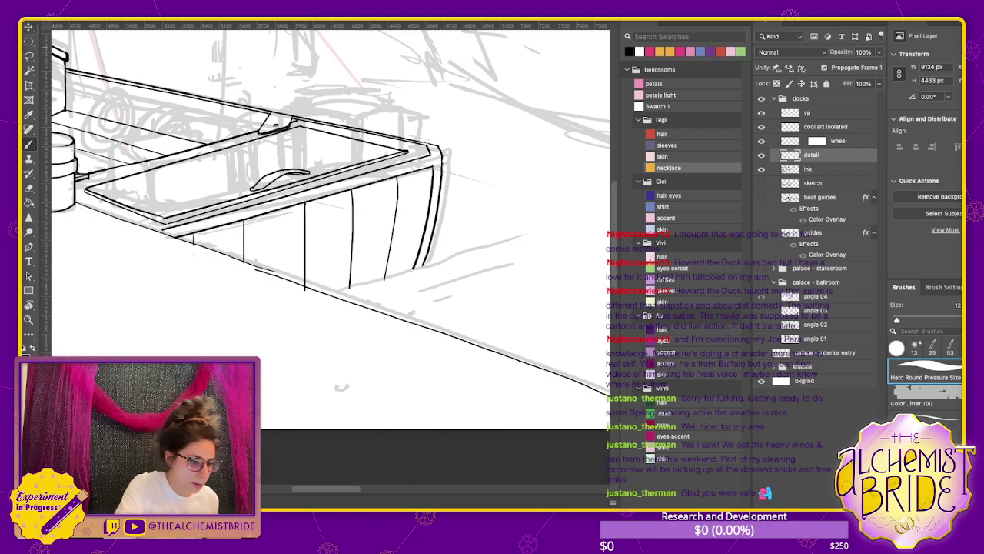
Delete the rough boat-bottom stroke with a lasso selection and redraw it as one smooth line
drag(384, 230, 256, 231)
key(l)
mouse_move(119, 269)
mouse_down()
mouse_move(469, 426)
mouse_move(448, 346)
mouse_move(215, 303)
mouse_move(123, 271)
mouse_up()
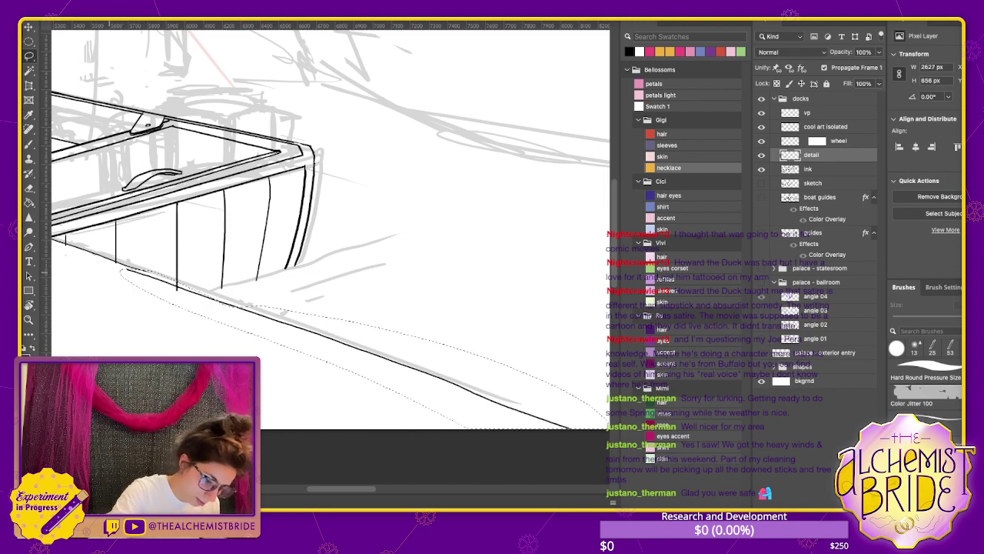
key(Delete)
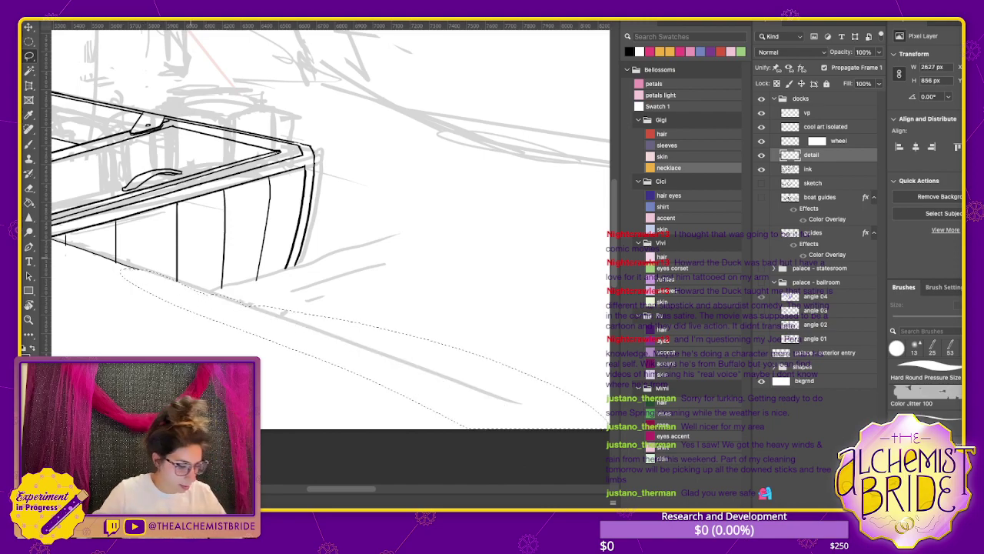
key(ctrl+d)
key(b)
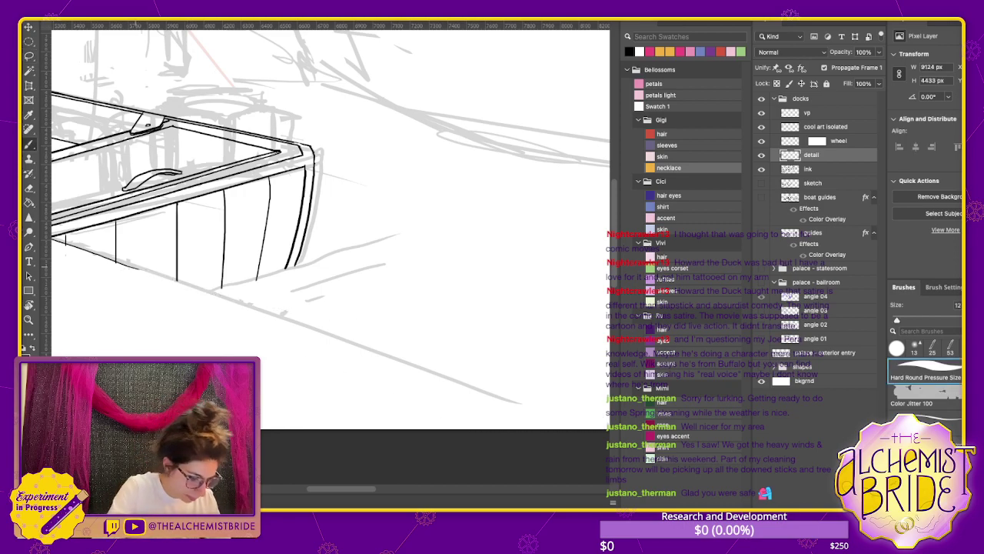
drag(134, 267, 591, 427)
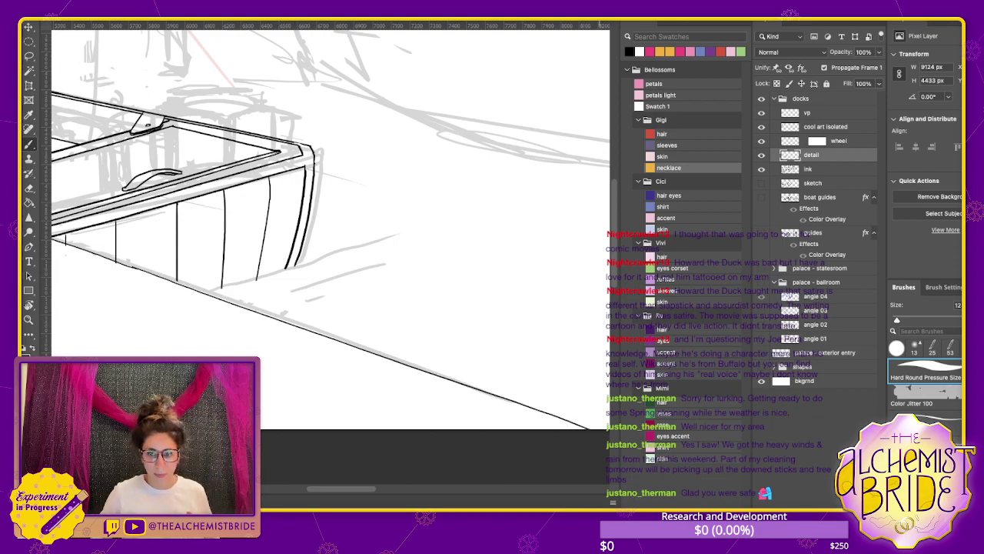
key(v)
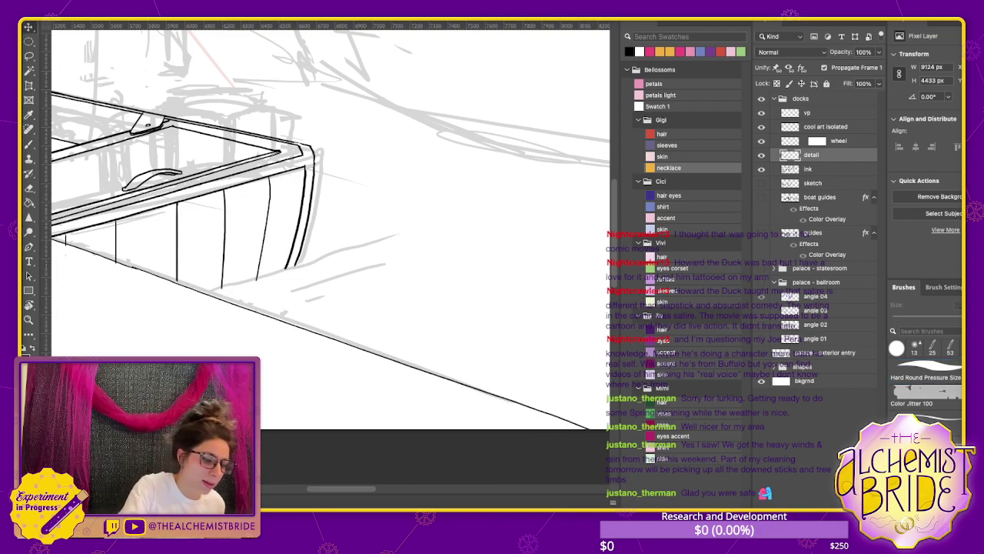
scroll(331, 223, down, 5)
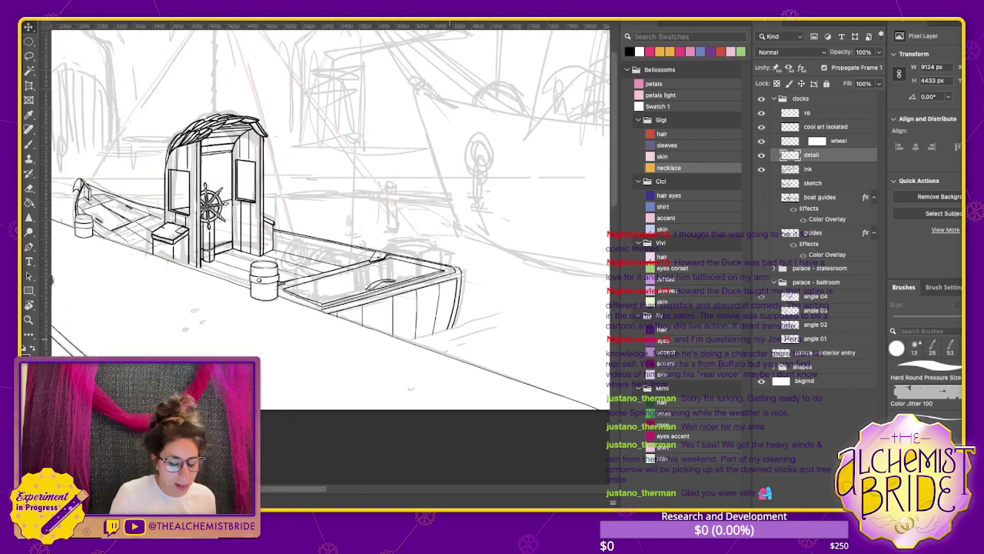
Add three ink strokes detailing the right end of the boat hull
key(b)
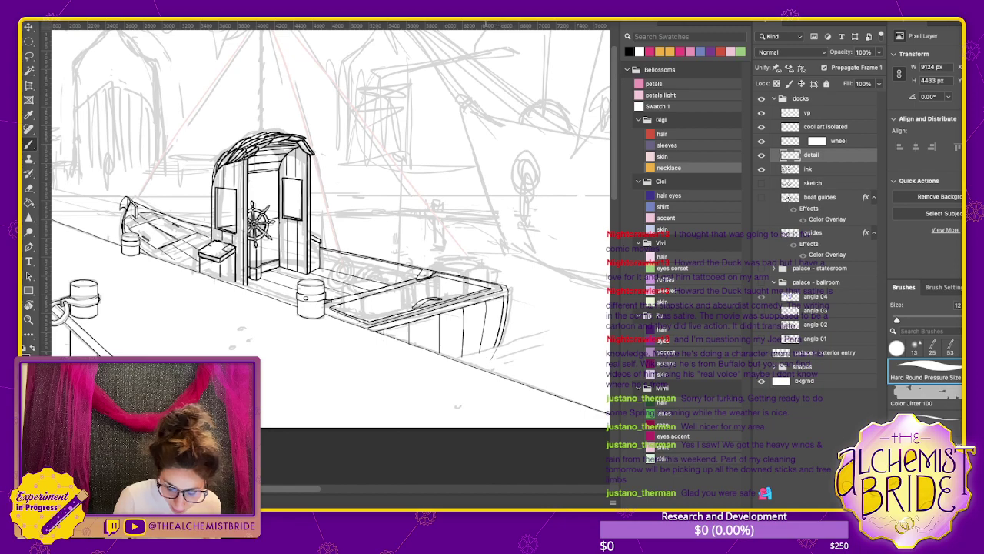
drag(470, 353, 552, 326)
drag(500, 360, 587, 331)
drag(551, 359, 563, 356)
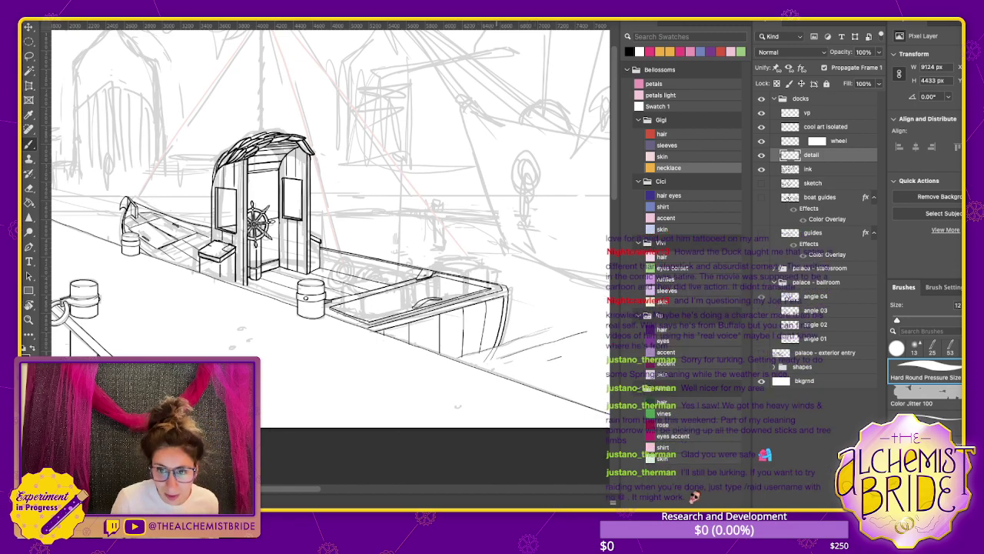
scroll(323, 223, left, 5)
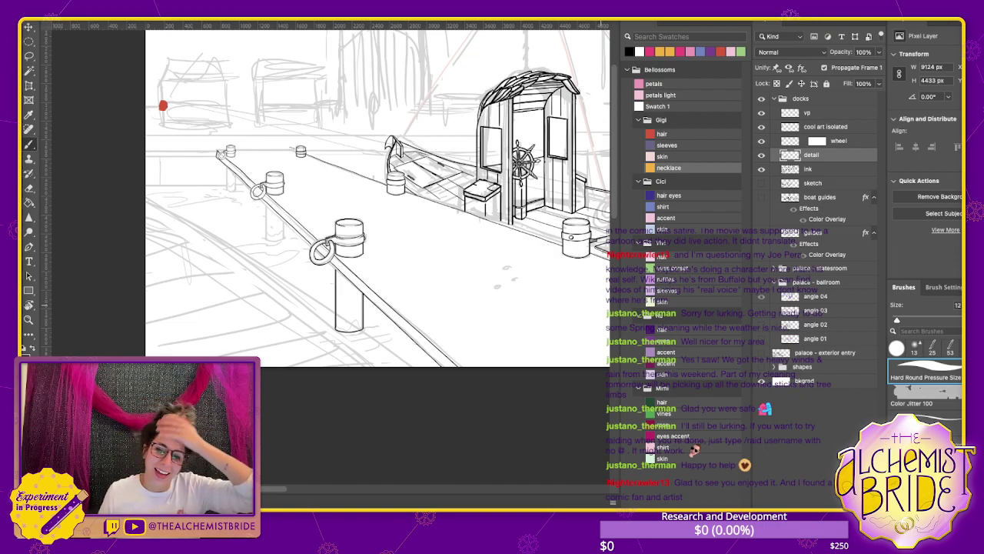
scroll(362, 200, right, 2)
scroll(361, 200, up, 1)
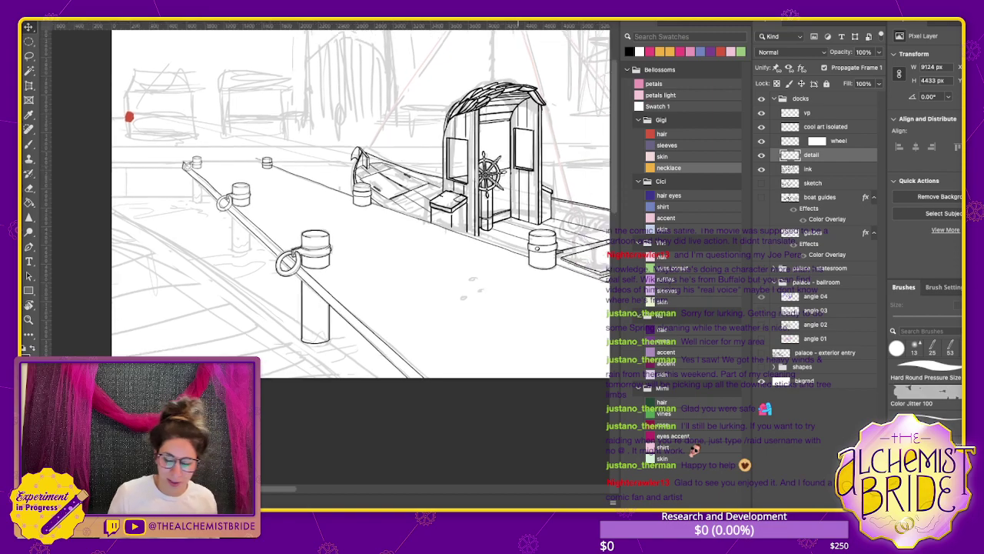
scroll(362, 200, right, 3)
scroll(361, 200, up, 1)
key(b)
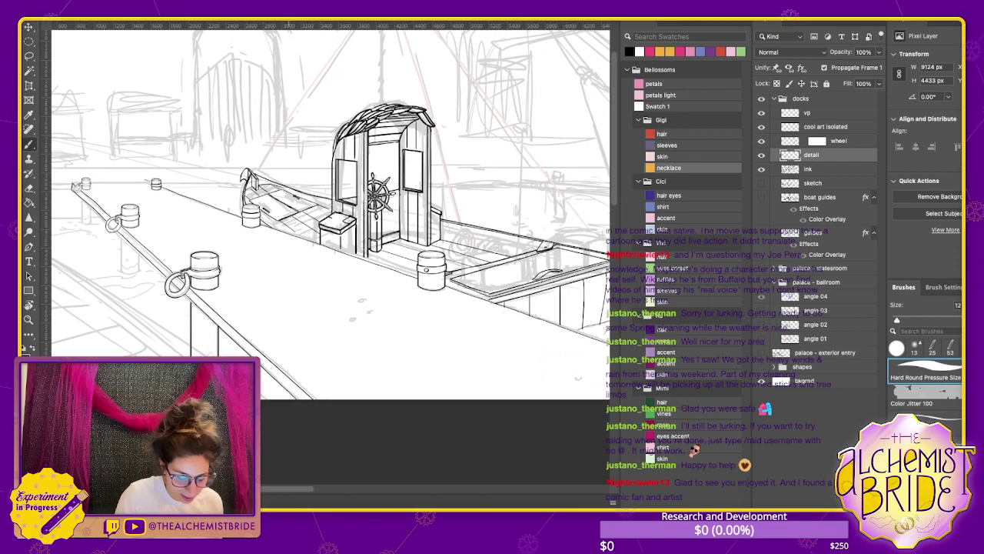
Draw straight horizontal lines to the right of the front dock post, undoing crooked attempts
drag(289, 377, 594, 378)
key(ctrl+z)
mouse_move(289, 377)
mouse_down()
mouse_move(493, 324)
mouse_move(390, 315)
mouse_move(335, 330)
mouse_move(427, 339)
mouse_up()
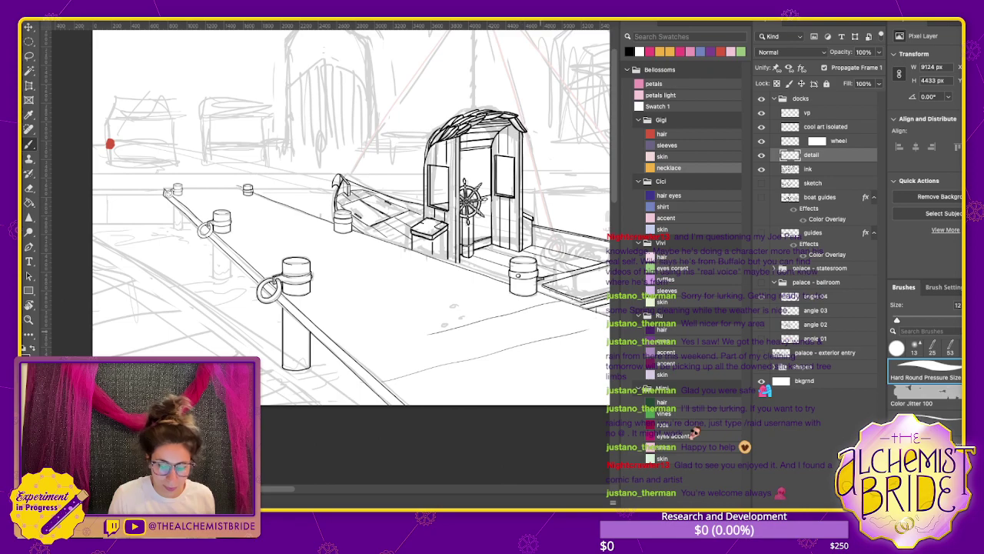
drag(311, 286, 500, 282)
key(ctrl+z)
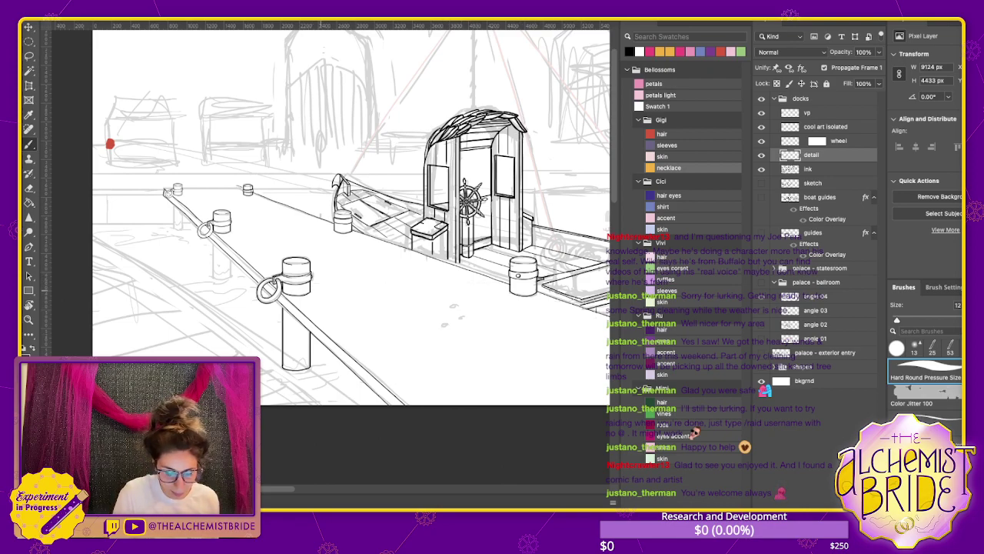
drag(310, 289, 493, 288)
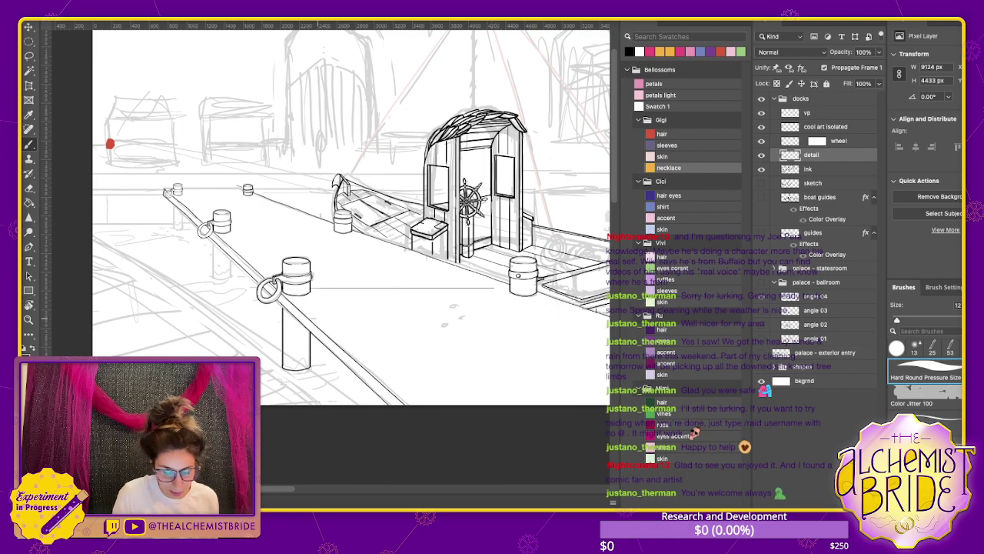
mouse_move(317, 318)
mouse_down()
mouse_move(594, 318)
mouse_move(431, 348)
mouse_move(317, 348)
mouse_up()
scroll(327, 215, right, 5)
key(ctrl+z)
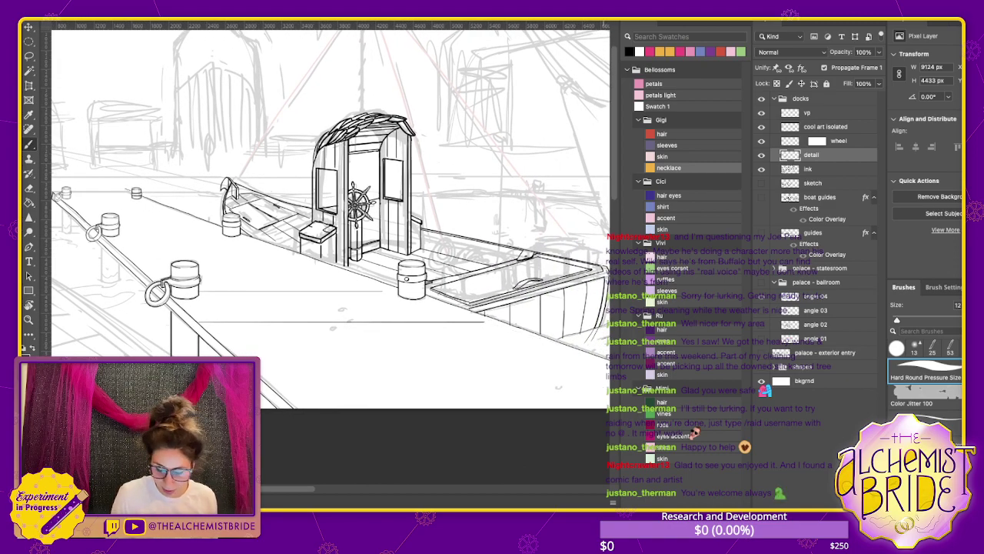
drag(603, 359, 337, 358)
key(ctrl+z)
Add a level line near the barrels, a short line on the dock, and an oval on the deck
scroll(327, 216, right, 3)
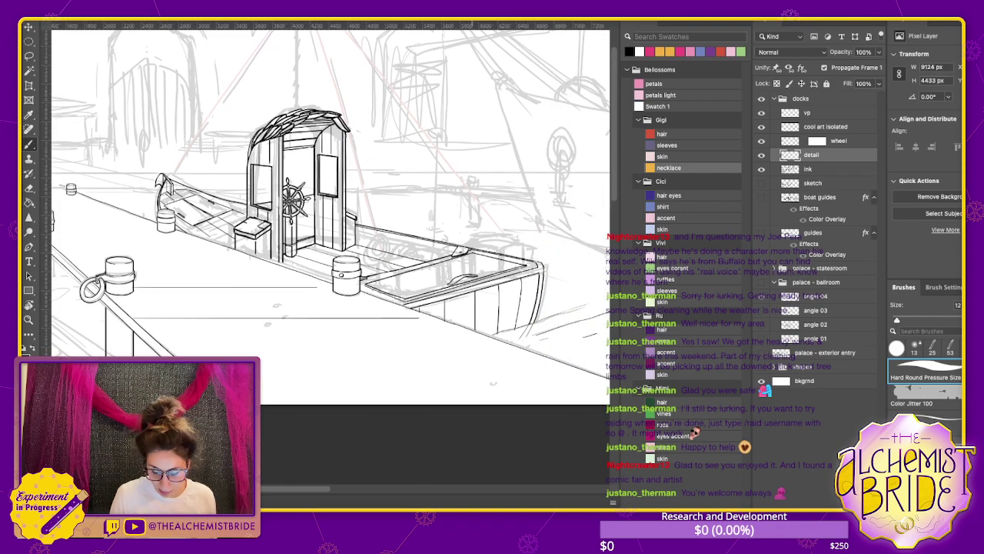
scroll(327, 216, right, 2)
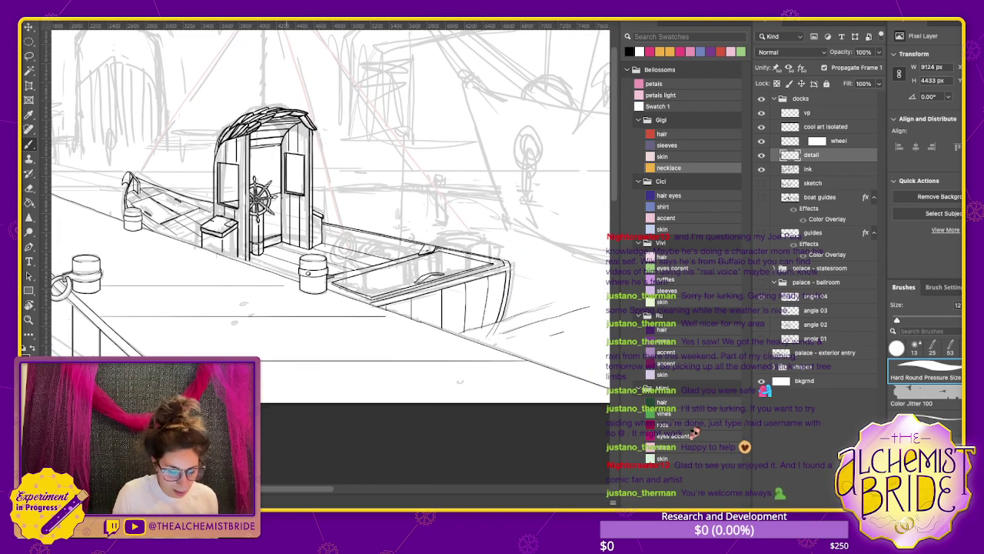
scroll(116, 140, left, 8)
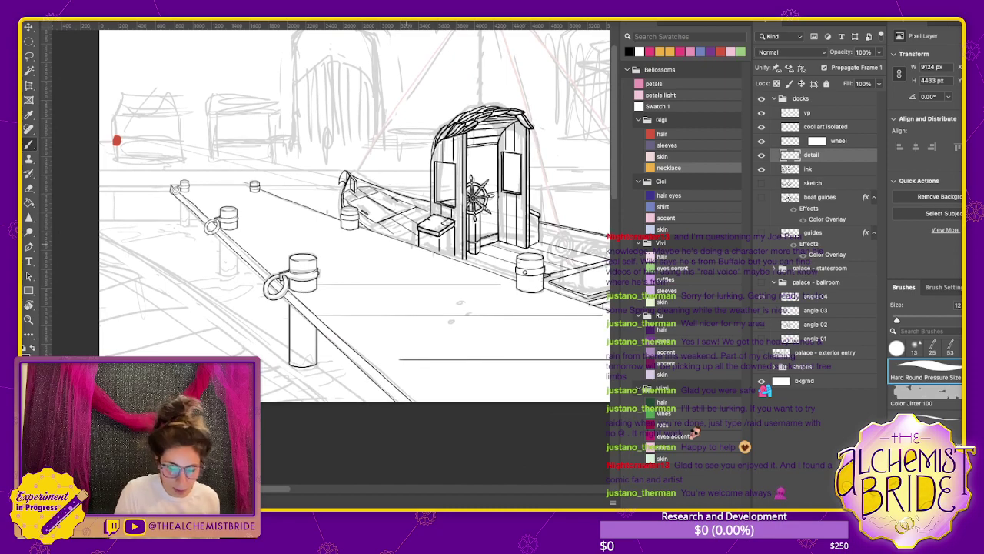
drag(409, 244, 283, 254)
key(ctrl+z)
drag(403, 241, 251, 241)
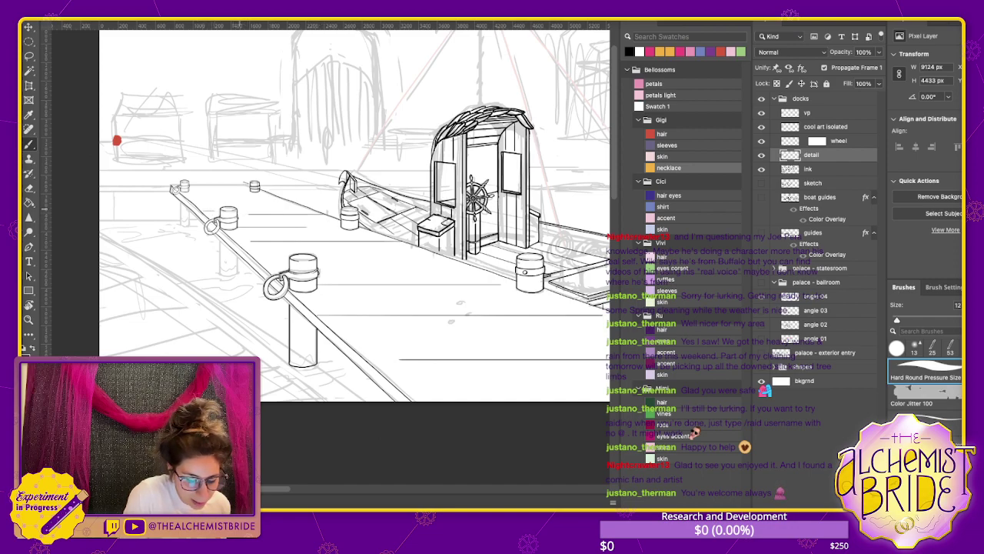
drag(209, 197, 280, 198)
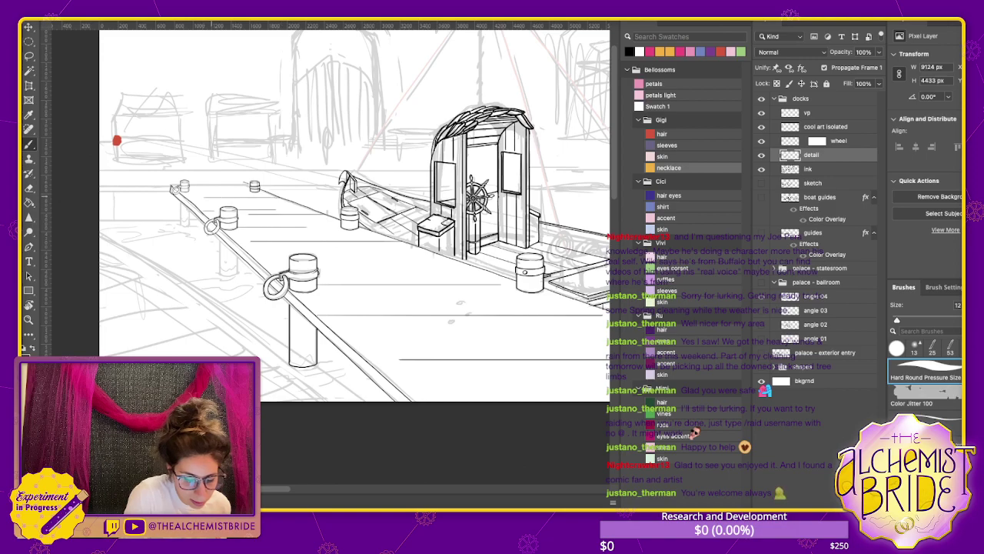
scroll(353, 216, right, 5)
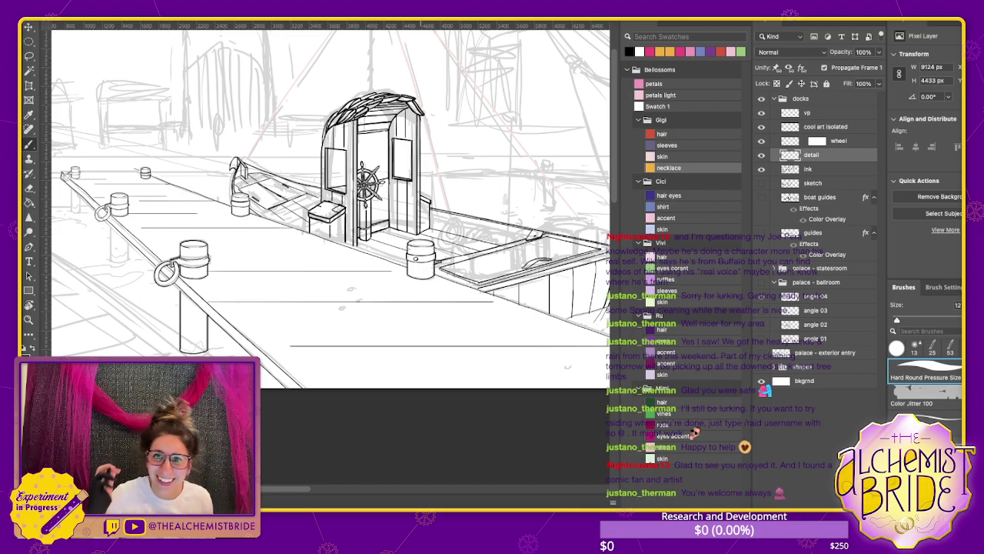
scroll(331, 208, up, 3)
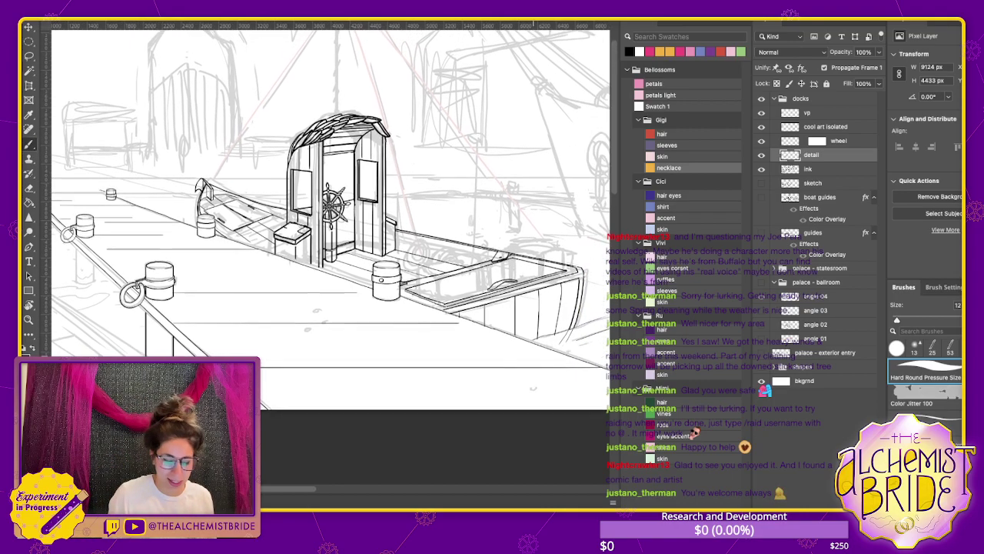
scroll(330, 254, up, 8)
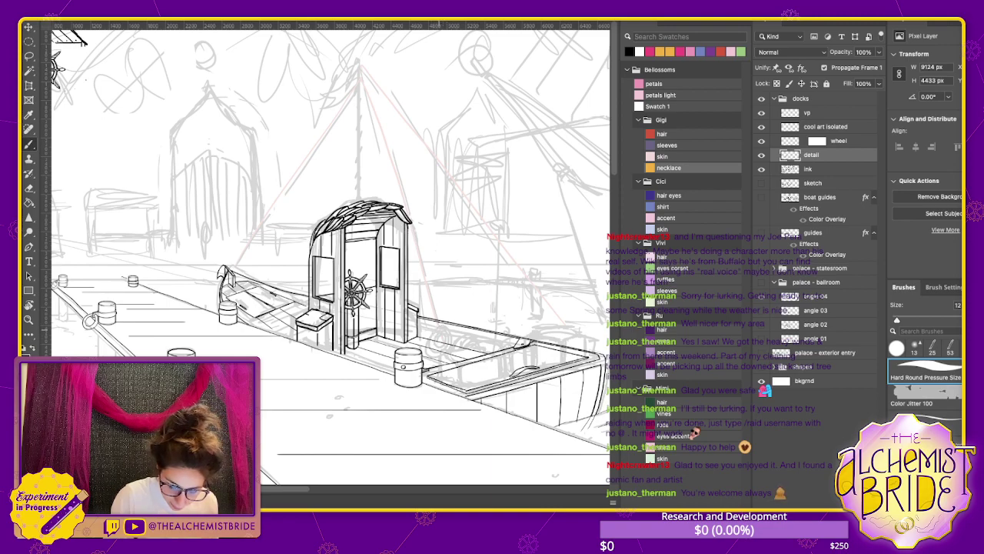
mouse_move(427, 347)
mouse_down()
mouse_move(452, 329)
mouse_move(441, 325)
mouse_move(435, 338)
mouse_move(444, 345)
mouse_move(446, 330)
mouse_up()
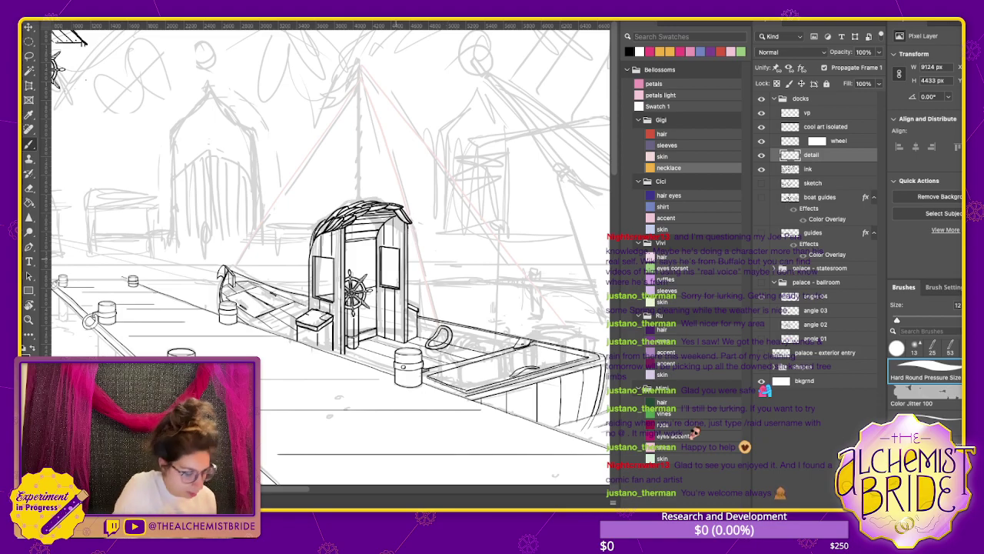
Erase the sketch lines inside the oval and along its upper-right edge
scroll(332, 255, up, 5)
scroll(331, 254, down, 5)
scroll(330, 253, right, 4)
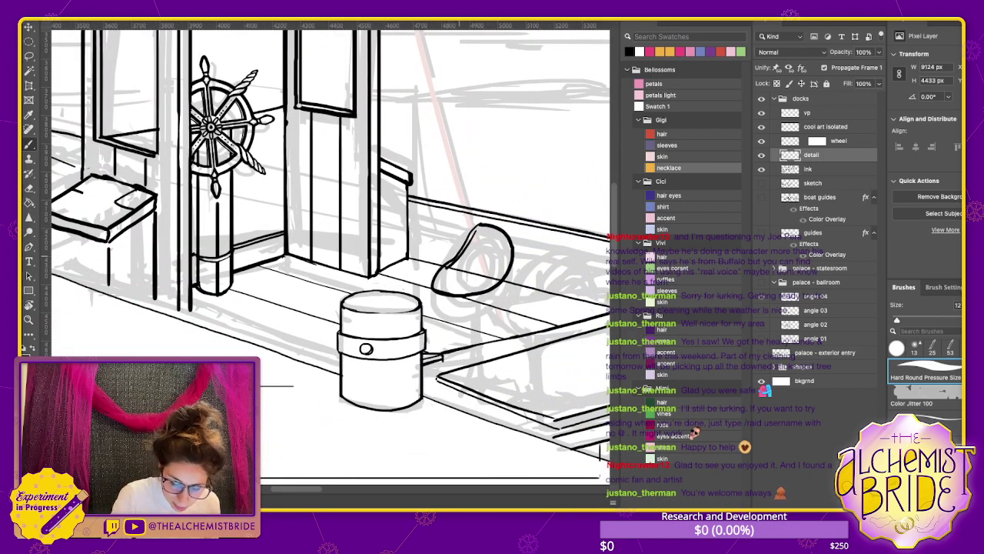
key(e)
mouse_move(451, 268)
mouse_down()
mouse_move(496, 278)
mouse_move(444, 292)
mouse_up()
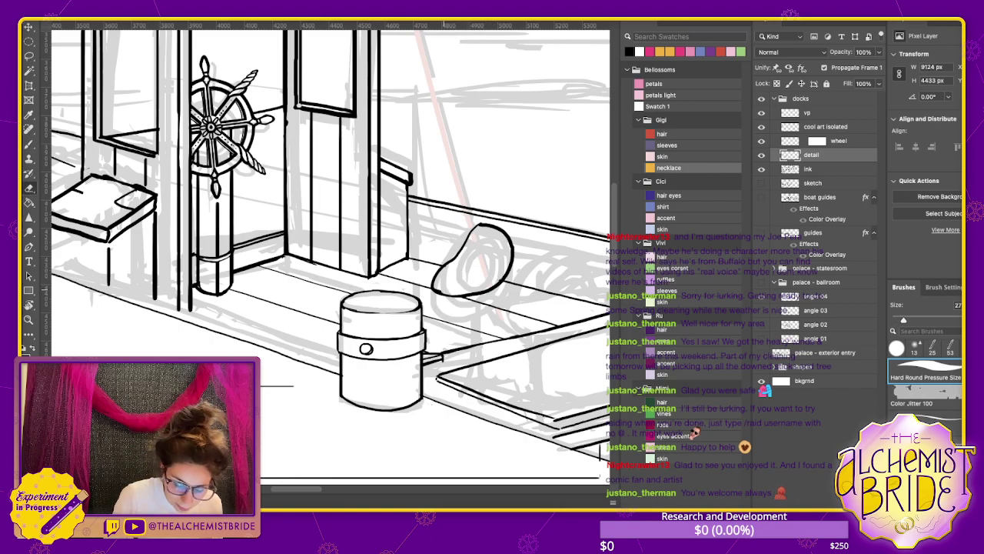
drag(485, 227, 510, 245)
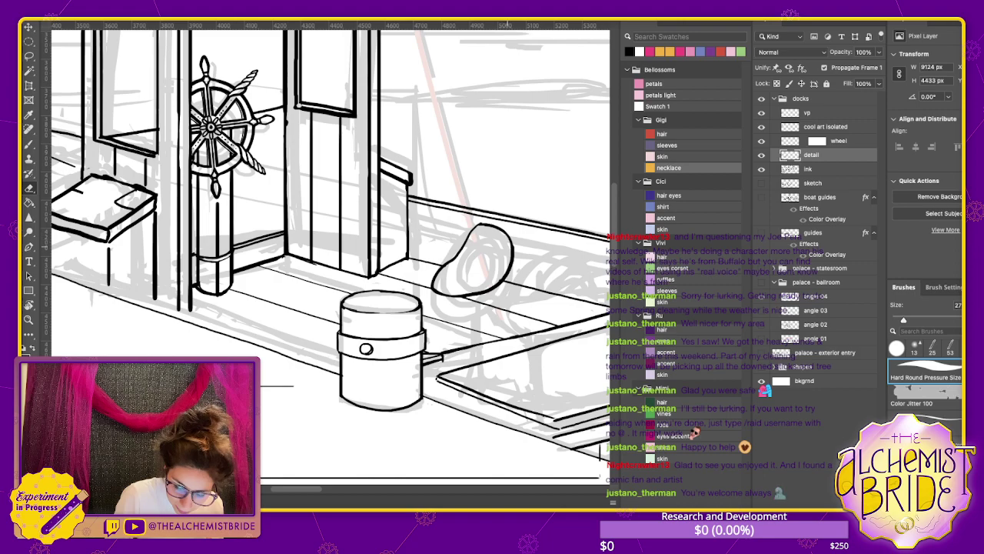
drag(502, 282, 477, 283)
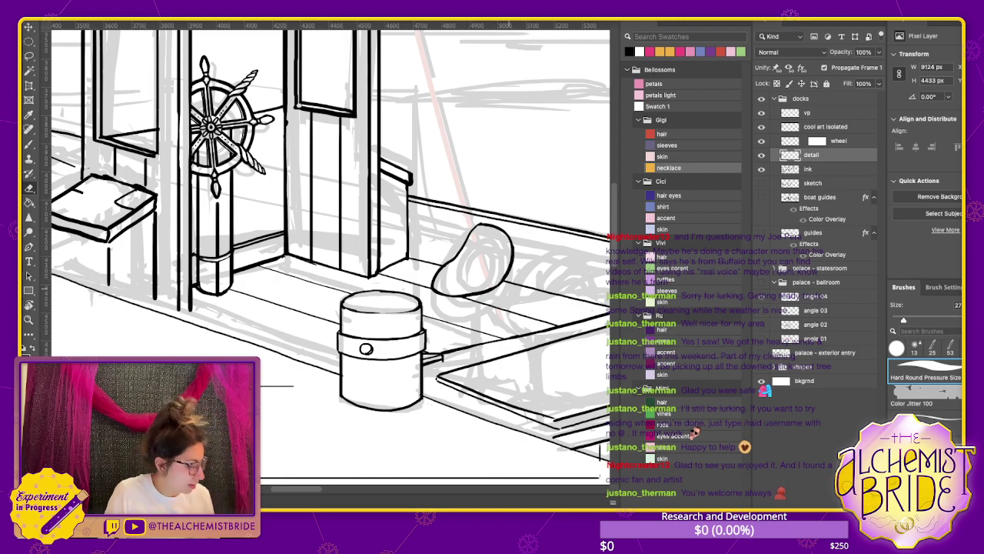
Ink the oval's upper edge and try its inner line, undoing the unwanted strokes
key(b)
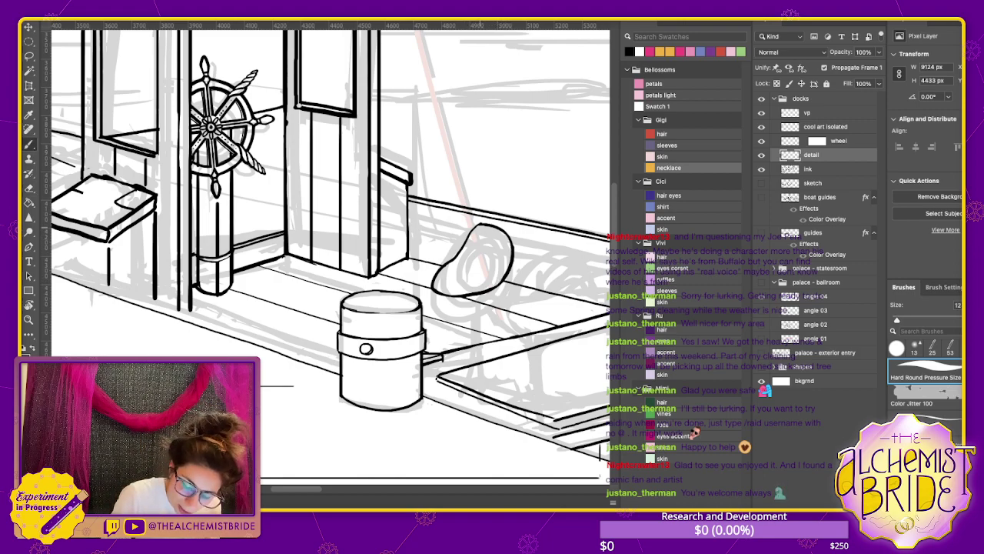
mouse_move(479, 228)
mouse_down()
mouse_move(498, 232)
mouse_move(500, 281)
mouse_move(455, 294)
mouse_move(440, 270)
mouse_move(497, 232)
mouse_move(490, 283)
mouse_move(441, 284)
mouse_move(502, 251)
mouse_move(450, 288)
mouse_up()
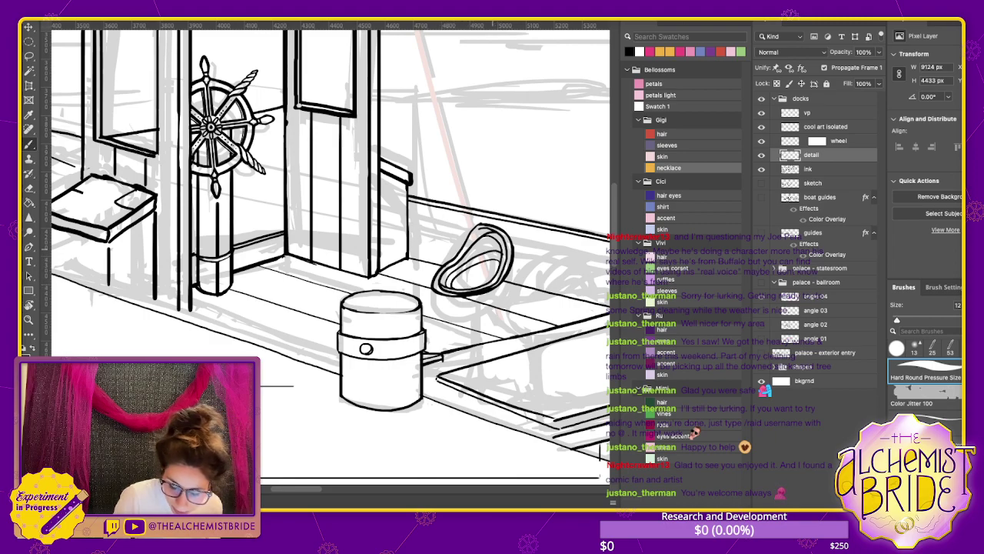
key(ctrl+z)
key(ctrl+z)
drag(481, 239, 459, 285)
key(ctrl+z)
mouse_move(470, 250)
mouse_down()
mouse_move(449, 286)
mouse_move(502, 285)
mouse_up()
key(ctrl+z)
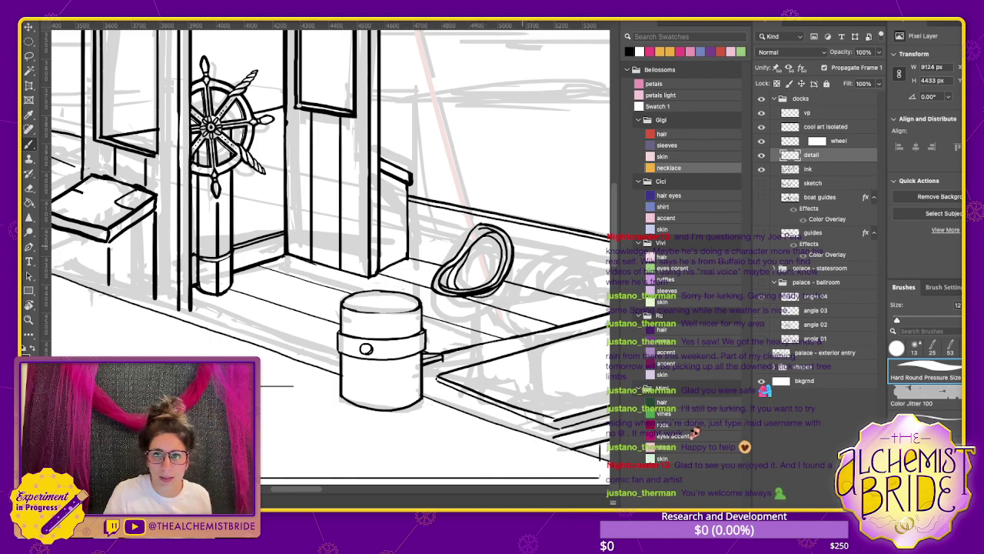
Replace part of the oval's top edge with a pointed peak
key(e)
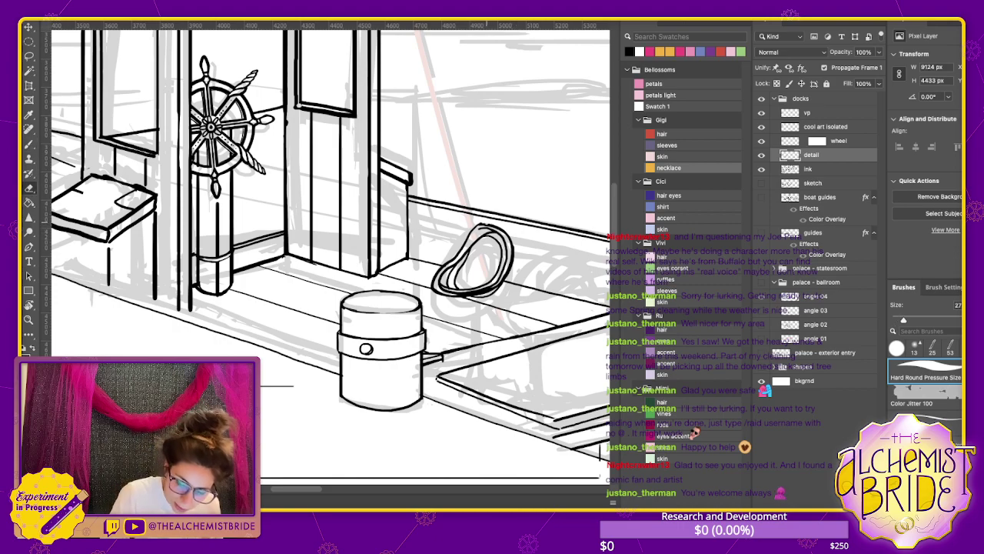
drag(486, 226, 485, 234)
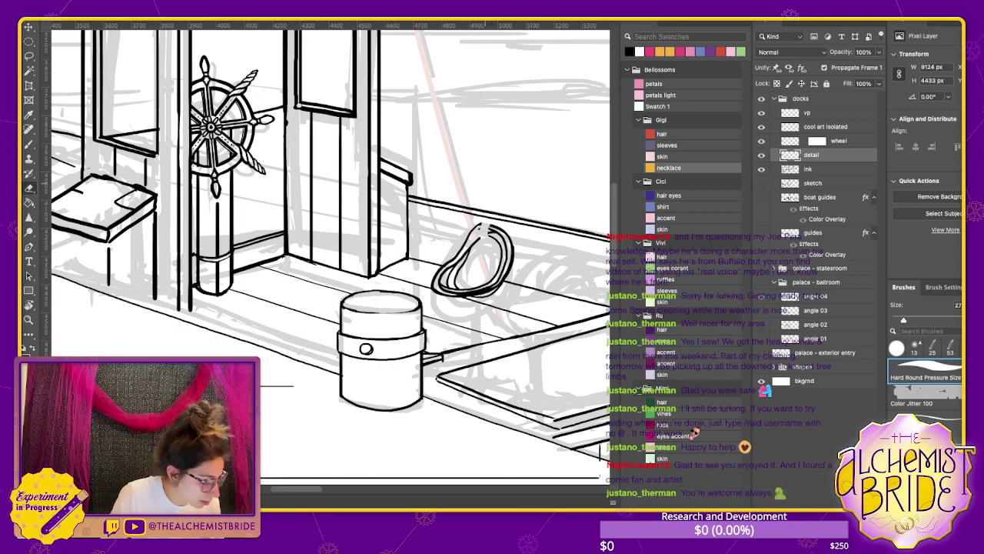
key(b)
drag(482, 222, 482, 249)
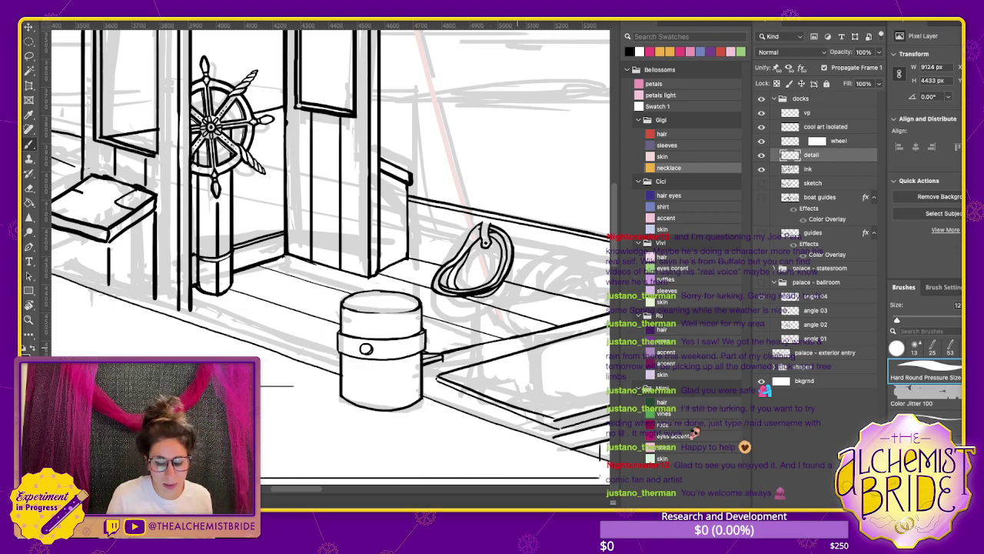
drag(478, 231, 457, 258)
key(ctrl+z)
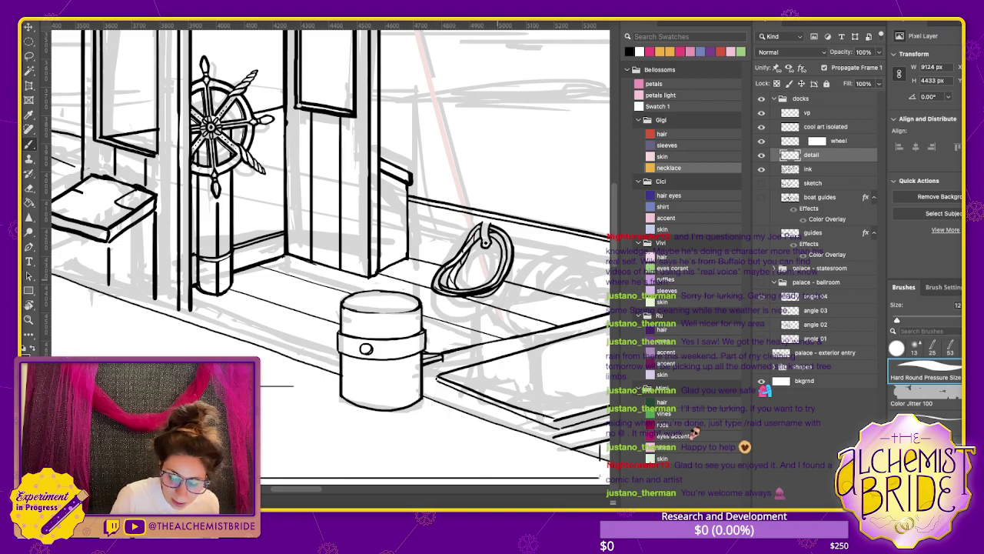
Clear the sketch around the coiled bundle and ink small detail strokes inside the hook
key(e)
mouse_move(460, 295)
mouse_down()
mouse_move(494, 284)
mouse_move(508, 246)
mouse_up()
key(b)
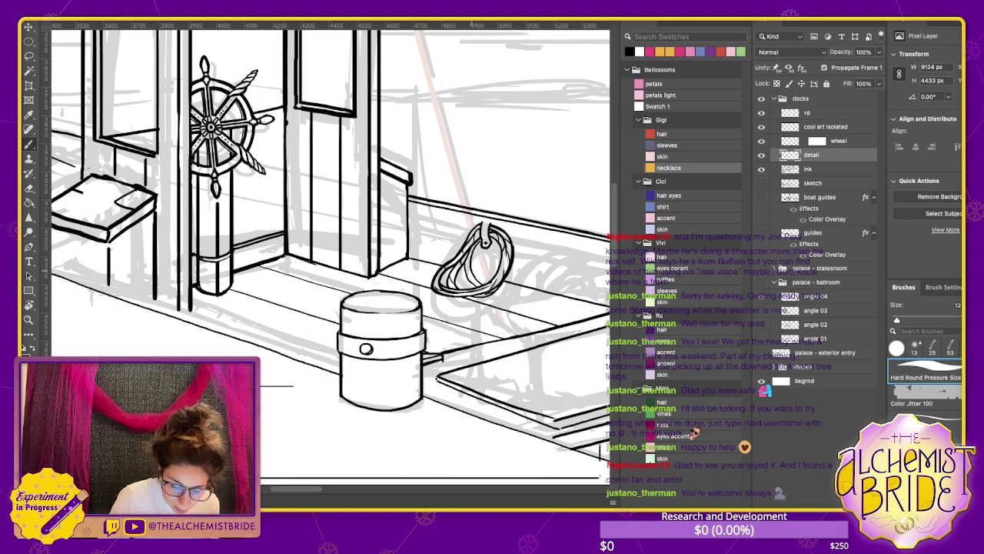
drag(472, 271, 487, 276)
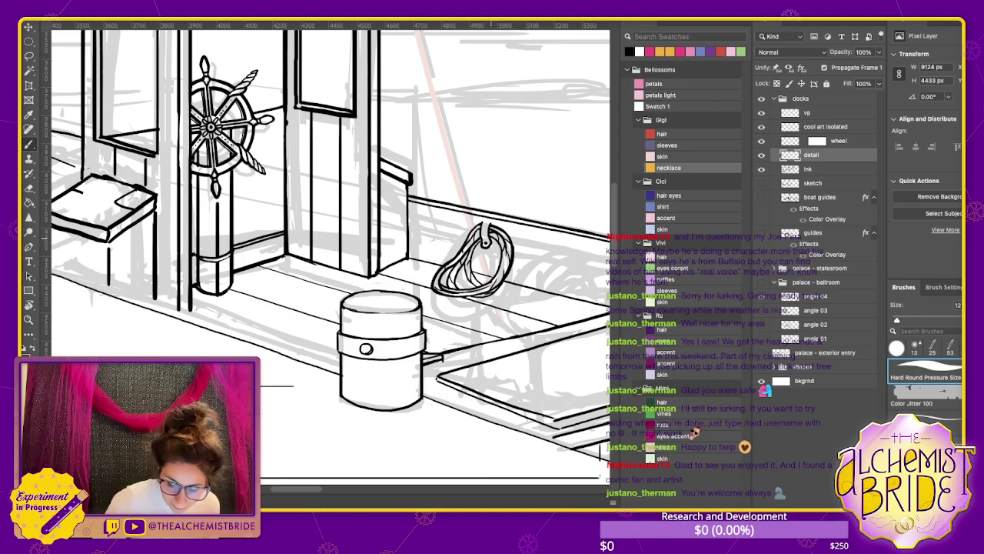
mouse_move(512, 269)
mouse_down()
mouse_move(501, 289)
mouse_move(478, 262)
mouse_move(471, 266)
mouse_move(480, 273)
mouse_move(467, 273)
mouse_move(475, 264)
mouse_up()
key(ctrl+z)
key(ctrl+z)
key(ctrl+z)
key(ctrl+z)
drag(500, 253, 478, 259)
key(ctrl+z)
mouse_move(474, 258)
mouse_down()
mouse_move(492, 268)
mouse_move(473, 272)
mouse_up()
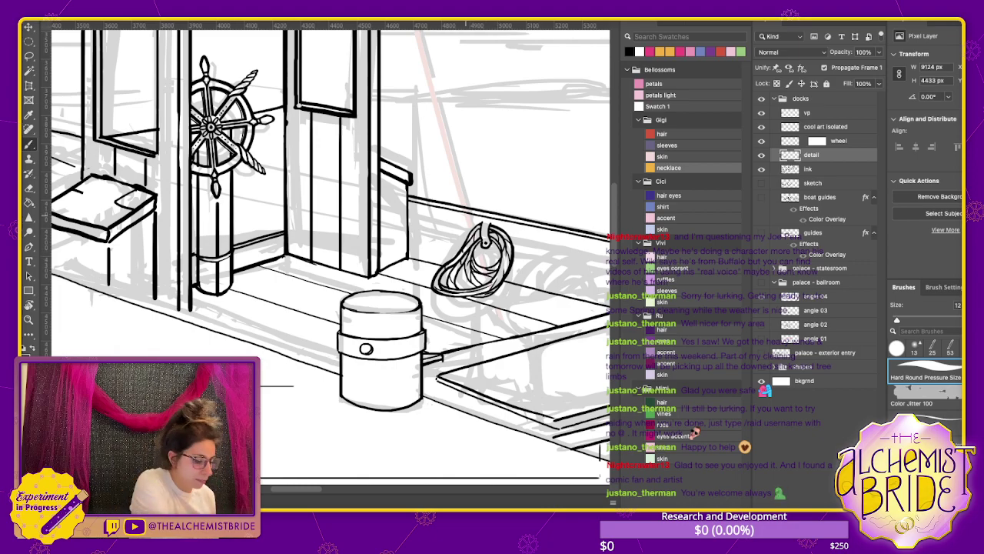
scroll(331, 254, down, 5)
scroll(330, 254, up, 1)
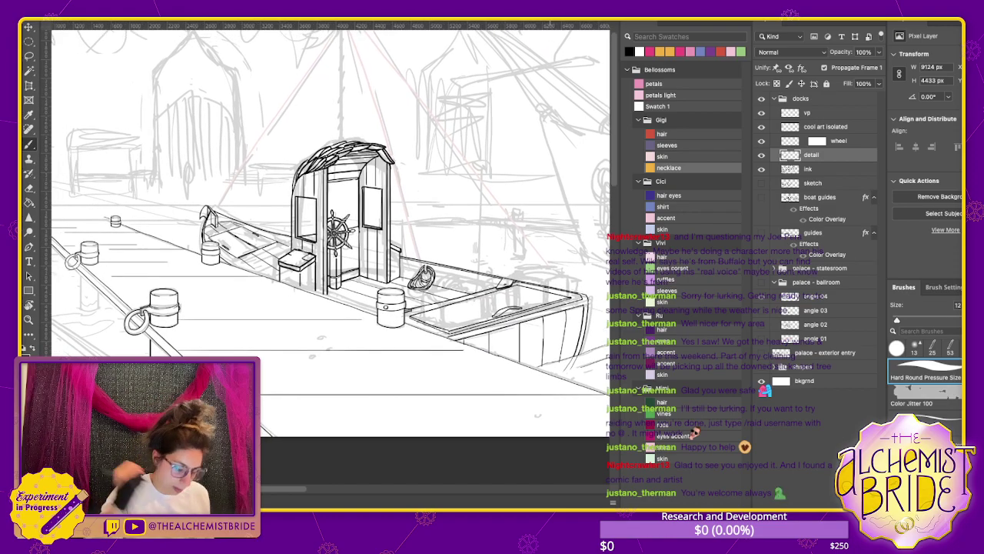
scroll(333, 252, up, 4)
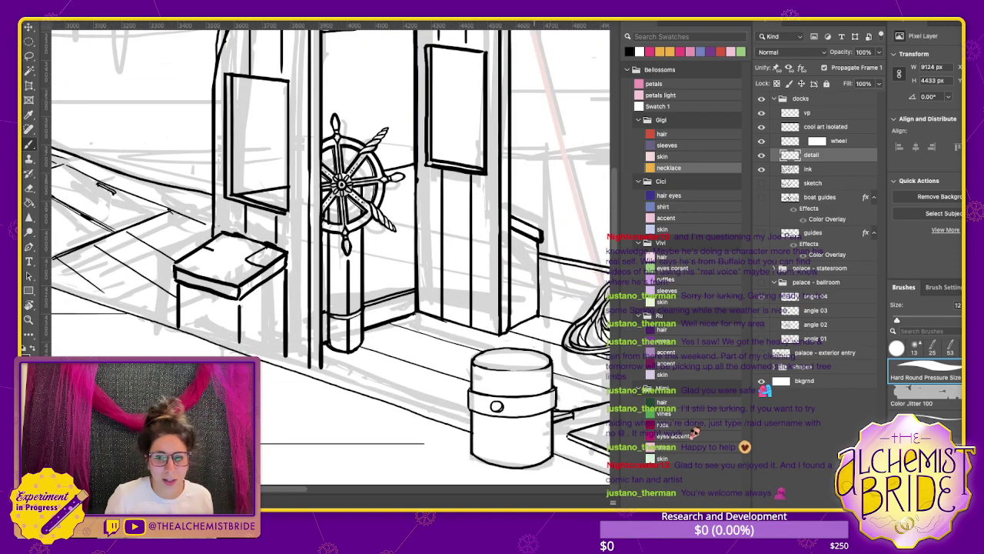
scroll(330, 254, right, 5)
scroll(331, 254, down, 2)
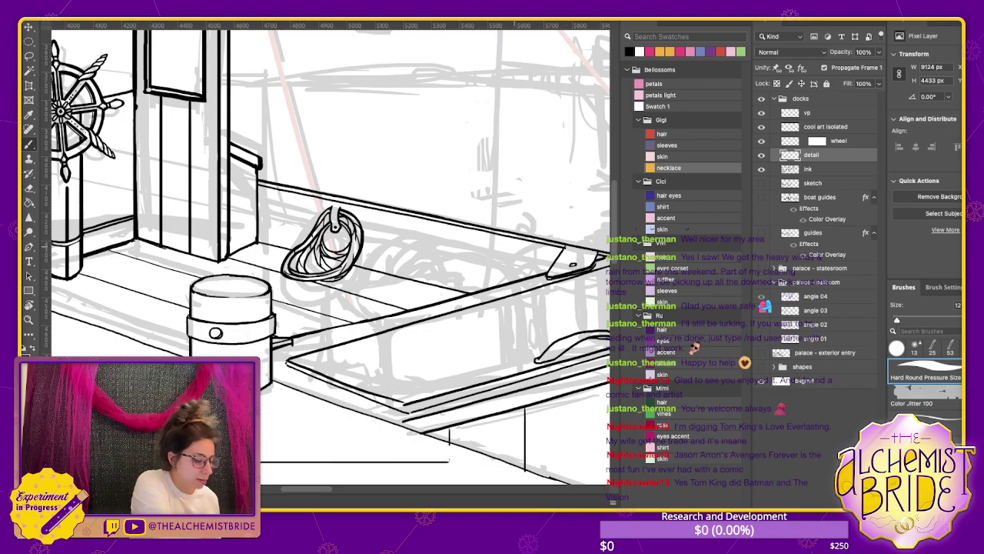
Ink the left and right edges of the dock post
scroll(331, 254, down, 5)
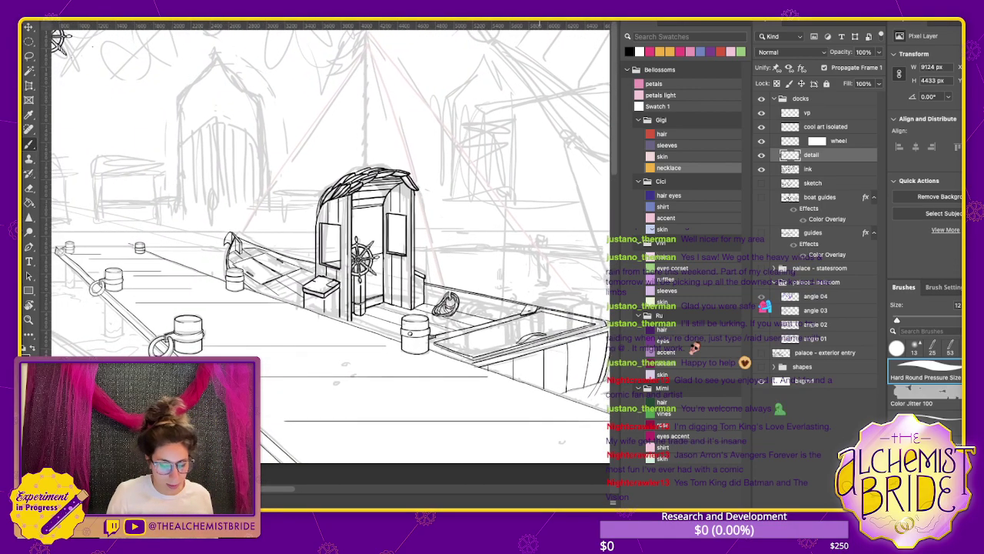
scroll(331, 246, left, 5)
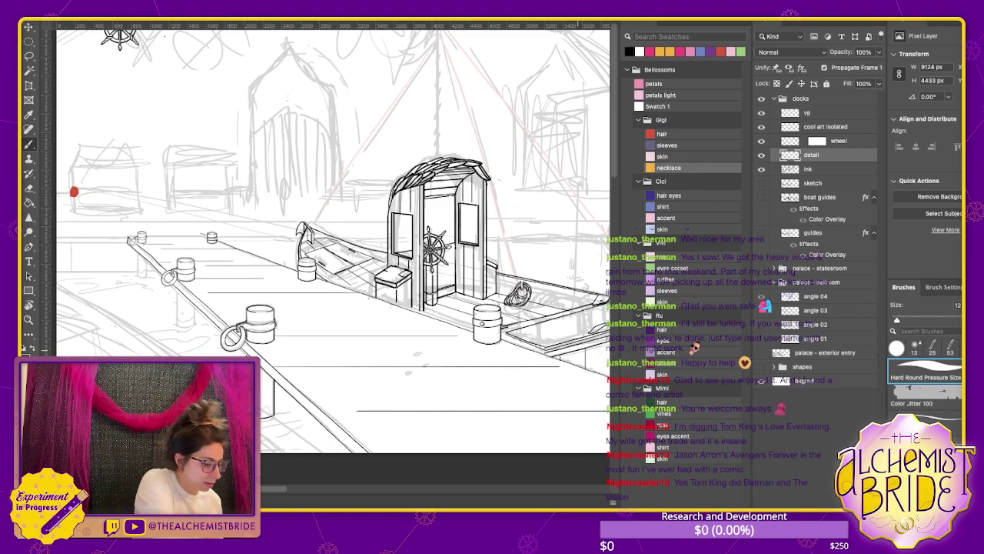
scroll(331, 254, up, 5)
scroll(331, 254, left, 5)
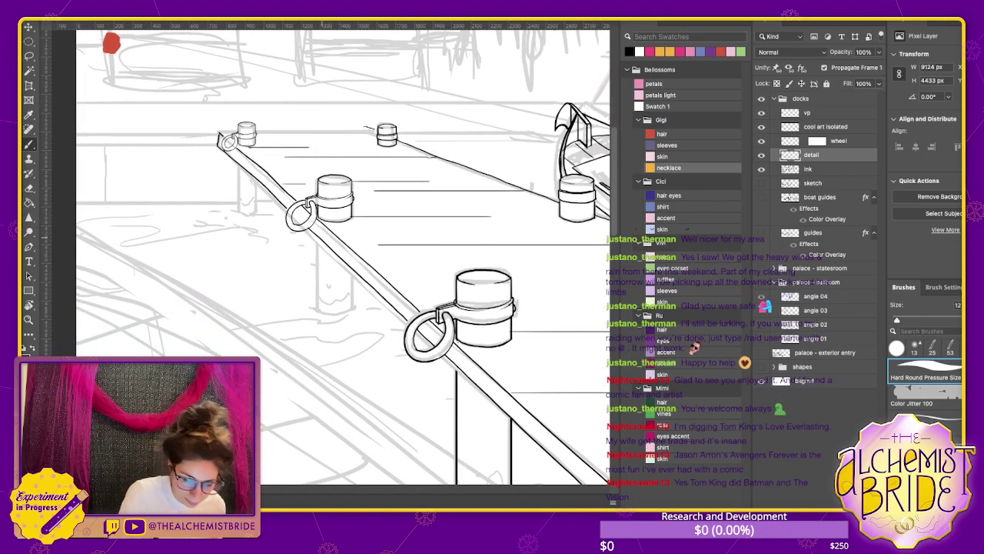
drag(317, 245, 317, 312)
mouse_move(351, 270)
mouse_down()
mouse_move(352, 313)
mouse_move(339, 312)
mouse_move(352, 314)
mouse_up()
key(ctrl+z)
scroll(343, 253, down, 5)
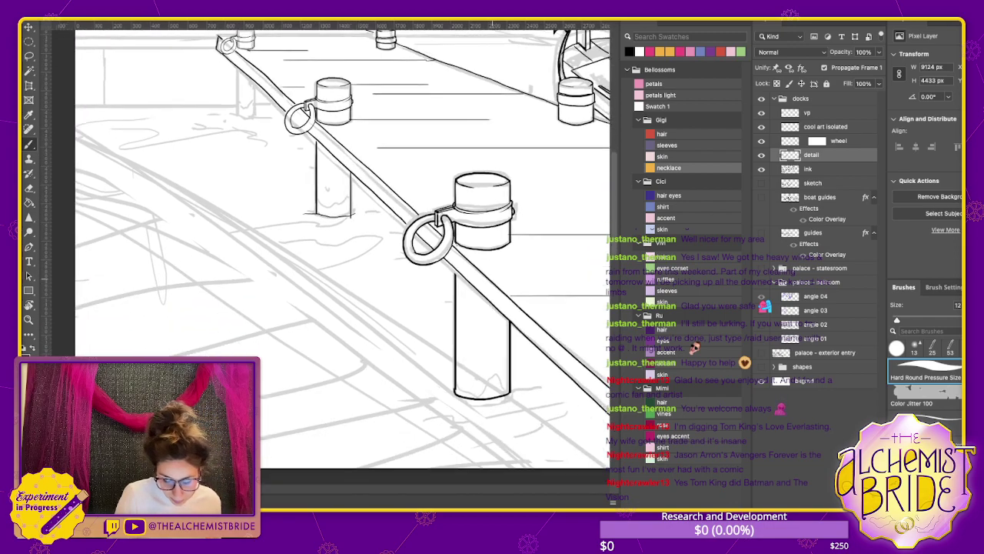
key(e)
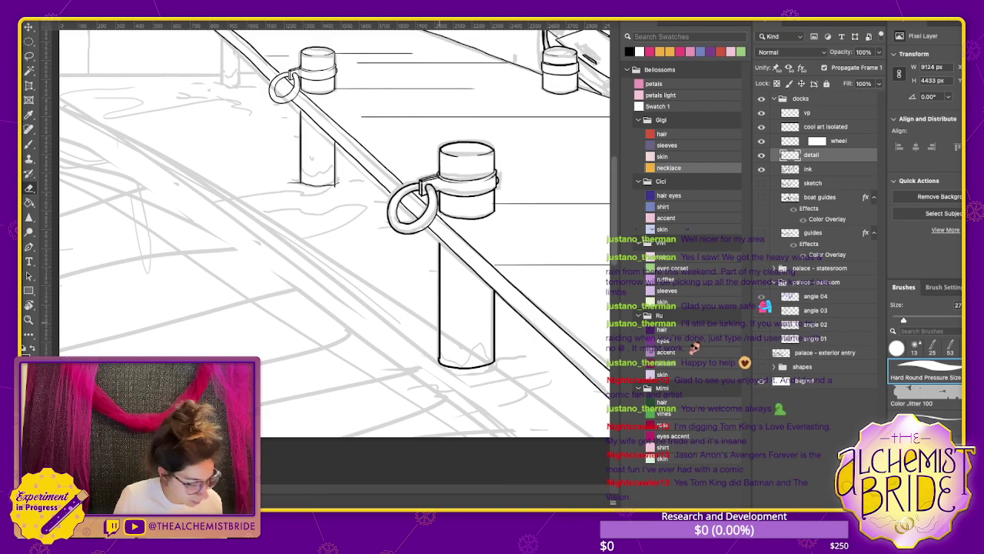
key(b)
Extend the post edges to the water with a curved base, and add ripple strokes at the post bases
mouse_move(439, 360)
mouse_down()
mouse_move(440, 382)
mouse_move(495, 382)
mouse_move(459, 368)
mouse_move(491, 363)
mouse_up()
key(e)
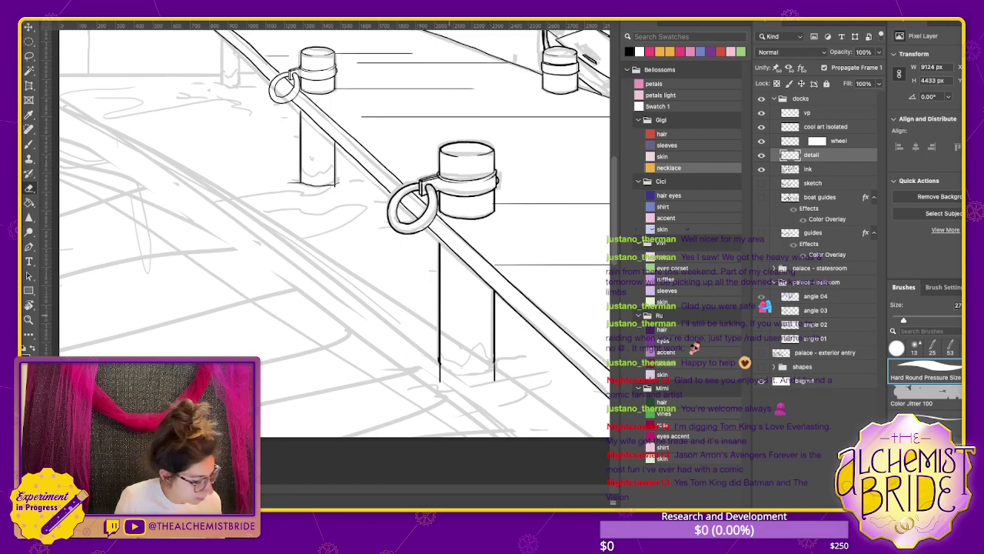
key(b)
mouse_move(441, 362)
mouse_down()
mouse_move(494, 362)
mouse_move(458, 376)
mouse_move(389, 373)
mouse_up()
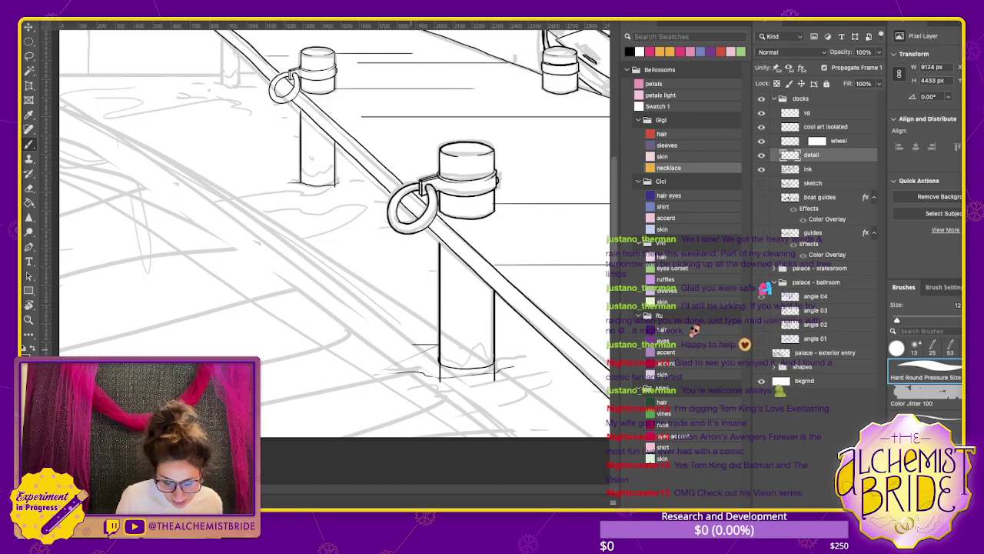
drag(418, 343, 440, 347)
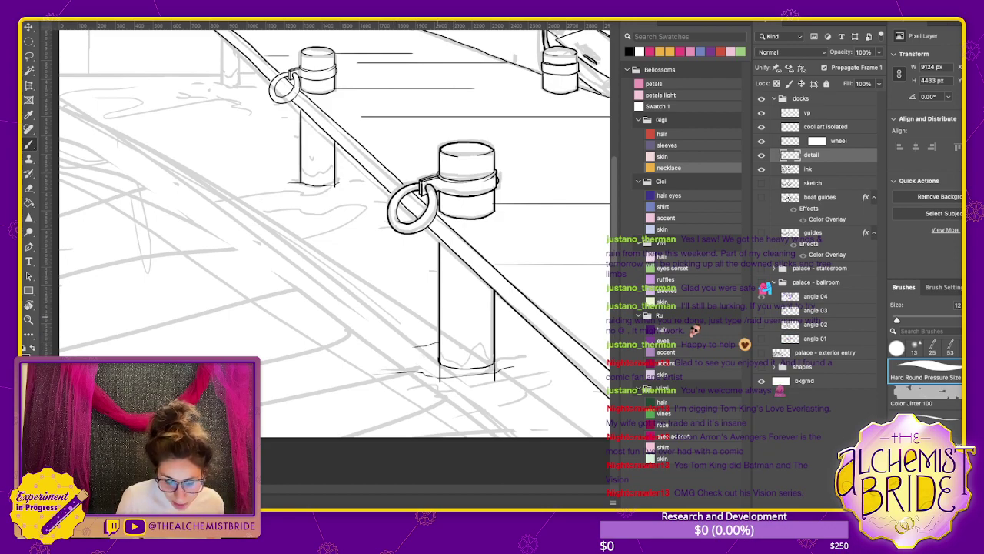
mouse_move(437, 312)
mouse_down()
mouse_move(382, 320)
mouse_move(416, 313)
mouse_up()
key(ctrl+z)
key(ctrl+z)
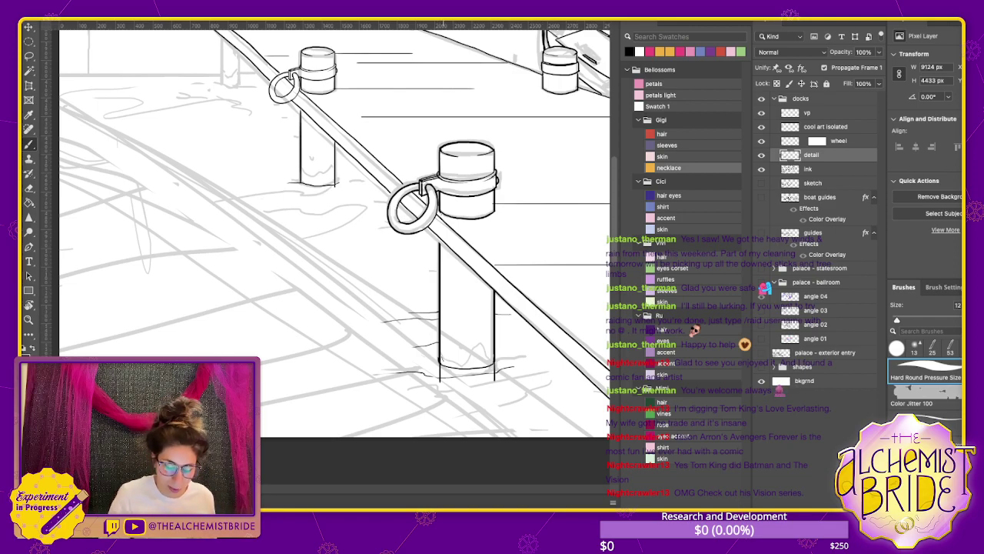
drag(443, 362, 492, 335)
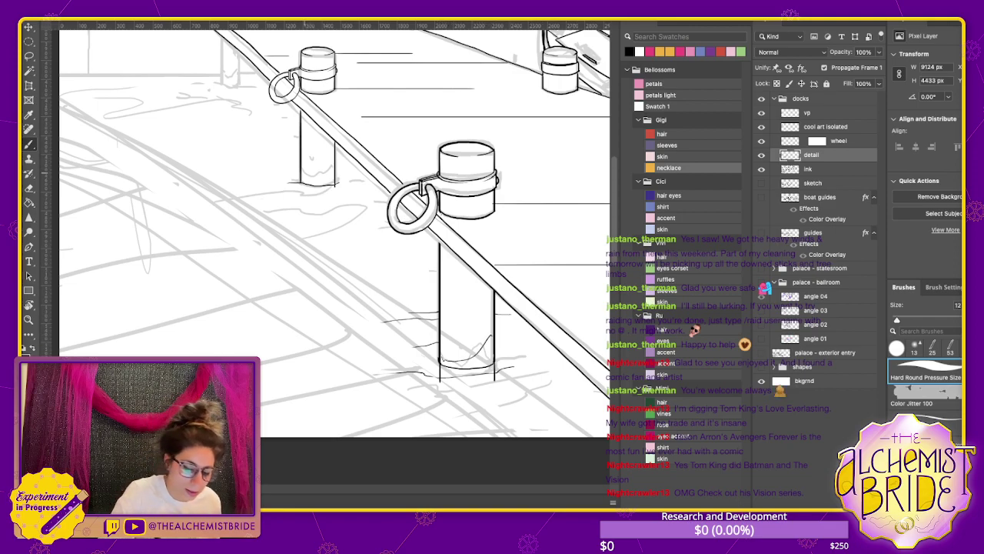
drag(310, 176, 333, 175)
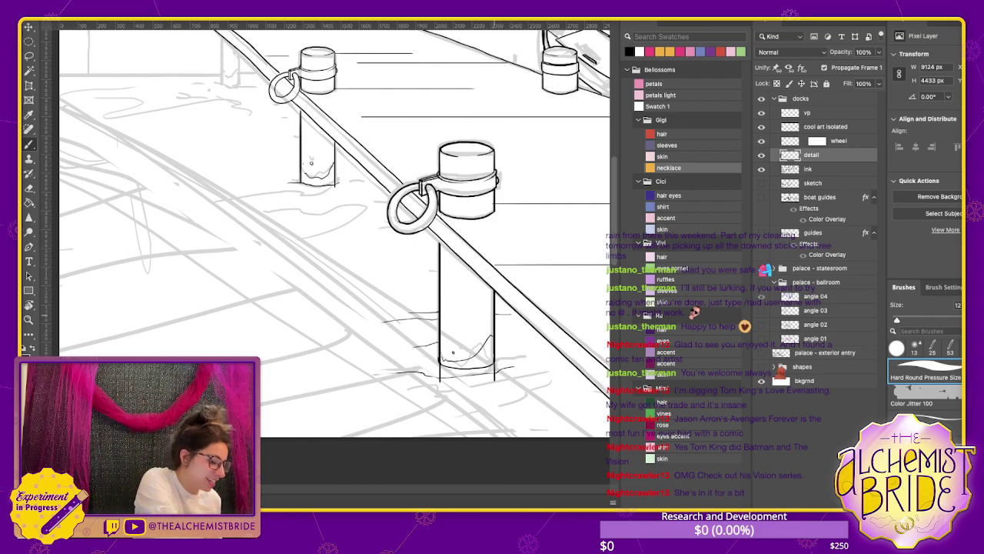
key(ctrl+minus)
key(ctrl+minus)
Ink the left dock post's base and a long dock edge line running left from it
drag(212, 86, 313, 194)
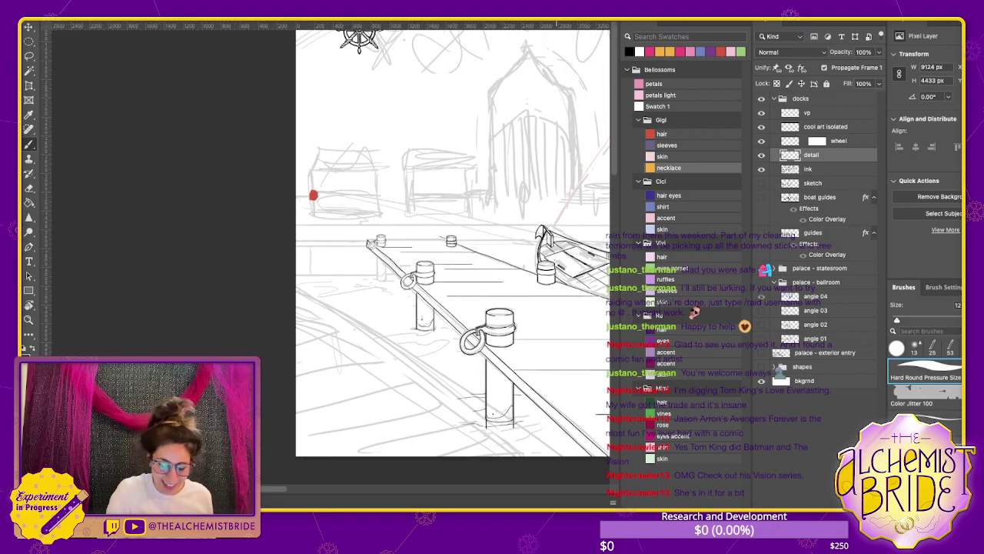
scroll(319, 213, up, 3)
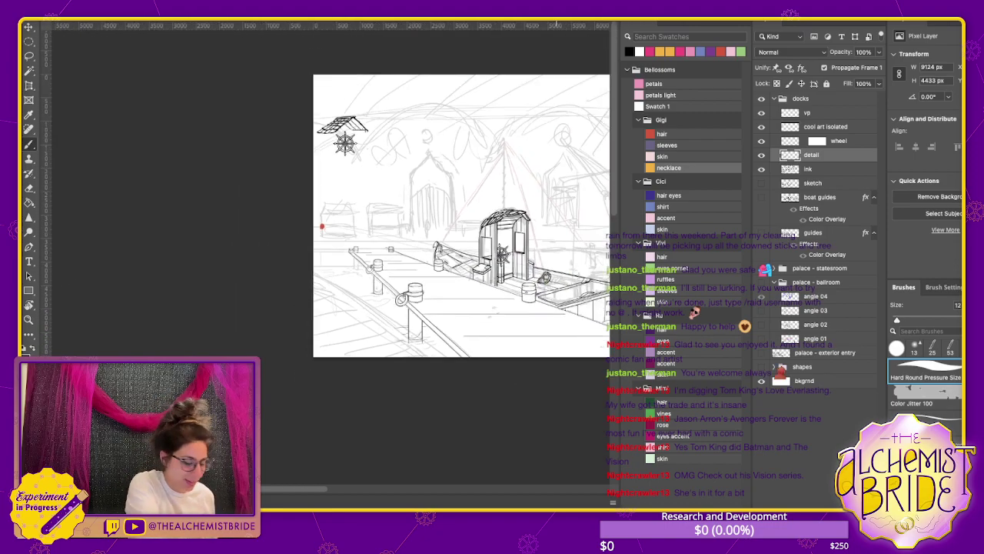
scroll(307, 177, up, 3)
scroll(331, 254, up, 2)
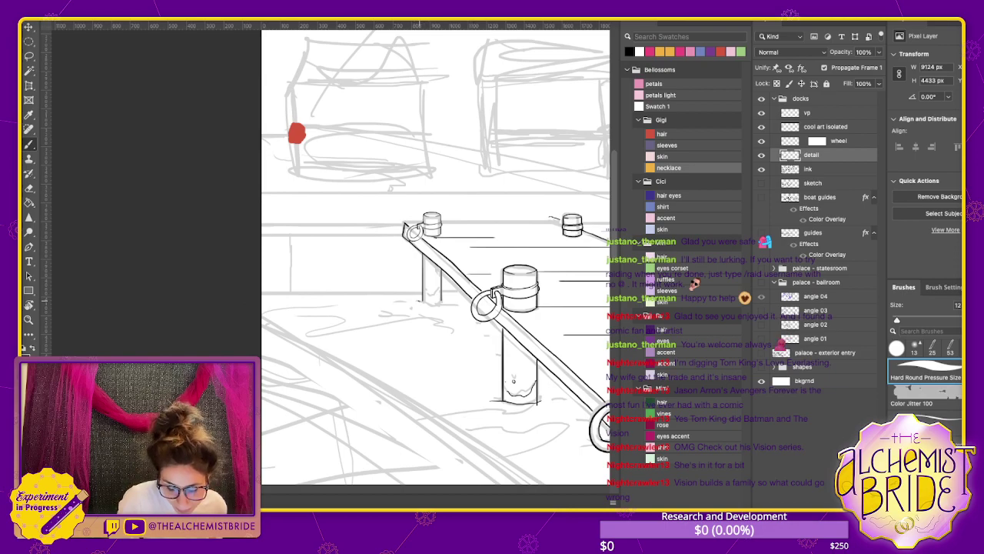
drag(421, 301, 444, 300)
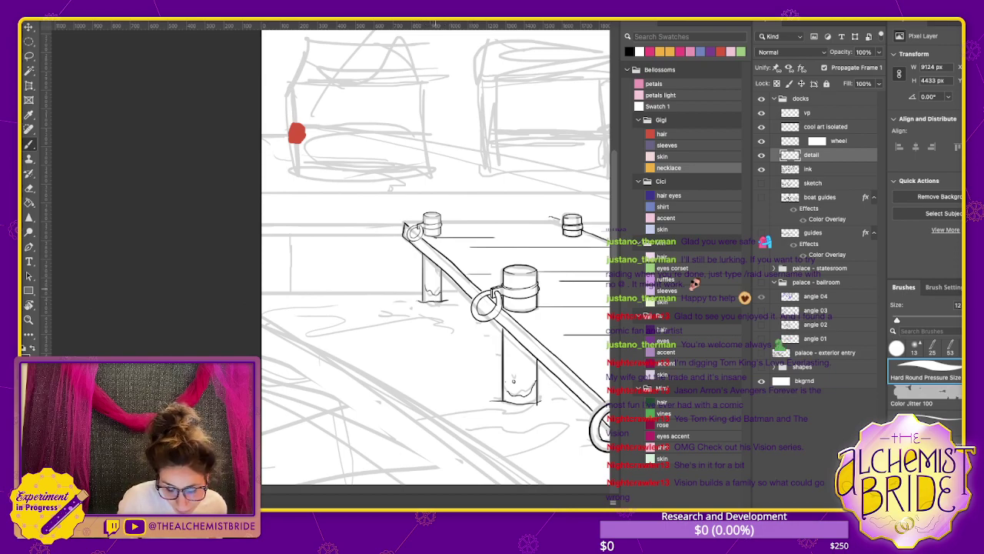
scroll(436, 253, up, 3)
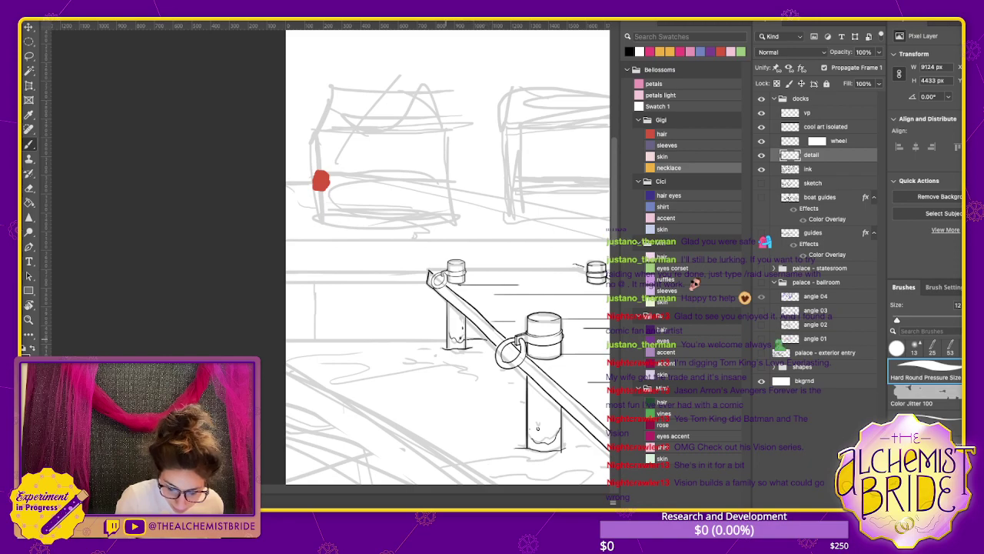
drag(446, 340, 286, 339)
Ink a short line along the boat's rim next to the dock, with the Brush active afterwards
scroll(446, 254, up, 3)
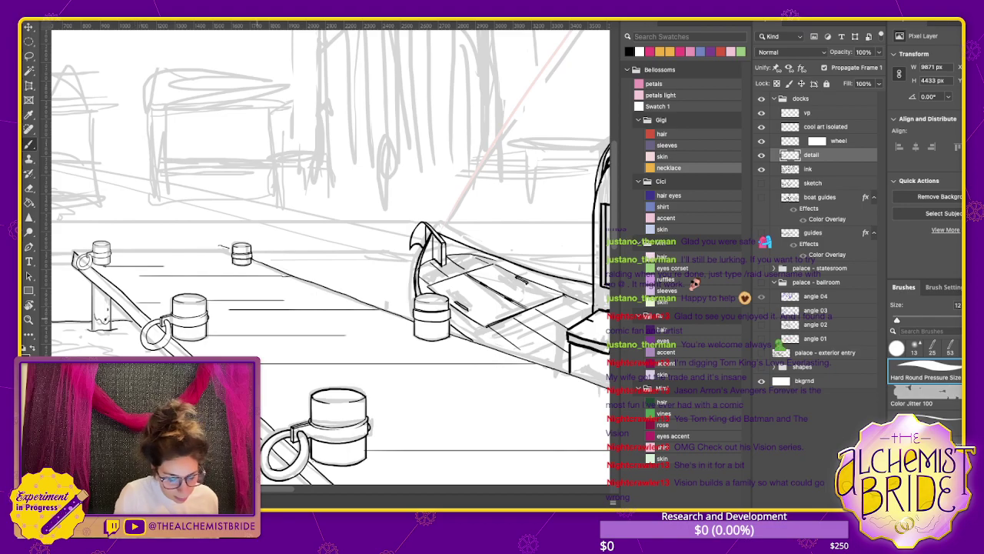
scroll(462, 269, up, 5)
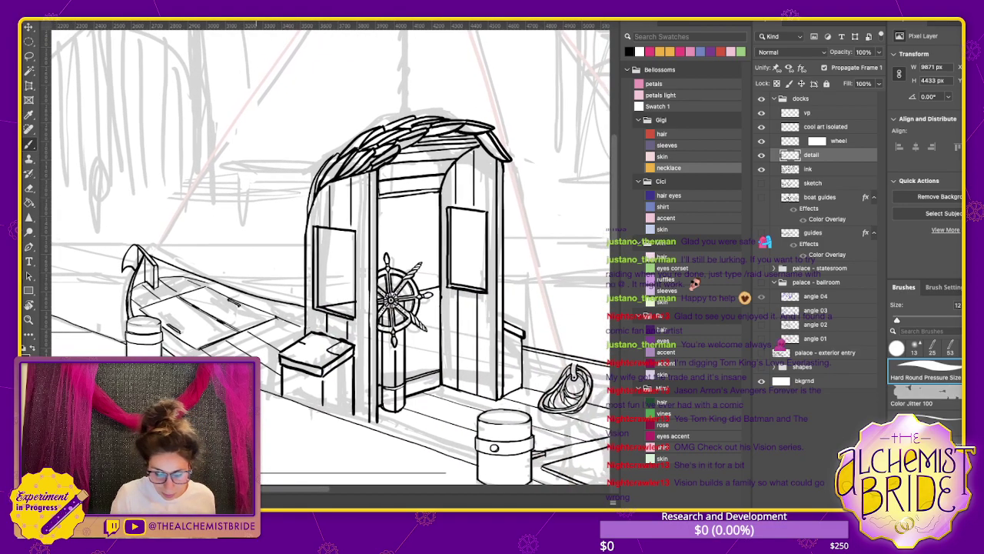
scroll(331, 254, down, 5)
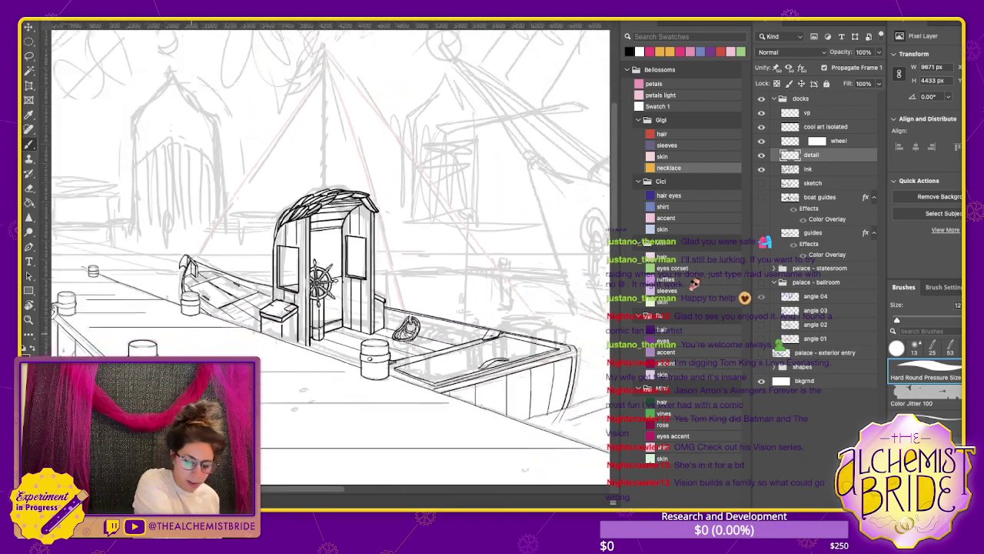
scroll(331, 230, left, 3)
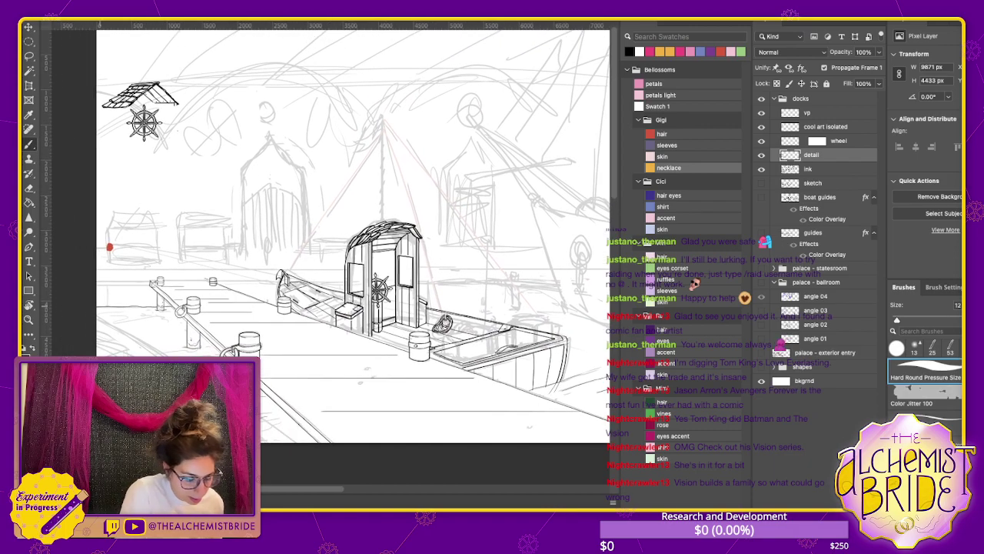
drag(443, 309, 501, 307)
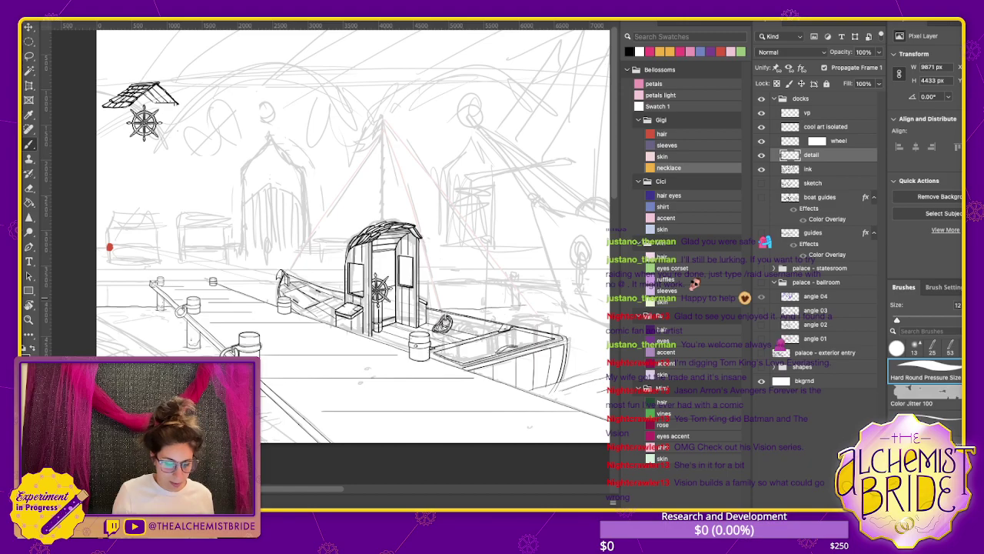
scroll(331, 231, right, 5)
scroll(331, 230, left, 5)
scroll(331, 231, right, 1)
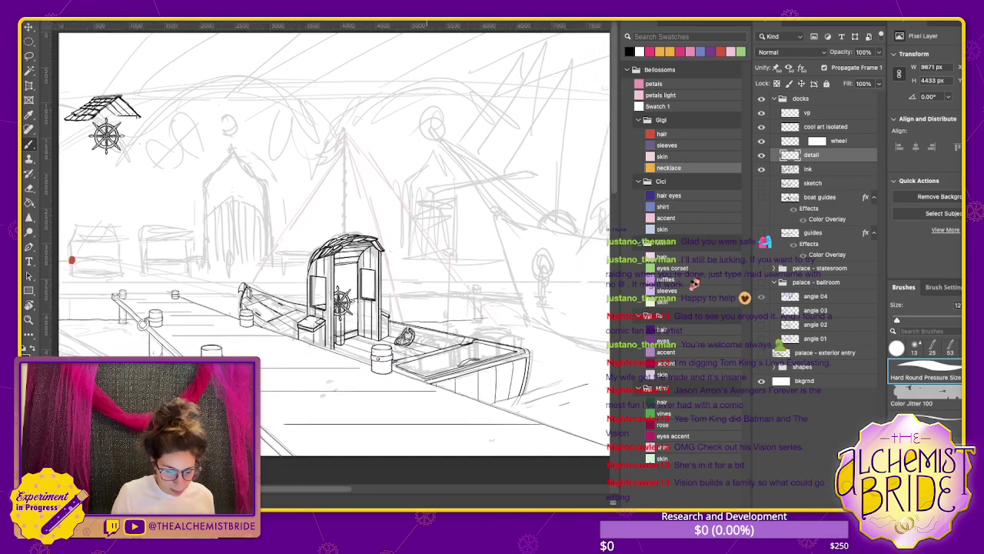
scroll(330, 230, right, 10)
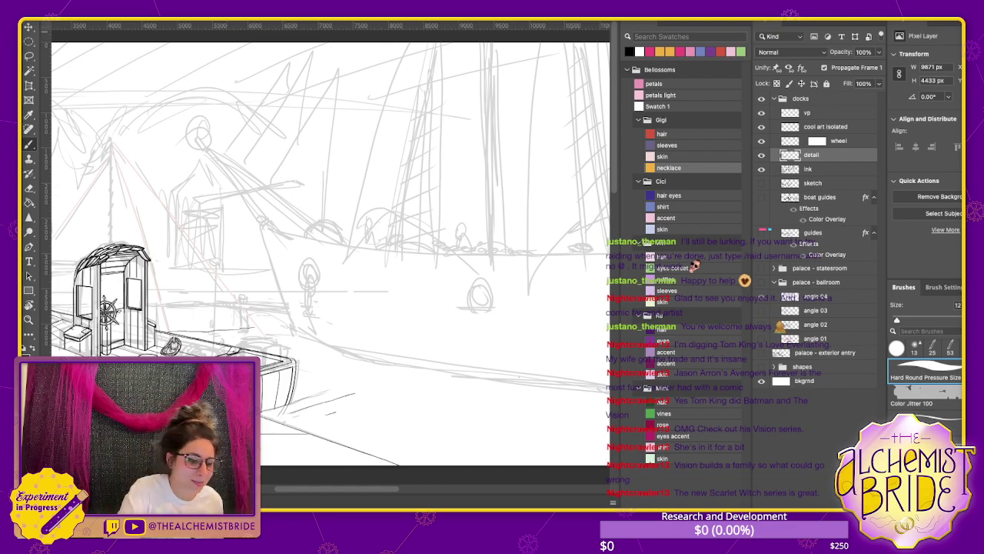
scroll(330, 262, up, 5)
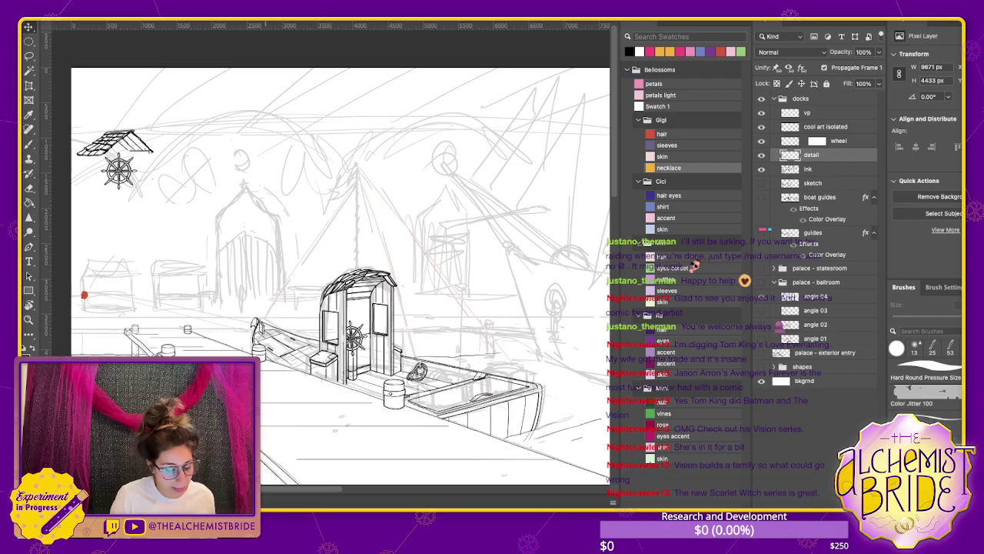
scroll(339, 277, left, 5)
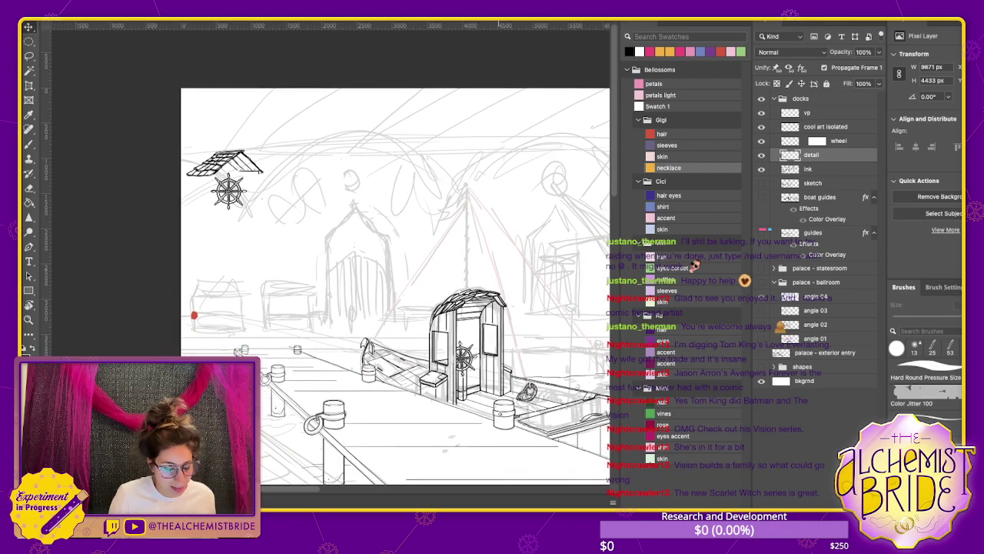
scroll(331, 261, up, 5)
scroll(331, 261, right, 5)
scroll(330, 261, down, 5)
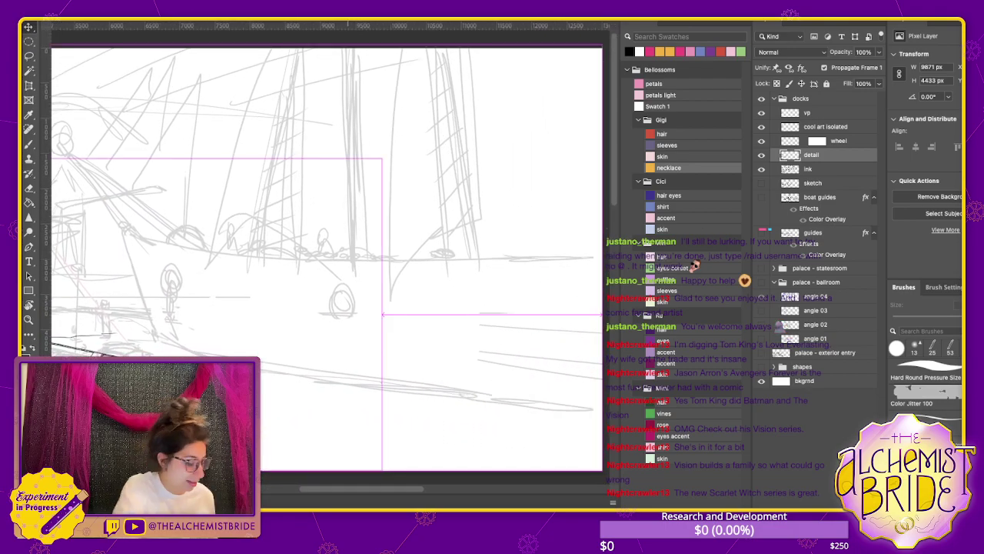
key(b)
scroll(331, 262, left, 5)
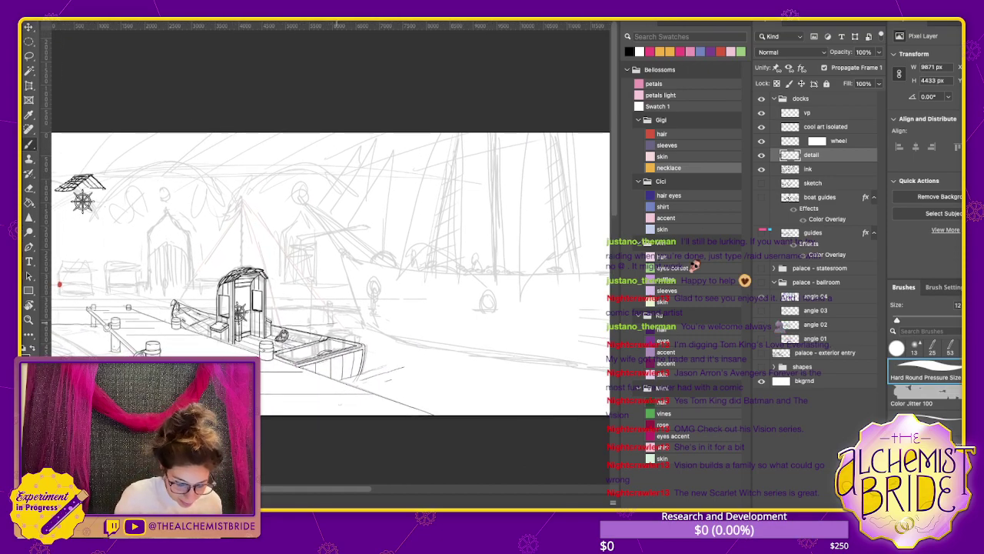
scroll(330, 277, right, 4)
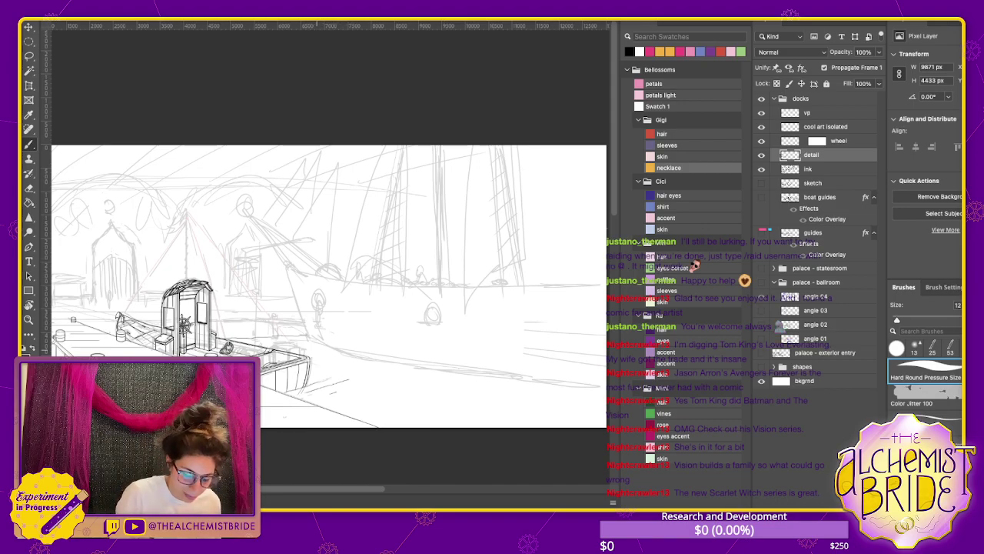
scroll(183, 354, up, 6)
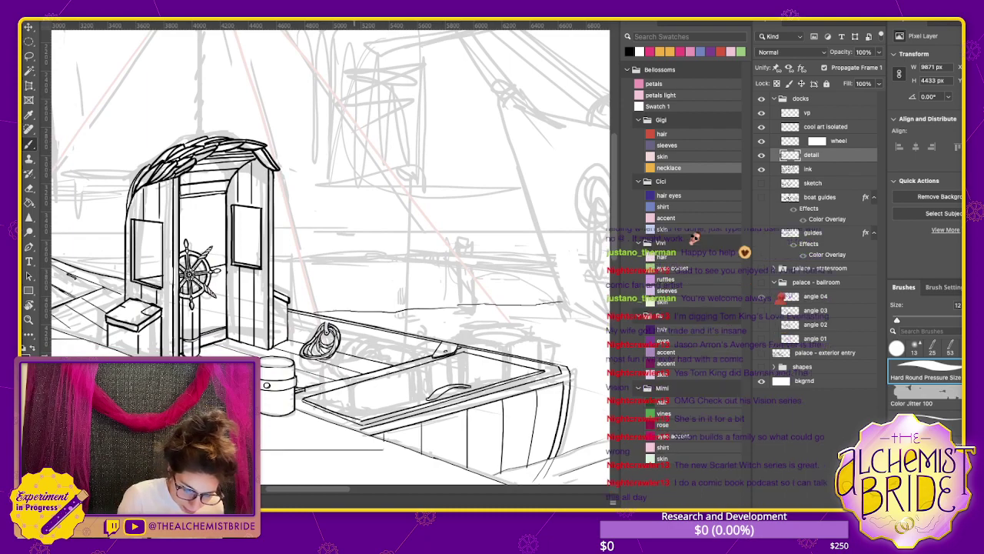
Ink a small cleat on the boat deck with a ring attached
drag(345, 360, 360, 365)
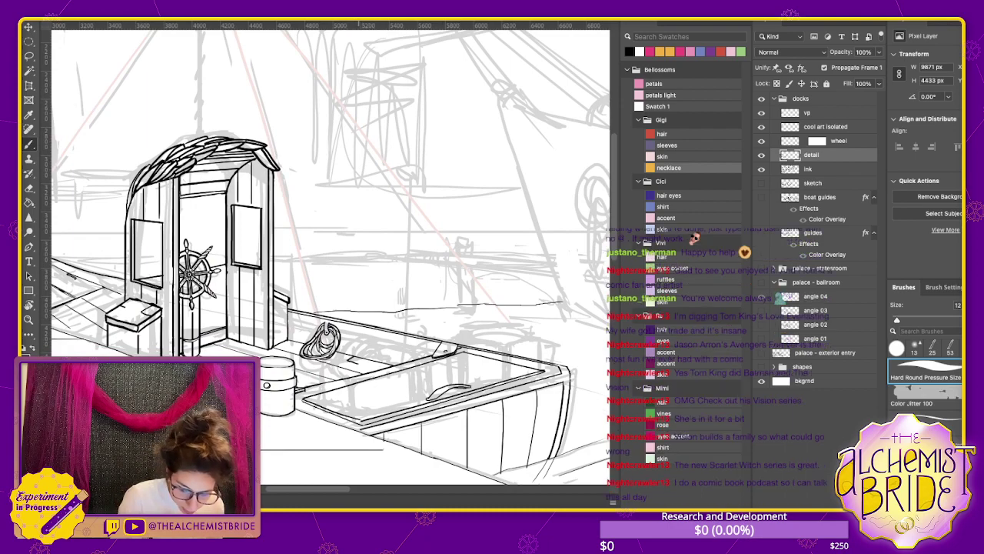
key(ctrl+z)
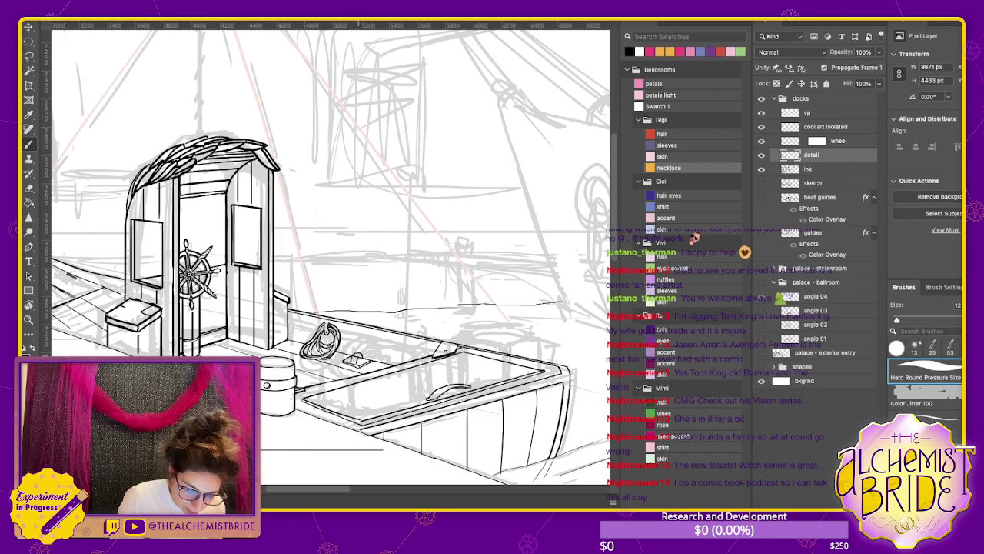
key(e)
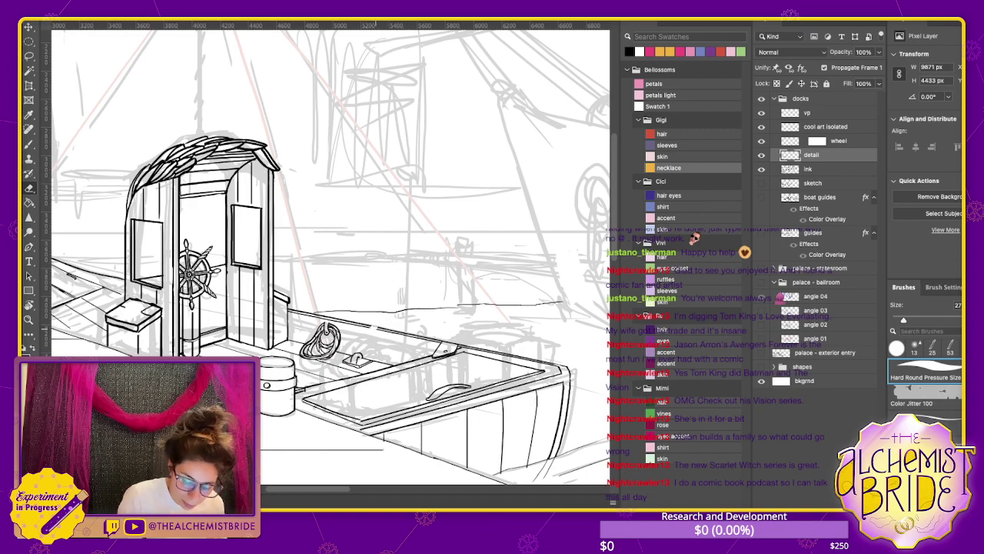
key(b)
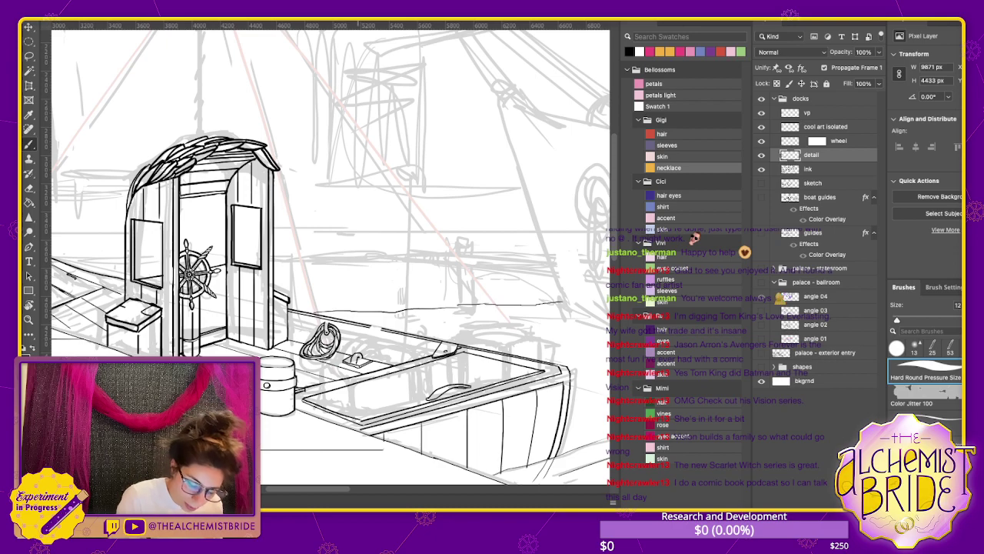
key(ctrl+z)
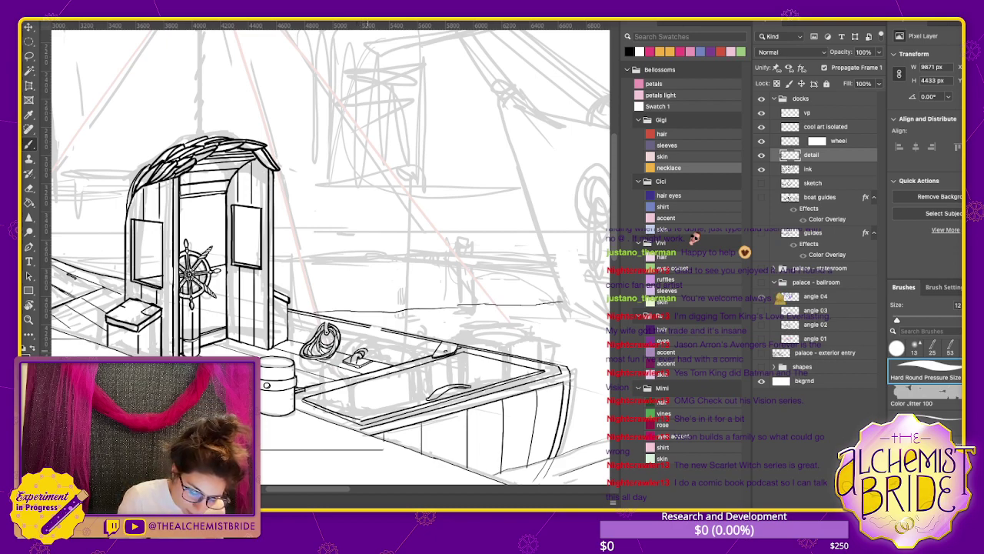
key(ctrl+z)
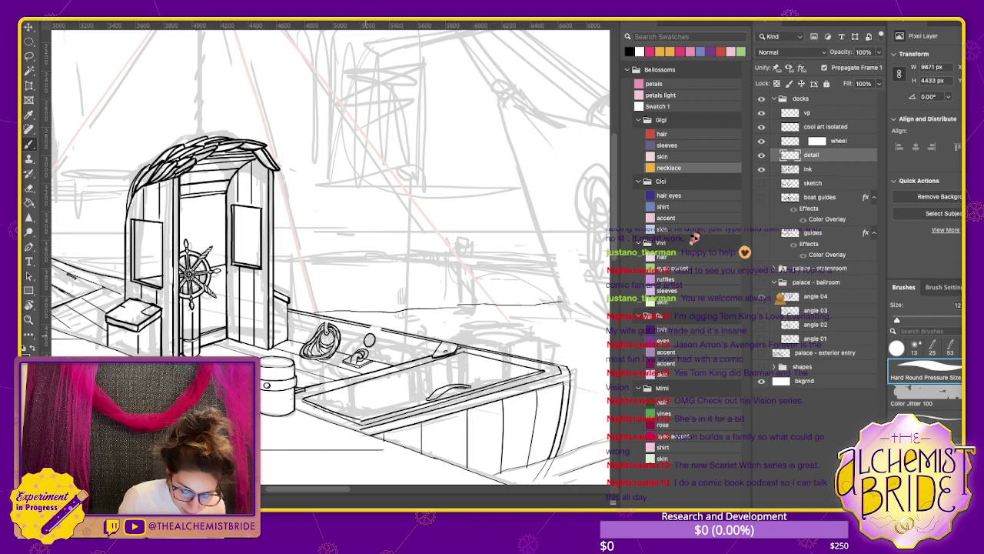
drag(372, 323, 377, 326)
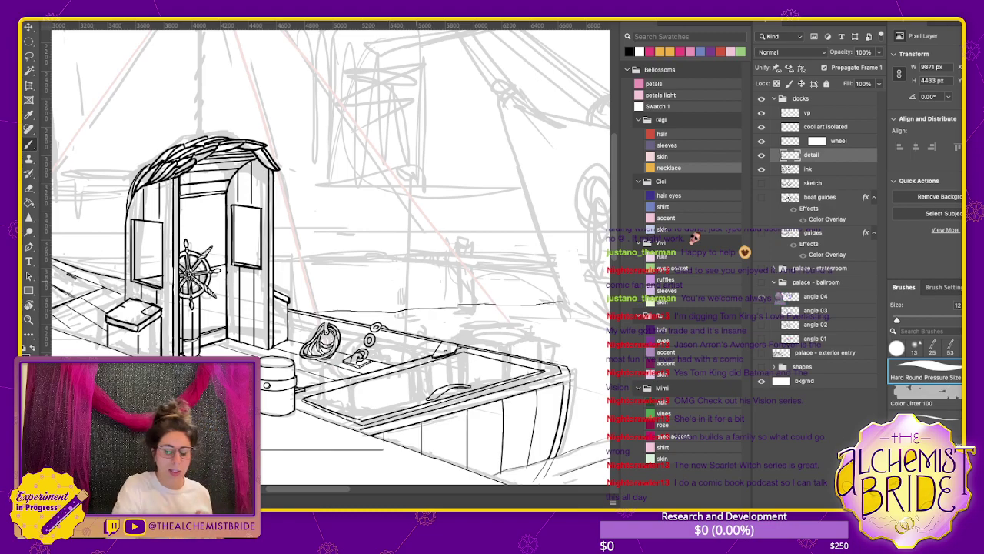
Erase overlaps between the chain links, then redraw the lower loop and outline the upper link
scroll(362, 354, up, 5)
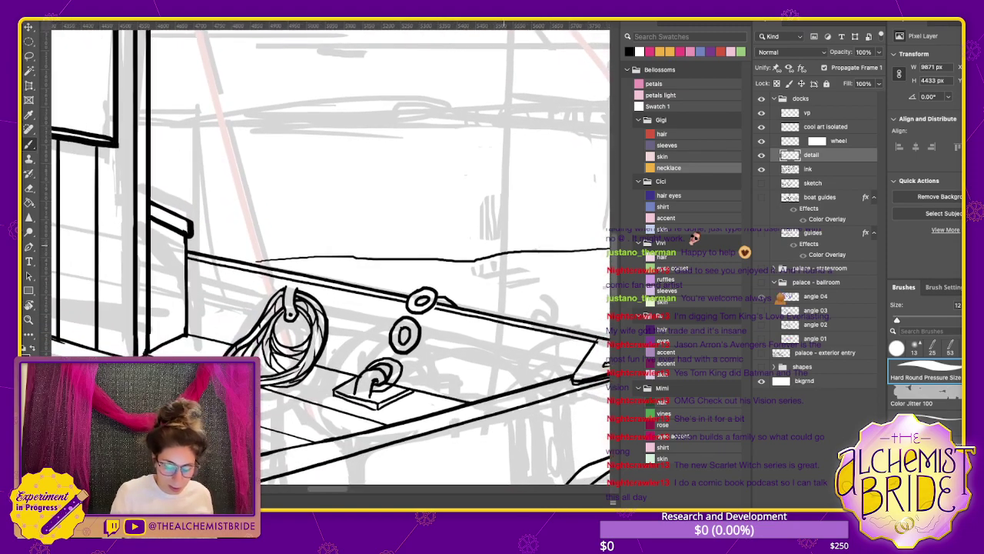
key(e)
drag(401, 338, 388, 360)
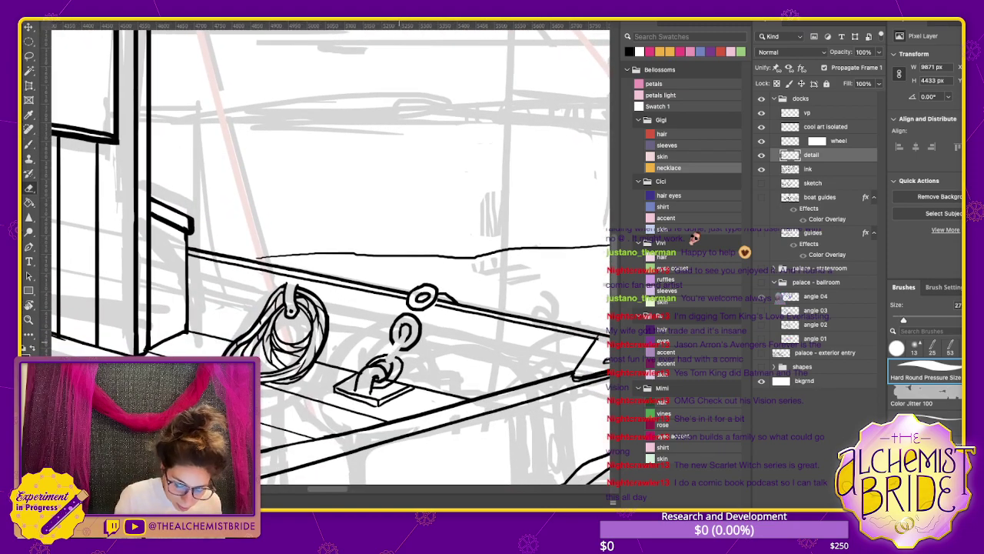
drag(418, 298, 407, 326)
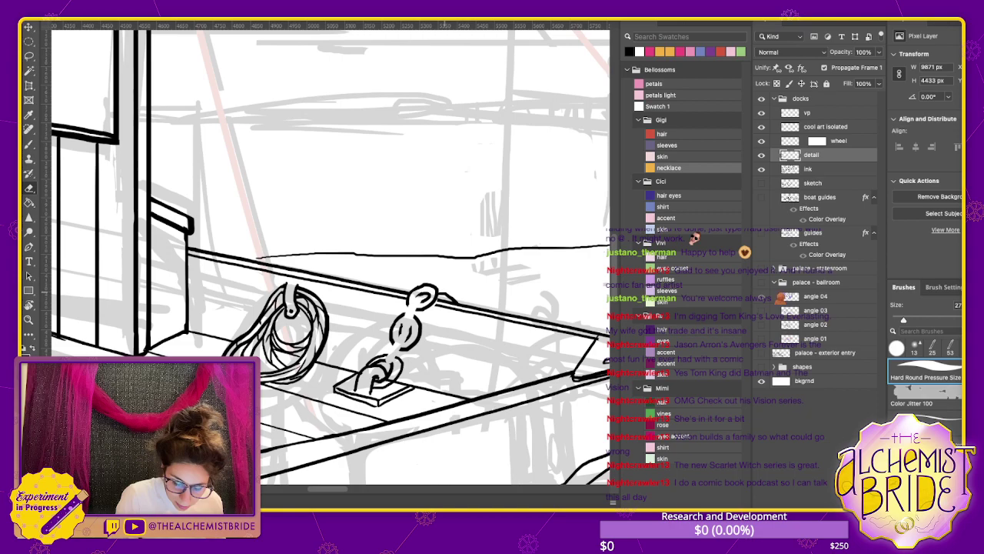
key(b)
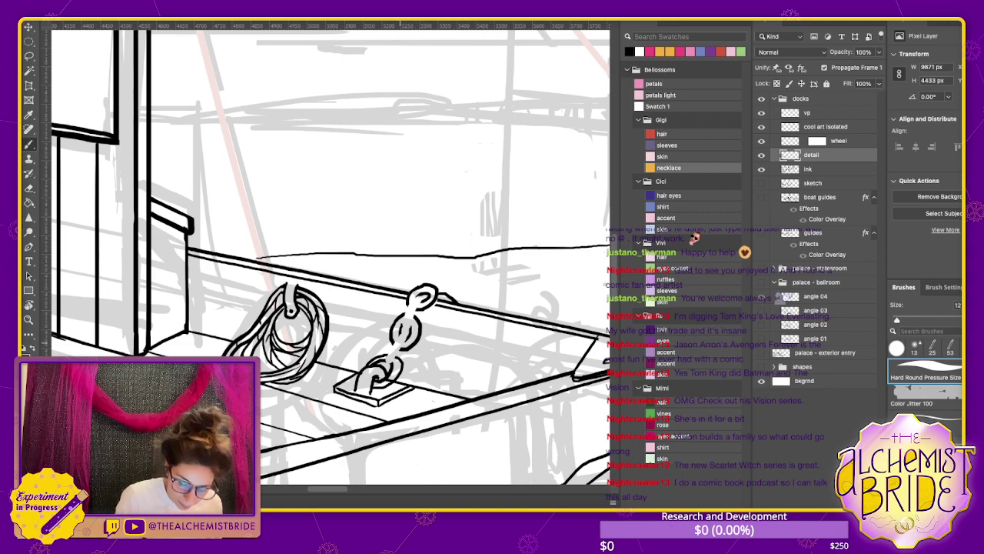
mouse_move(404, 340)
mouse_down()
mouse_move(387, 365)
mouse_move(405, 335)
mouse_up()
mouse_move(420, 300)
mouse_down()
mouse_move(410, 326)
mouse_move(401, 312)
mouse_move(448, 288)
mouse_up()
key(e)
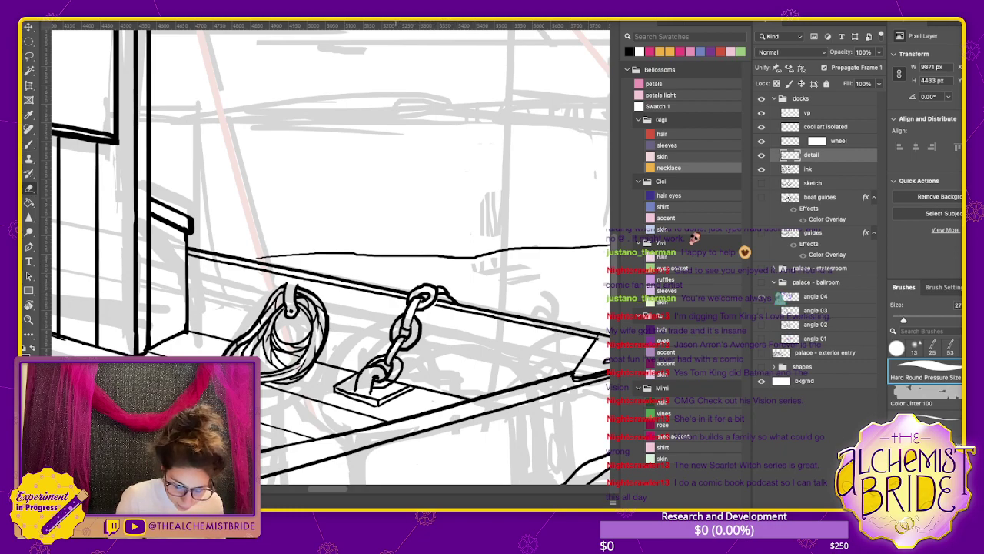
key(b)
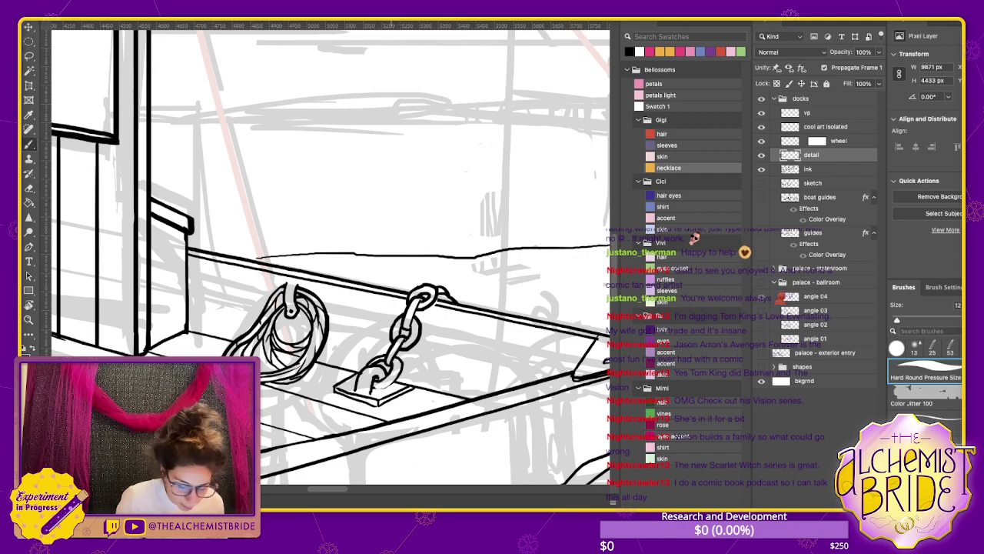
mouse_move(373, 389)
mouse_down()
mouse_move(399, 376)
mouse_move(379, 362)
mouse_up()
key(e)
key(b)
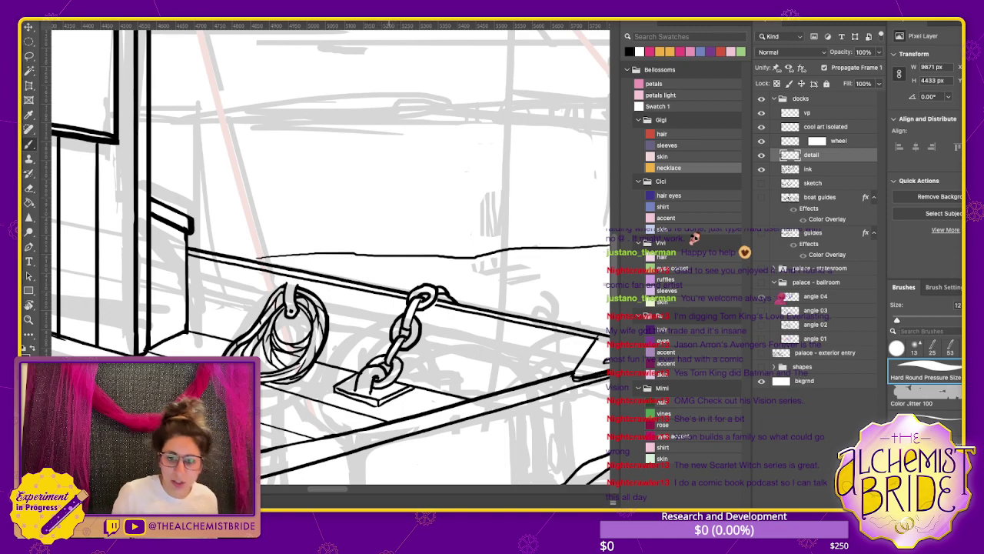
key(ctrl+minus)
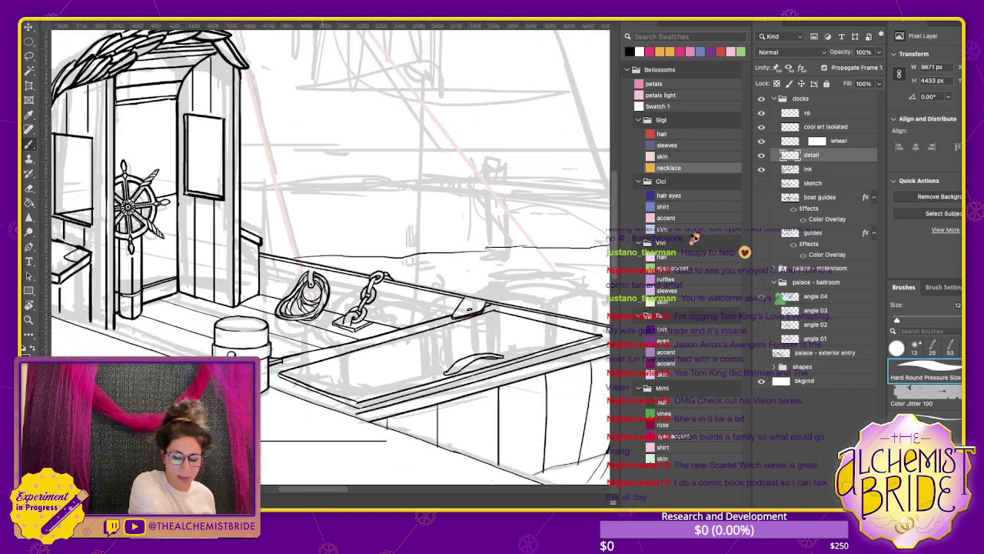
scroll(325, 245, left, 5)
scroll(325, 246, up, 2)
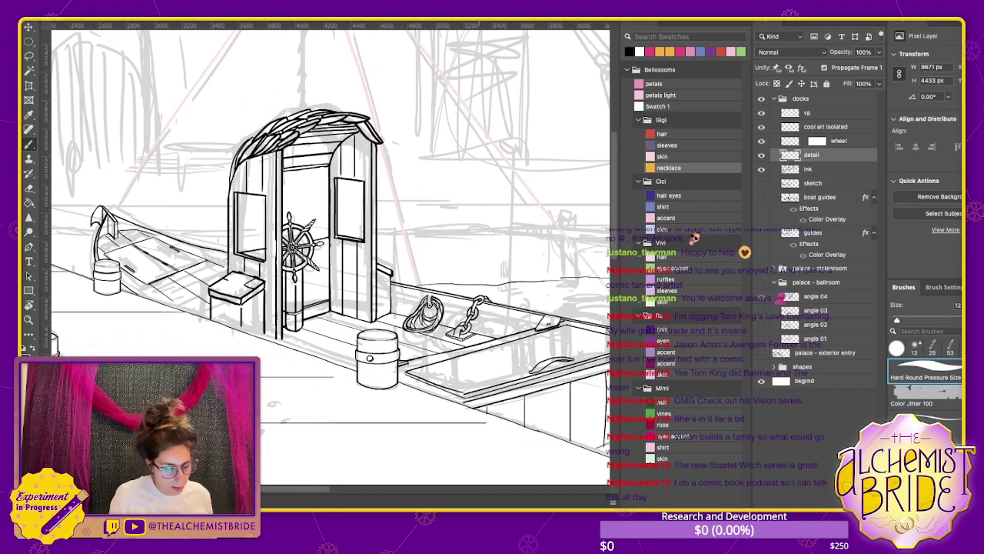
scroll(326, 246, left, 5)
scroll(325, 245, up, 2)
scroll(326, 252, left, 1)
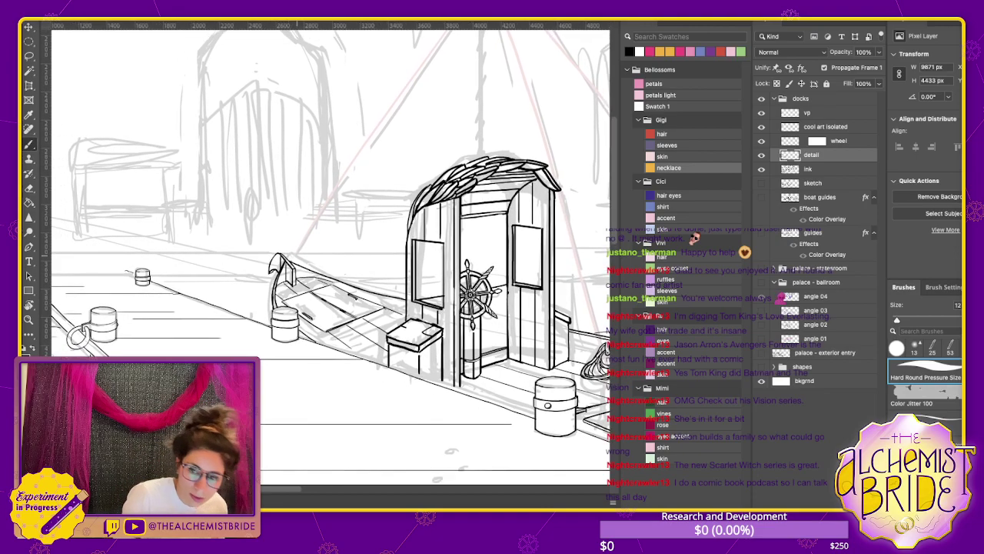
scroll(326, 256, right, 5)
scroll(326, 256, down, 2)
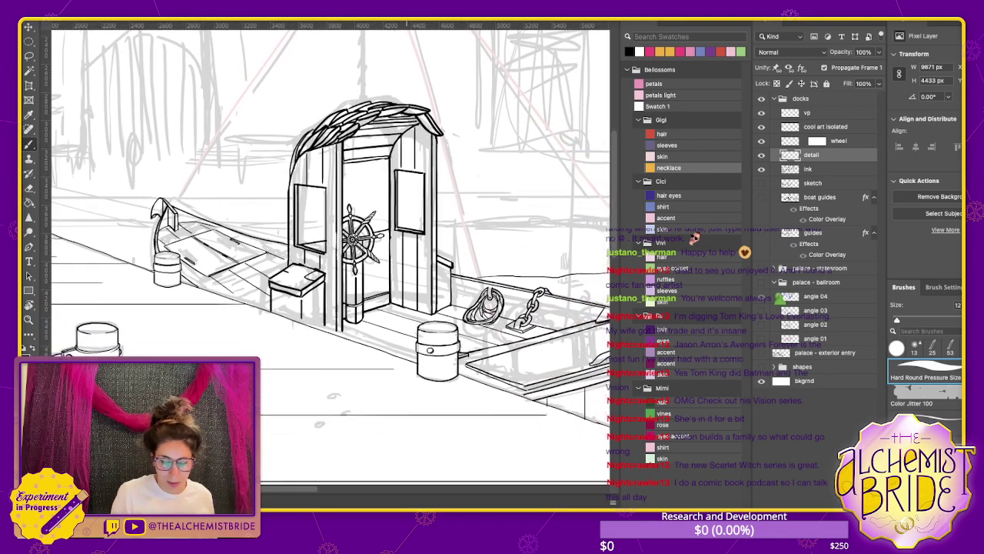
scroll(326, 256, right, 2)
scroll(326, 256, down, 2)
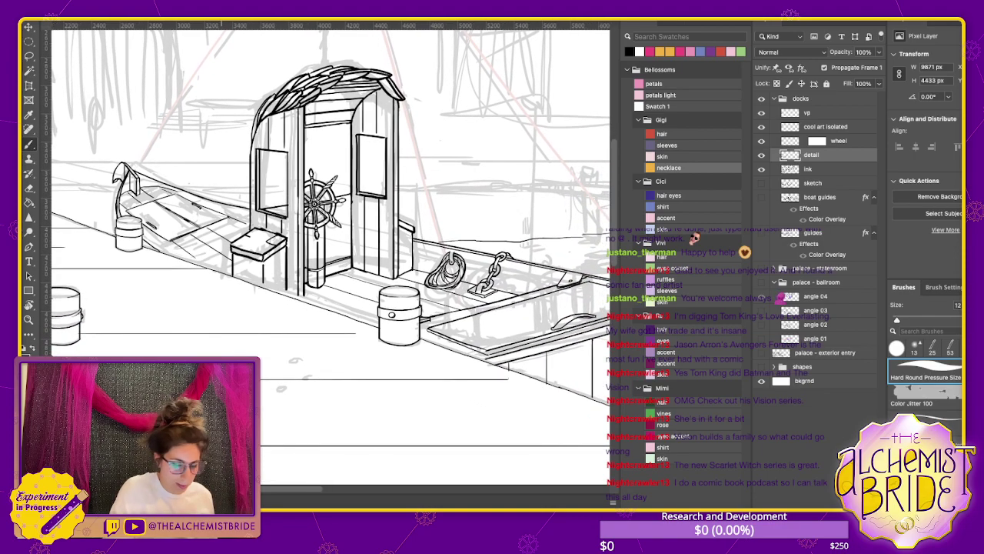
scroll(326, 256, up, 5)
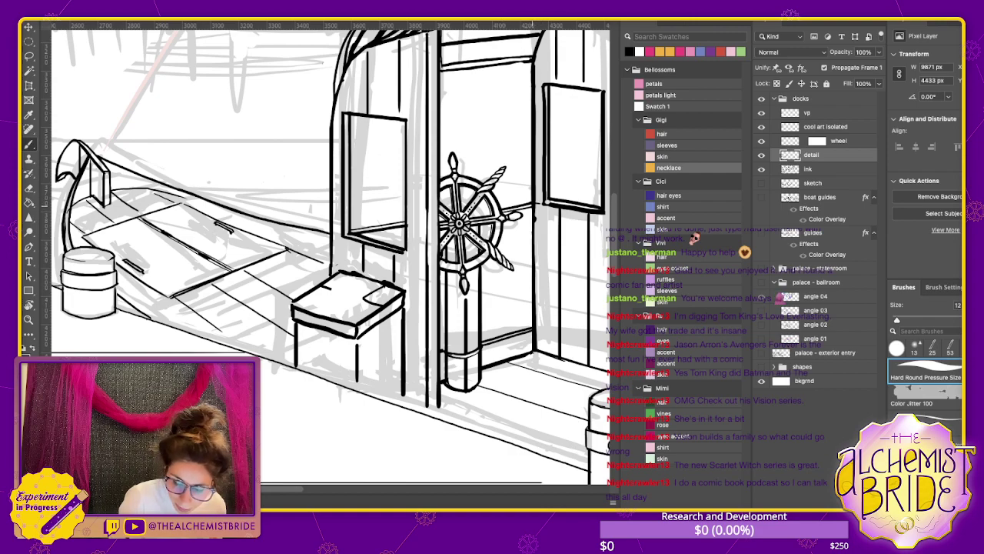
Draw a line down the cabin doorframe, then erase it and the adjacent stray line
drag(537, 203, 538, 348)
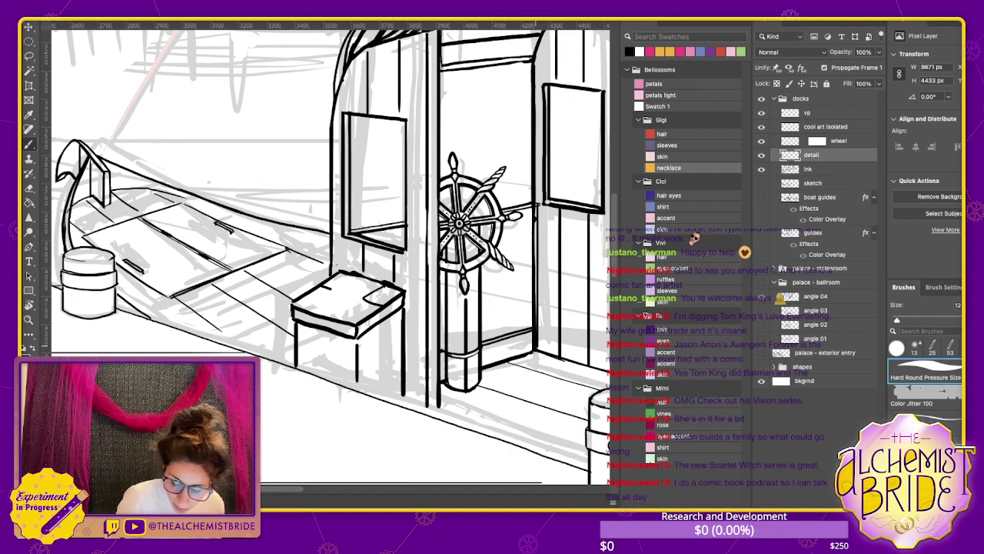
key(e)
drag(535, 206, 535, 326)
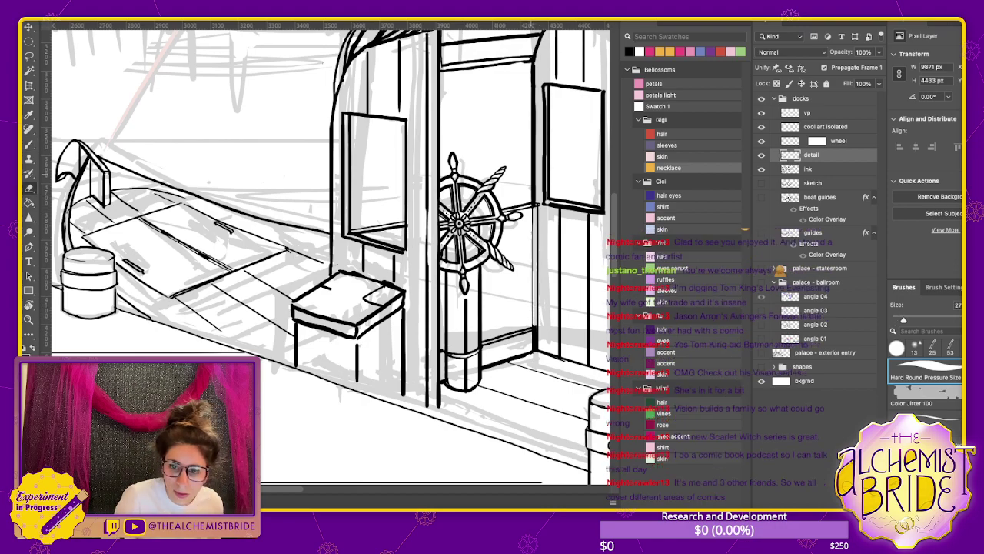
drag(532, 211, 532, 321)
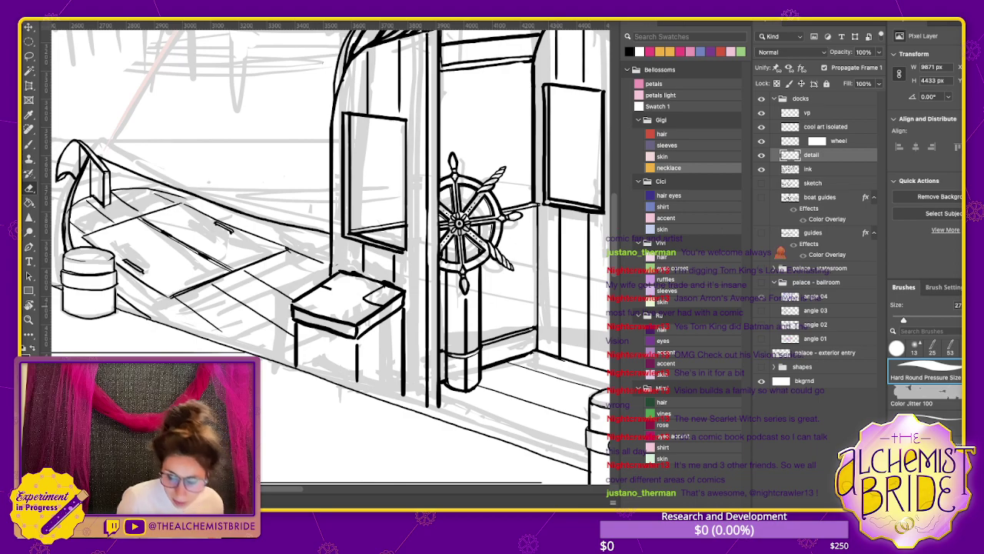
key(b)
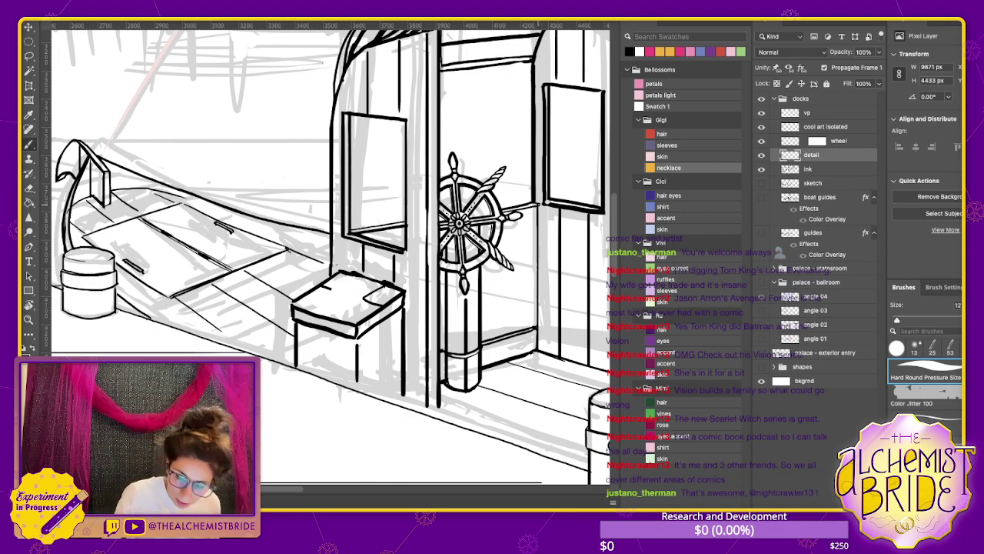
key(e)
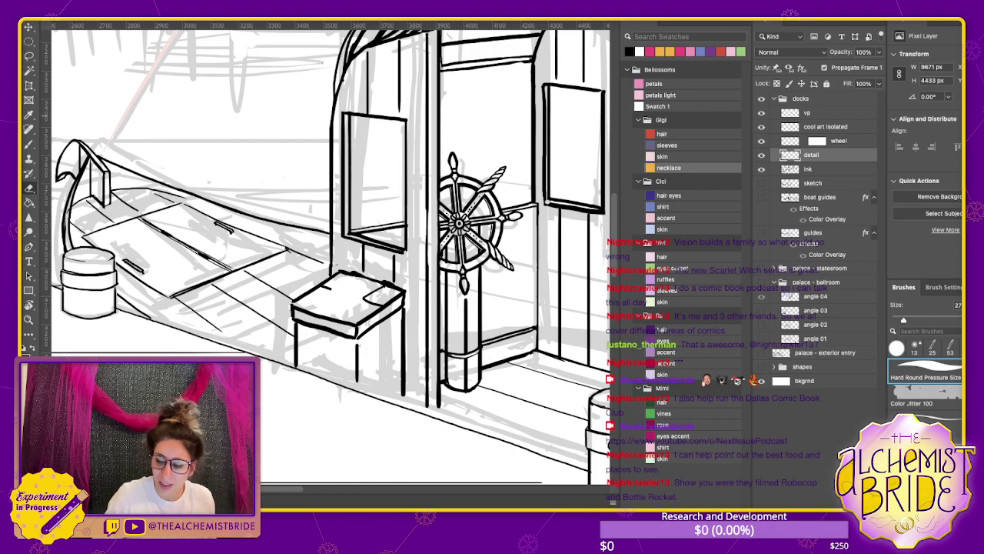
key(super+minus)
key(super+minus)
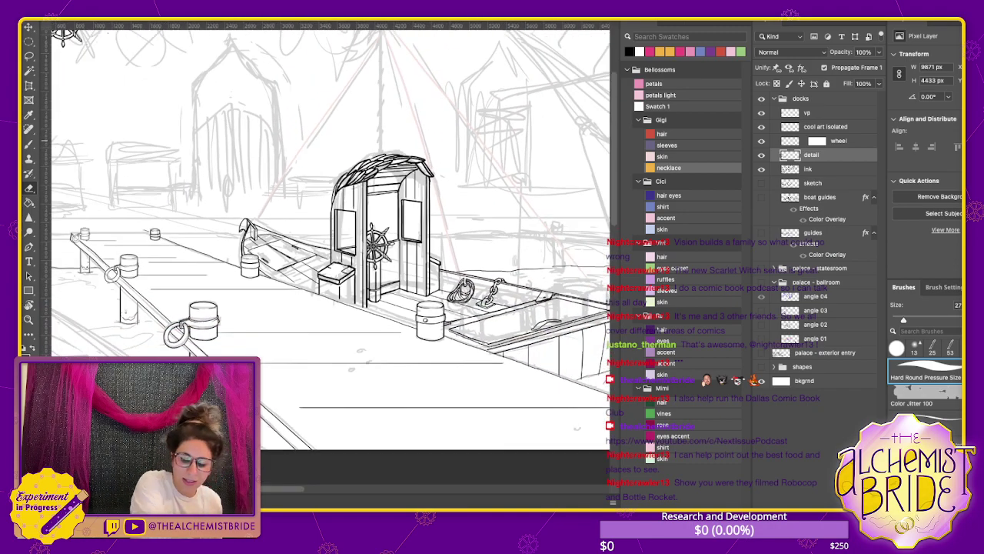
Ink the right porthole on the hull as a narrower oval after several undone attempts
scroll(331, 230, right, 10)
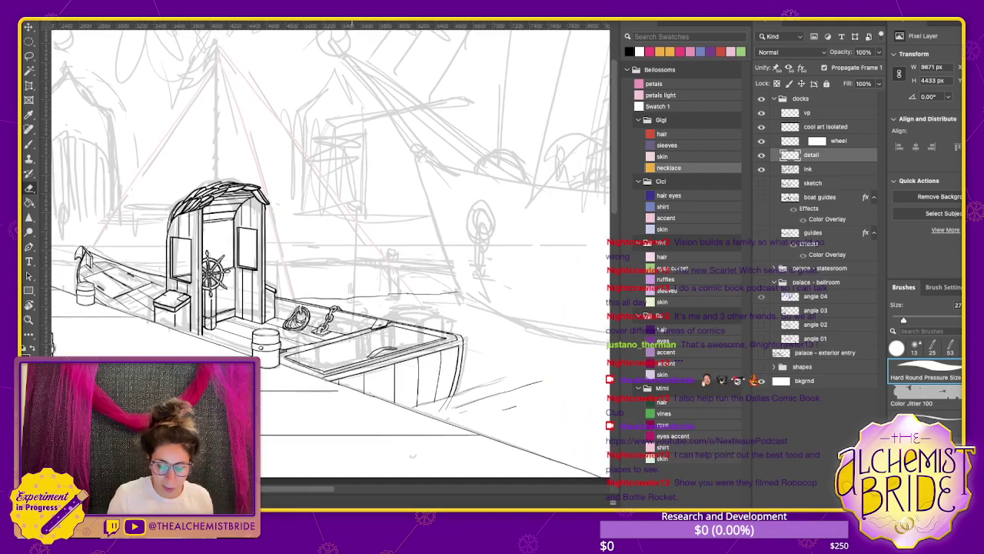
scroll(331, 253, right, 5)
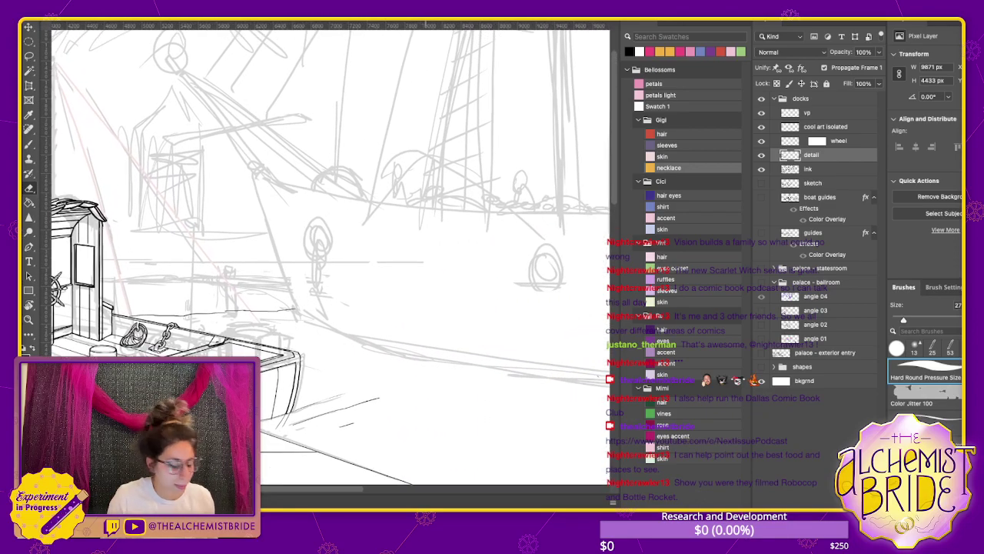
key(b)
scroll(330, 254, up, 2)
scroll(330, 254, left, 2)
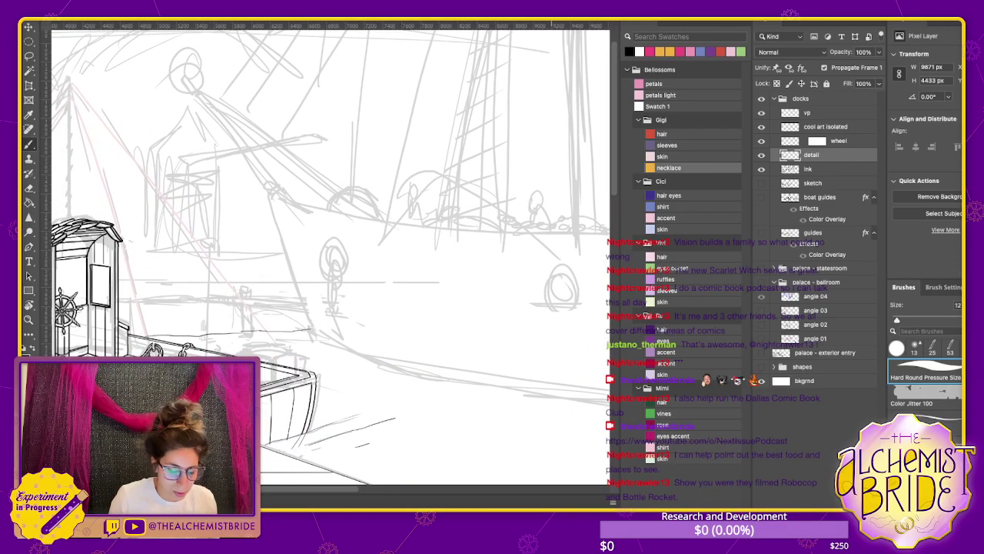
mouse_move(554, 268)
mouse_down()
mouse_move(579, 308)
mouse_move(565, 266)
mouse_move(551, 295)
mouse_move(578, 272)
mouse_move(577, 298)
mouse_move(559, 289)
mouse_move(550, 298)
mouse_move(585, 286)
mouse_move(575, 308)
mouse_move(569, 265)
mouse_move(549, 278)
mouse_move(581, 300)
mouse_up()
key(ctrl+z)
key(ctrl+z)
key(ctrl+z)
key(ctrl+z)
key(ctrl+z)
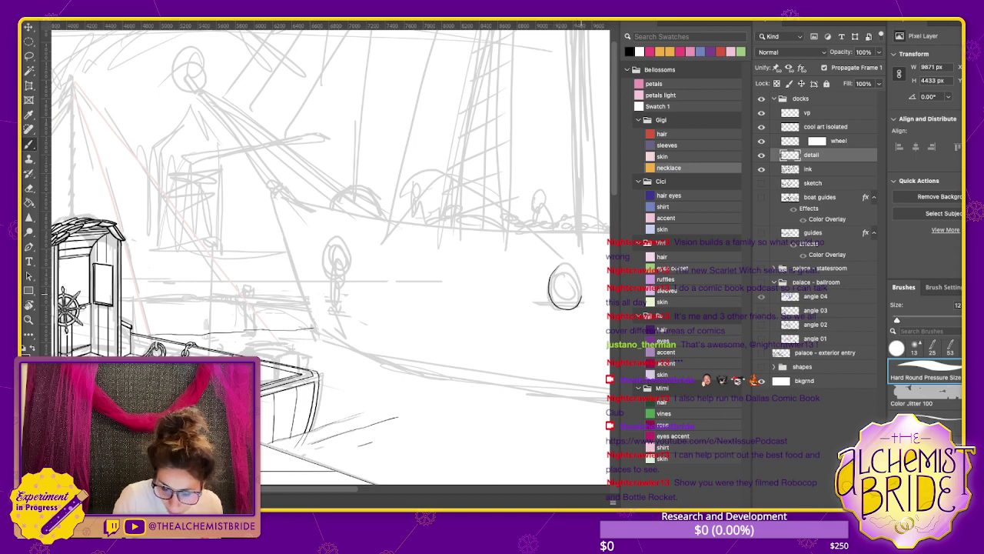
key(ctrl+z)
mouse_move(557, 266)
mouse_down()
mouse_move(552, 288)
mouse_move(571, 309)
mouse_up()
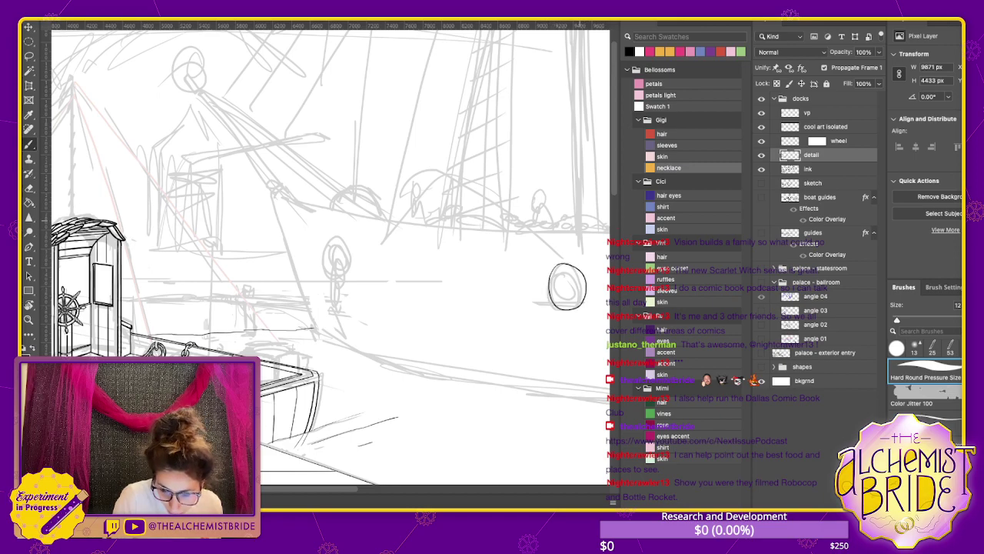
key(super+z)
mouse_move(562, 265)
mouse_down()
mouse_move(550, 297)
mouse_move(581, 283)
mouse_move(569, 265)
mouse_move(555, 295)
mouse_move(575, 294)
mouse_move(555, 286)
mouse_move(574, 299)
mouse_move(561, 269)
mouse_up()
key(super+z)
key(super+z)
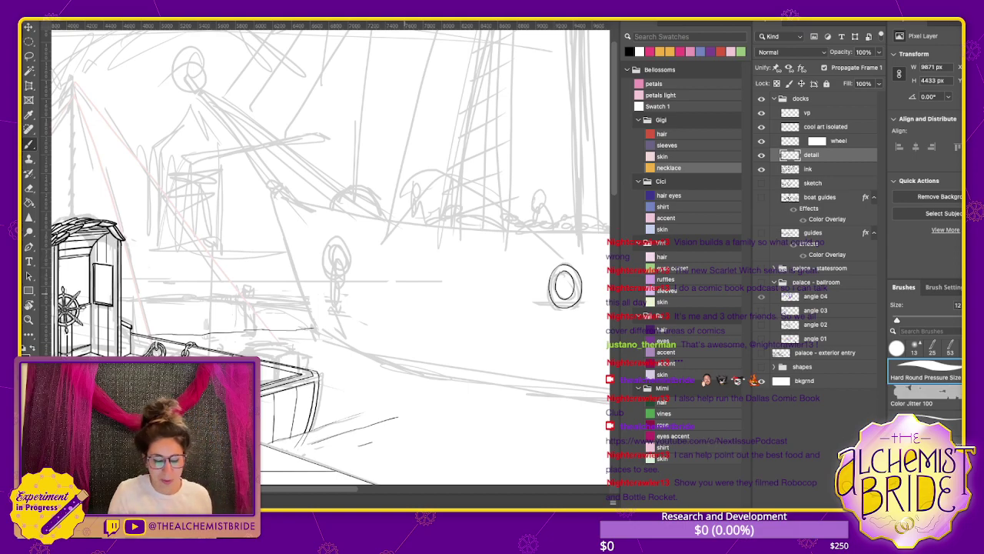
Ink the second porthole on the hull, redoing the first attempt
mouse_move(330, 250)
mouse_down()
mouse_move(351, 270)
mouse_move(332, 238)
mouse_move(352, 265)
mouse_move(330, 239)
mouse_move(328, 258)
mouse_move(348, 275)
mouse_move(335, 240)
mouse_move(352, 271)
mouse_move(332, 241)
mouse_move(332, 268)
mouse_move(347, 249)
mouse_move(343, 272)
mouse_move(339, 247)
mouse_move(348, 258)
mouse_move(337, 247)
mouse_up()
key(super+z)
key(super+z)
key(super+z)
key(super+z)
key(super+z)
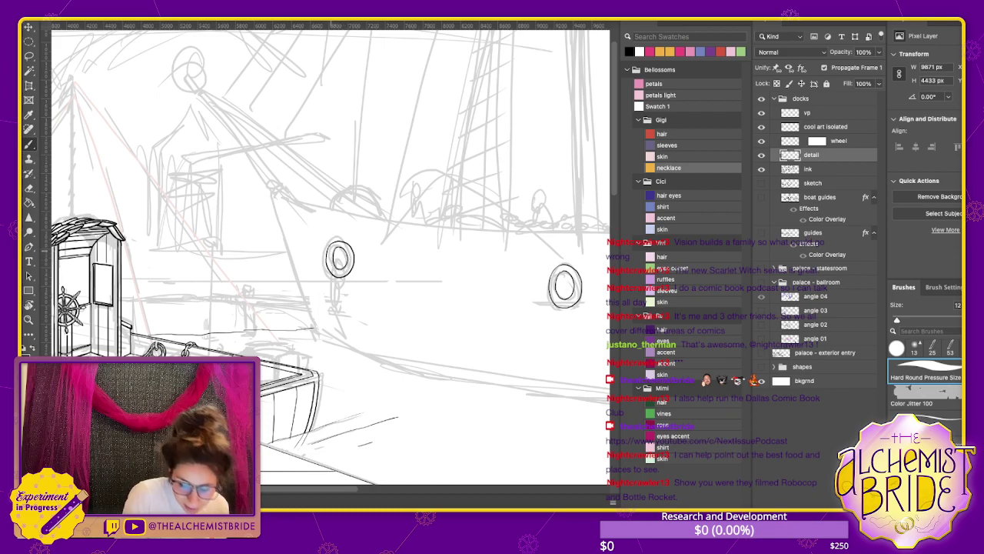
scroll(325, 256, right, 5)
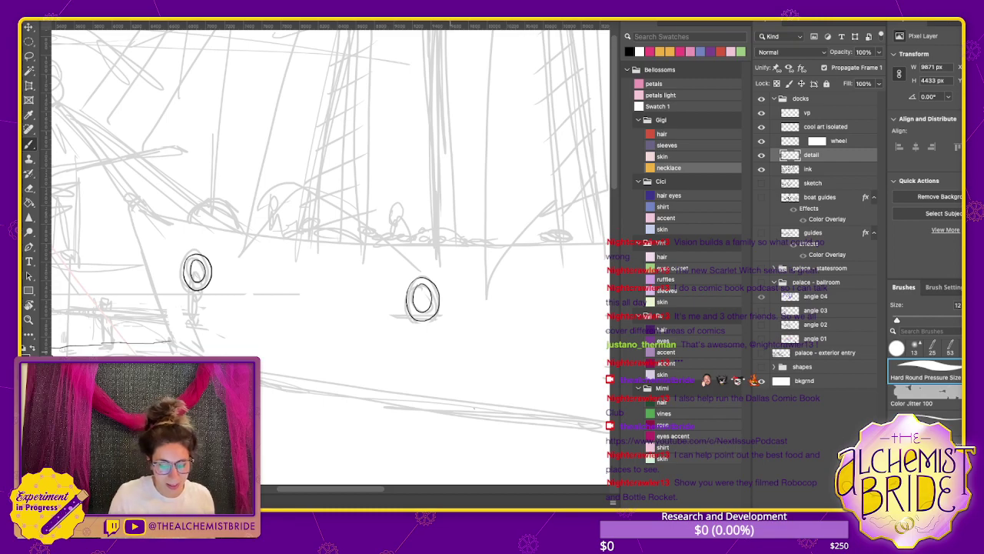
scroll(325, 256, left, 5)
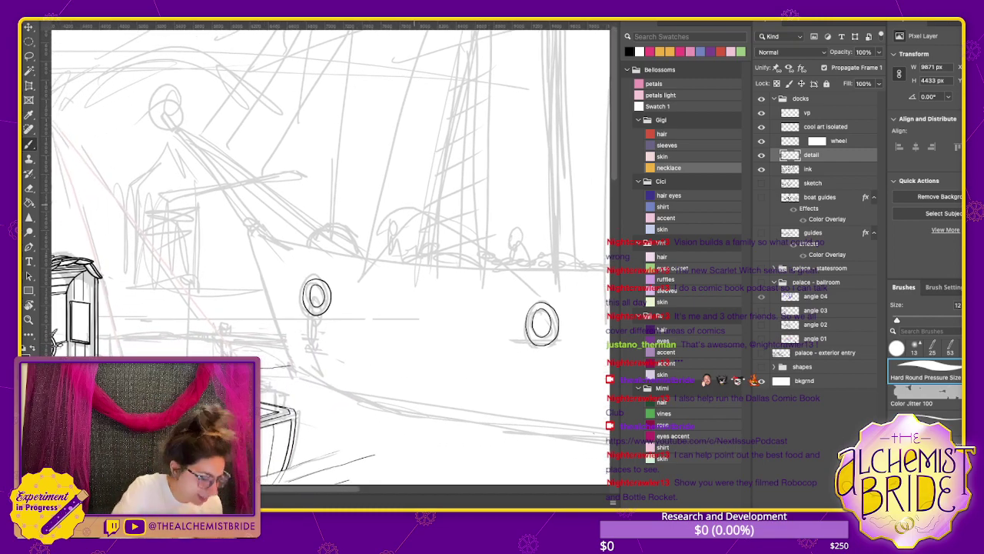
scroll(325, 257, down, 5)
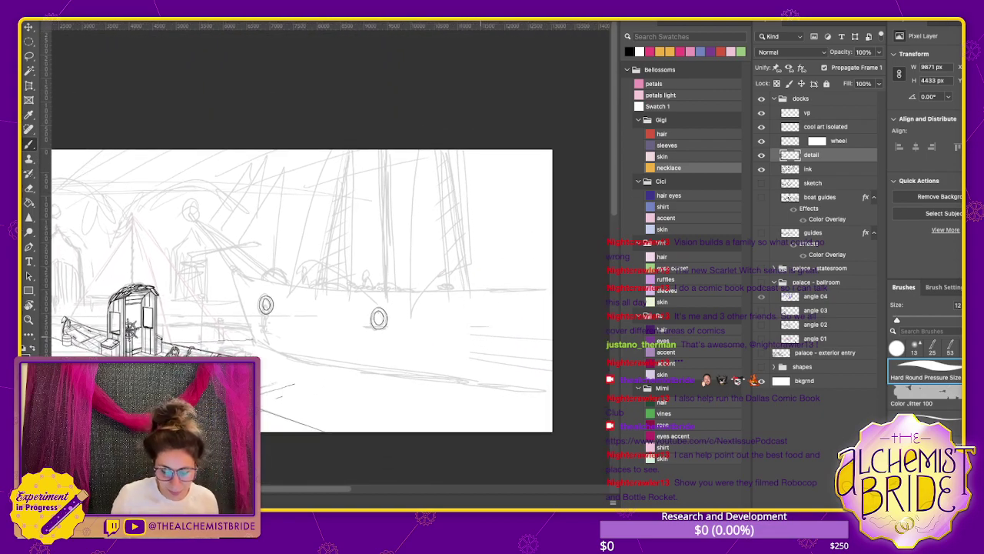
Lasso the right porthole, move the copy into place on the hull, and deselect
key(l)
mouse_move(380, 300)
mouse_down()
mouse_move(427, 318)
mouse_move(497, 317)
mouse_up()
key(v)
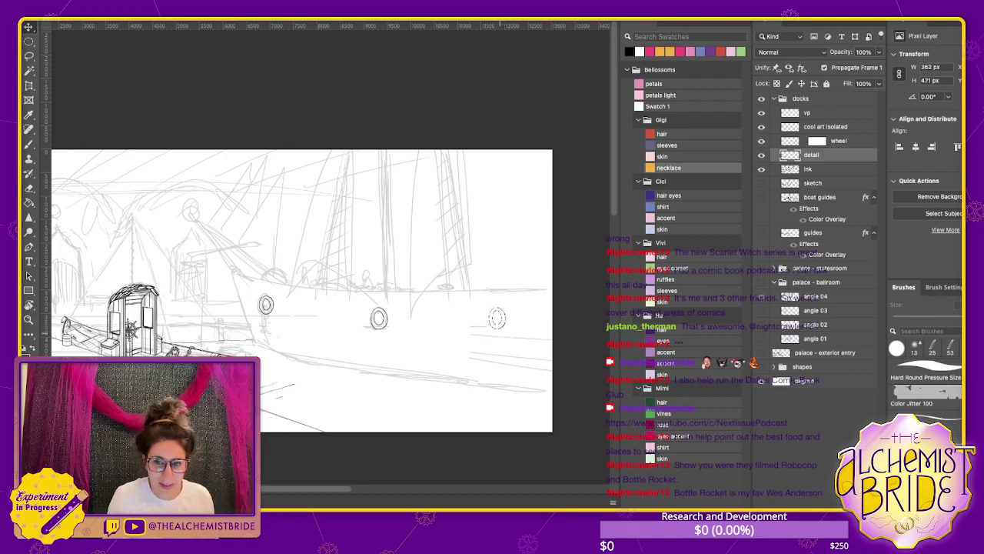
key(ctrl+d)
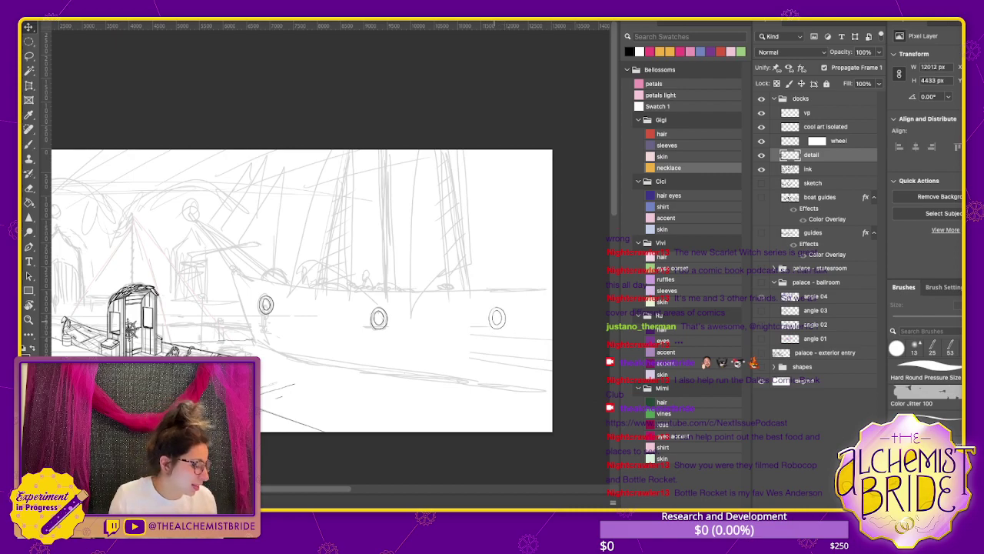
Ink the ship hull's top edge, curved bow and lower edge with the Brush
key(b)
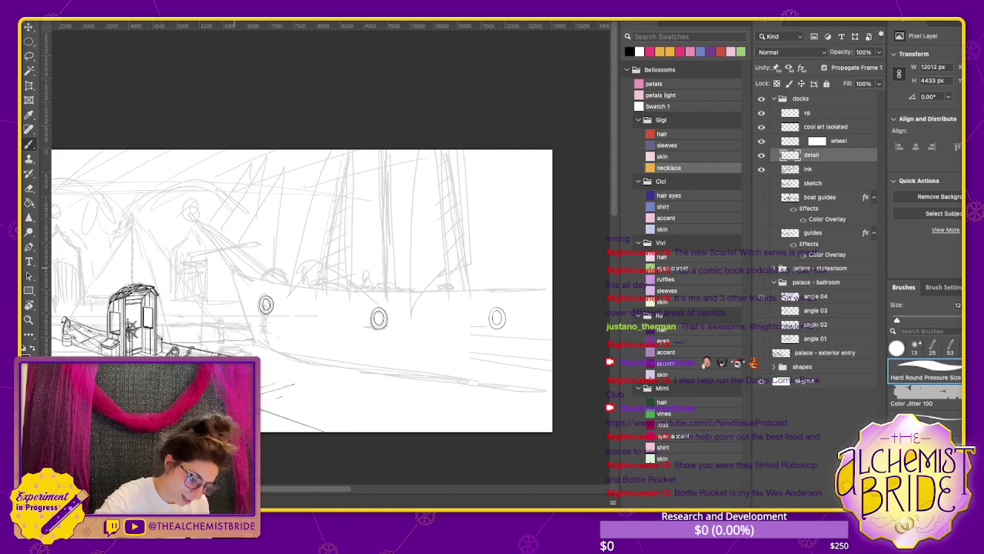
mouse_move(238, 272)
mouse_down()
mouse_move(302, 286)
mouse_move(561, 289)
mouse_up()
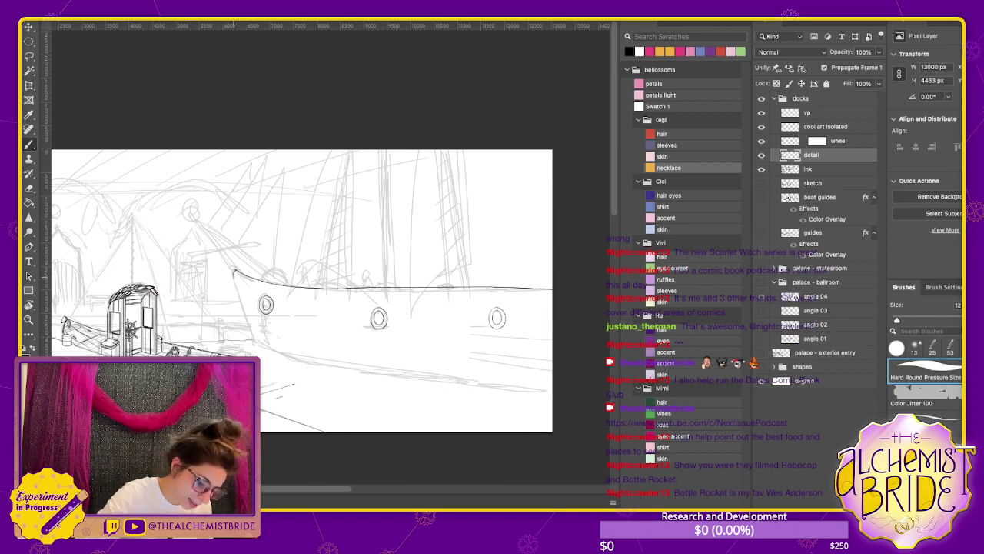
mouse_move(235, 274)
mouse_down()
mouse_move(254, 341)
mouse_move(275, 350)
mouse_move(552, 391)
mouse_up()
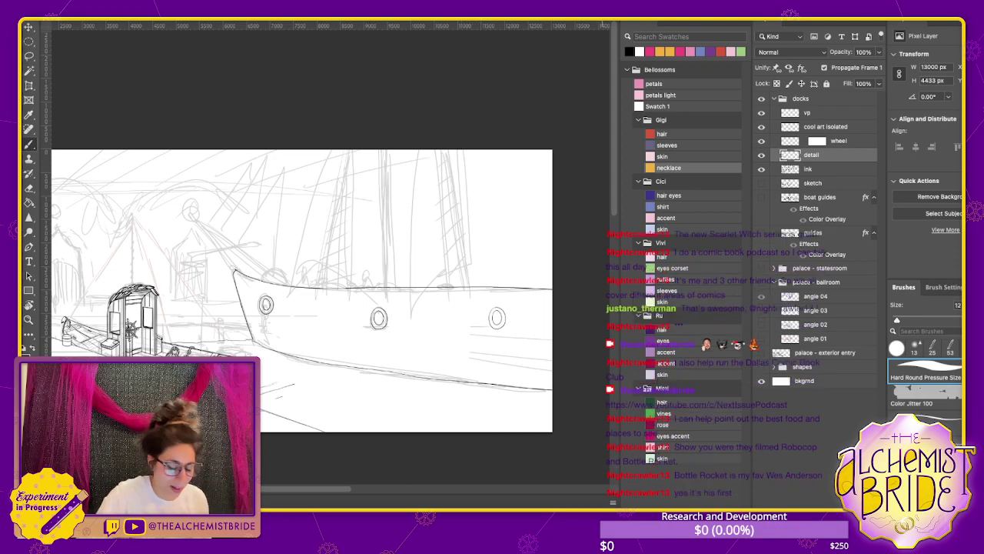
drag(256, 342, 551, 391)
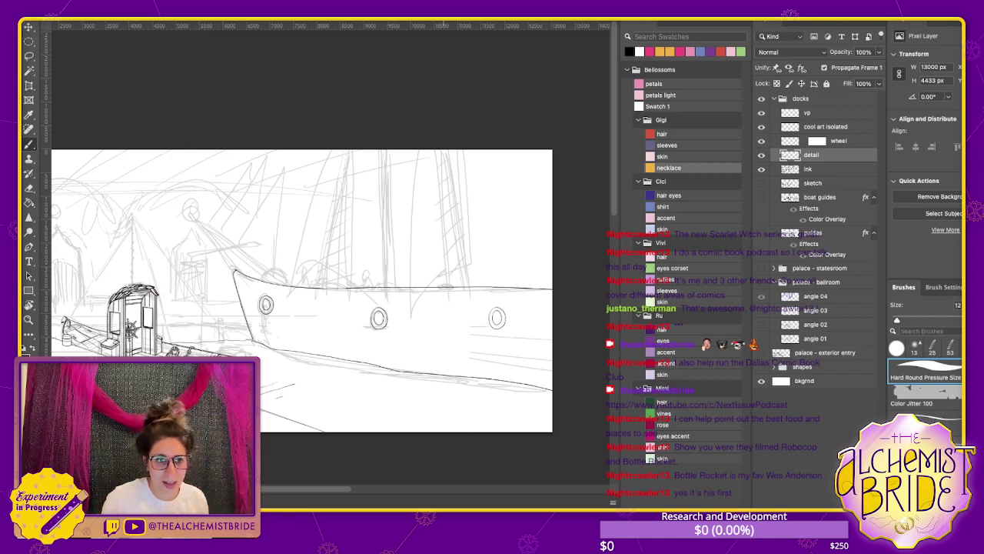
Draw a short water line below the ship's hull
scroll(301, 290, left, 3)
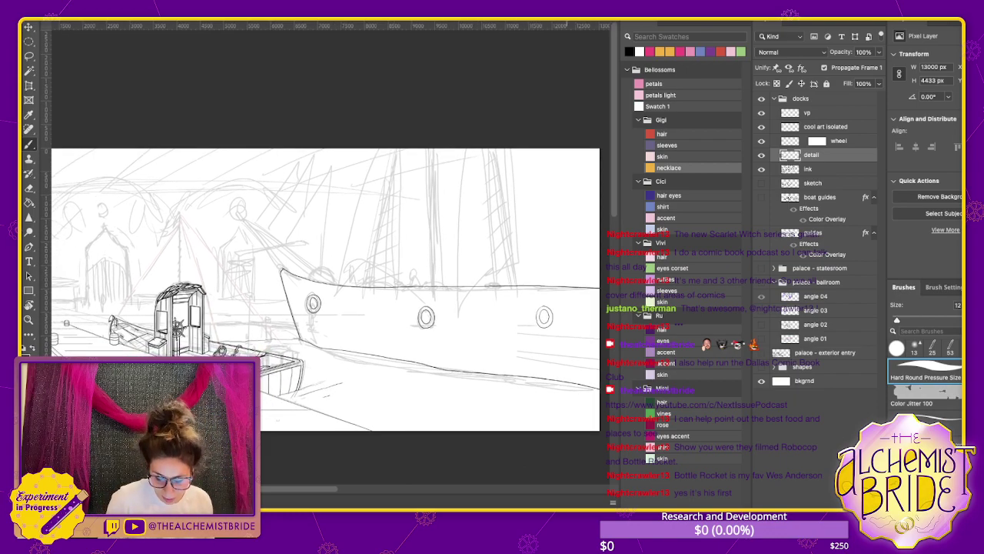
mouse_move(583, 393)
mouse_down()
mouse_move(489, 411)
mouse_move(393, 390)
mouse_up()
scroll(77, 292, left, 5)
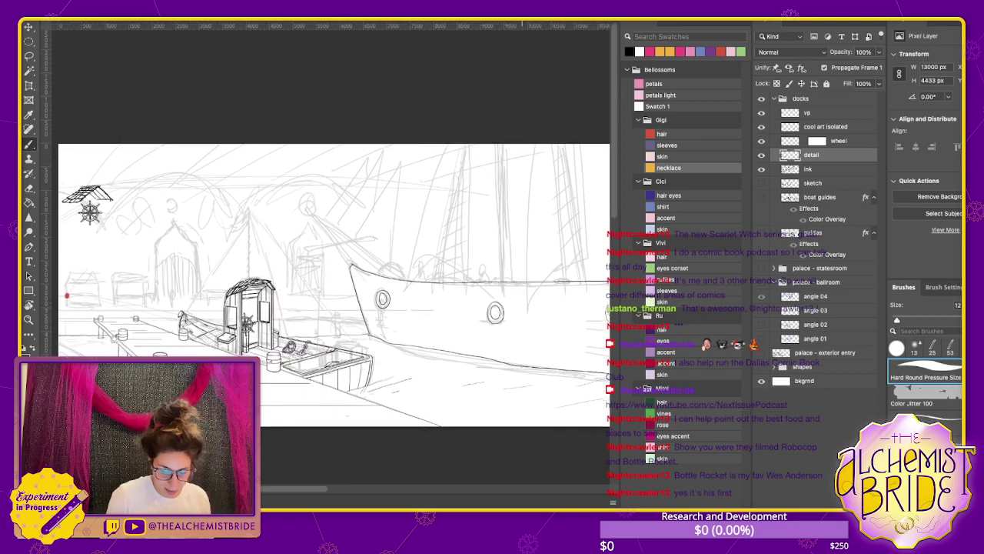
key(e)
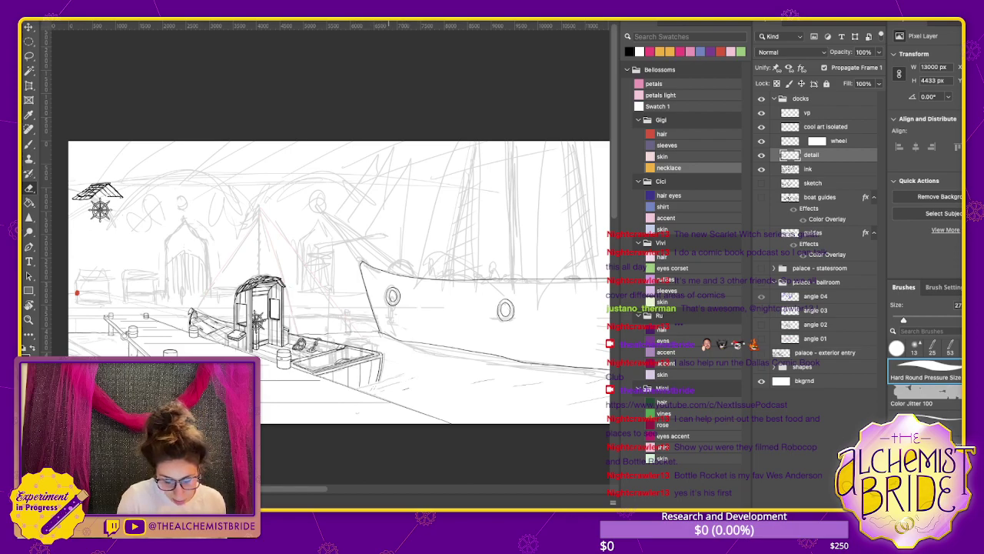
scroll(346, 377, up, 5)
Draw two light lines across the lower hull and erase their stray parts
scroll(346, 269, down, 3)
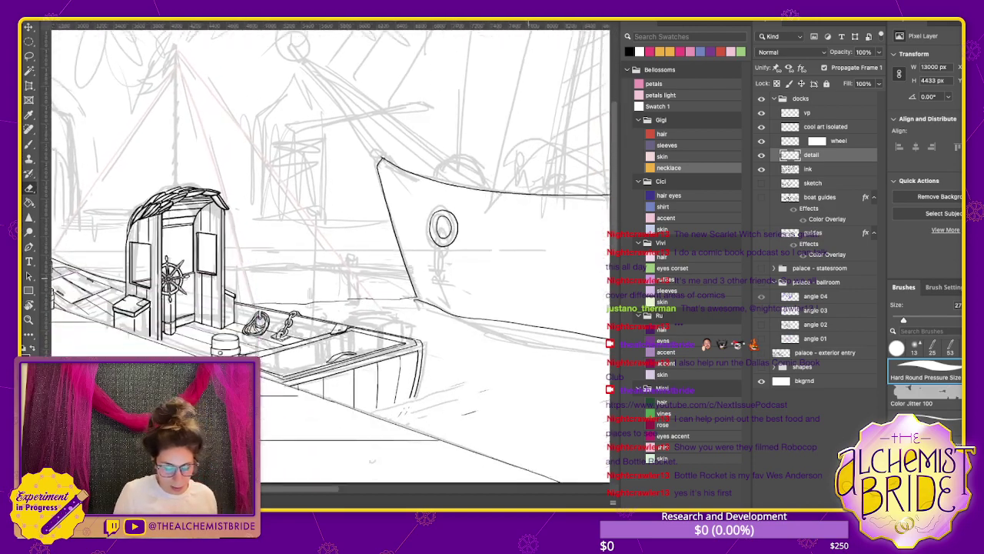
key(b)
drag(363, 380, 470, 355)
drag(402, 390, 511, 368)
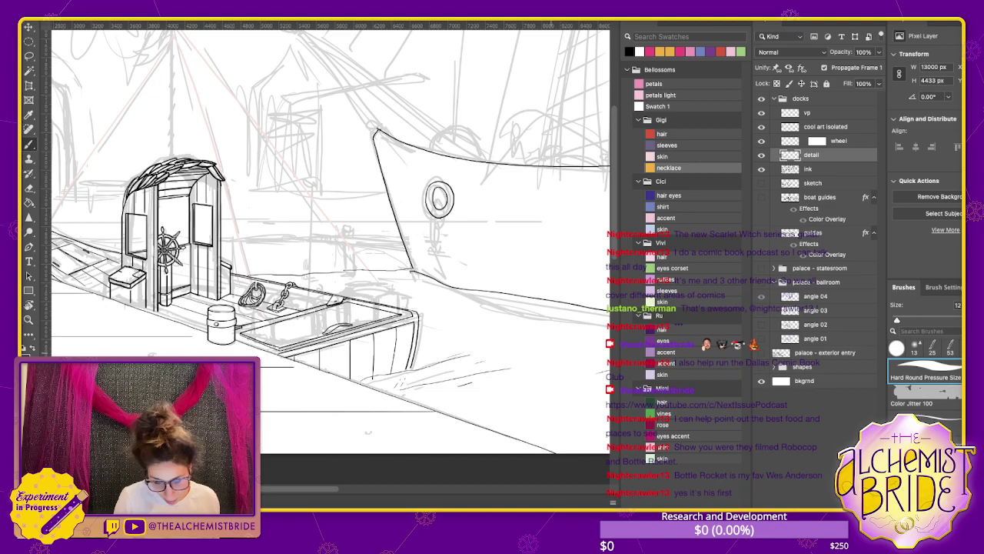
key(e)
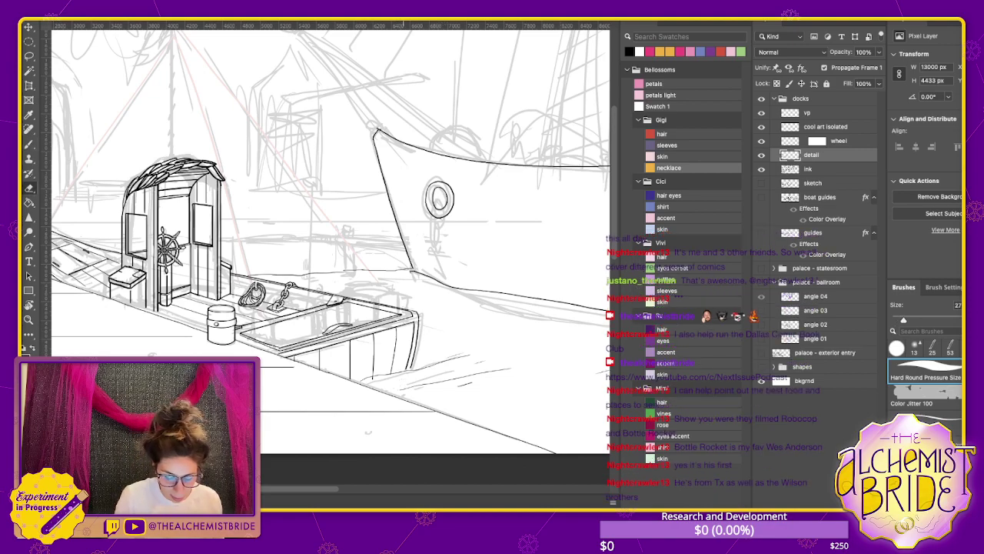
drag(469, 356, 429, 366)
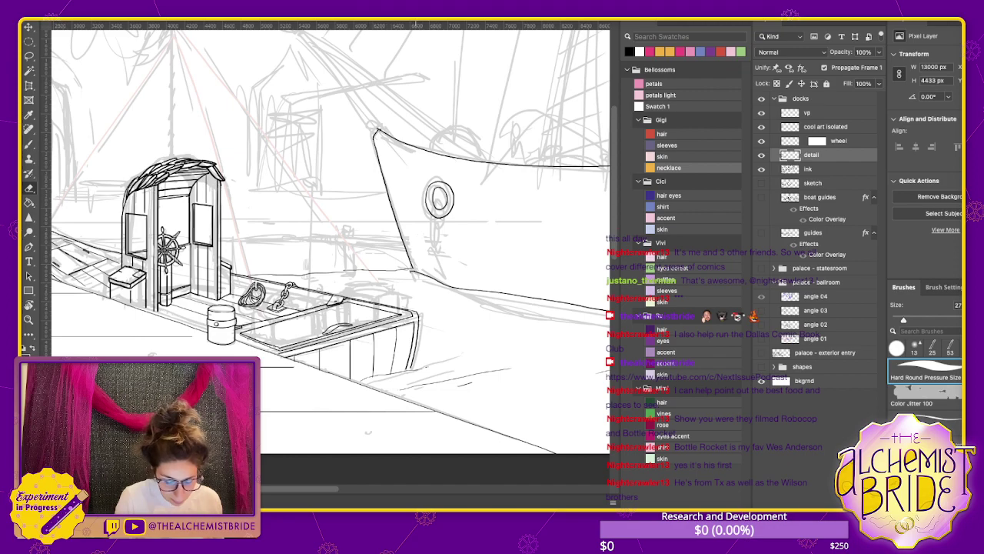
mouse_move(403, 373)
mouse_down()
mouse_move(383, 375)
mouse_move(551, 335)
mouse_up()
Erase the faint sketch lines below the boat and near the hull
key(b)
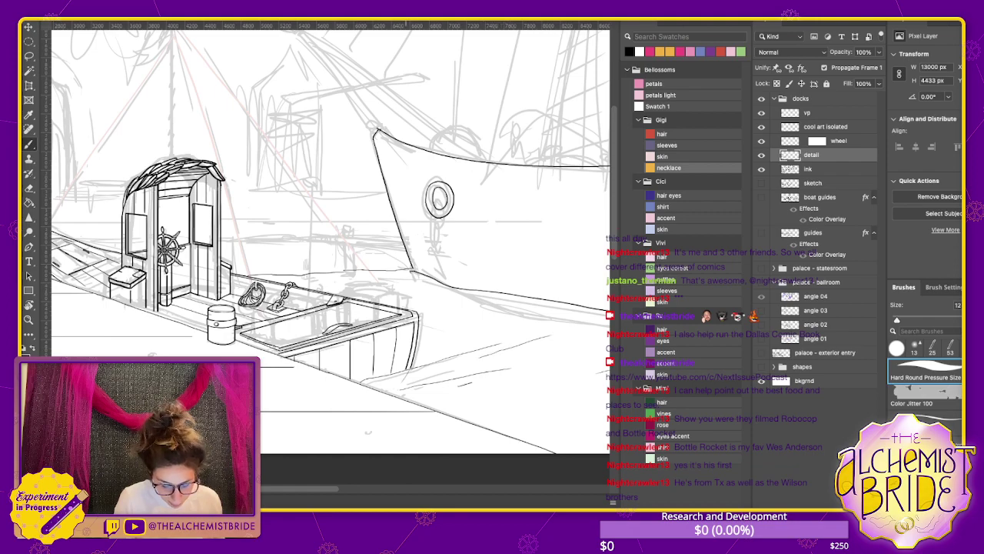
scroll(331, 247, right, 3)
scroll(331, 246, up, 1)
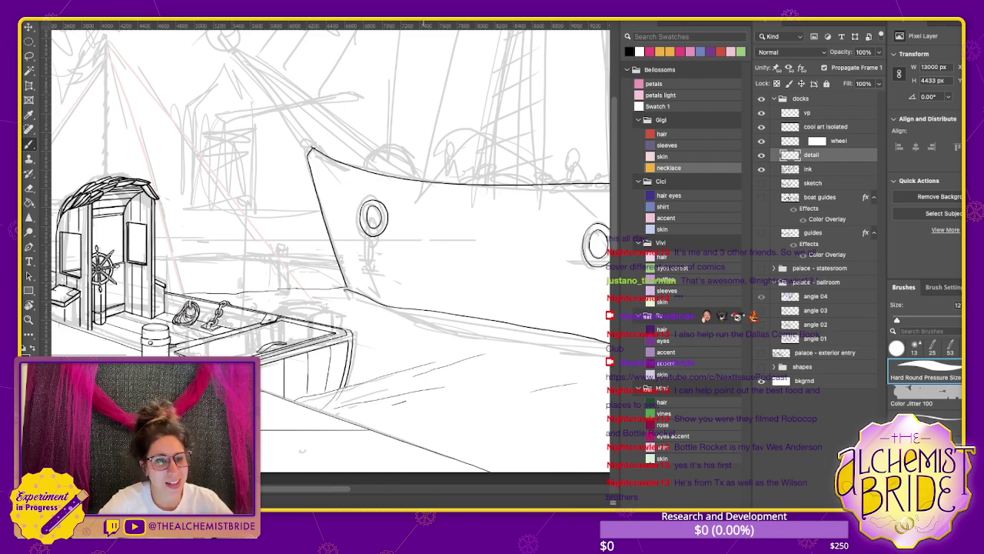
scroll(331, 246, down, 5)
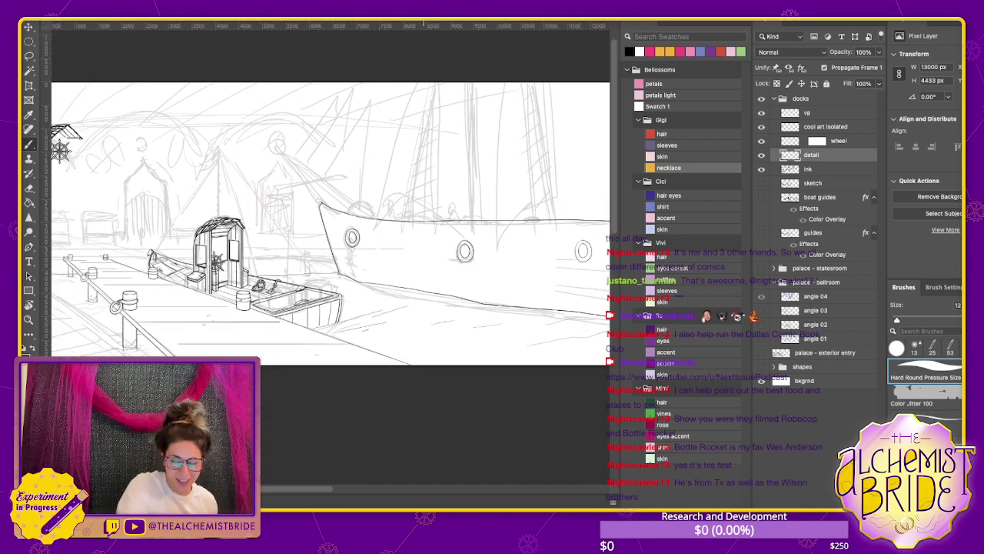
scroll(331, 246, up, 2)
scroll(330, 246, left, 1)
key(e)
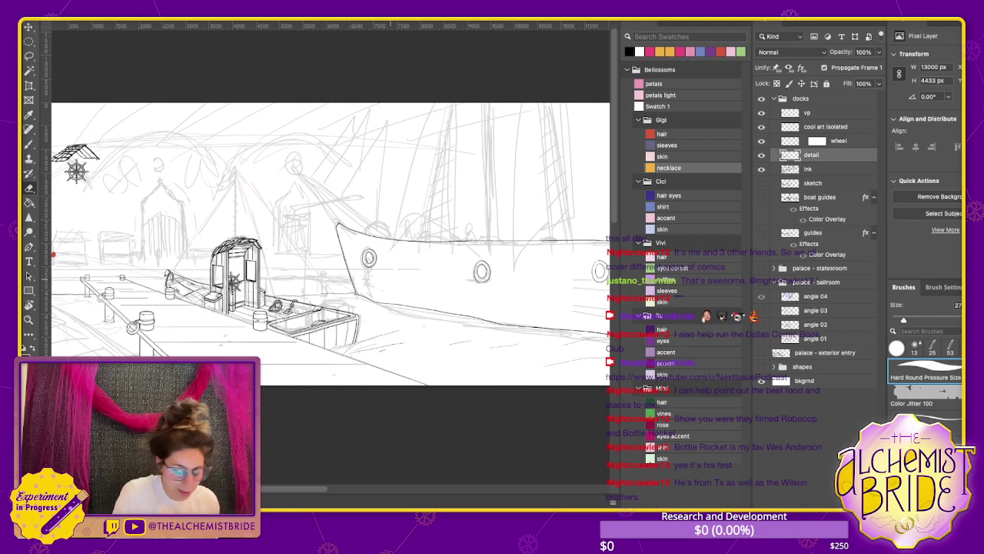
scroll(330, 246, up, 3)
scroll(330, 246, down, 1)
scroll(331, 246, left, 1)
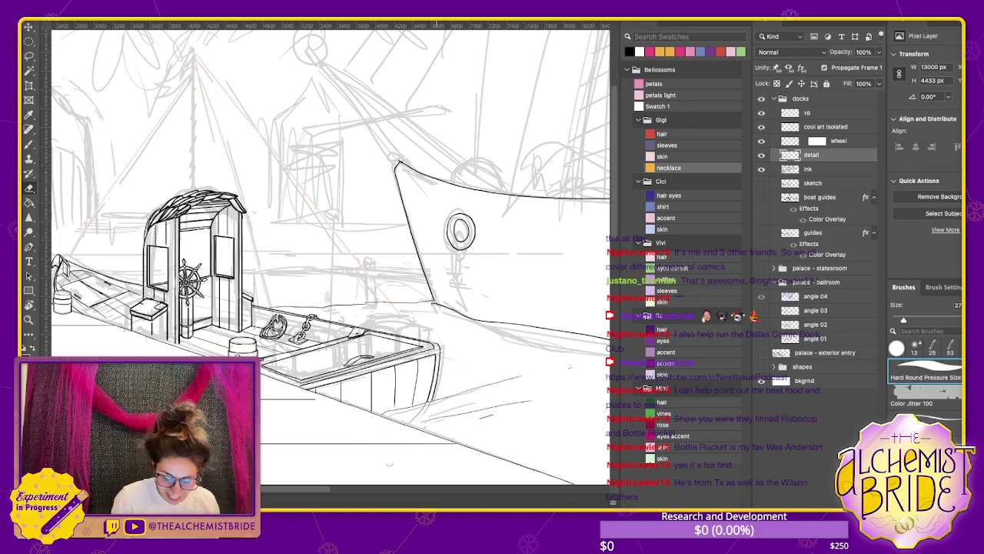
drag(443, 397, 389, 411)
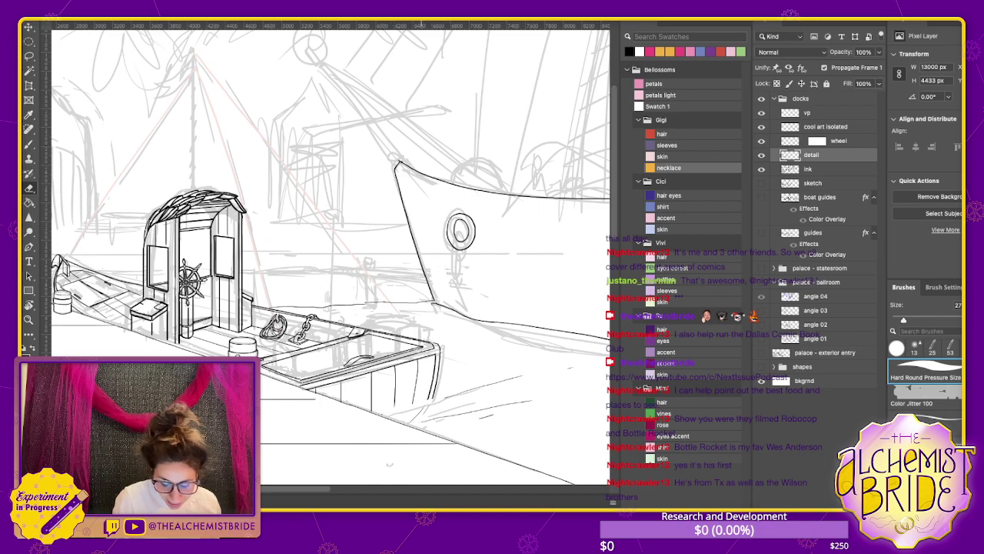
drag(460, 392, 523, 375)
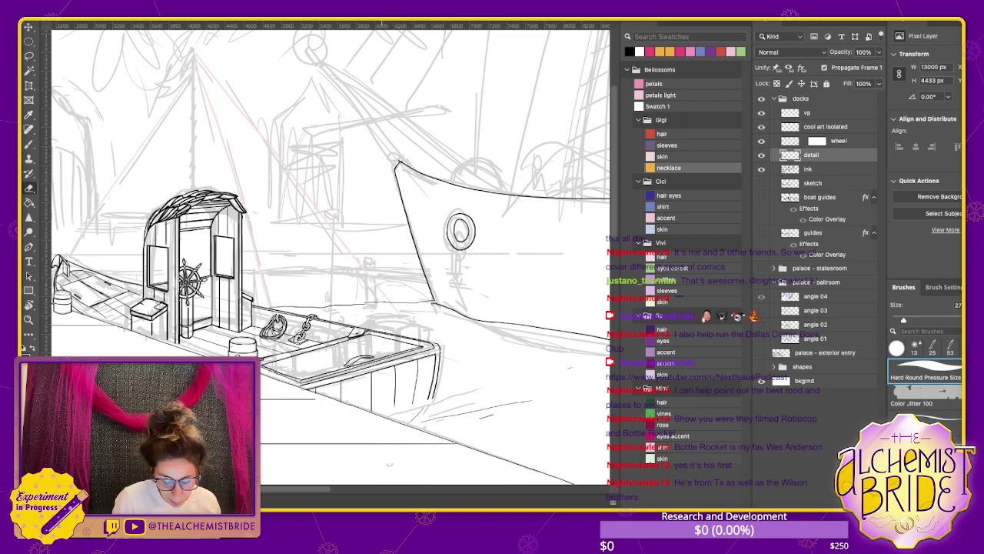
Ink water lines under the boat and near the hull, undoing the failed strokes
key(b)
drag(372, 410, 515, 378)
key(ctrl+z)
drag(377, 410, 499, 383)
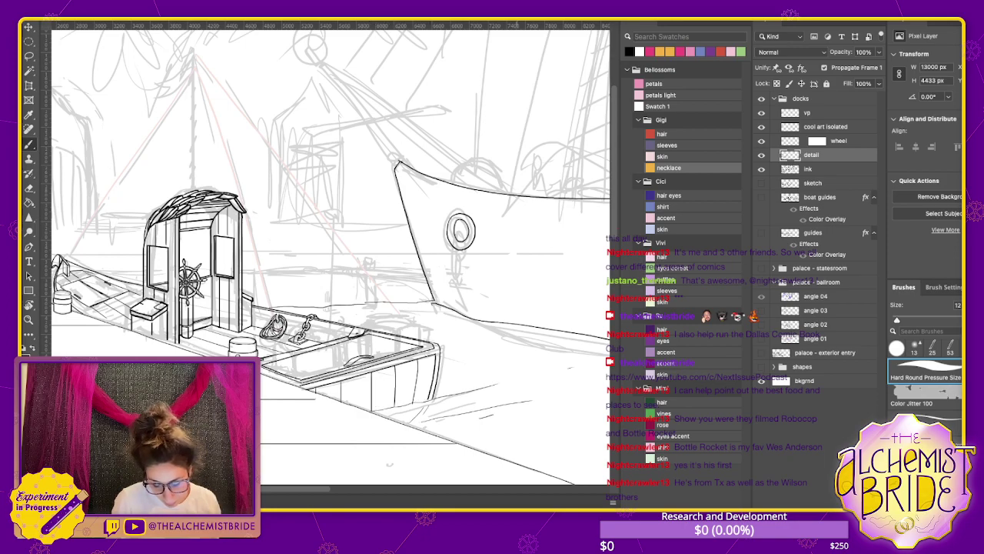
drag(428, 413, 486, 398)
key(ctrl+z)
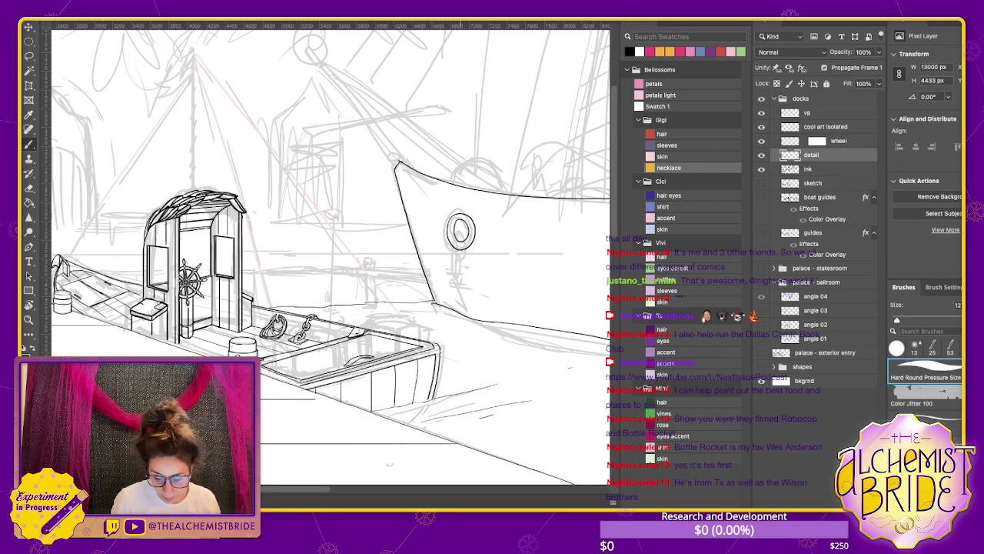
drag(414, 413, 511, 392)
key(ctrl+z)
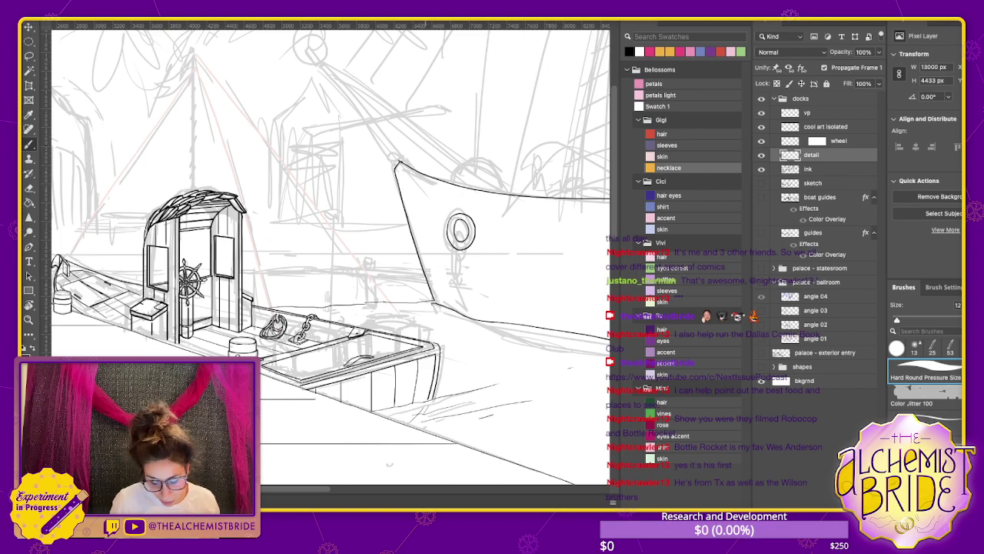
mouse_move(426, 416)
mouse_down()
mouse_move(596, 376)
mouse_move(399, 386)
mouse_move(311, 292)
mouse_up()
drag(286, 400, 379, 371)
drag(462, 344, 492, 333)
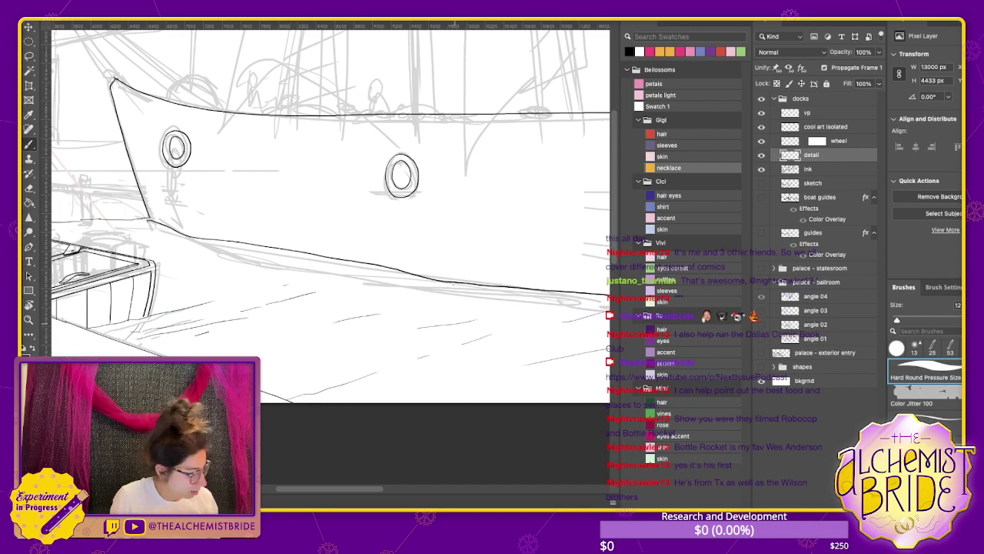
key(l)
mouse_move(456, 306)
mouse_down()
mouse_move(406, 336)
mouse_move(455, 308)
mouse_up()
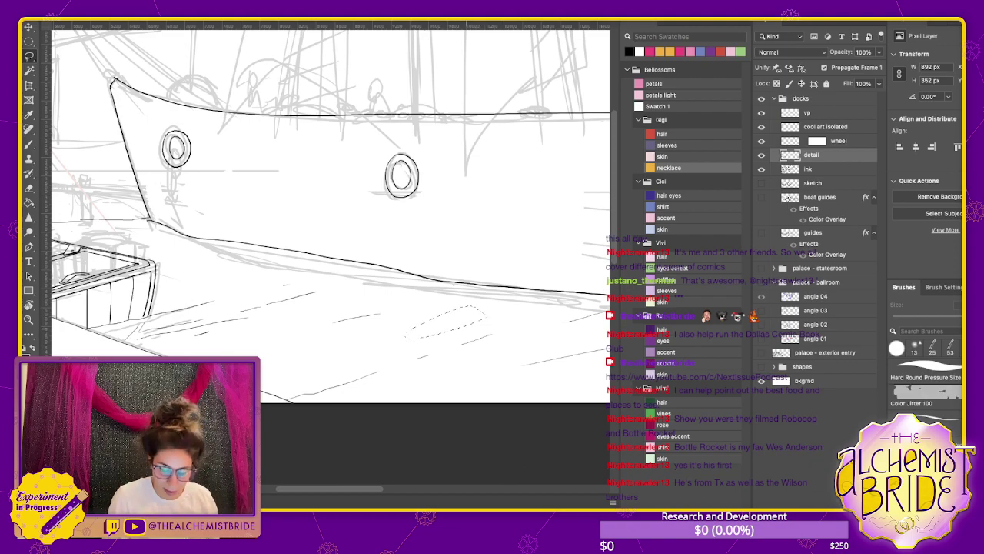
key(ctrl+d)
key(b)
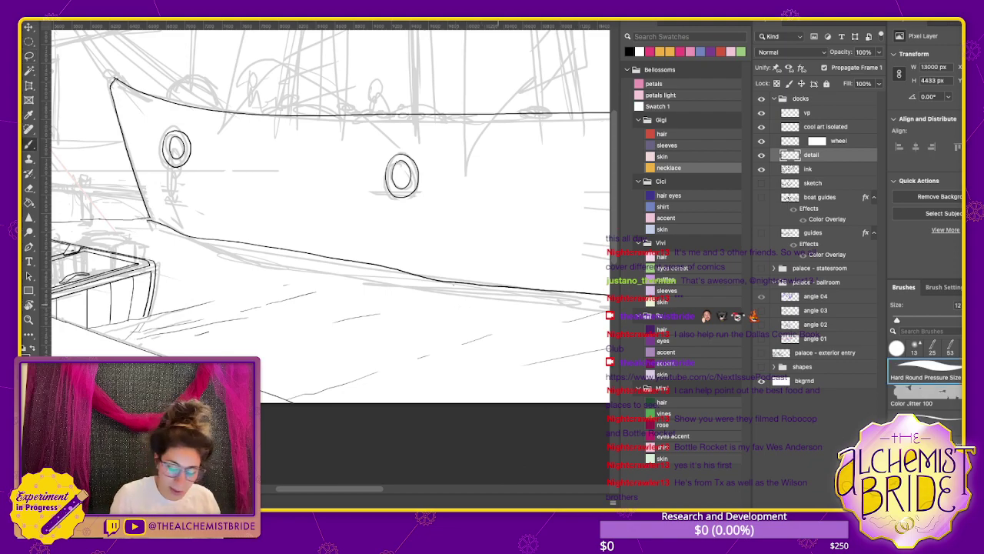
drag(541, 293, 449, 329)
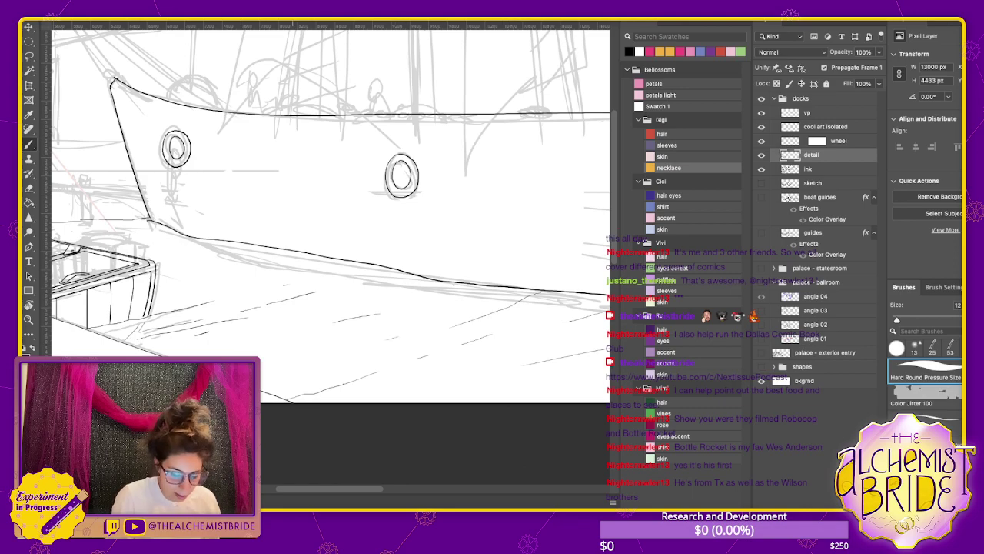
scroll(330, 215, down, 5)
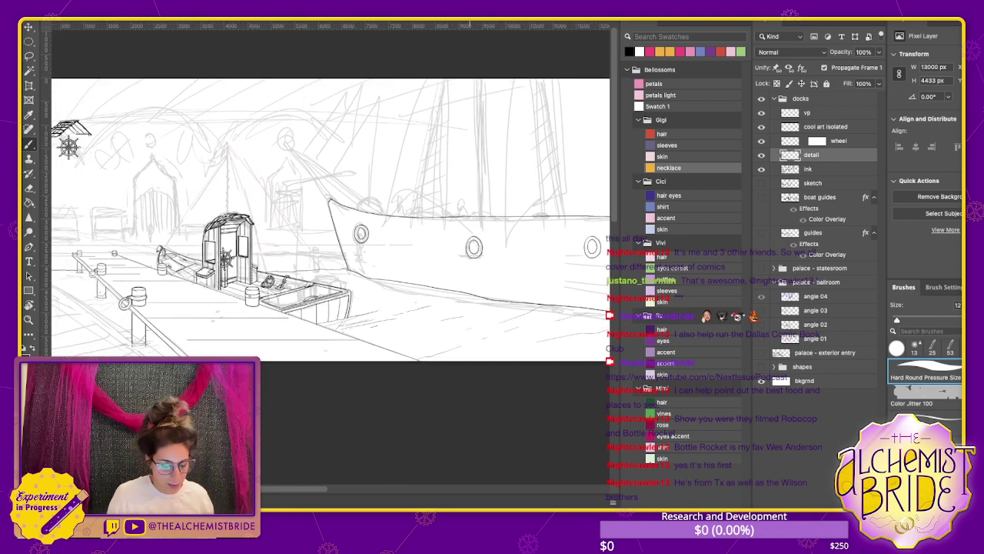
scroll(504, 254, up, 4)
scroll(462, 258, right, 4)
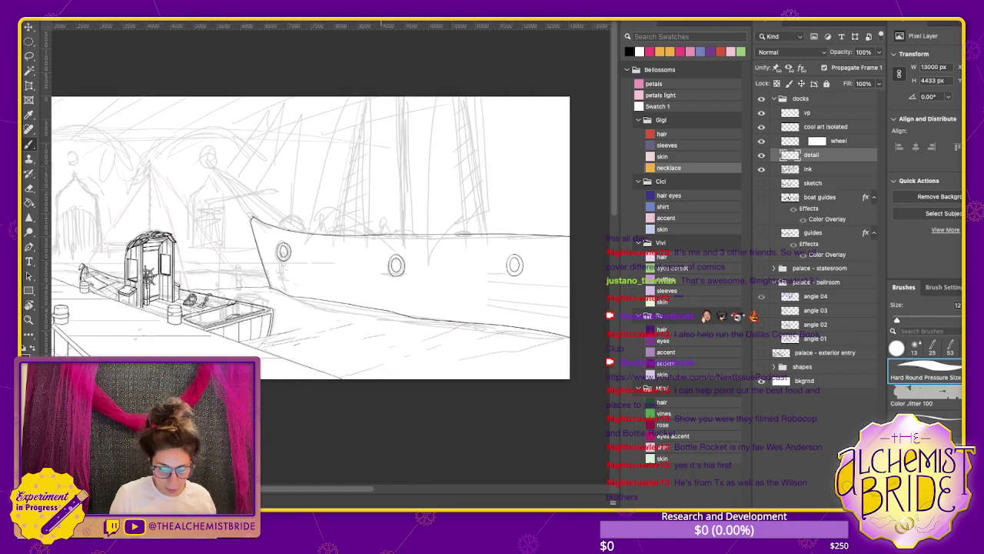
scroll(305, 238, right, 1)
key(l)
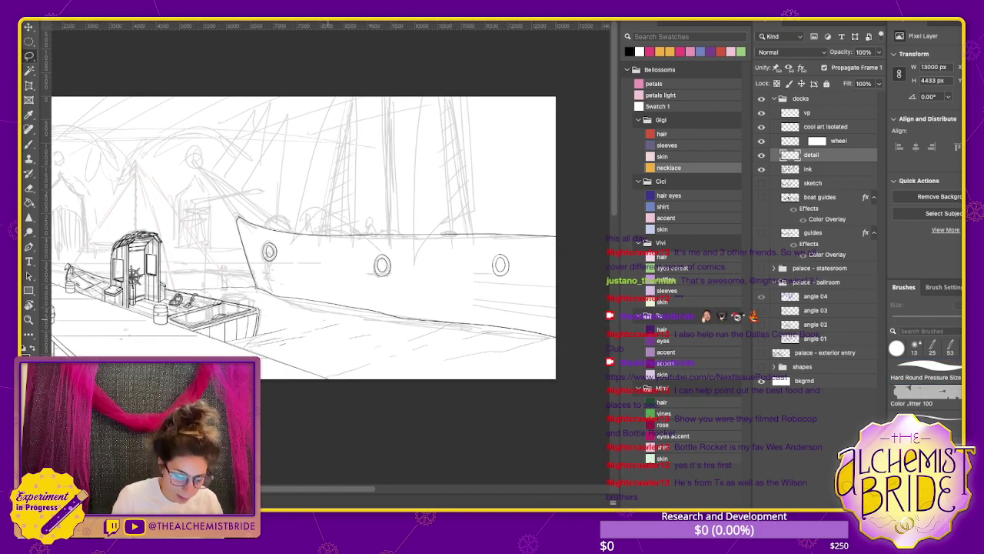
mouse_move(330, 317)
mouse_down()
mouse_move(242, 354)
mouse_move(466, 378)
mouse_move(547, 339)
mouse_move(343, 313)
mouse_up()
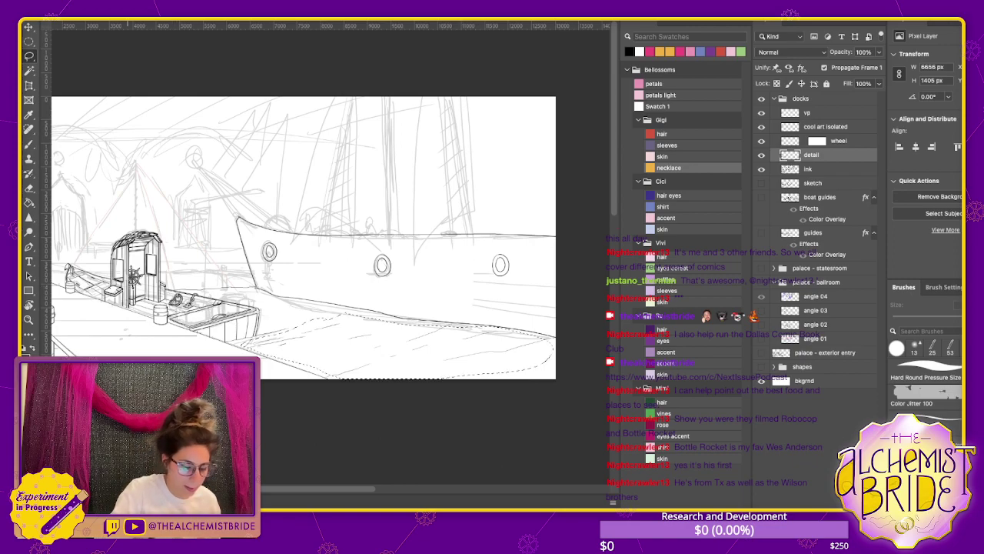
key(super+t)
drag(552, 378, 552, 416)
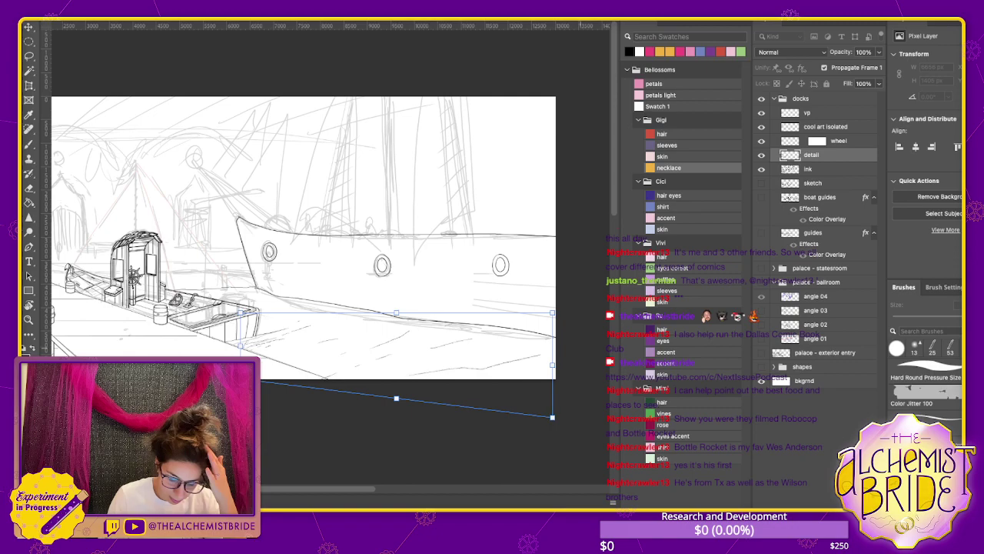
drag(552, 313, 603, 313)
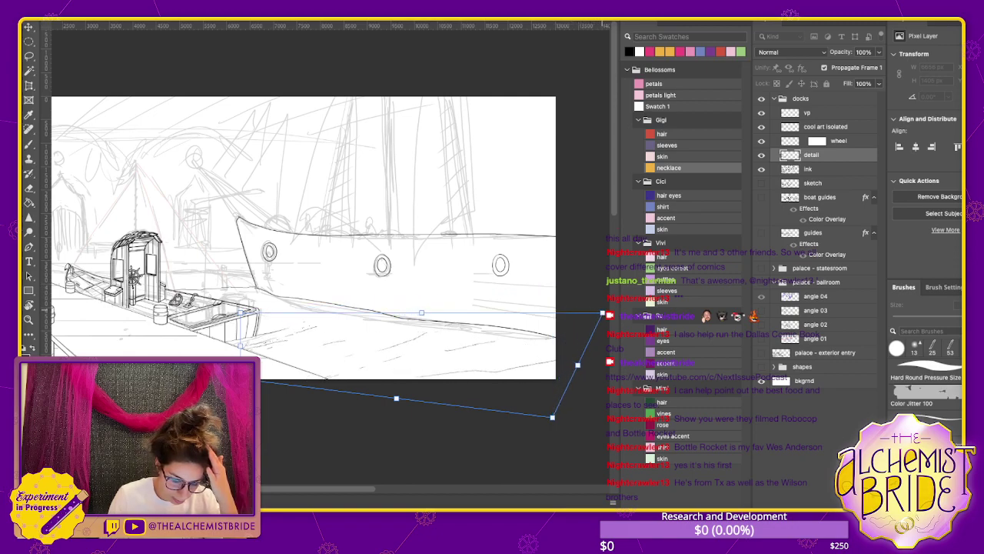
key(Return)
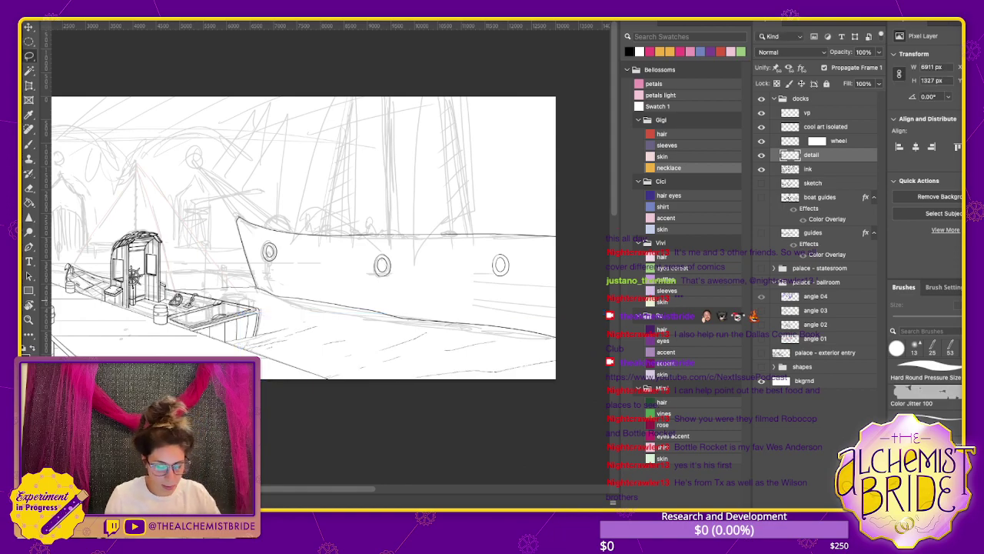
key(ctrl+d)
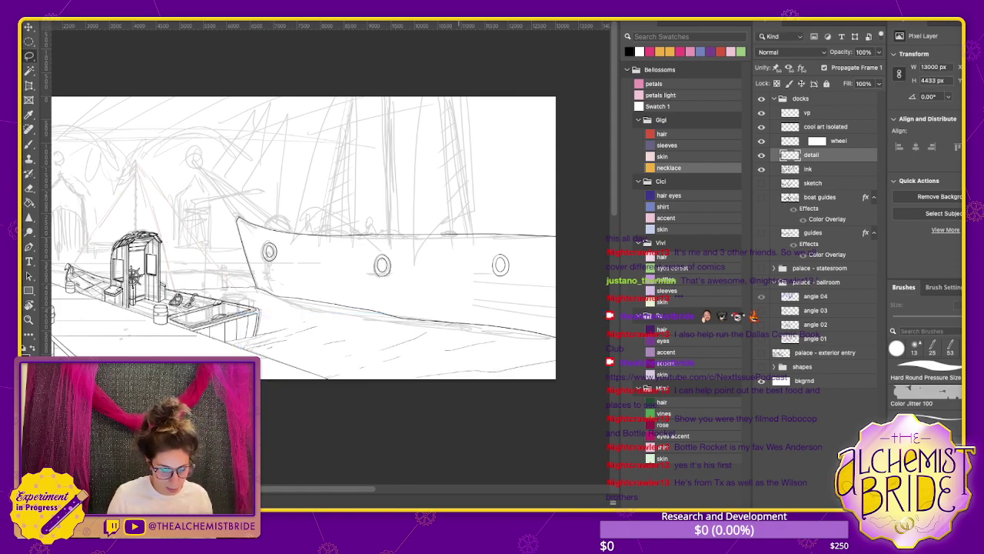
scroll(307, 238, left, 2)
mouse_move(380, 320)
mouse_down()
mouse_move(332, 340)
mouse_move(346, 367)
mouse_move(442, 375)
mouse_move(583, 348)
mouse_move(380, 320)
mouse_up()
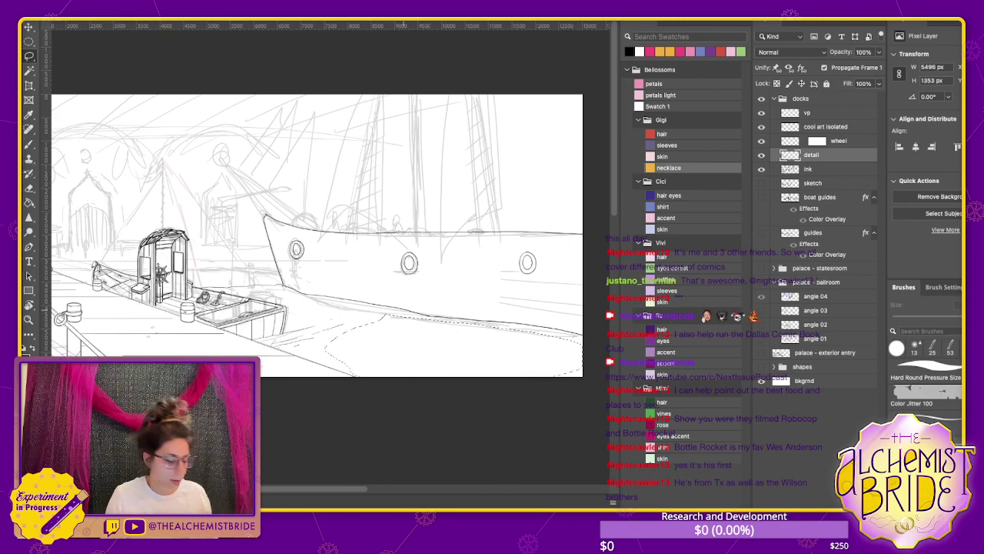
key(ctrl+d)
key(b)
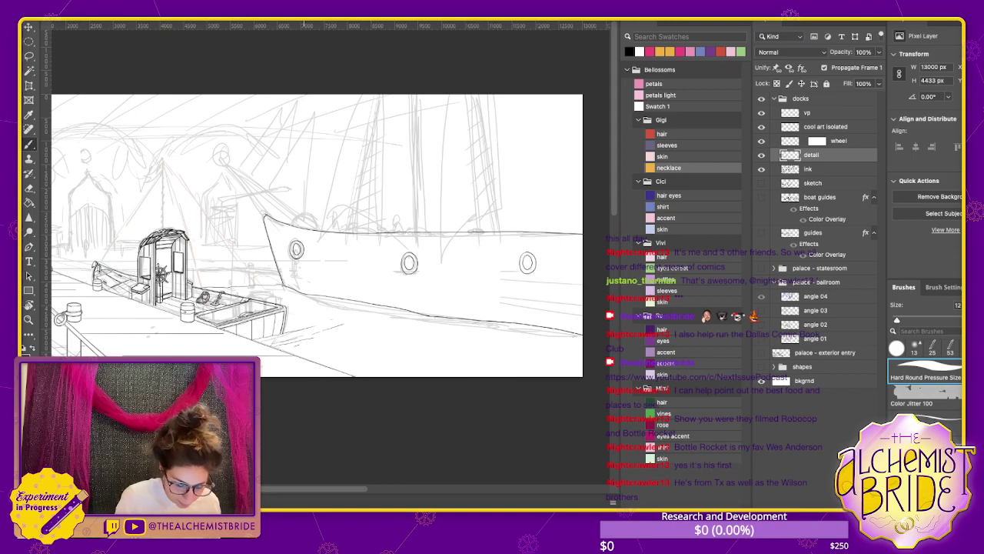
drag(305, 359, 435, 323)
key(ctrl+z)
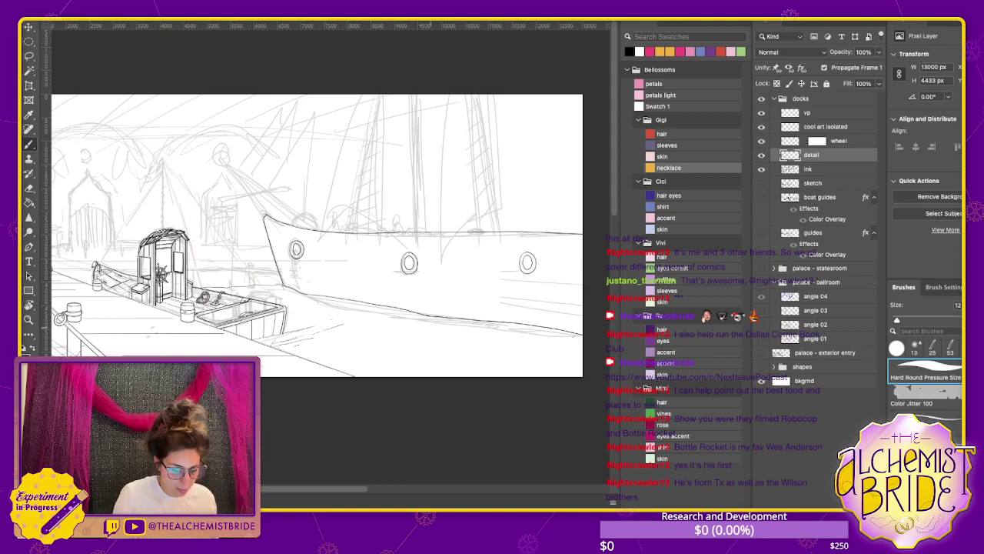
scroll(323, 235, left, 5)
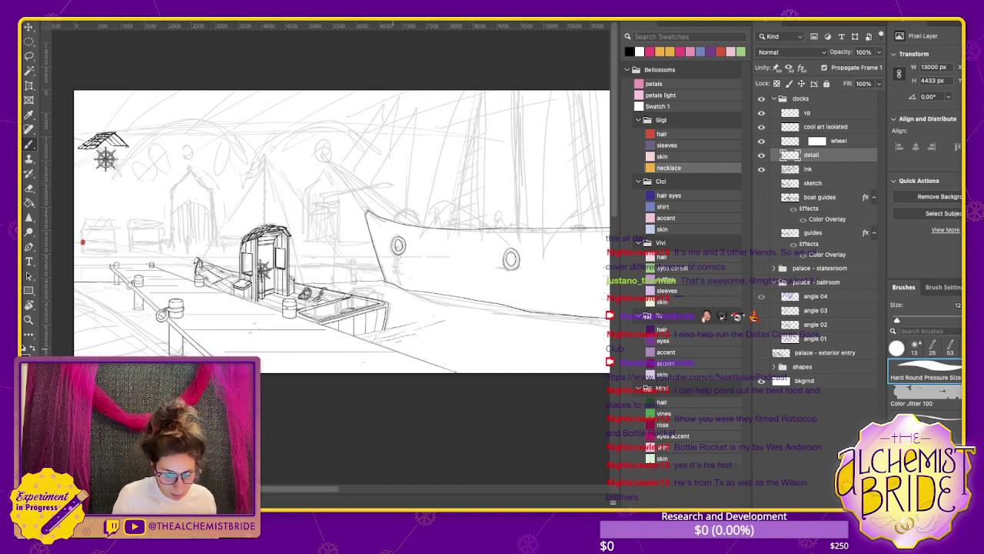
Zoom in, enlarge the eraser, and ink a line extending along the boat
key(e)
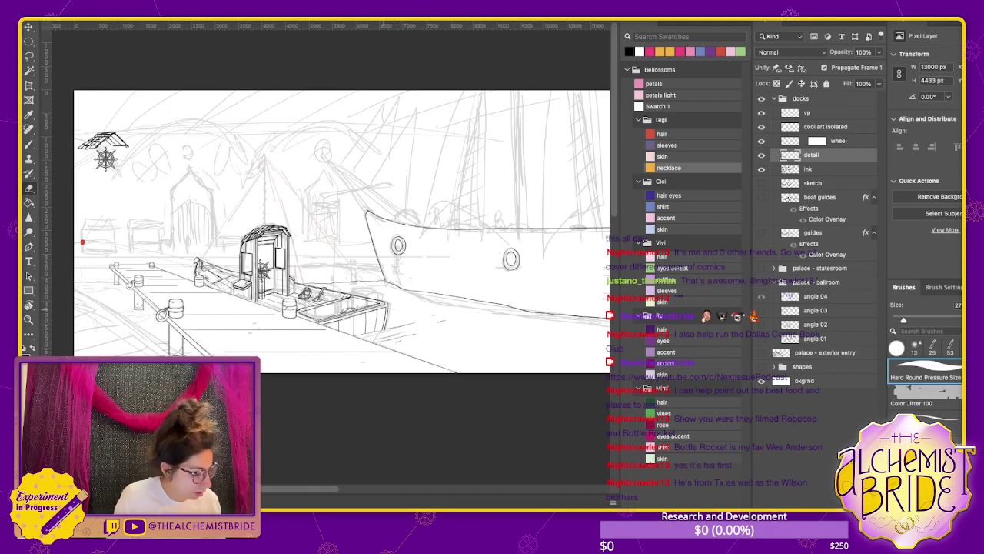
key(ctrl+plus)
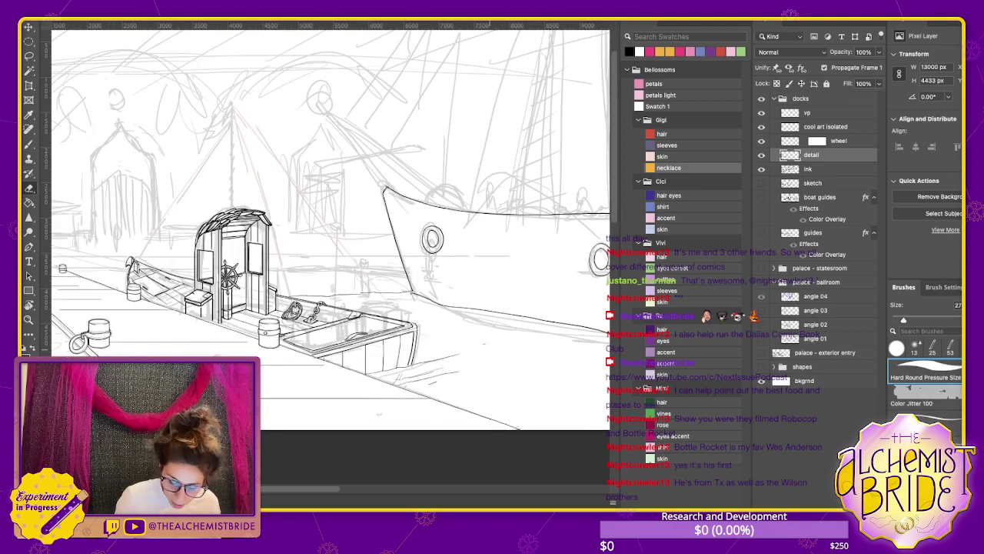
key(bracketright)
key(bracketright)
key(bracketright)
key(bracketright)
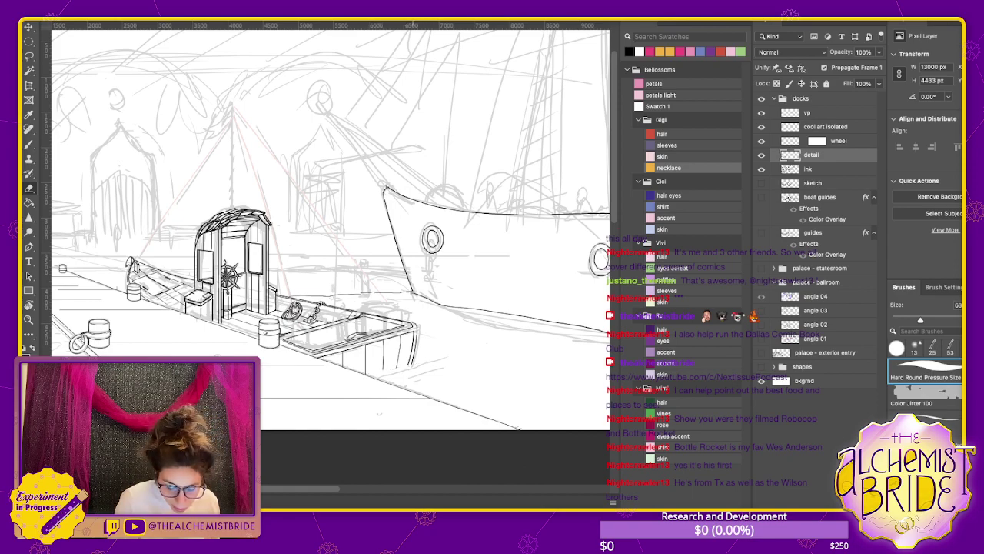
key(b)
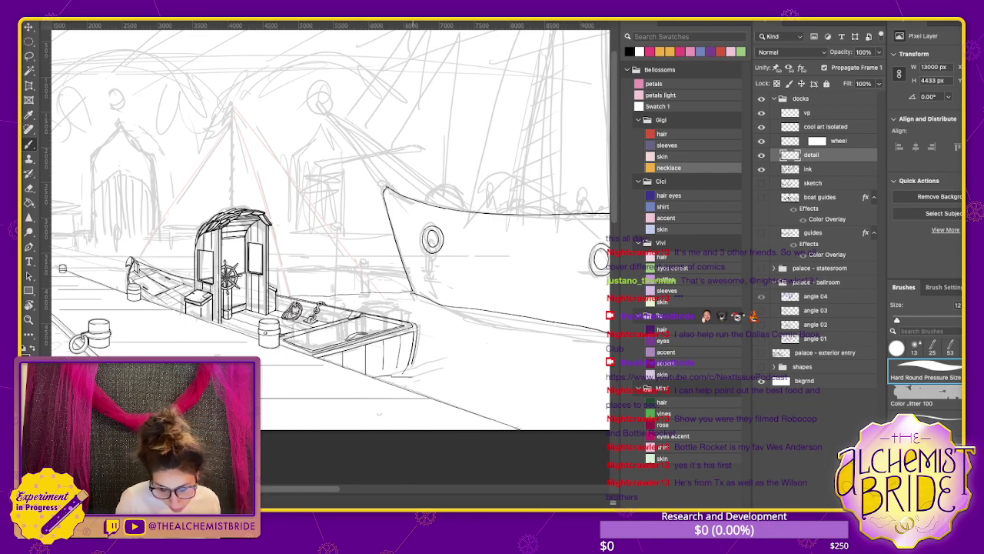
drag(363, 374, 469, 354)
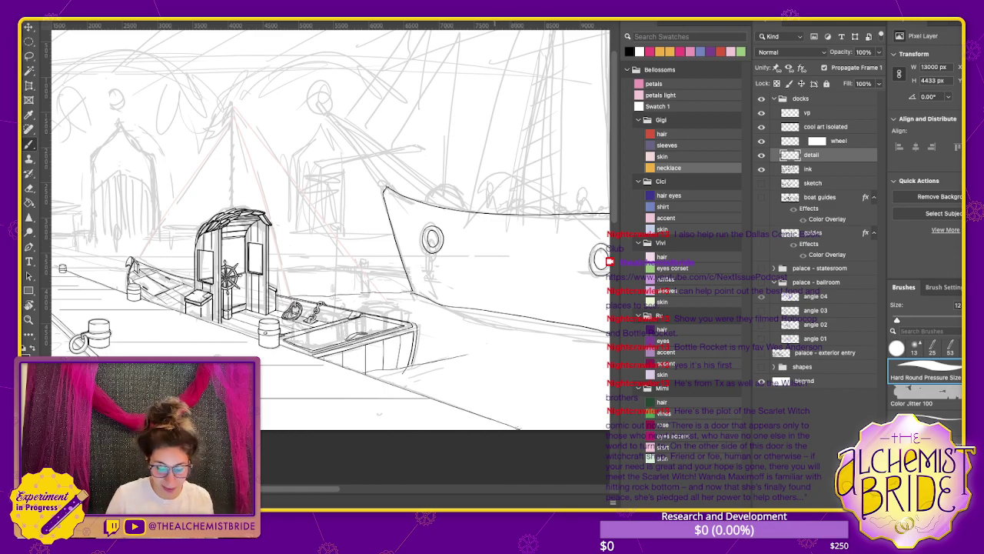
Erase stray sketch lines near the dock and ink its plank lines
scroll(327, 223, down, 2)
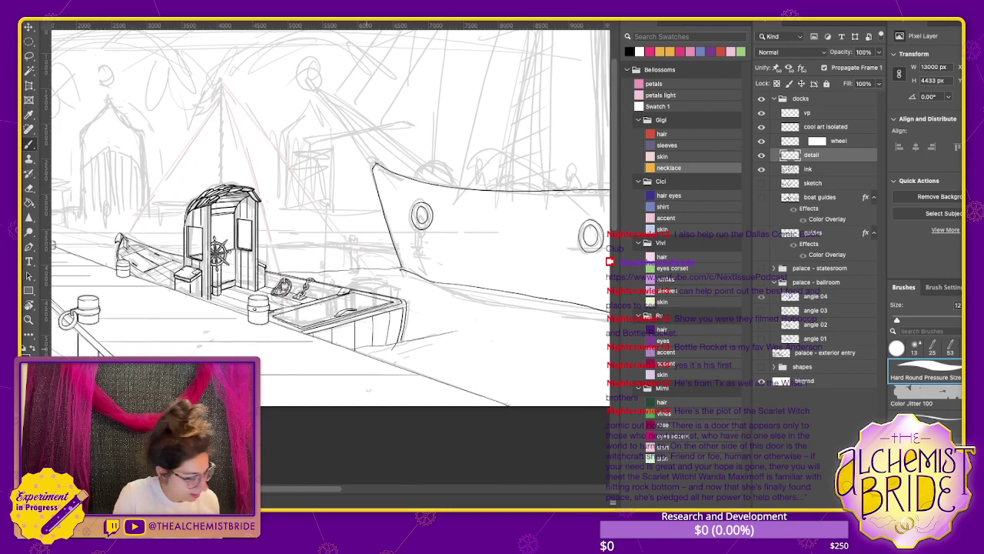
key(e)
drag(458, 335, 377, 346)
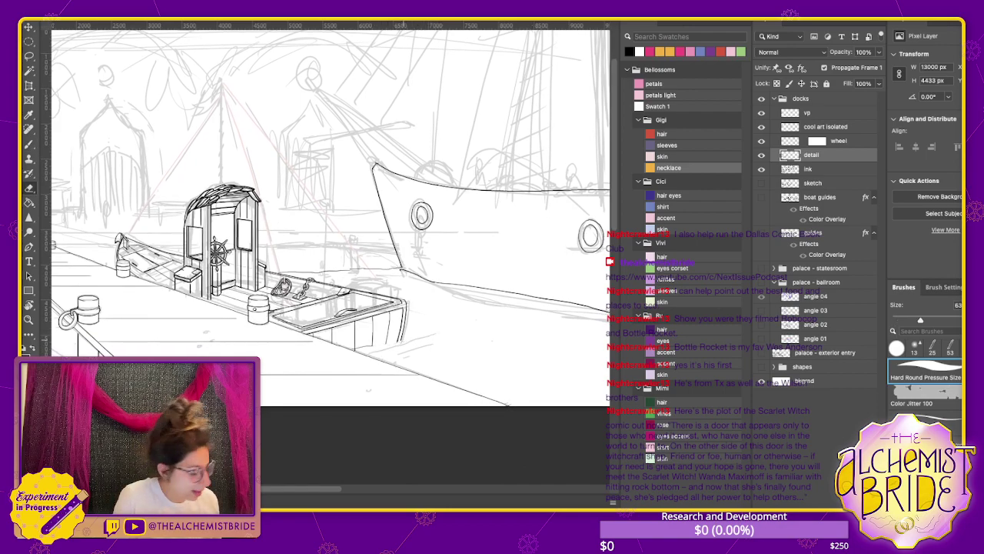
key(b)
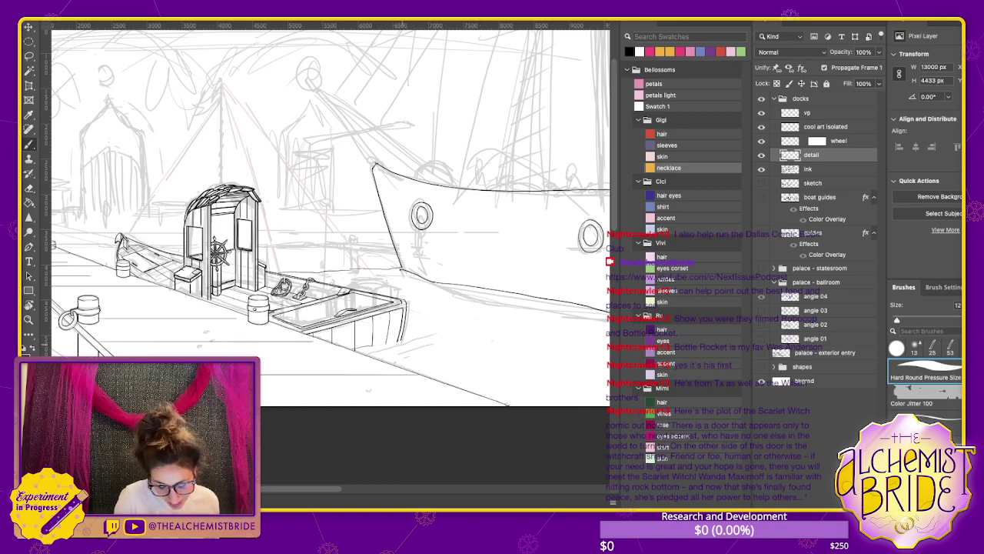
drag(380, 343, 551, 336)
drag(445, 367, 554, 355)
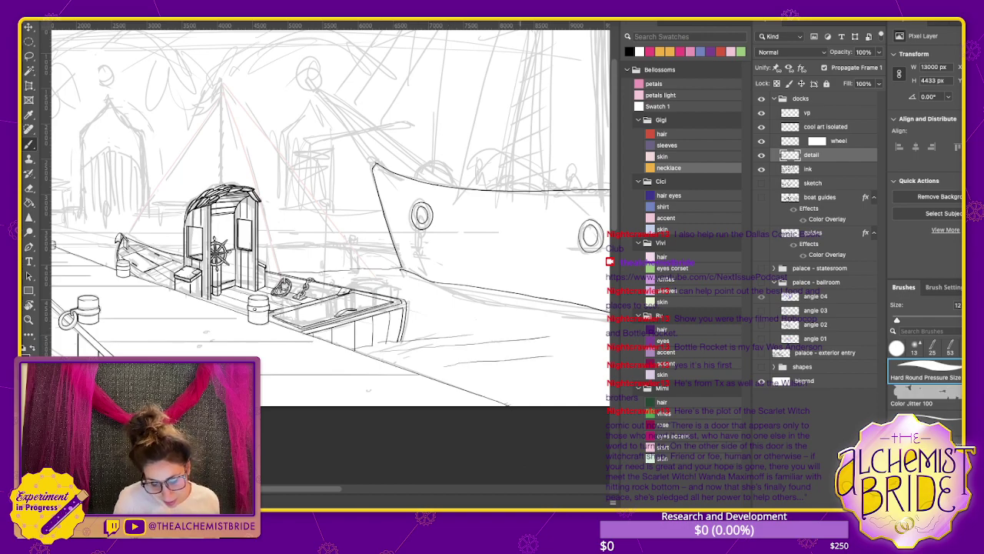
drag(506, 378, 523, 376)
scroll(327, 218, right, 5)
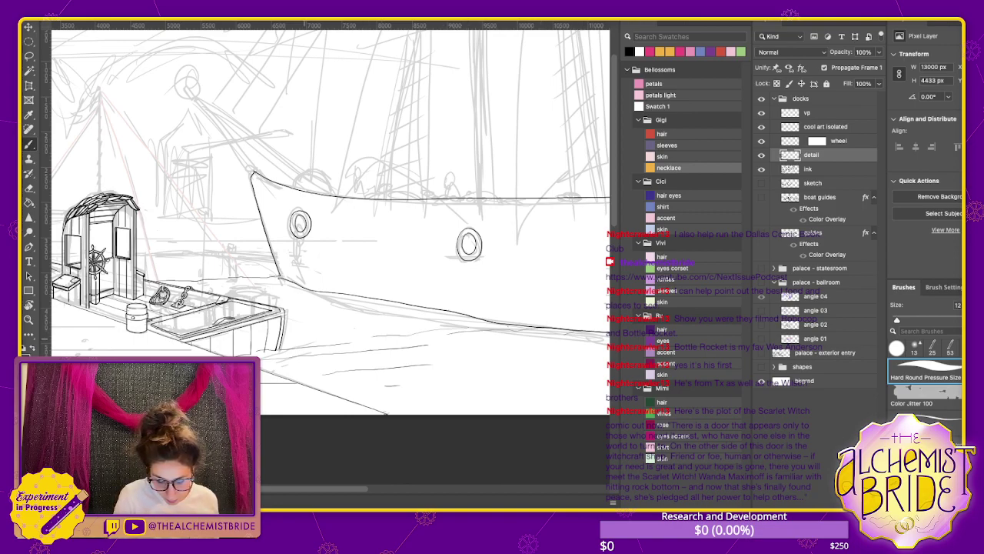
drag(286, 328, 429, 309)
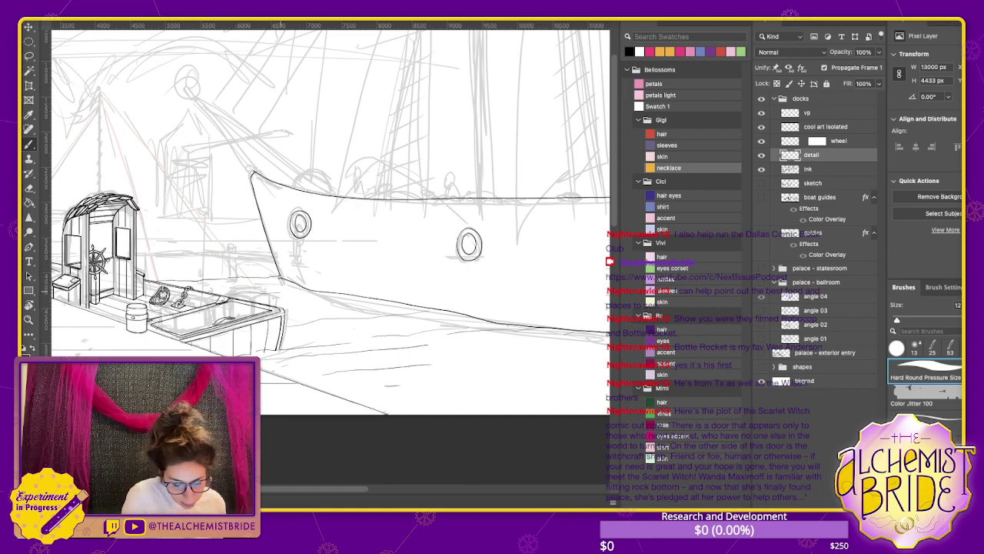
Draw a water line below the hull and erase the stray sketch lines beneath it
scroll(326, 218, right, 3)
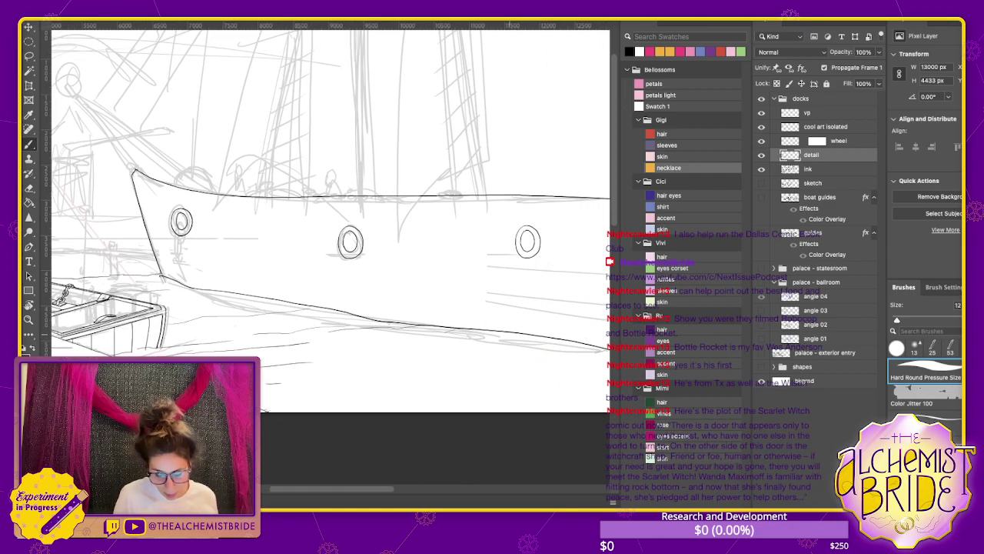
drag(551, 342, 417, 349)
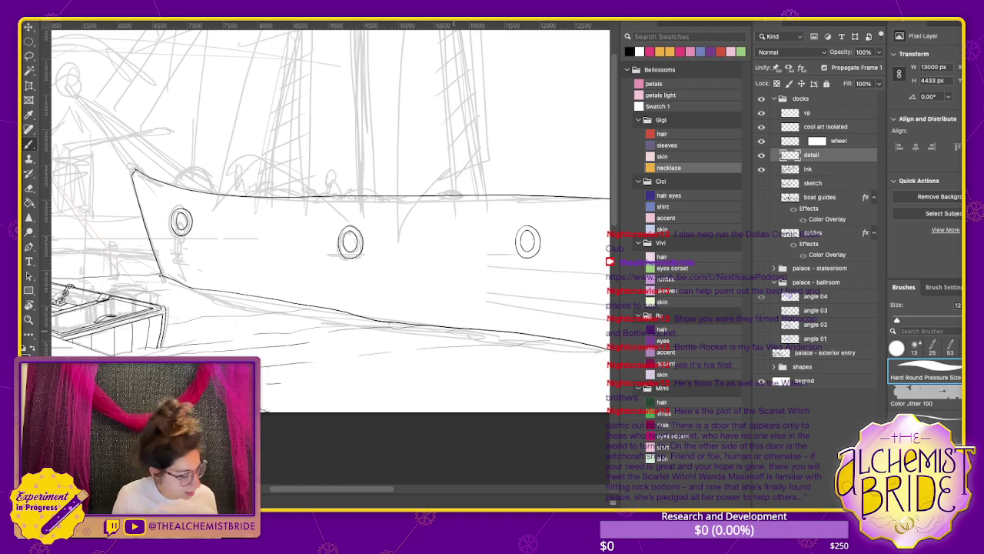
key(e)
mouse_move(339, 329)
mouse_down()
mouse_move(400, 328)
mouse_move(260, 333)
mouse_move(243, 348)
mouse_move(184, 353)
mouse_up()
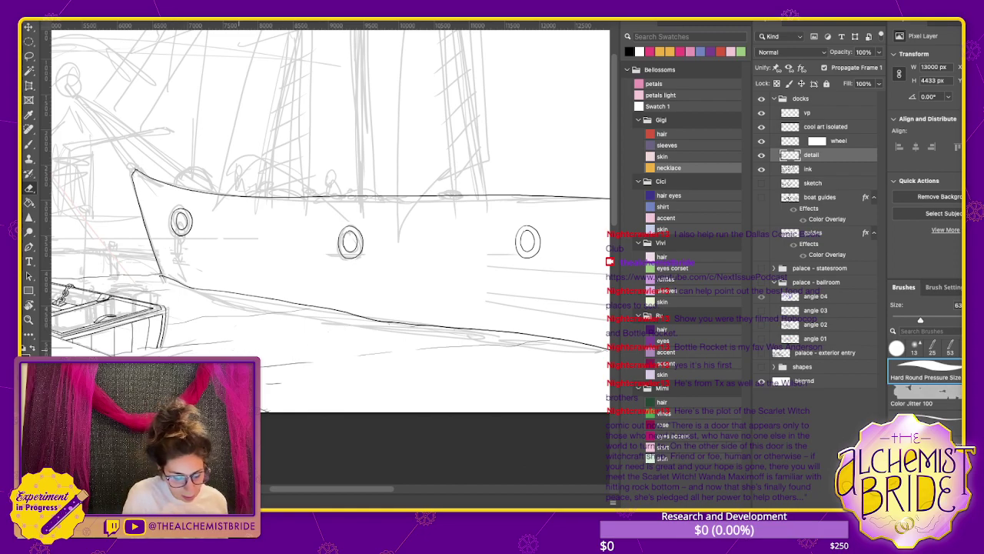
drag(314, 361, 259, 368)
drag(392, 351, 358, 356)
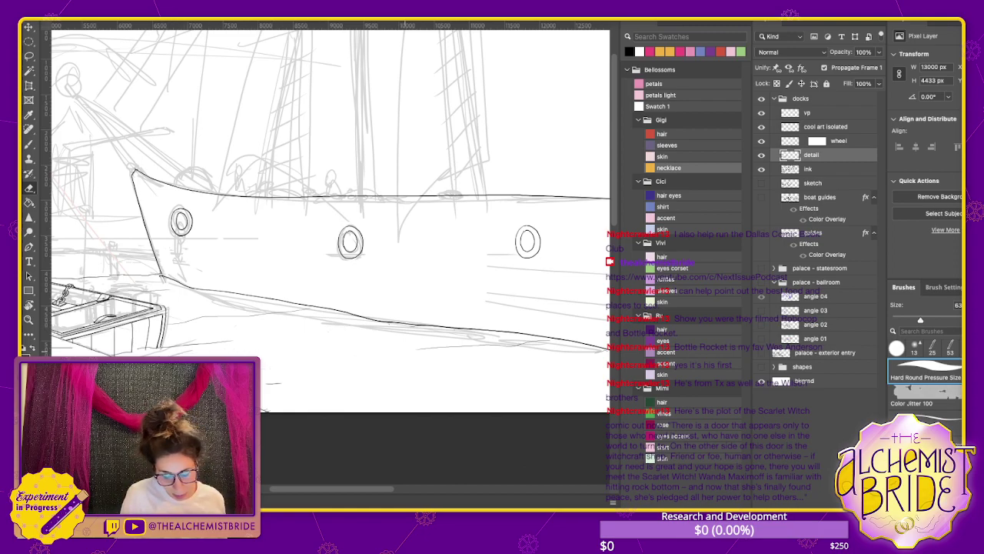
key(b)
Ink several water lines beneath the hull, undoing the short misplaced strokes
drag(522, 370, 263, 384)
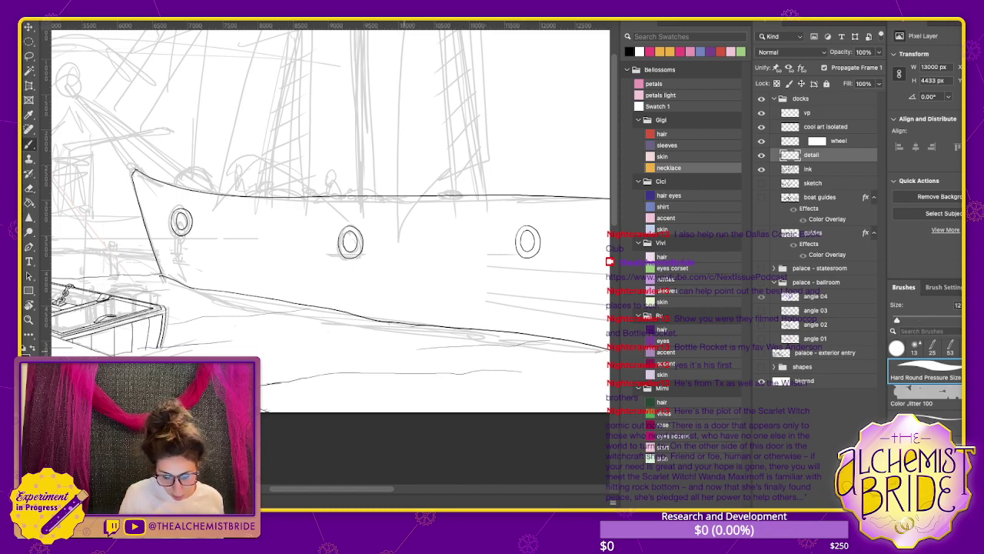
mouse_move(384, 349)
mouse_down()
mouse_move(260, 363)
mouse_move(270, 361)
mouse_up()
key(ctrl+z)
drag(351, 346, 189, 354)
mouse_move(401, 324)
mouse_down()
mouse_move(255, 336)
mouse_move(426, 328)
mouse_up()
key(ctrl+z)
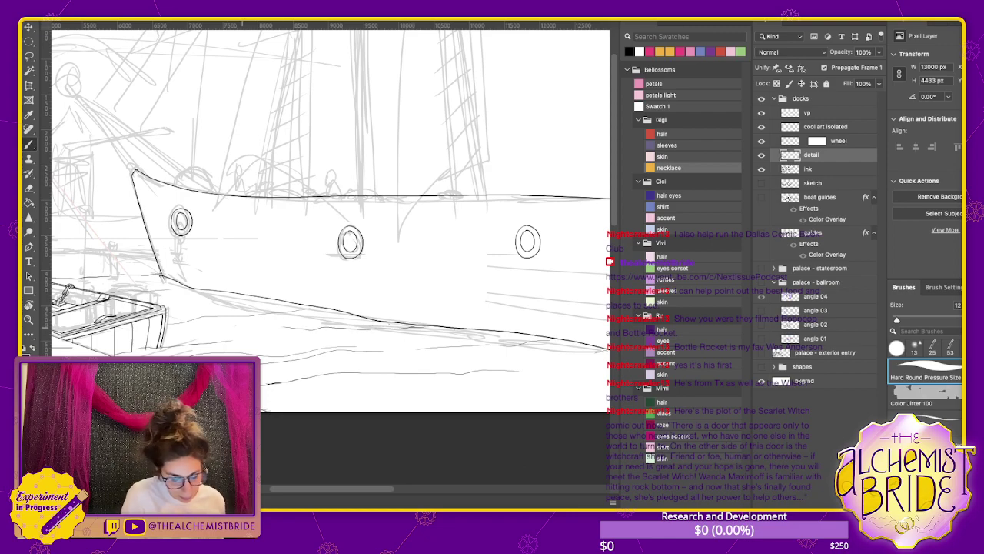
drag(243, 328, 176, 330)
scroll(331, 223, down, 3)
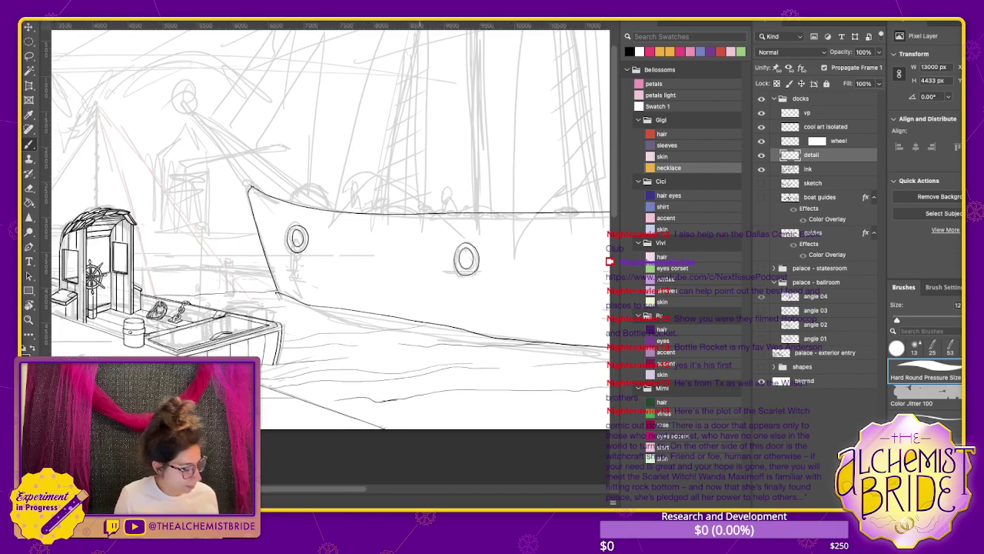
Erase faint lines under the hull and draw a long water line near the canvas bottom
key(e)
mouse_move(290, 339)
mouse_down()
mouse_move(418, 327)
mouse_move(331, 333)
mouse_move(328, 315)
mouse_move(294, 316)
mouse_move(305, 312)
mouse_up()
key(b)
scroll(331, 223, right, 5)
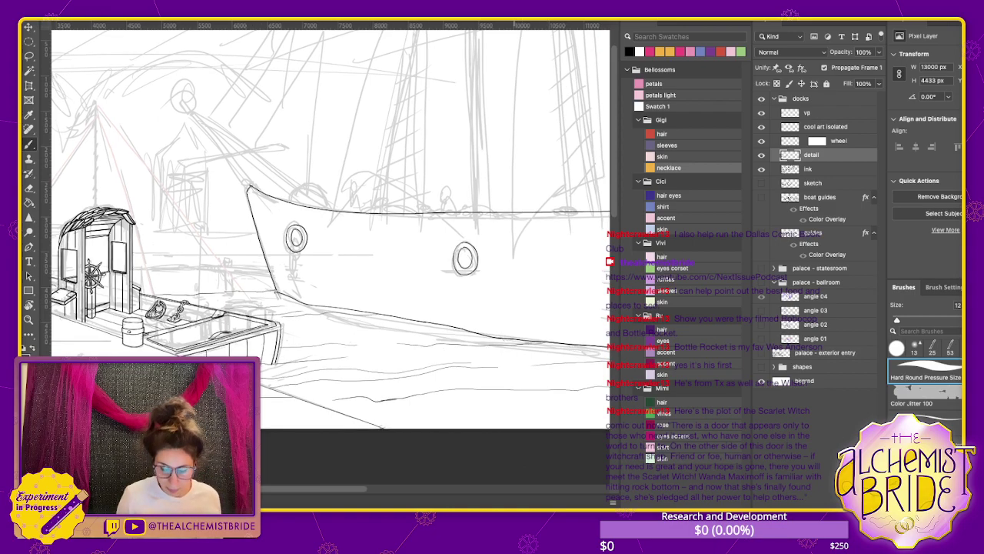
drag(266, 406, 586, 384)
scroll(331, 223, right, 4)
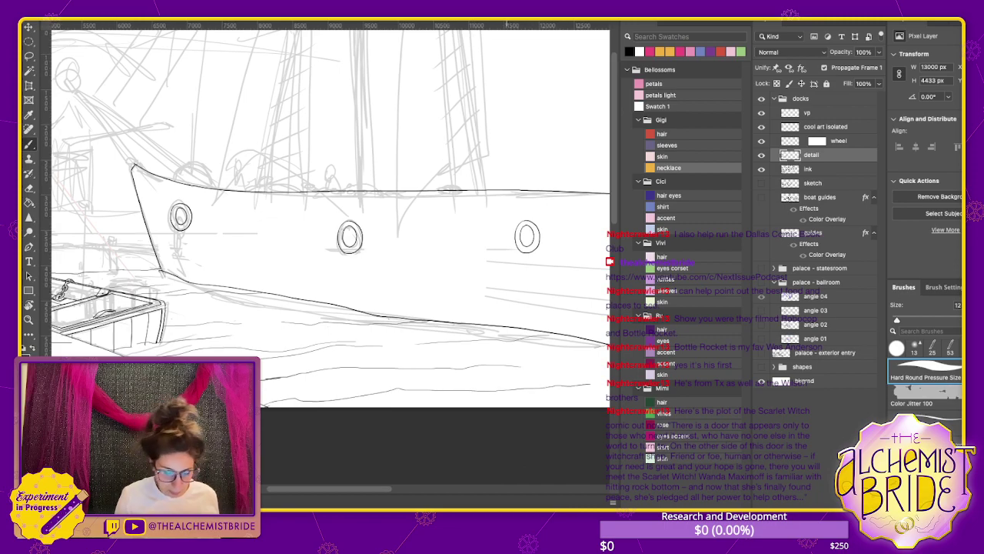
Ink the hull's lower edge and extend water lines toward the canvas bottom and edge
drag(526, 343, 378, 351)
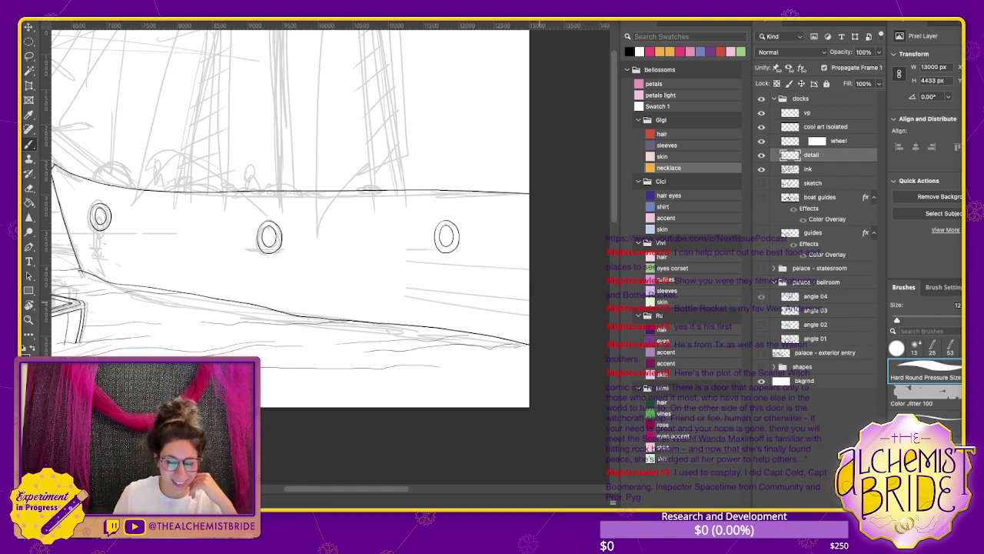
mouse_move(529, 382)
mouse_down()
mouse_move(369, 378)
mouse_move(349, 395)
mouse_move(529, 389)
mouse_up()
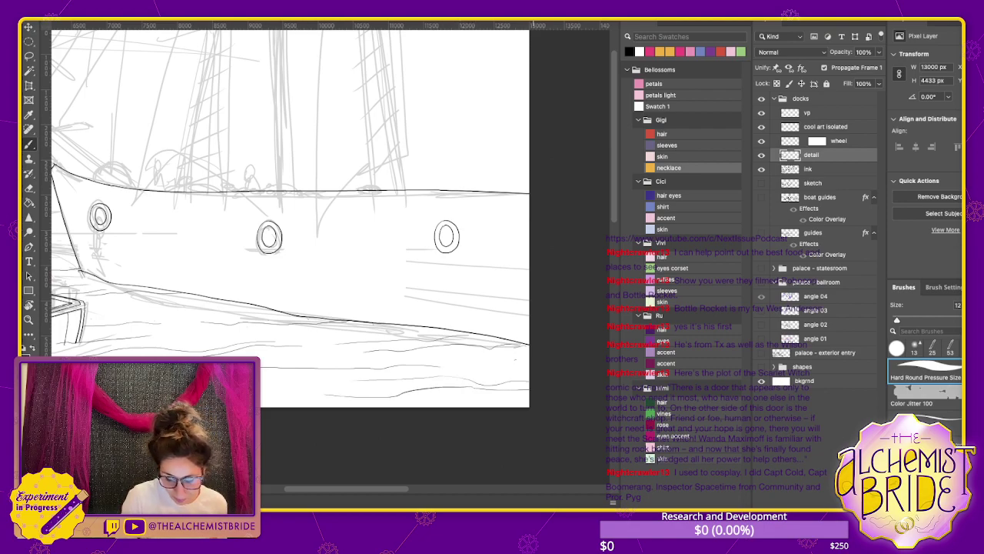
drag(323, 231, 527, 250)
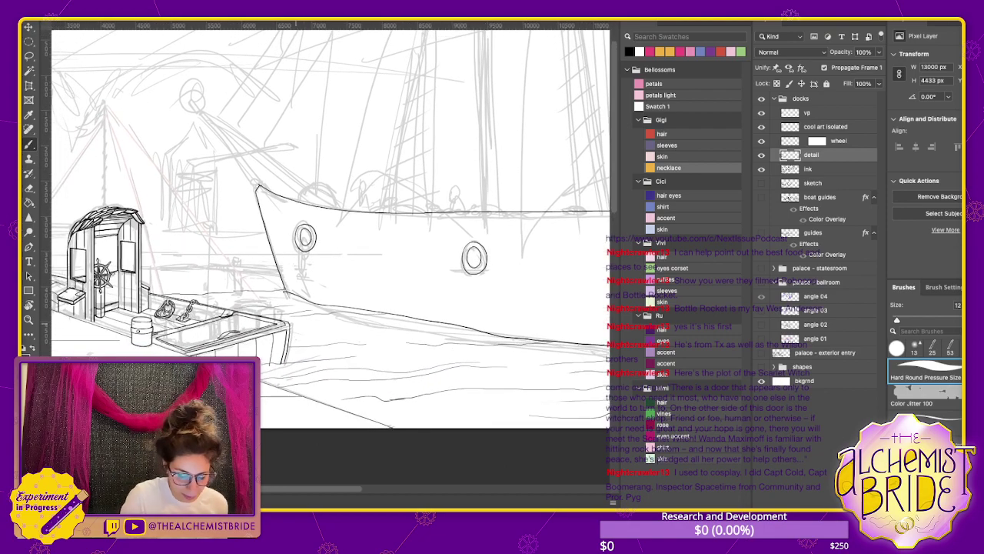
Lasso a piece of lower hull line, free-transform it, commit, and deselect
key(l)
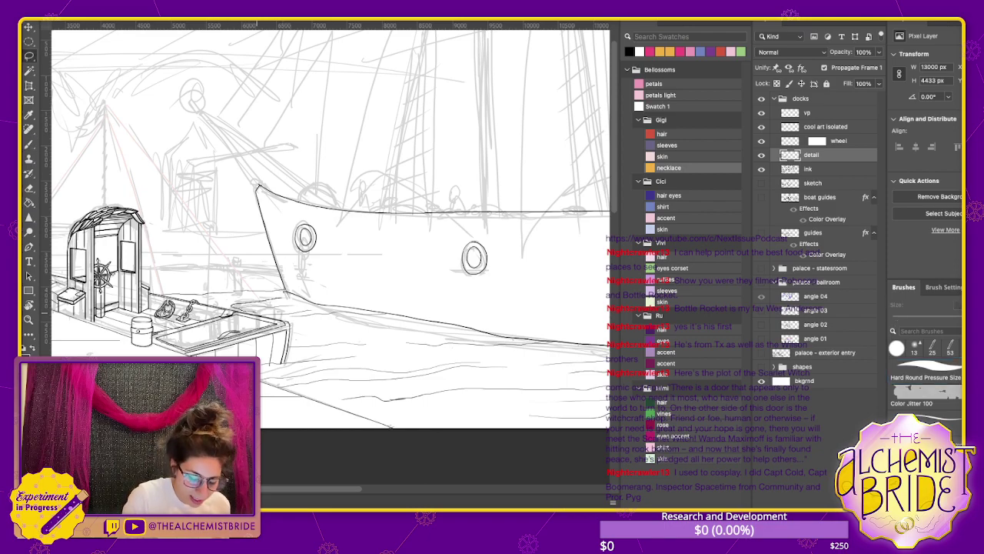
drag(259, 317, 318, 306)
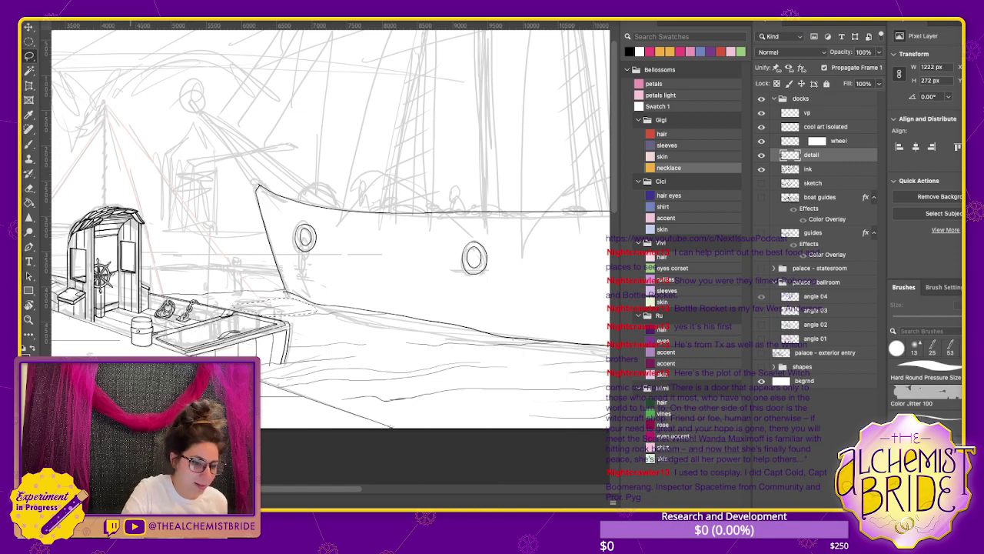
key(ctrl+t)
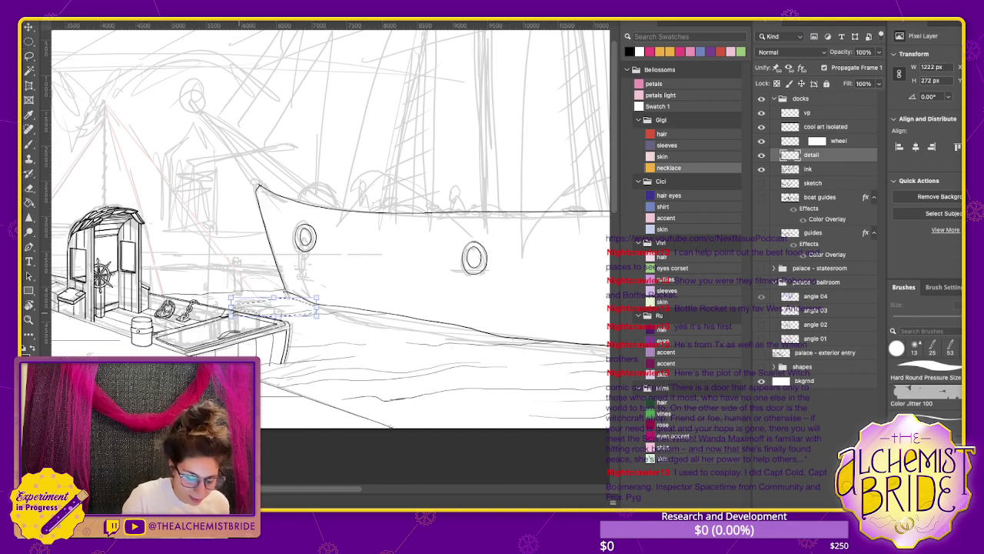
key(Return)
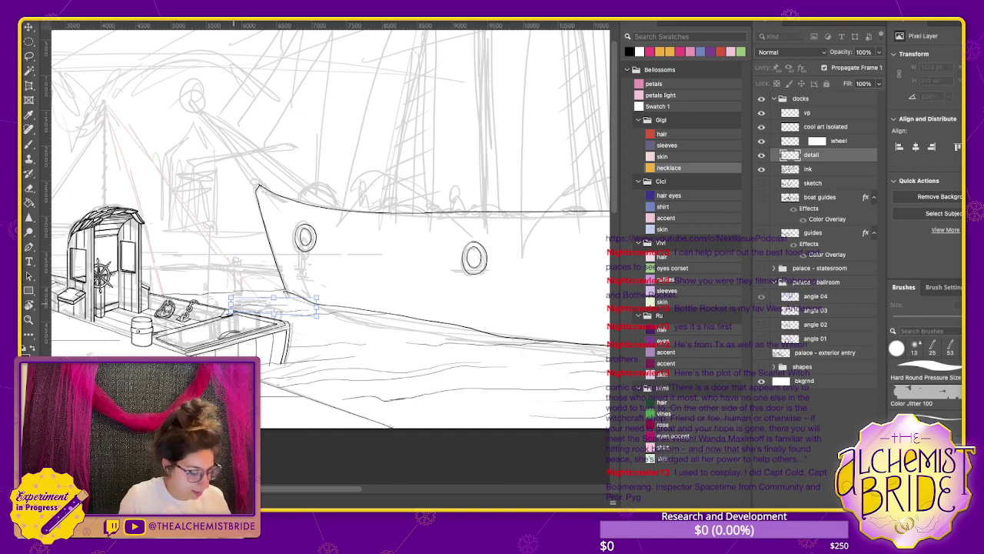
key(ctrl+d)
scroll(559, 283, down, 5)
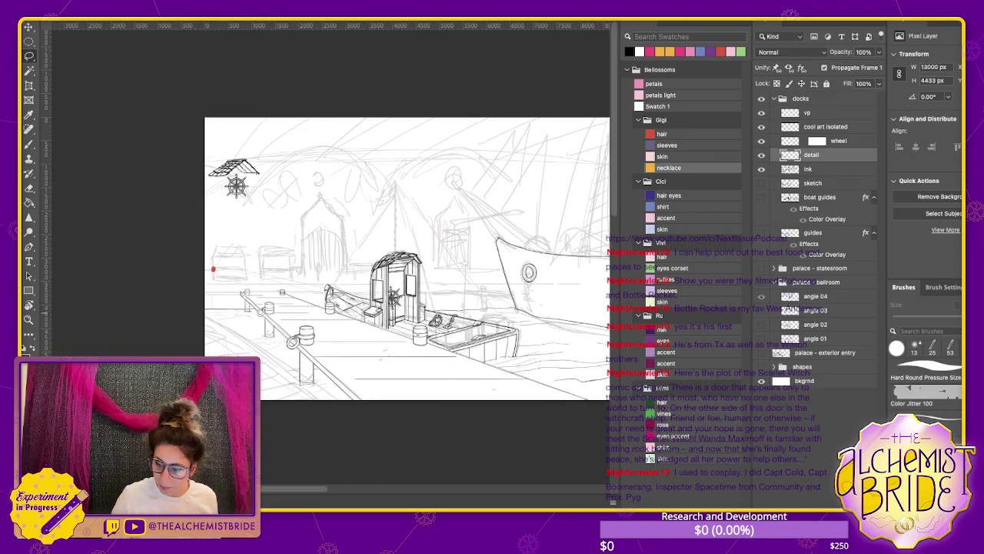
Set the ink layer's opacity to 22%
click(807, 169)
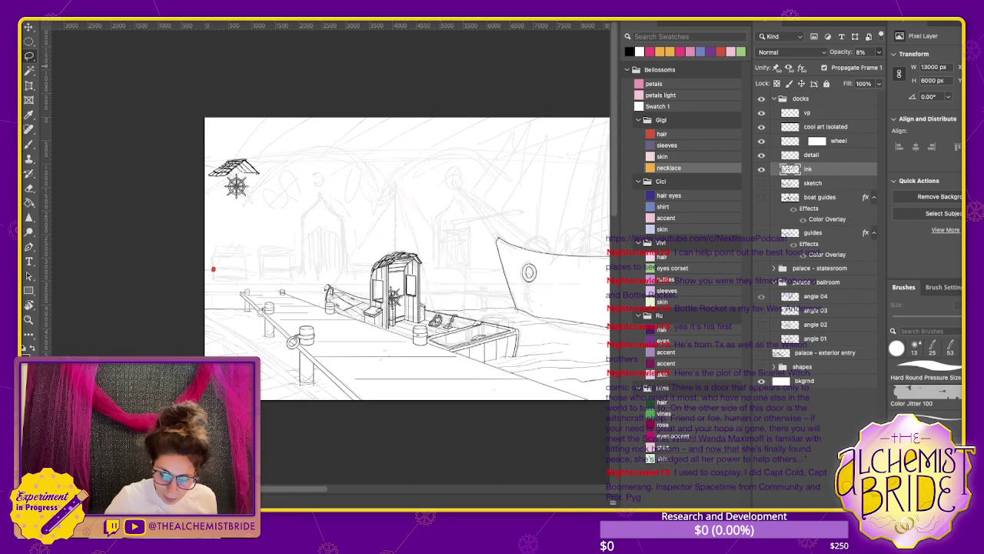
key(0)
key(8)
key(1)
key(1)
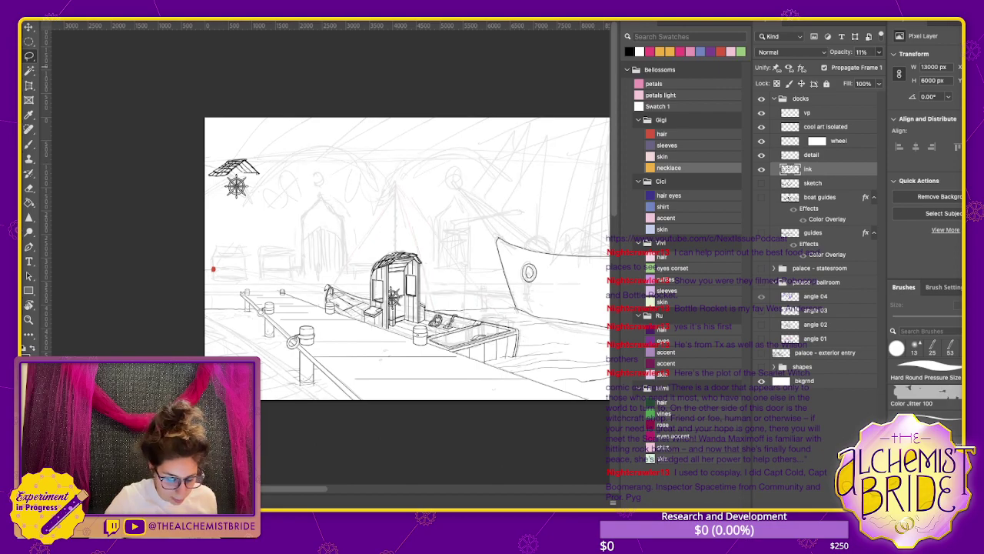
key(2)
key(2)
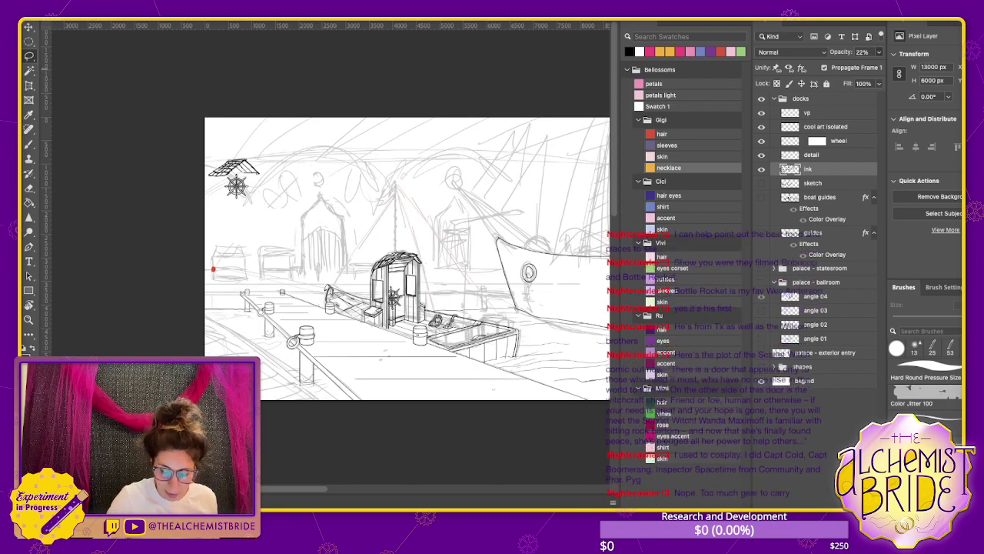
scroll(392, 257, right, 2)
scroll(392, 257, right, 5)
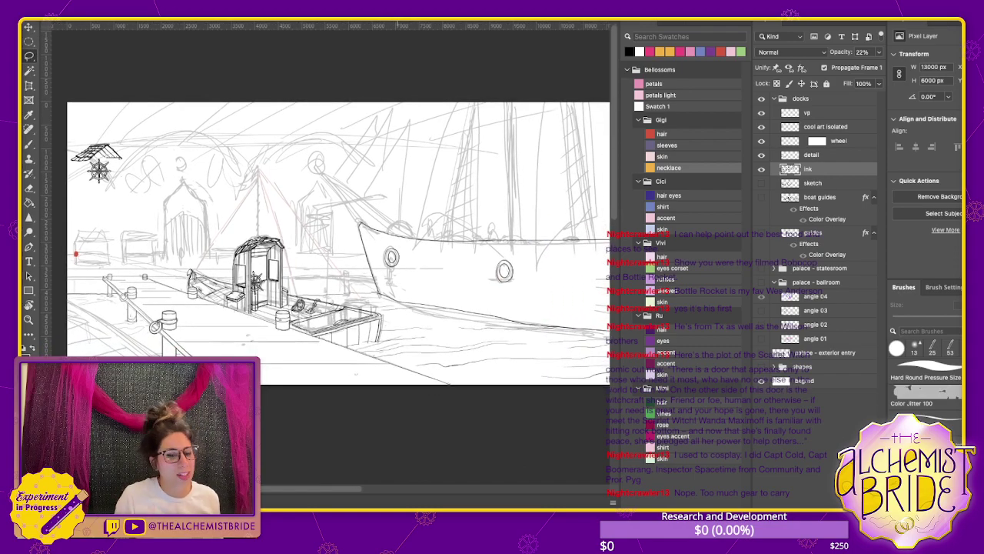
Zoom in on the boat and dock and select the detail layer with the Brush
key(ctrl+plus)
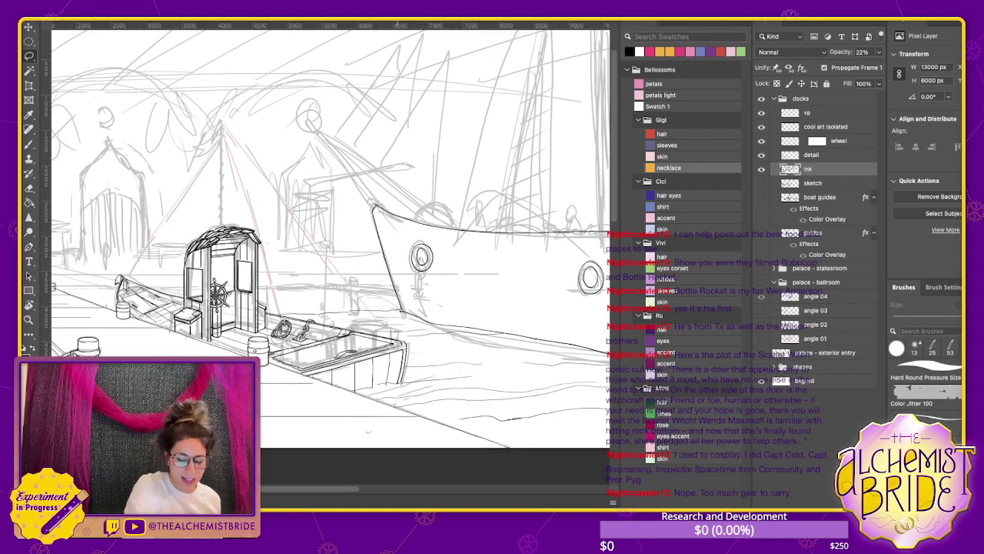
scroll(331, 234, left, 5)
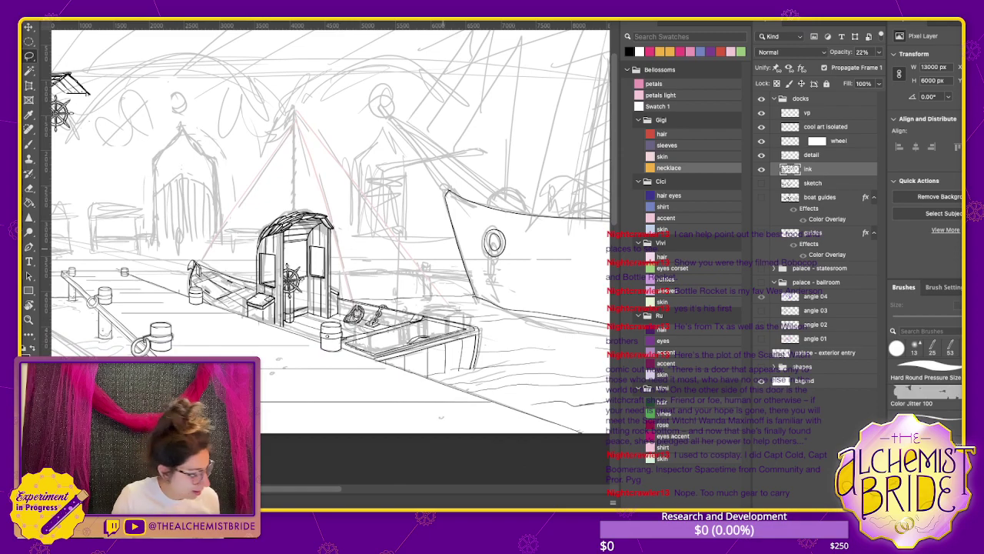
key(e)
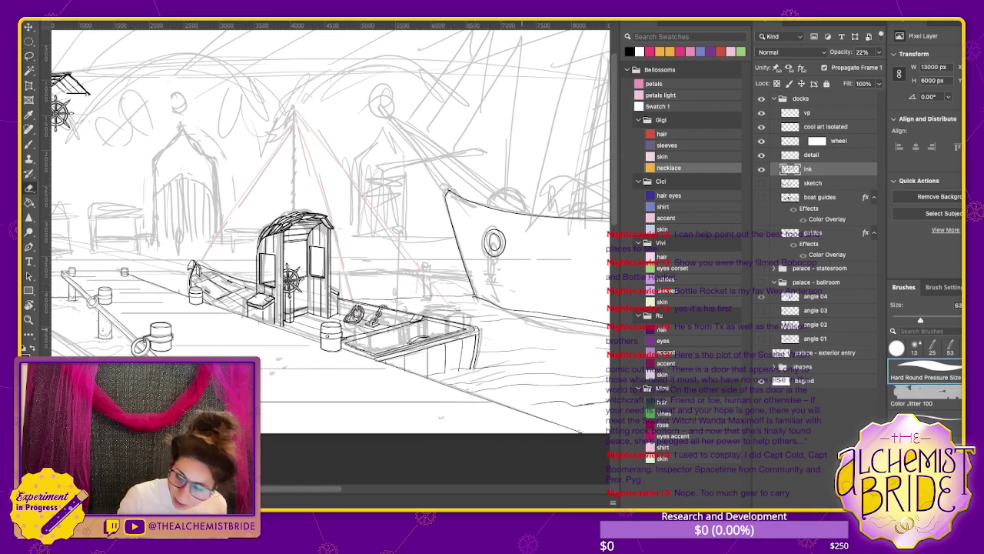
click(811, 155)
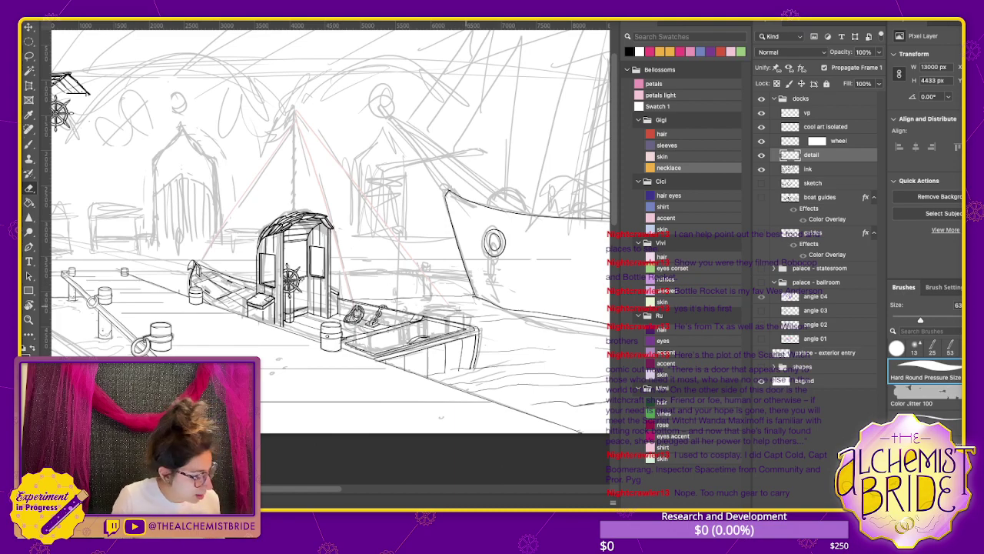
key(b)
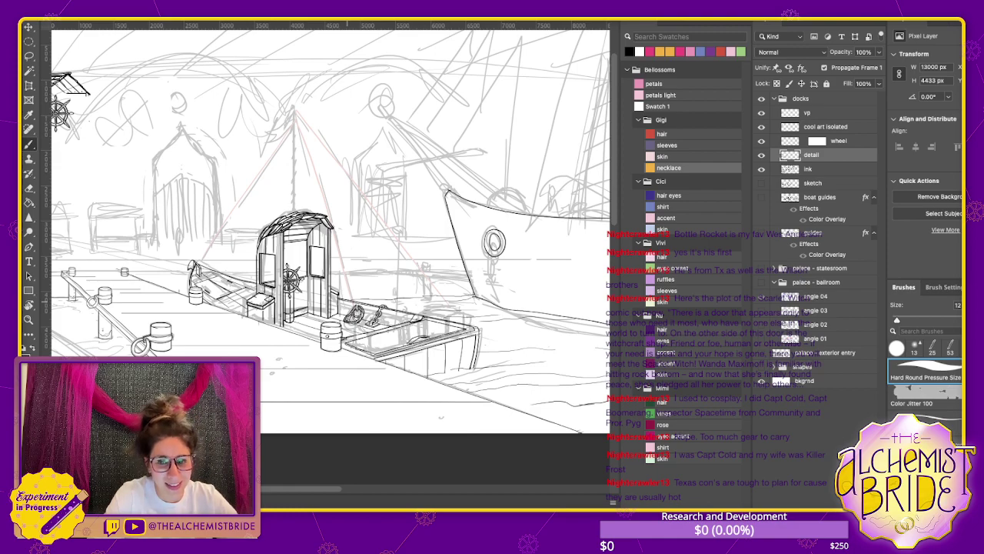
key(v)
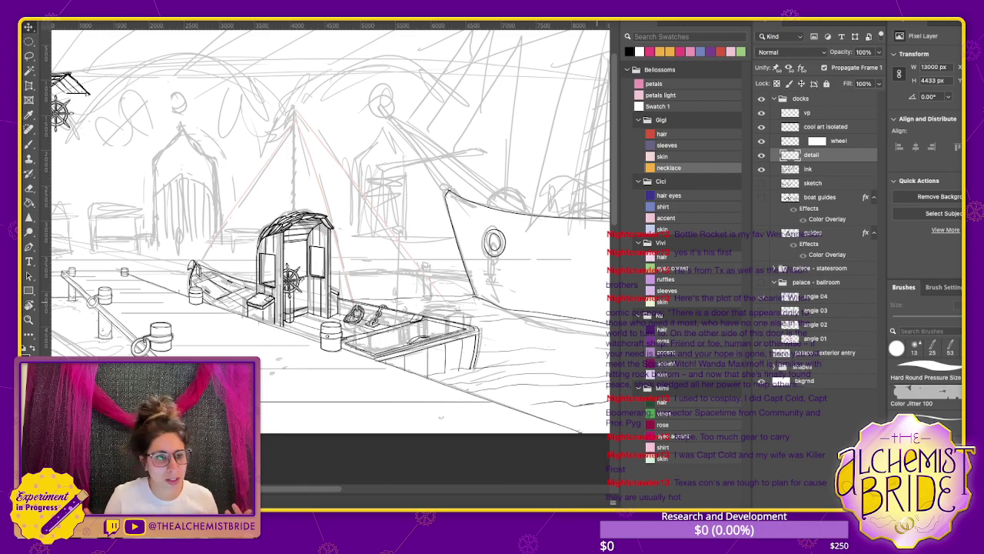
Select the rightmost porthole with the Elliptical Marquee, scale it smaller, and deselect
key(b)
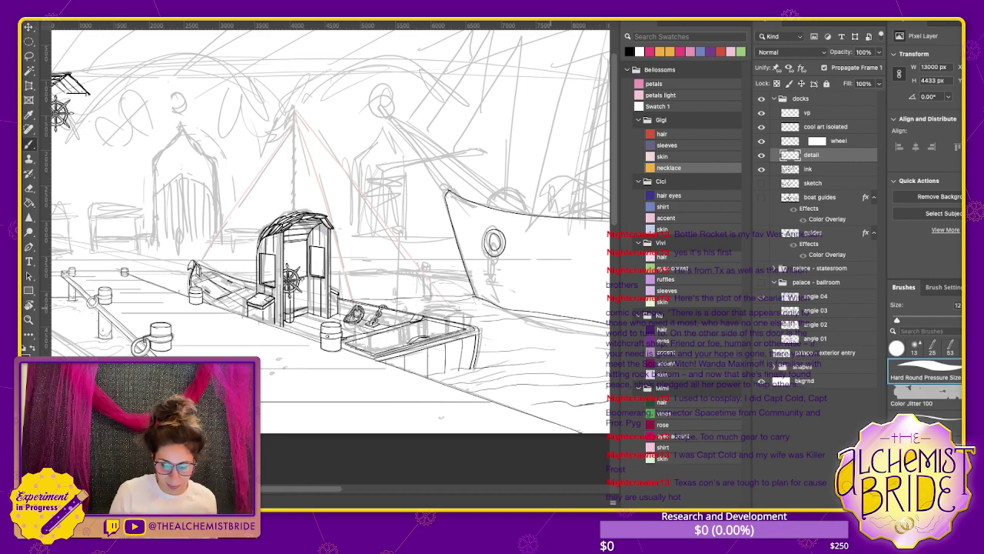
scroll(323, 230, right, 10)
scroll(308, 246, up, 1)
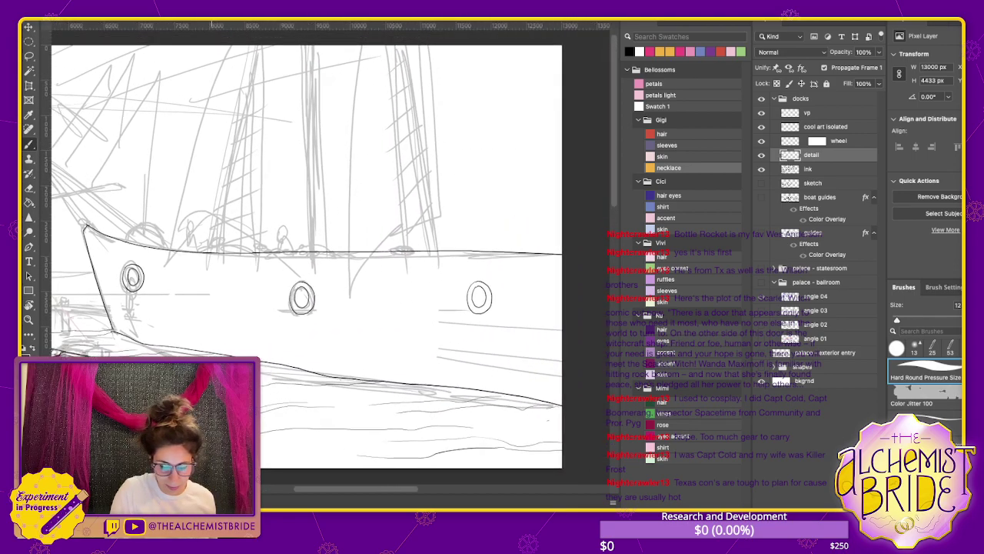
key(m)
drag(470, 267, 524, 328)
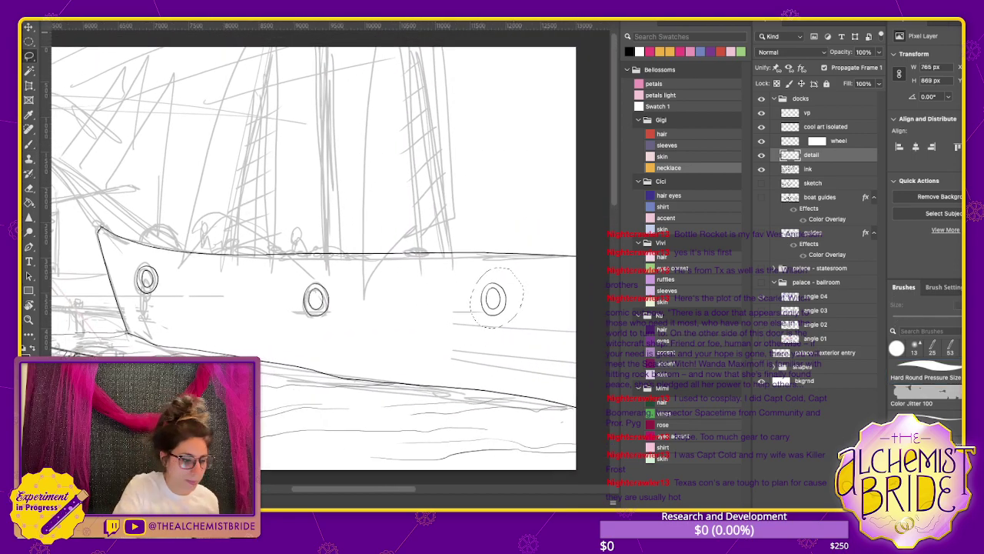
key(v)
drag(470, 268, 485, 291)
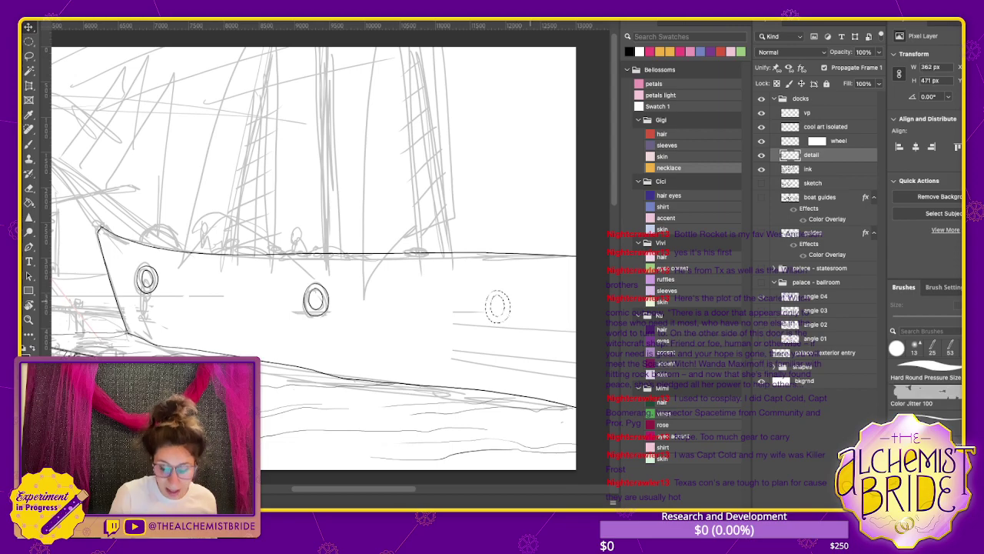
key(ctrl+d)
Redraw the darker hull line right of the porthole after undoing the faint strokes
key(b)
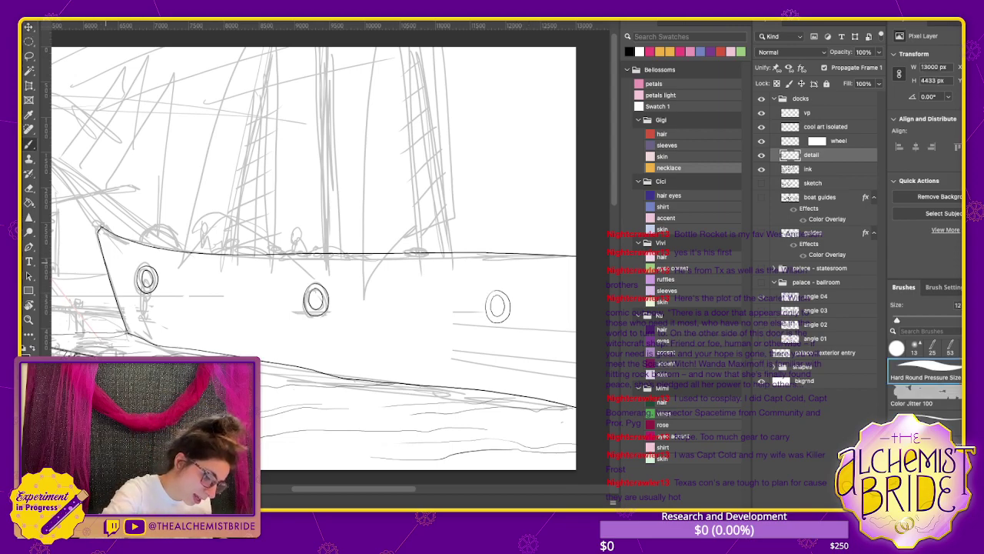
mouse_move(105, 264)
mouse_down()
mouse_move(298, 295)
mouse_move(575, 307)
mouse_up()
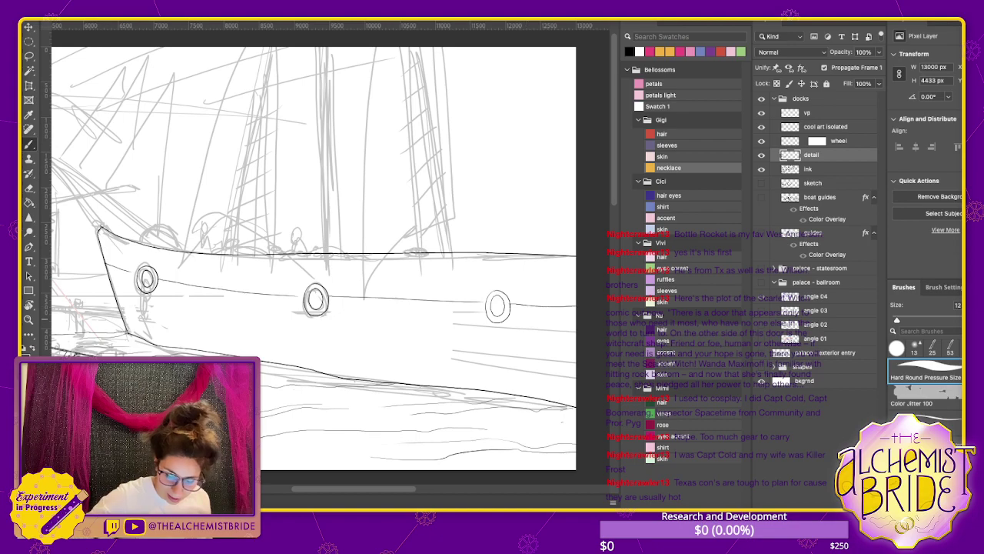
key(ctrl+z)
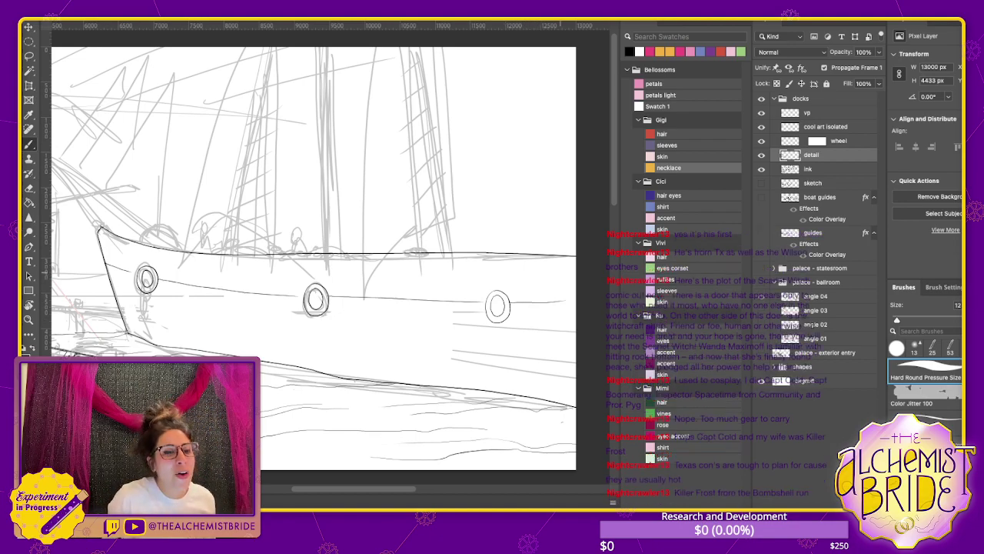
key(ctrl+z)
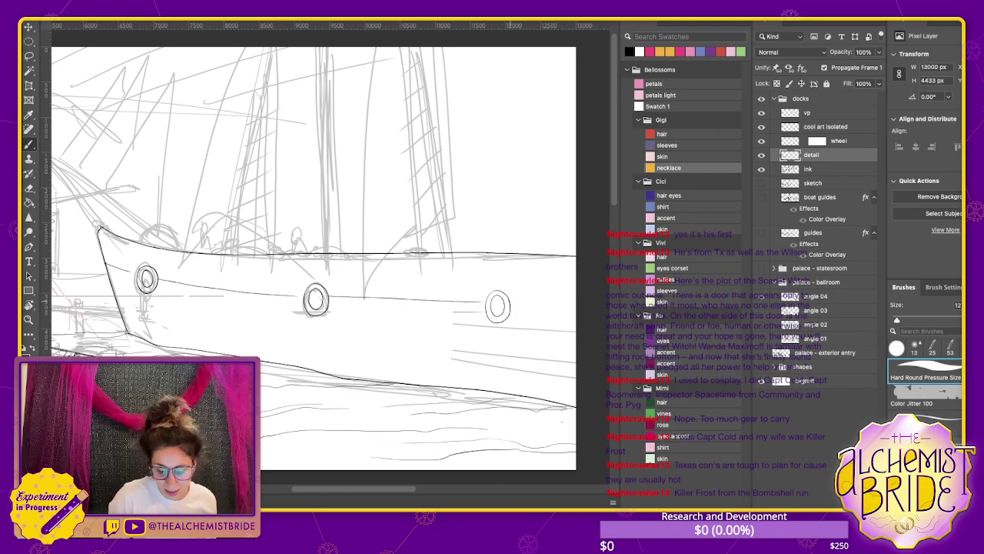
drag(509, 302, 569, 304)
key(h)
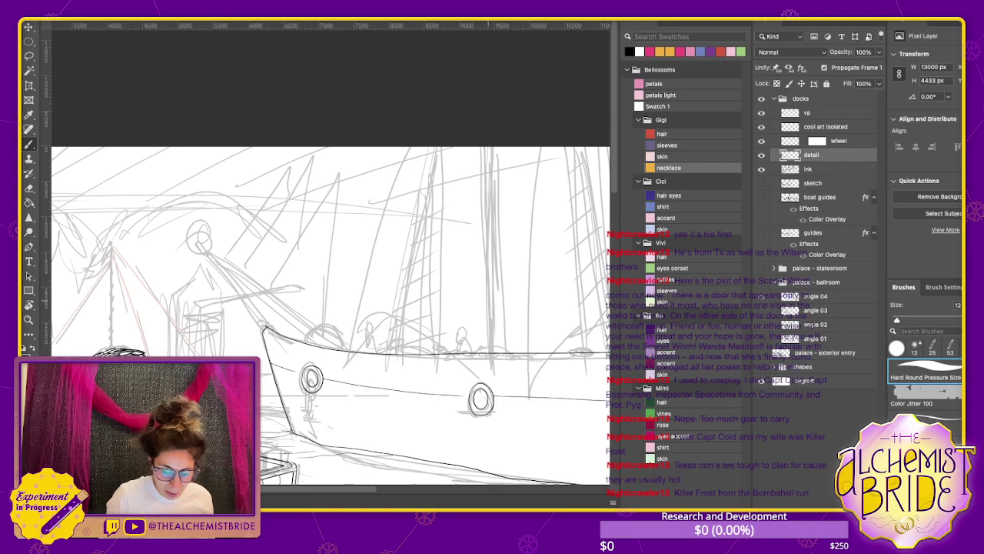
Ink both mast sides as tall straight lines from the hull, redrawing the misplaced second one
drag(386, 354, 420, 146)
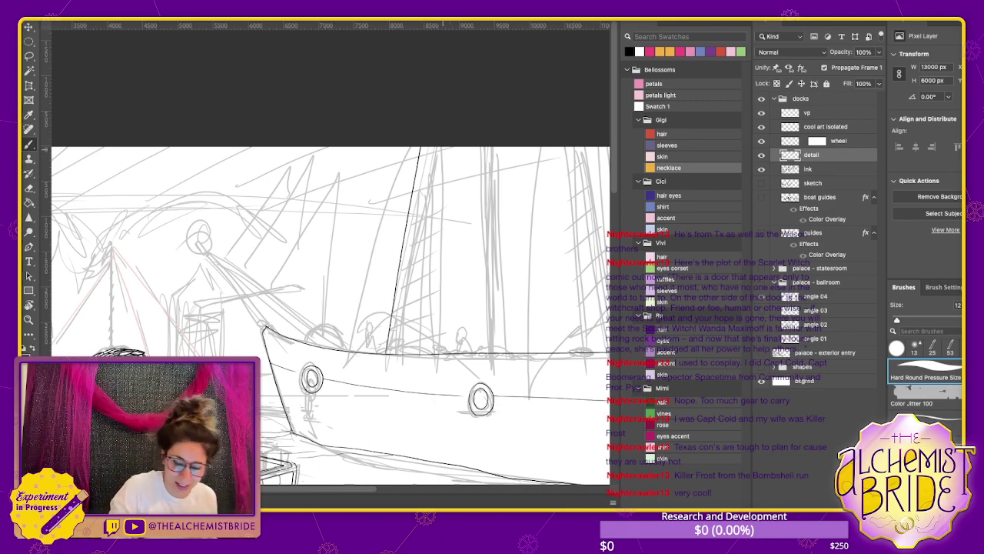
drag(439, 146, 438, 276)
key(ctrl+z)
drag(441, 146, 444, 346)
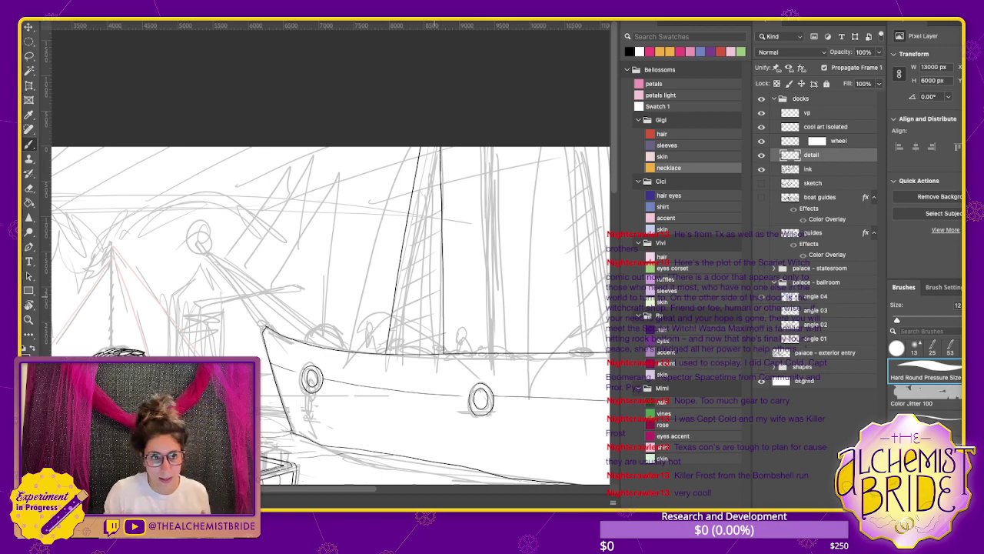
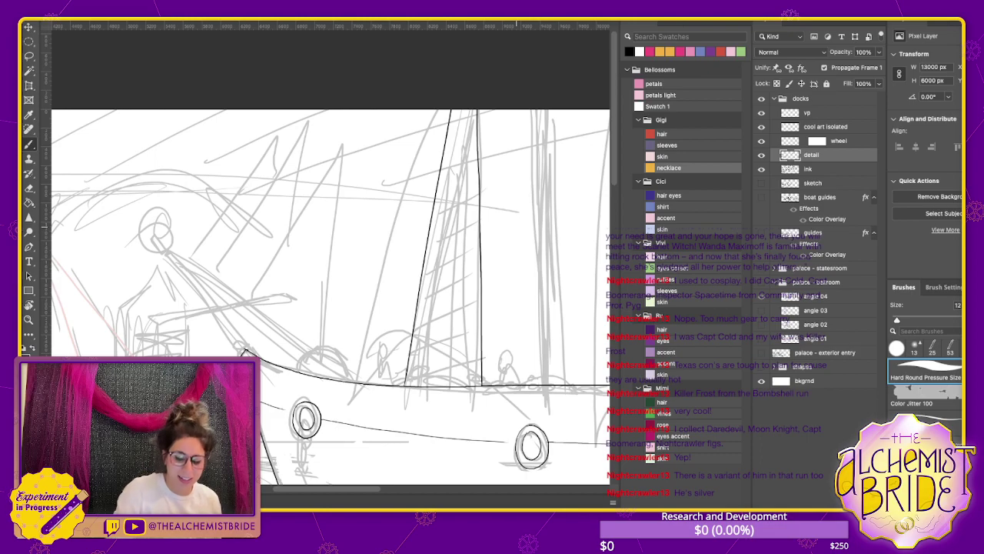
Ink the sail's right edge, the line beside the mast, and the sail's slightly curved bottom edge
drag(472, 114, 480, 372)
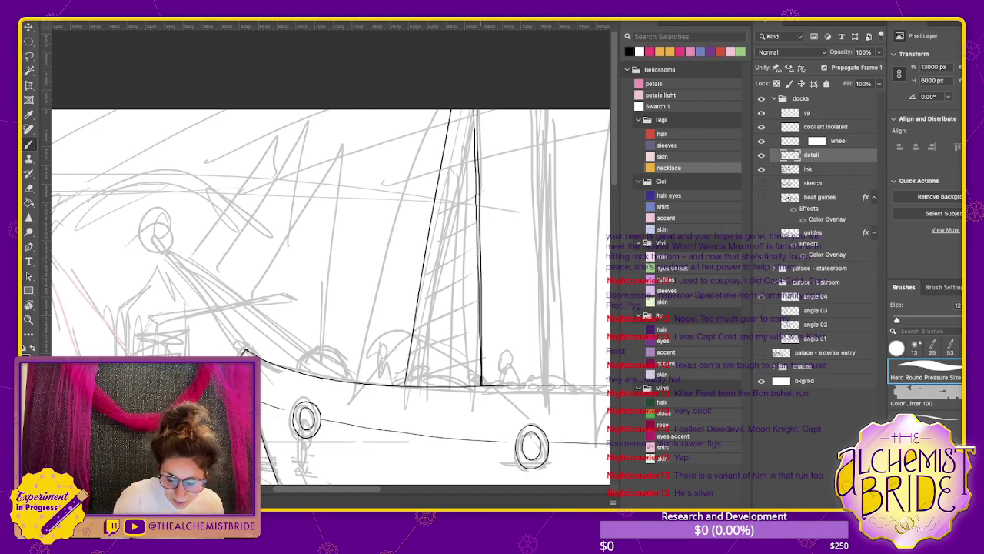
drag(454, 110, 409, 374)
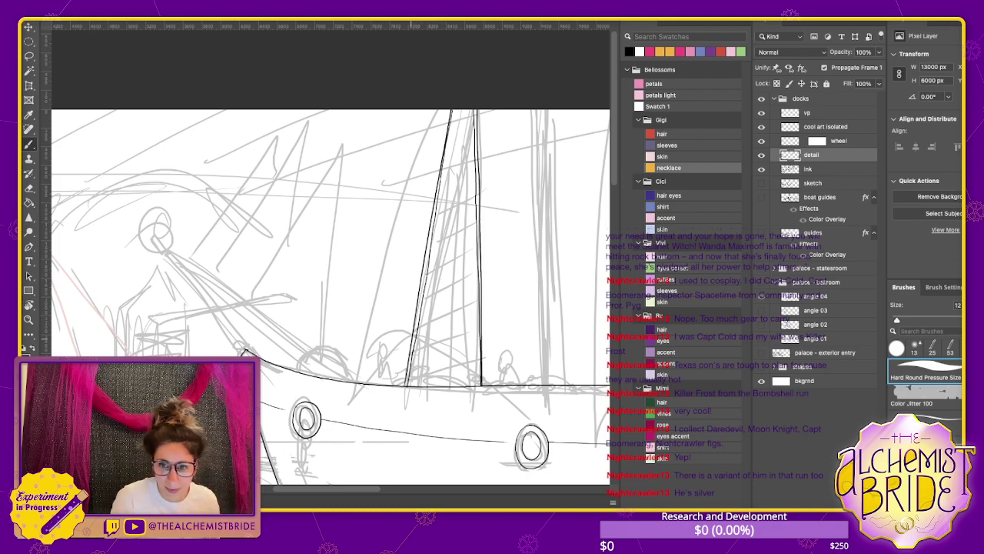
drag(411, 371, 480, 370)
drag(420, 370, 471, 373)
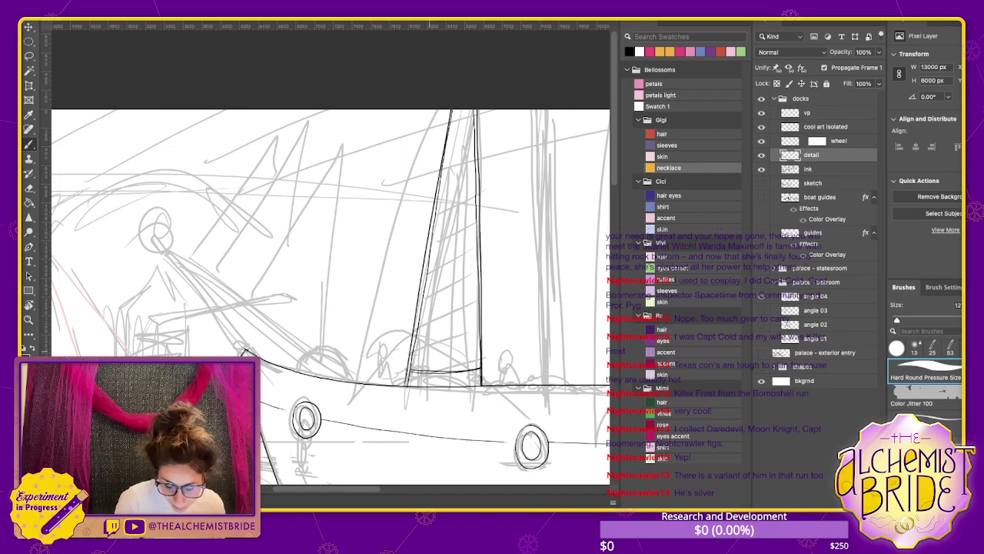
Ink several horizontal rigging rungs across the lower part of the mast
mouse_move(412, 352)
mouse_down()
mouse_move(483, 344)
mouse_move(424, 353)
mouse_move(475, 347)
mouse_up()
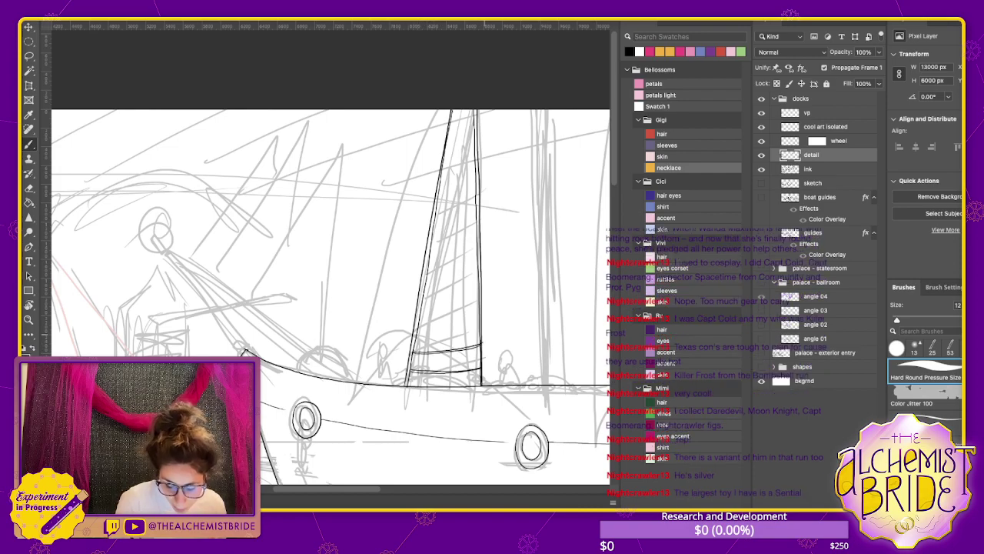
drag(417, 333, 480, 324)
drag(419, 336, 477, 328)
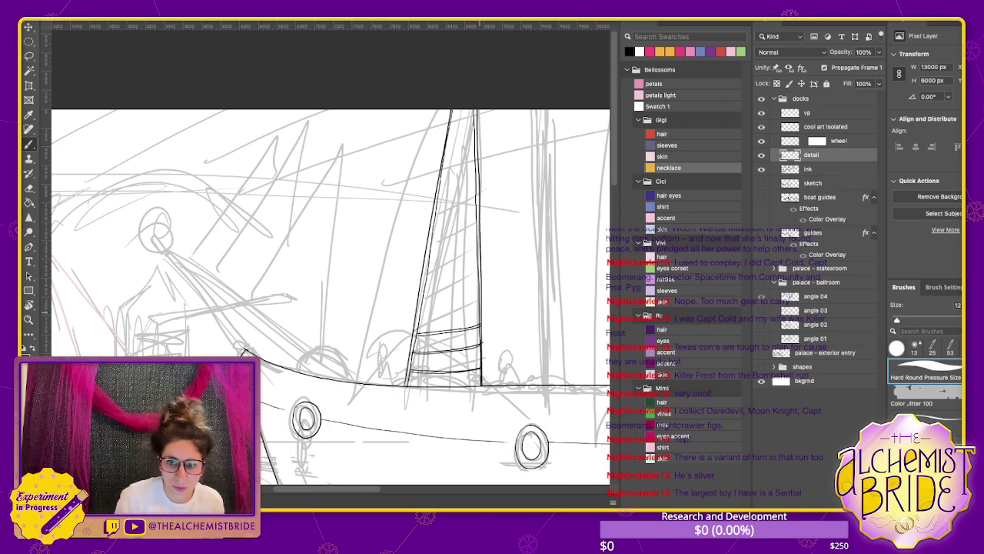
drag(426, 314, 475, 305)
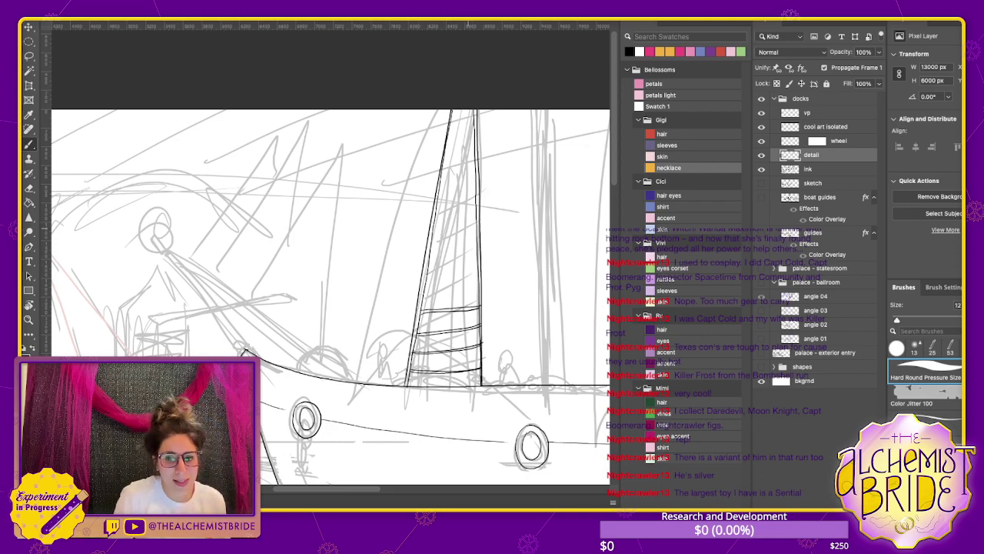
mouse_move(424, 293)
mouse_down()
mouse_move(481, 291)
mouse_move(472, 289)
mouse_move(473, 247)
mouse_move(452, 231)
mouse_move(480, 223)
mouse_move(464, 206)
mouse_move(476, 202)
mouse_move(479, 146)
mouse_move(469, 149)
mouse_move(467, 128)
mouse_move(477, 115)
mouse_up()
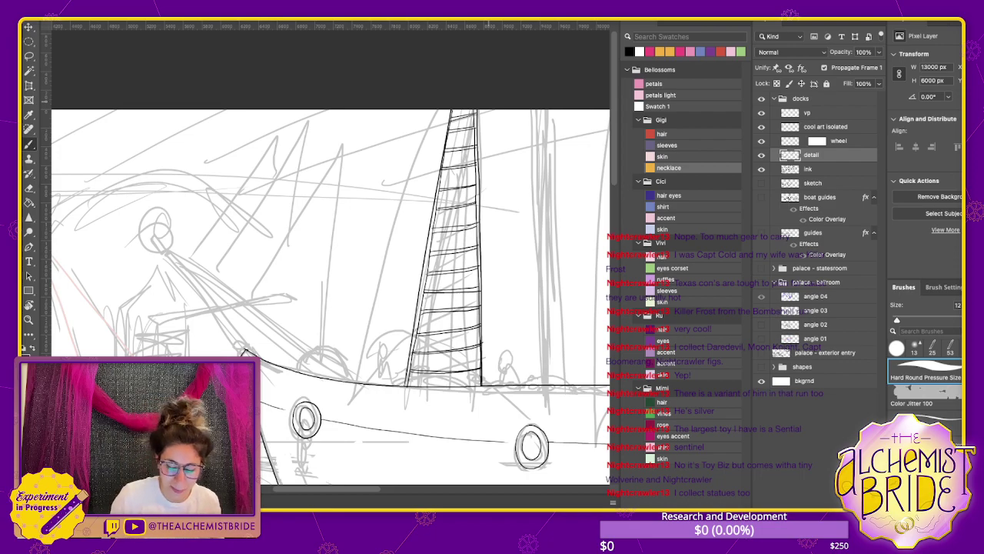
Ink vertical rope lines from the rigging top down to the deck, redoing one crooked stroke
drag(465, 111, 441, 387)
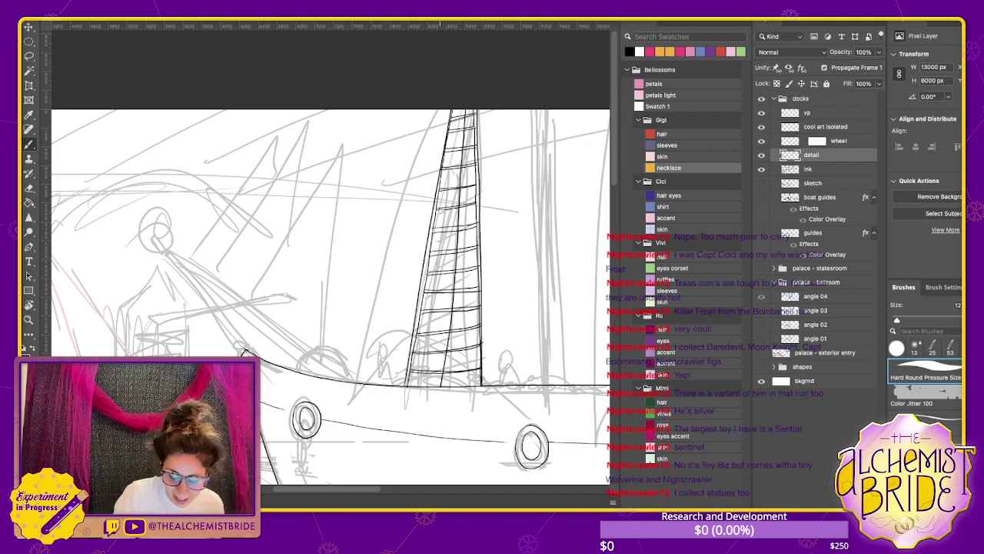
key(ctrl+z)
drag(466, 112, 458, 386)
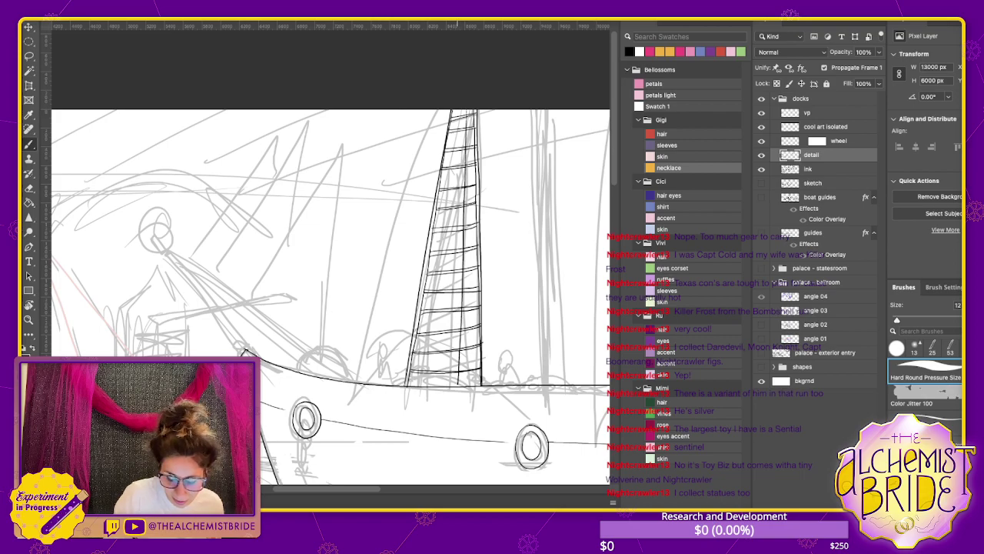
drag(467, 117, 460, 371)
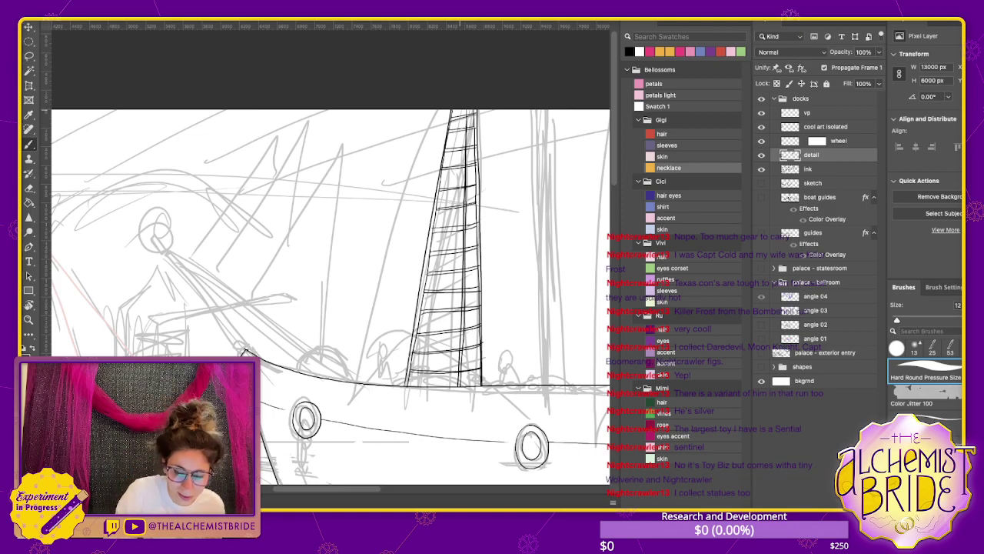
drag(459, 111, 432, 380)
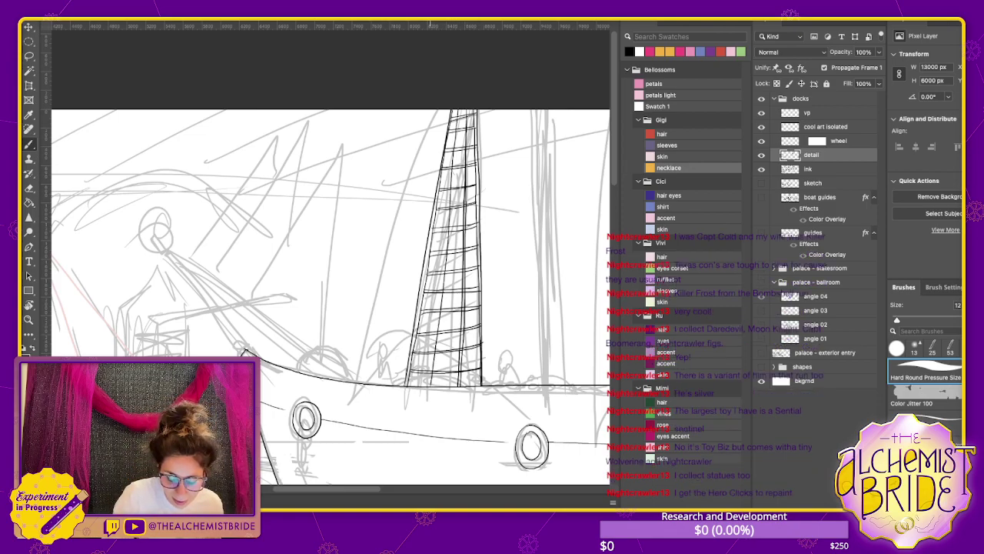
drag(457, 114, 428, 383)
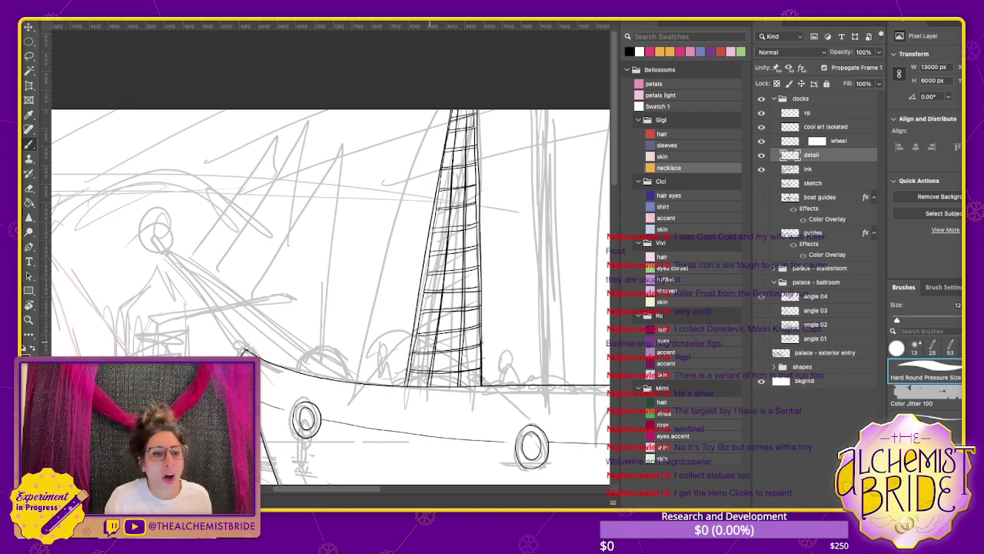
With the Eraser, open gaps at each rope crossing up the ladder's right rail
key(e)
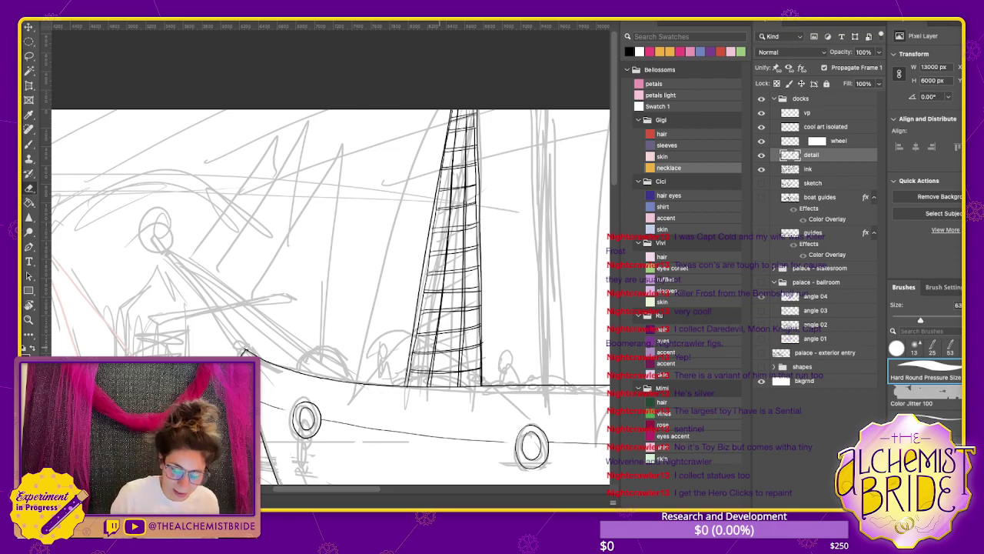
click(435, 352)
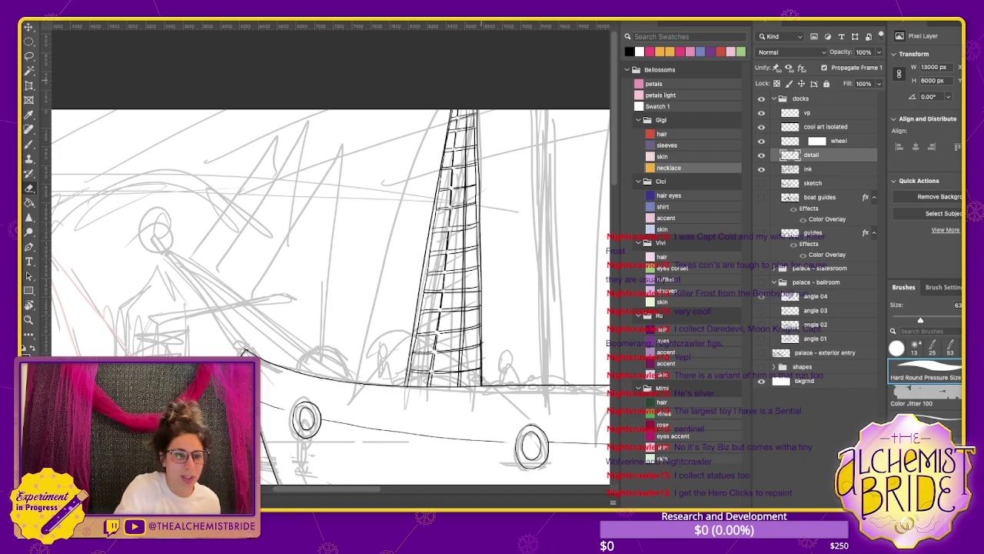
scroll(446, 381, up, 6)
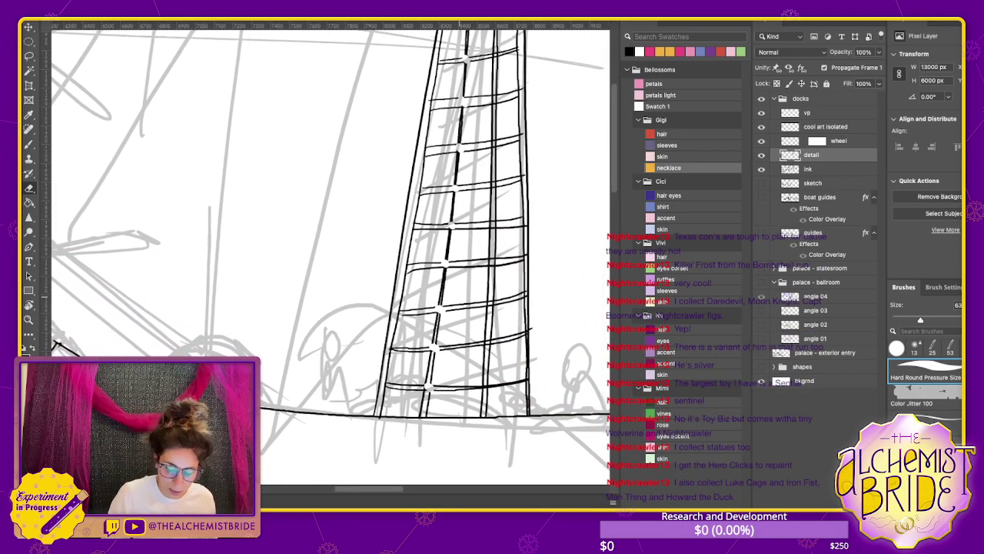
click(478, 381)
click(480, 339)
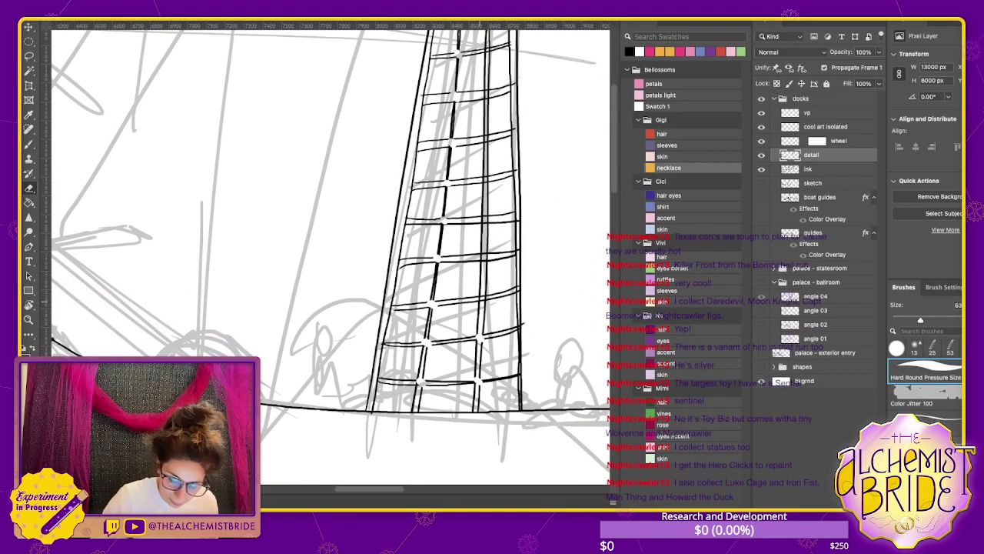
click(482, 298)
click(484, 255)
click(485, 218)
click(486, 179)
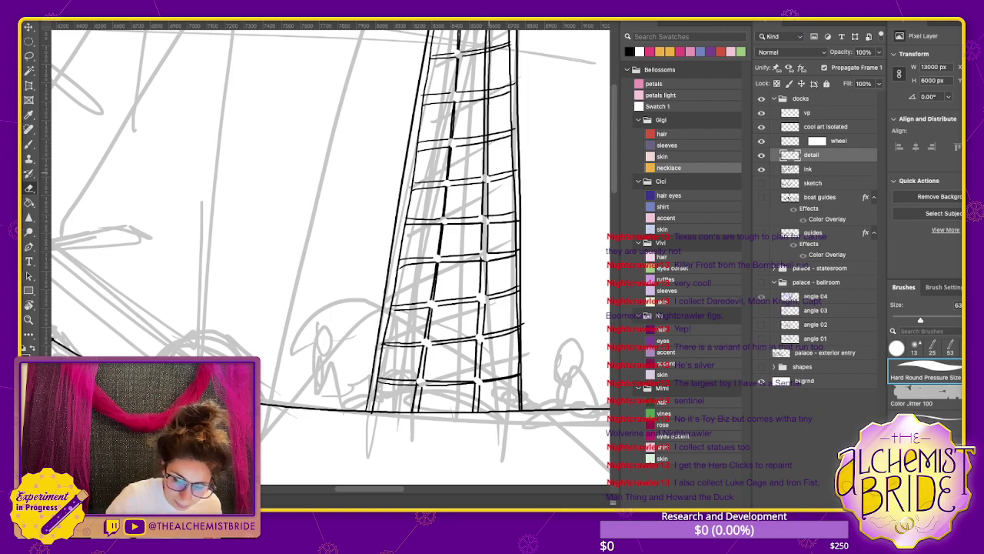
click(488, 140)
click(487, 95)
click(488, 49)
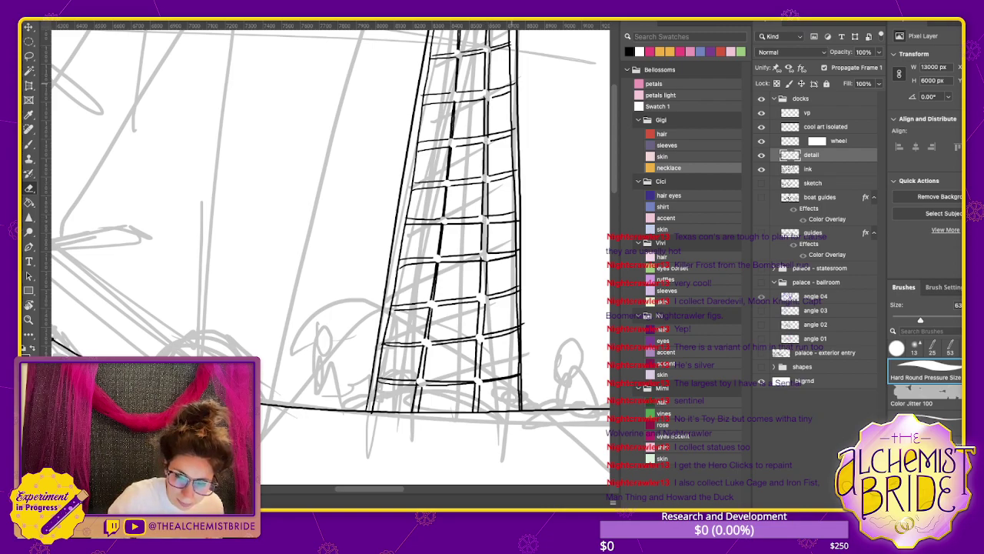
Erase the rope-crossing gaps along the middle vertical line and up the left rail
click(514, 86)
click(510, 44)
click(514, 132)
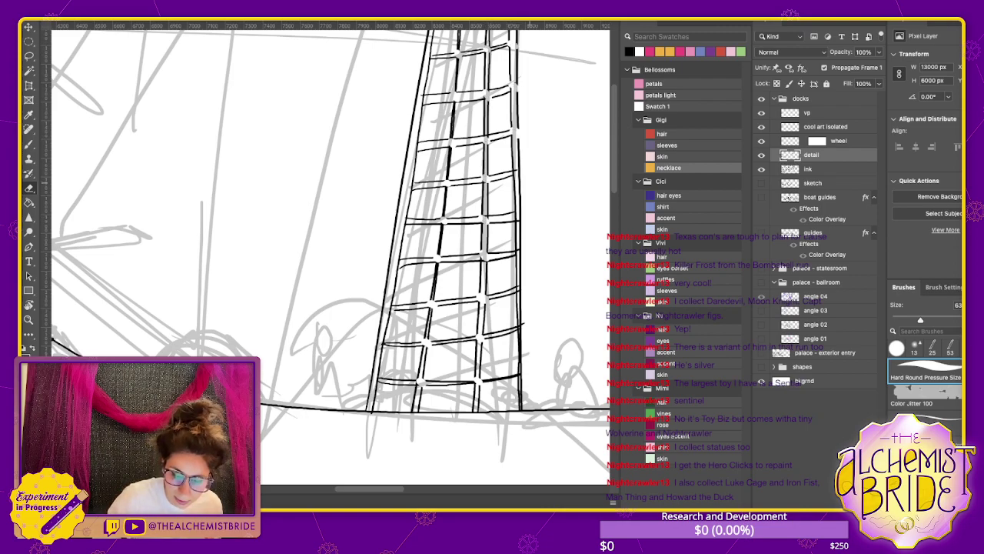
click(515, 174)
click(521, 217)
click(518, 252)
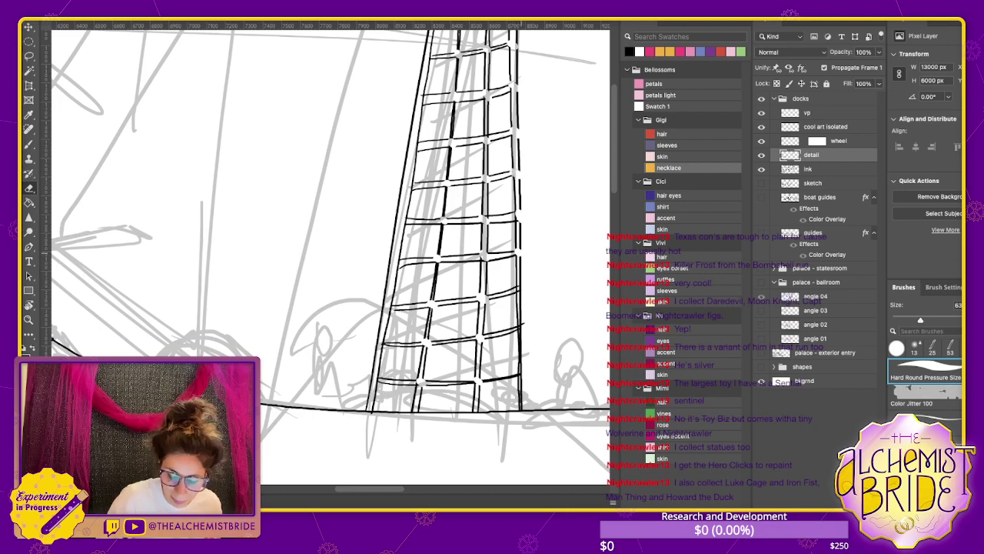
click(517, 289)
click(519, 327)
click(519, 374)
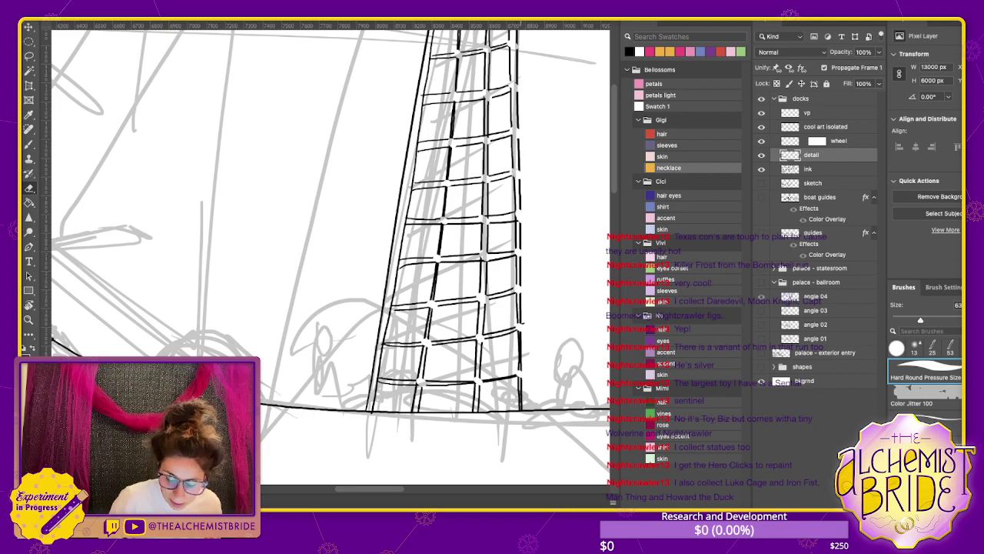
click(378, 379)
click(385, 345)
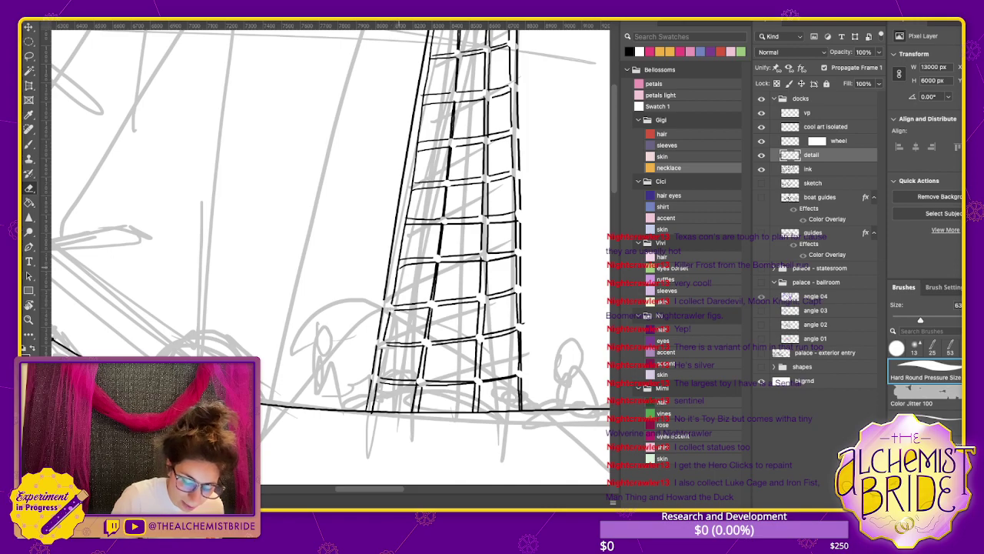
click(400, 262)
click(406, 219)
click(414, 184)
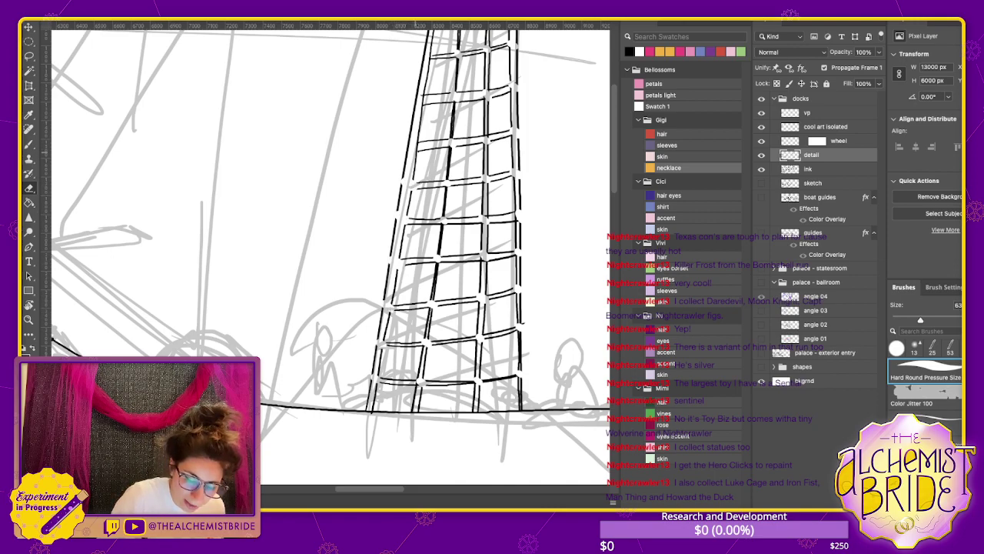
click(419, 146)
click(425, 101)
click(433, 56)
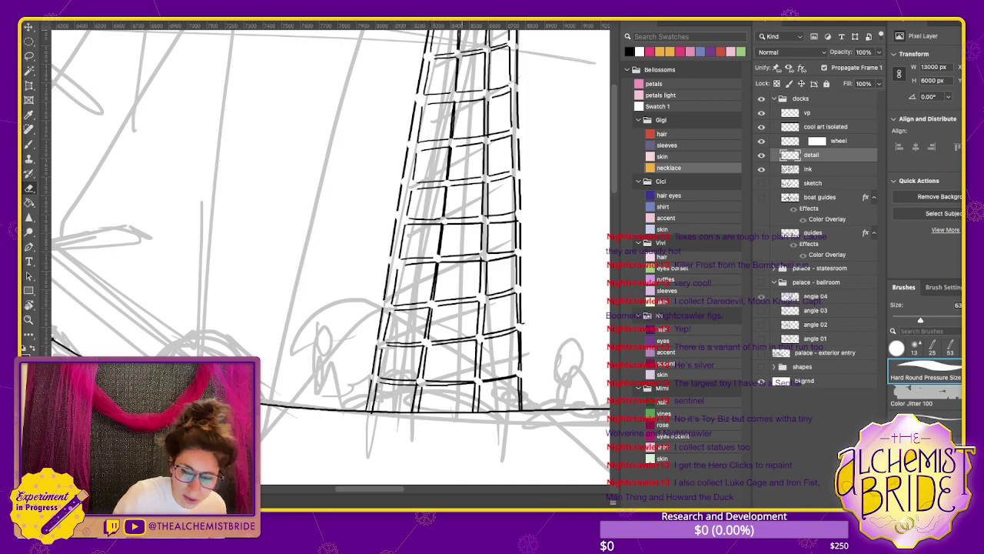
Erase the remaining rope crossings in the upper rigging up to the mast top
scroll(331, 254, up, 5)
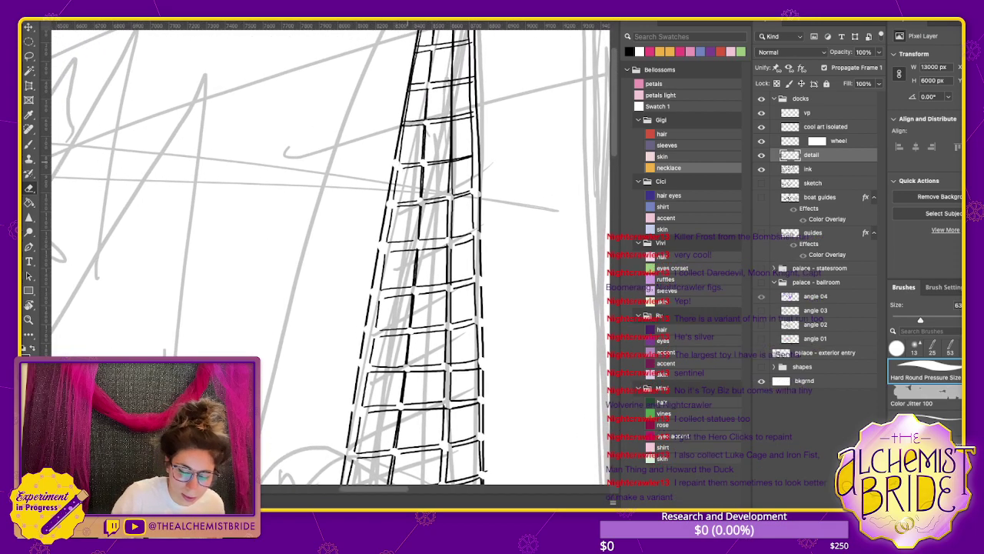
click(475, 155)
click(474, 114)
click(449, 119)
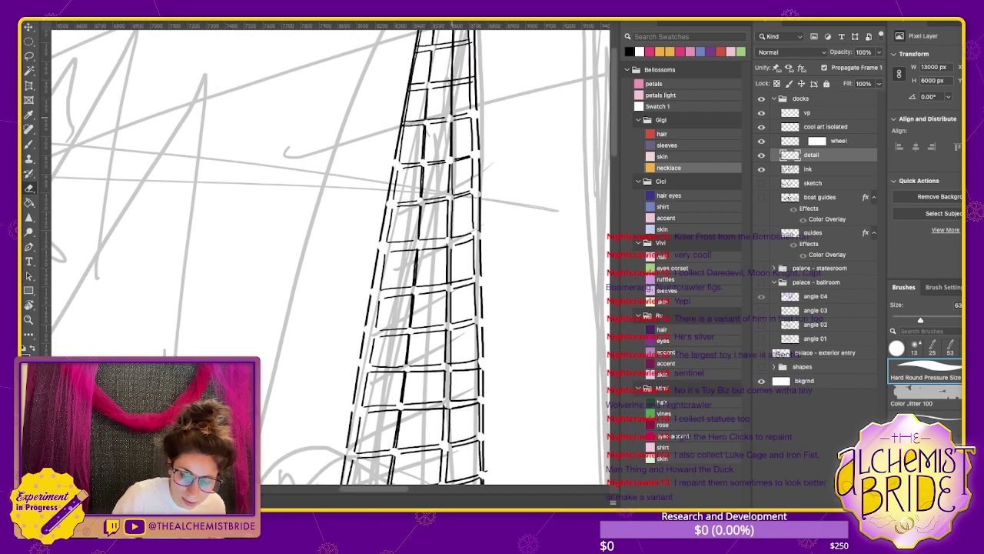
click(404, 123)
click(410, 87)
click(451, 82)
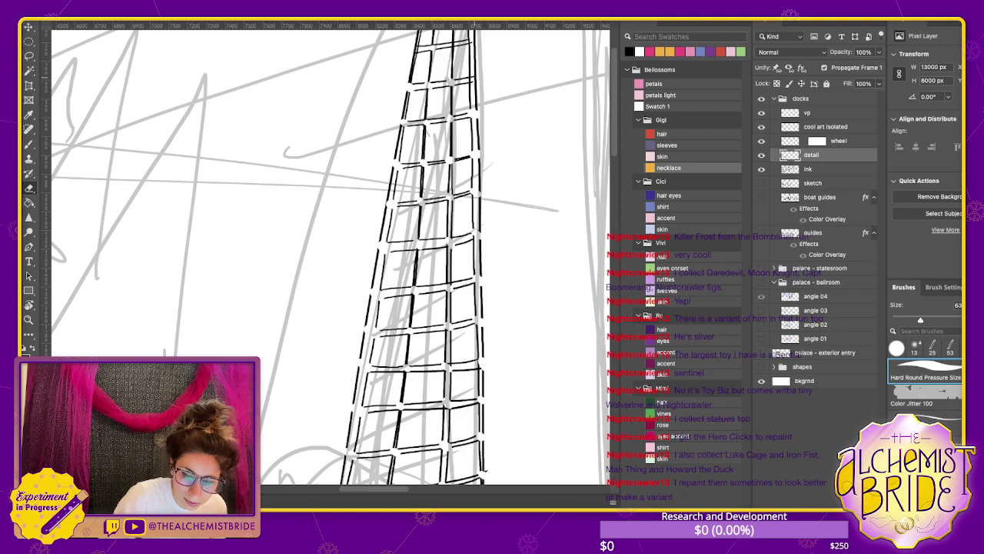
click(472, 79)
click(473, 42)
click(453, 46)
click(417, 48)
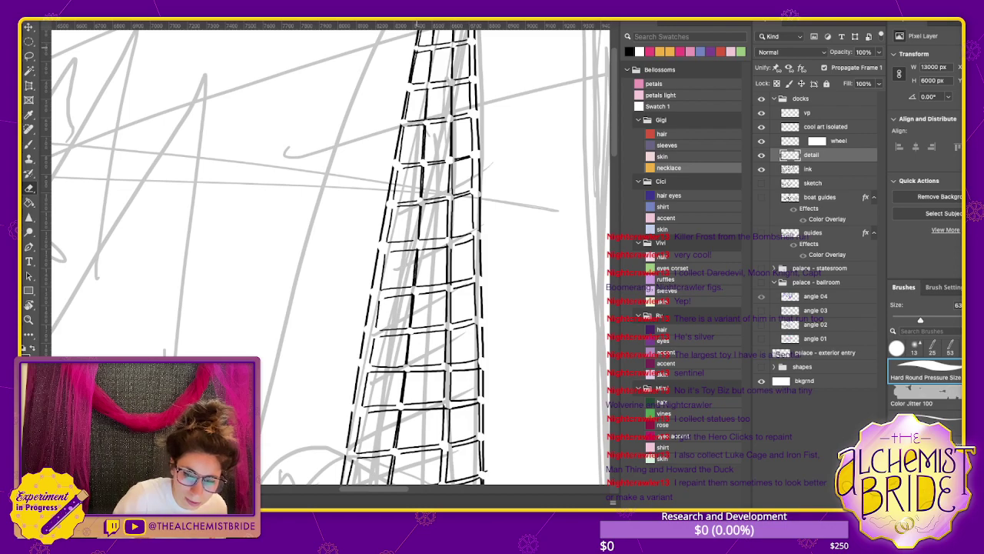
scroll(416, 47, up, 3)
scroll(331, 254, up, 5)
click(415, 155)
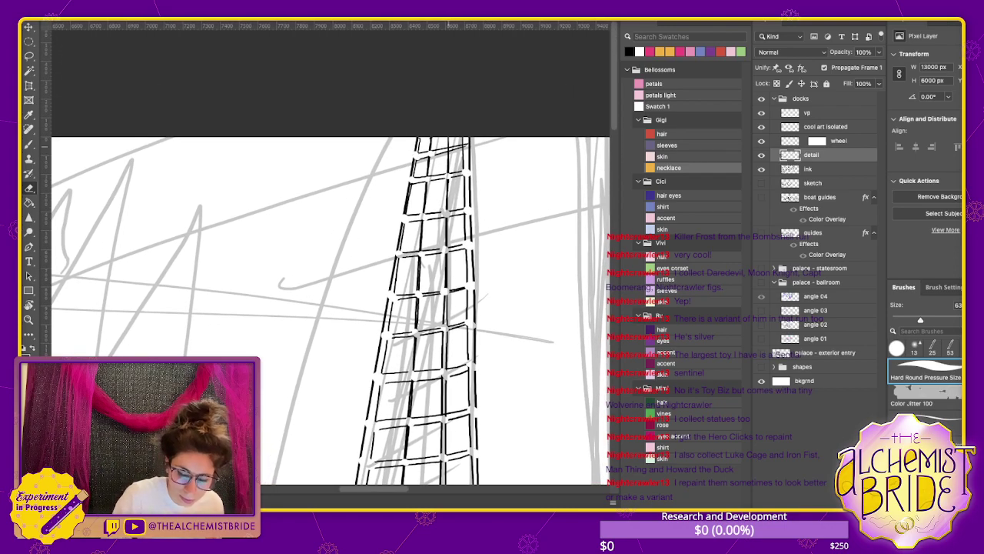
click(448, 149)
click(465, 146)
scroll(331, 253, down, 10)
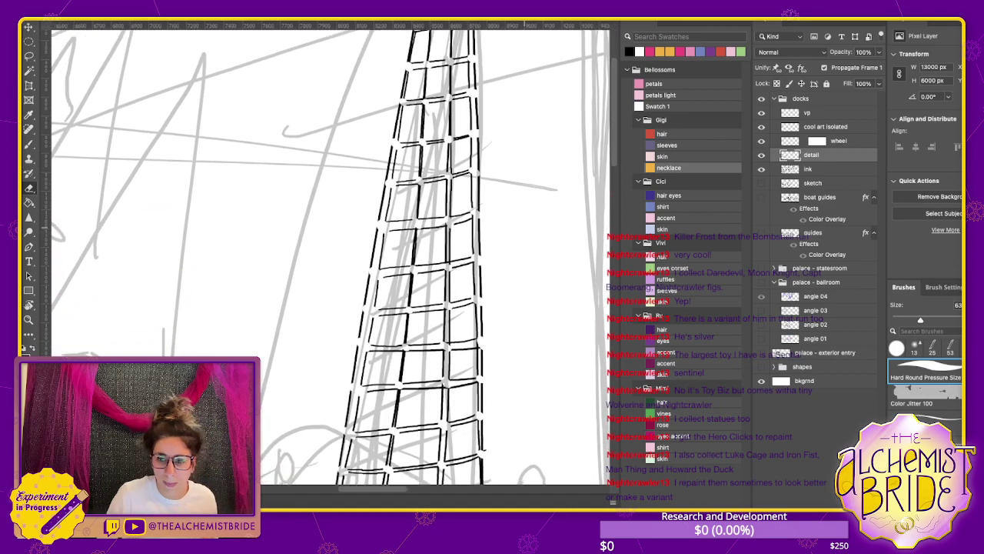
scroll(331, 254, down, 3)
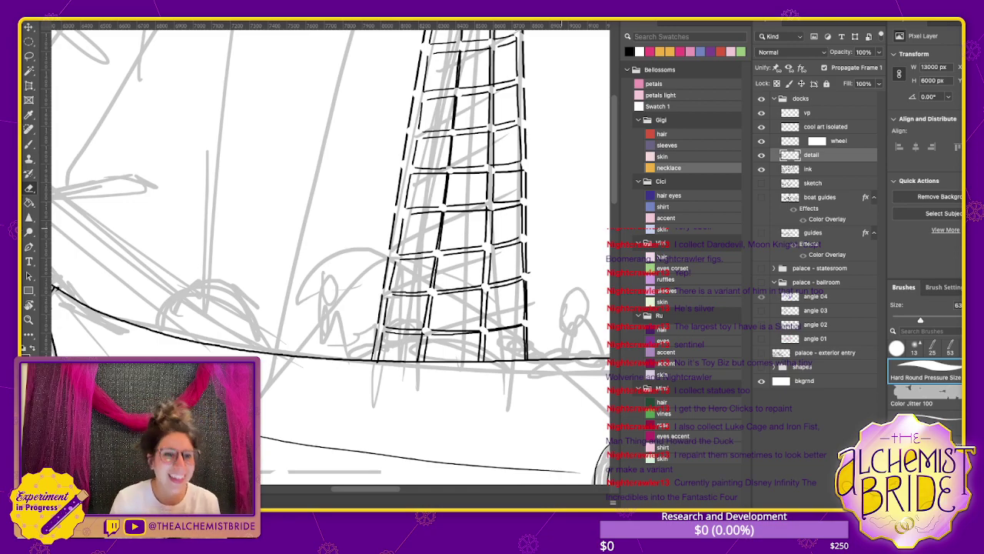
With the Brush at size 12, dab knots on two lower right ladder junctions
key(b)
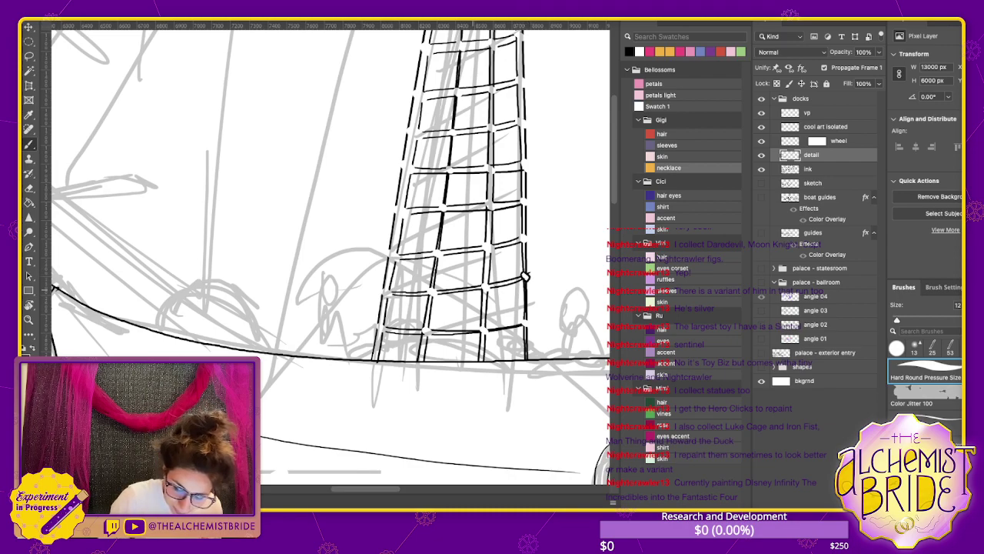
click(488, 285)
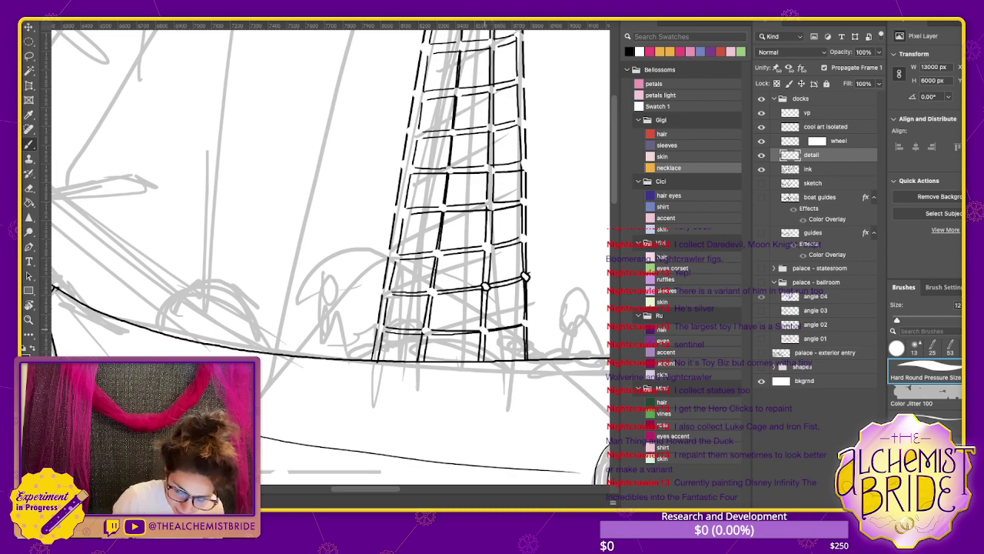
click(485, 330)
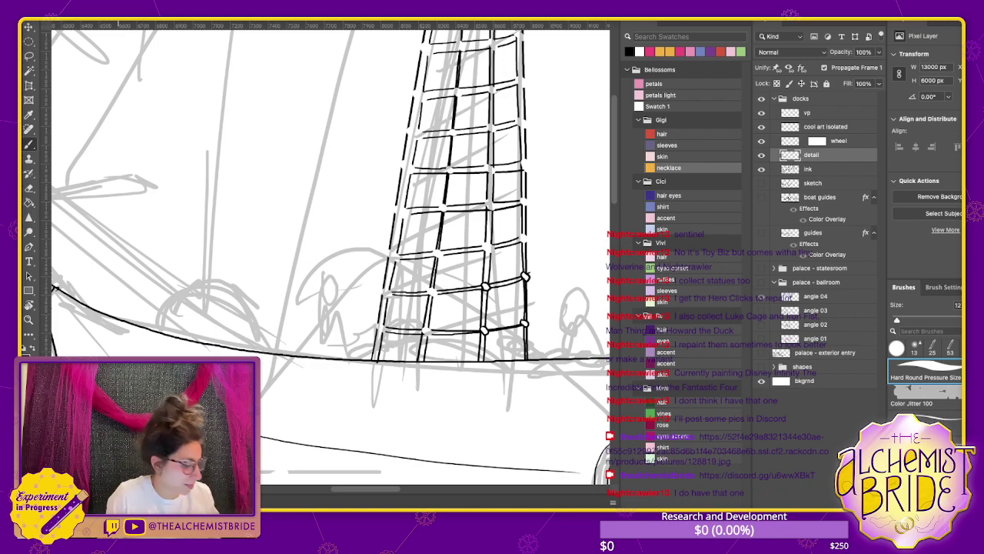
Shrink the brush to size 8 and ink knots at the left, inner and right rung junctions
mouse_move(485, 240)
mouse_down()
mouse_move(483, 251)
mouse_move(524, 243)
mouse_move(488, 280)
mouse_move(434, 296)
mouse_move(386, 292)
mouse_move(382, 330)
mouse_move(427, 335)
mouse_up()
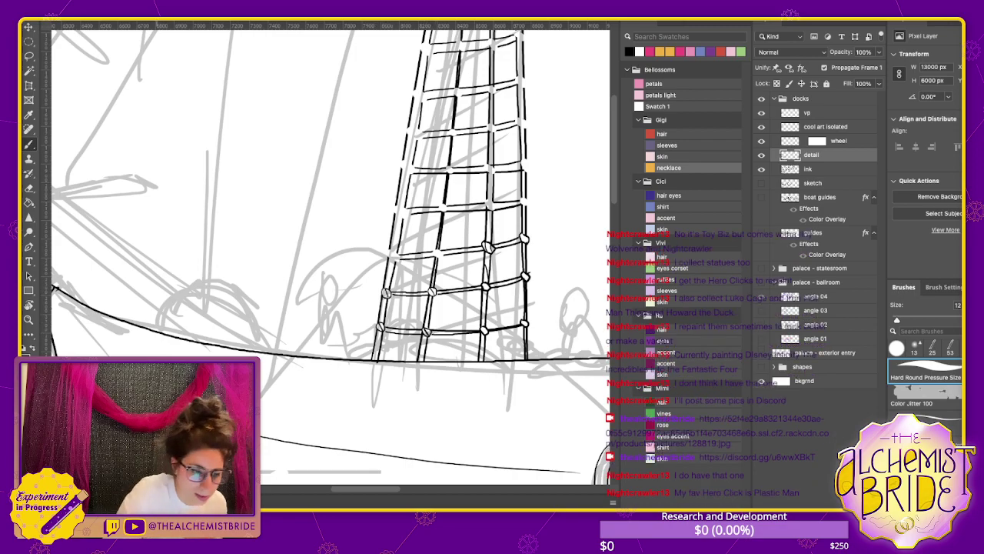
key(bracketleft)
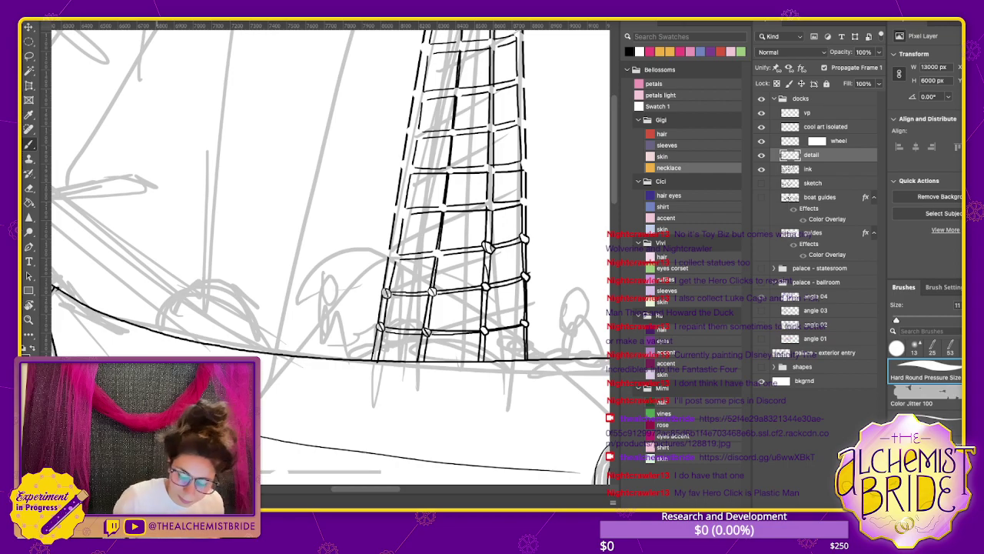
key(bracketleft)
key(bracketleft)
key(bracketleft)
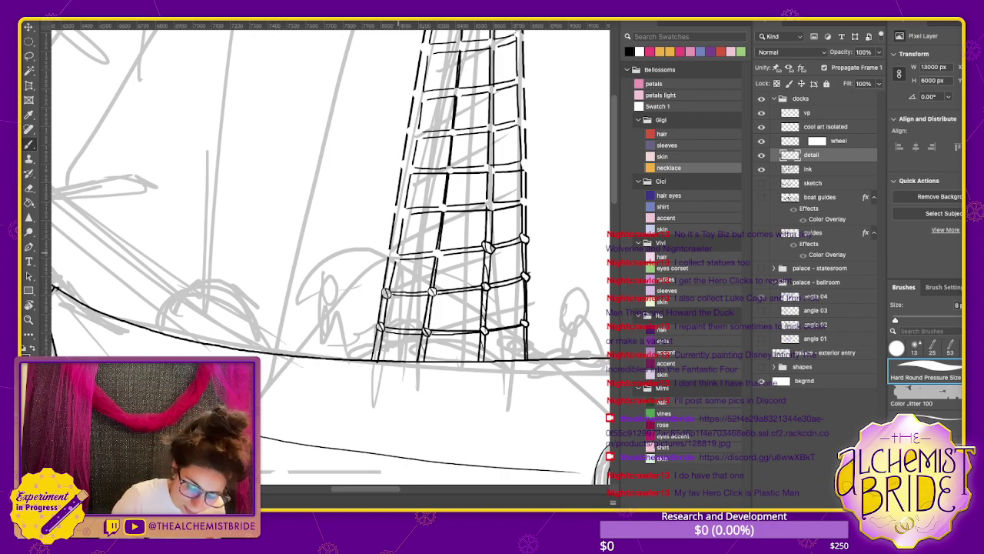
drag(388, 247, 400, 262)
drag(396, 248, 399, 261)
drag(392, 247, 392, 258)
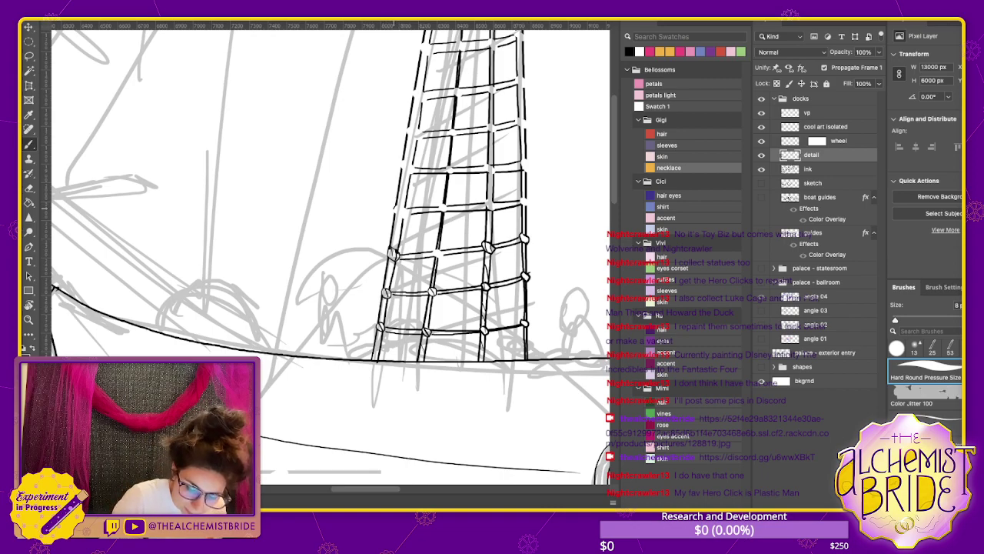
drag(394, 208, 405, 218)
drag(403, 205, 402, 215)
drag(401, 160, 447, 212)
drag(436, 249, 441, 257)
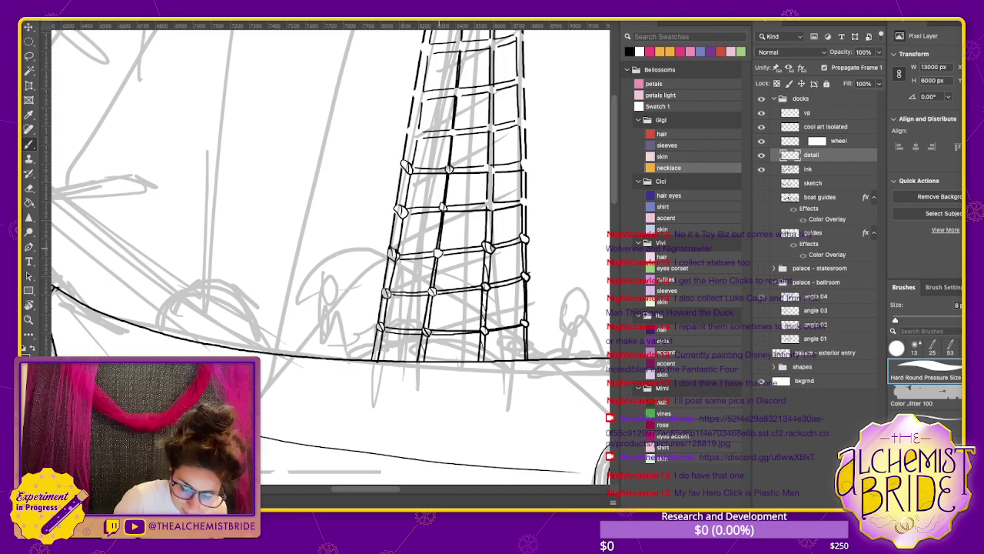
drag(486, 200, 491, 208)
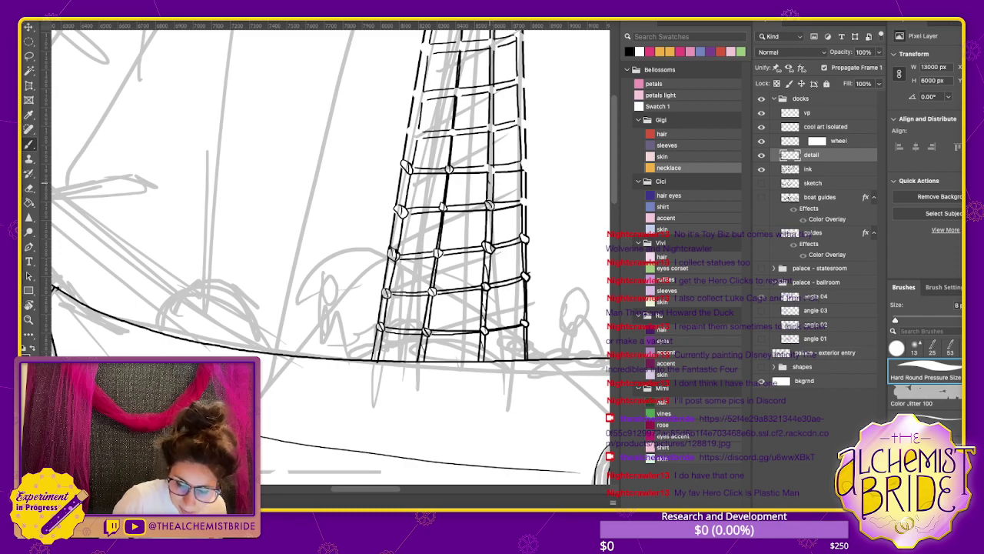
drag(485, 164, 495, 170)
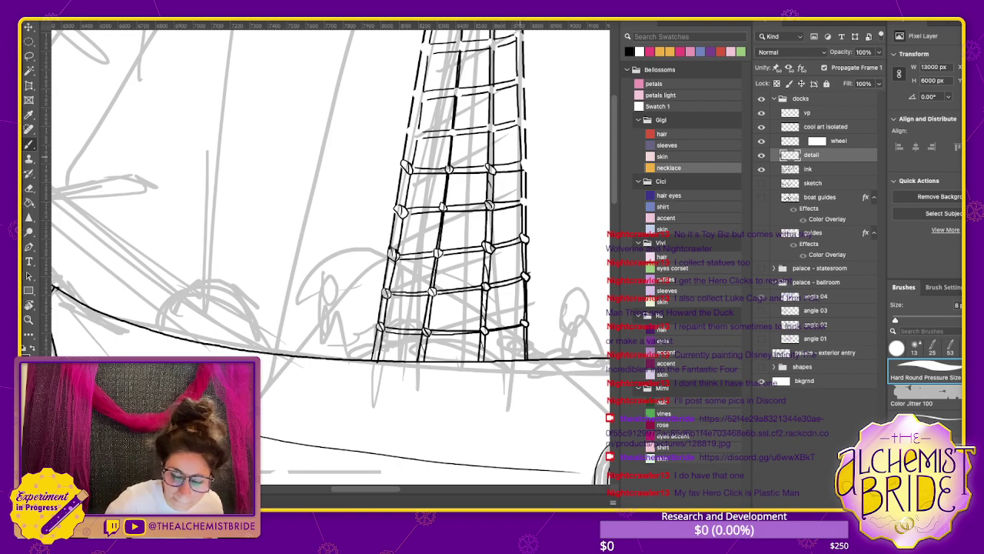
drag(524, 158, 527, 172)
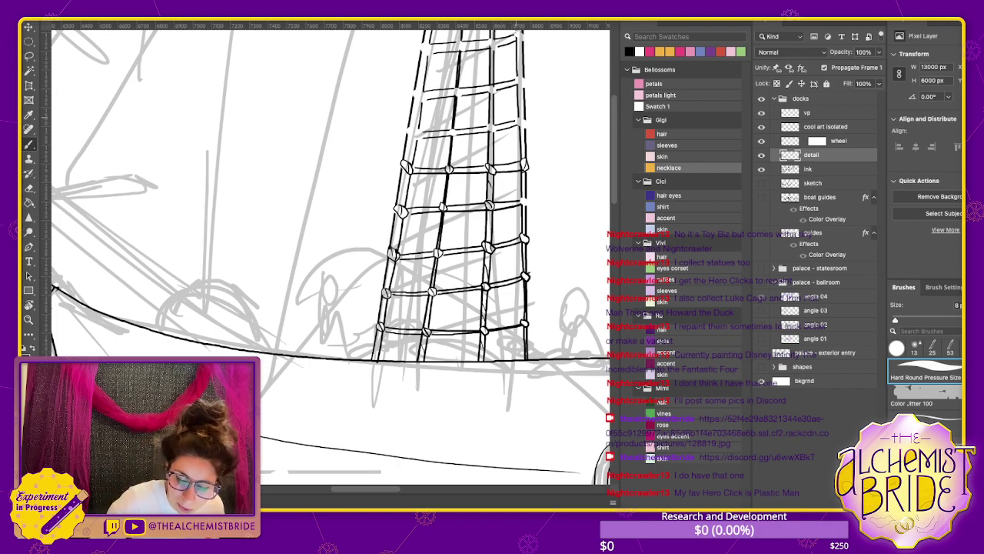
mouse_move(517, 121)
mouse_down()
mouse_move(523, 129)
mouse_move(495, 130)
mouse_up()
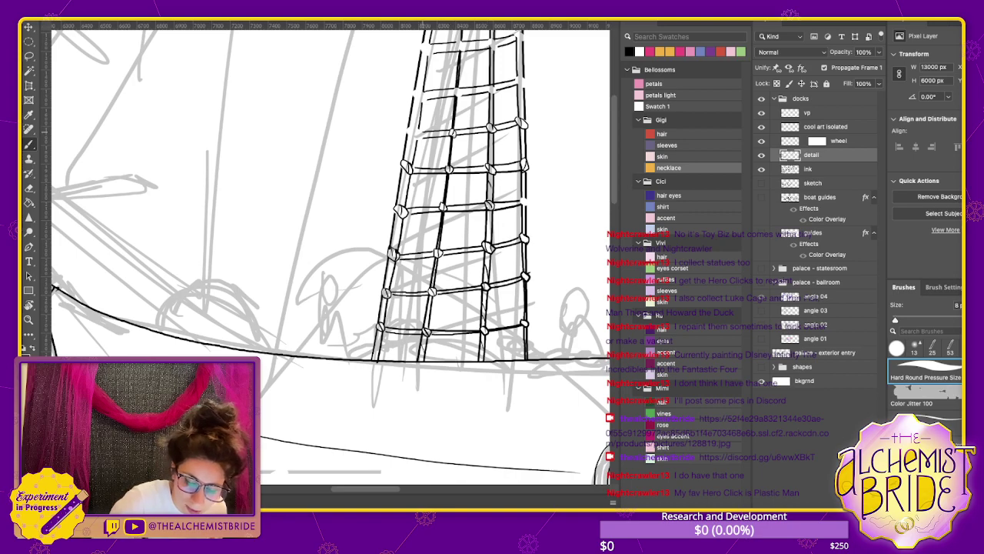
drag(412, 131, 422, 141)
Add and darken knots at more rung junctions on the left, middle and right rails
scroll(420, 137, up, 5)
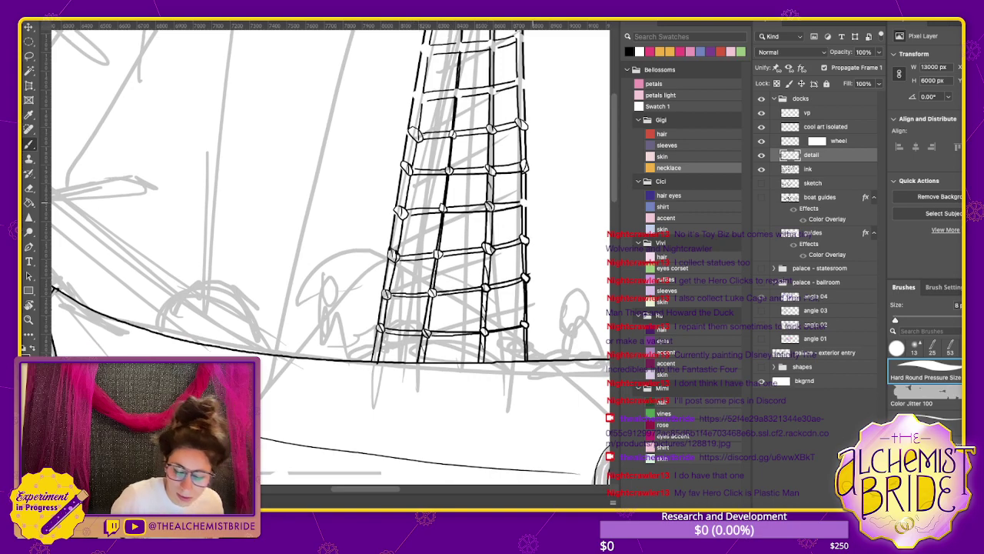
mouse_move(399, 251)
mouse_down()
mouse_move(405, 261)
mouse_move(444, 257)
mouse_up()
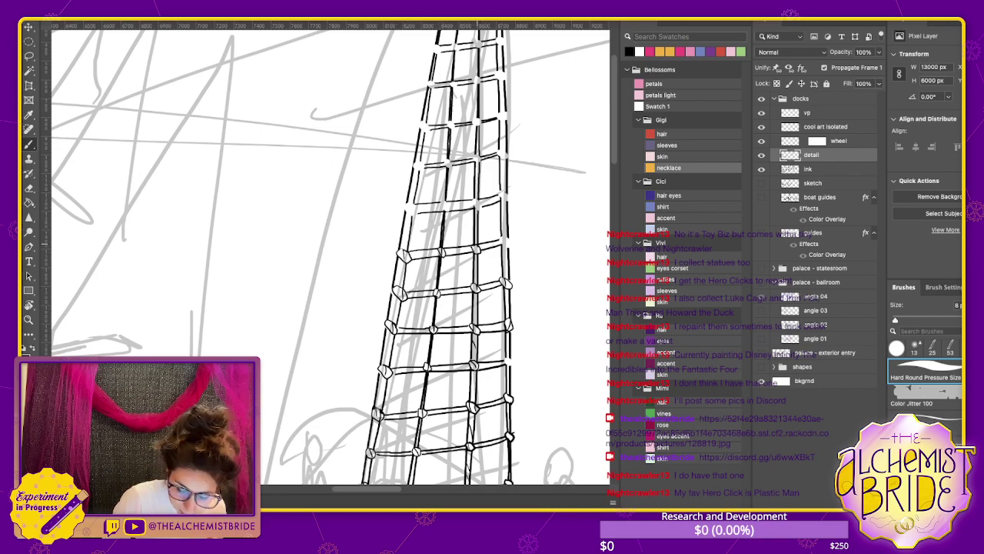
drag(500, 240, 507, 249)
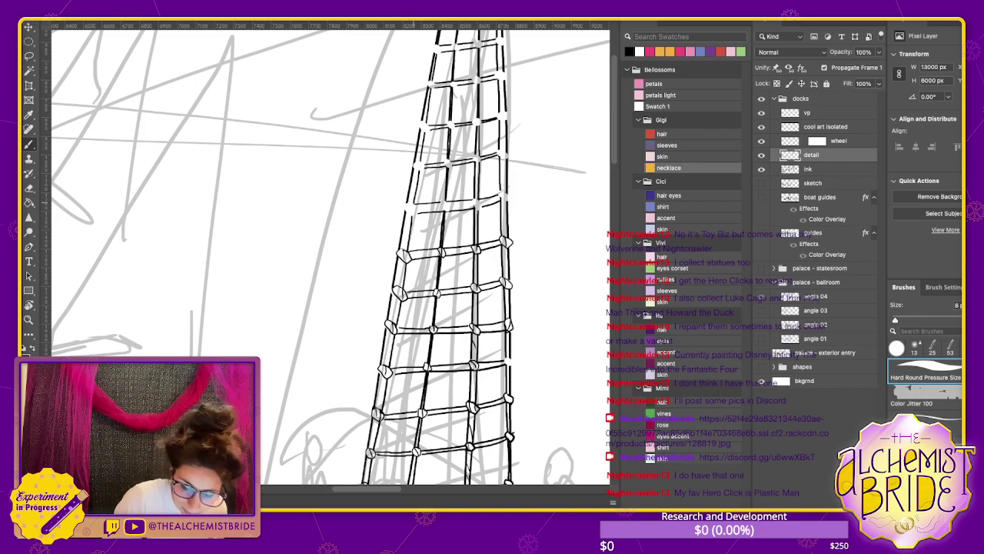
drag(414, 208, 449, 210)
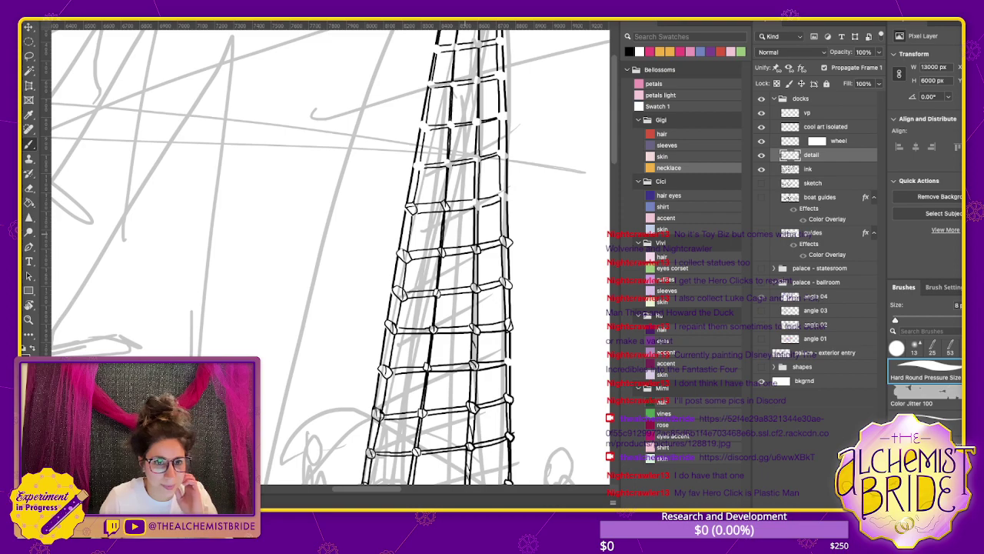
drag(445, 159, 450, 168)
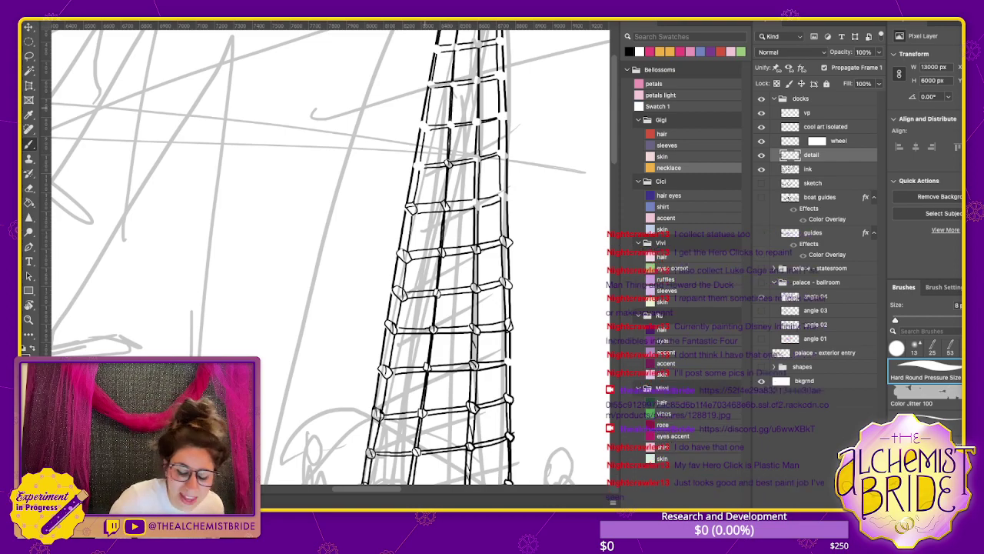
drag(414, 161, 420, 169)
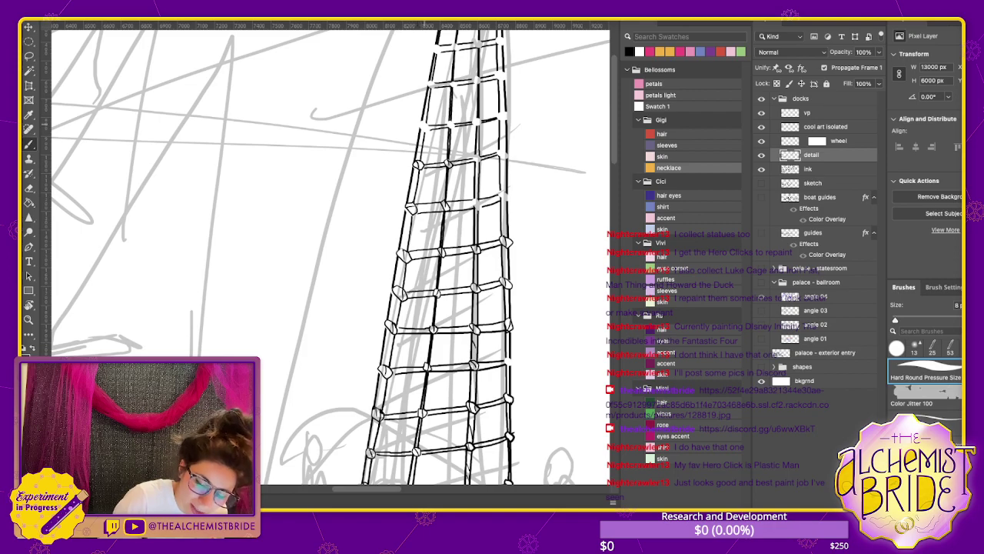
mouse_move(419, 121)
mouse_down()
mouse_move(424, 130)
mouse_move(453, 121)
mouse_up()
drag(472, 162, 481, 155)
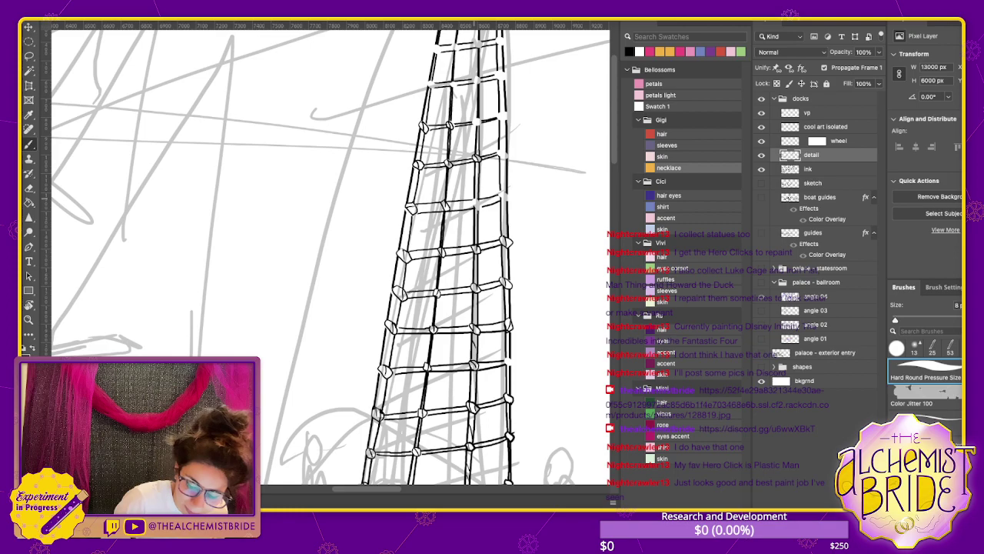
drag(475, 206, 507, 191)
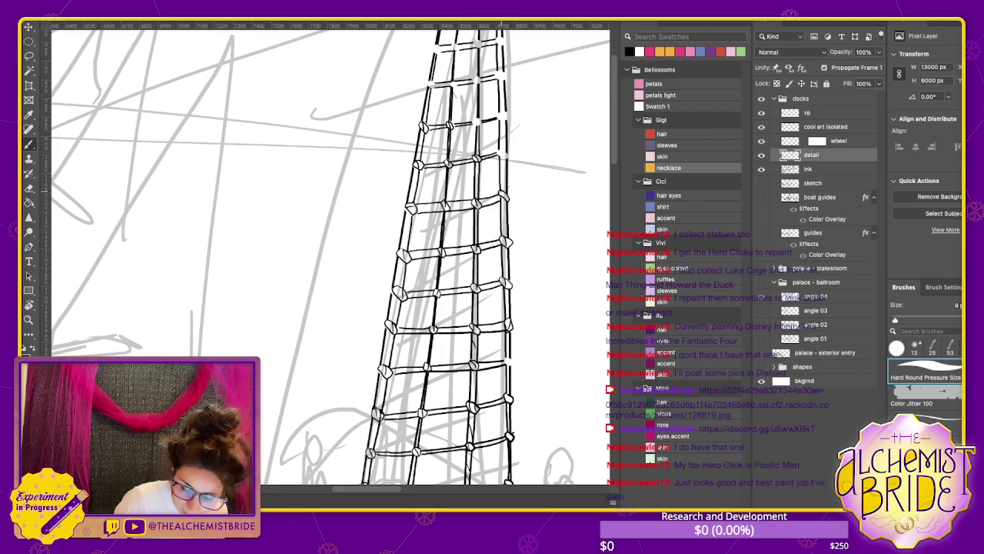
mouse_move(502, 157)
mouse_down()
mouse_move(508, 112)
mouse_move(482, 118)
mouse_up()
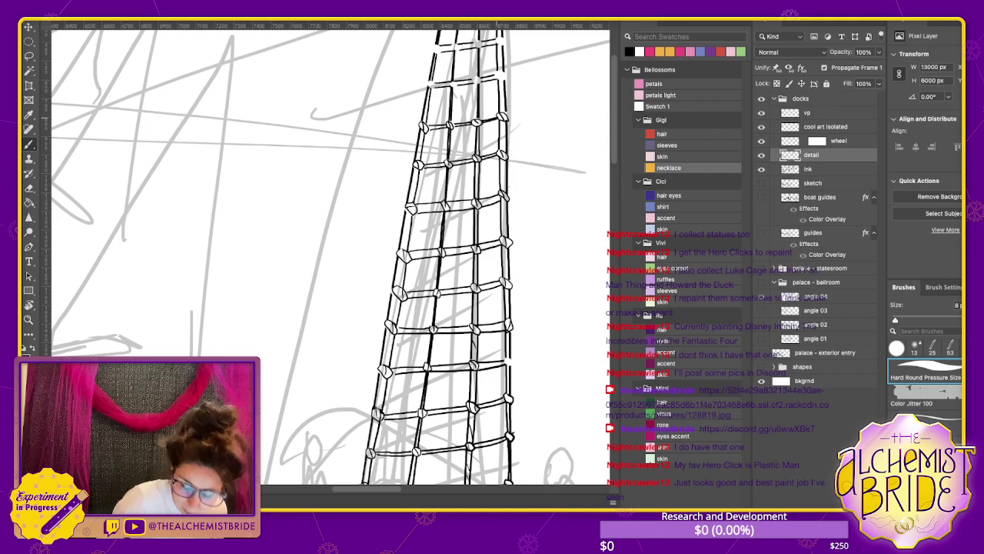
scroll(331, 254, up, 3)
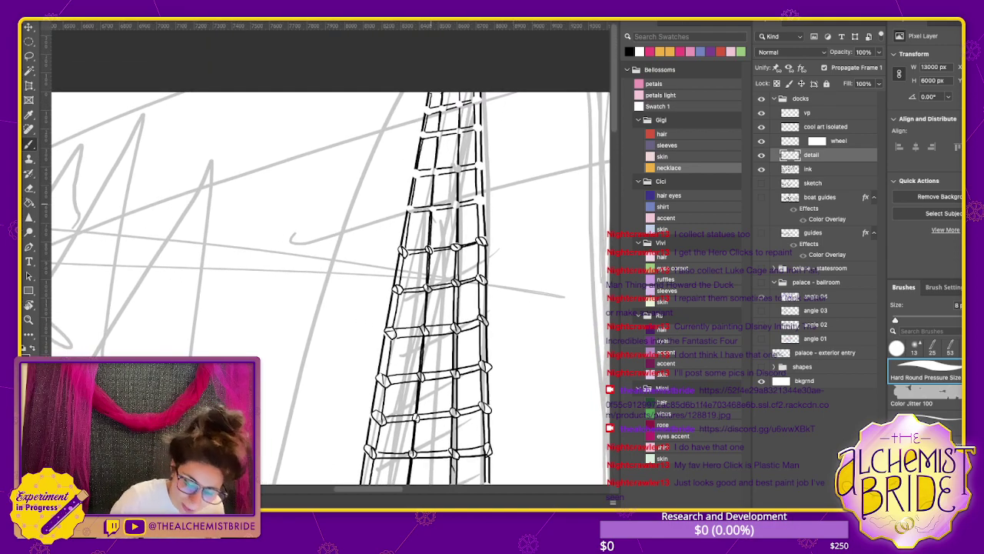
mouse_move(414, 212)
mouse_down()
mouse_move(411, 205)
mouse_move(483, 196)
mouse_move(453, 163)
mouse_move(417, 170)
mouse_move(440, 130)
mouse_move(480, 124)
mouse_move(480, 96)
mouse_move(430, 106)
mouse_up()
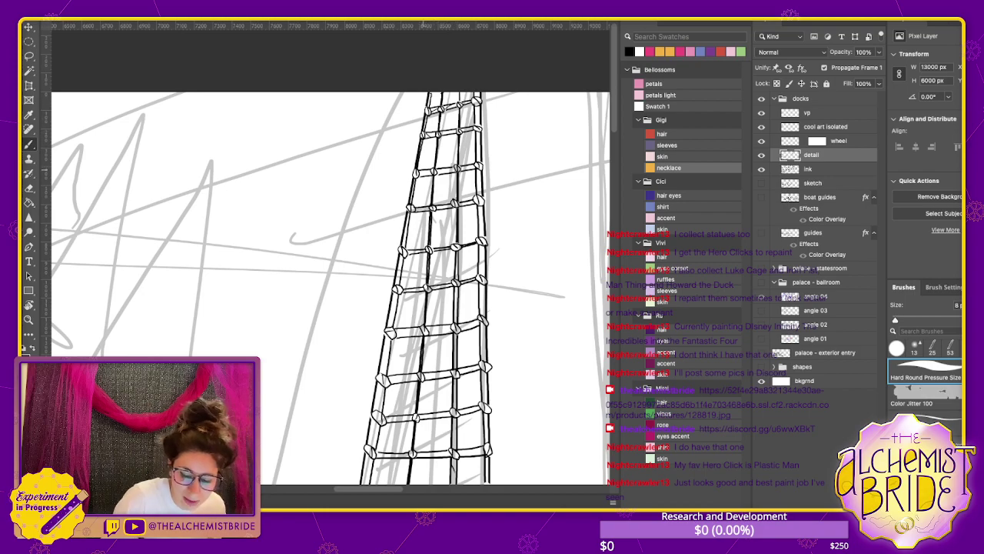
Darken the ladder's right rail down to its bottom, then zoom out
drag(480, 257, 485, 313)
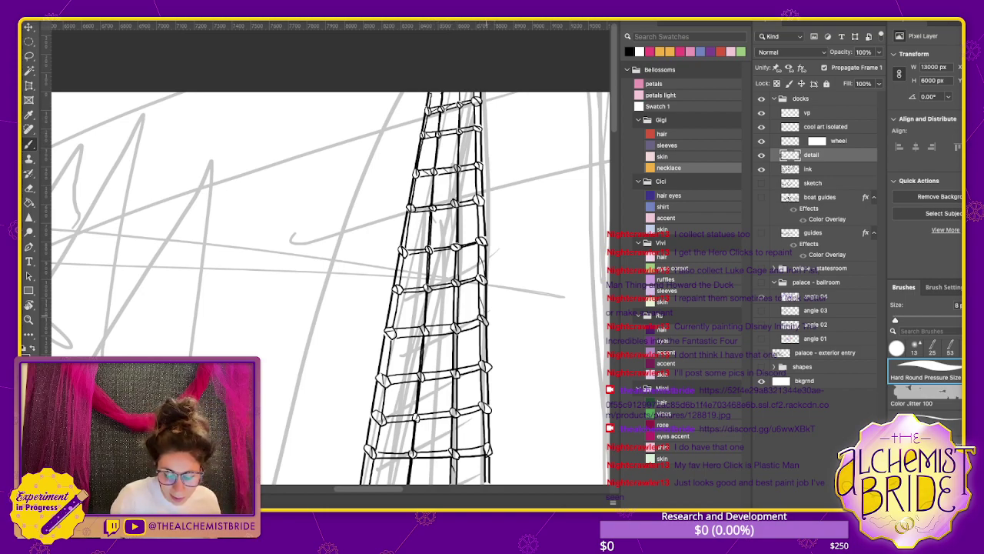
scroll(331, 261, down, 3)
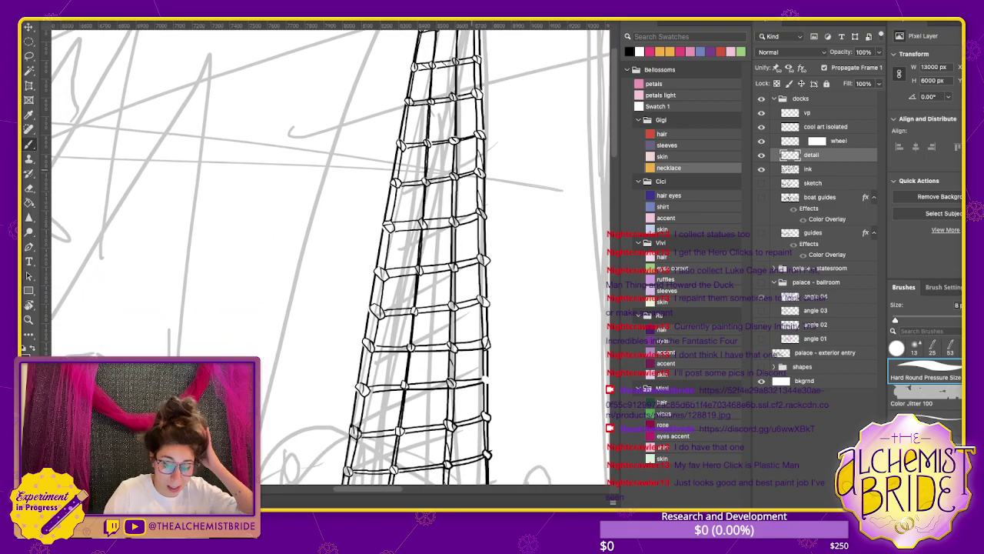
drag(479, 231, 484, 324)
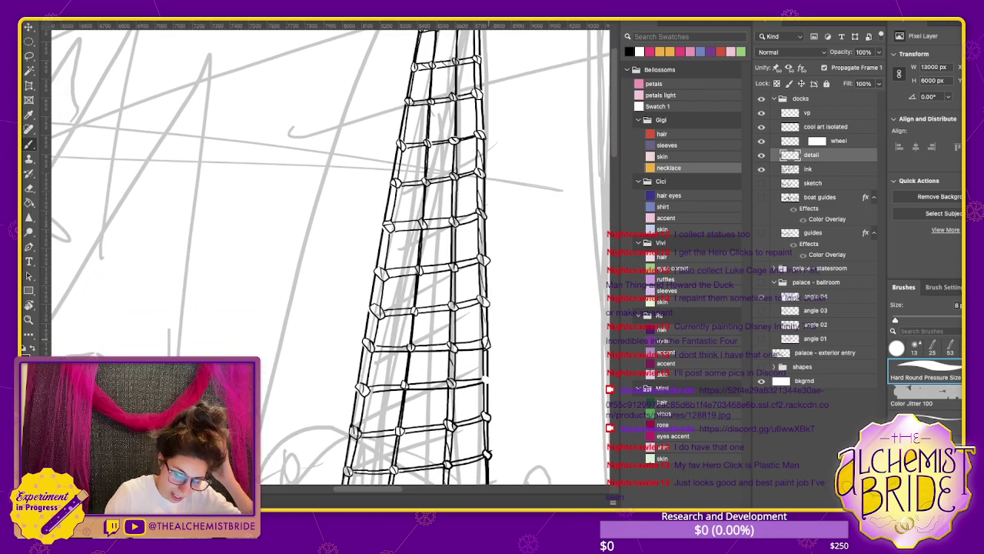
drag(486, 372, 487, 384)
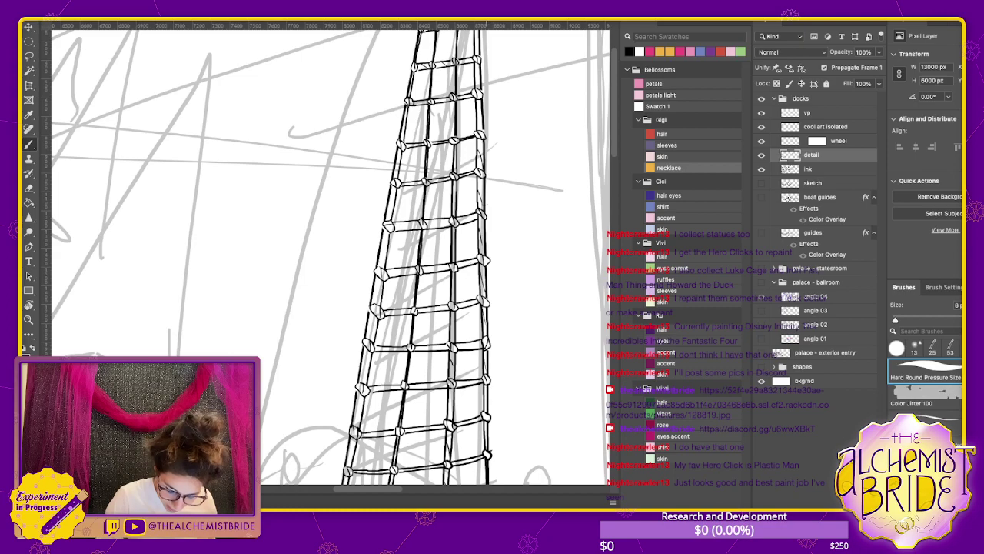
scroll(331, 261, down, 2)
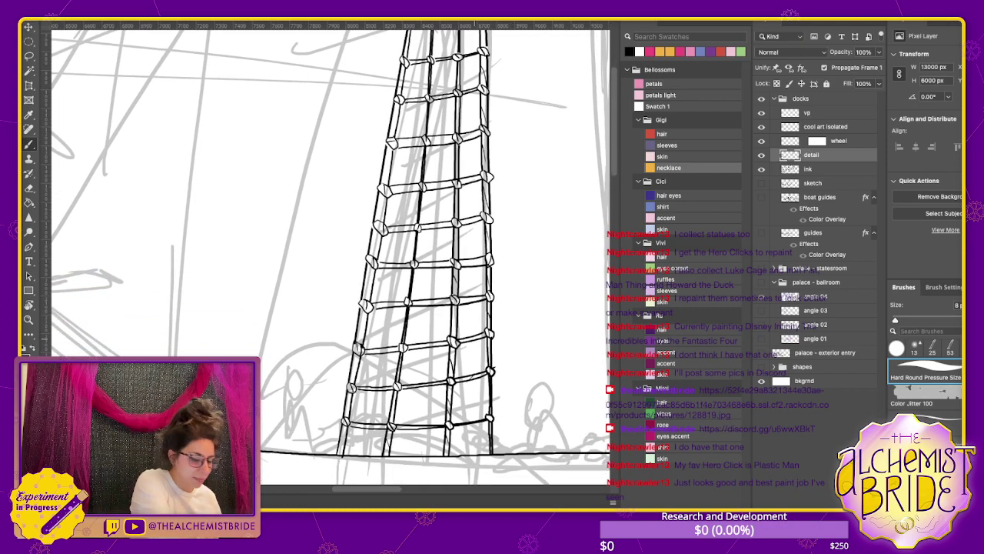
scroll(331, 261, down, 5)
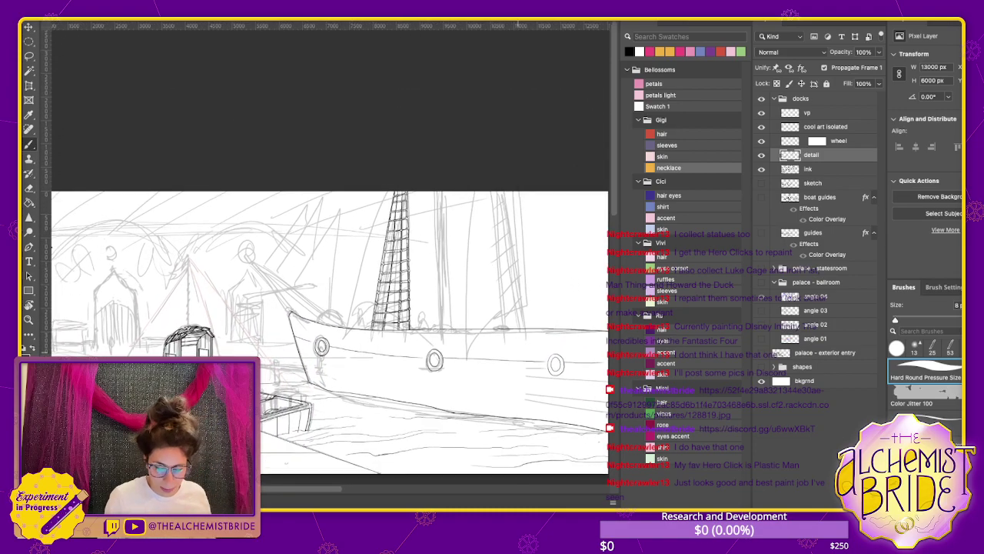
Lasso-select the rope ladder and place a copy of it on the right mast
key(l)
mouse_move(403, 191)
mouse_down()
mouse_move(371, 225)
mouse_move(370, 326)
mouse_move(423, 327)
mouse_move(424, 192)
mouse_up()
key(v)
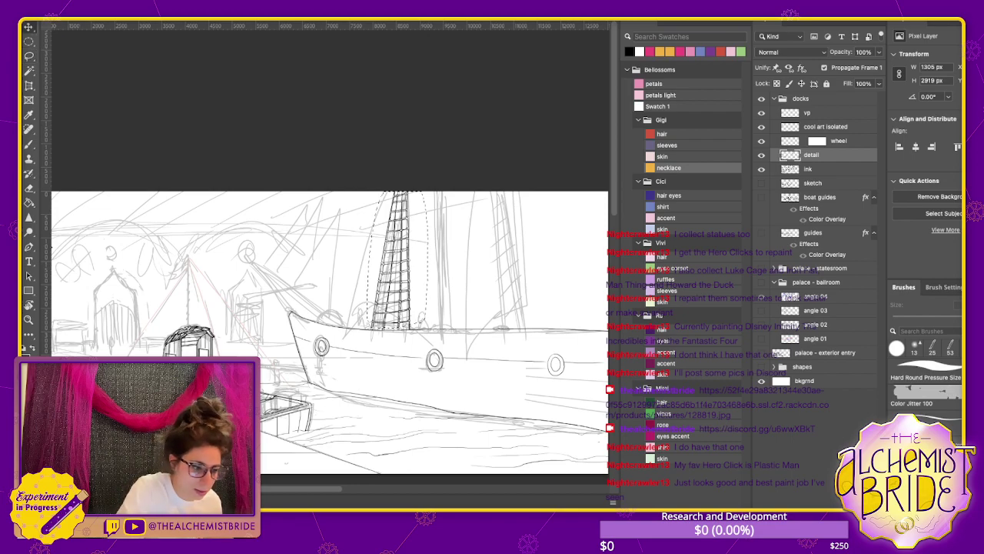
drag(396, 261, 524, 262)
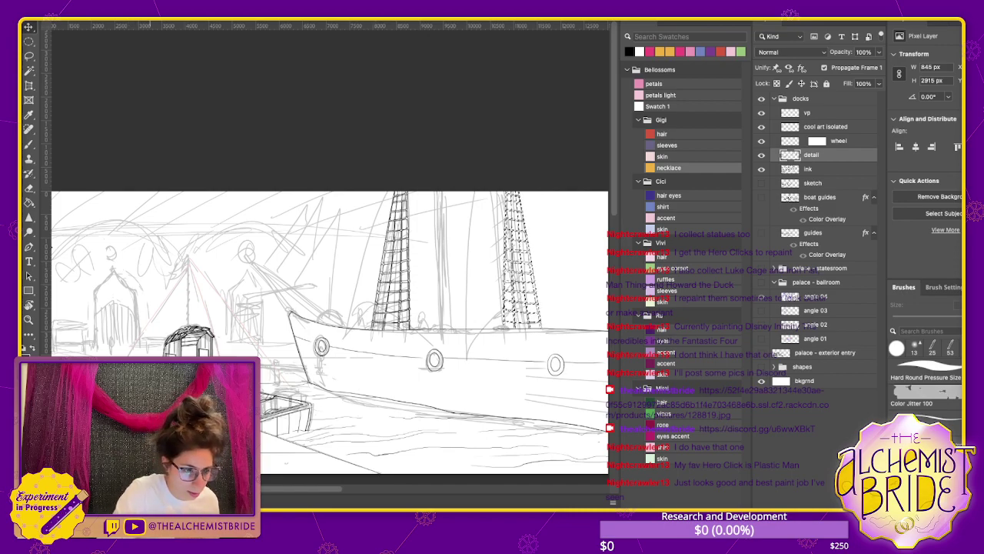
Free Transform the copied ladder narrower so it tapers toward the top, then deselect
key(ctrl+t)
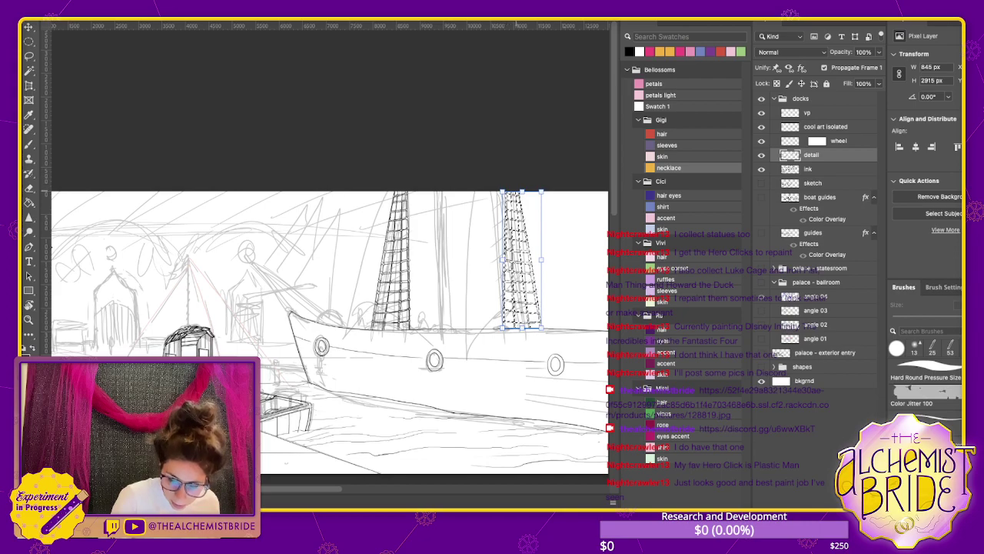
drag(541, 328, 528, 328)
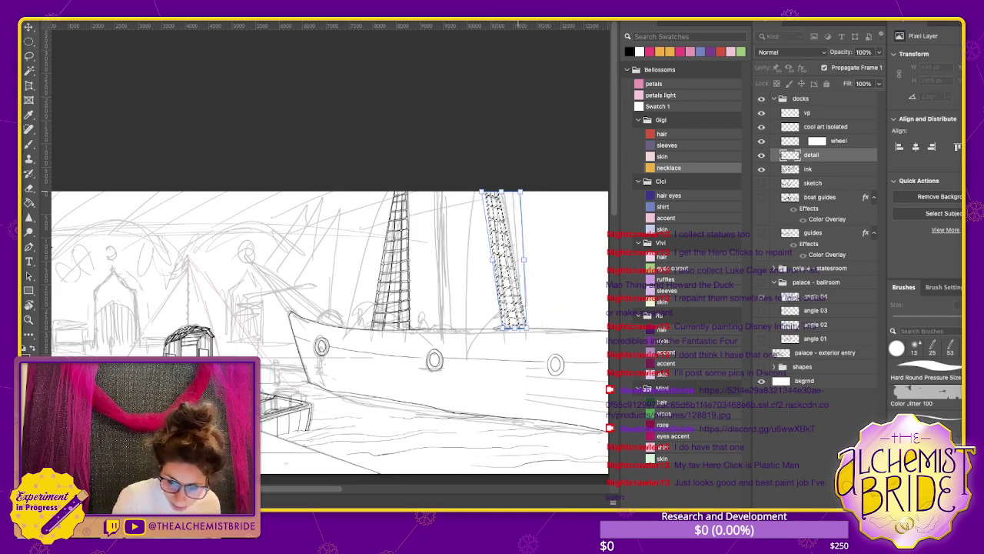
drag(524, 192, 505, 192)
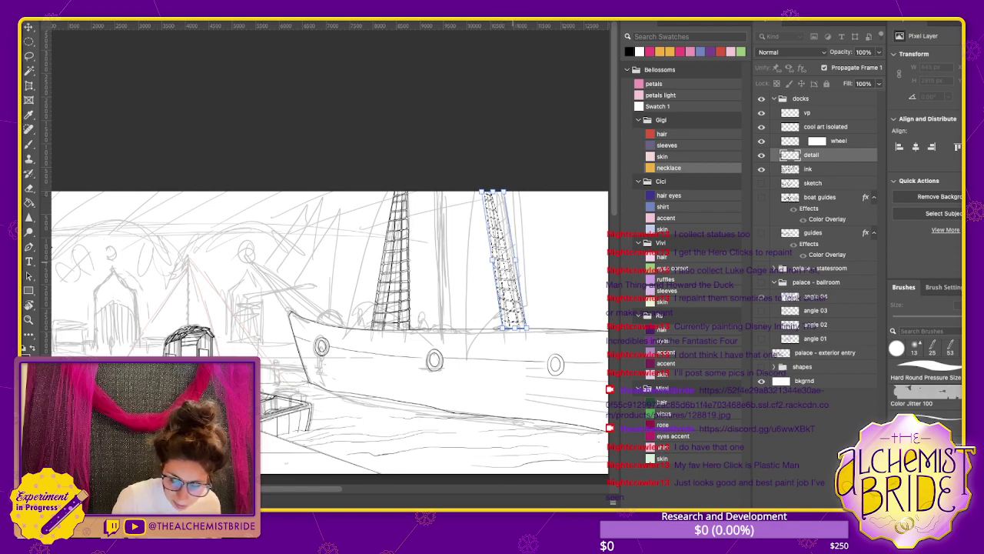
key(Return)
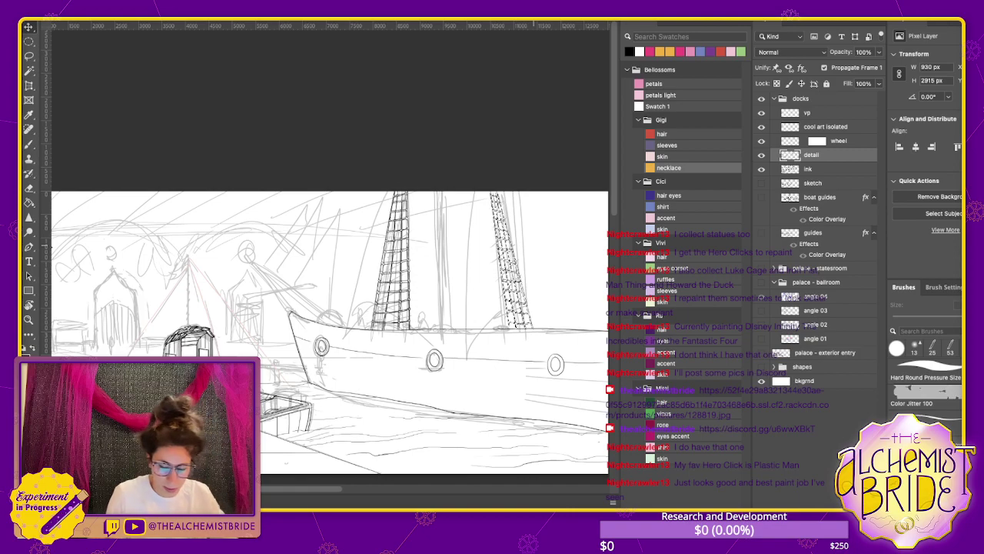
key(ctrl+d)
Ink a vertical mast line beside the right ladder, redrawing it until correctly placed
key(b)
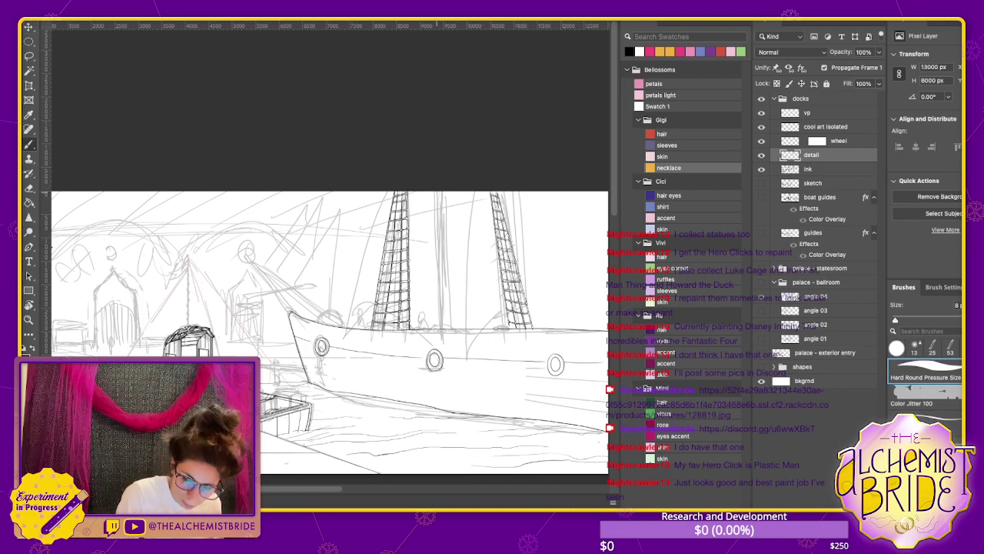
drag(436, 191, 436, 317)
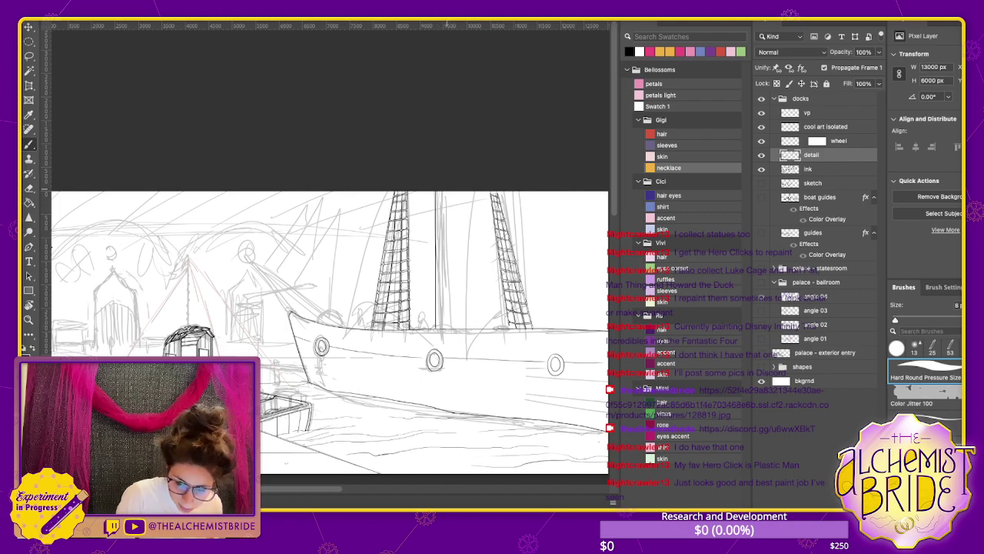
drag(446, 191, 446, 275)
key(ctrl+z)
drag(444, 191, 445, 325)
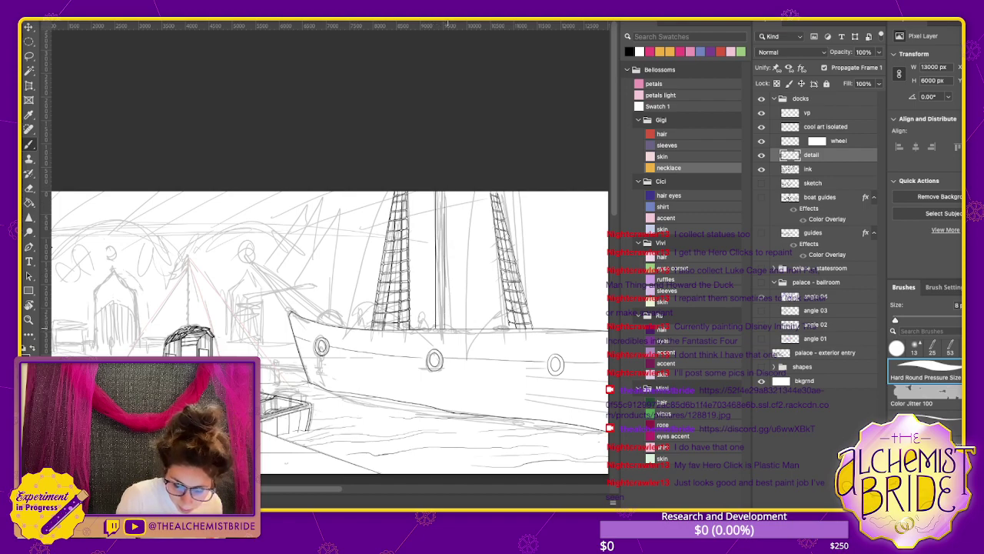
key(ctrl+z)
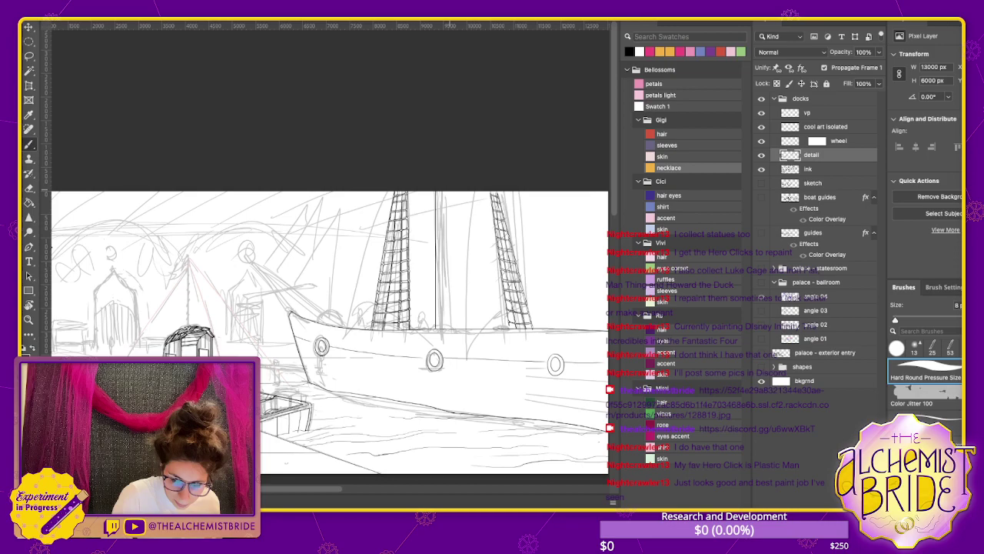
drag(453, 190, 453, 311)
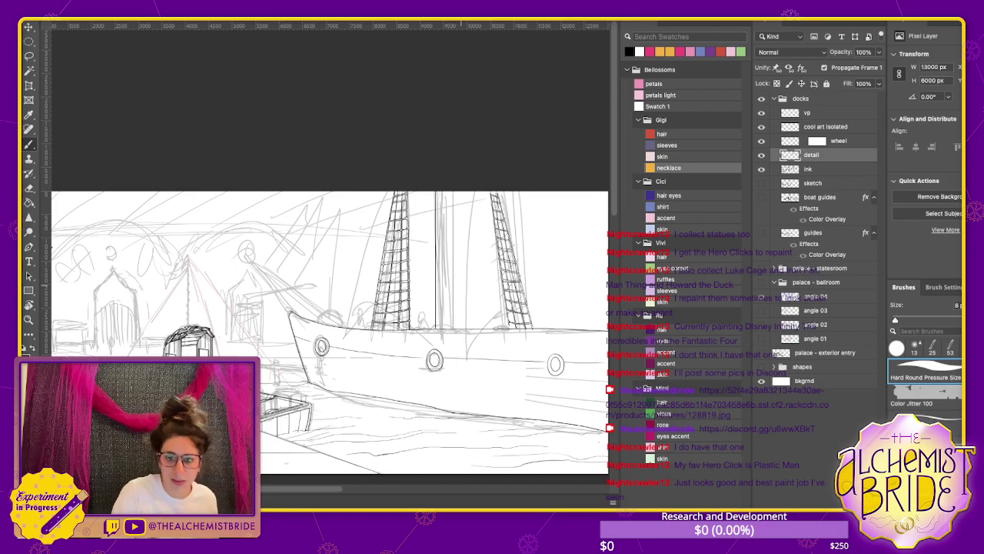
Draw two curved vertical lines beside the mast, replacing two straight attempts
scroll(384, 227, up, 5)
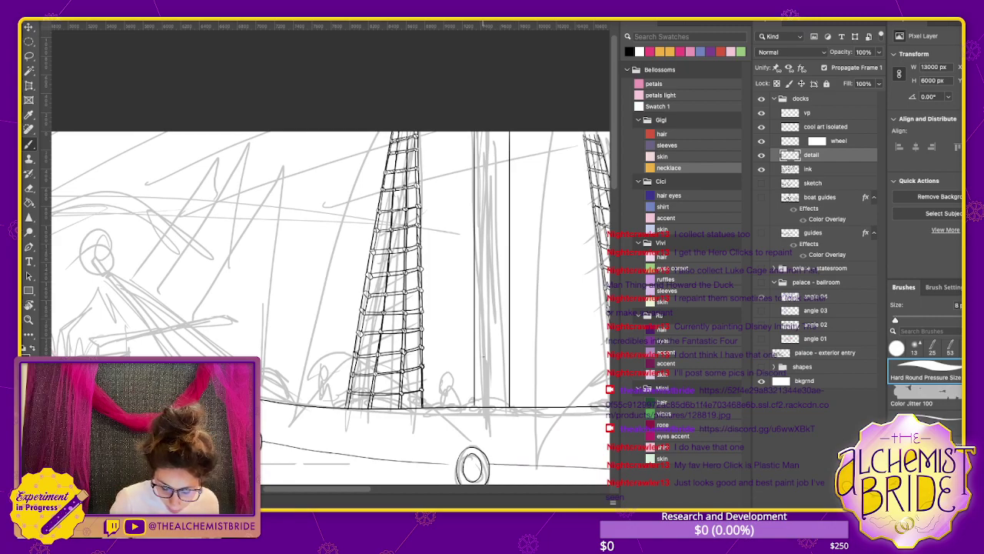
drag(482, 356, 469, 361)
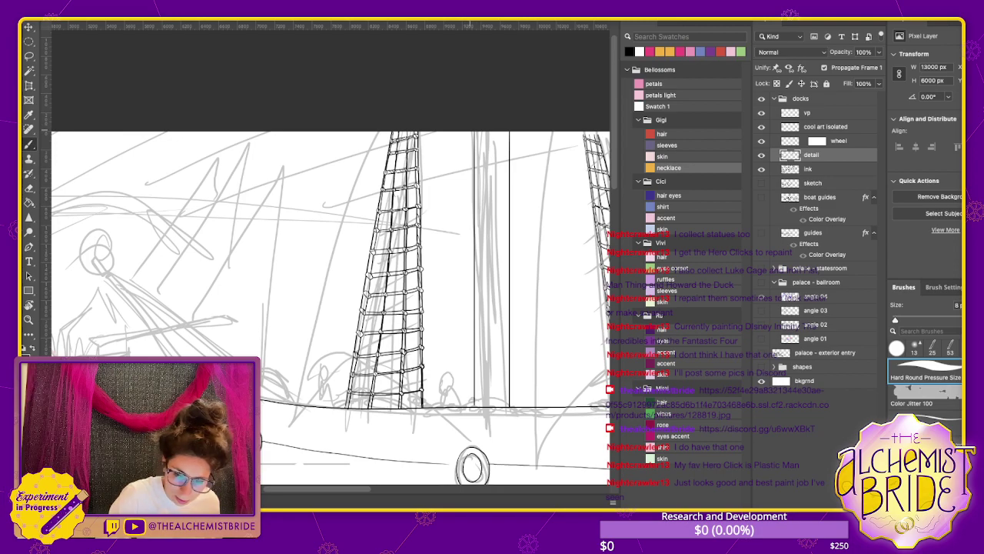
drag(512, 135, 522, 403)
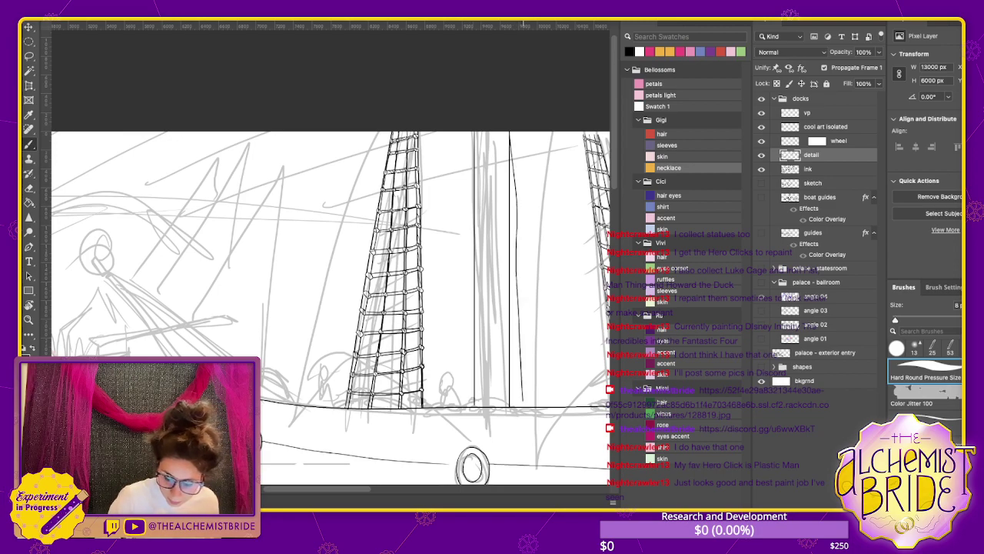
key(ctrl+z)
drag(504, 132, 495, 404)
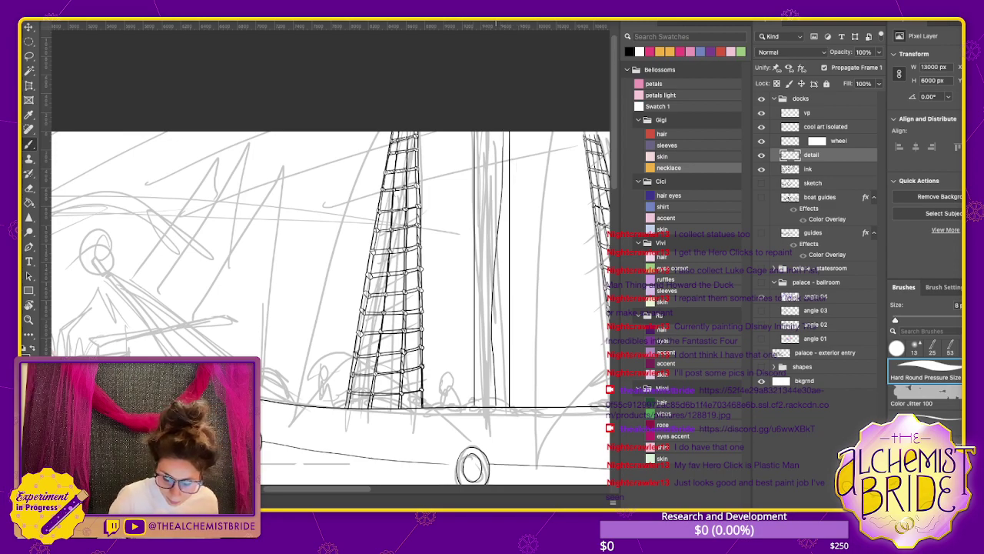
key(ctrl+z)
mouse_move(512, 132)
mouse_down()
mouse_move(518, 186)
mouse_move(461, 401)
mouse_up()
mouse_move(516, 132)
mouse_down()
mouse_move(521, 184)
mouse_move(466, 356)
mouse_move(463, 402)
mouse_up()
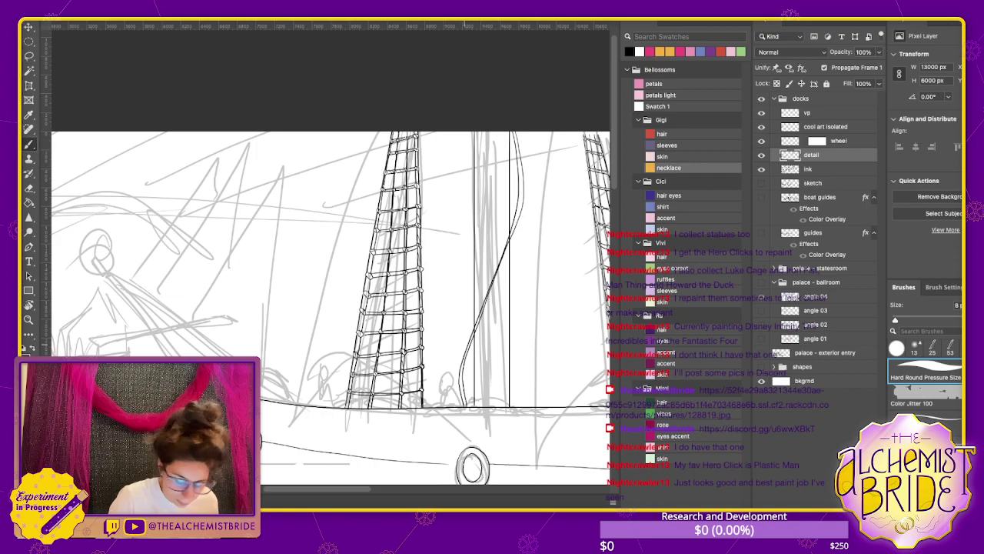
Erase and rework the middle of the curved line, then zoom out
key(e)
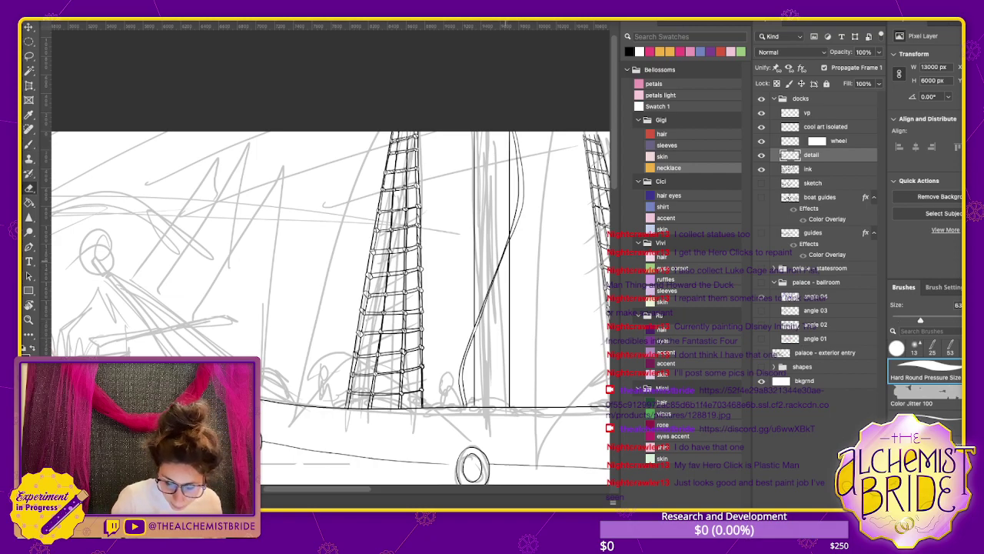
drag(508, 235, 473, 343)
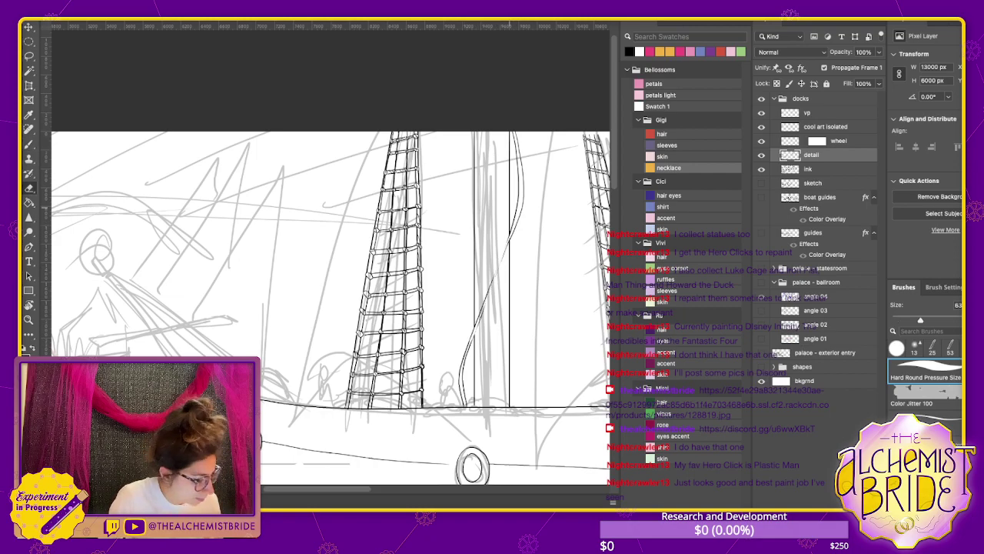
key(b)
drag(507, 239, 481, 312)
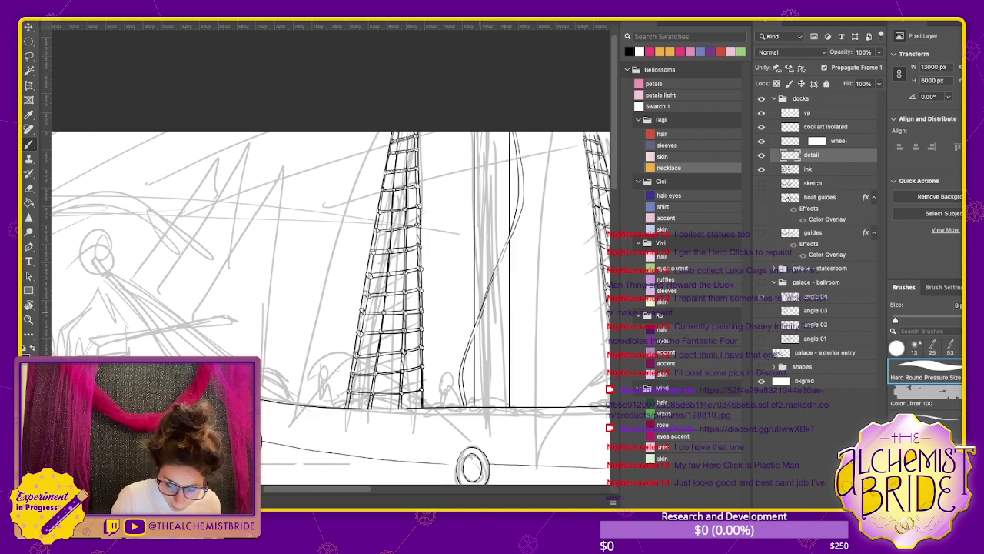
key(ctrl+z)
drag(508, 240, 493, 288)
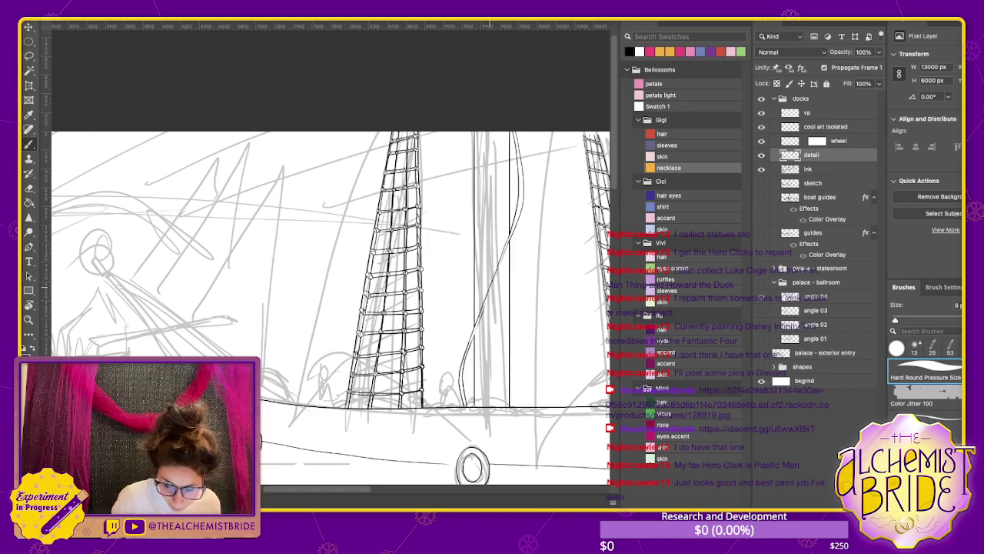
drag(478, 333, 508, 243)
key(ctrl+z)
key(ctrl+z)
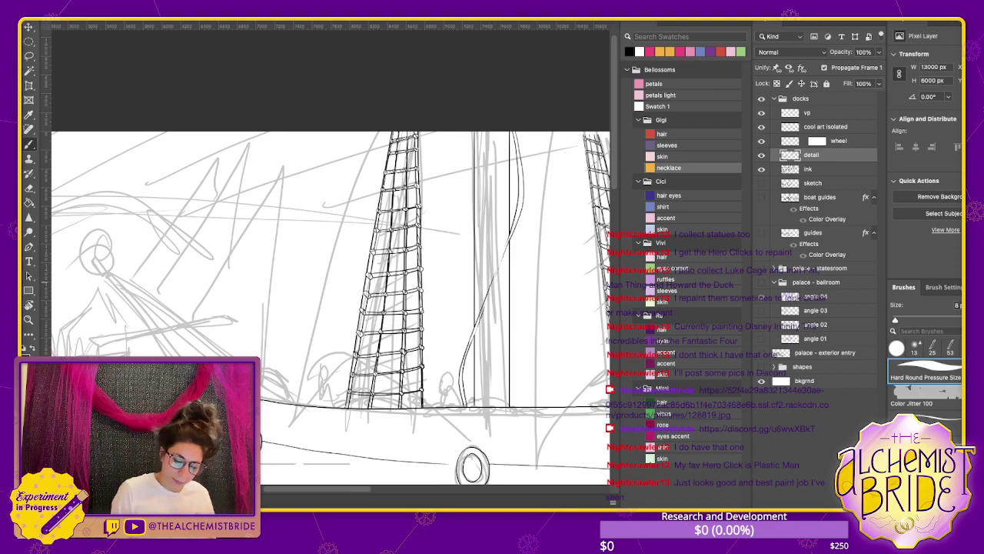
key(super+minus)
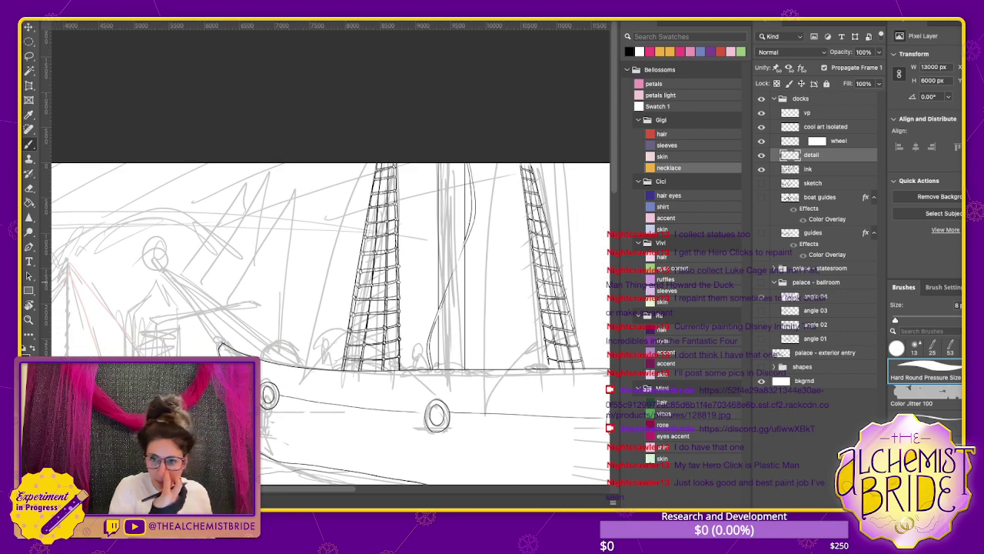
Try rigging strokes from the small circle toward the bow, then undo them
key(super+minus)
key(super+plus)
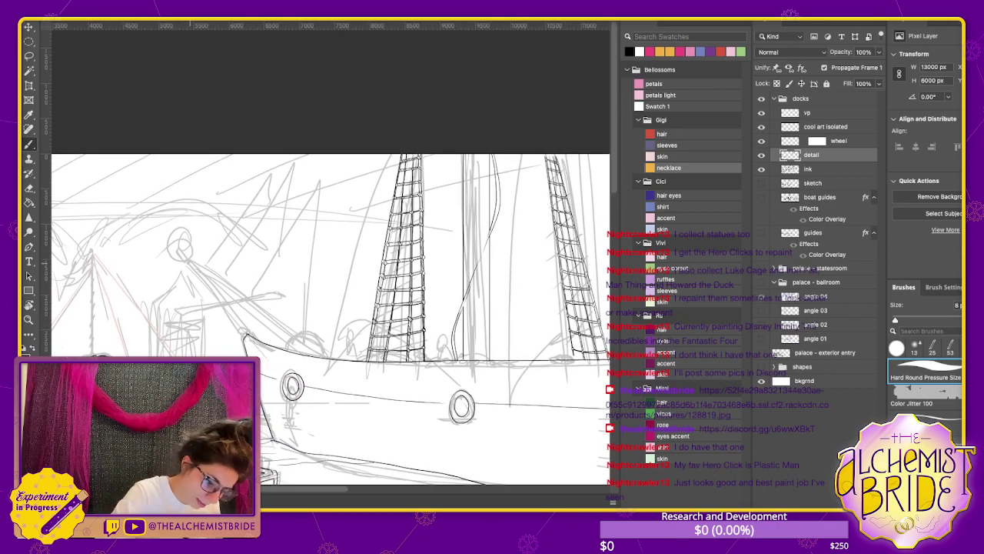
drag(188, 261, 247, 335)
key(super+z)
drag(188, 261, 248, 336)
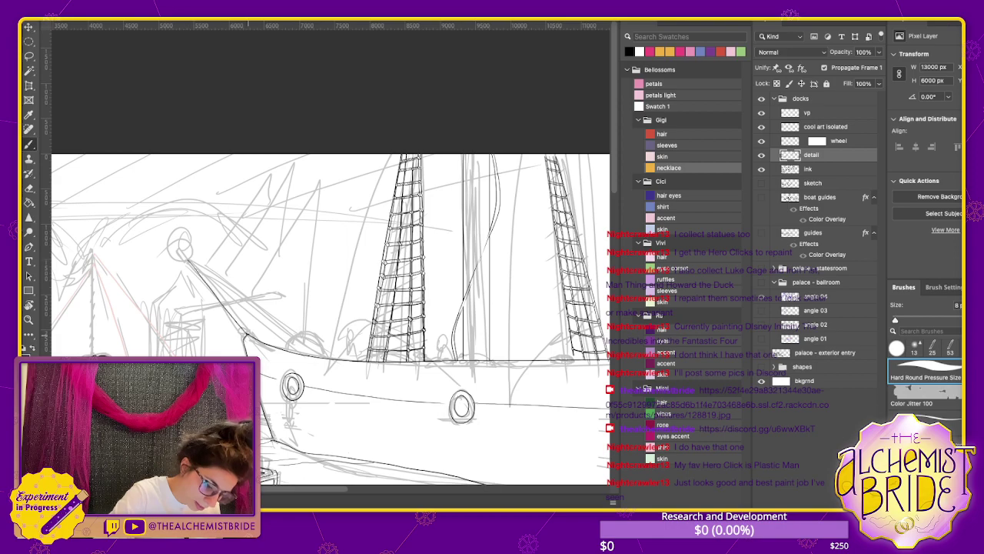
key(super+z)
drag(187, 261, 187, 253)
key(super+z)
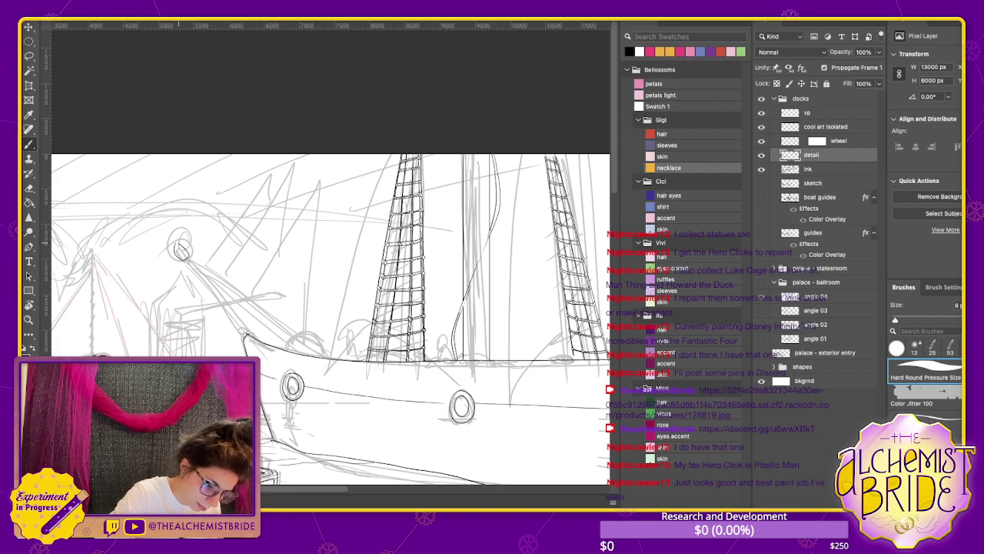
key(super+z)
Enlarge the brush to 12 px and ink three rigging lines fanning from the small circle to the bow
key(bracketright)
key(bracketright)
key(bracketright)
key(bracketright)
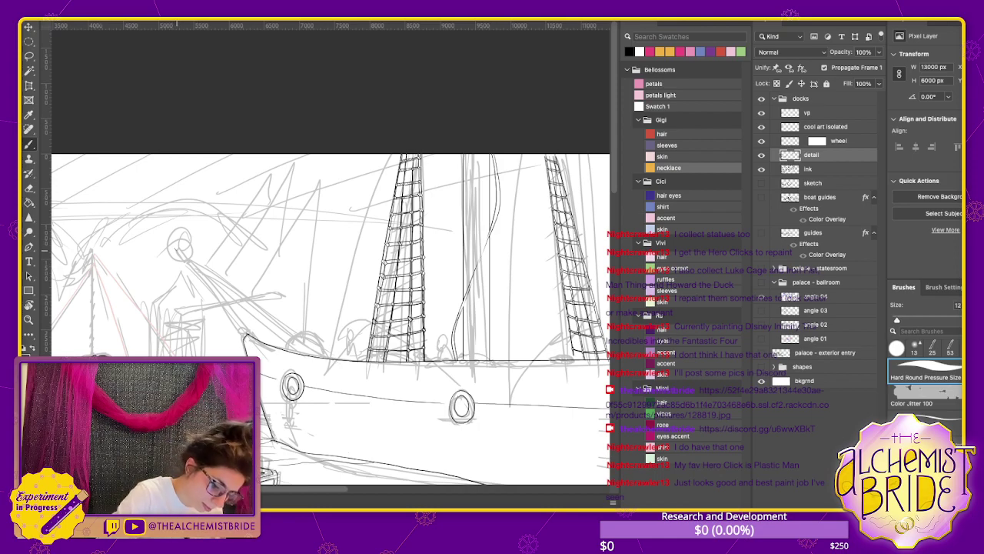
drag(176, 251, 241, 334)
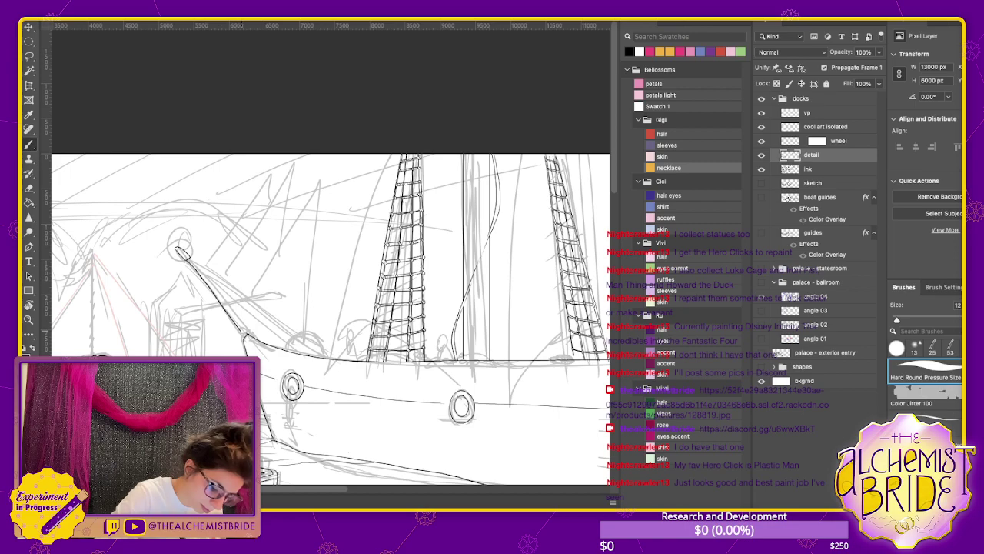
key(ctrl+z)
drag(186, 259, 243, 334)
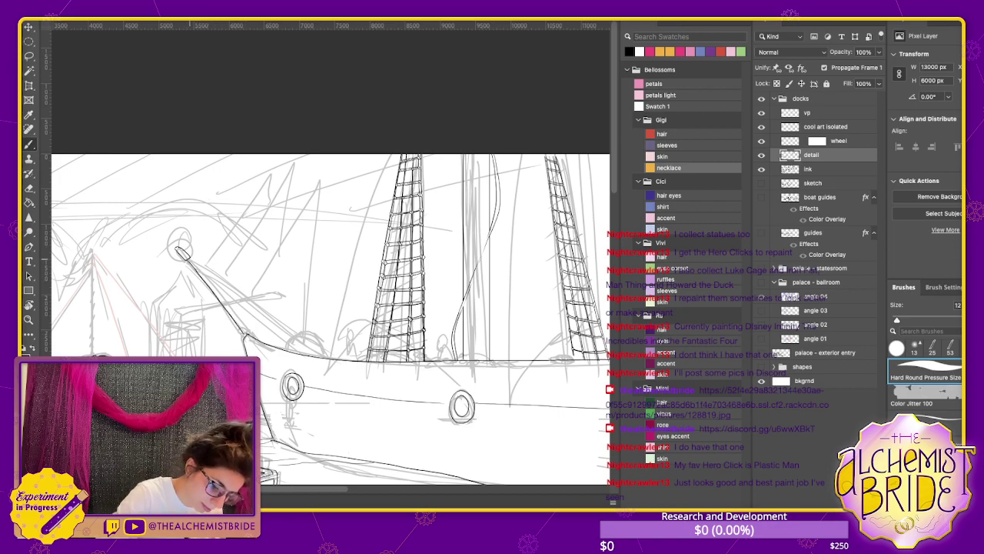
drag(189, 258, 293, 347)
mouse_move(188, 259)
mouse_down()
mouse_move(292, 350)
mouse_move(261, 337)
mouse_move(317, 340)
mouse_up()
Redraw the hull line near the bow
scroll(327, 253, right, 3)
scroll(326, 254, down, 1)
key(ctrl+z)
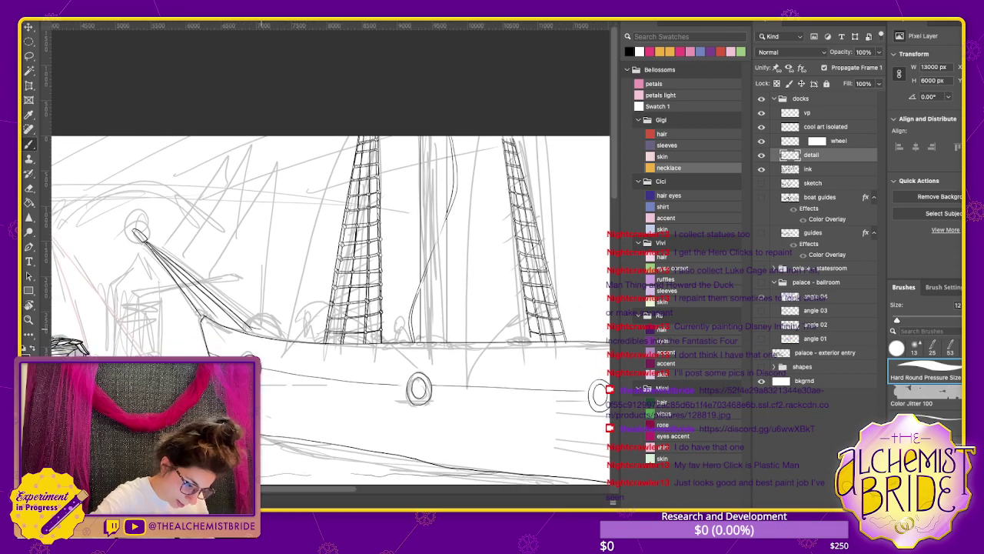
drag(255, 328, 323, 339)
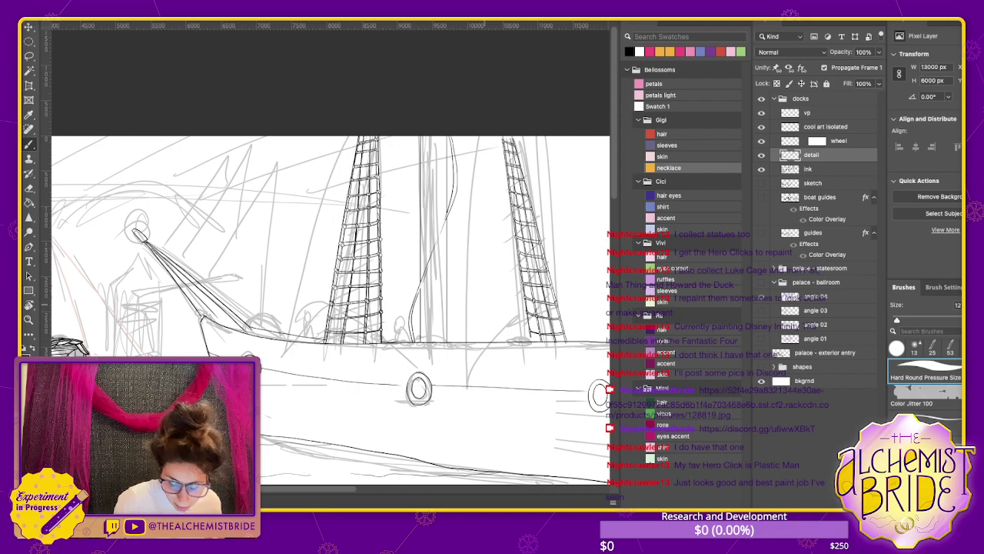
scroll(325, 309, left, 3)
scroll(326, 309, down, 1)
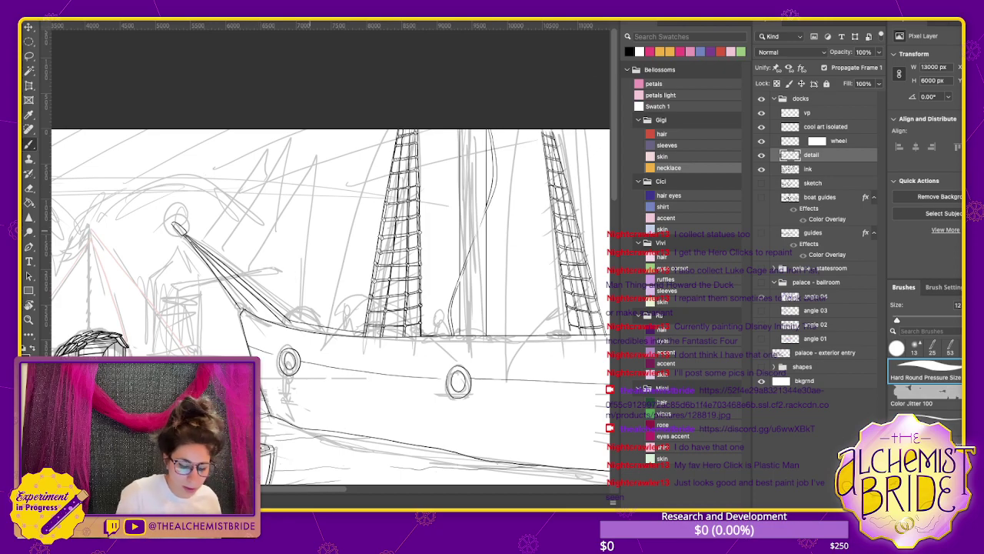
Ink several long rigging lines from the bowsprit up to the top of the canvas, redoing misplaced ones
drag(188, 233, 349, 129)
drag(192, 234, 360, 130)
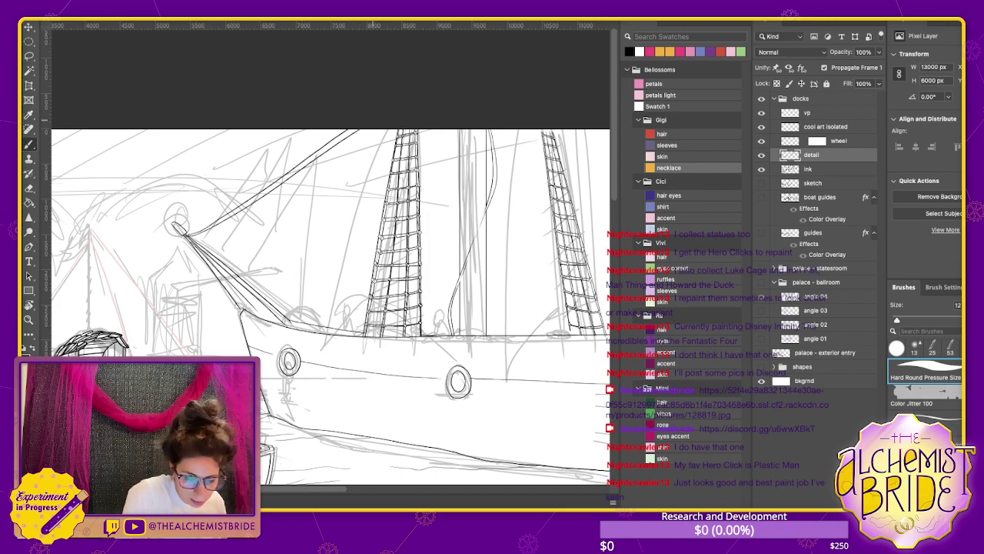
key(ctrl+z)
key(ctrl+z)
drag(186, 232, 334, 129)
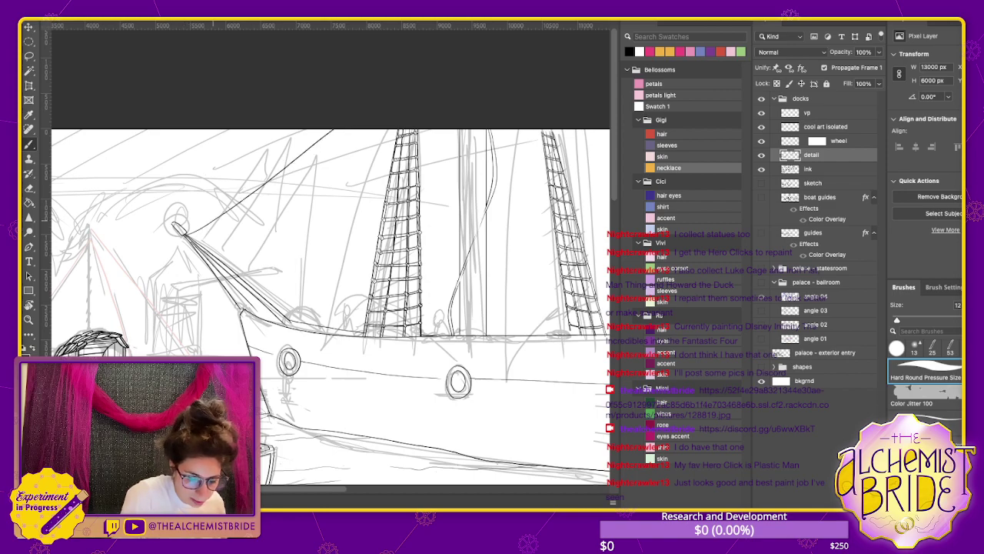
key(ctrl+z)
drag(188, 233, 364, 132)
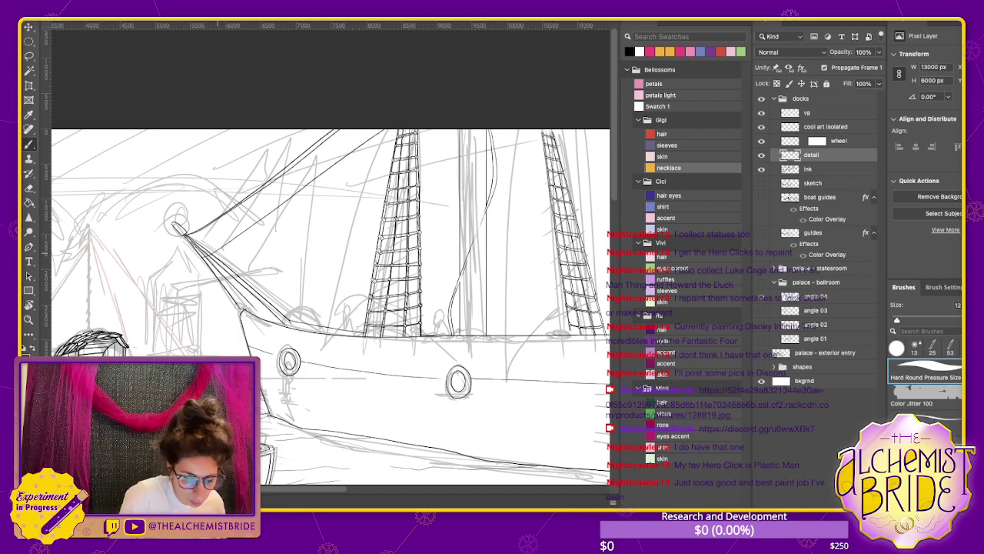
drag(204, 262, 391, 127)
key(ctrl+z)
key(ctrl+z)
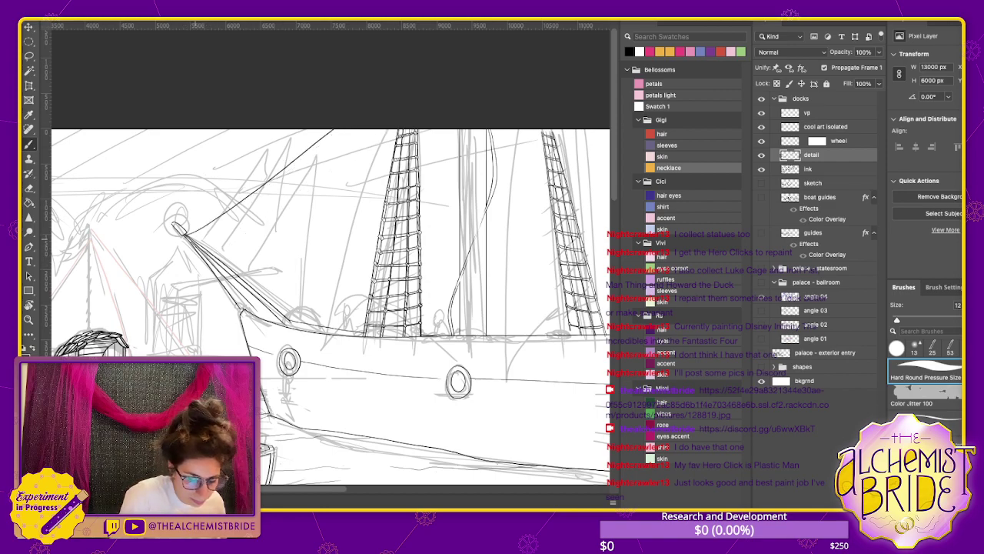
drag(186, 233, 298, 131)
drag(194, 230, 297, 131)
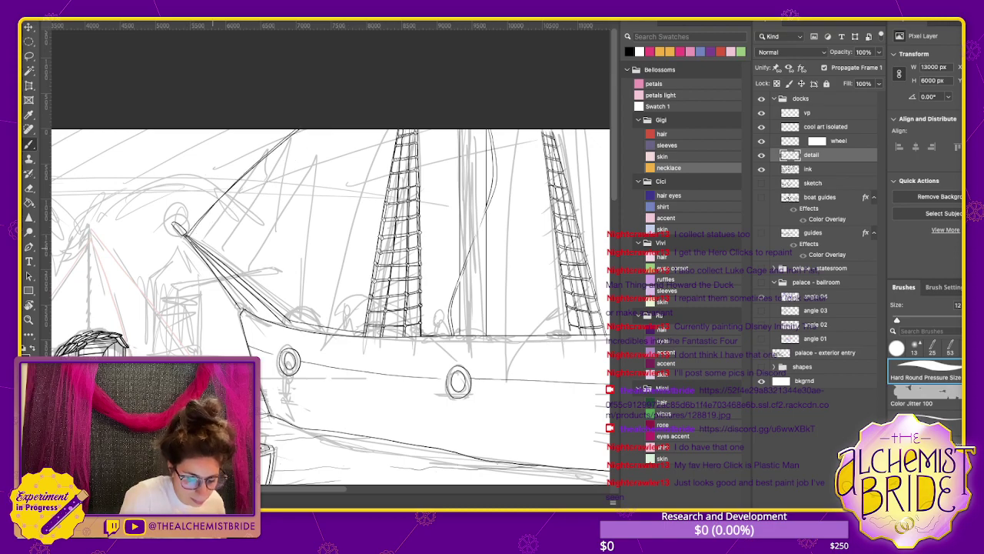
drag(211, 266, 354, 128)
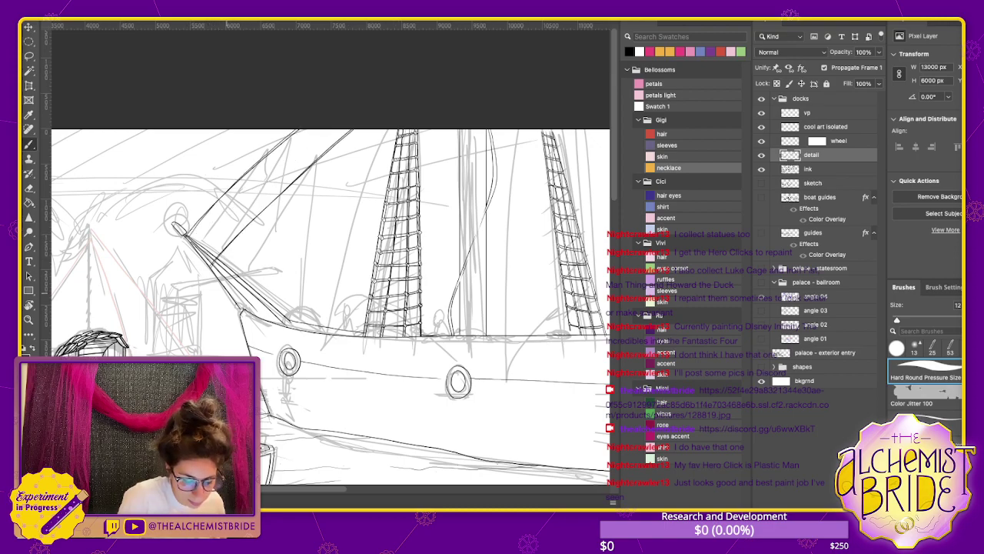
drag(228, 295, 388, 127)
Try and undo strokes beside the left mast
scroll(330, 307, right, 5)
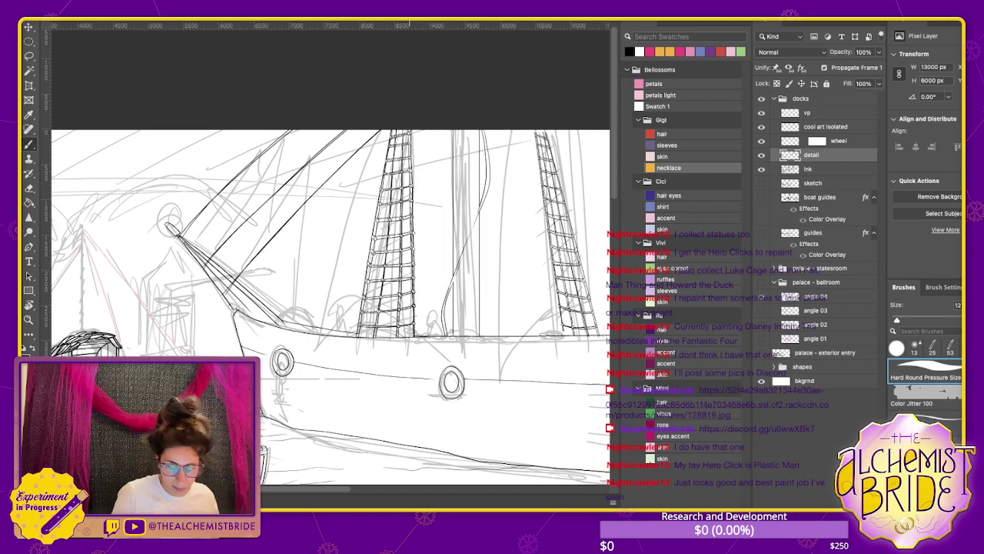
scroll(330, 313, right, 4)
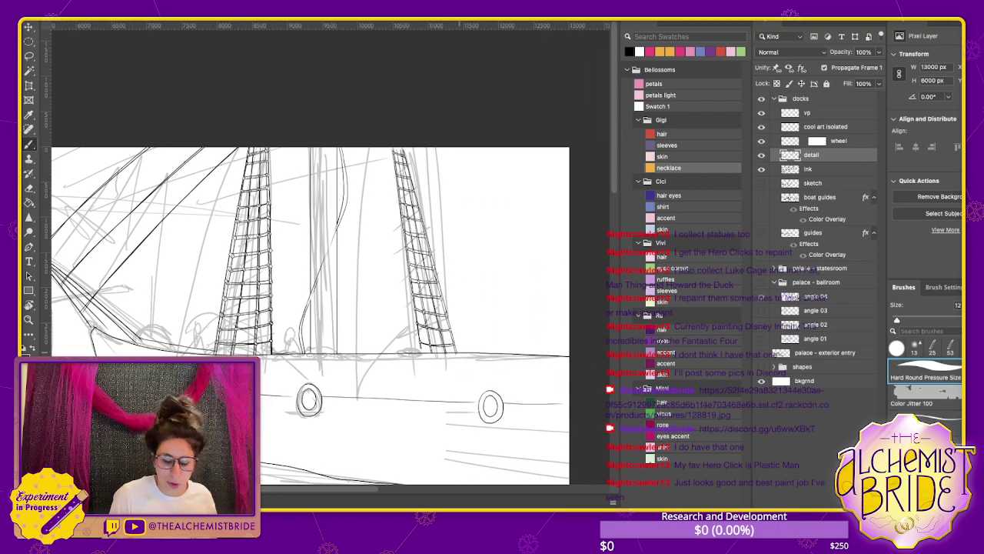
drag(176, 344, 229, 250)
key(ctrl+z)
scroll(311, 316, left, 1)
scroll(330, 315, left, 5)
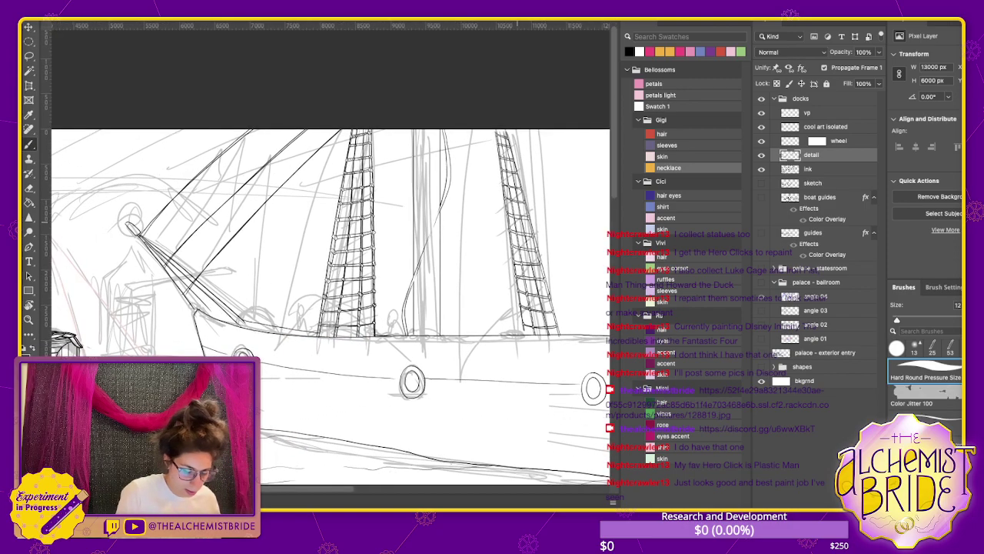
drag(266, 329, 305, 197)
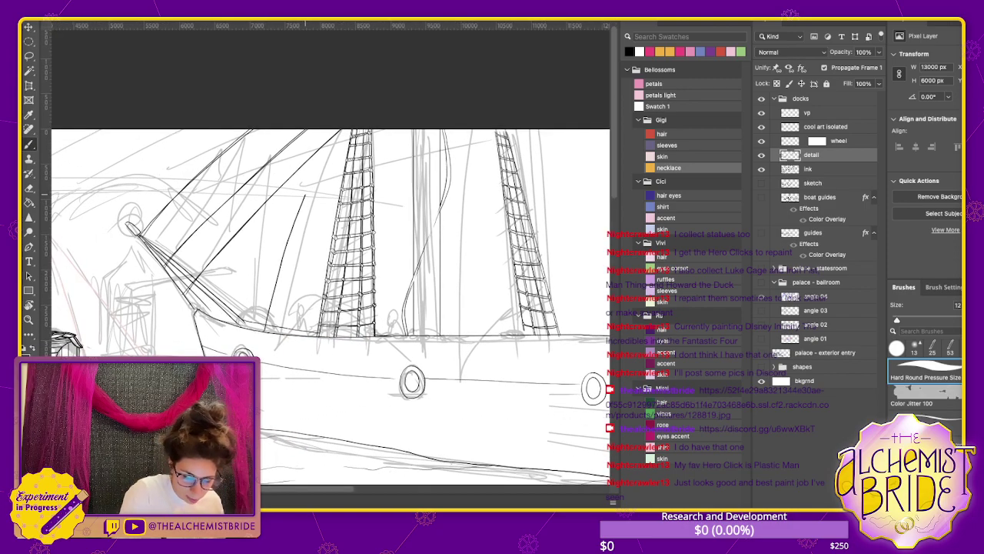
key(ctrl+z)
scroll(330, 308, right, 6)
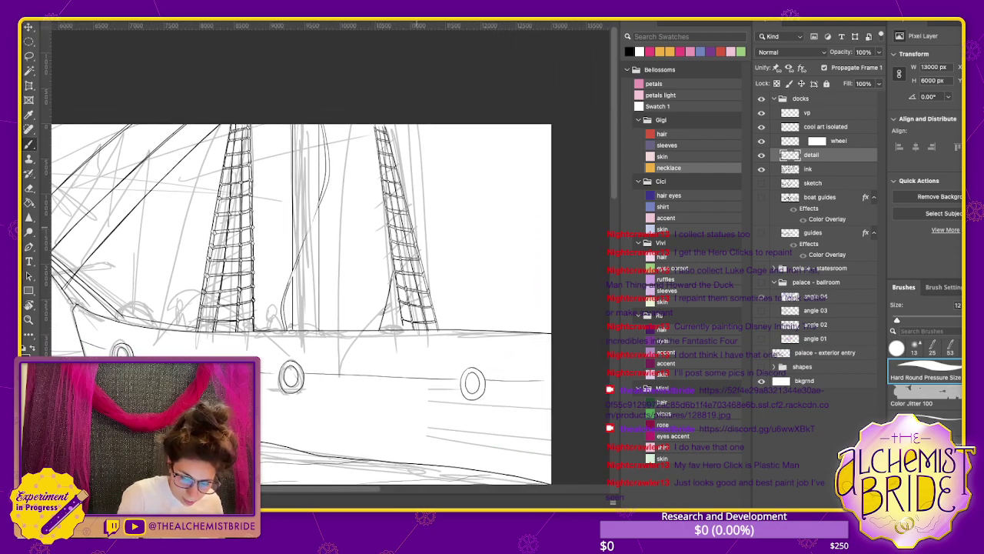
Ink curved strokes along the right mast out to the canvas's right edge
drag(412, 225, 550, 216)
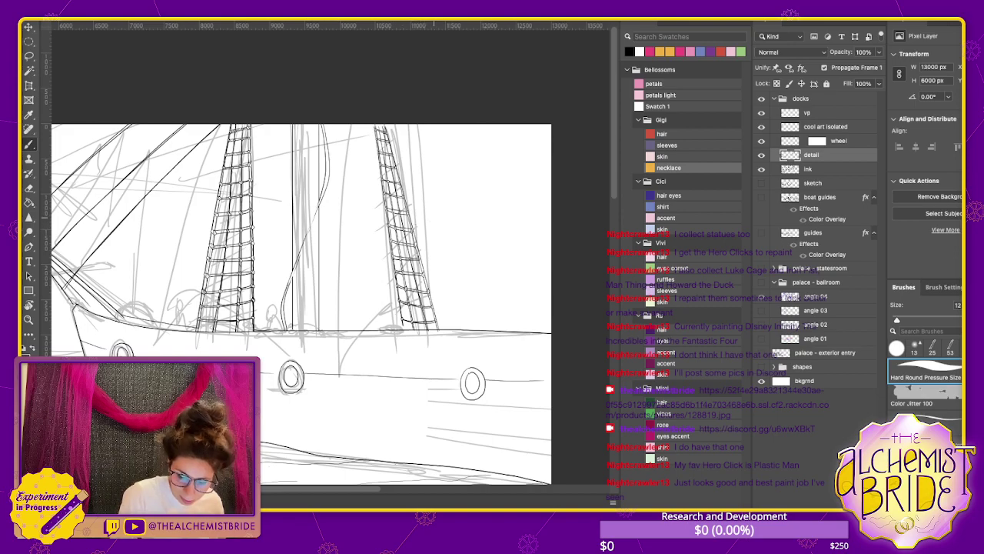
mouse_move(382, 331)
mouse_down()
mouse_move(382, 312)
mouse_move(521, 203)
mouse_move(551, 202)
mouse_up()
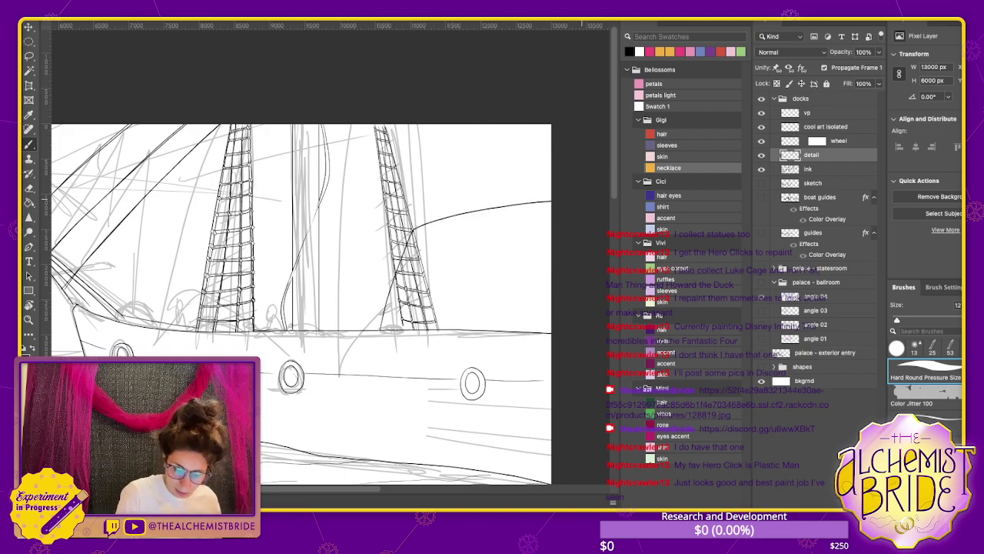
drag(371, 331, 412, 230)
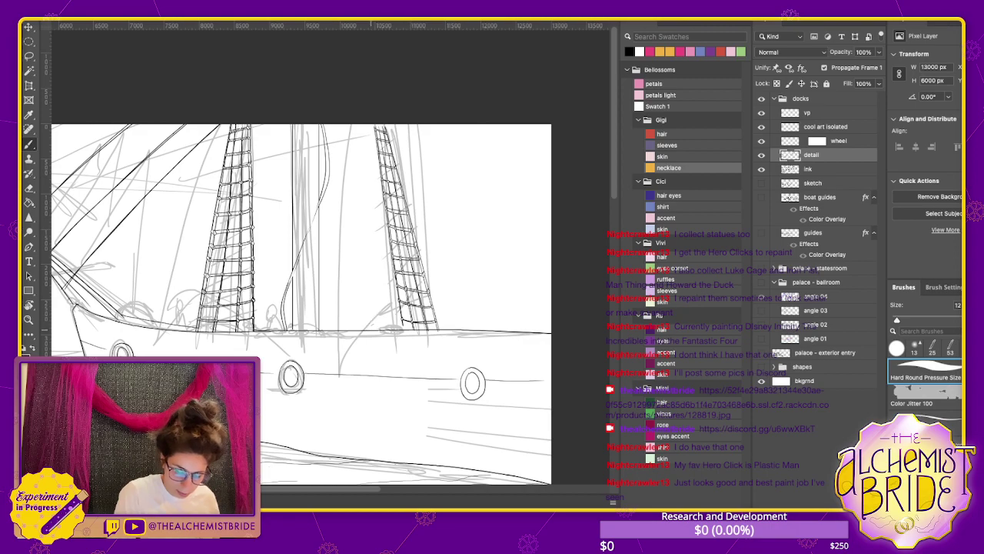
drag(372, 330, 397, 213)
mouse_move(372, 329)
mouse_down()
mouse_move(385, 251)
mouse_move(551, 208)
mouse_up()
key(ctrl+z)
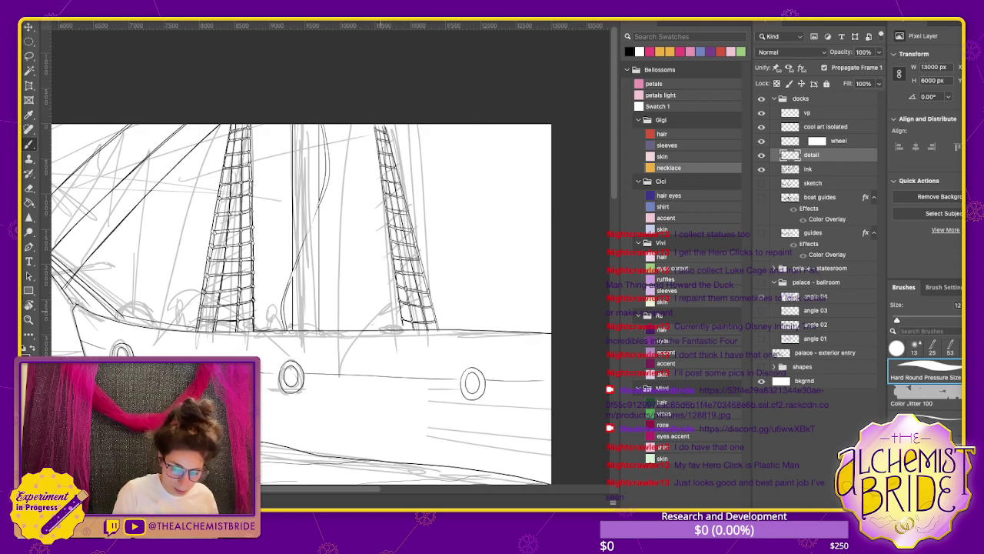
mouse_move(373, 331)
mouse_down()
mouse_move(383, 194)
mouse_move(551, 225)
mouse_move(377, 194)
mouse_move(365, 325)
mouse_up()
key(ctrl+z)
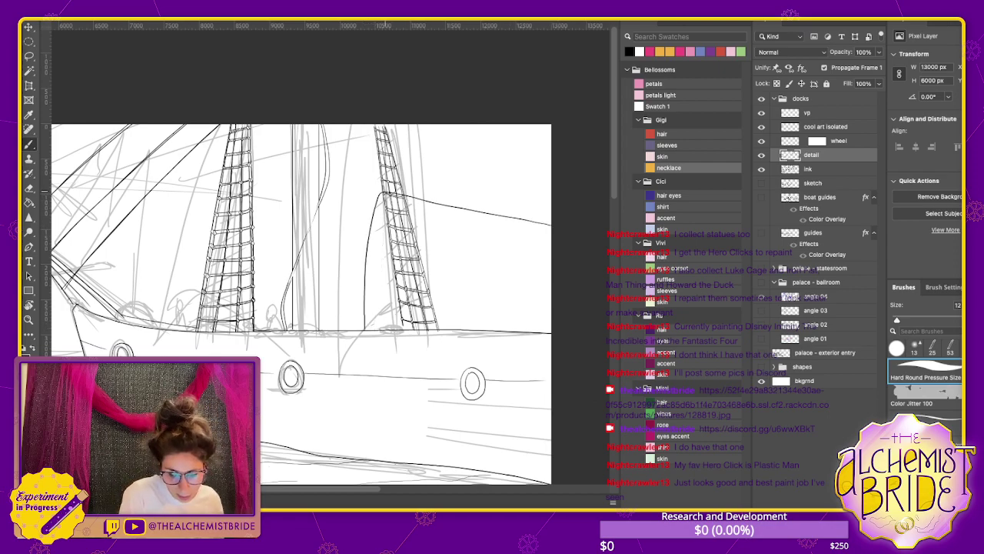
Draw the deckhouse outline's left side and top edge beside the right mast
drag(384, 193, 551, 185)
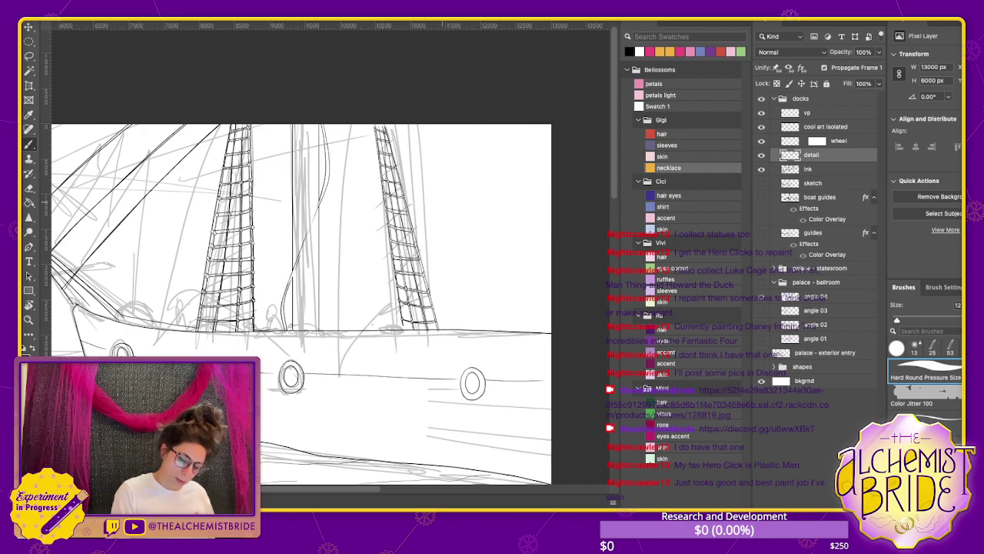
mouse_move(372, 331)
mouse_down()
mouse_move(375, 278)
mouse_move(495, 248)
mouse_move(551, 260)
mouse_up()
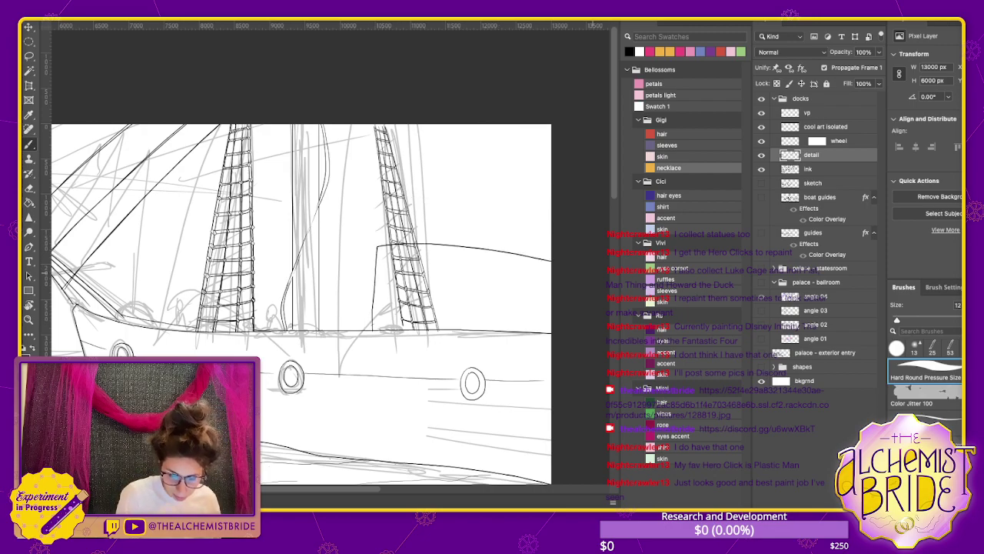
mouse_move(339, 331)
mouse_down()
mouse_move(336, 271)
mouse_move(340, 321)
mouse_up()
key(ctrl+z)
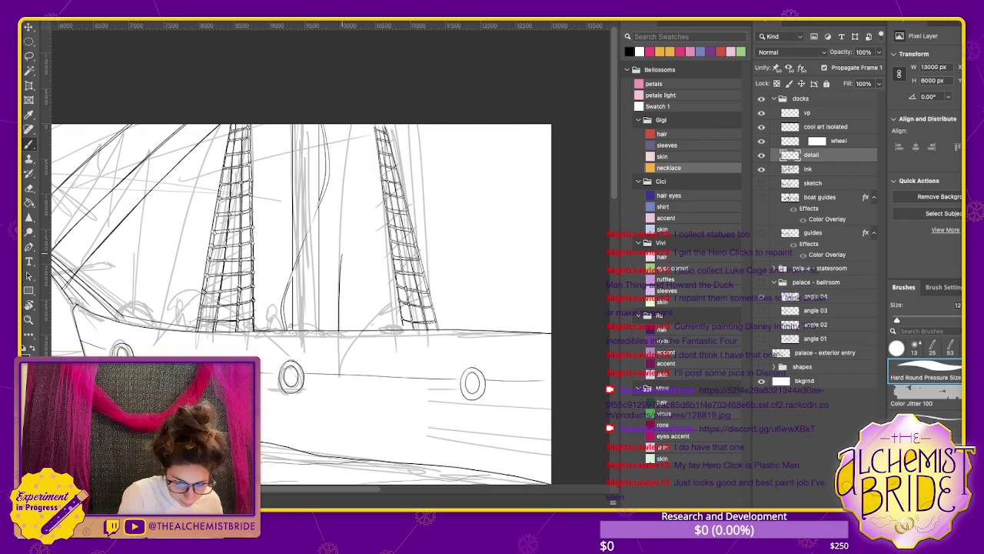
drag(341, 251, 550, 259)
key(ctrl+z)
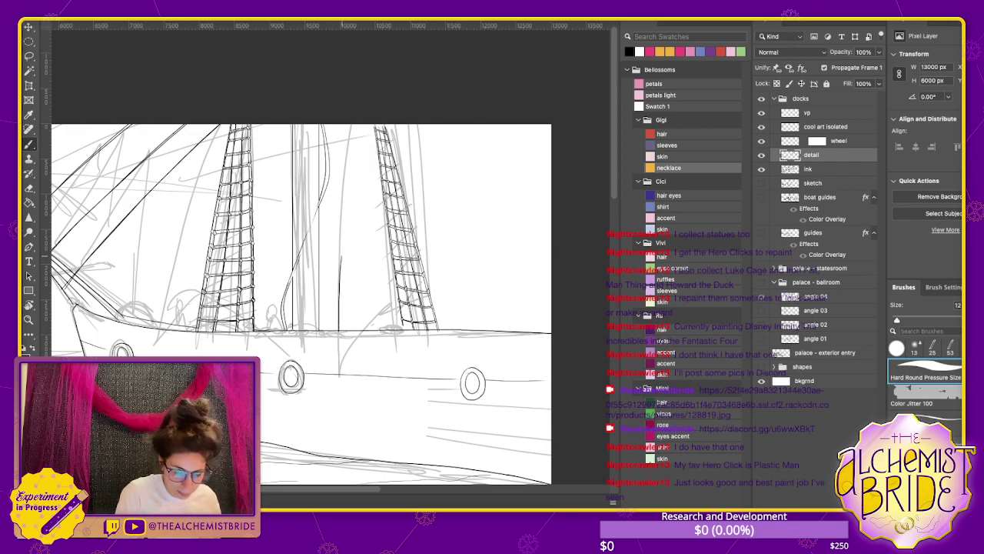
drag(342, 252, 551, 254)
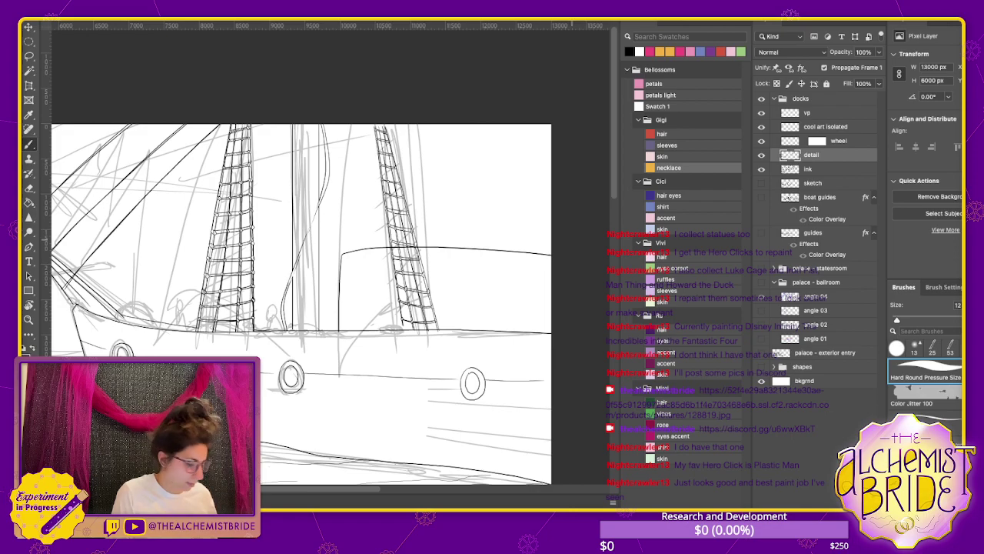
Erase the rigging lines and sketch marks inside the deckhouse area
key(e)
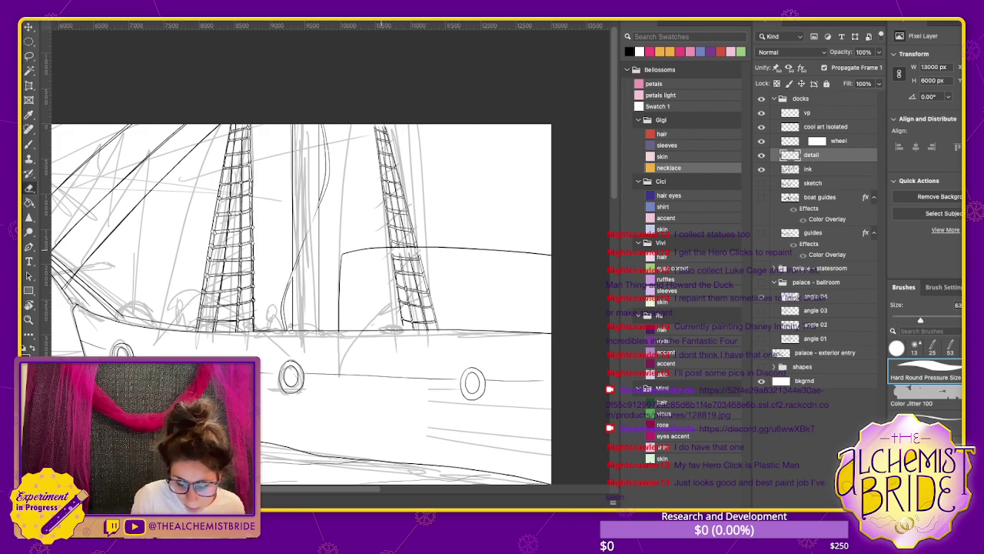
mouse_move(406, 254)
mouse_down()
mouse_move(415, 278)
mouse_move(408, 300)
mouse_move(432, 323)
mouse_up()
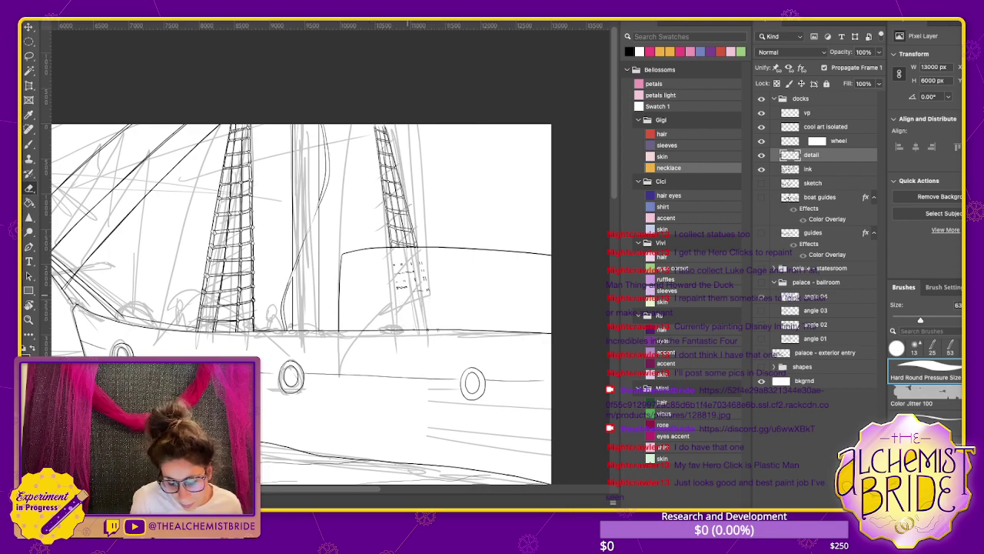
mouse_move(396, 288)
mouse_down()
mouse_move(407, 289)
mouse_move(415, 273)
mouse_up()
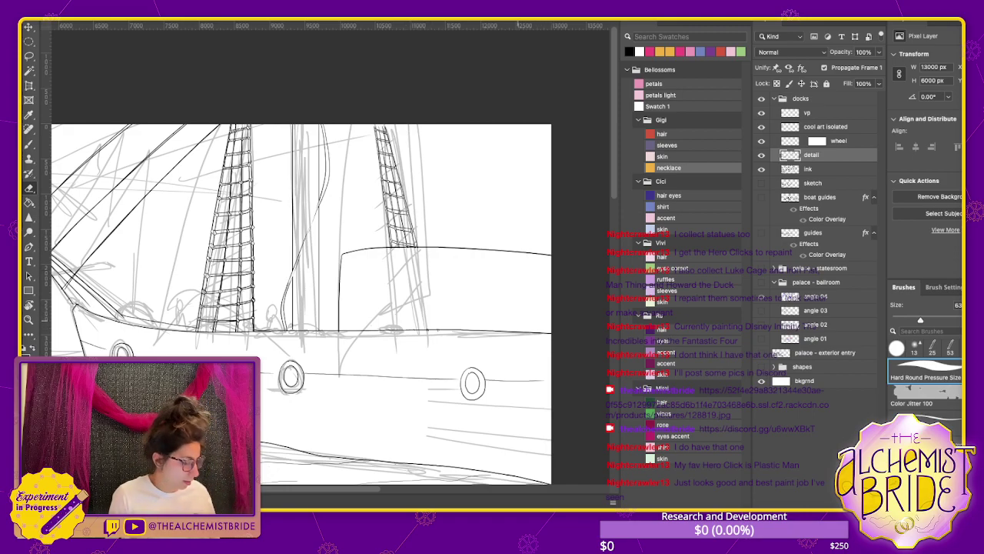
Re-ink the deckhouse's top edge and its bottom edge along the deck
key(b)
drag(343, 255, 551, 259)
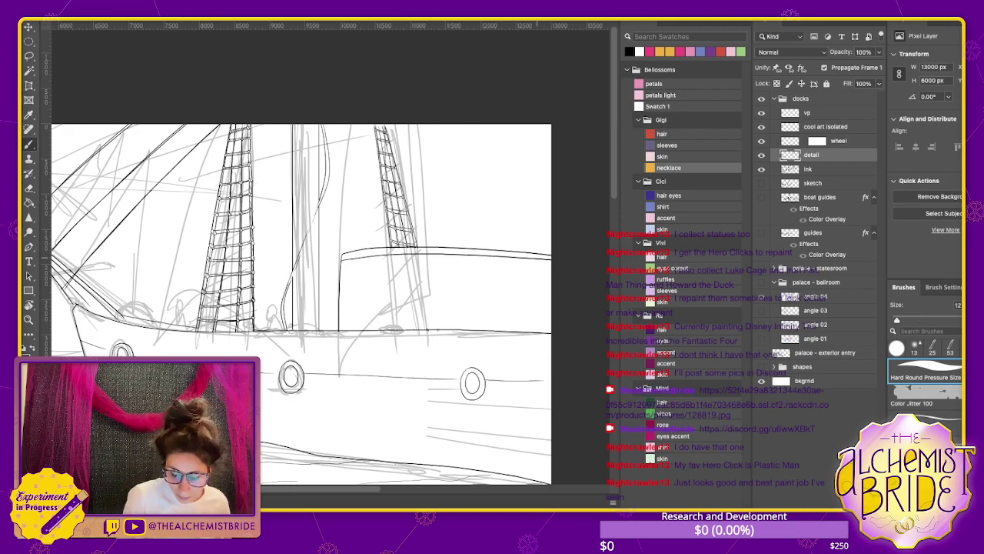
drag(342, 329, 551, 327)
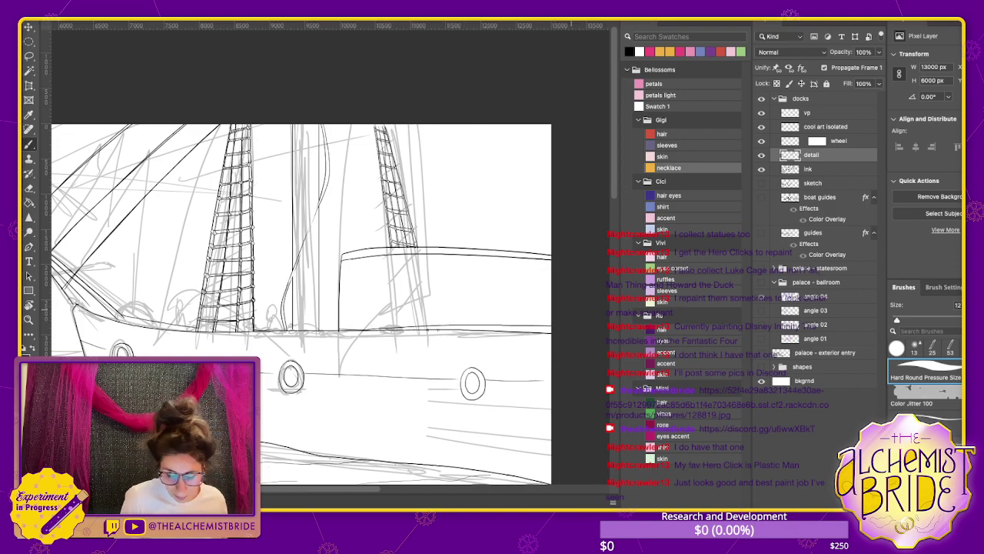
key(ctrl+z)
drag(346, 330, 551, 327)
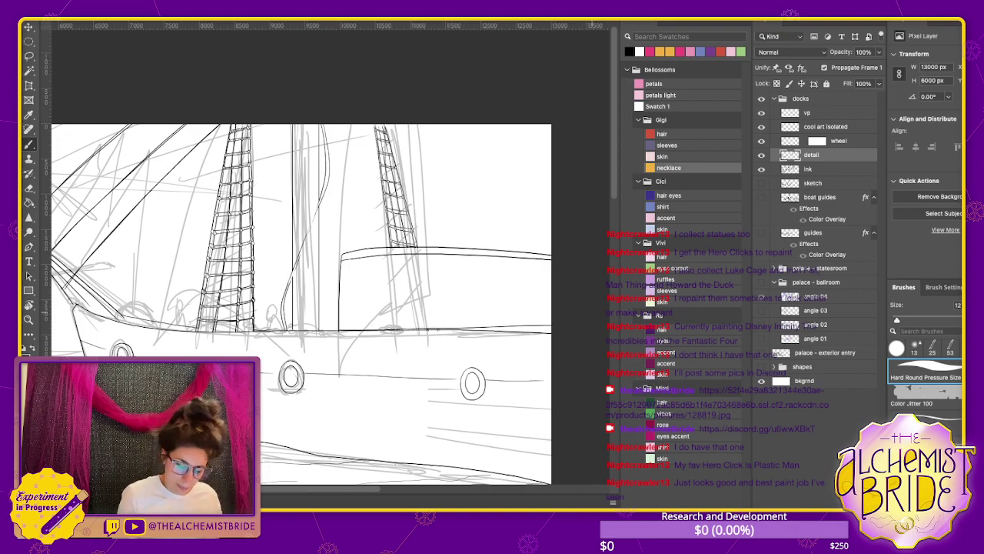
mouse_move(354, 283)
mouse_down()
mouse_move(352, 303)
mouse_move(543, 301)
mouse_up()
key(ctrl+z)
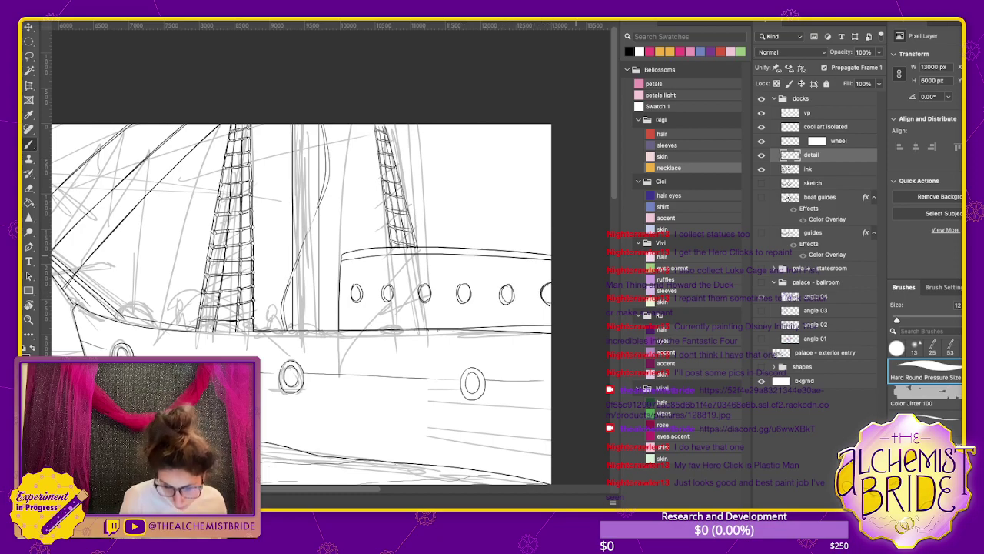
Replace the windows with three vertical deckhouse dividers and a horizontal line beneath them
key(super+z)
key(super+z)
key(super+z)
key(super+z)
key(super+z)
key(super+z)
key(super+z)
key(super+z)
key(super+z)
key(super+z)
key(super+z)
key(super+z)
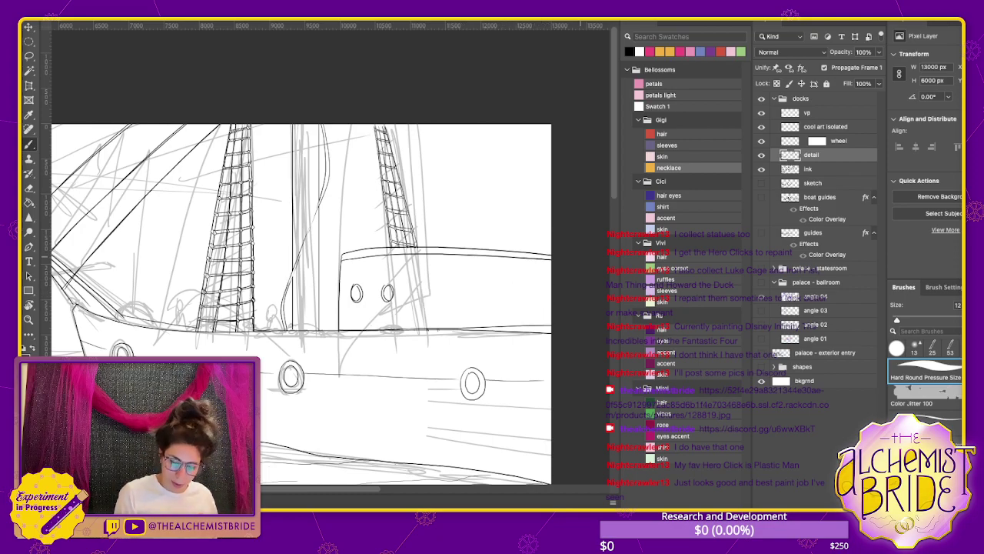
drag(397, 255, 393, 323)
drag(463, 288, 463, 327)
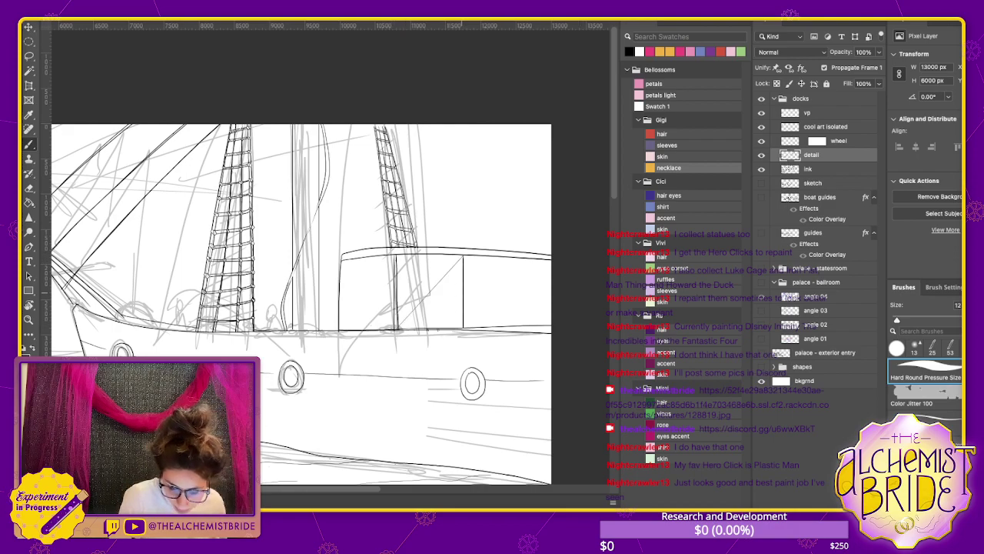
mouse_move(463, 255)
mouse_down()
mouse_move(463, 328)
mouse_move(460, 320)
mouse_up()
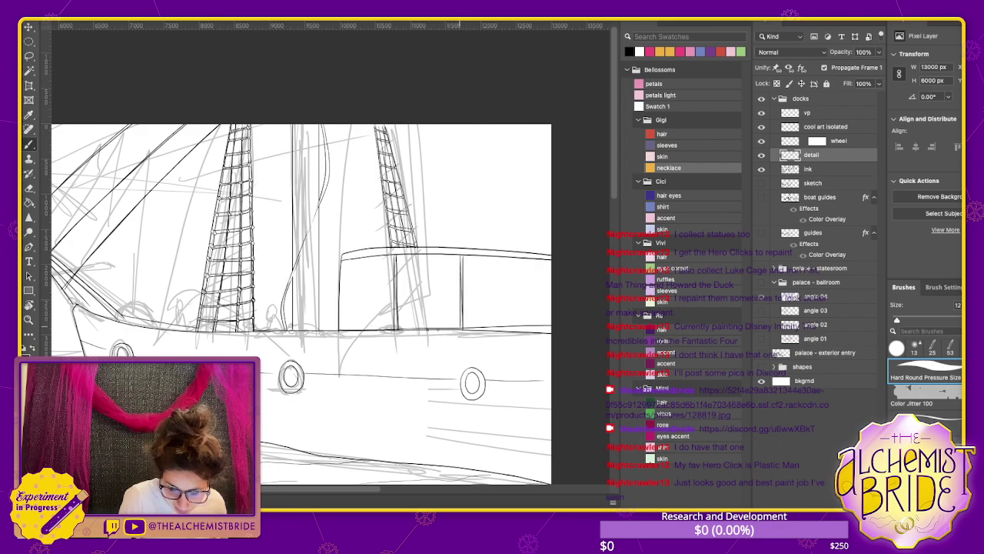
drag(526, 258, 528, 312)
key(ctrl+z)
key(ctrl+z)
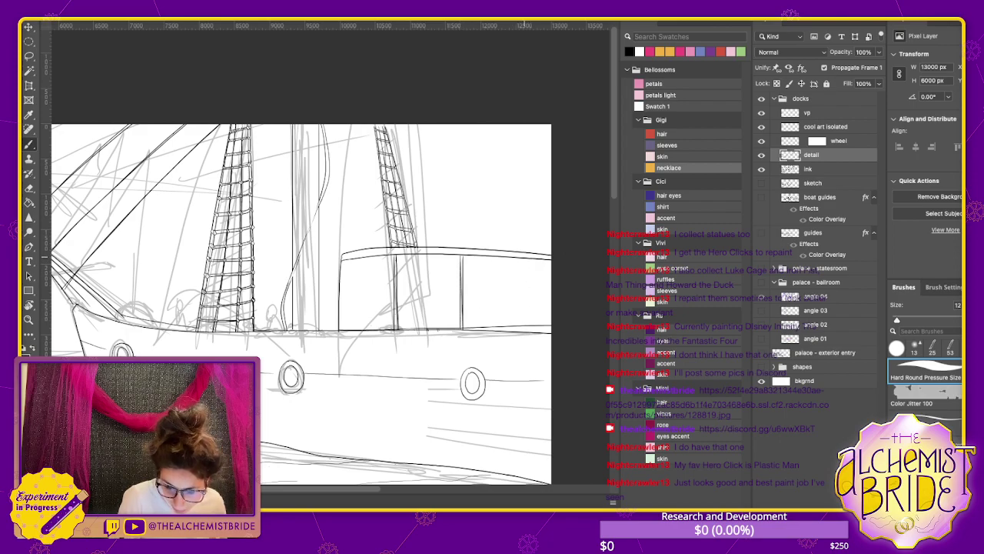
drag(525, 258, 526, 329)
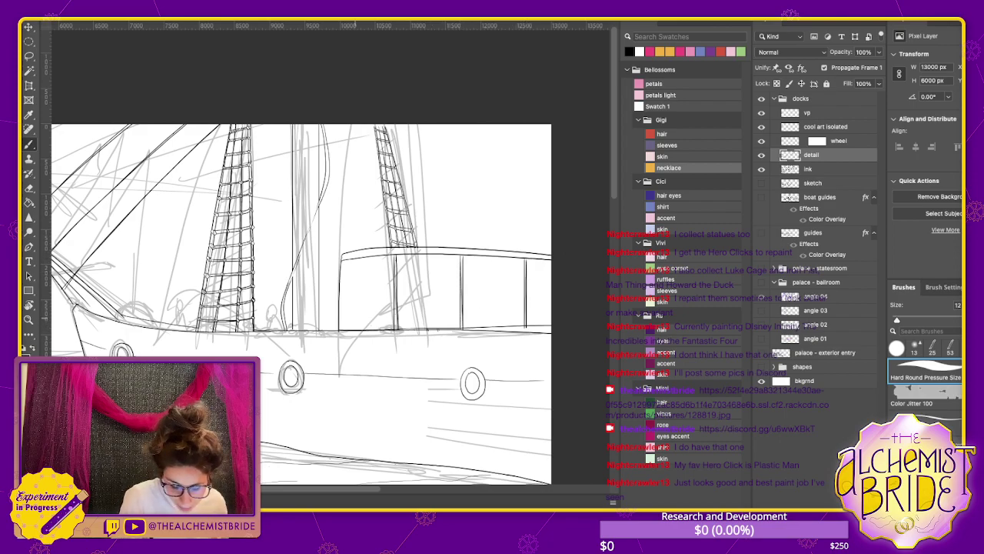
drag(337, 317, 551, 317)
key(ctrl+z)
drag(346, 316, 551, 316)
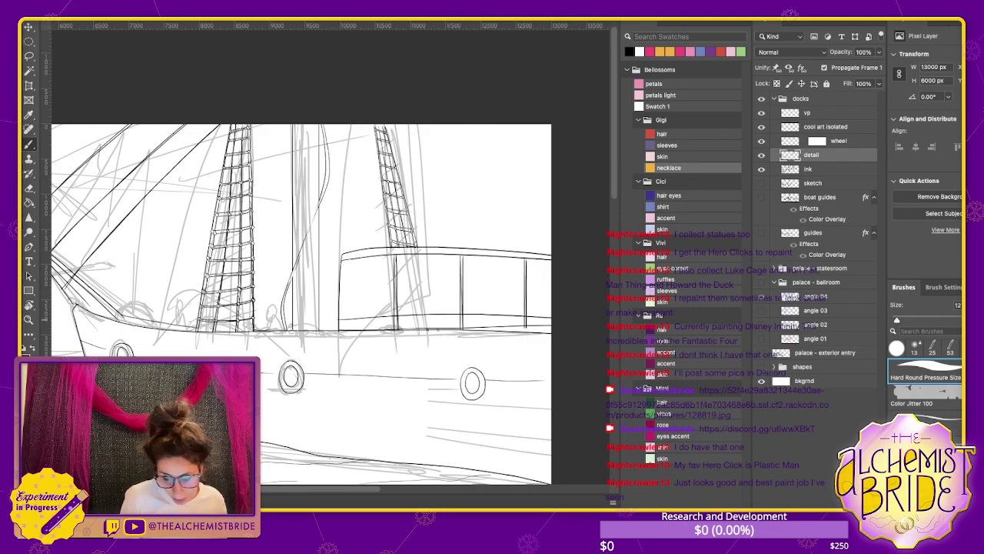
Erase parts of the deckhouse's lower edge line
key(e)
key(ctrl+z)
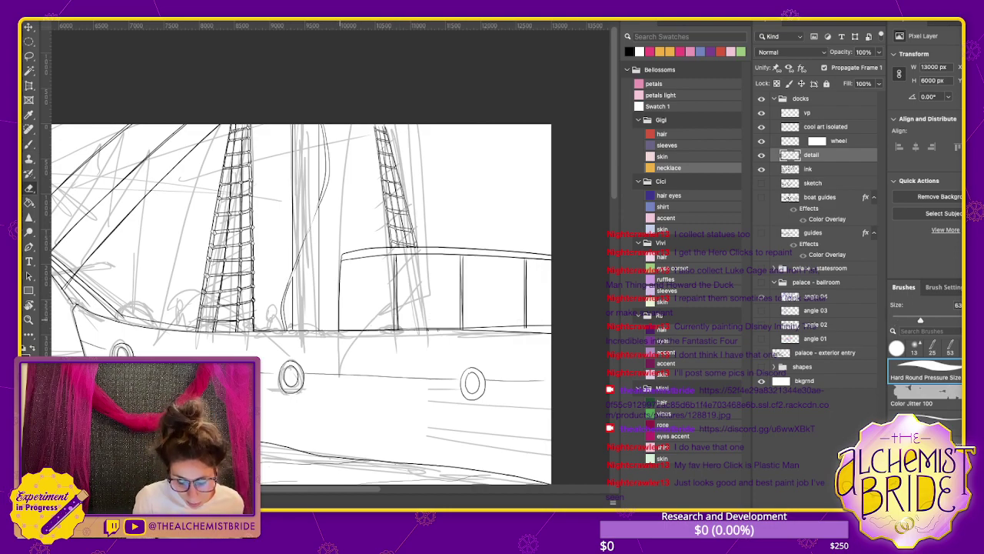
key(b)
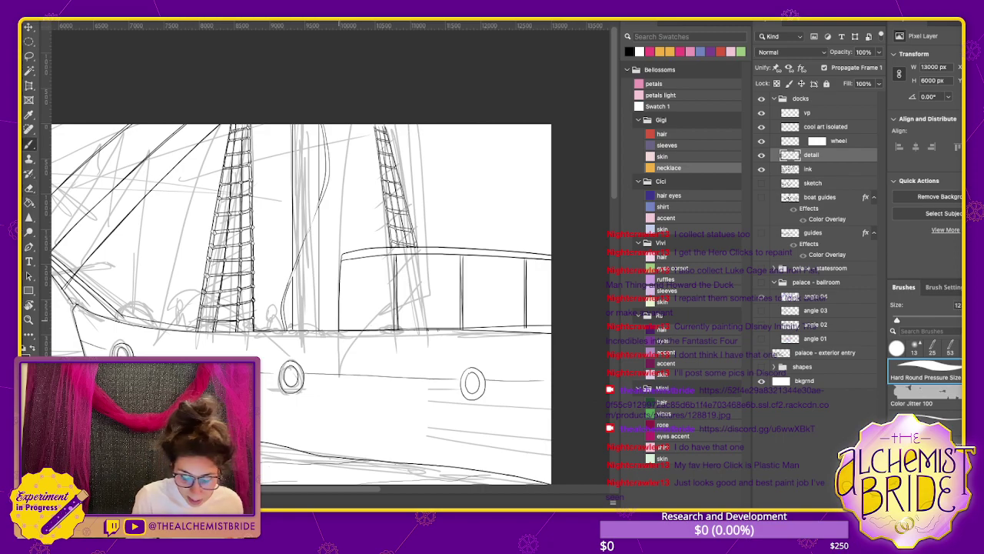
key(ctrl+shift+z)
key(ctrl+z)
key(ctrl+shift+z)
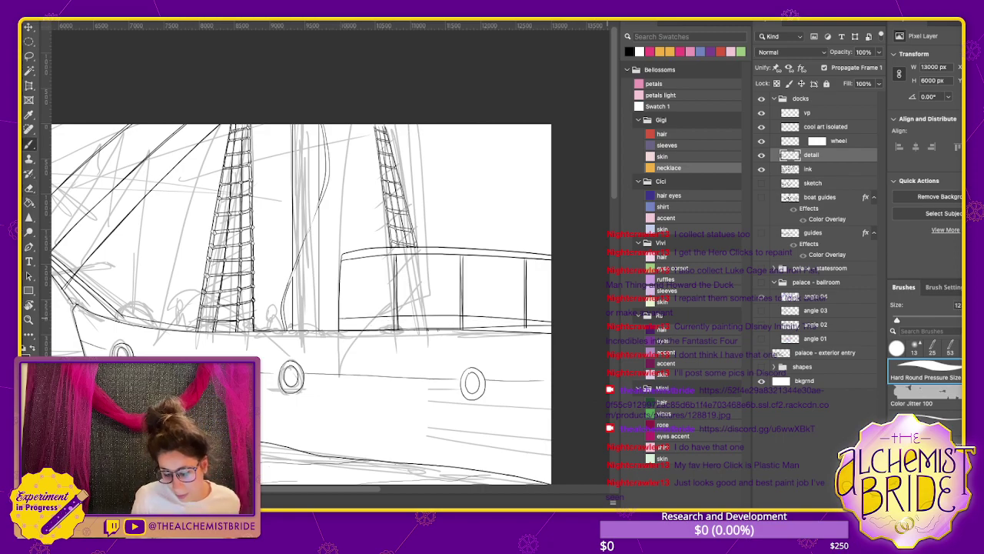
key(e)
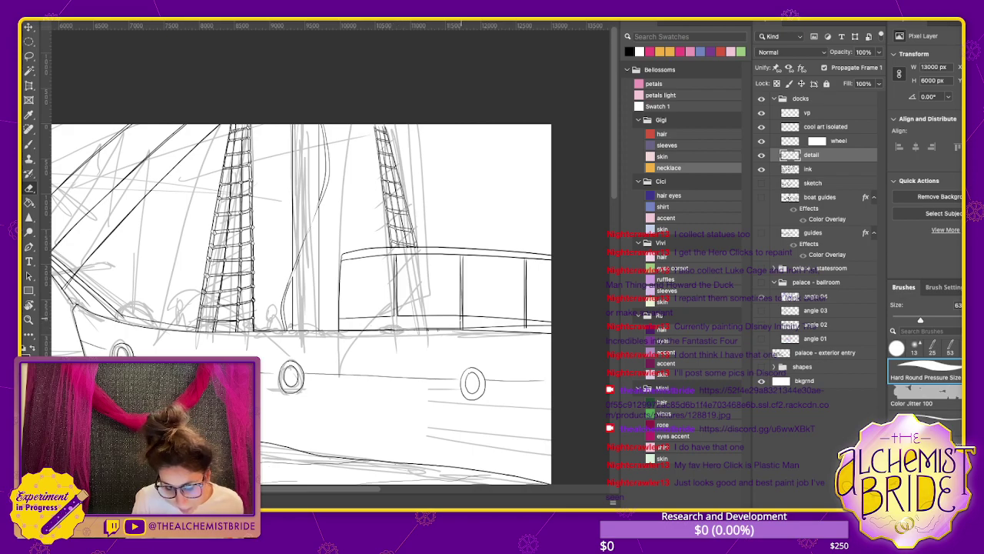
drag(464, 327, 530, 327)
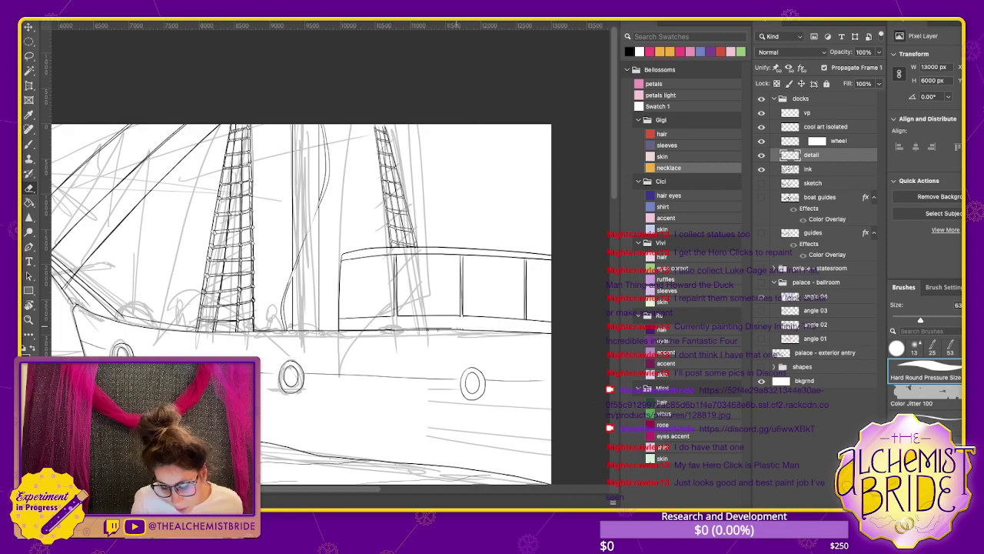
drag(403, 328, 458, 328)
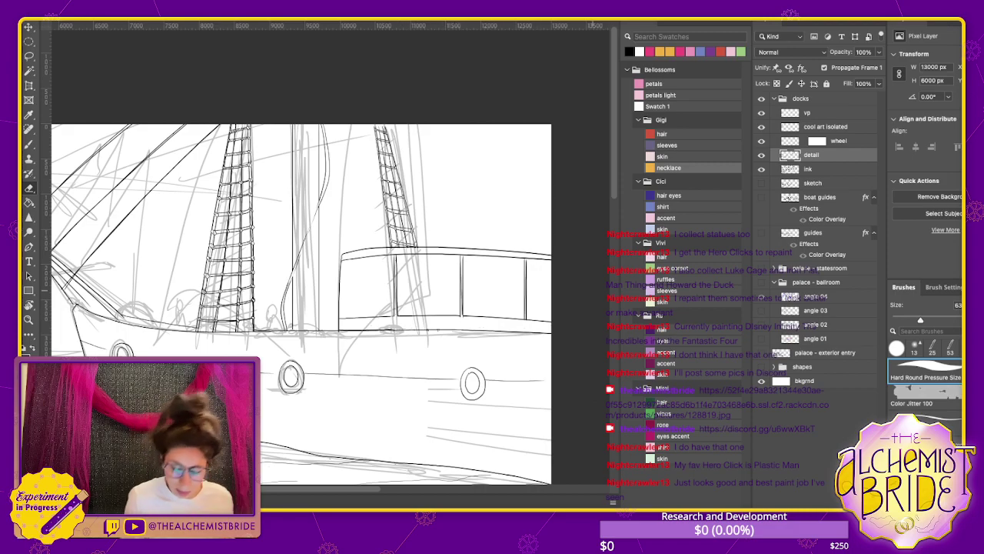
Ink a line along the deckhouse top
key(b)
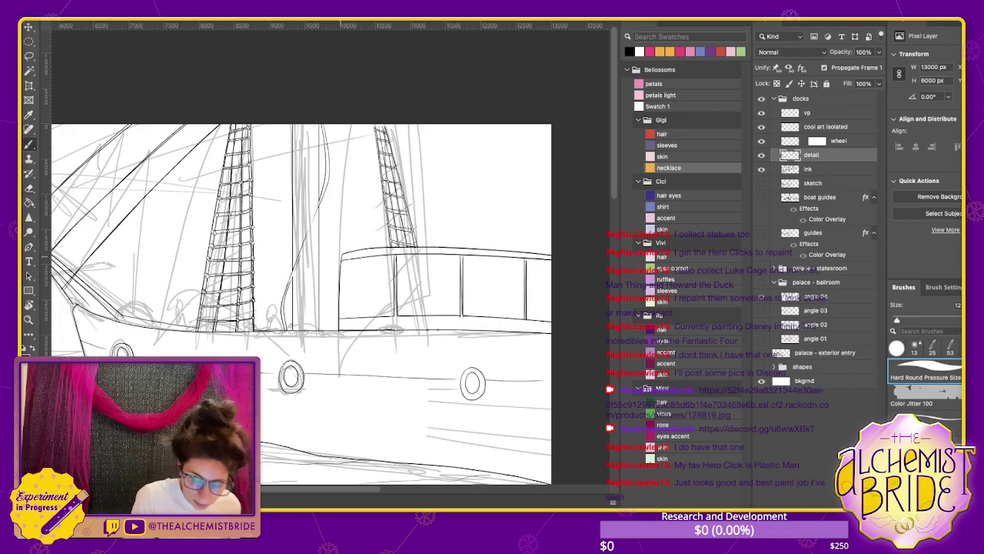
drag(340, 251, 550, 250)
key(ctrl+z)
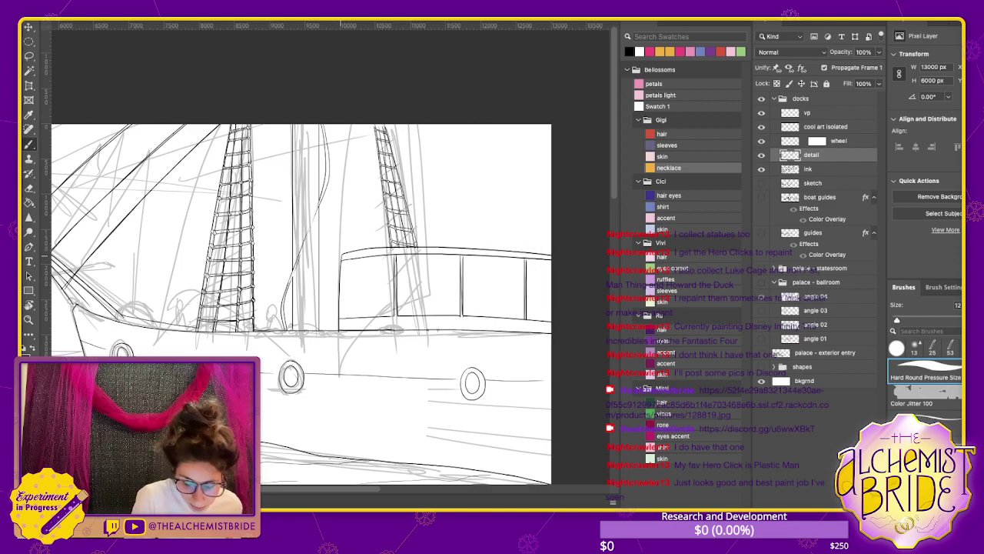
drag(337, 251, 551, 248)
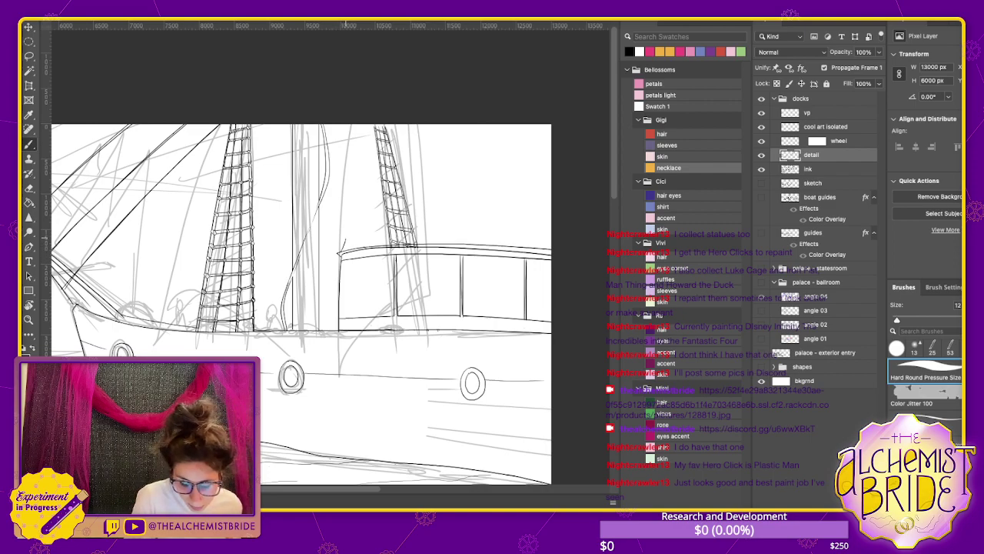
key(ctrl+z)
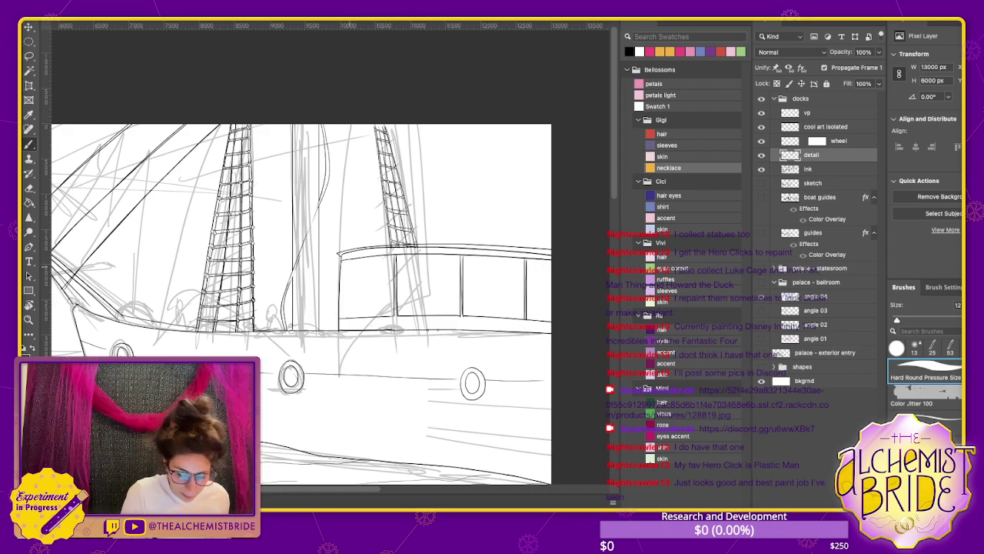
Redraw the deckhouse's short left vertical edge until it sits cleanly
drag(344, 260, 343, 318)
key(ctrl+z)
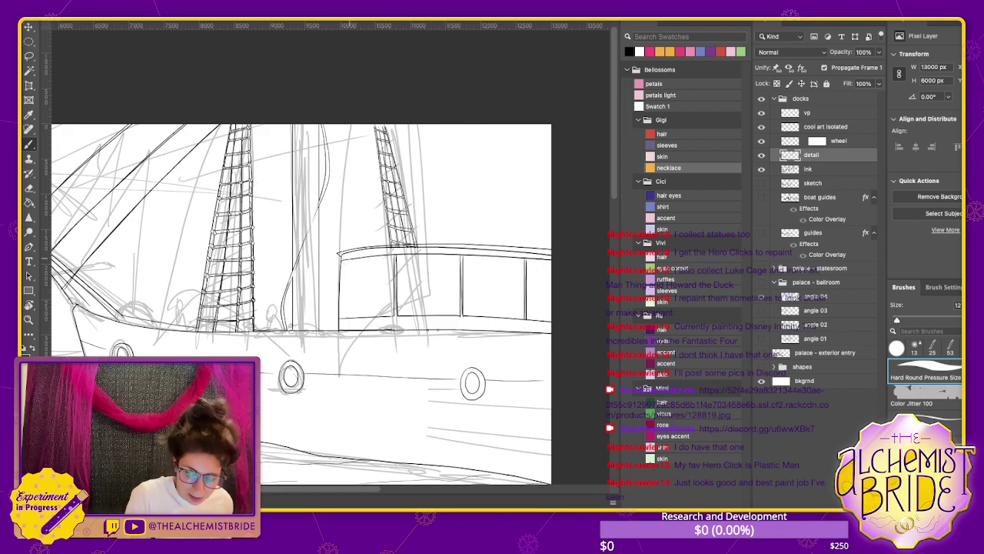
drag(345, 260, 343, 318)
key(ctrl+z)
drag(344, 260, 344, 316)
key(ctrl+z)
drag(344, 260, 343, 317)
key(ctrl+z)
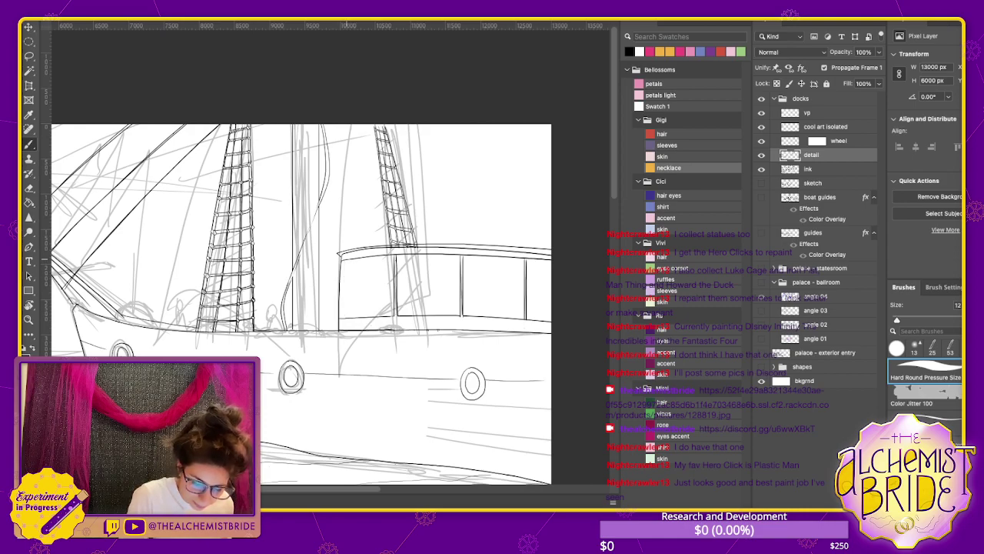
drag(345, 260, 345, 318)
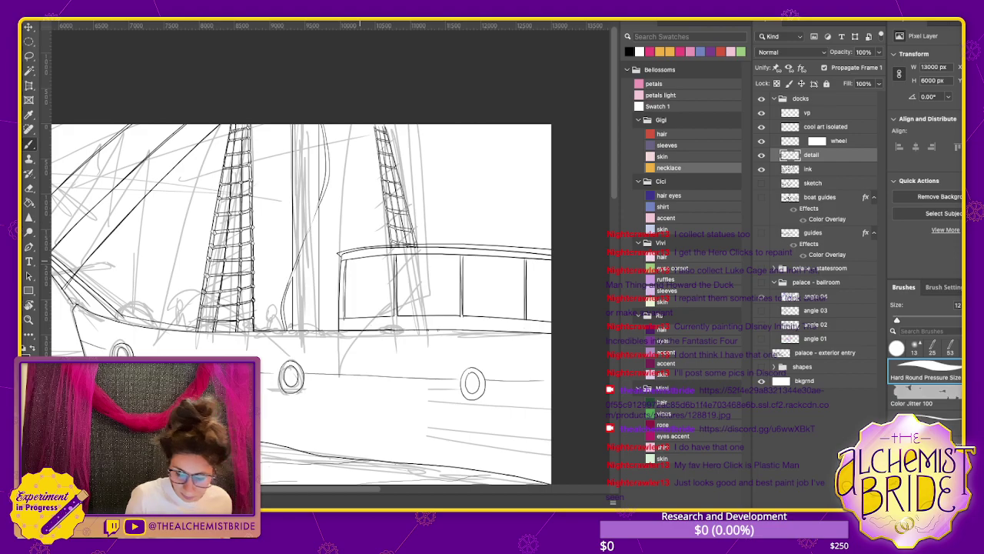
Ink a darker roof line along the deckhouse
key(e)
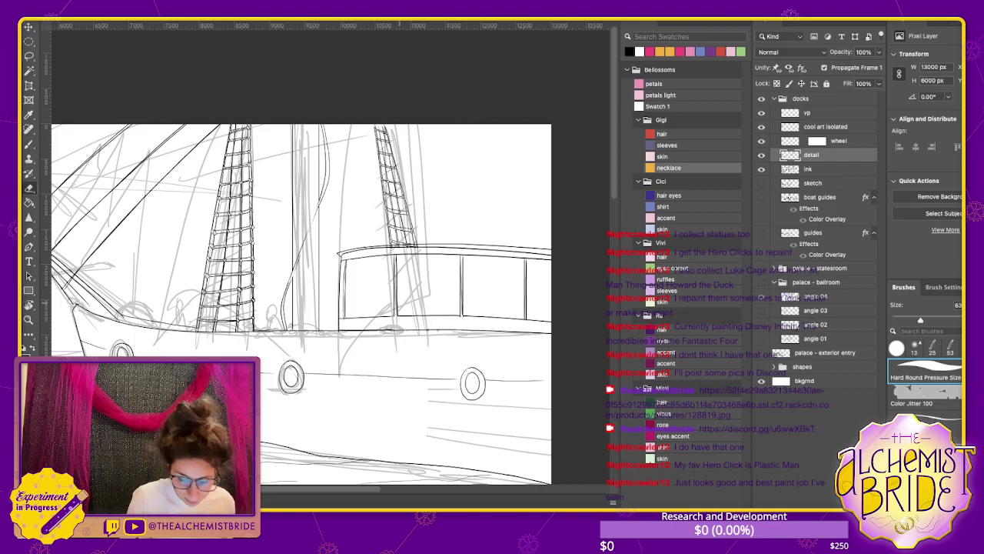
scroll(356, 307, down, 3)
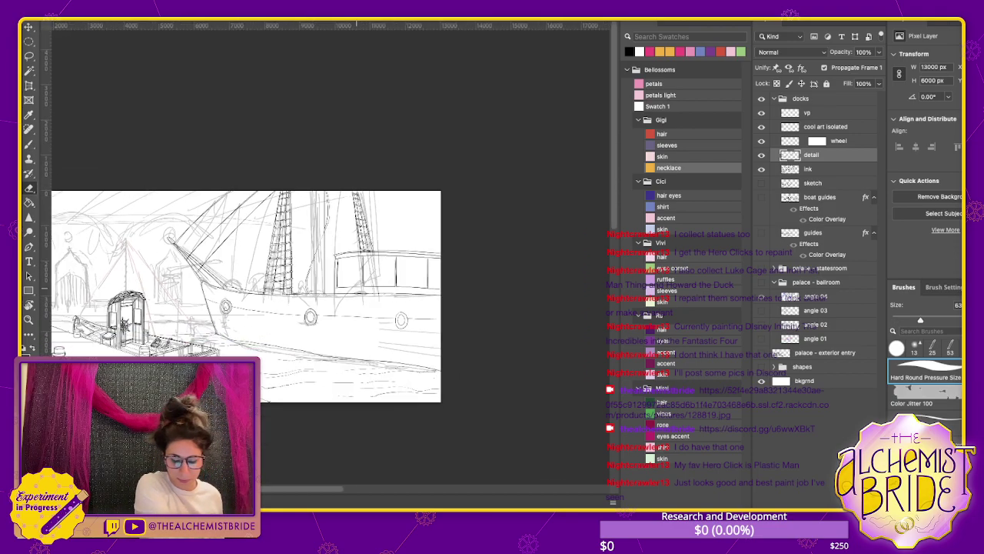
scroll(357, 307, up, 3)
scroll(356, 308, down, 3)
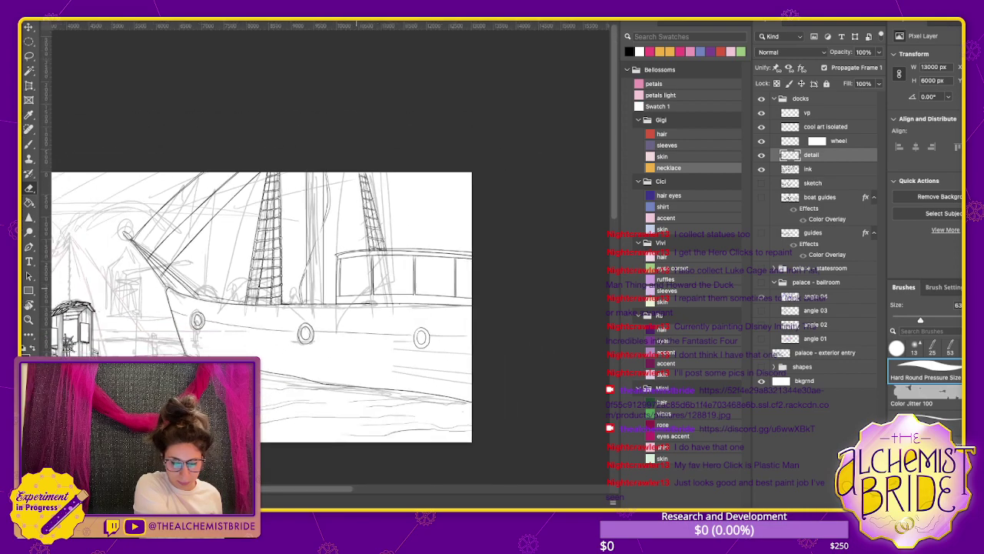
key(b)
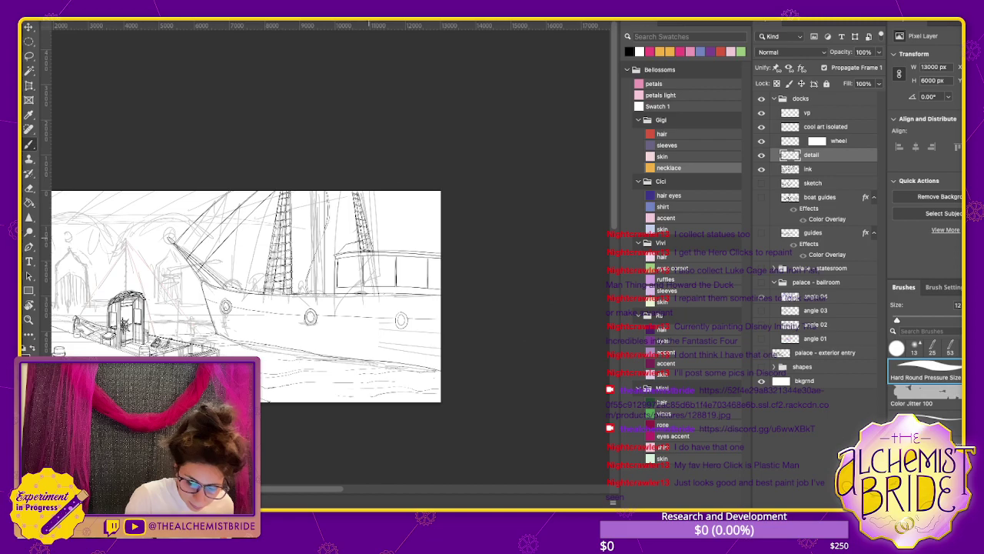
drag(346, 244, 441, 237)
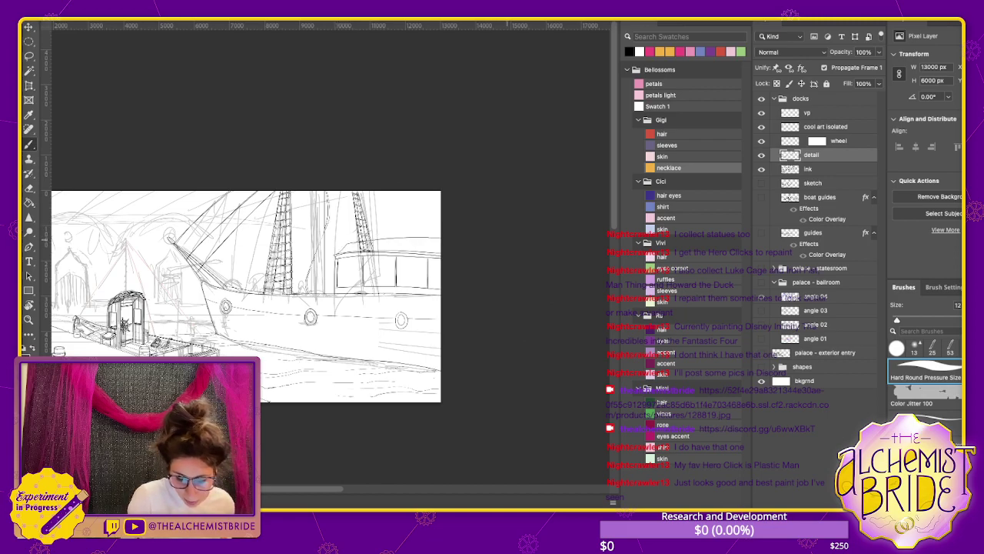
key(ctrl+z)
drag(347, 243, 441, 241)
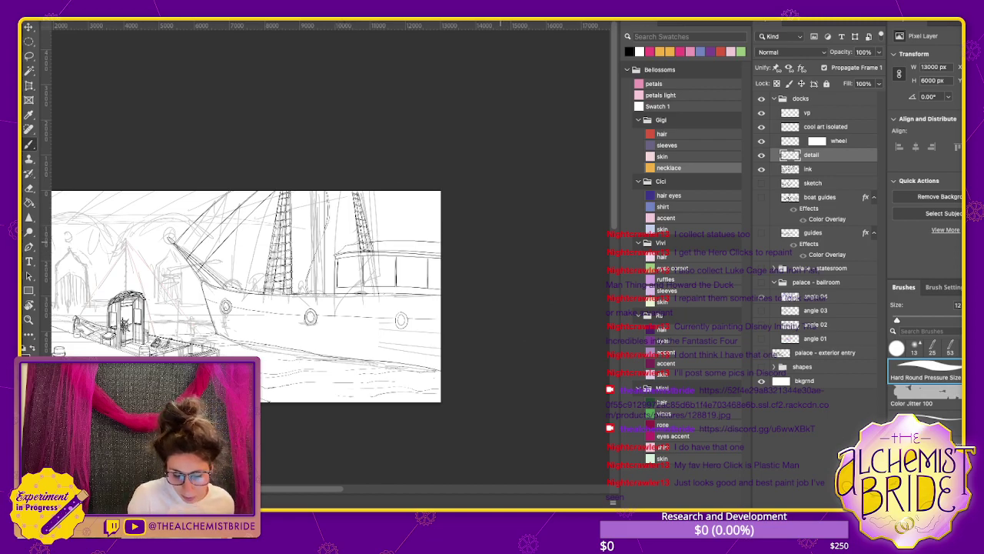
Zoom in and touch up the roof line, erasing one stretch and inking a short section
key(ctrl+plus)
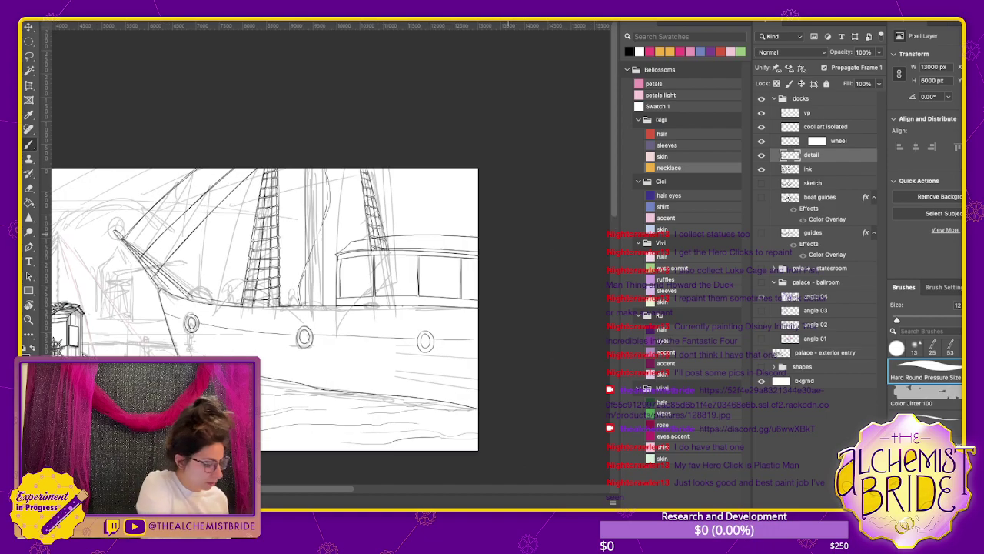
key(e)
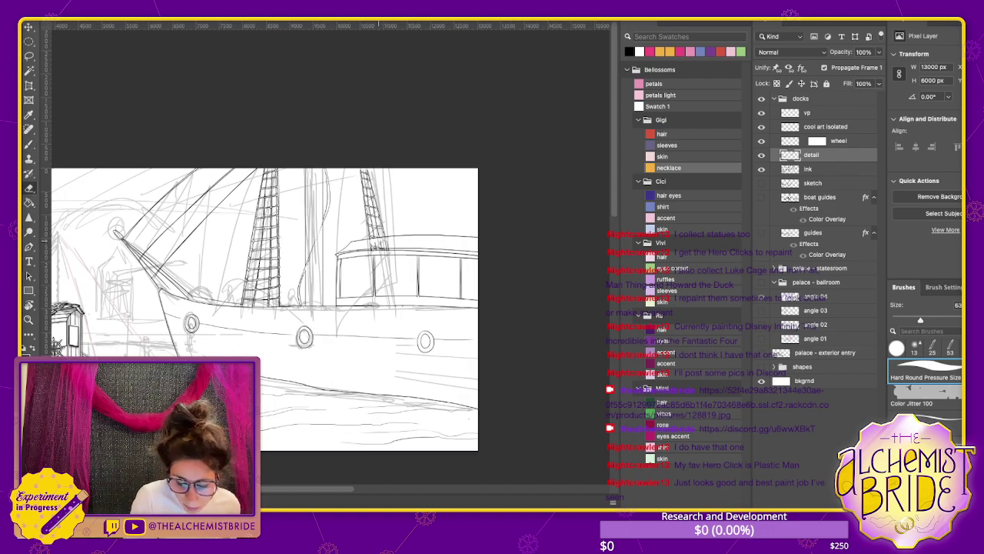
mouse_move(369, 248)
mouse_down()
mouse_move(406, 246)
mouse_move(376, 243)
mouse_up()
key(b)
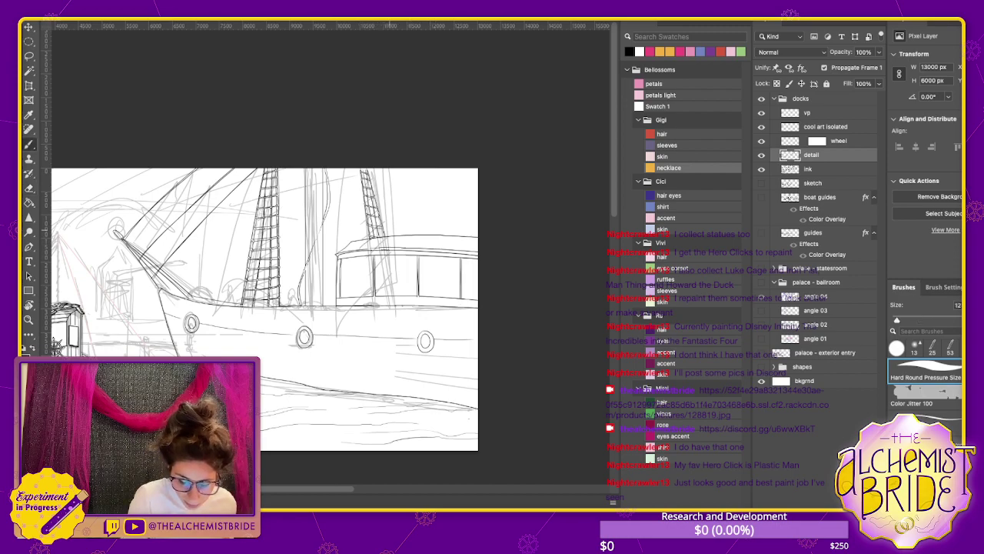
drag(457, 239, 477, 236)
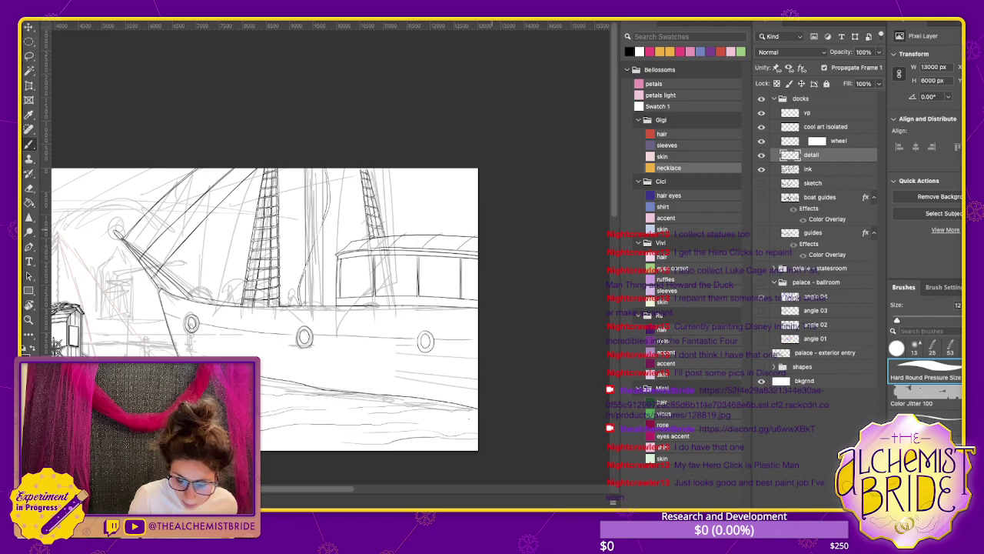
key(e)
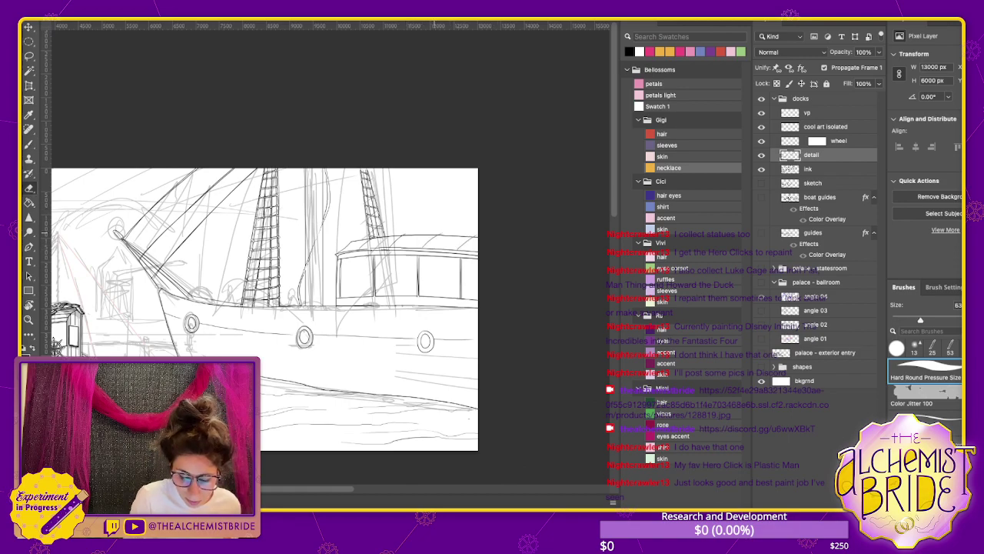
scroll(110, 274, left, 6)
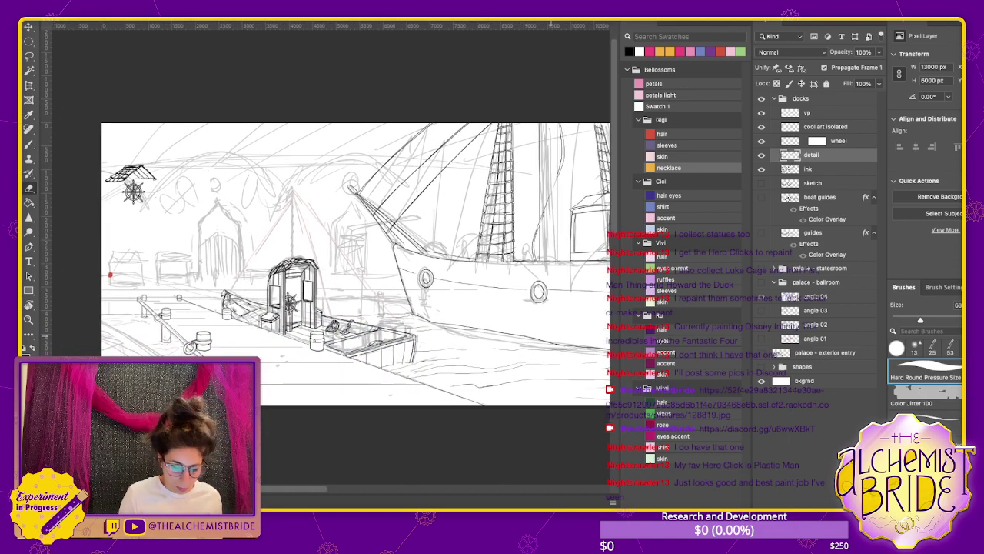
Pan across the harbor drawing and extend a horizontal line near the bottom with the brush
key(b)
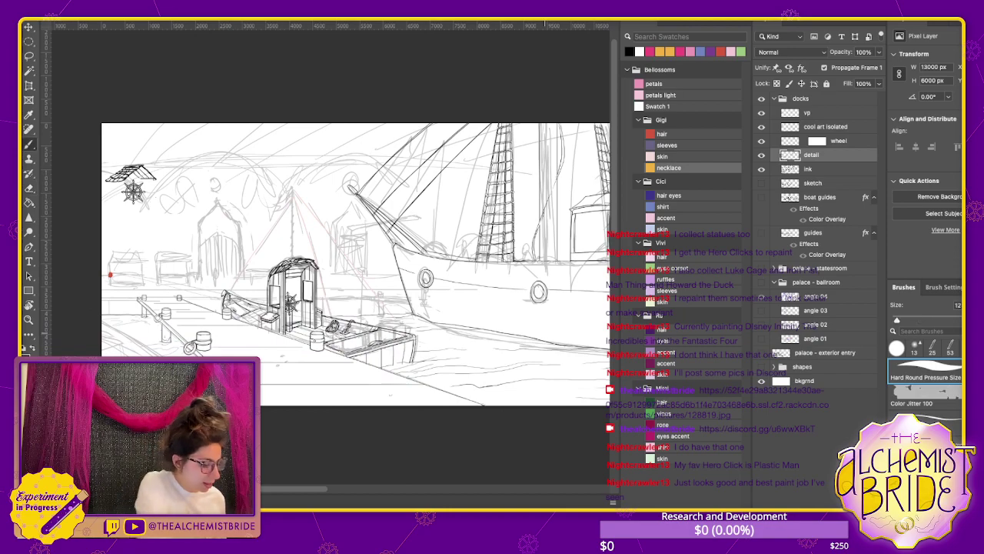
scroll(110, 273, up, 3)
scroll(114, 210, left, 3)
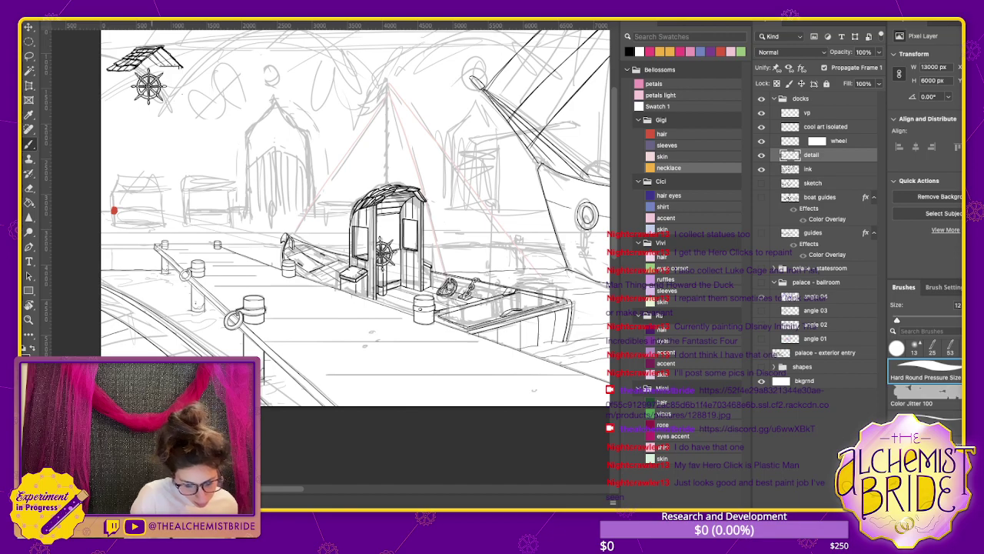
scroll(354, 231, up, 2)
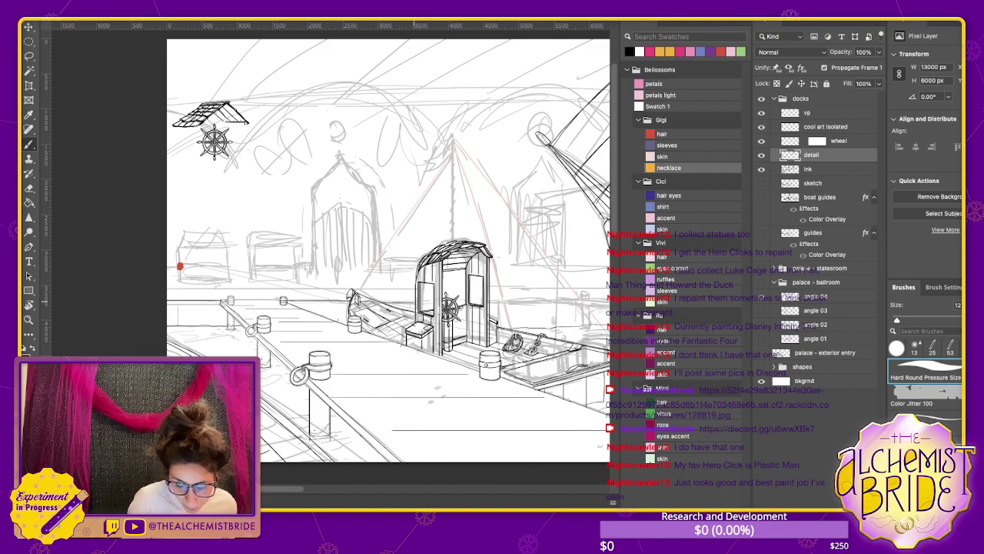
scroll(431, 254, right, 5)
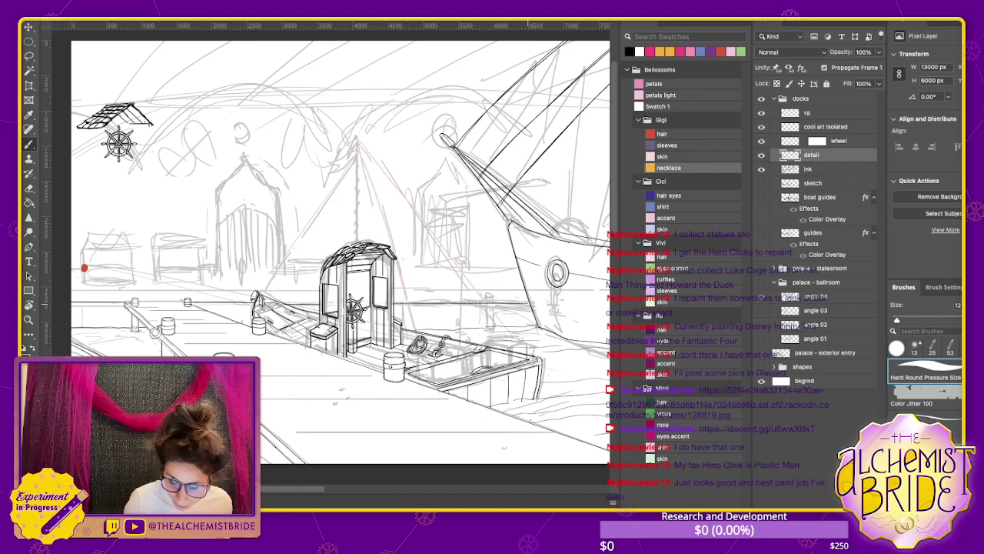
scroll(341, 253, left, 2)
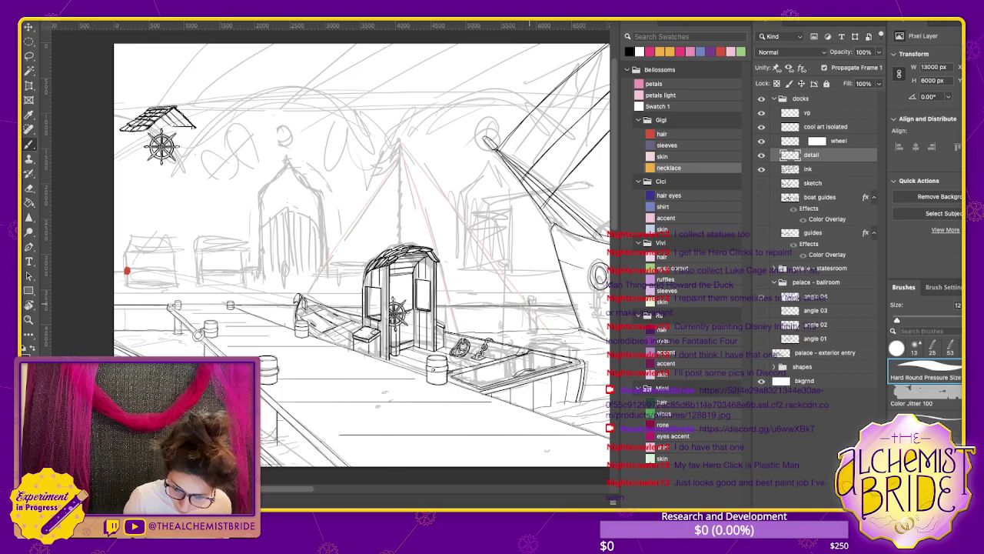
scroll(340, 254, right, 5)
scroll(341, 254, down, 2)
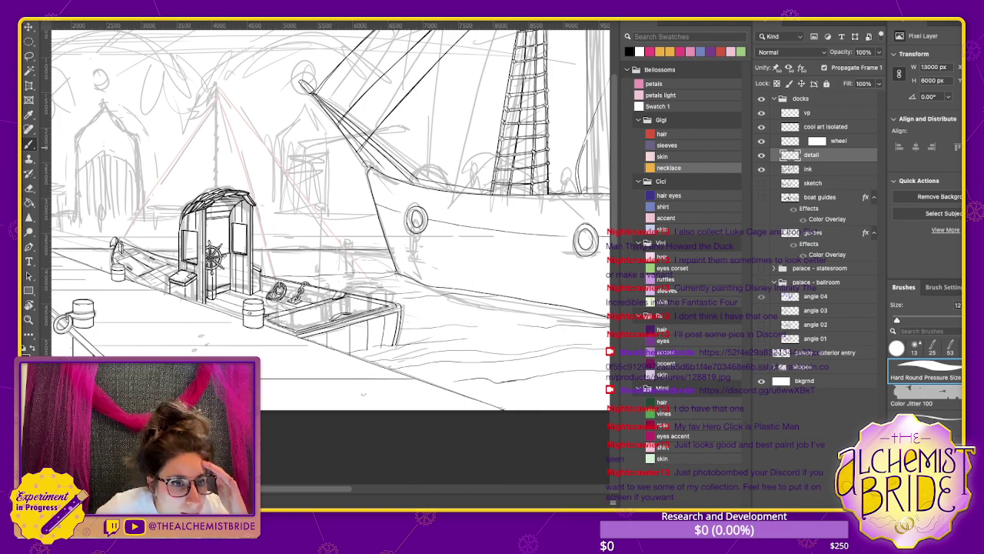
drag(283, 379, 381, 379)
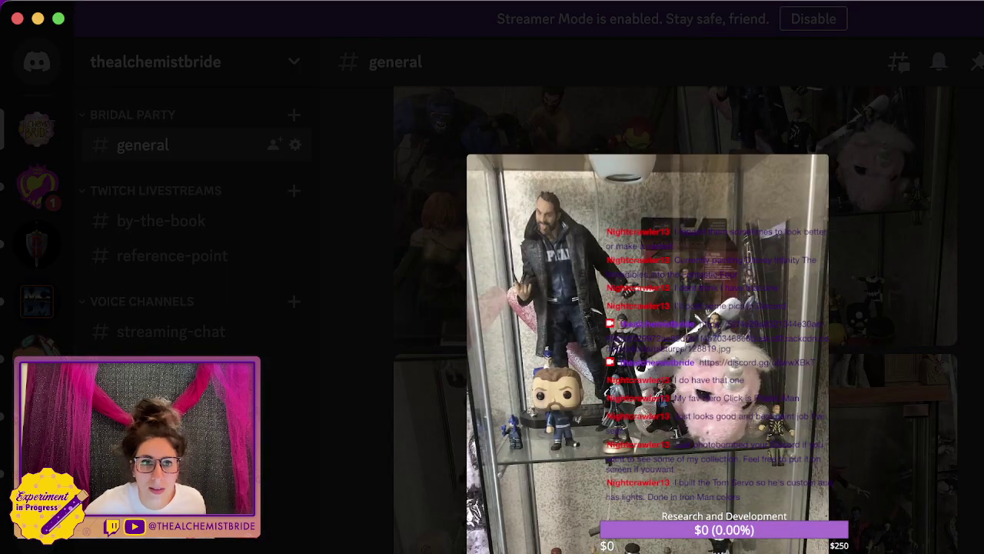
Close the enlarged figure photo and open the bookshelf photo at full size
key(Escape)
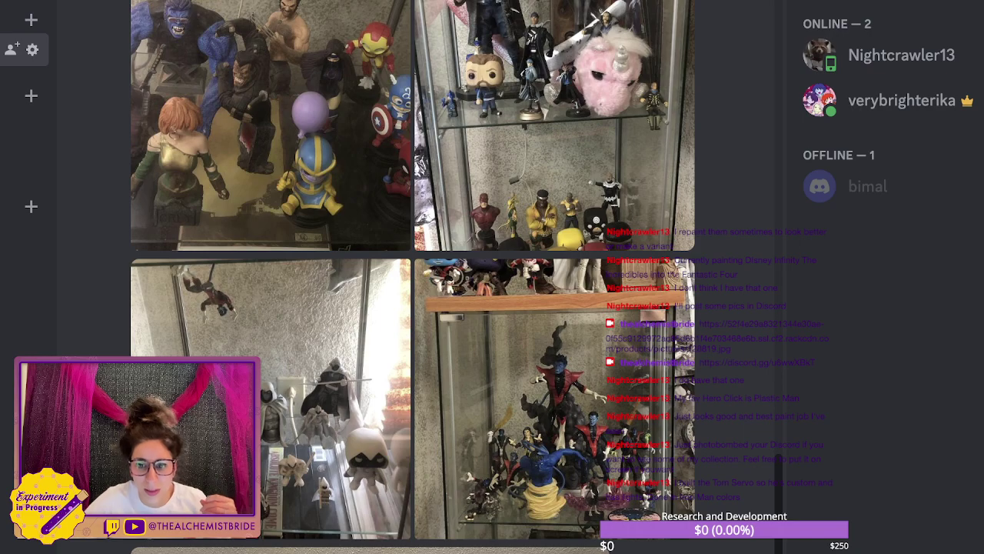
scroll(413, 277, down, 3)
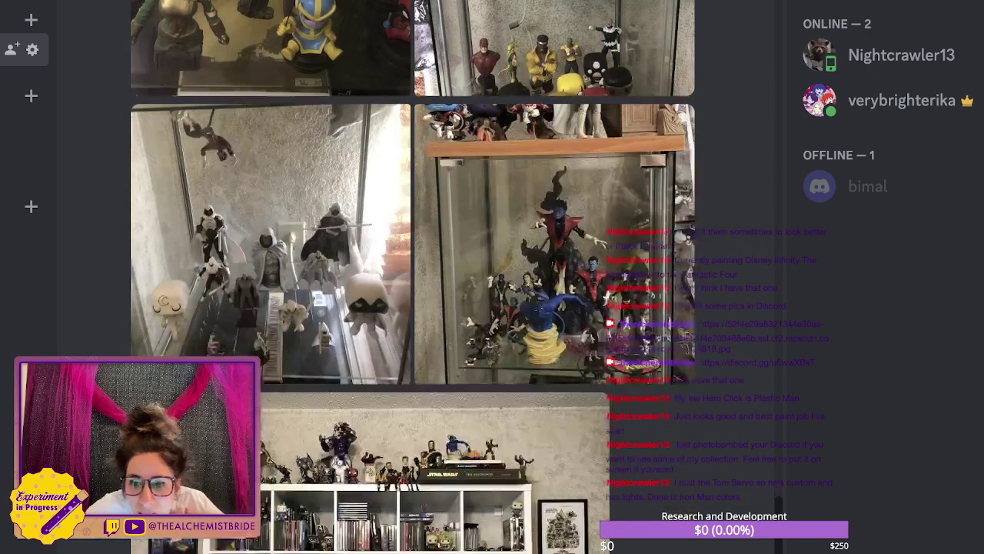
click(361, 438)
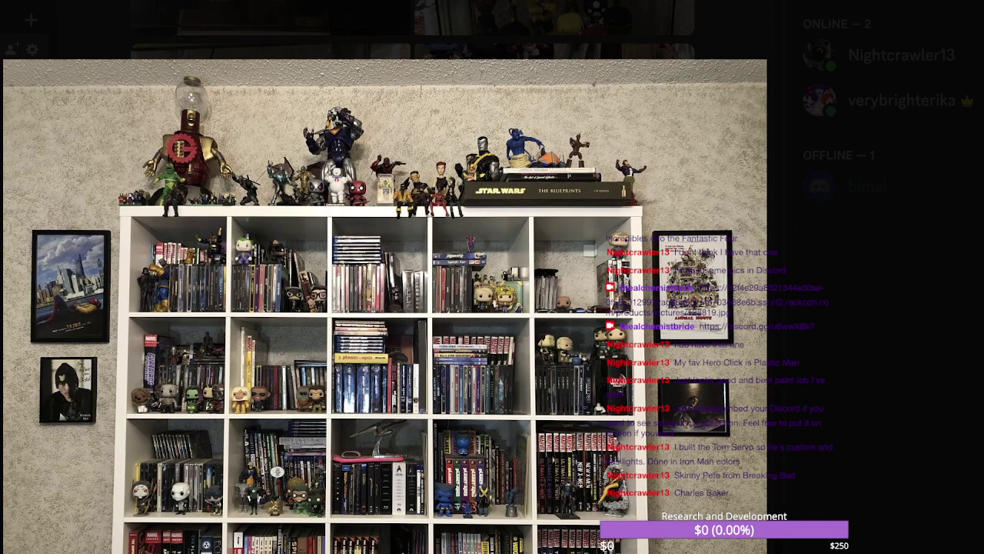
Enlarge the figure cabinet photo and flip between the Nightcrawler cabinet and Moon Knight photos
key(Escape)
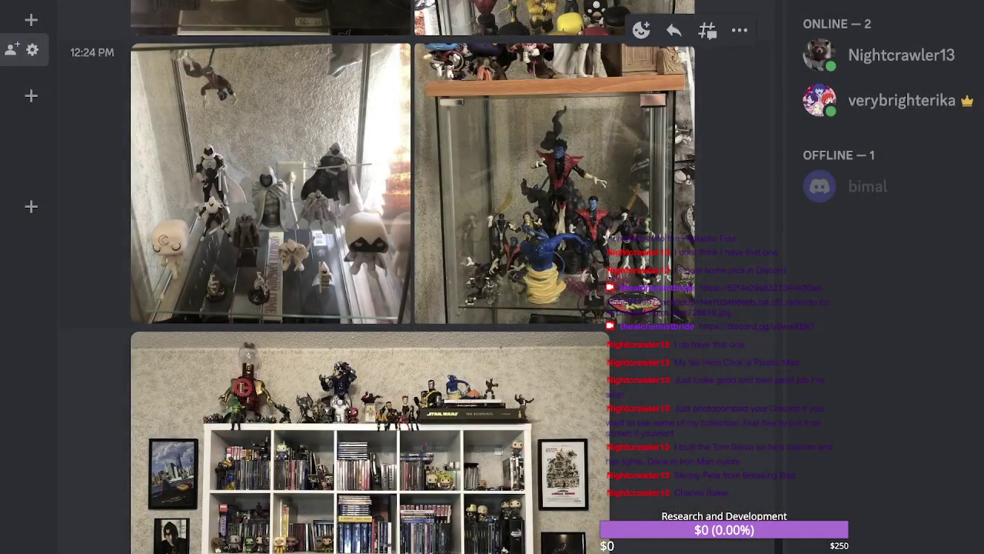
scroll(415, 276, up, 2)
click(554, 271)
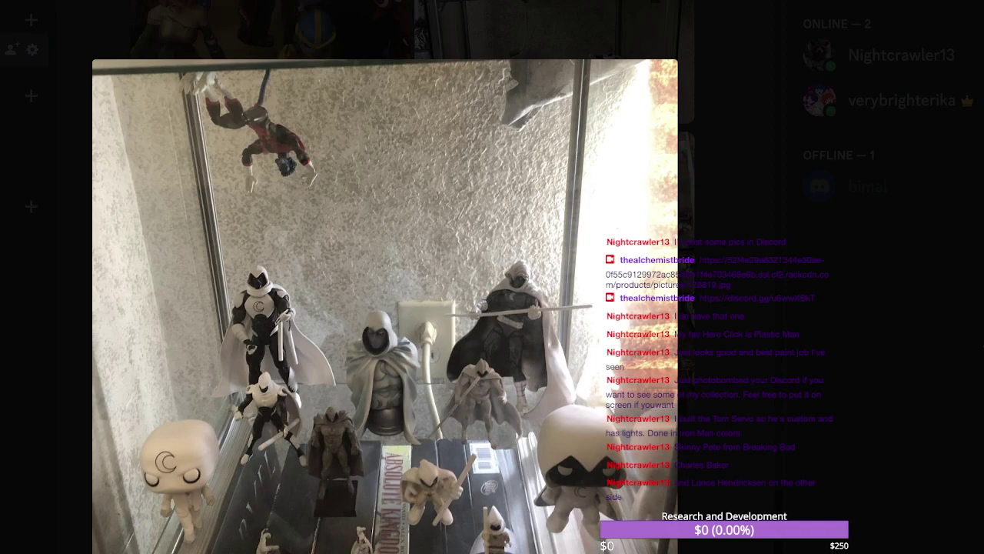
key(Right)
key(Right)
key(Left)
key(Right)
key(Left)
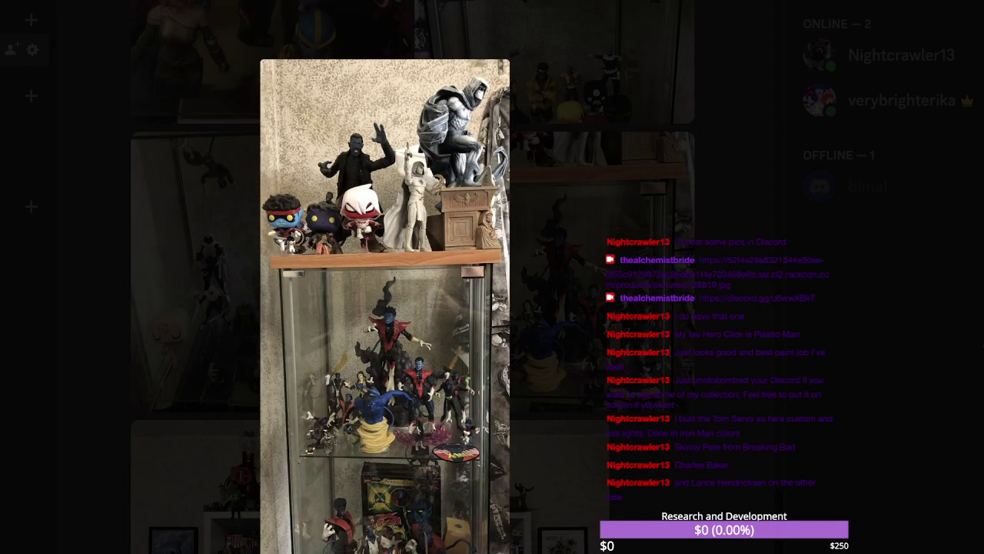
key(Escape)
View the second cabinet photo and then the first figure photo enlarged, closing each
scroll(428, 308, up, 5)
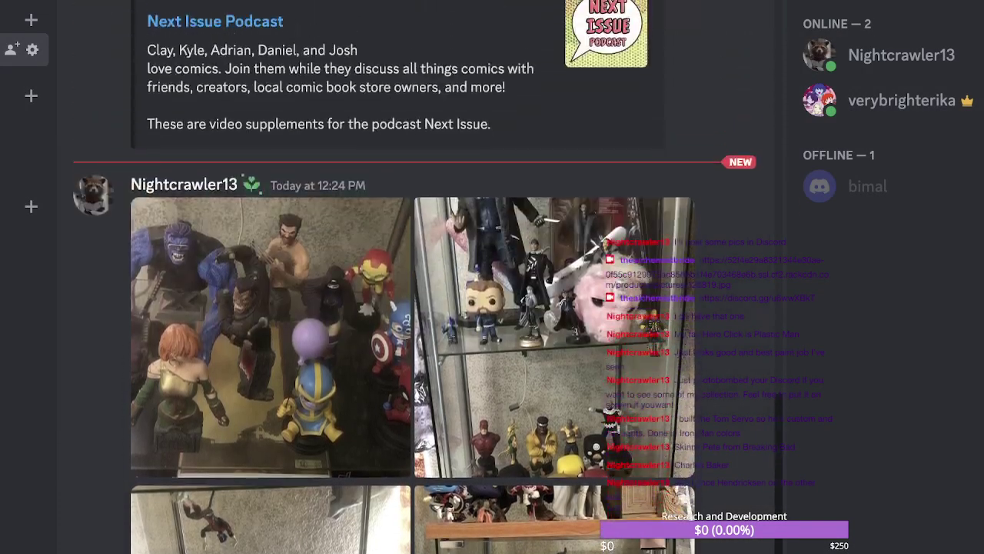
click(554, 342)
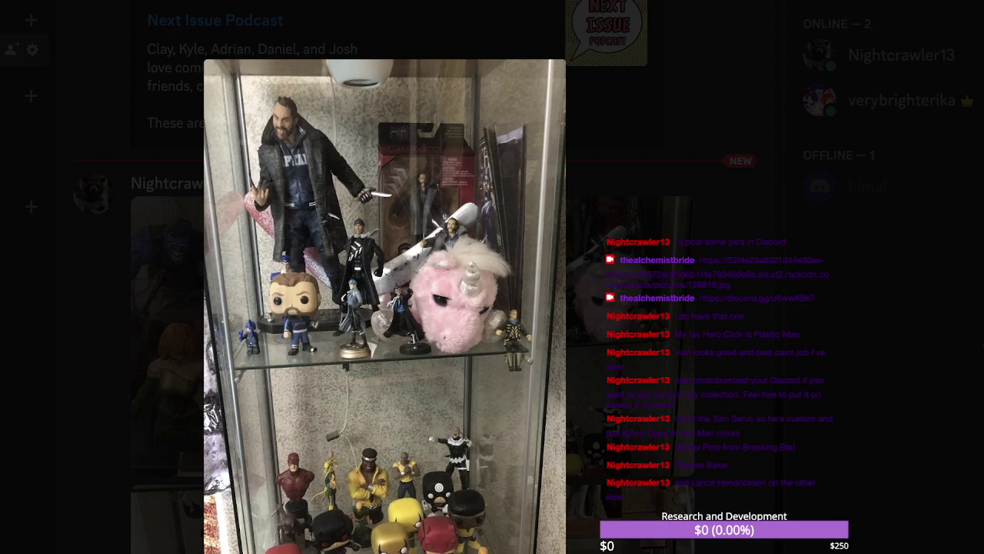
key(Escape)
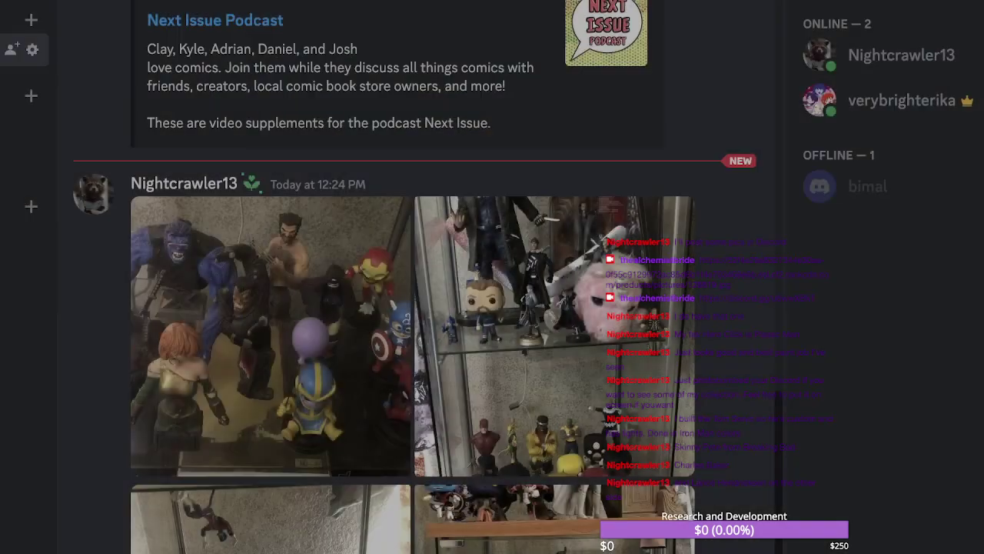
click(270, 336)
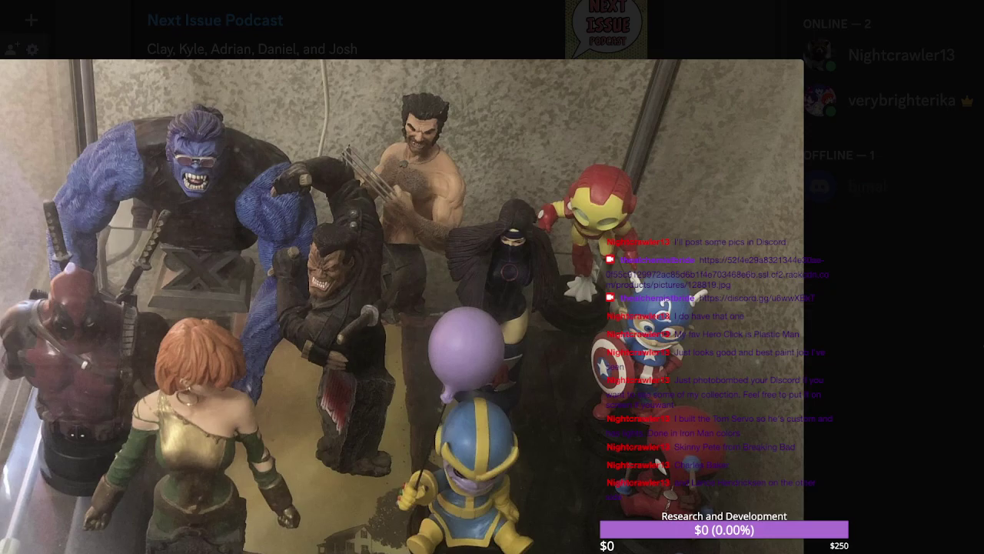
key(Escape)
Scroll the channel back to the podcast link post above the collection photos
scroll(416, 277, down, 5)
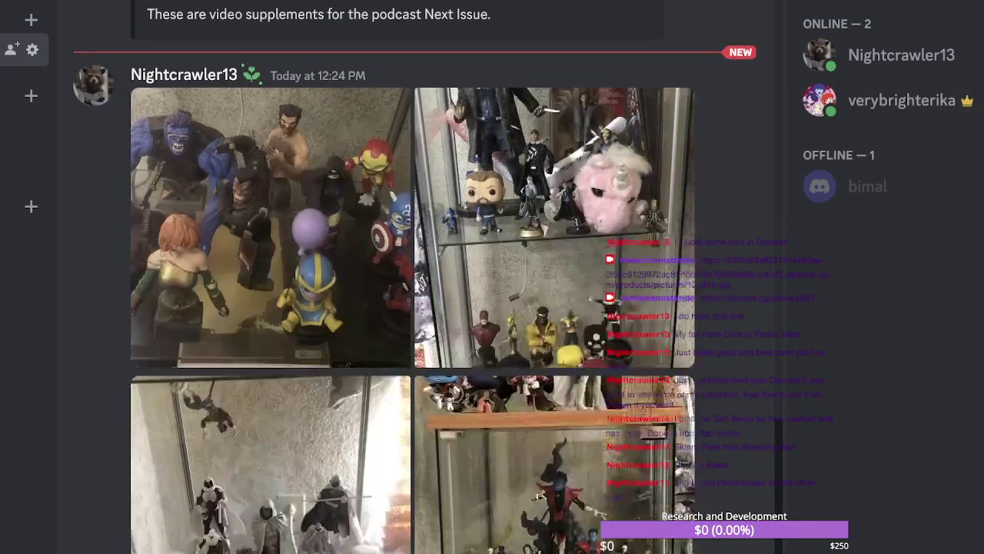
scroll(416, 277, up, 1)
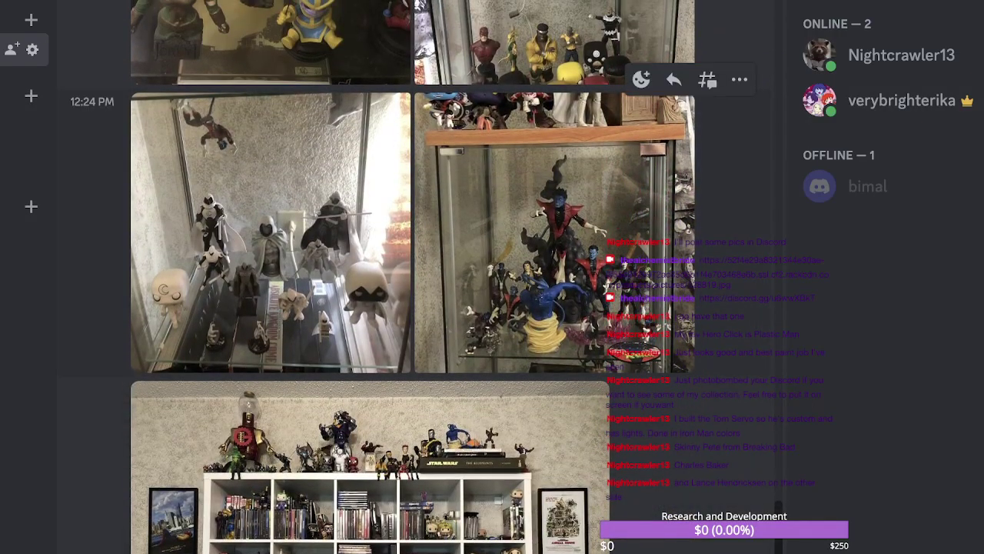
scroll(415, 276, down, 1)
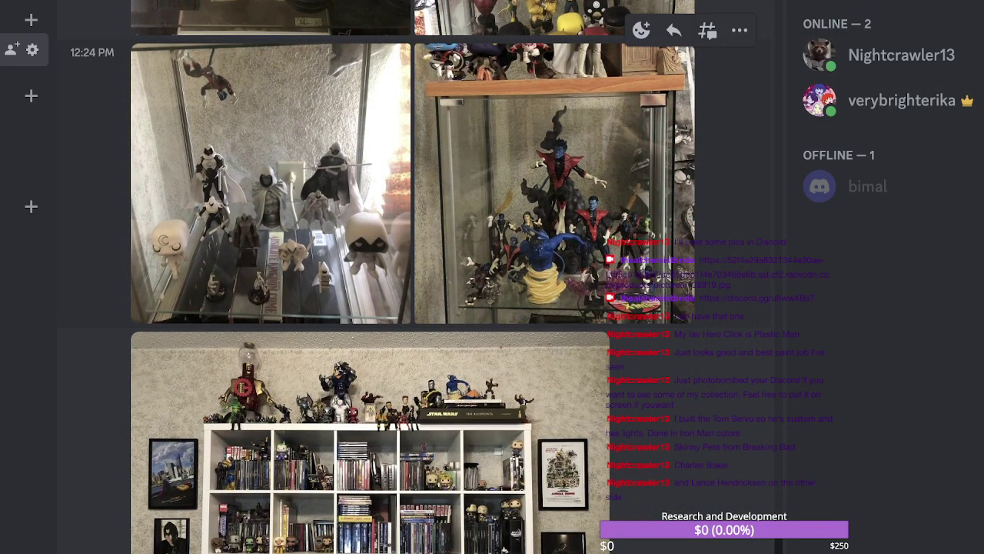
scroll(428, 277, up, 12)
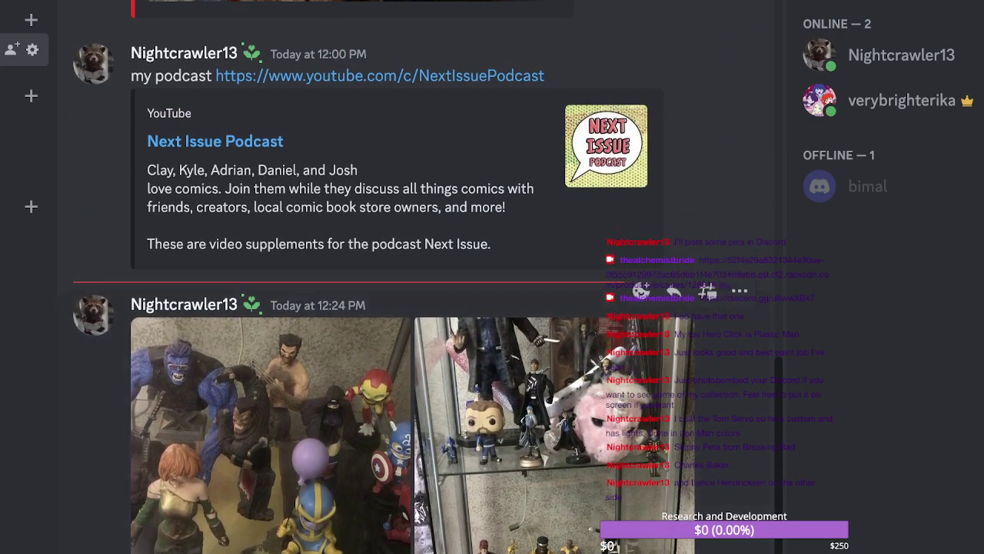
Scroll up and down through the figure-collection photo post in the channel
scroll(427, 277, down, 3)
scroll(428, 276, up, 5)
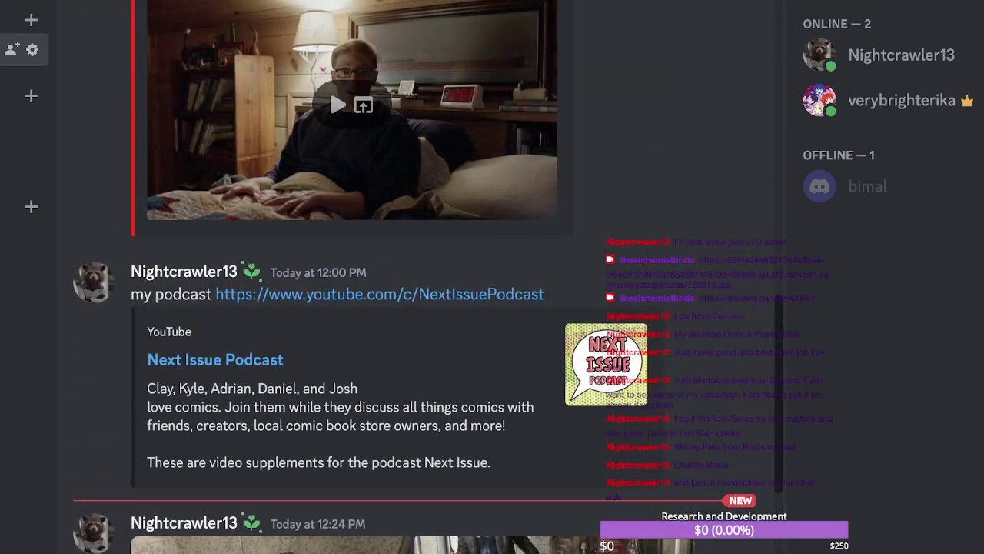
scroll(427, 277, down, 7)
scroll(428, 277, up, 2)
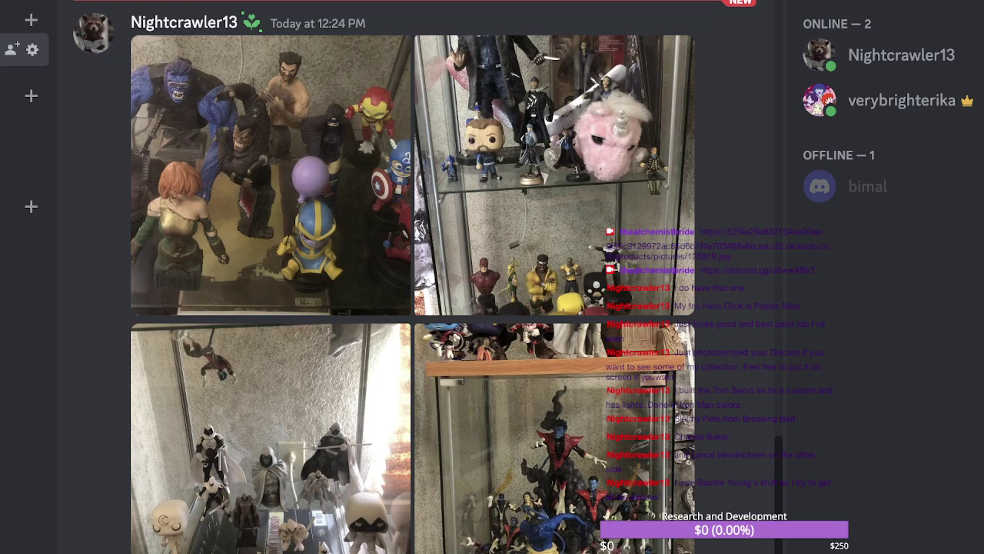
scroll(412, 277, down, 4)
scroll(412, 277, up, 3)
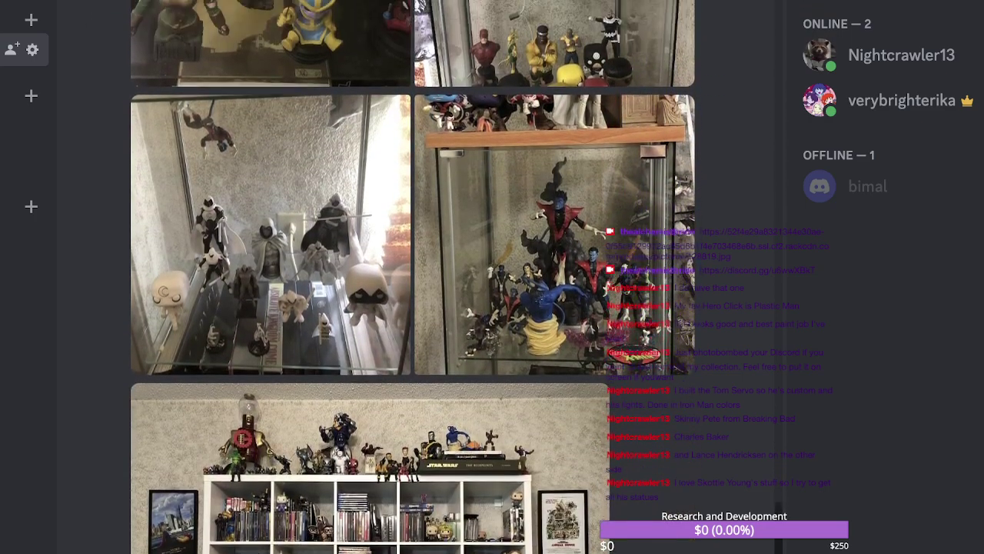
scroll(412, 277, up, 1)
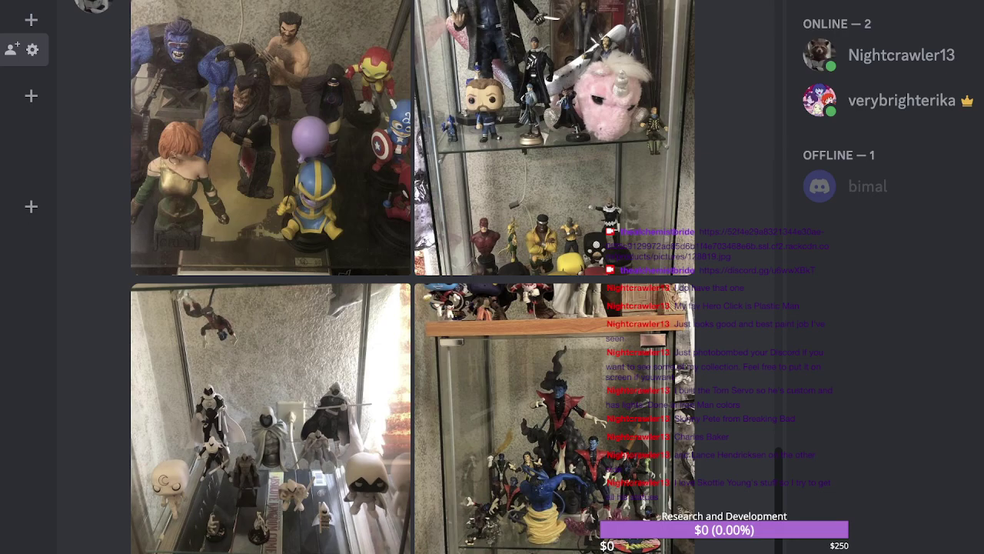
scroll(412, 277, down, 3)
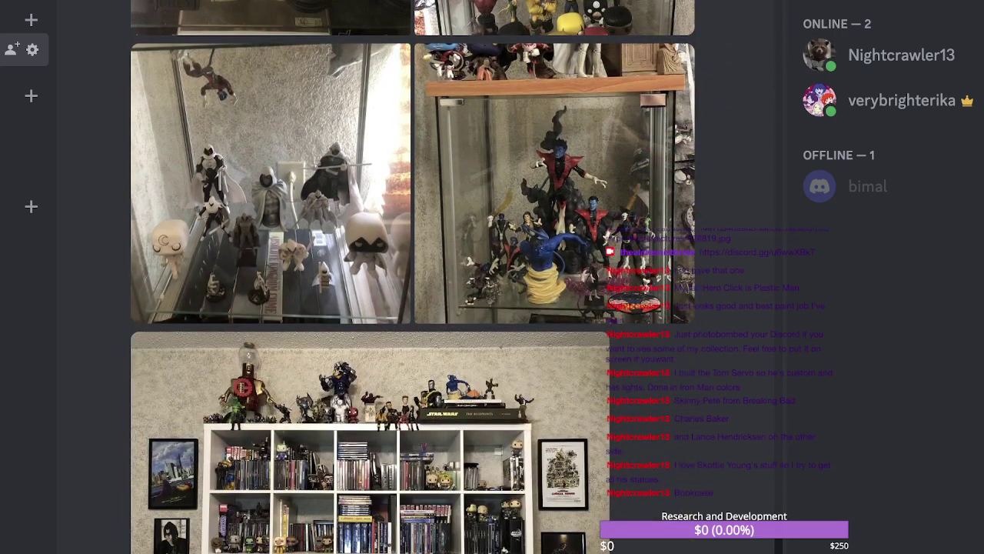
Enlarge the bookshelf photo of figures, films and books, closing and reopening it twice
click(369, 446)
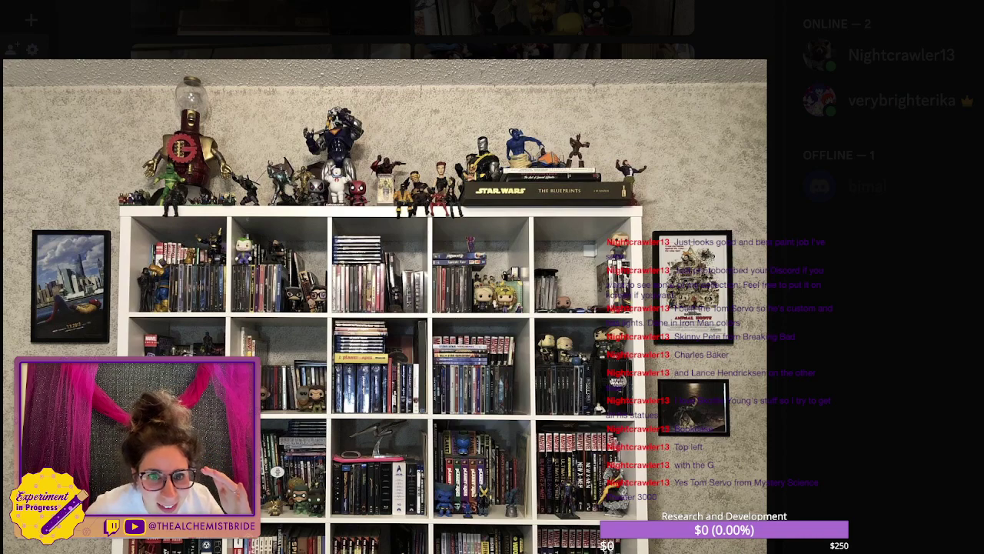
key(Escape)
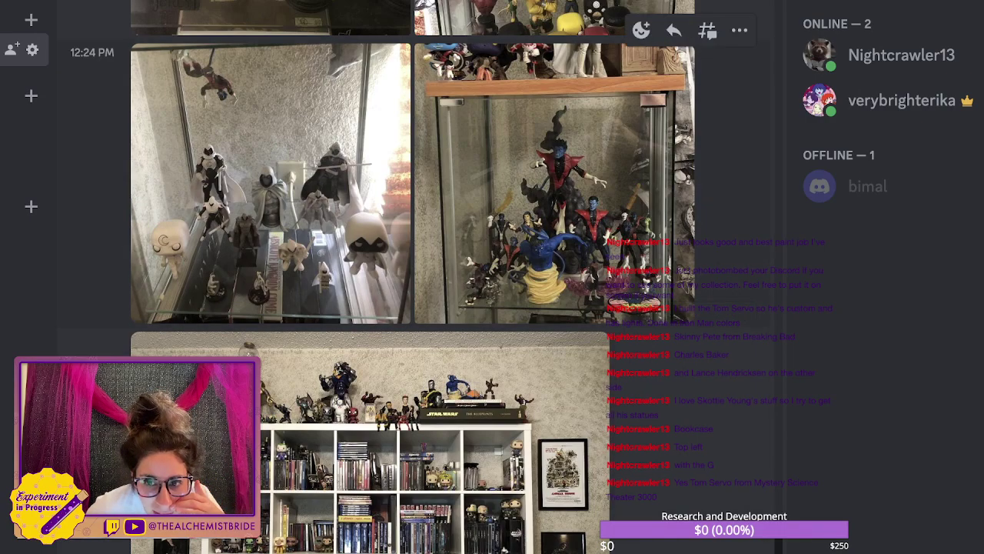
click(369, 446)
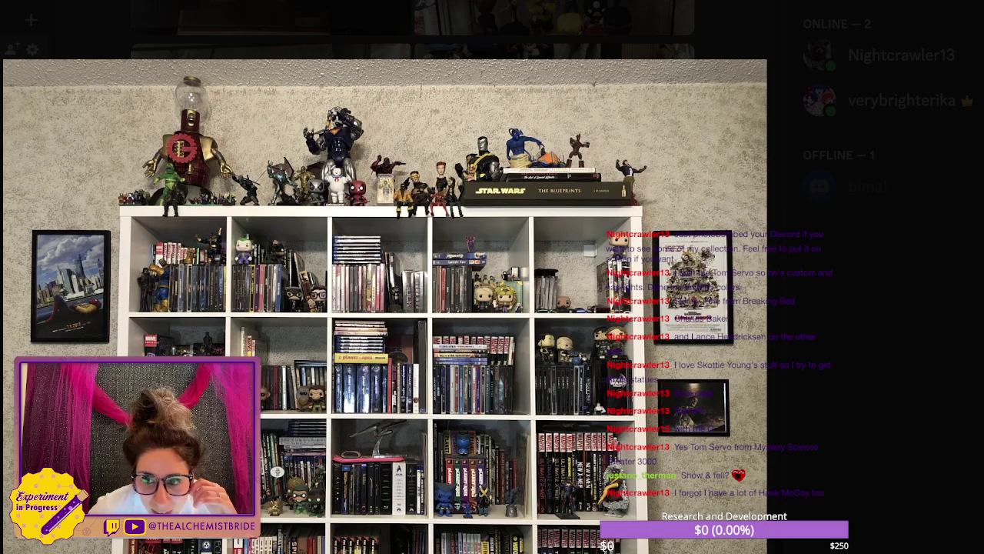
key(Escape)
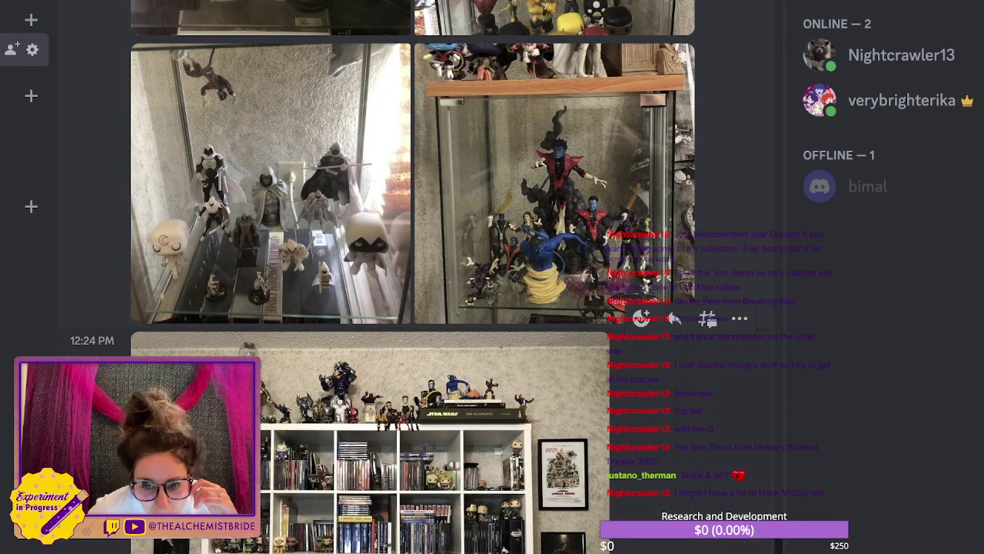
click(369, 430)
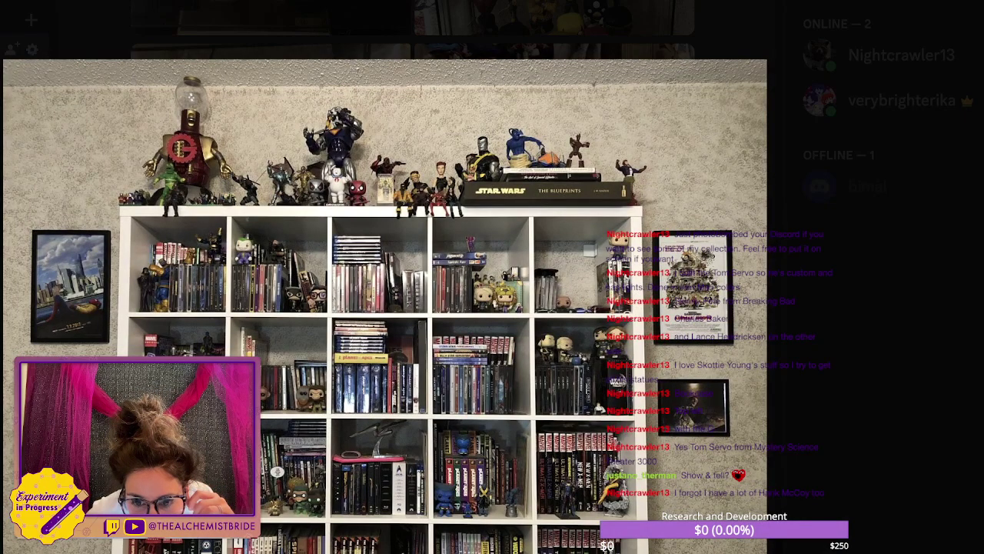